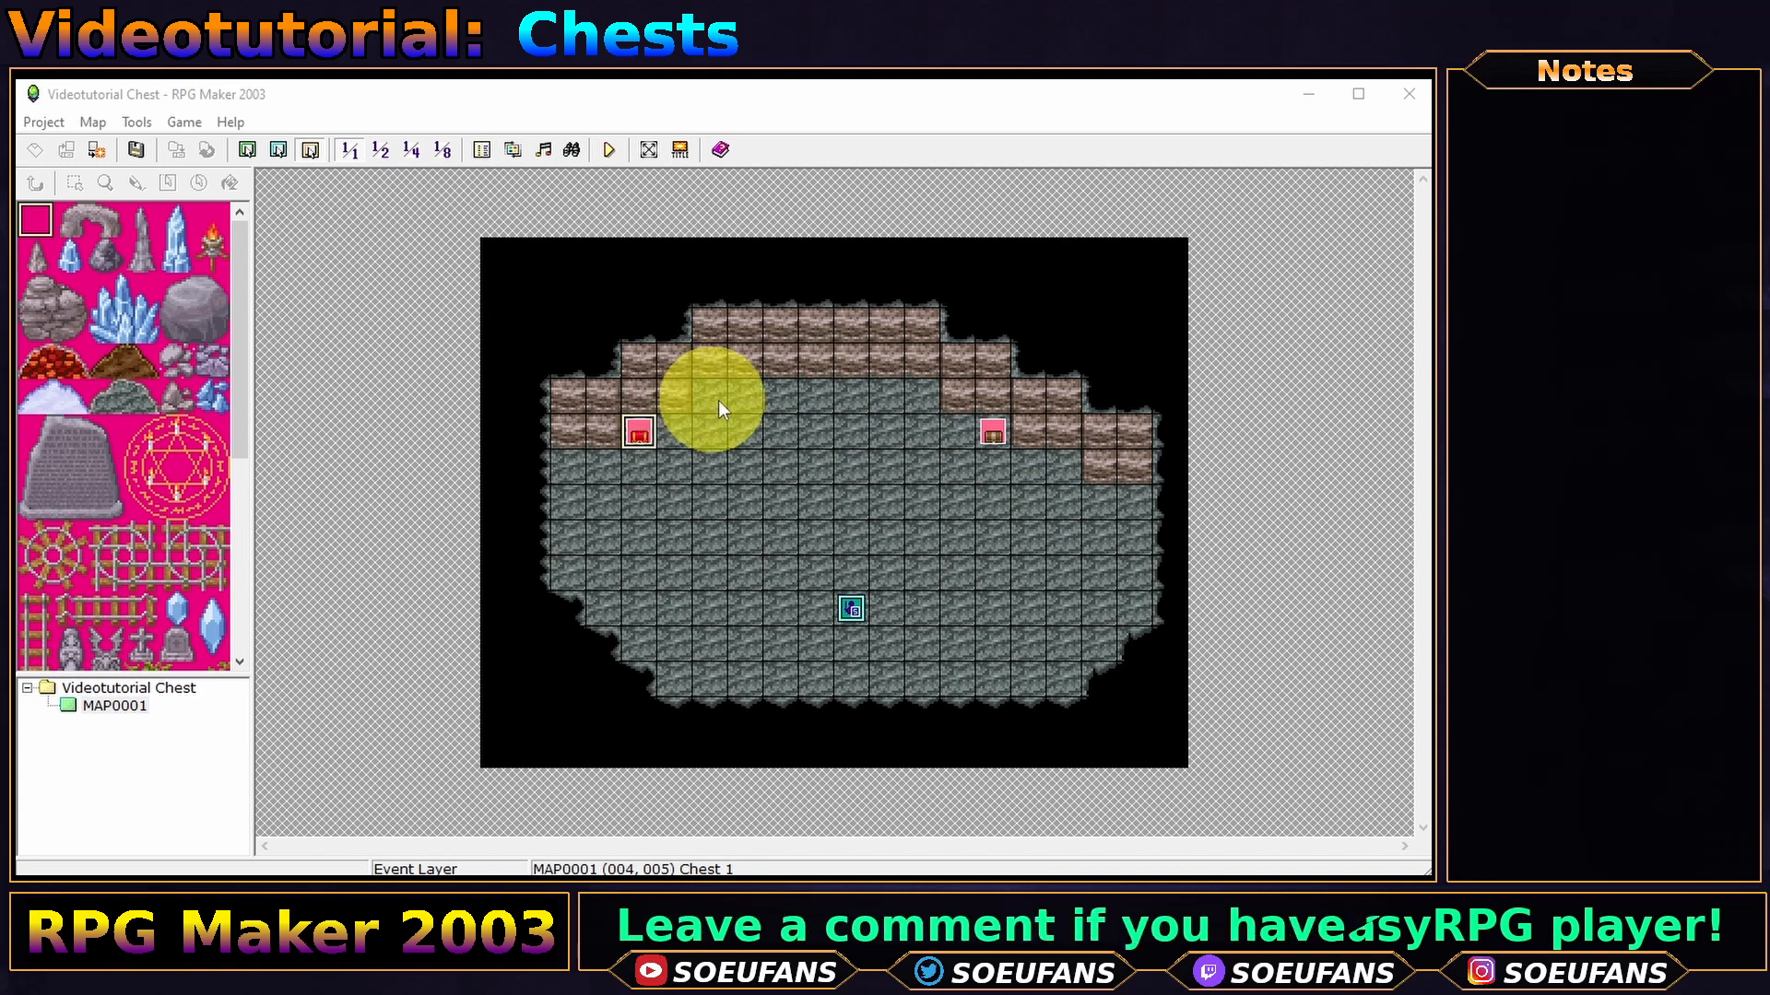
- Add a Show Text command reading 'Received potion 1' to Chest 1's first page
double_click(636, 437)
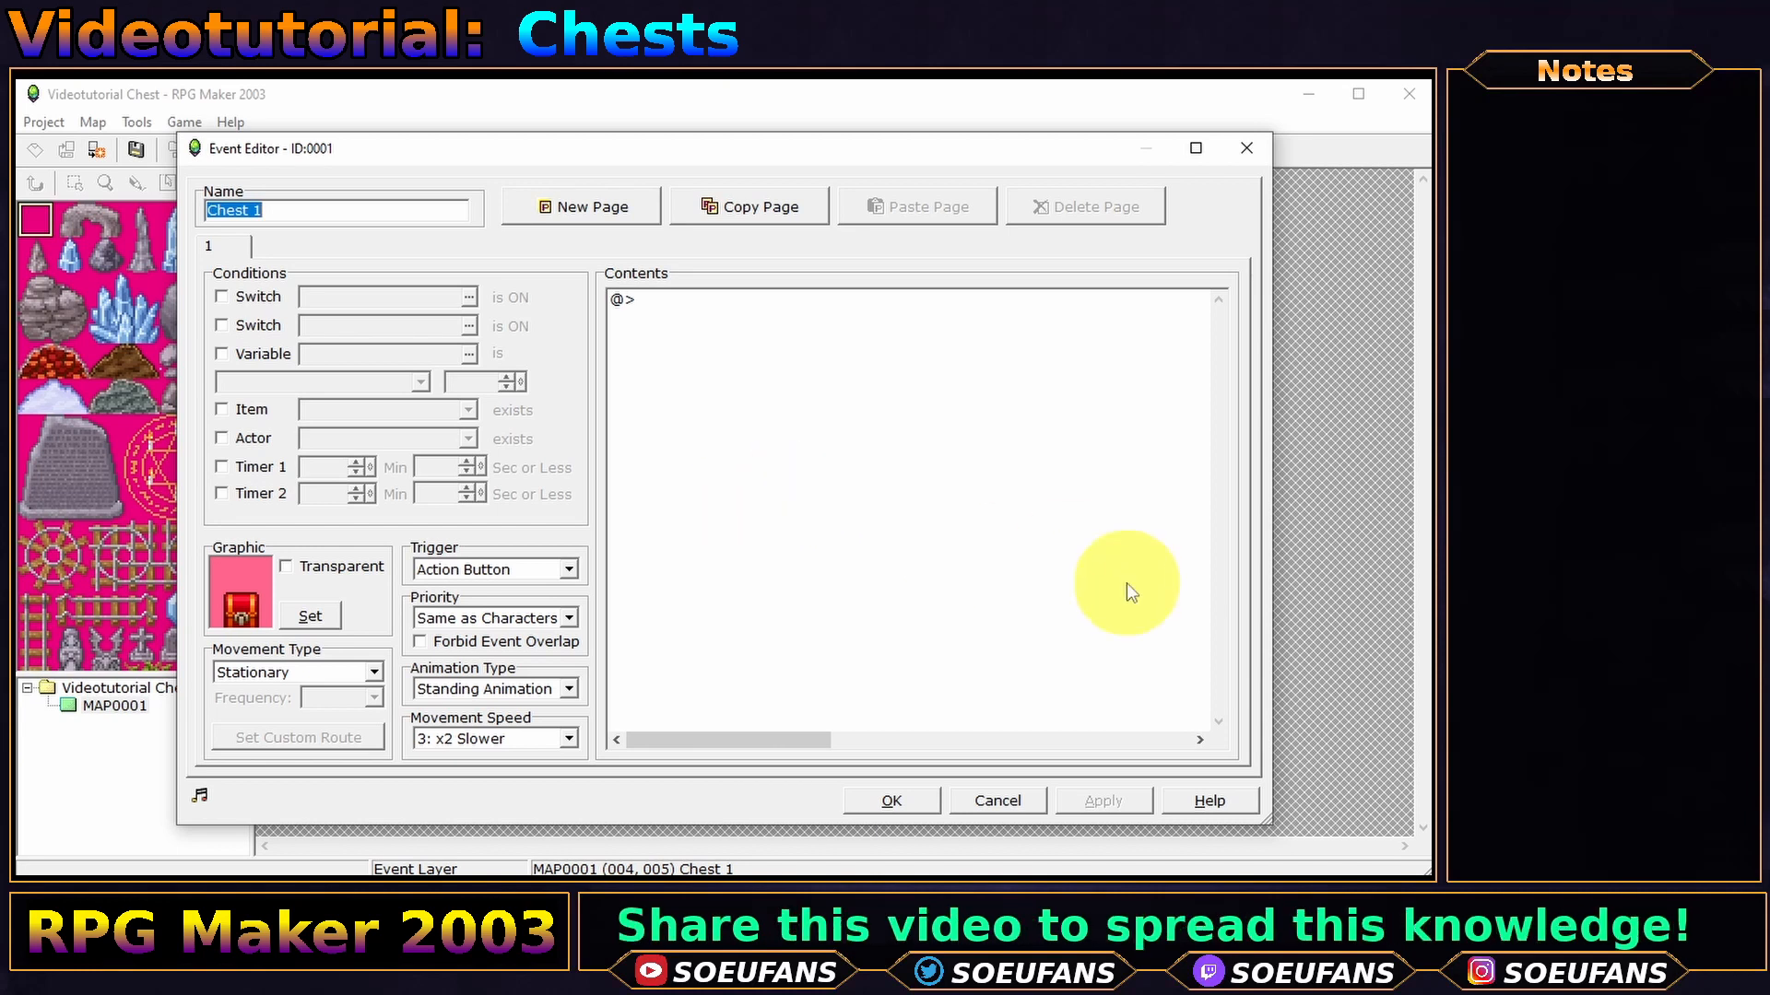
double_click(732, 406)
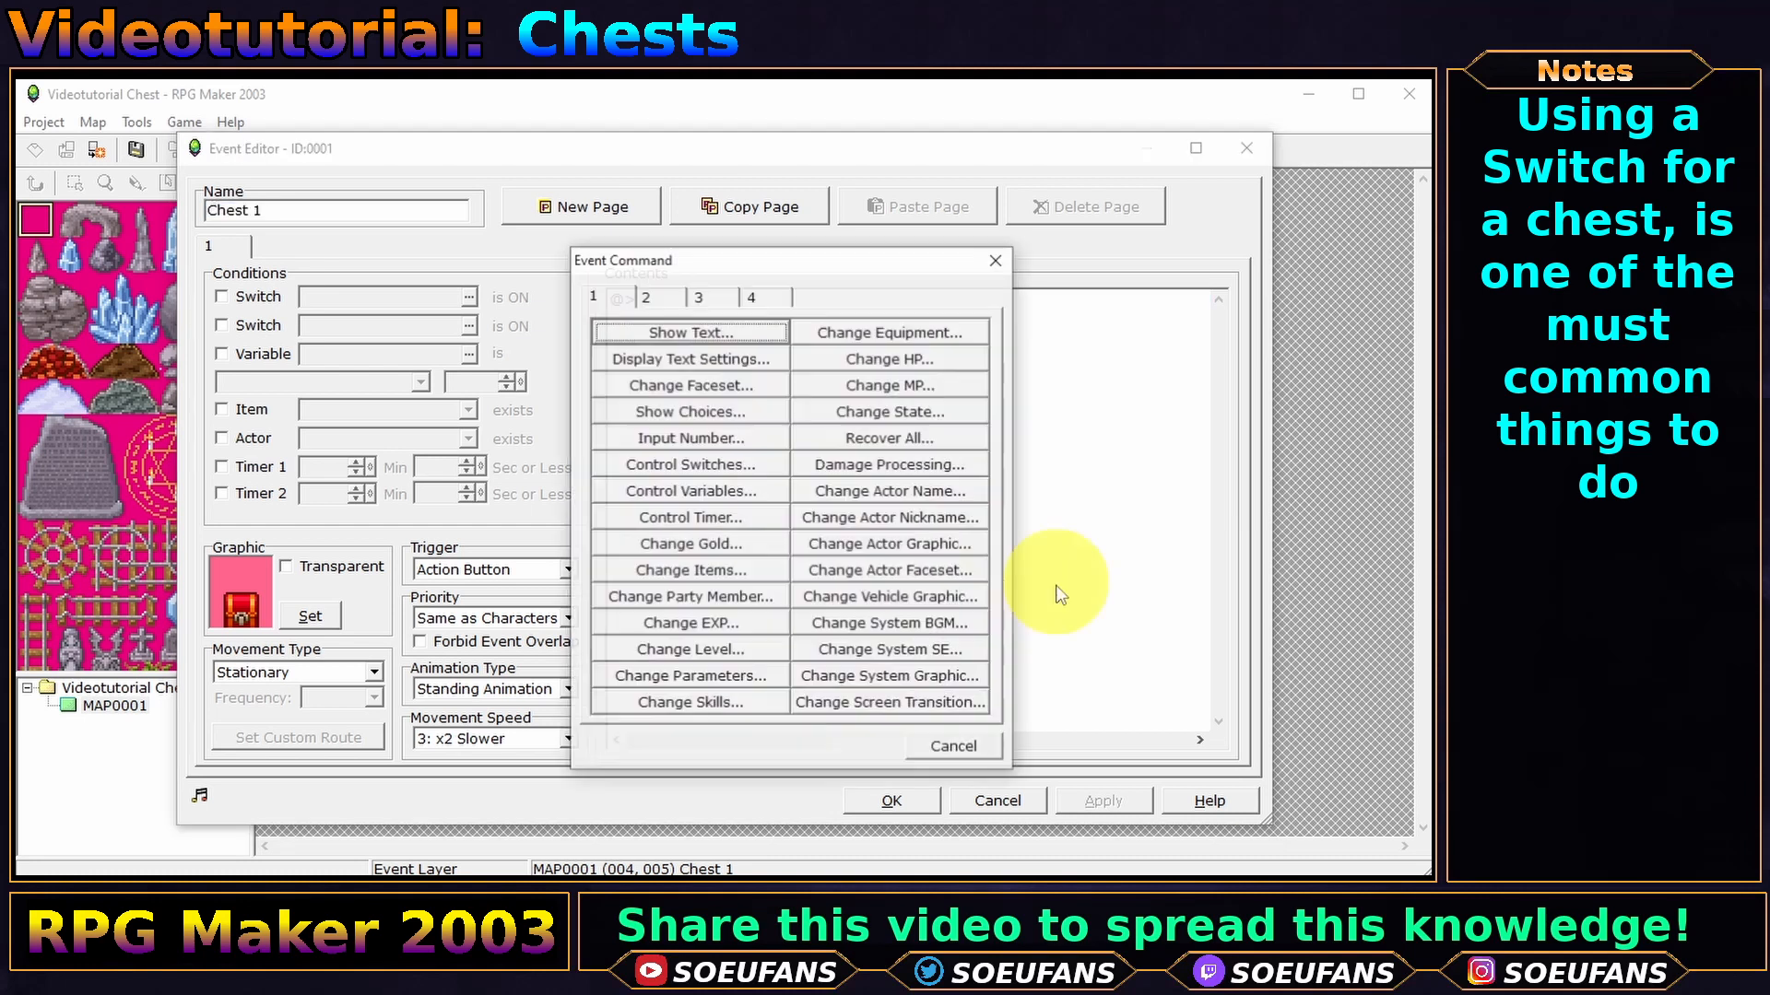
click(698, 334)
text(Re)
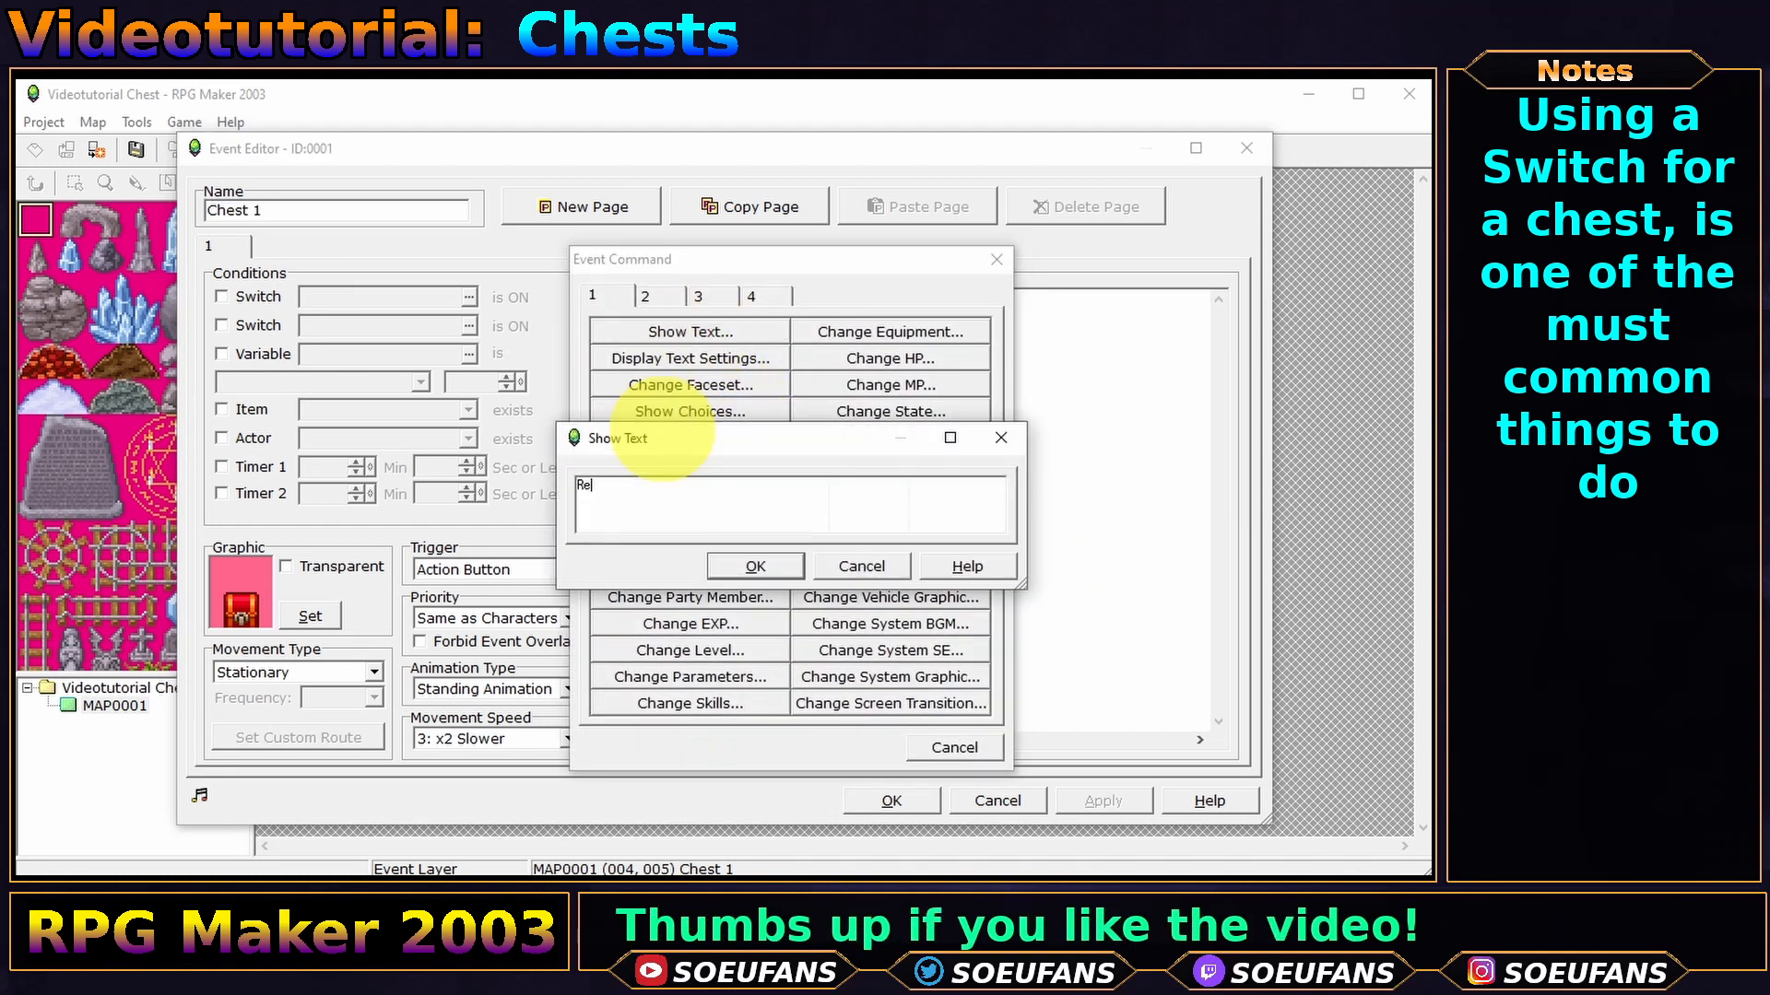
text(ceived potion 1)
click(754, 566)
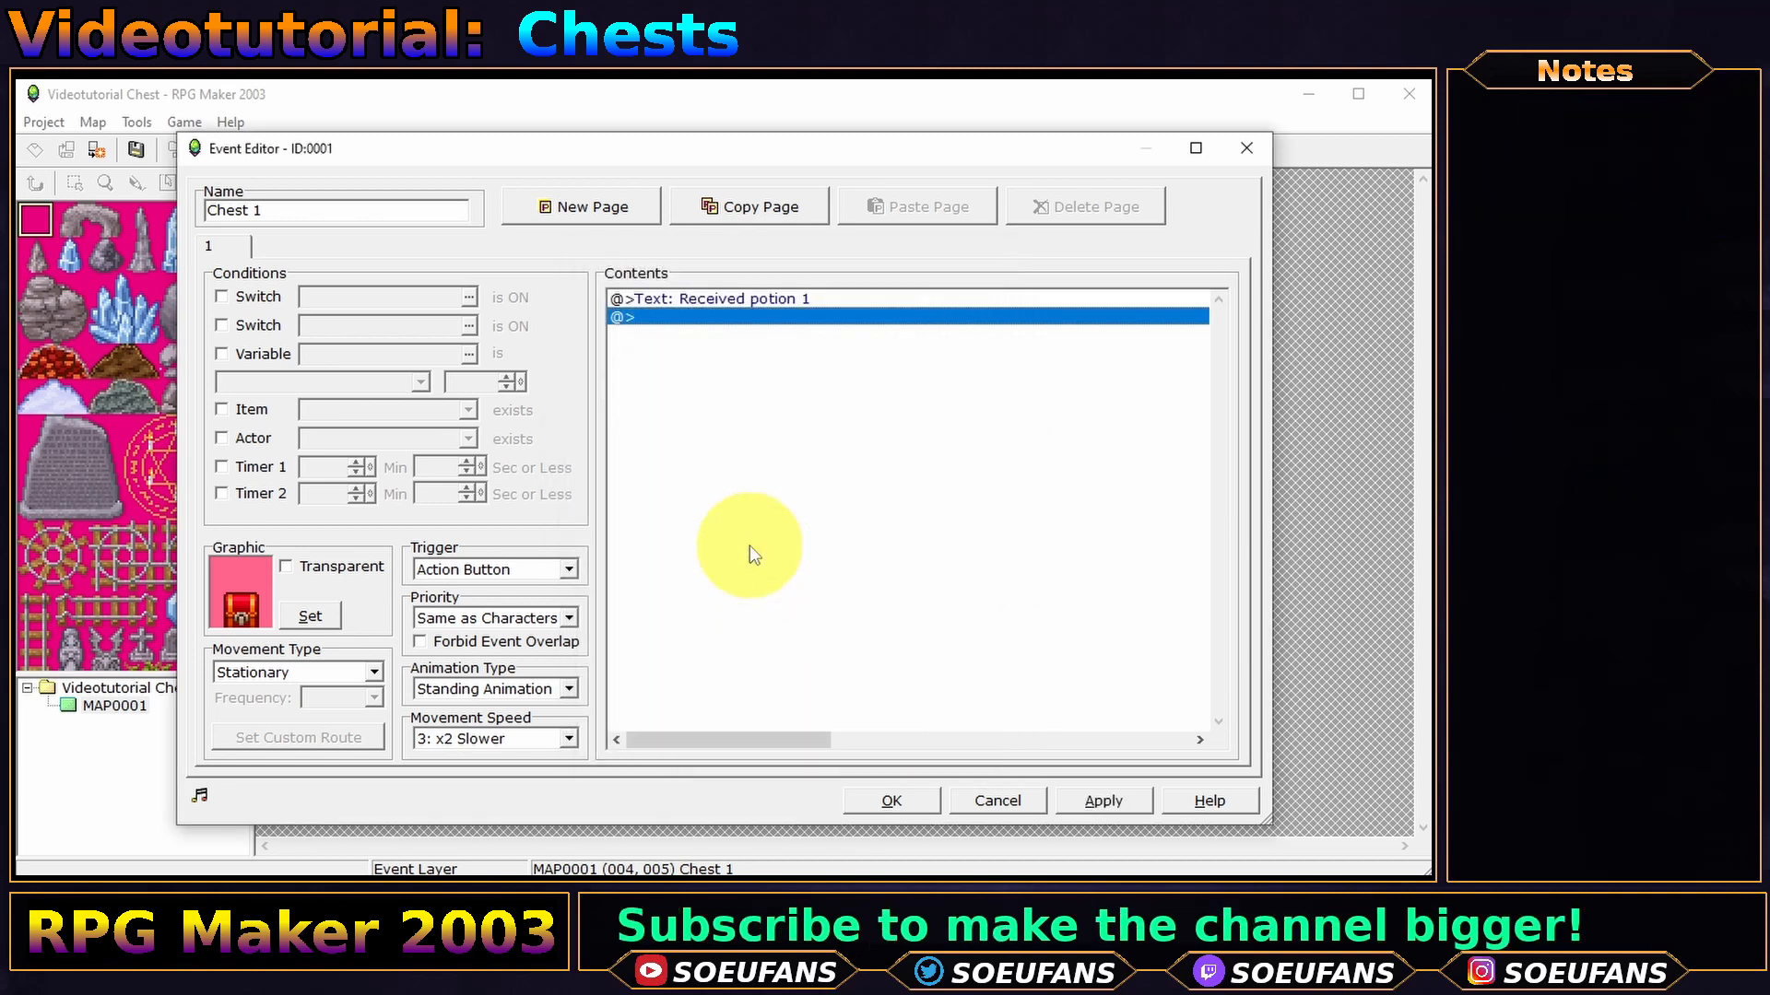
- Add a Change Items command that increases Potion by 1
double_click(706, 352)
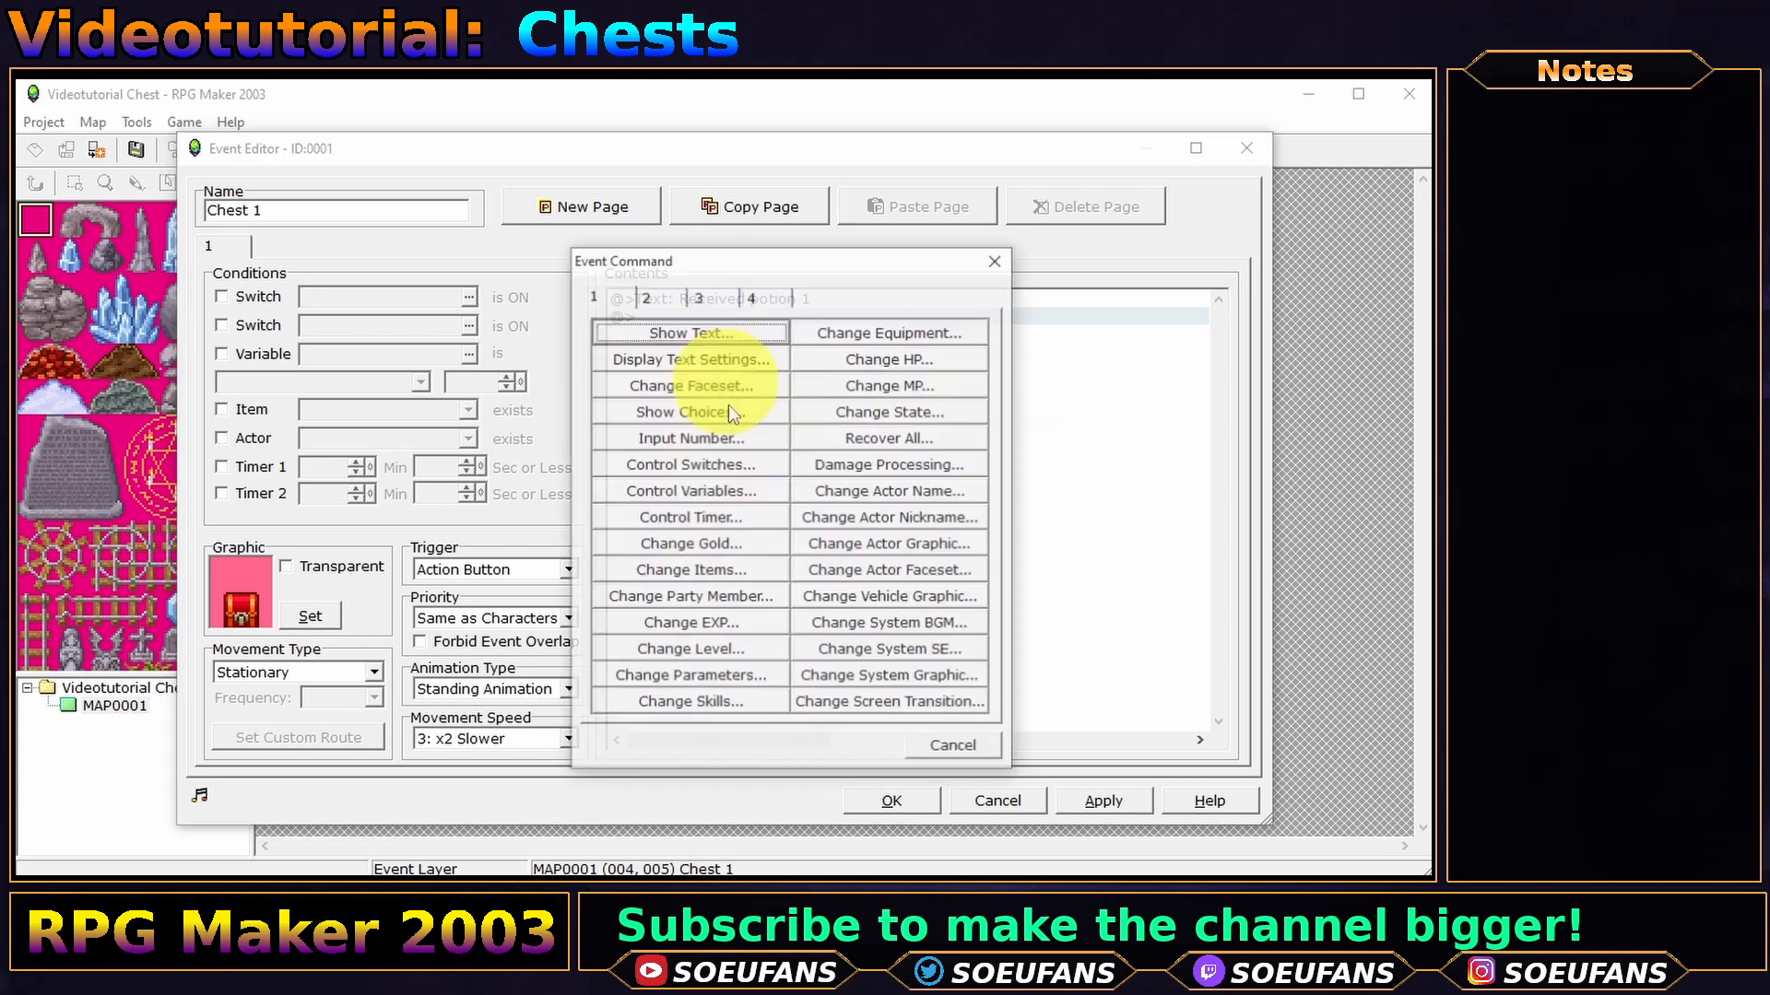
click(731, 573)
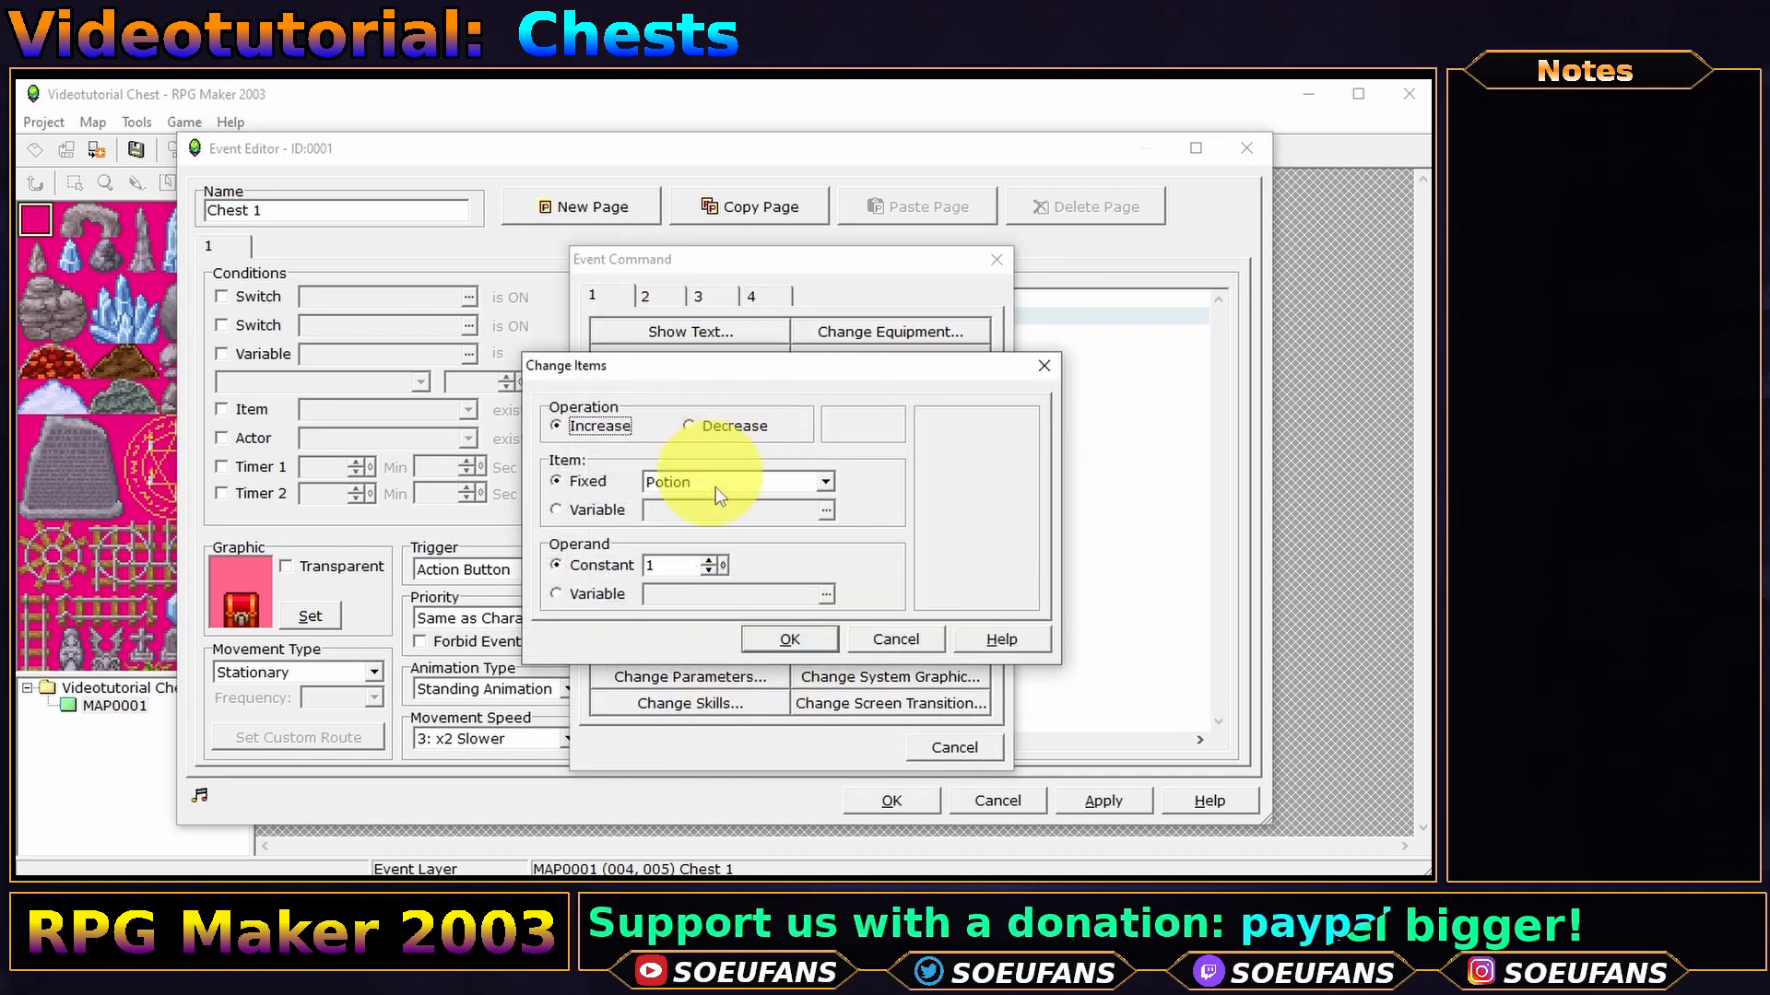
click(786, 640)
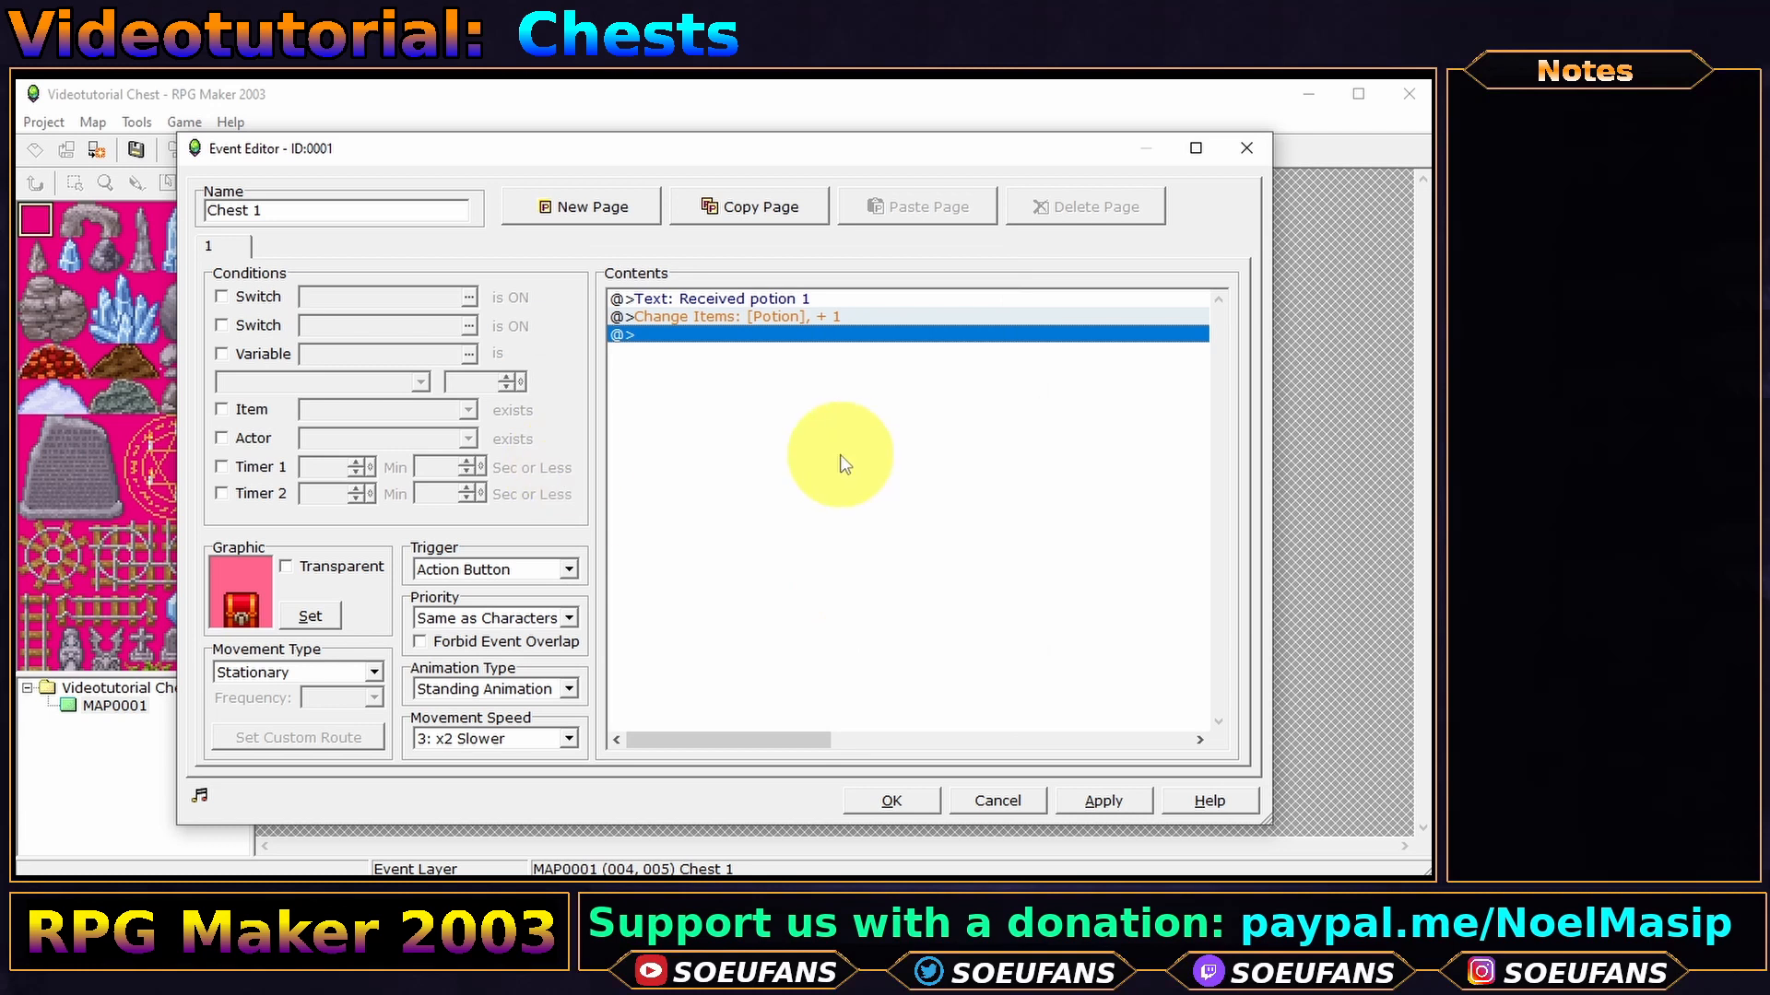
- Add a Control Switches command turning ON switch 0001, renamed 'Potion received'
double_click(802, 434)
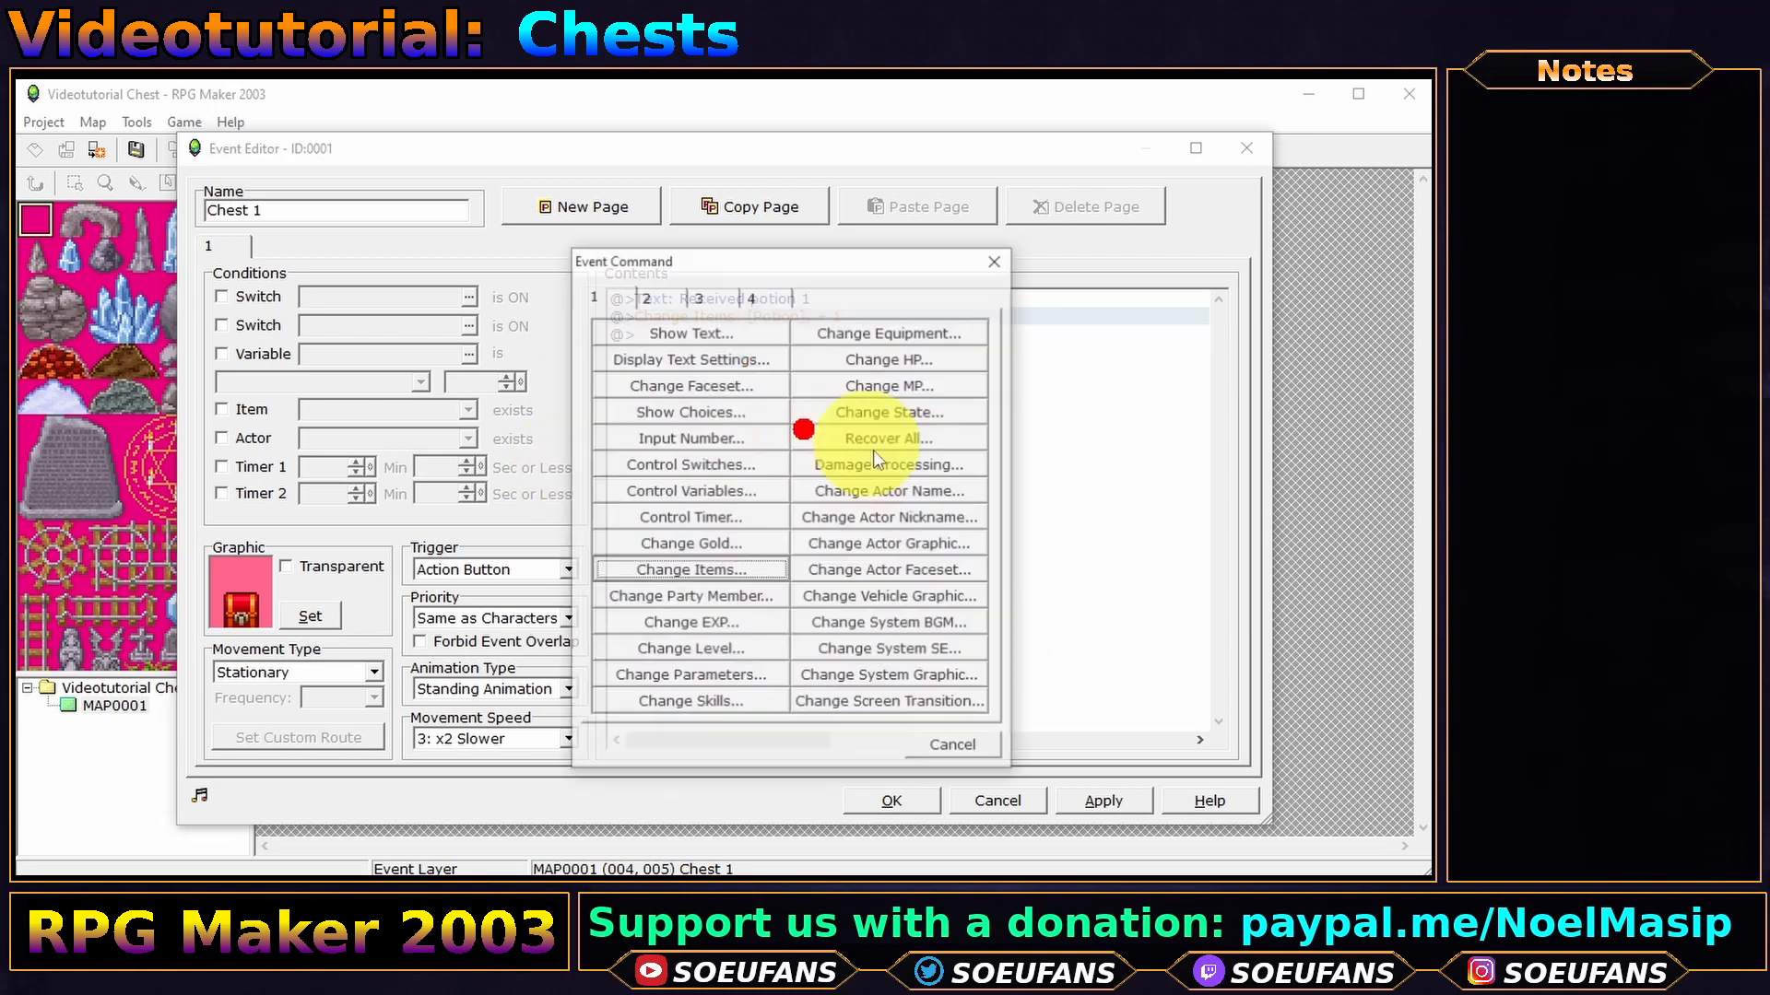
click(655, 466)
click(925, 466)
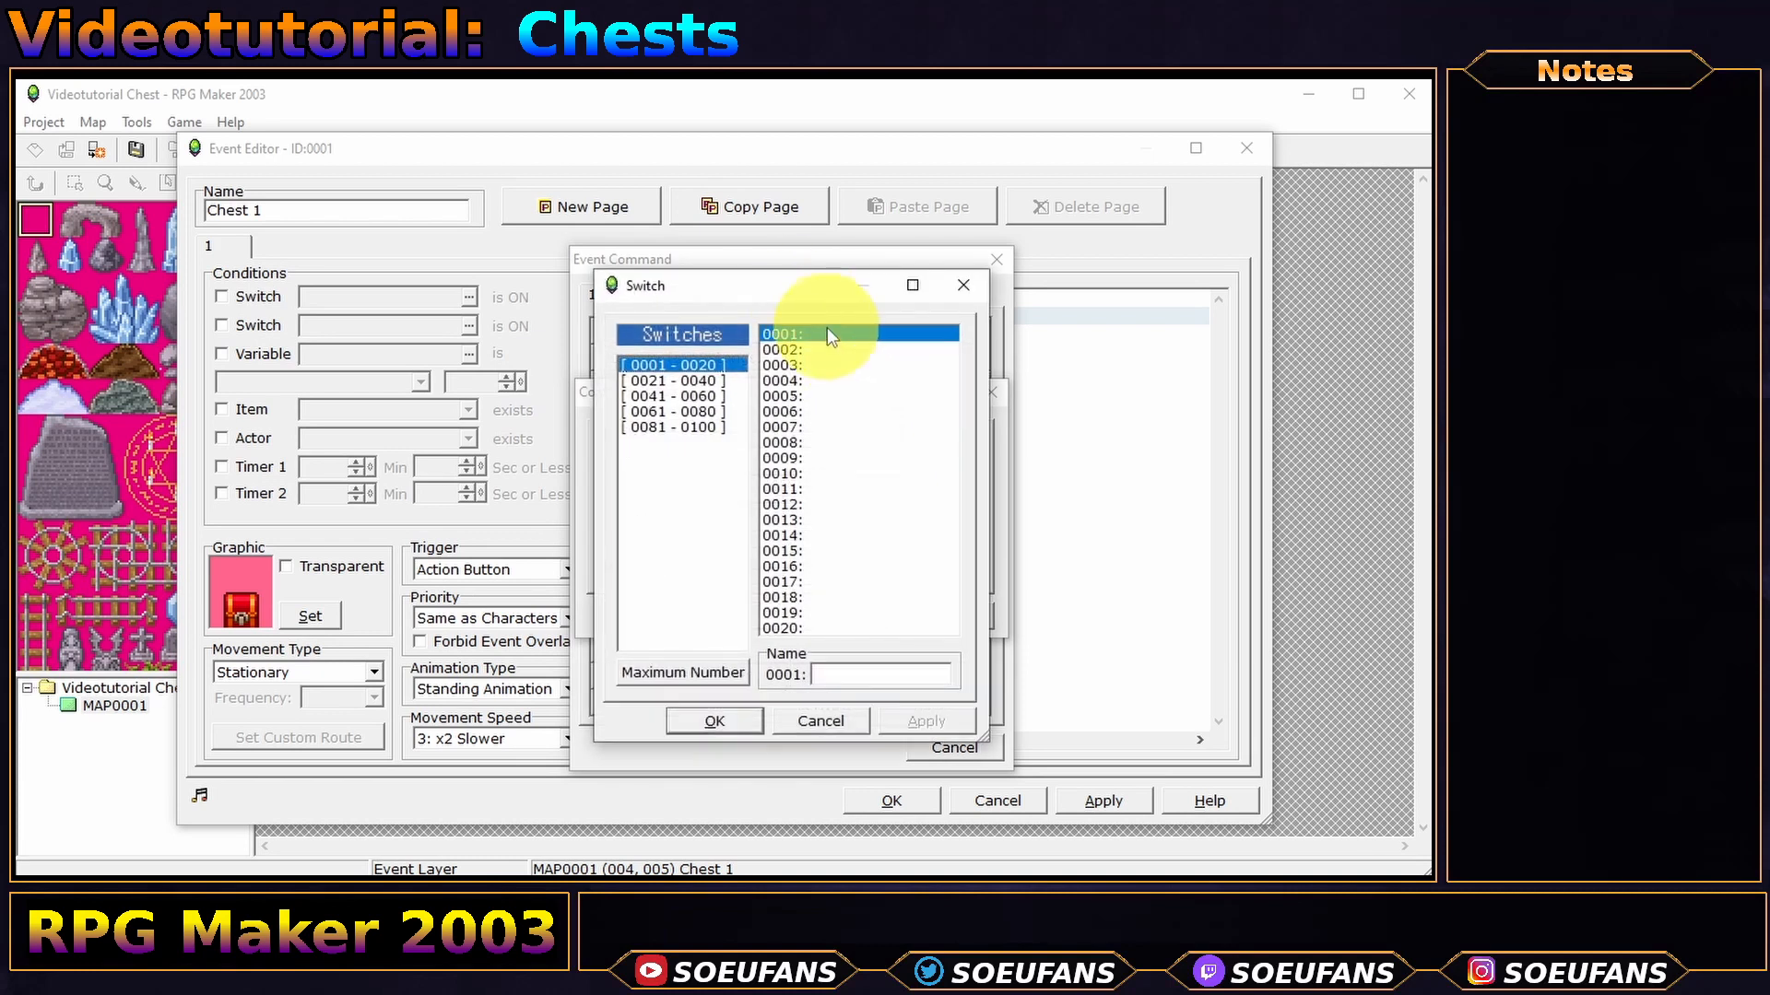
click(867, 671)
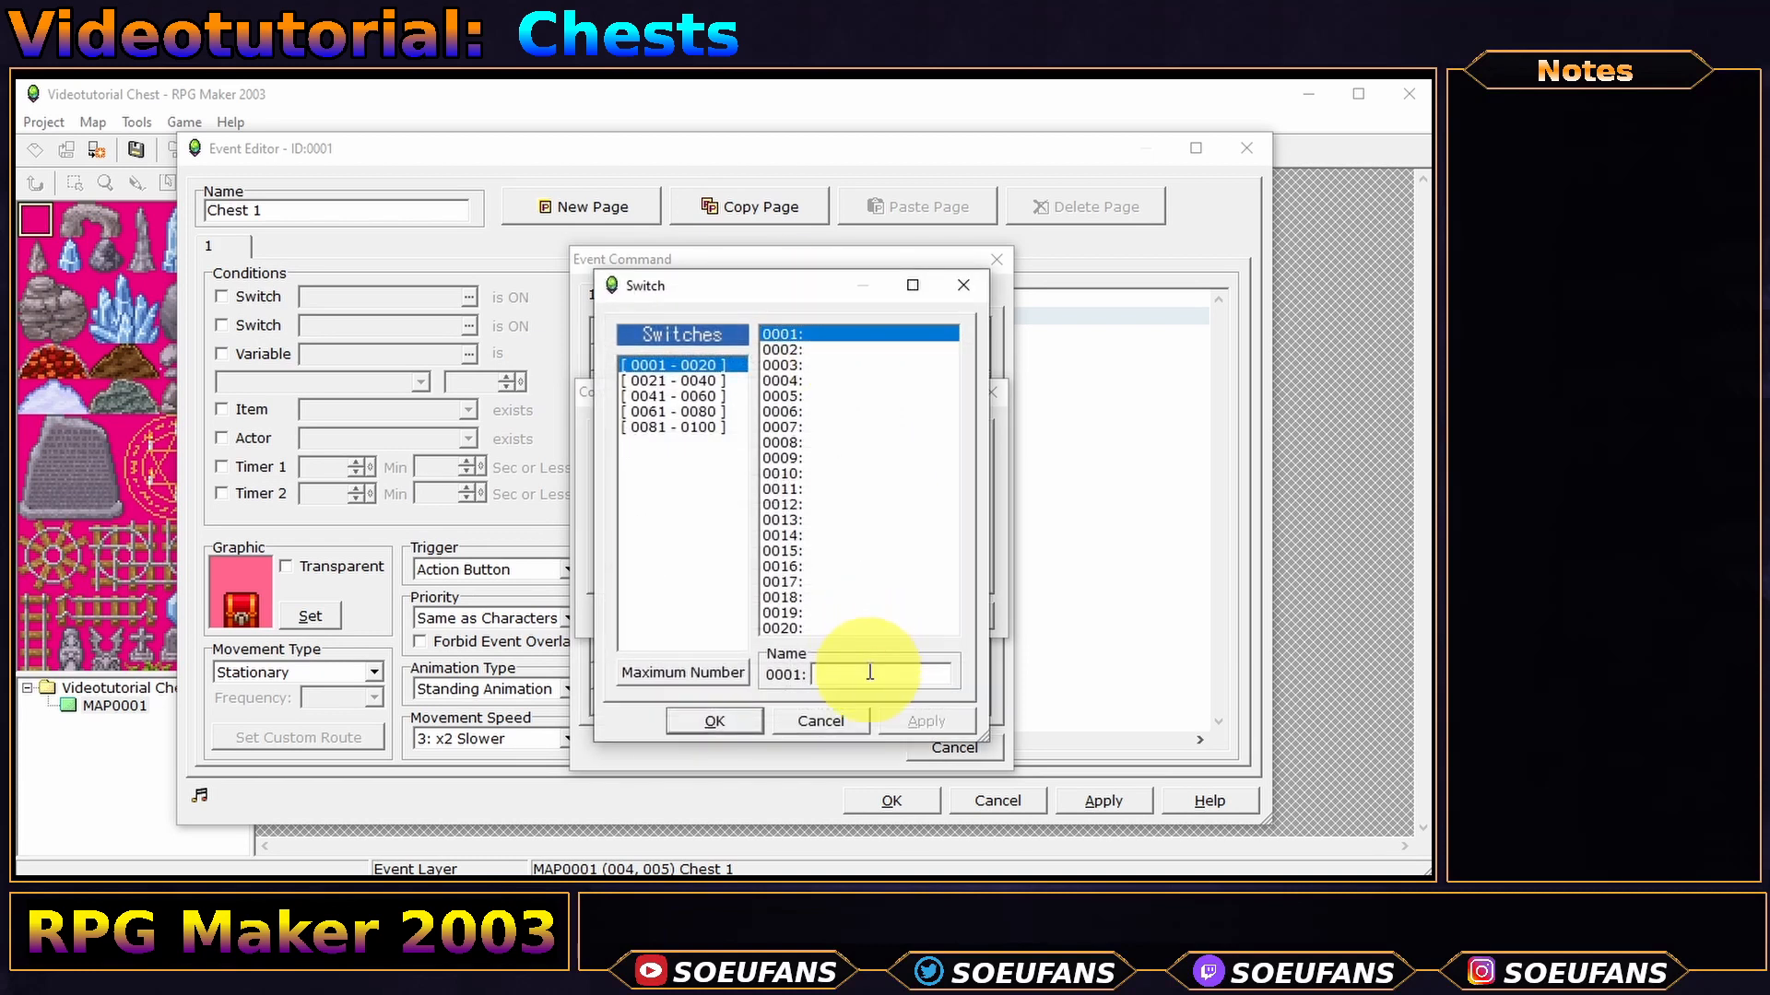
text(Potion received)
click(714, 721)
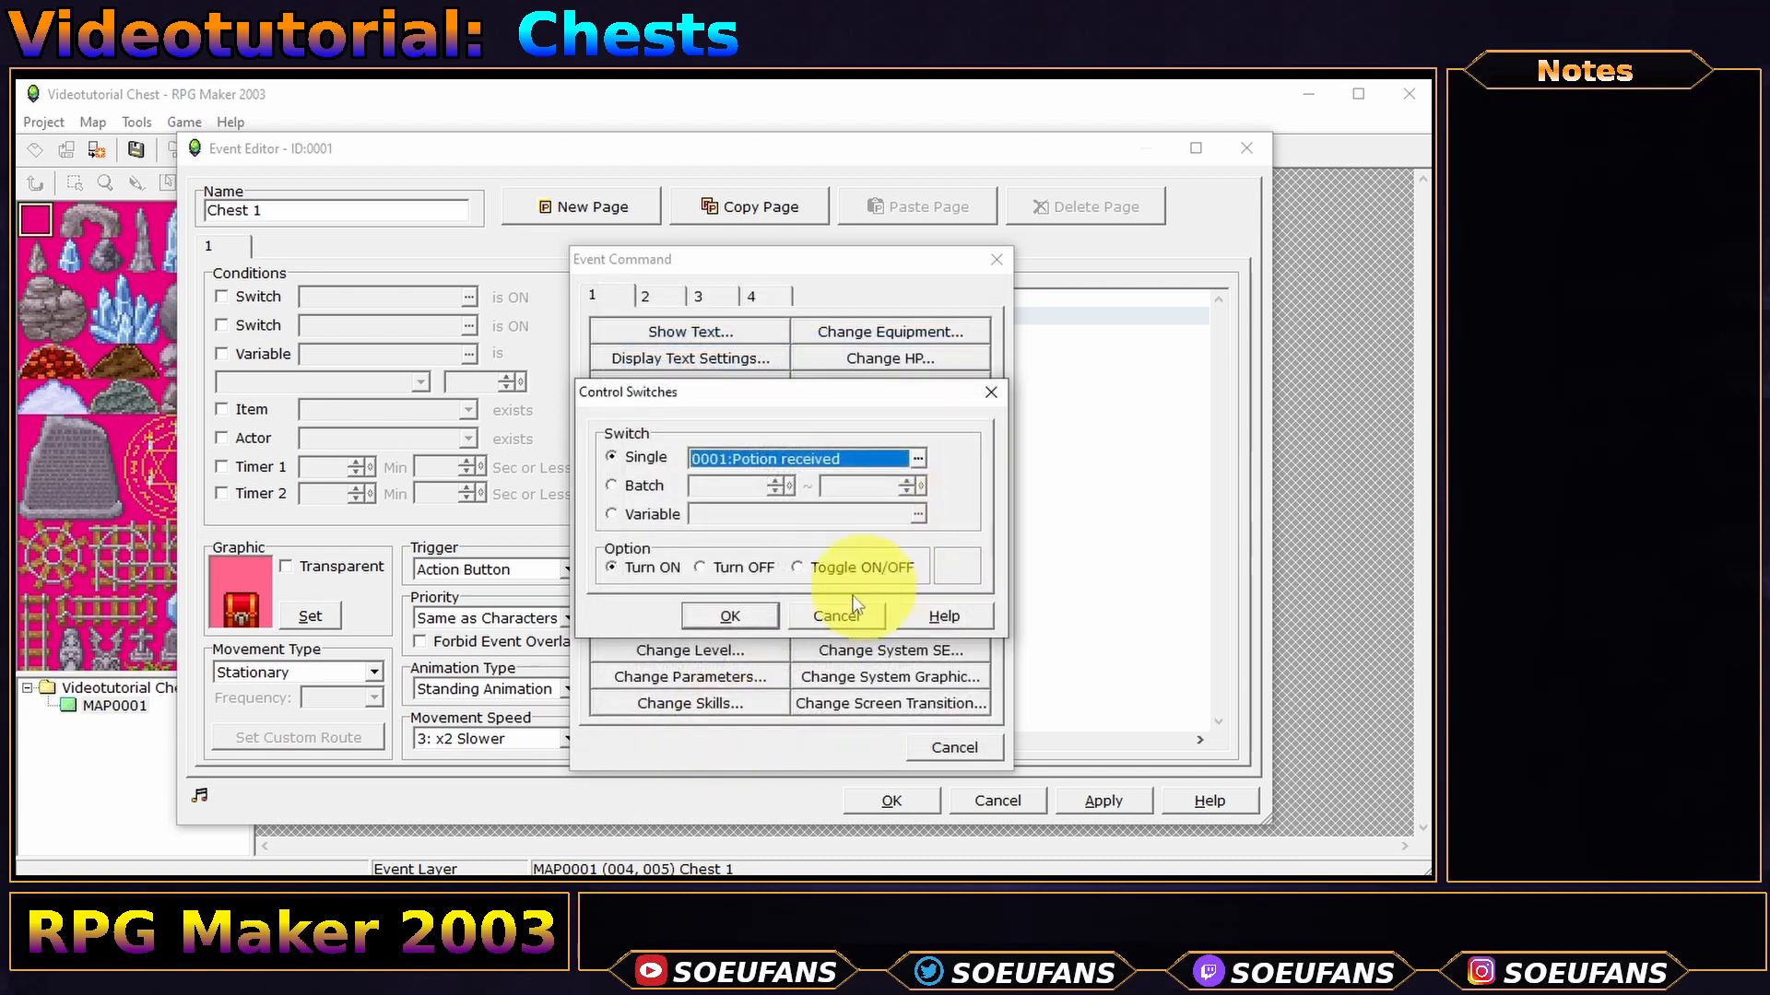
click(651, 567)
click(728, 616)
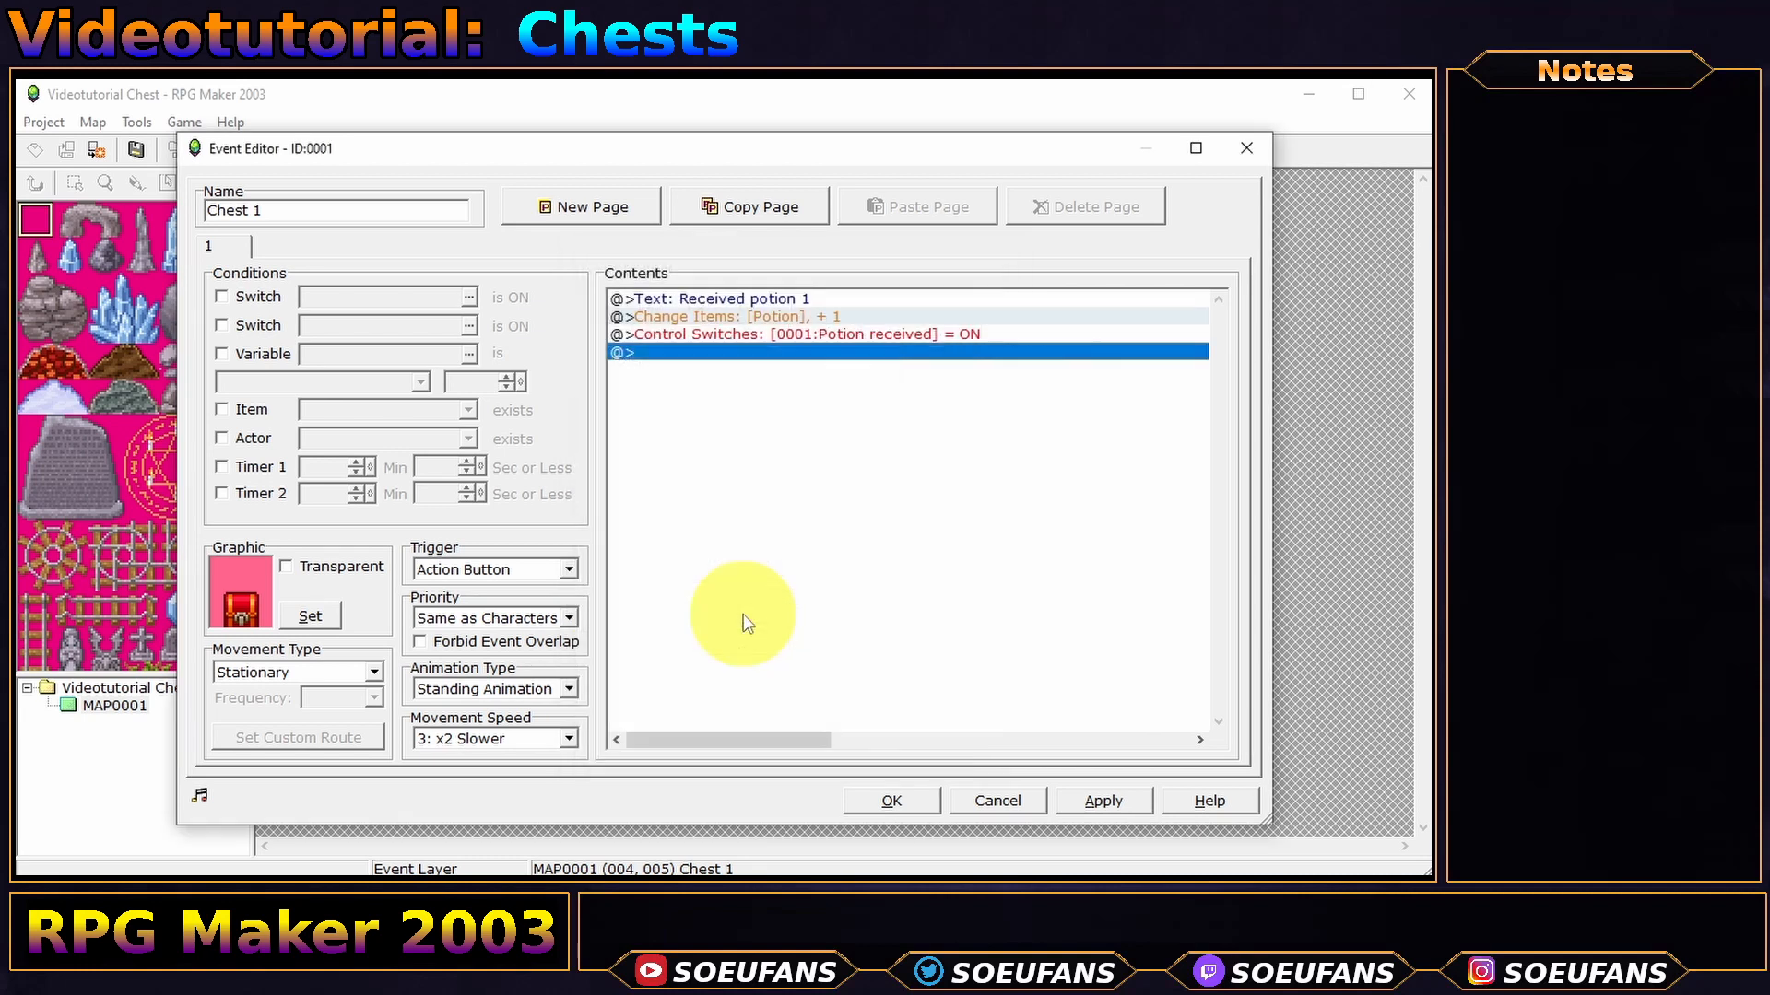
- Create page 2 with switch 0001 'Potion received' as its condition
click(584, 214)
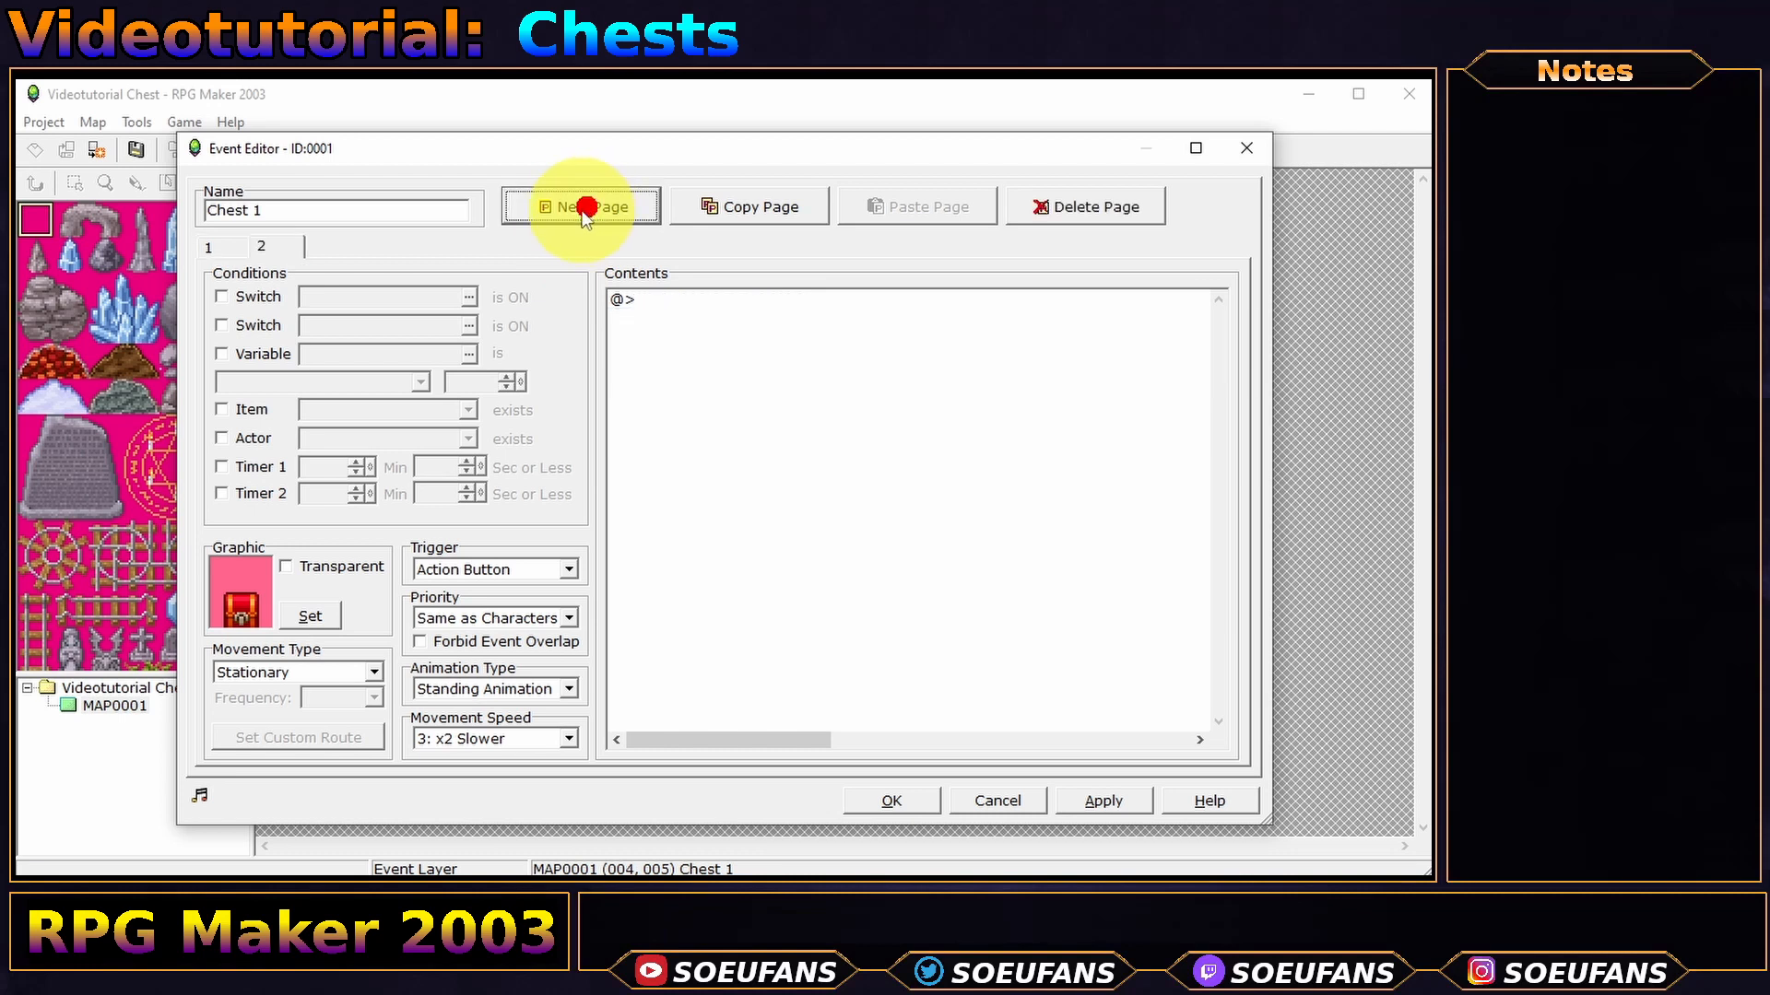
click(244, 299)
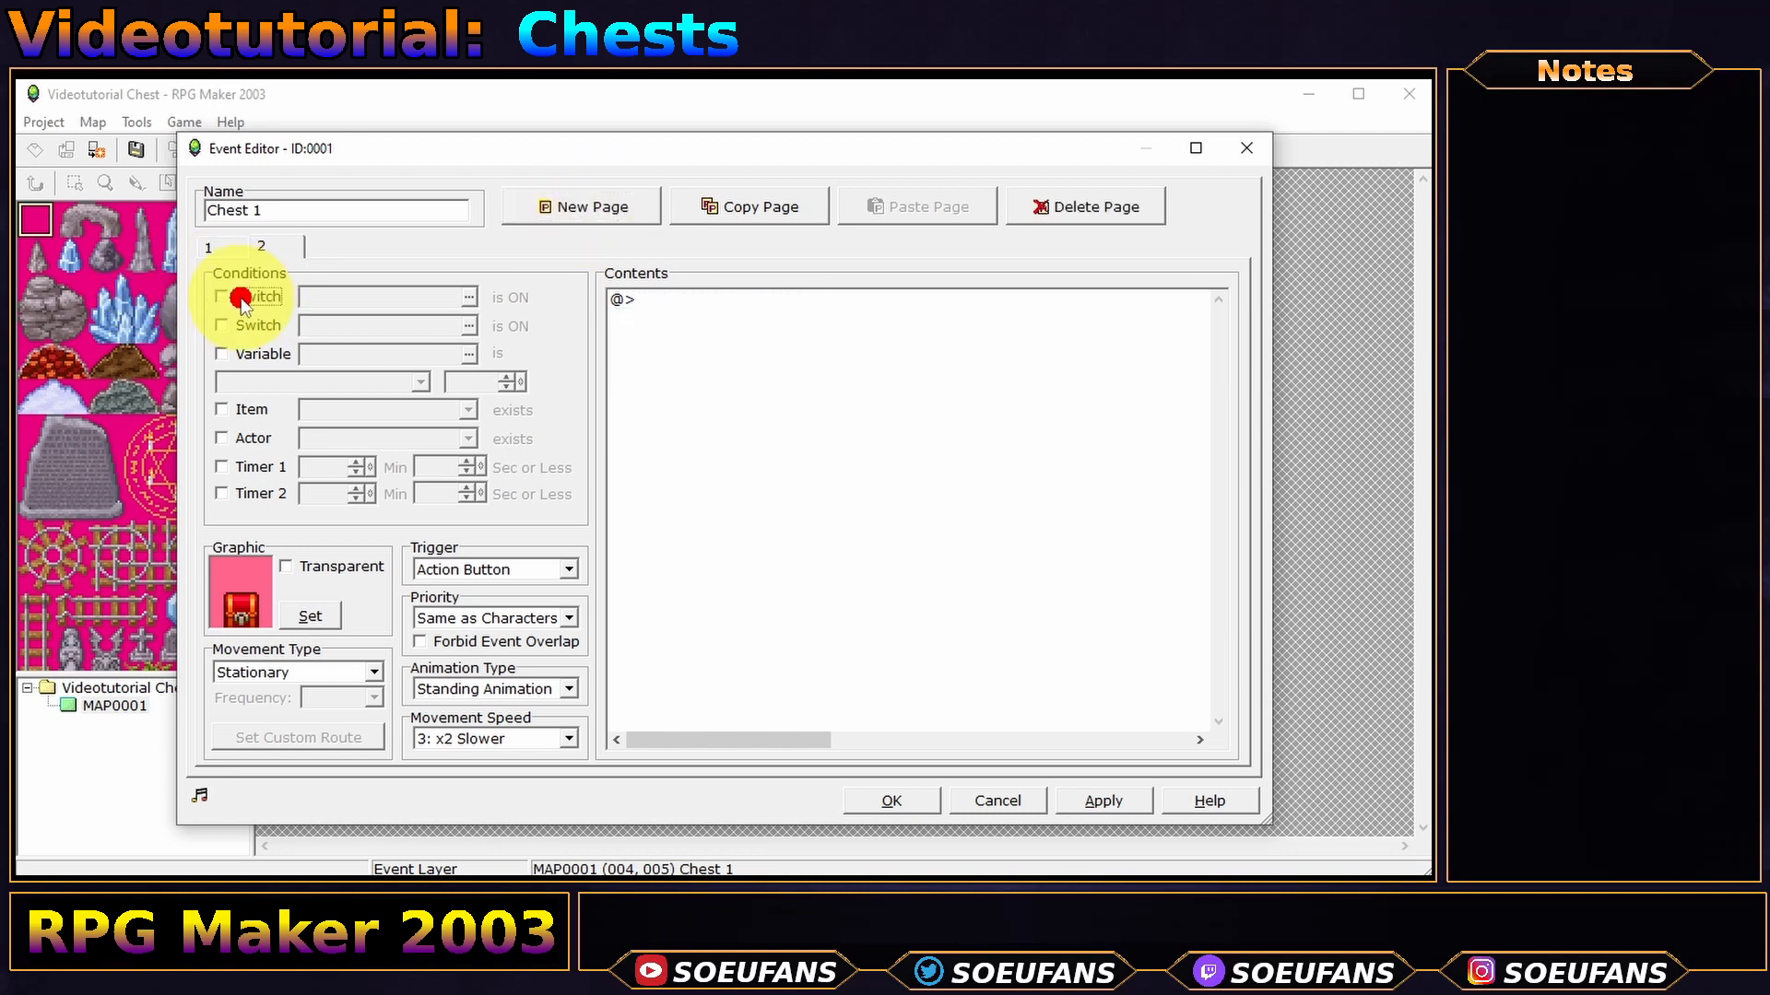
click(469, 297)
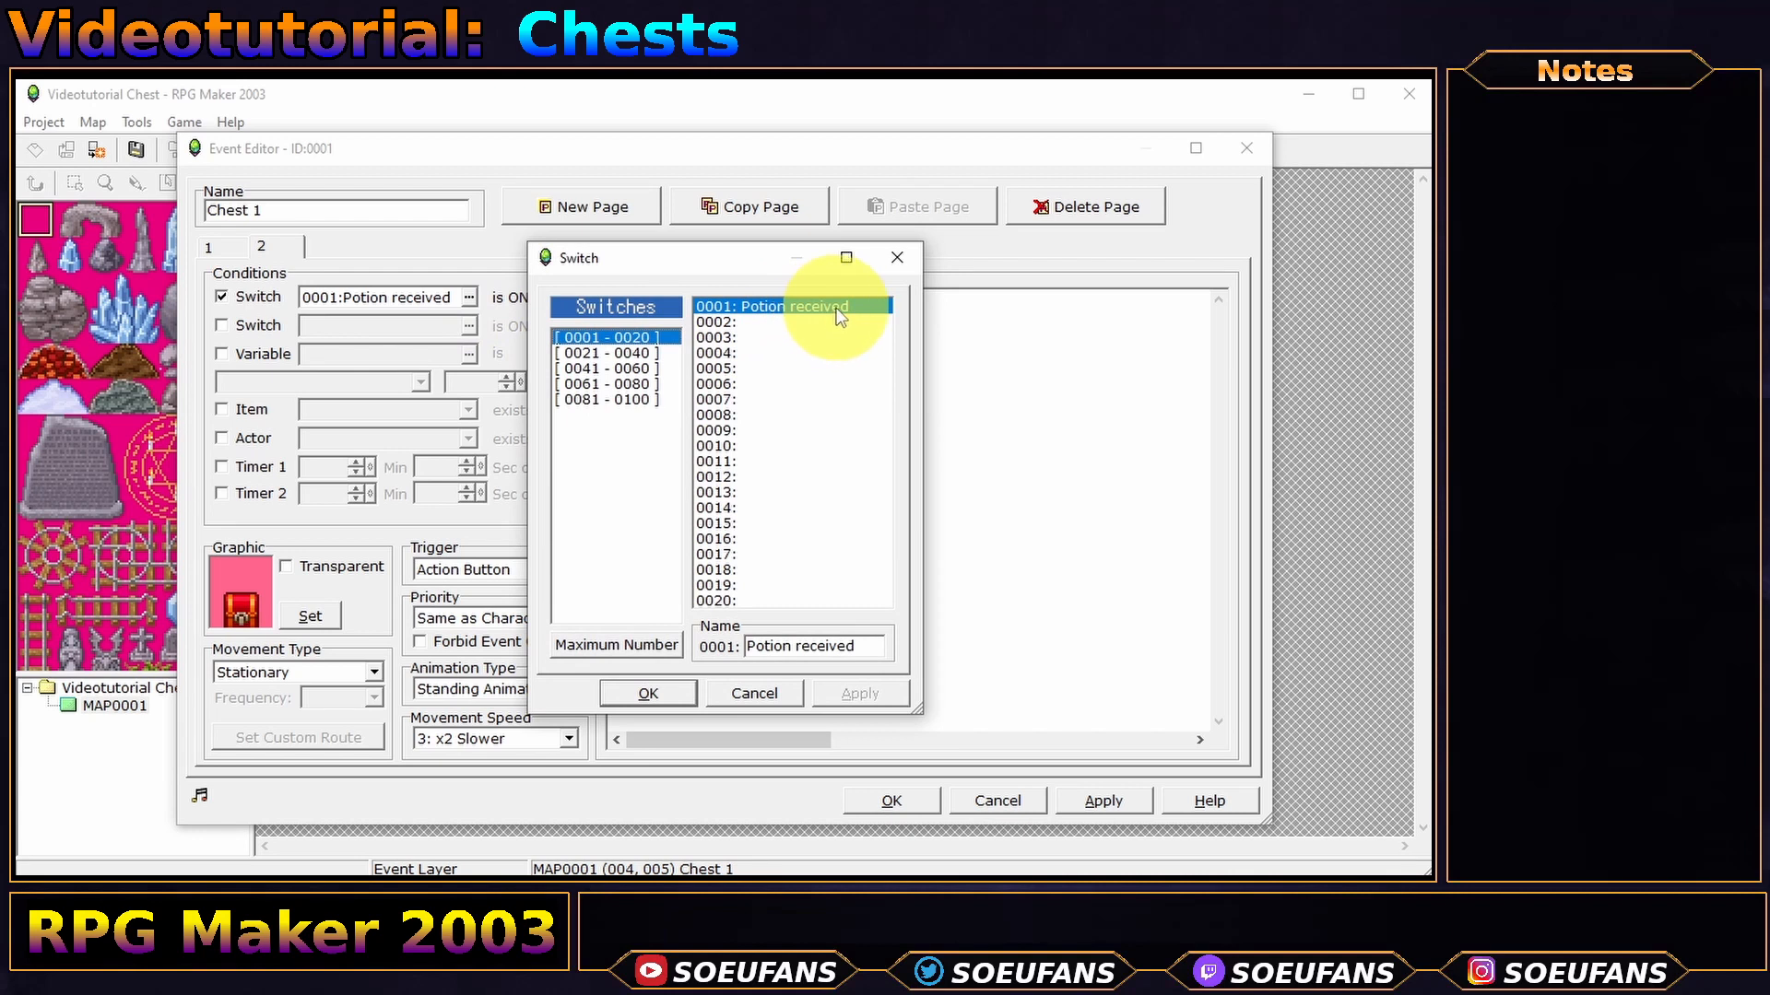
double_click(840, 311)
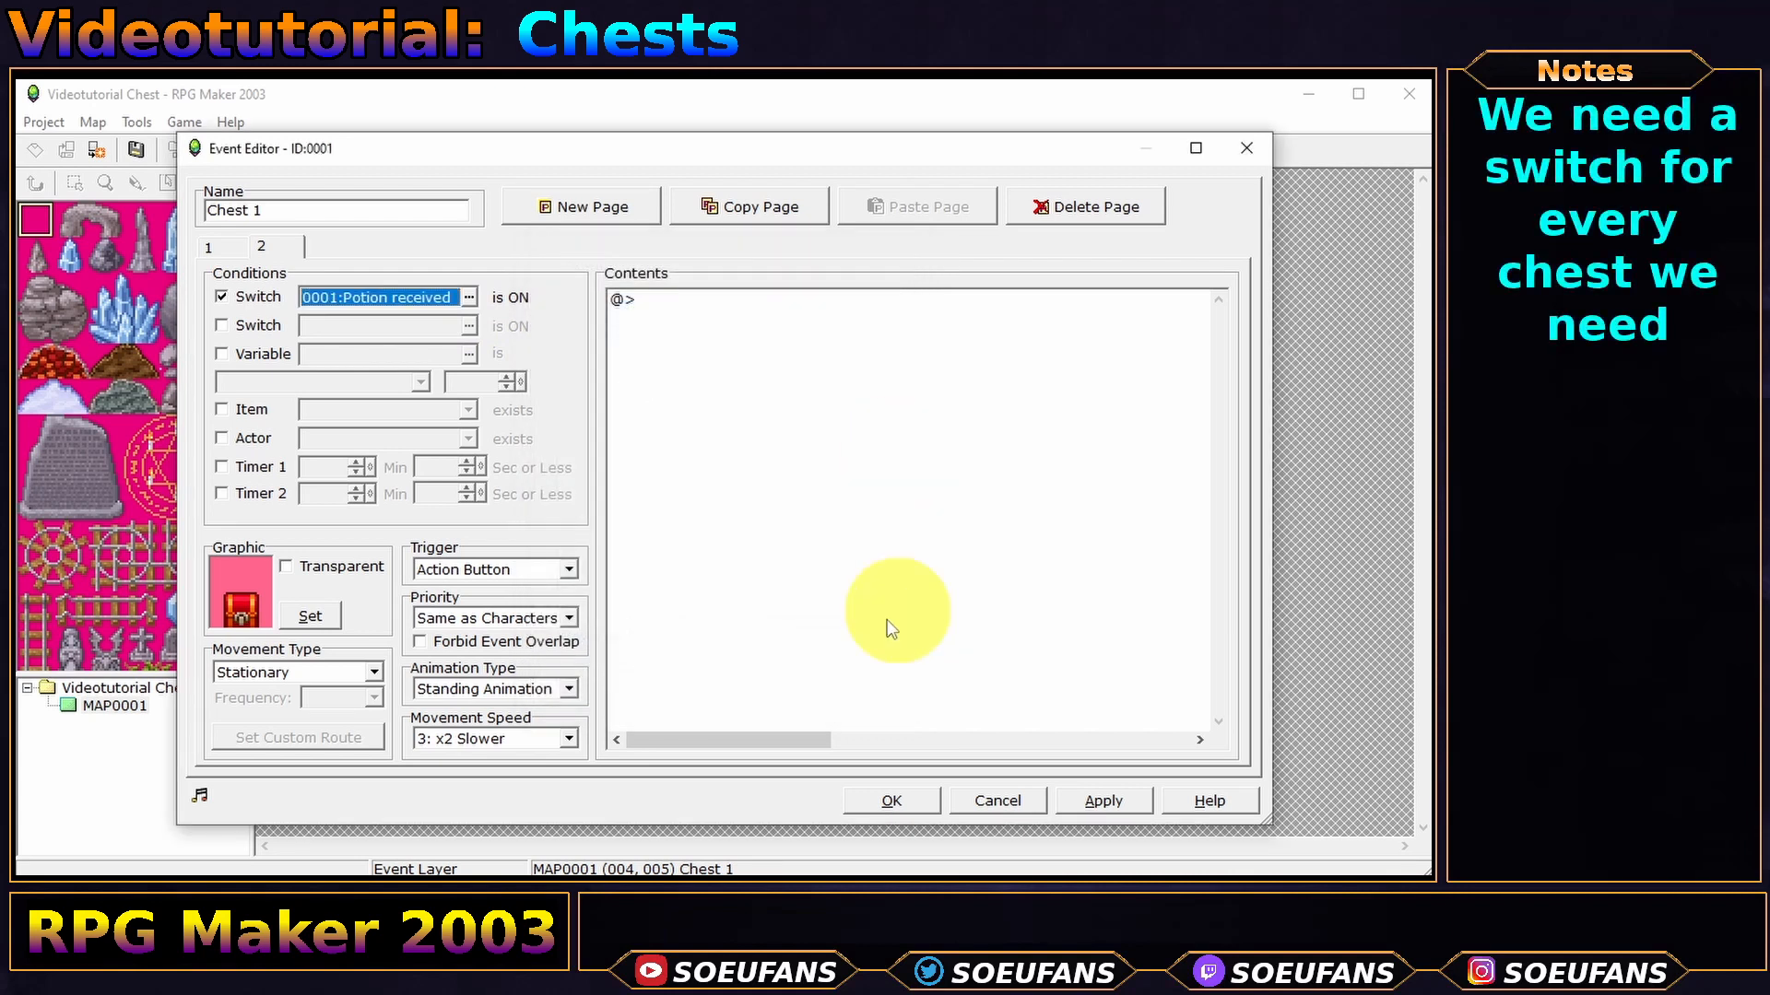
- Add a Show Text command reading 'Empty!' to page 2
double_click(690, 351)
click(665, 331)
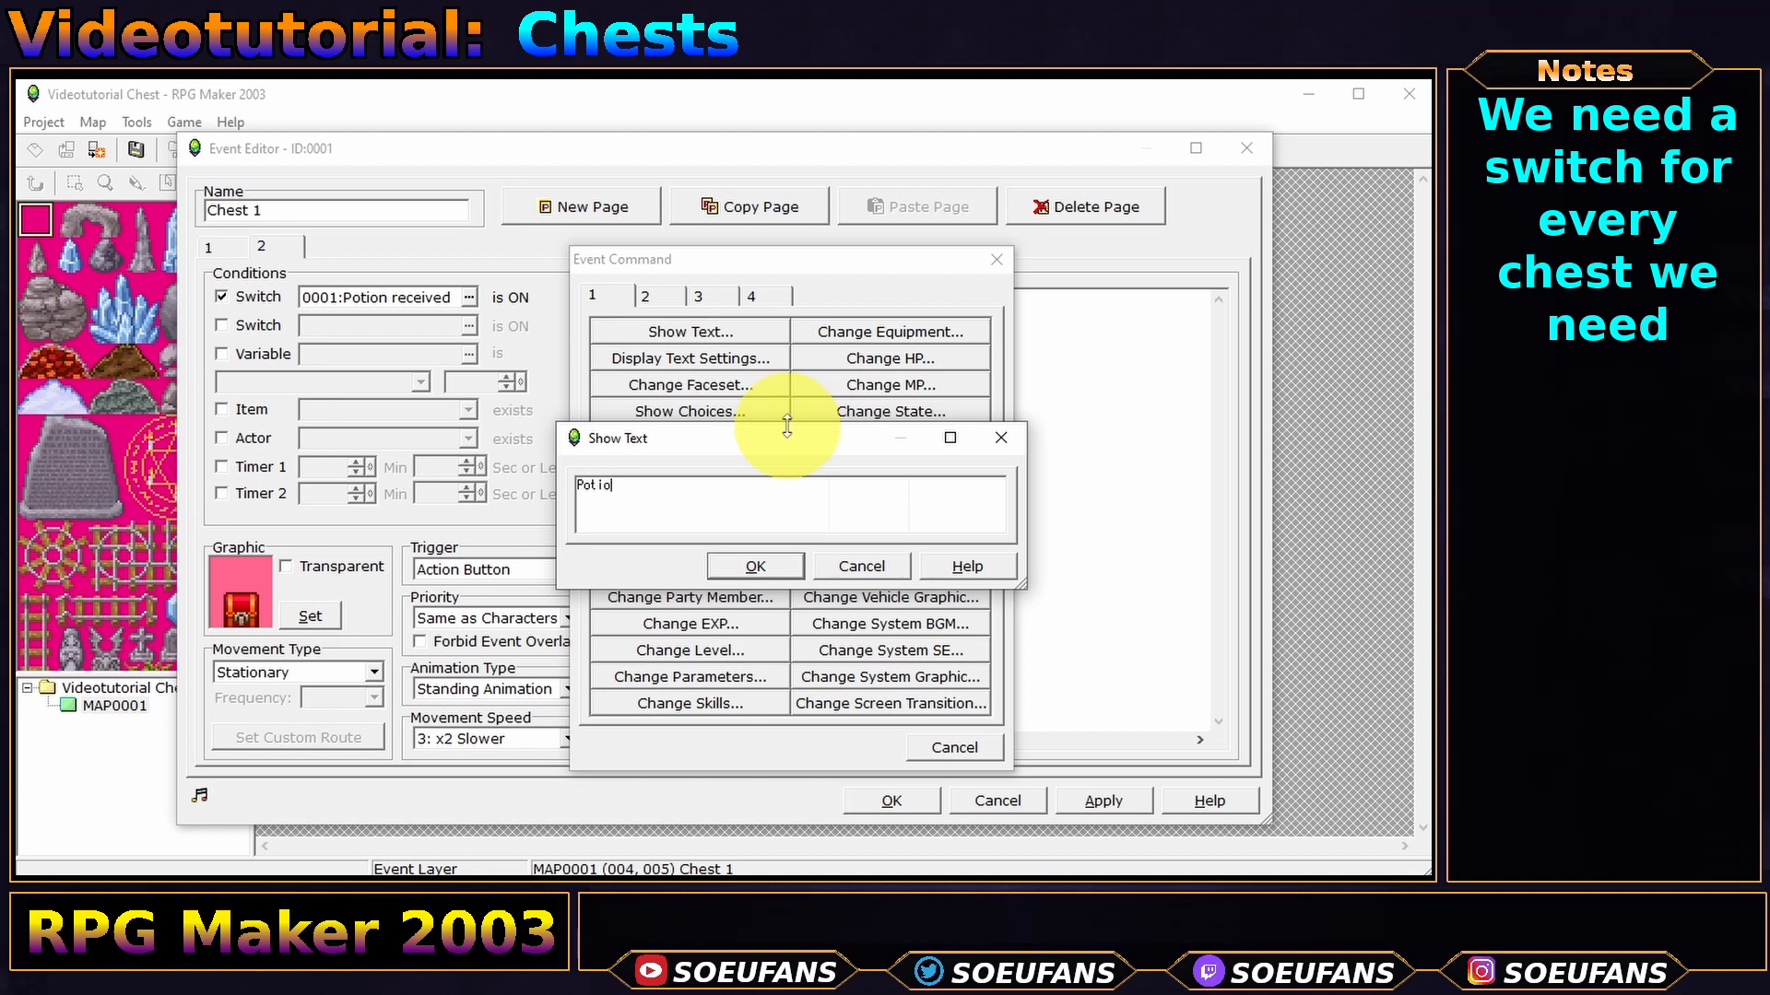
key(BackSpace)
key(BackSpace)
key(BackSpace)
text(Empty!)
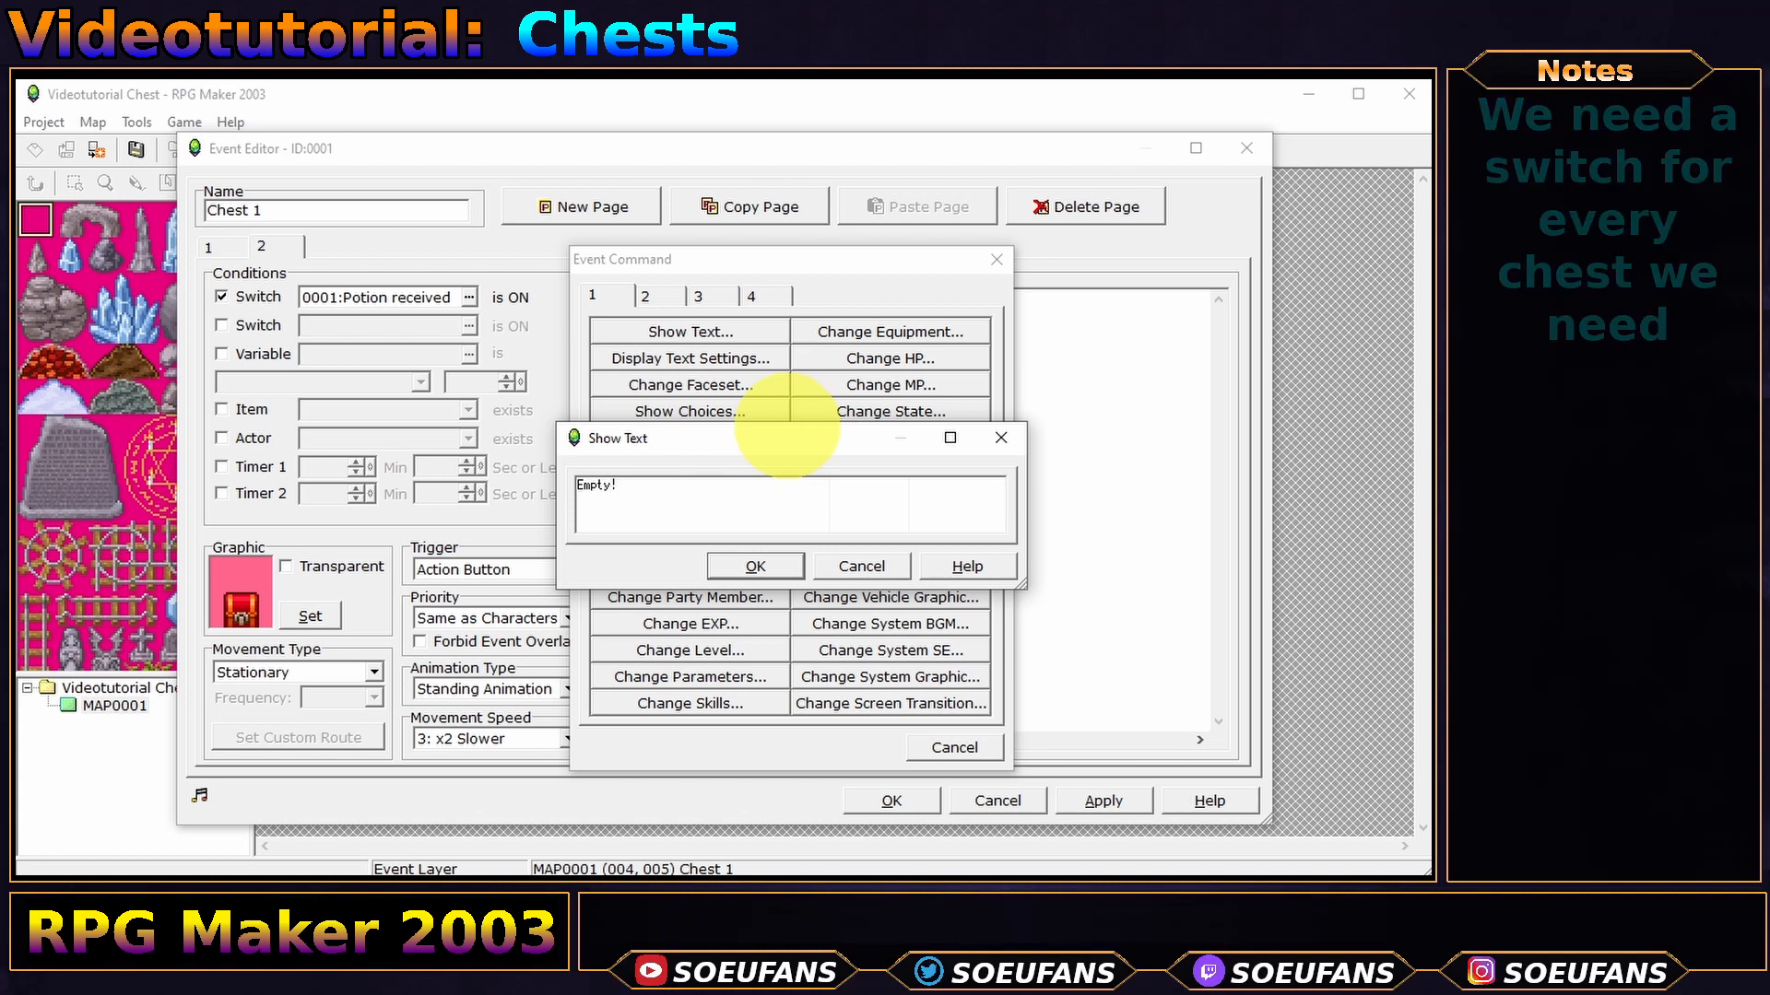
click(755, 565)
click(237, 251)
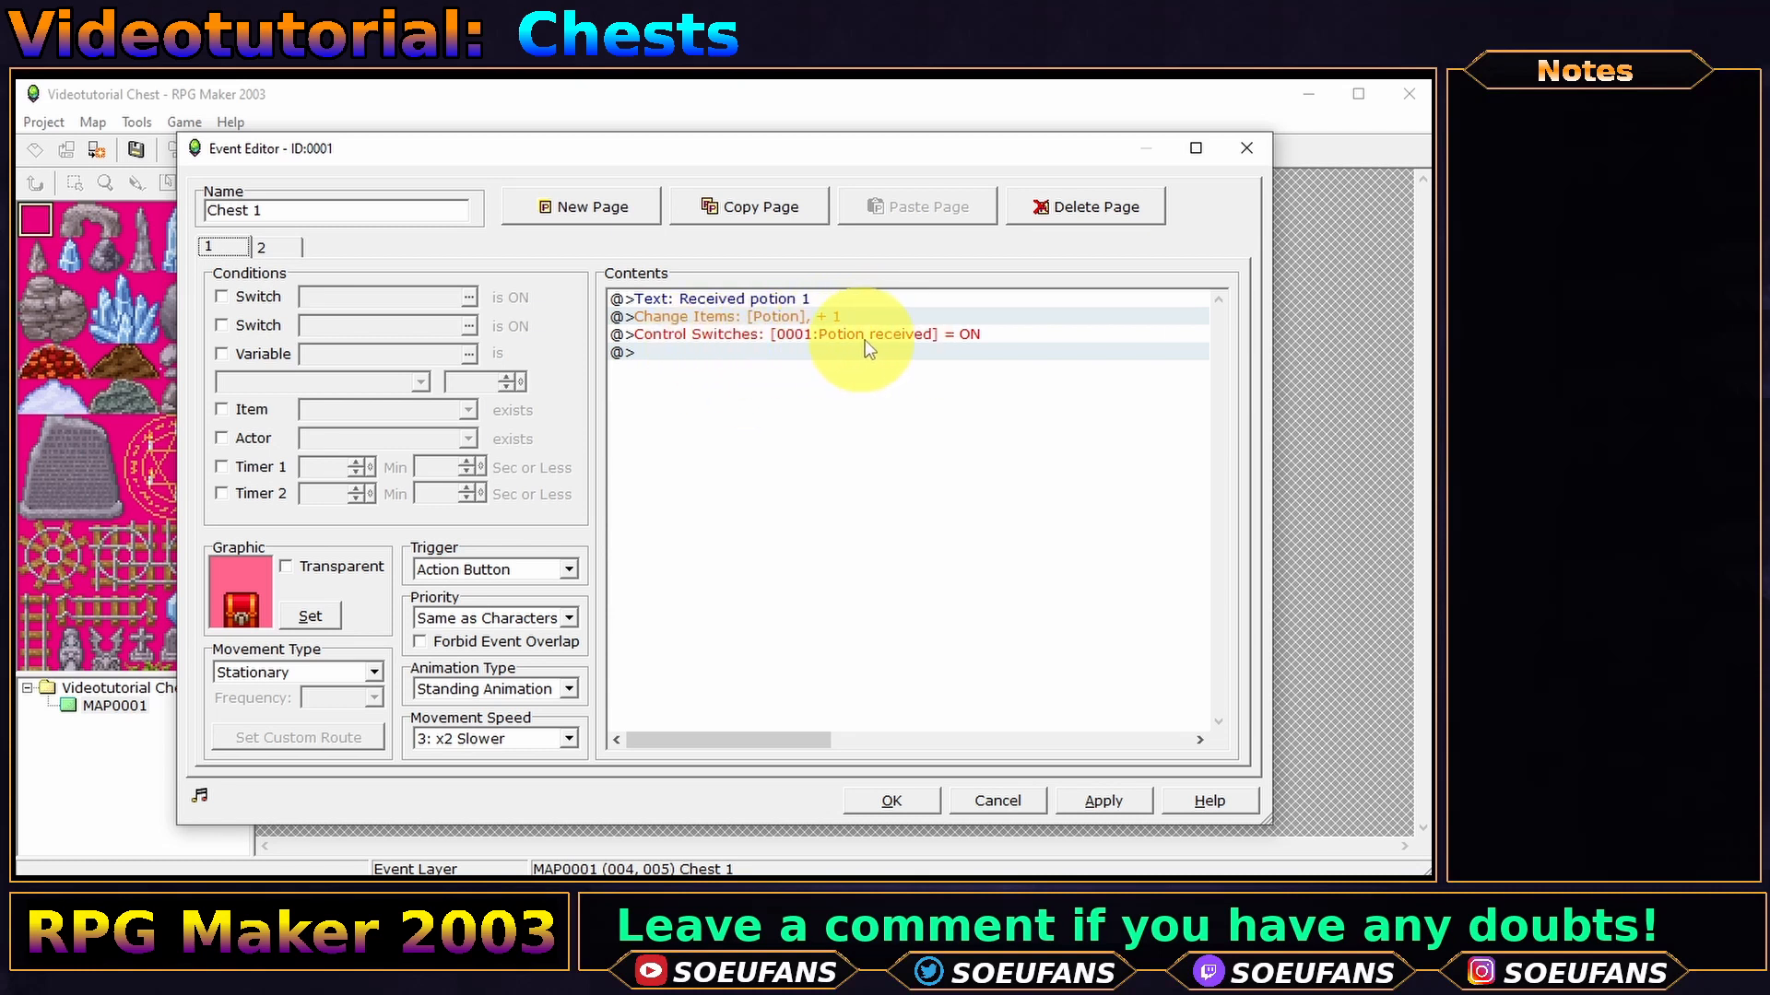
- Set page 2's graphic to the opened chest facing left
click(275, 247)
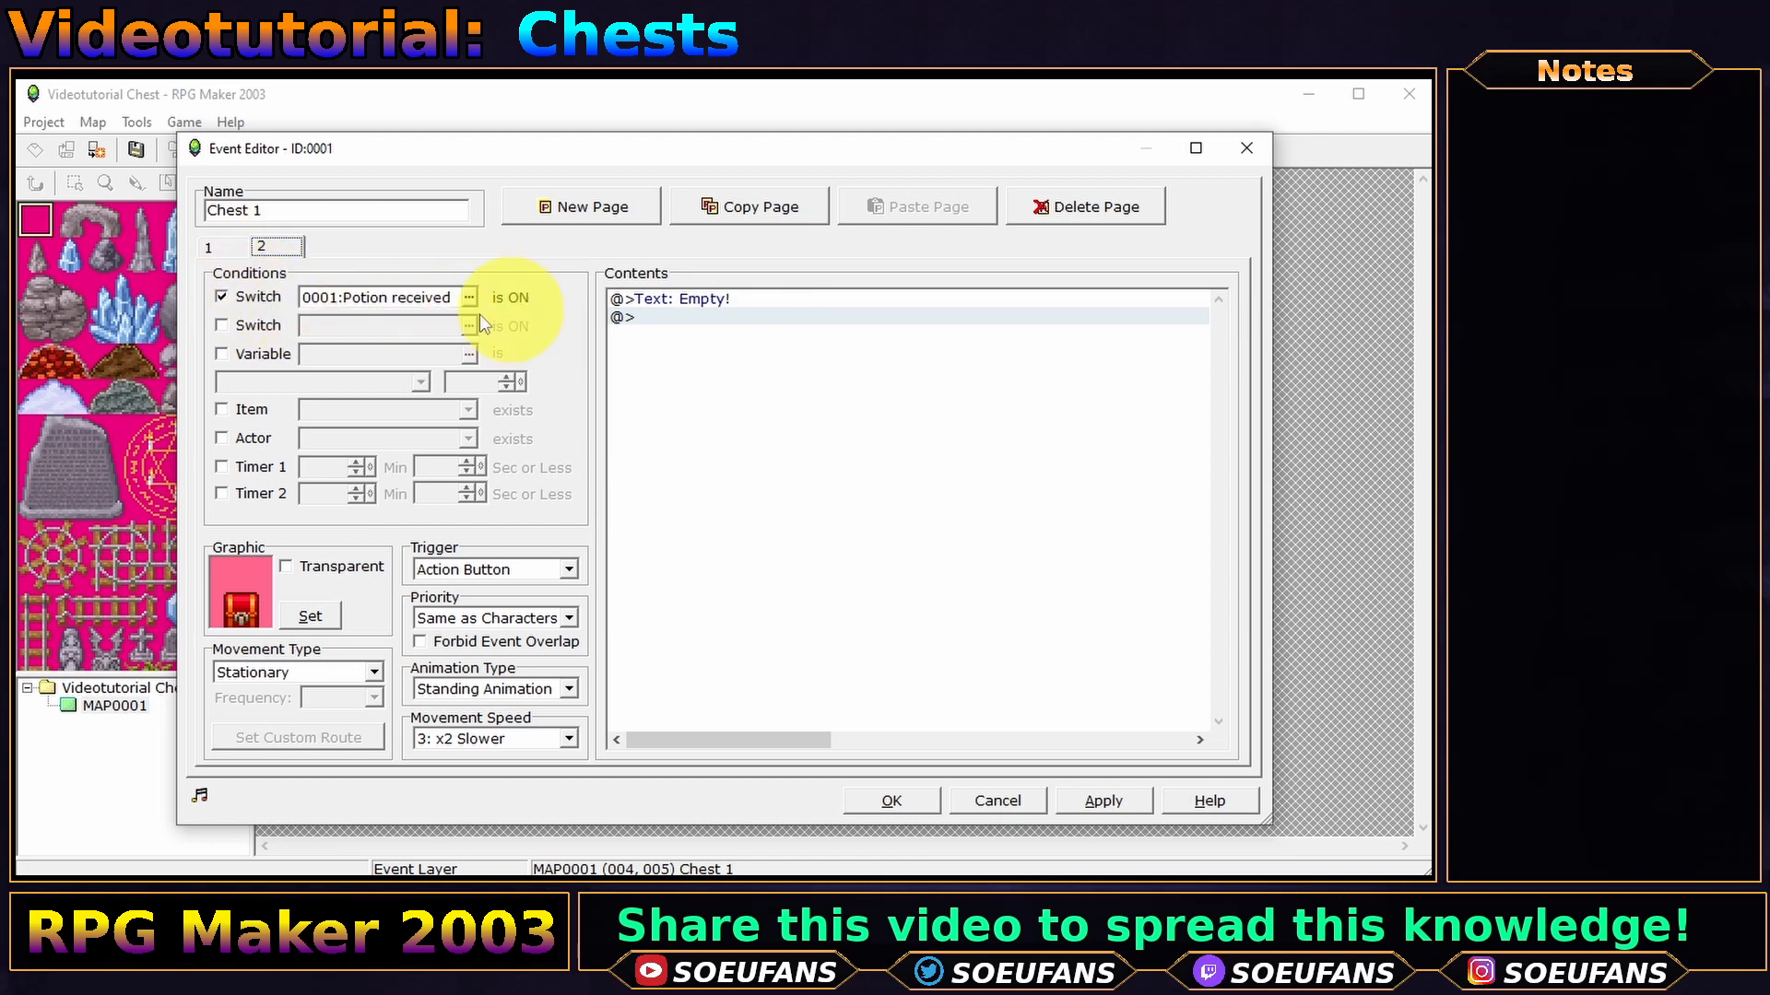
click(765, 298)
click(311, 616)
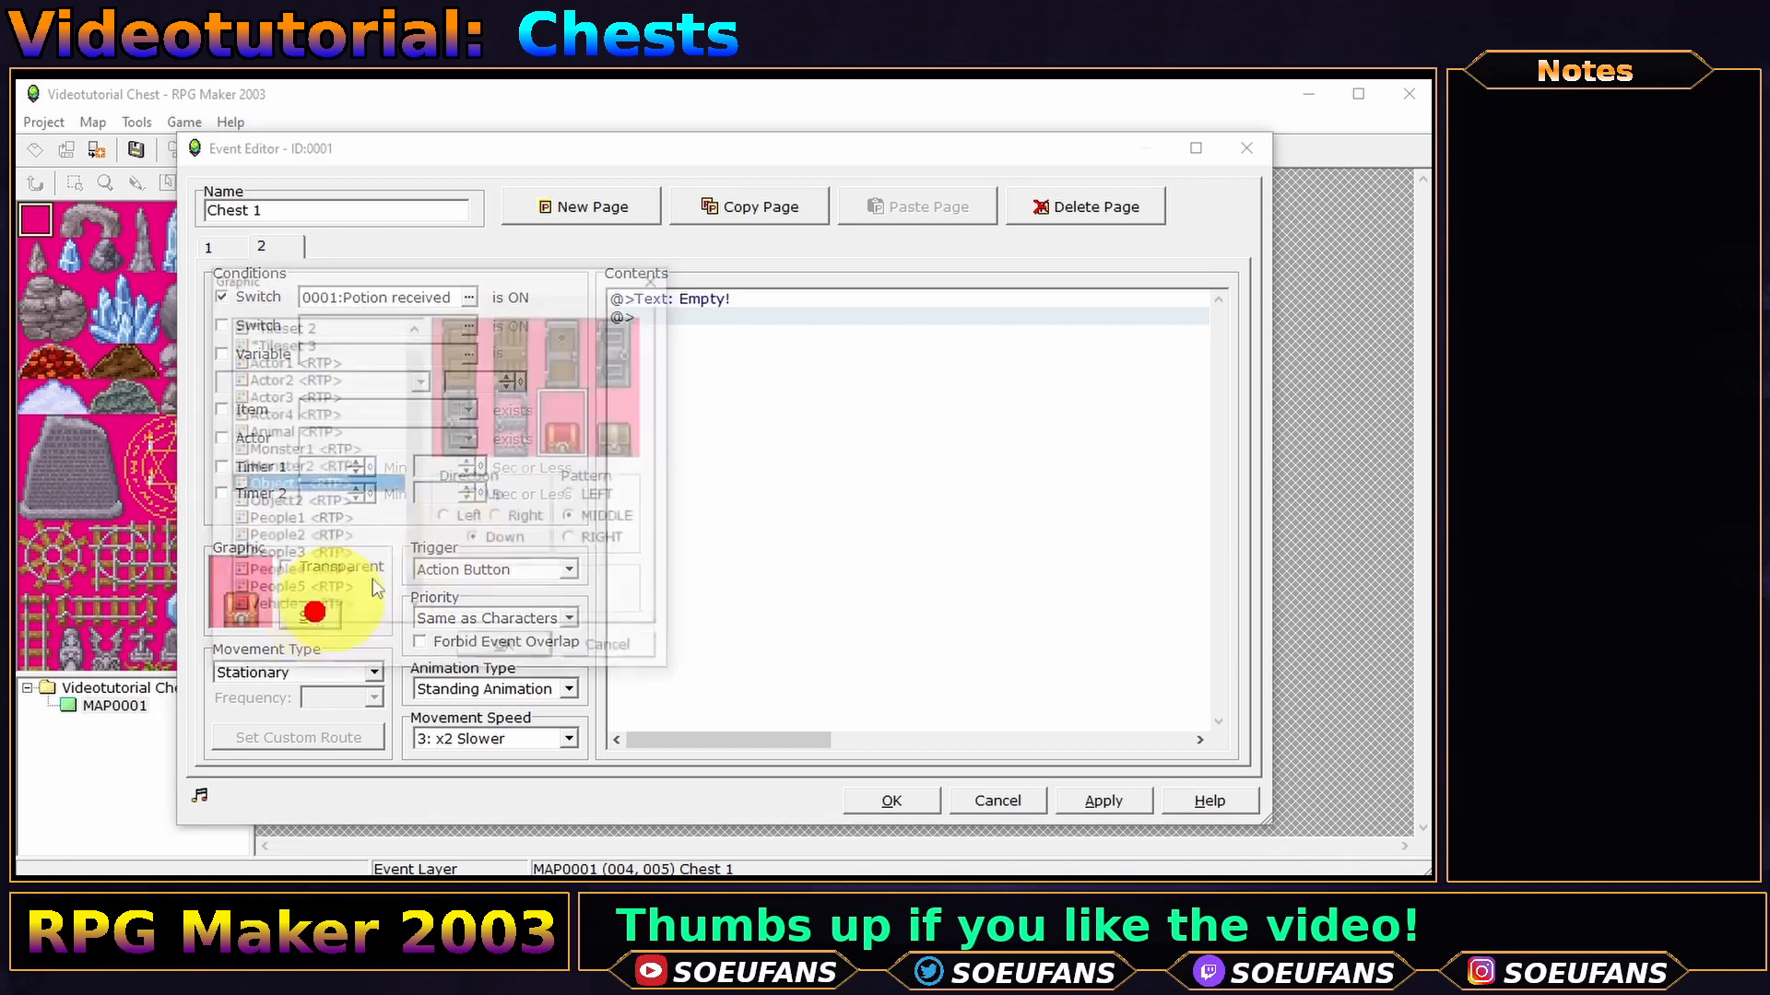
click(451, 519)
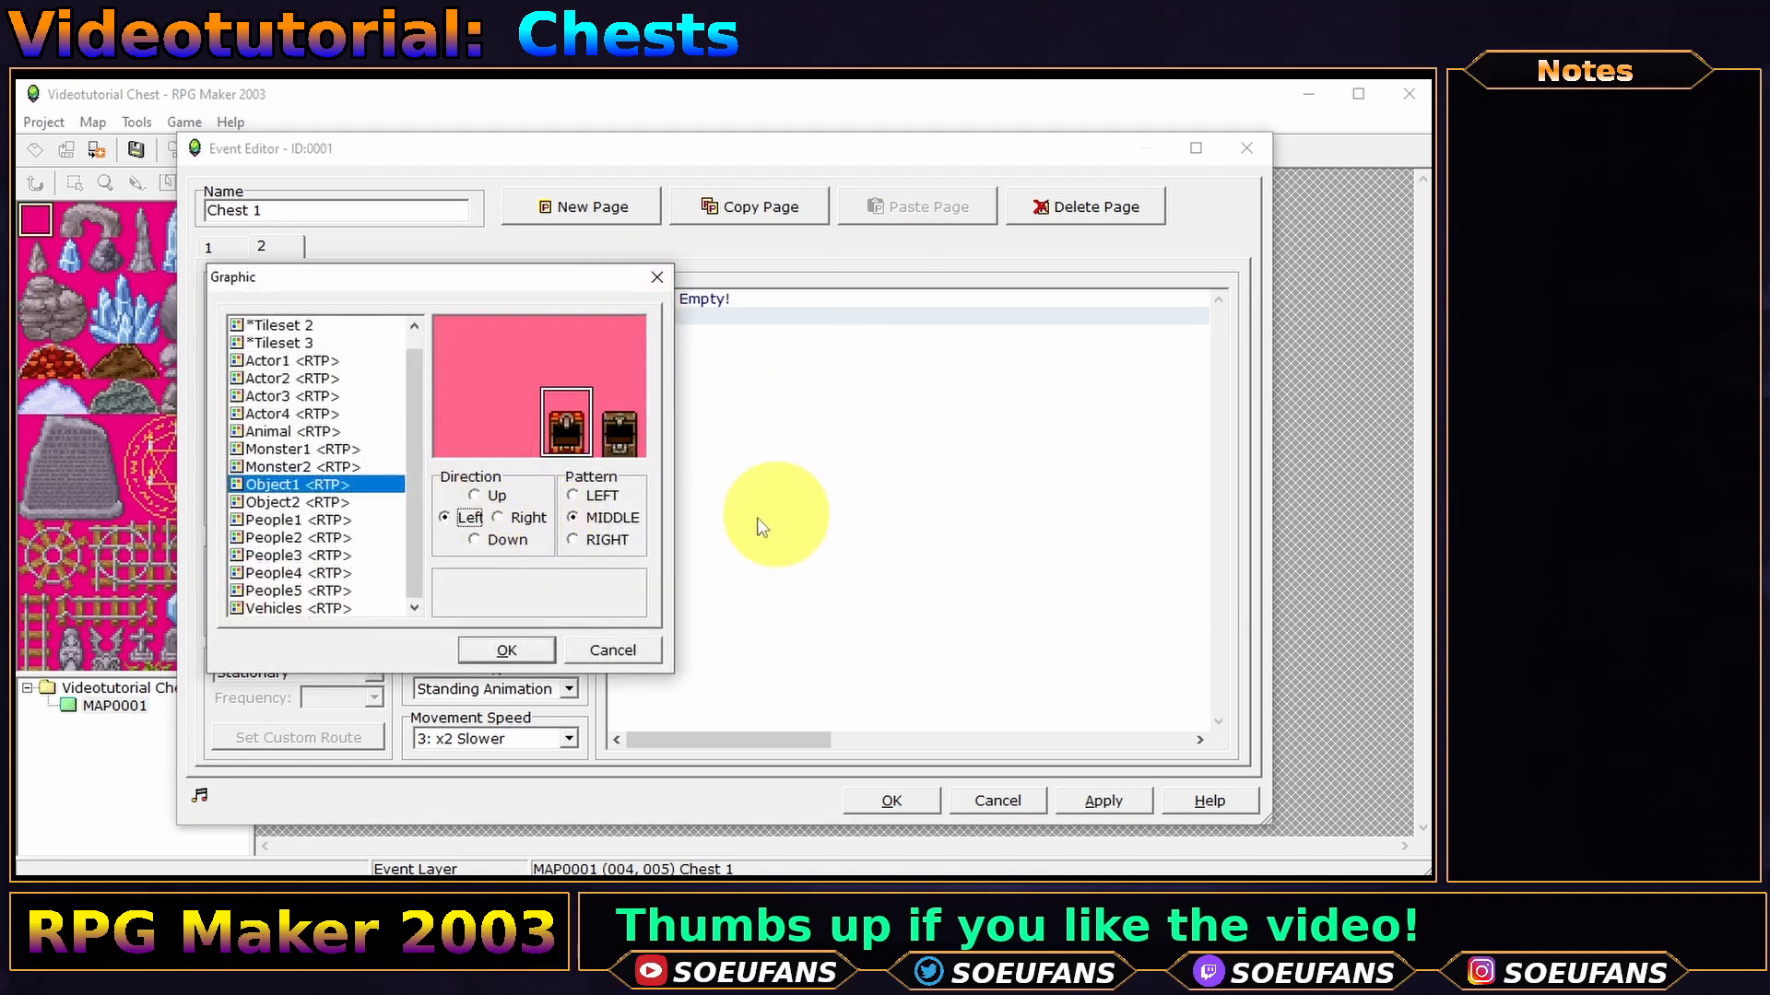
click(506, 650)
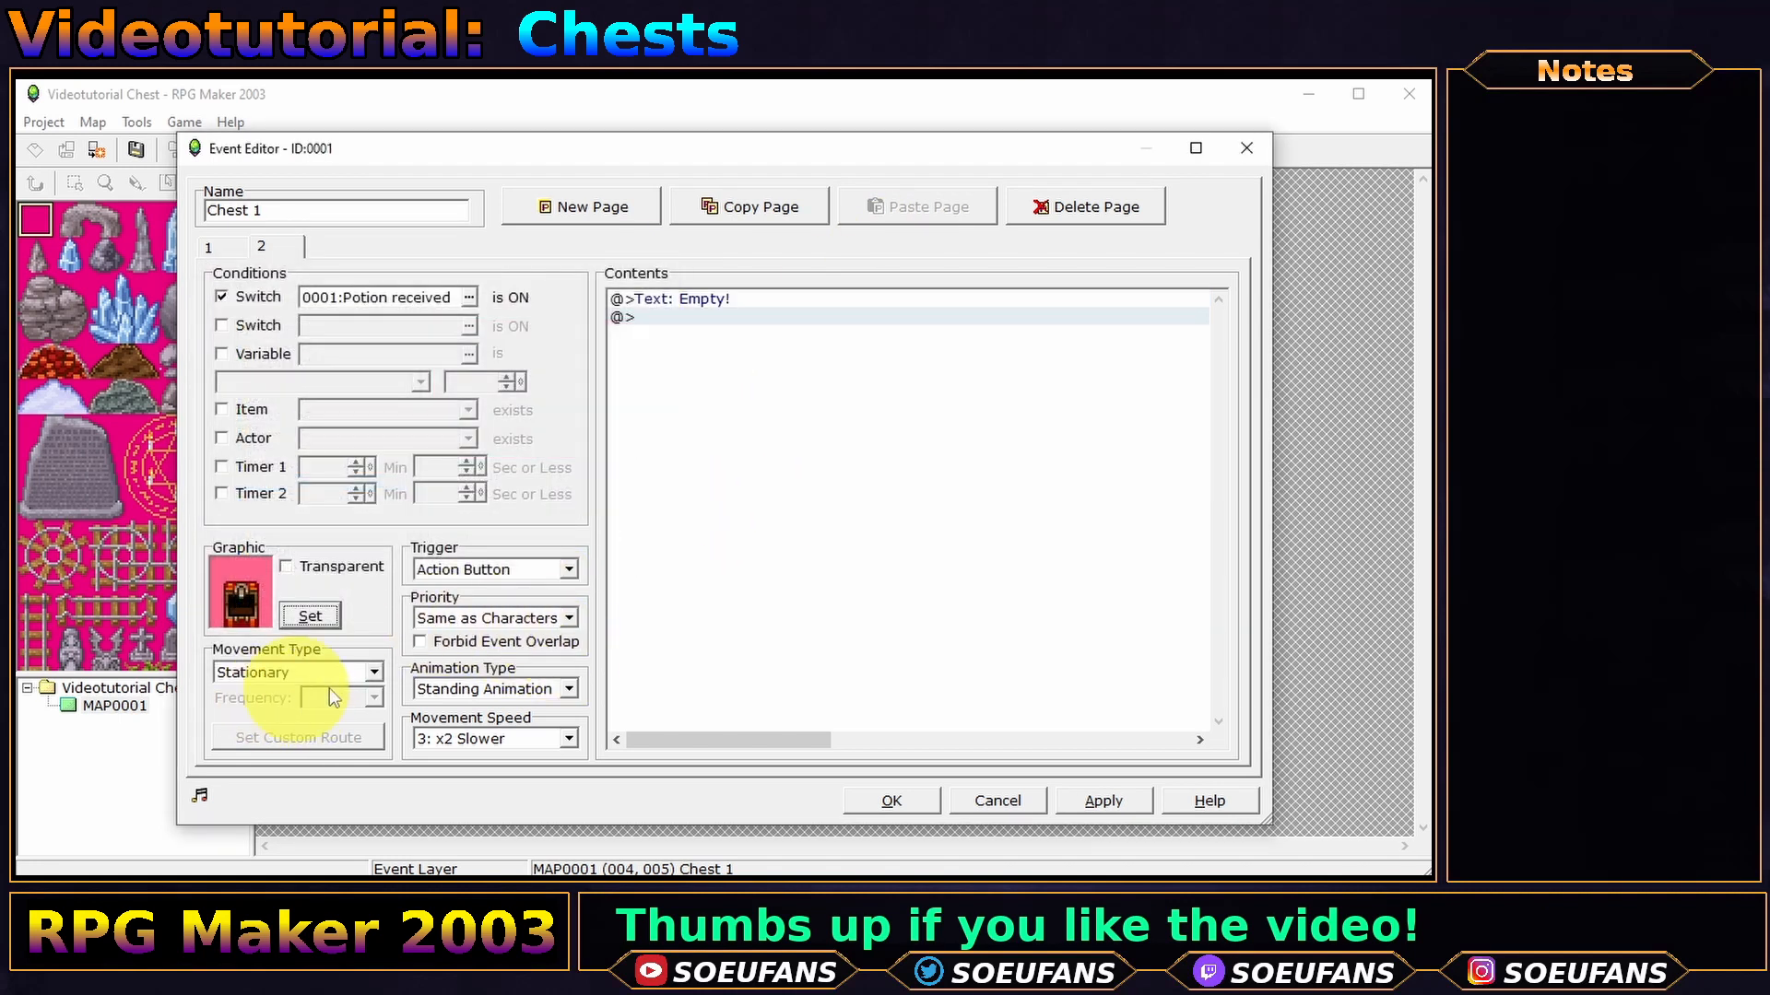
- Keep Same as Characters priority, set Animation Type to Fixed Graphic, and close the event
click(531, 619)
click(516, 654)
click(513, 689)
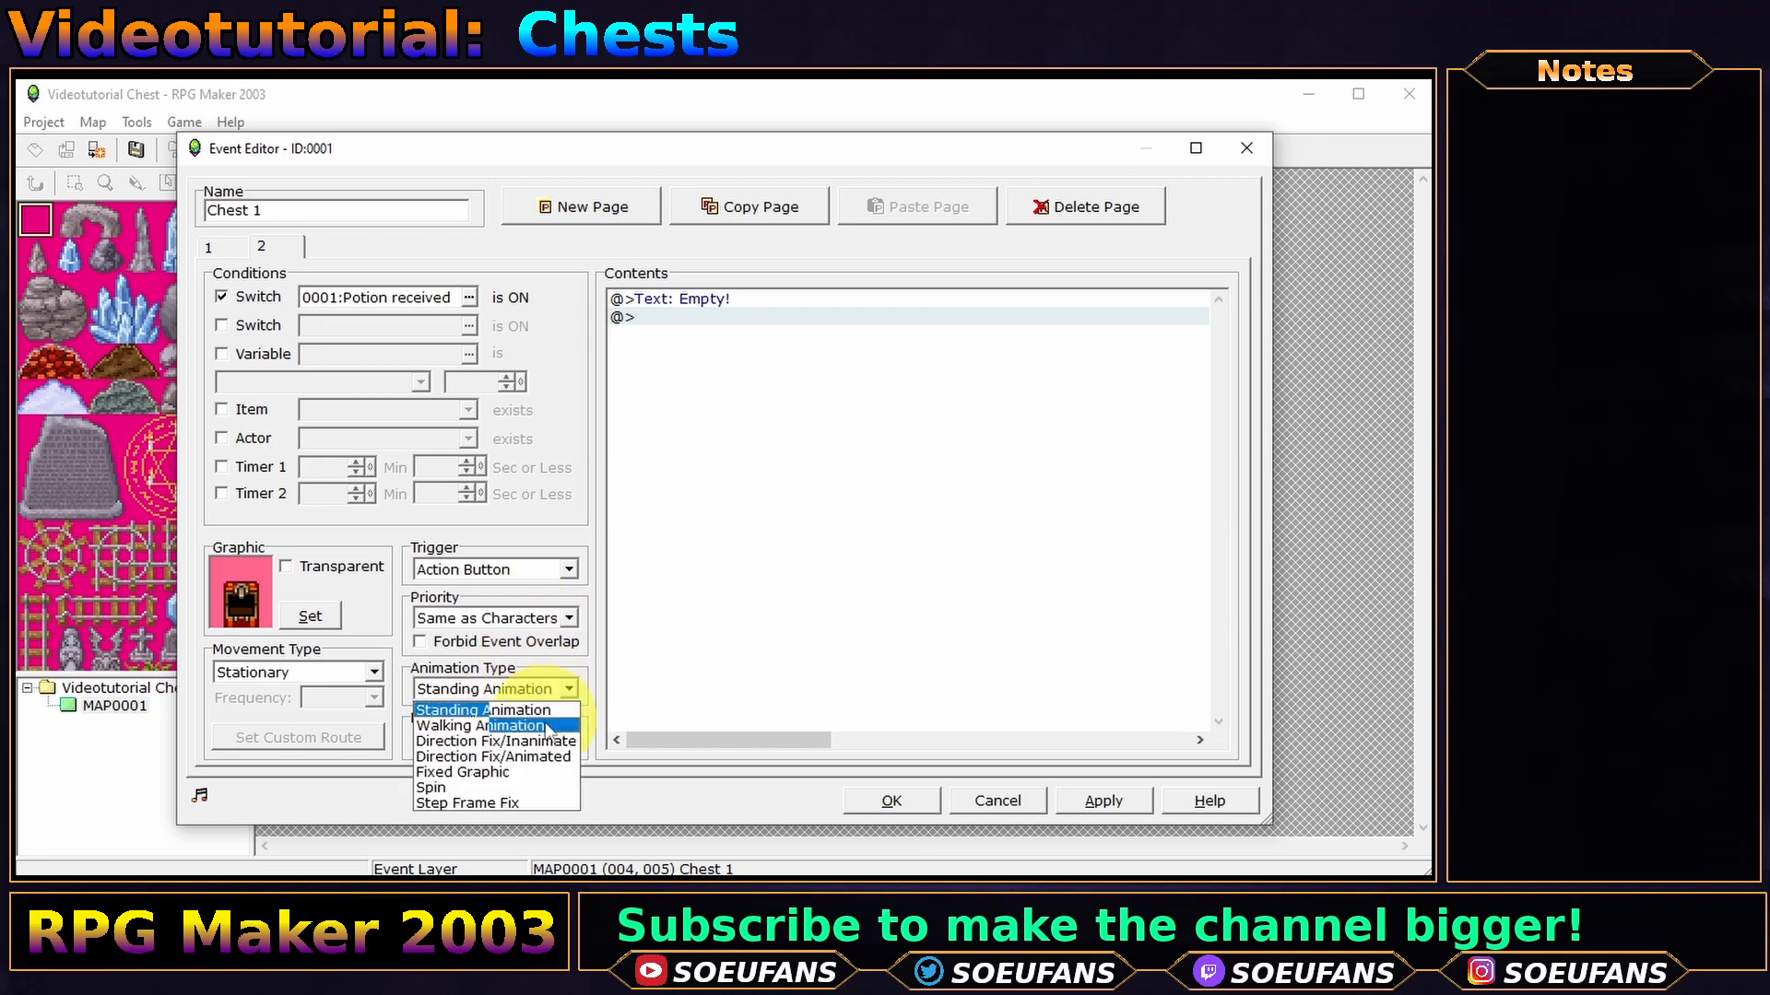
click(547, 774)
click(260, 246)
click(209, 247)
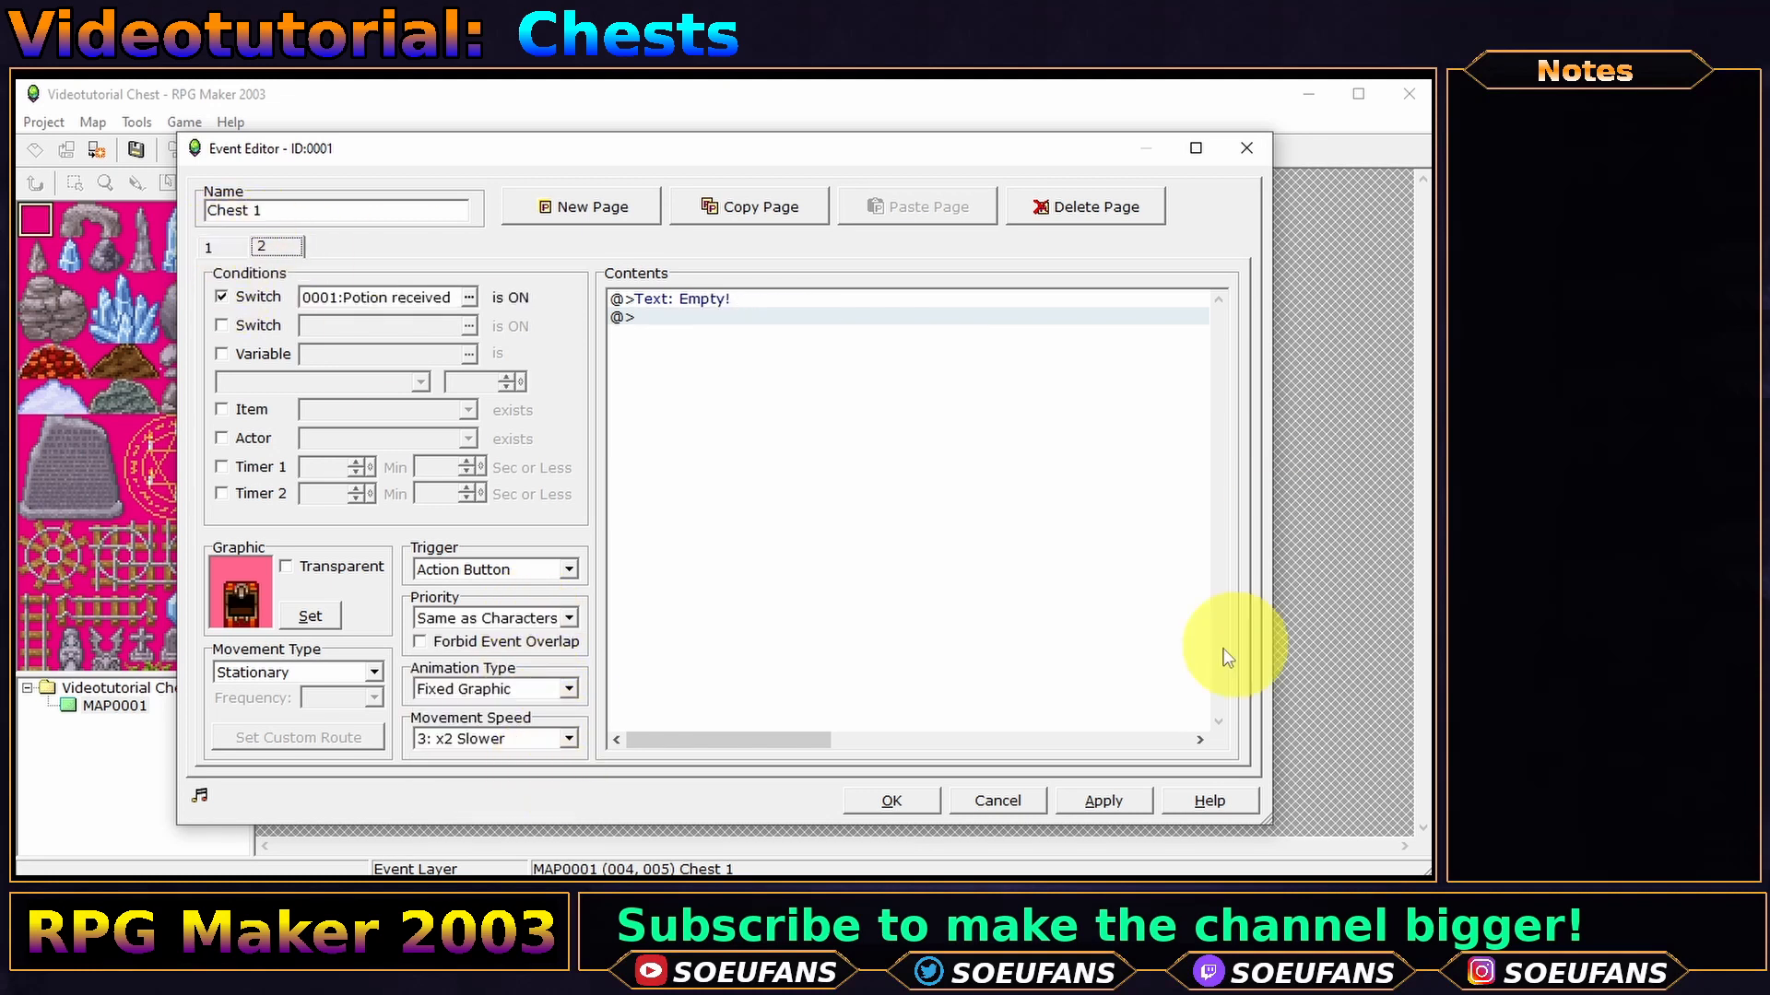
click(891, 800)
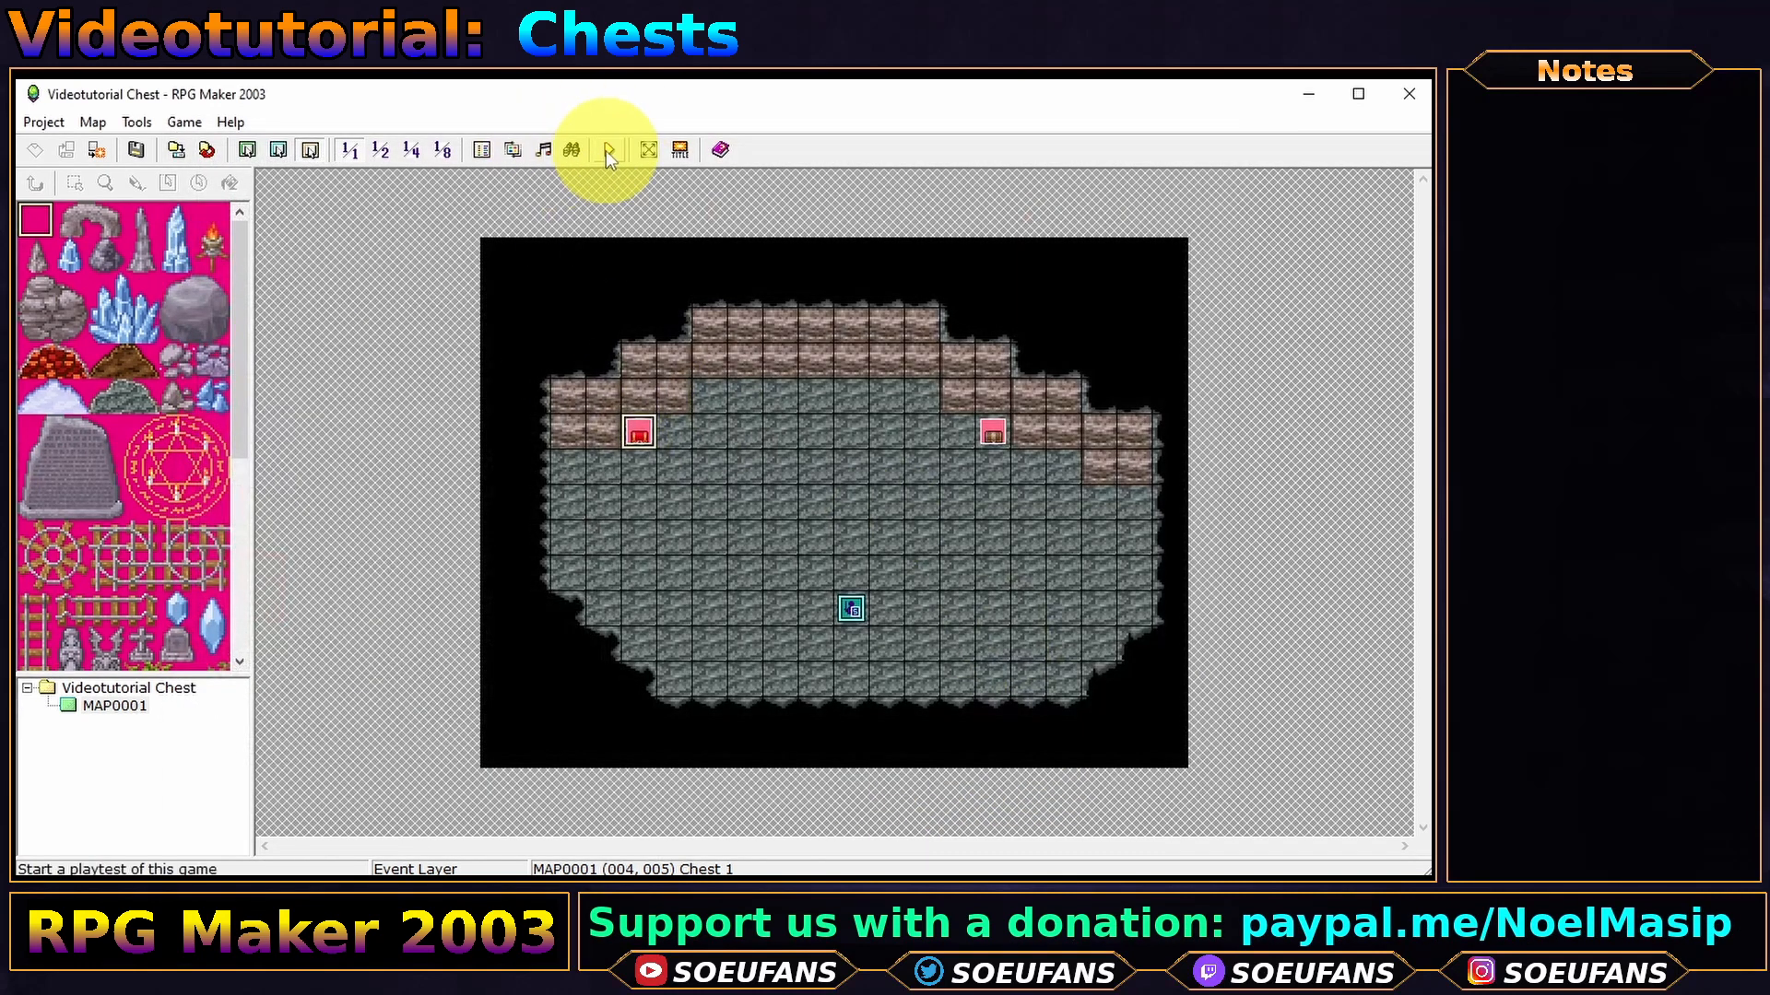
- Save, playtest a new game, and open Chest 1 to receive the potion
click(608, 149)
key(Return)
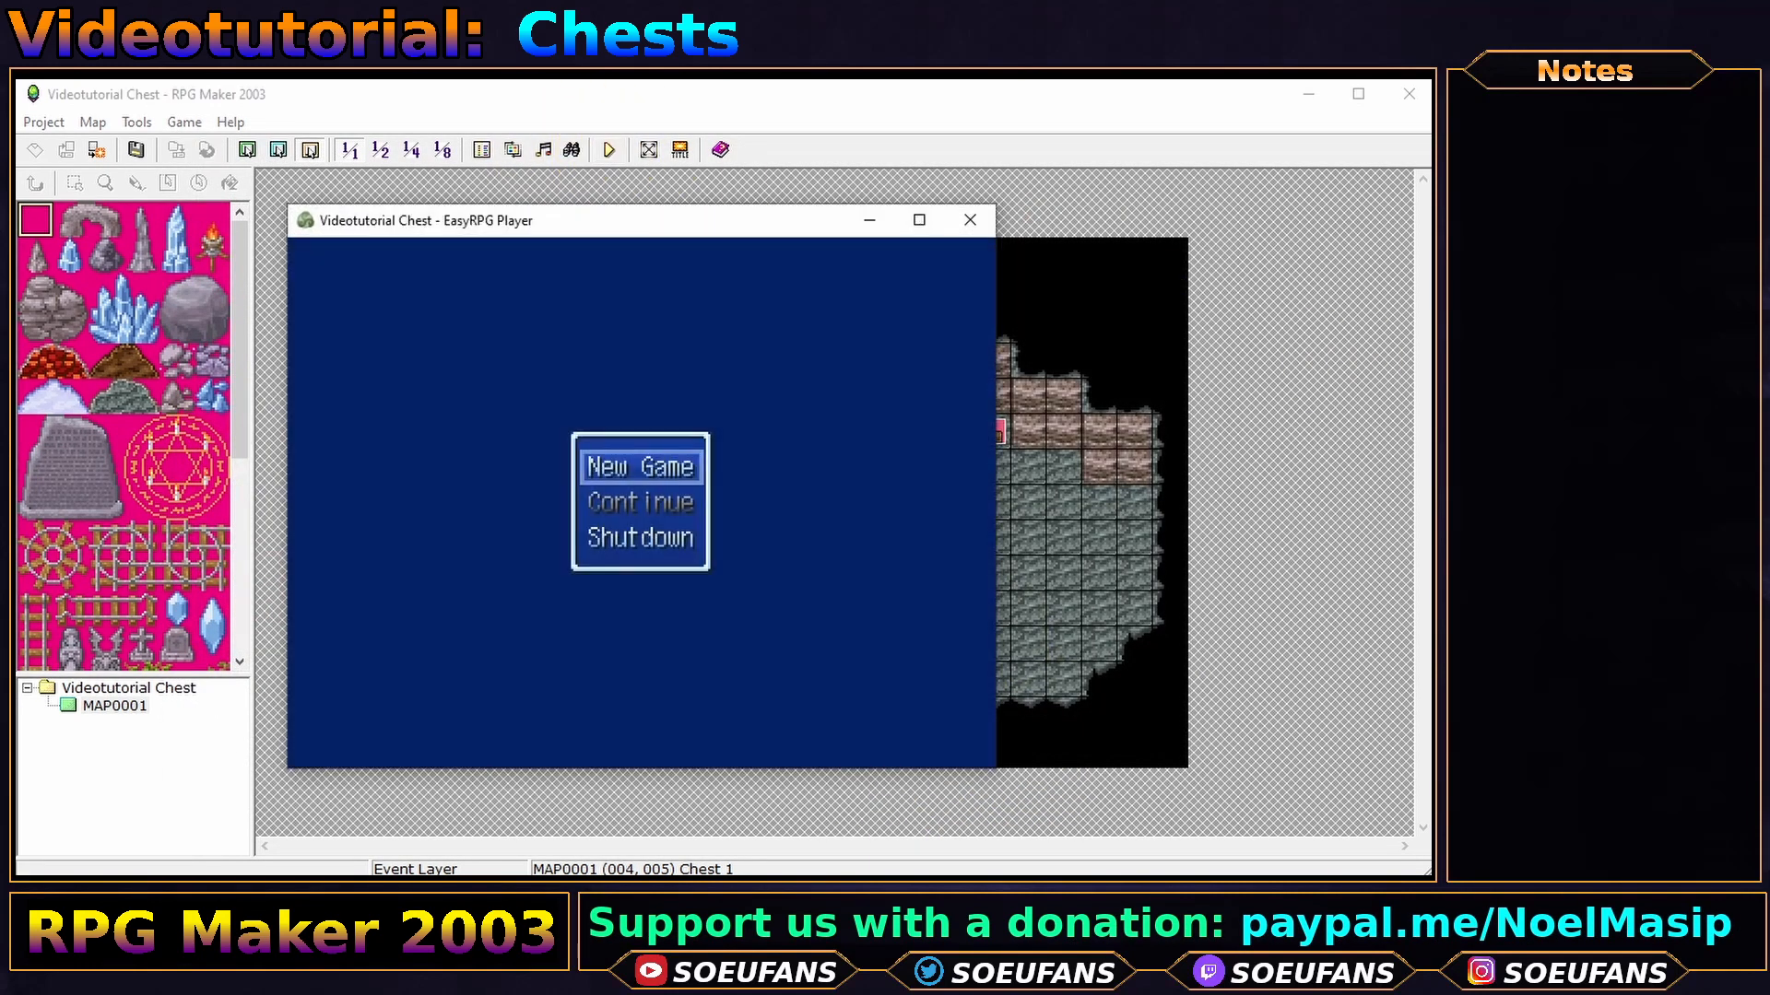
key(Return)
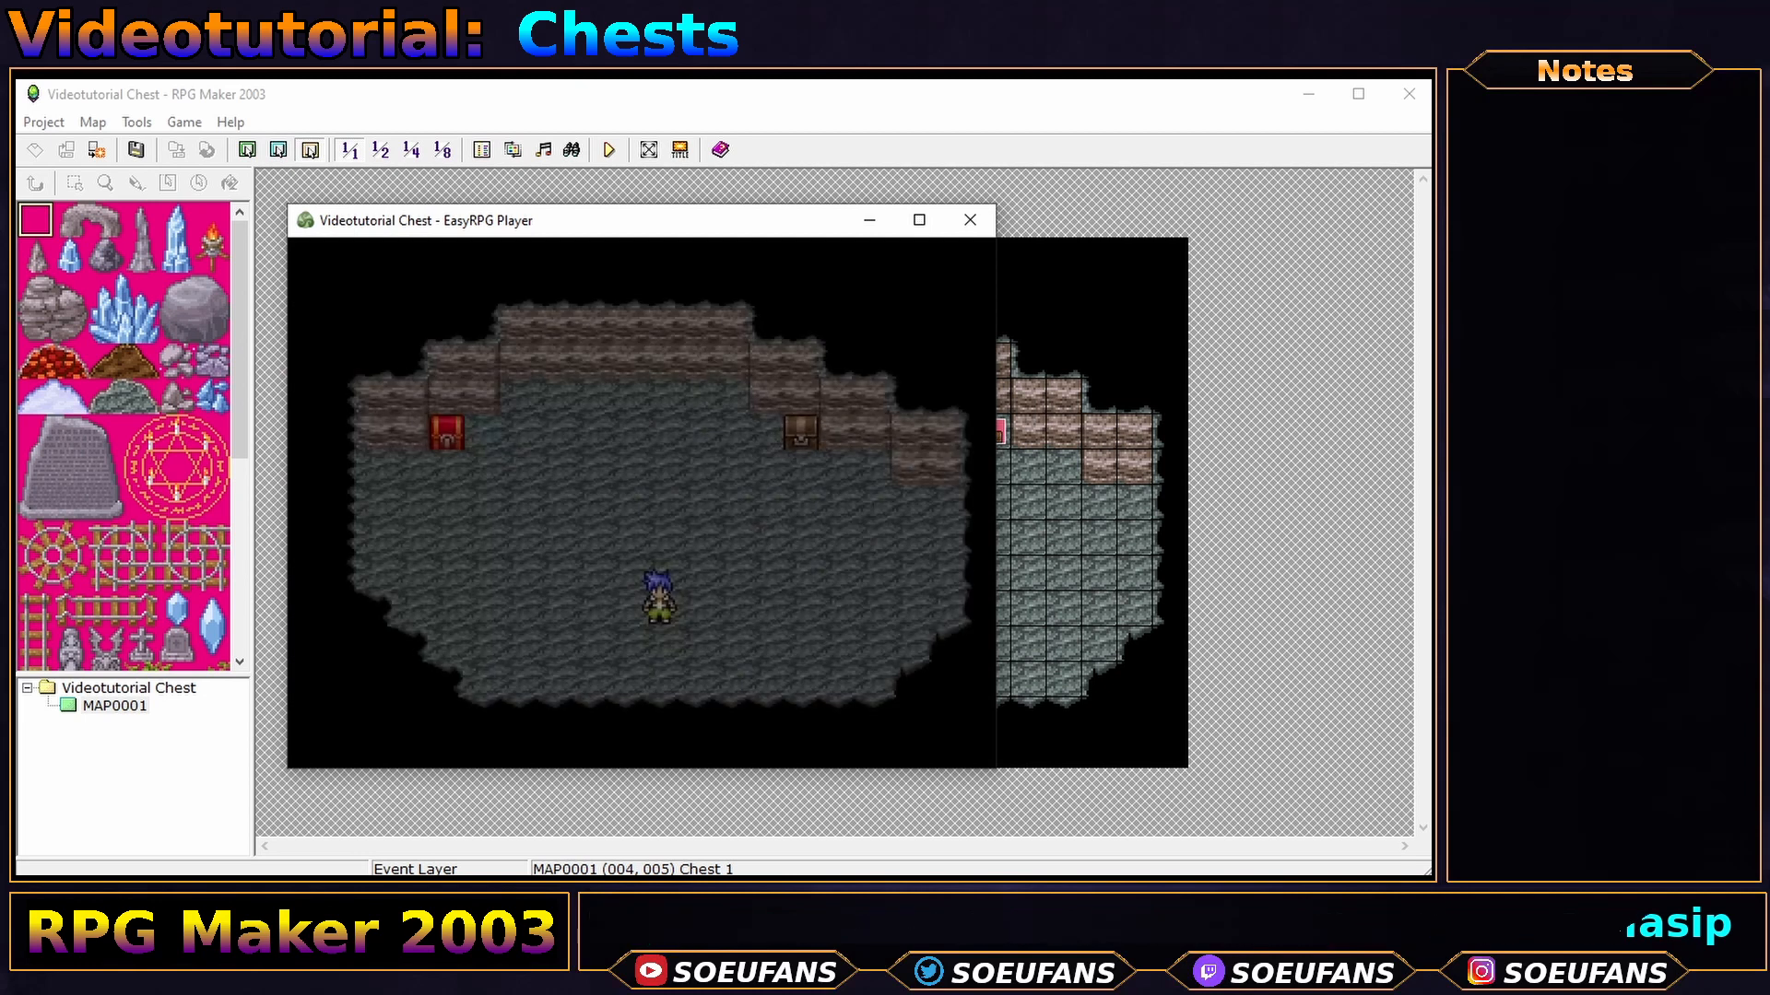
key(Left)
key(Up)
key(Up)
key(Up)
key(Right)
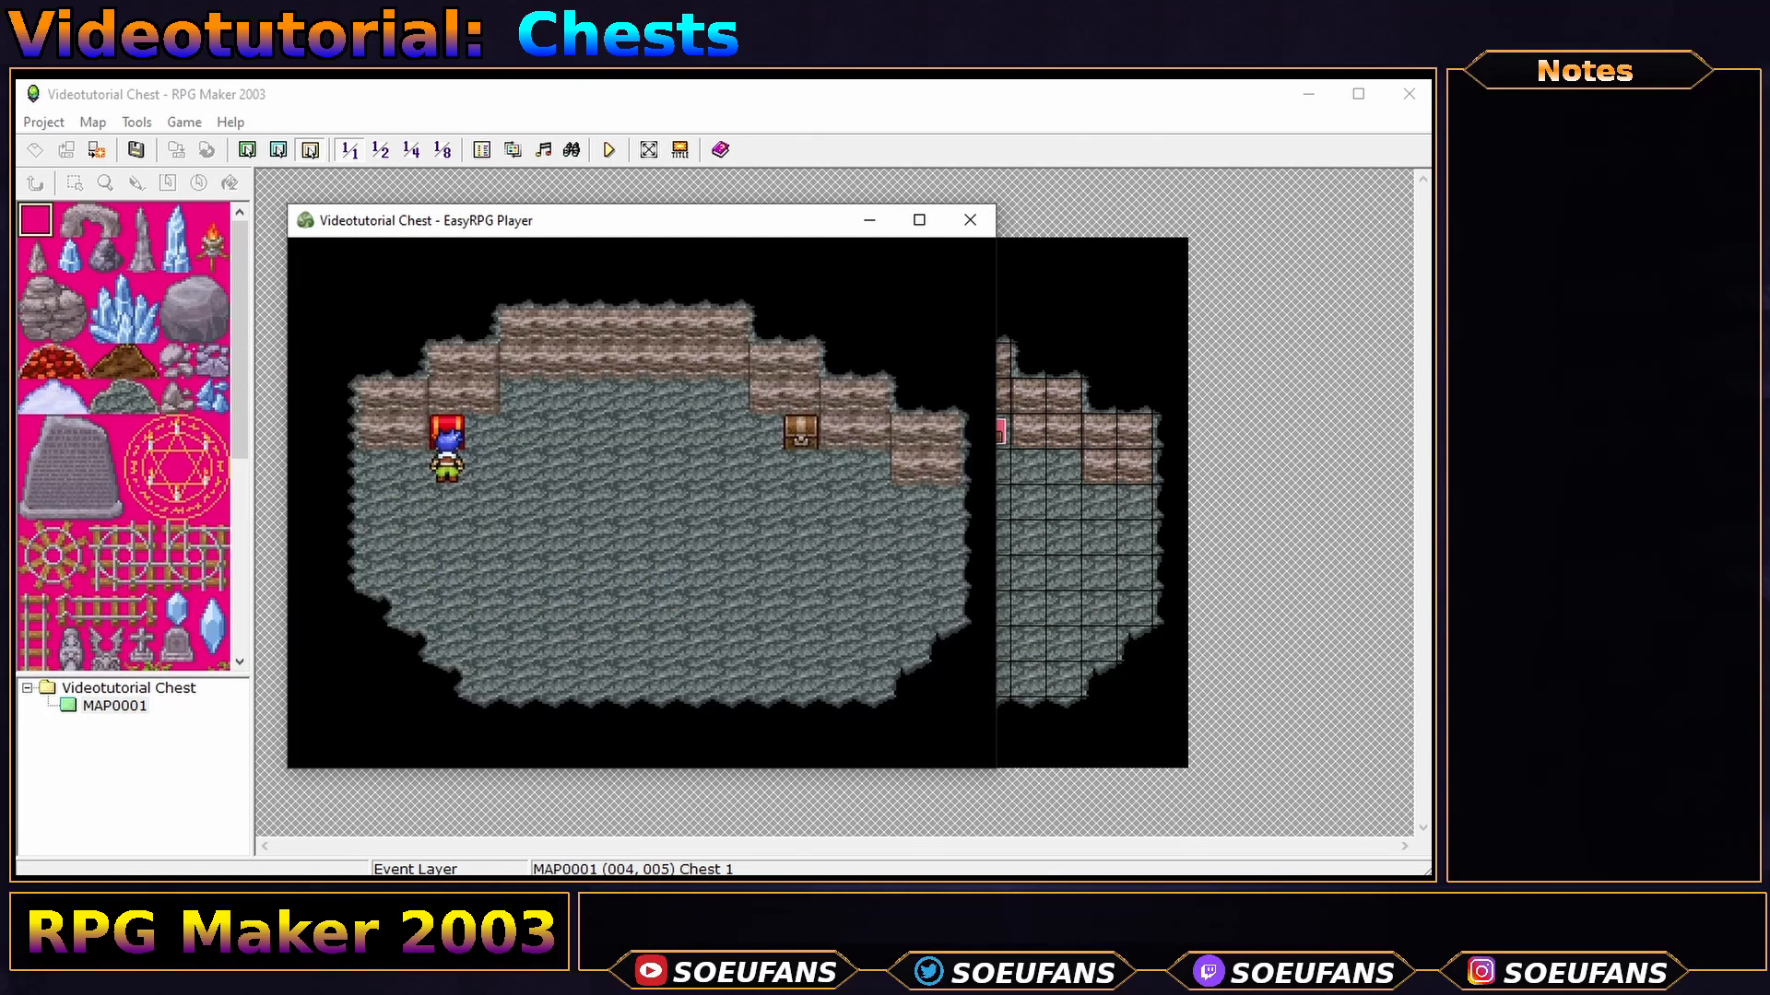
key(Return)
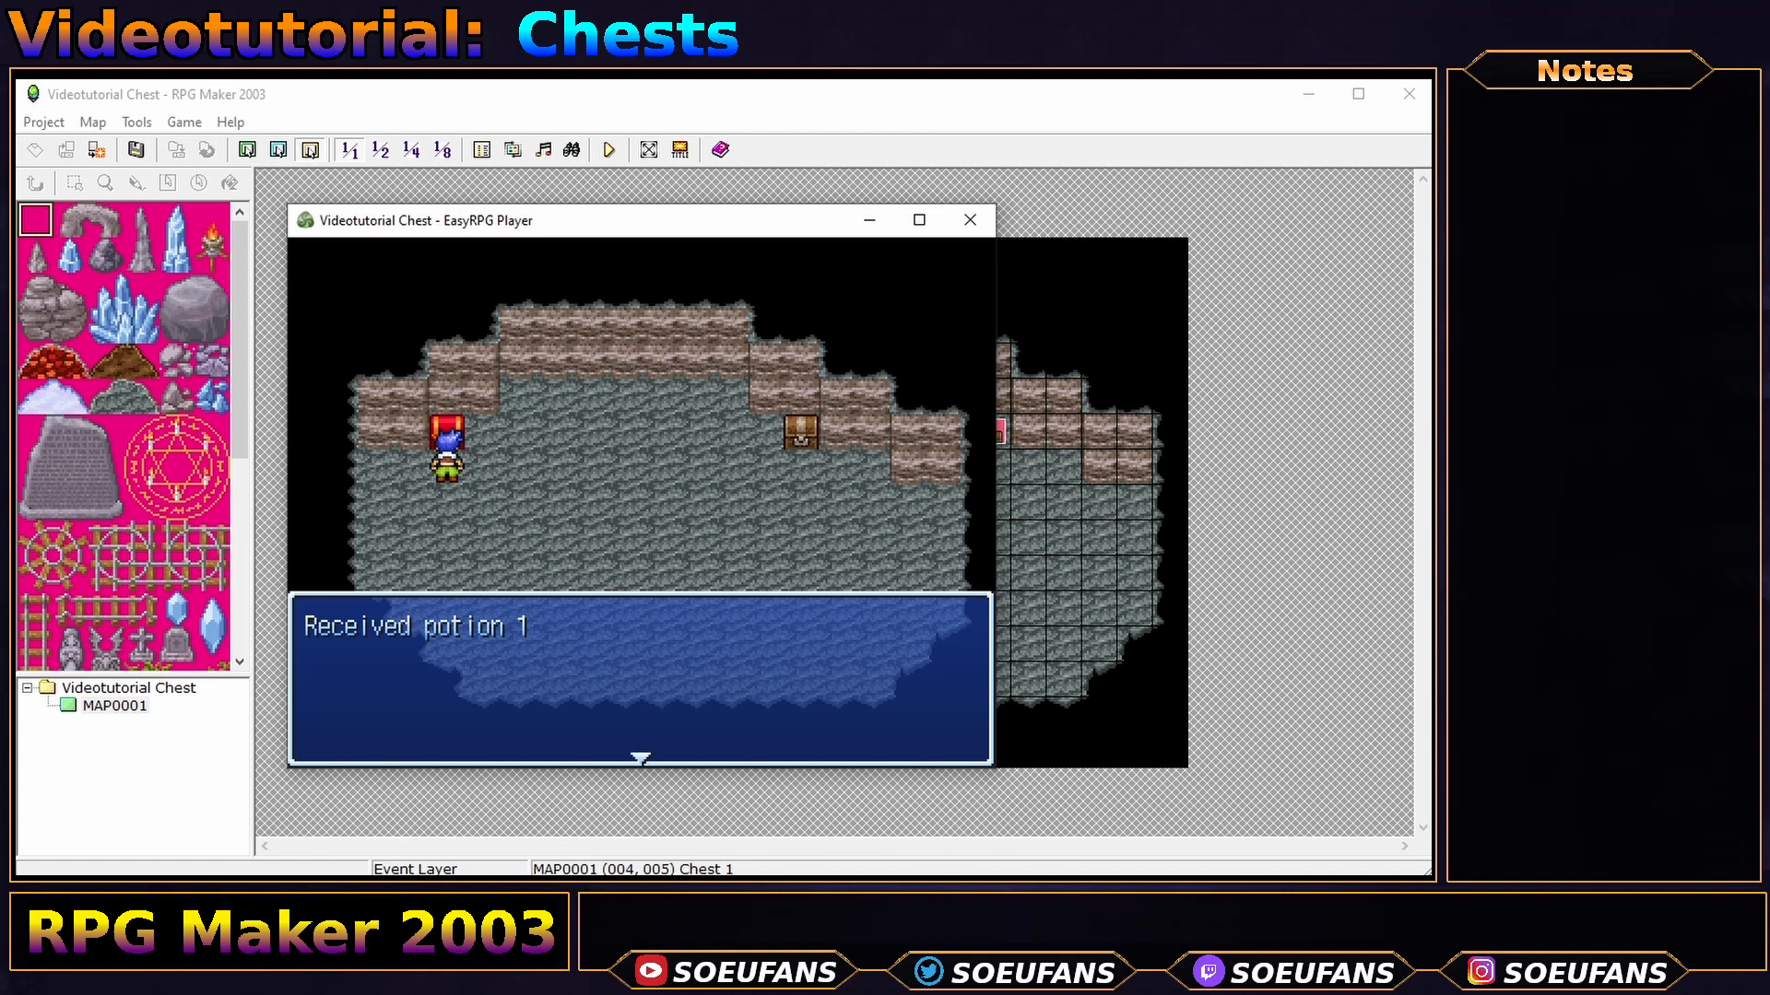
key(Return)
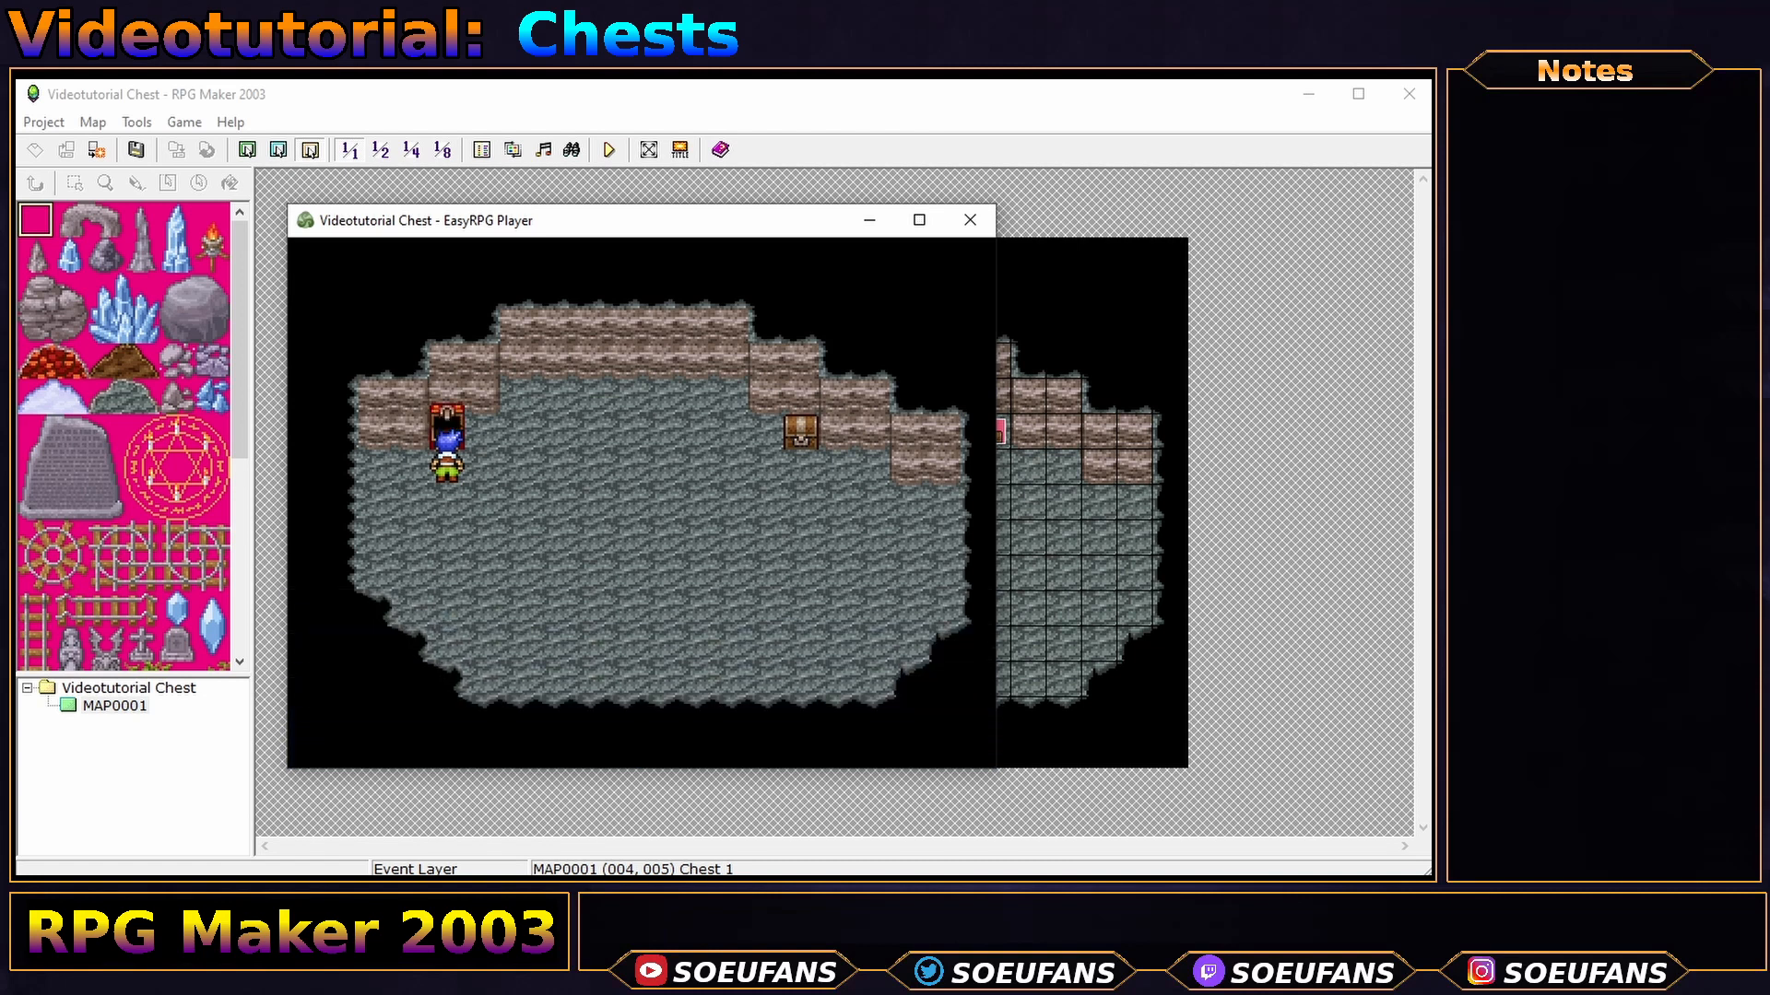
- Recheck the chest for 'Empty!', verify Potion in Items, then quit the player
key(Right)
key(Left)
key(Up)
key(Return)
key(Return)
key(Escape)
key(Return)
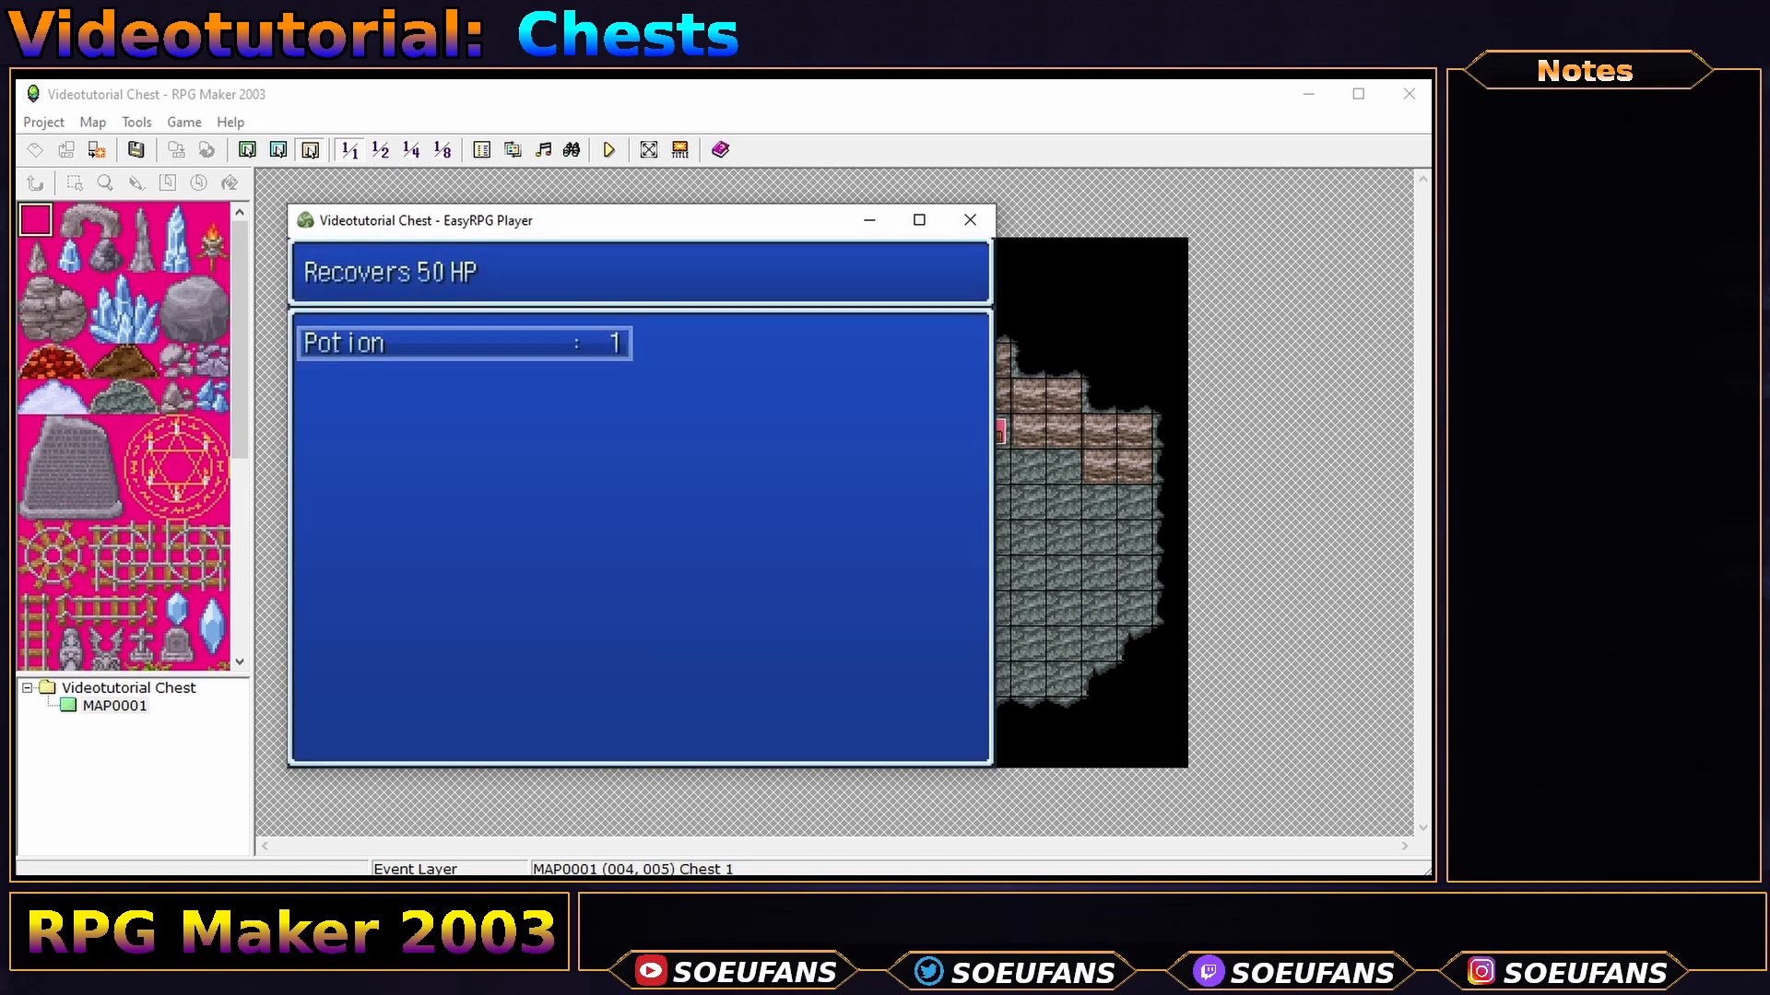
key(Escape)
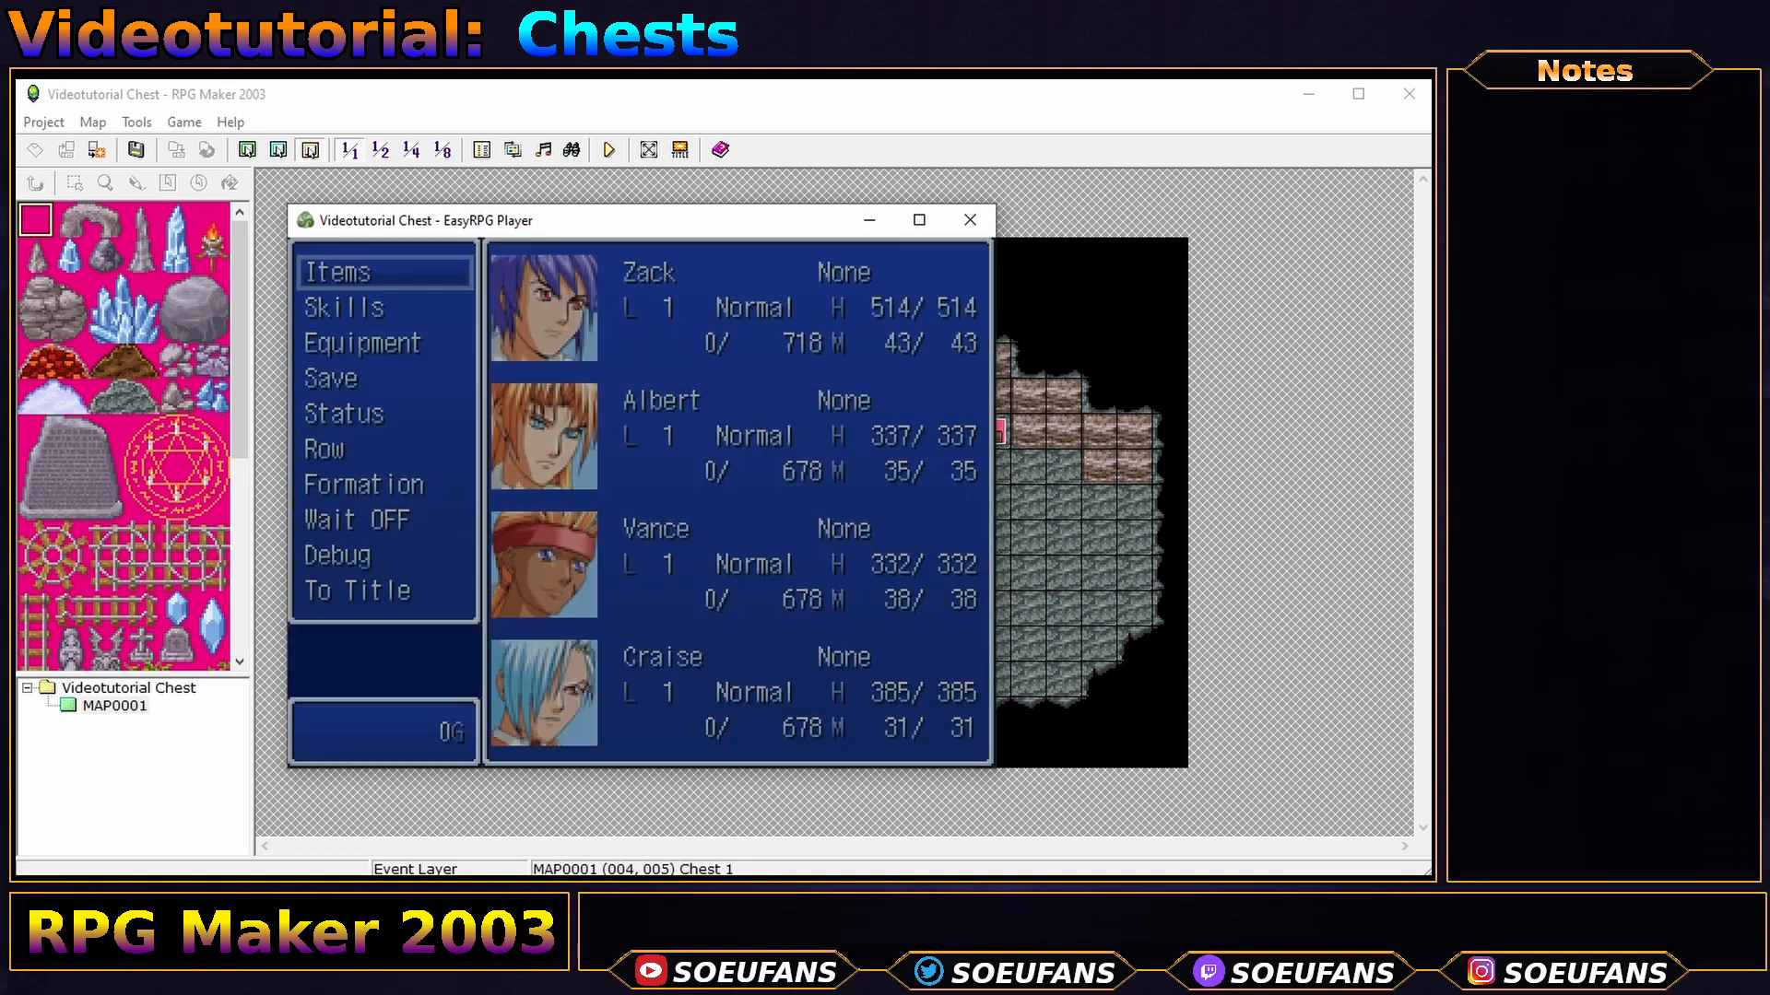
key(Escape)
key(alt+F4)
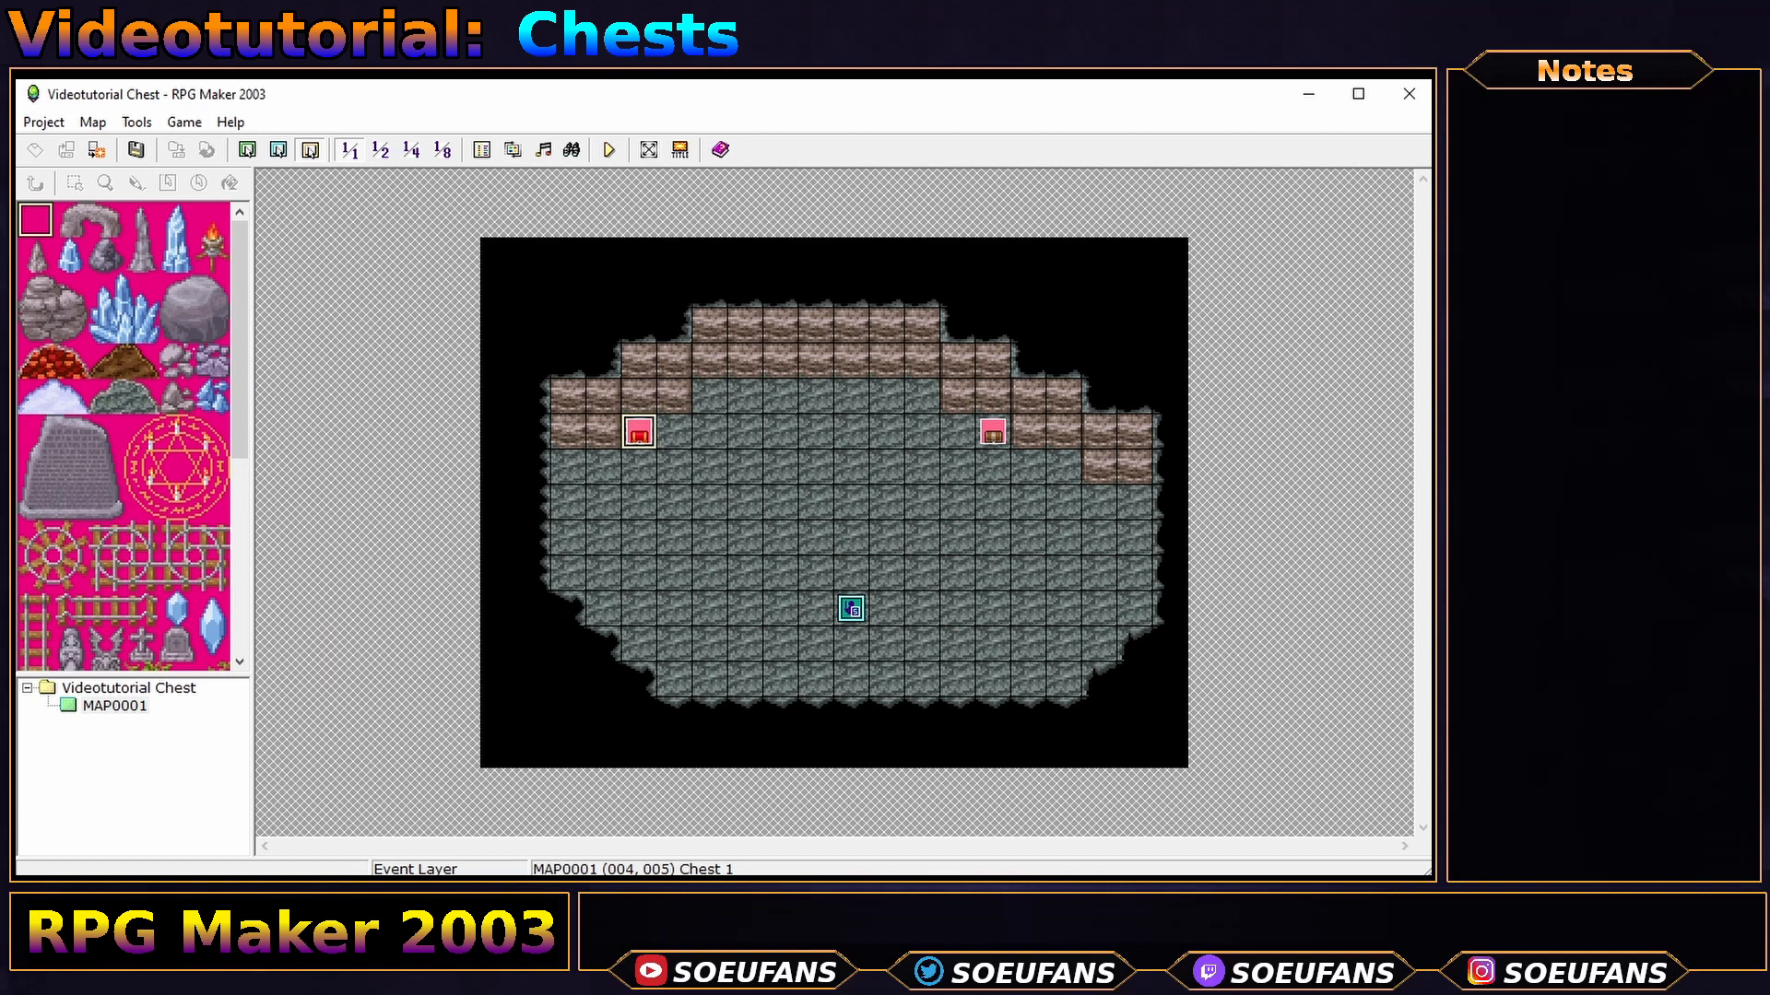
- Reopen Chest 1 and keep its down-facing closed chest graphic after previewing the directions
click(641, 440)
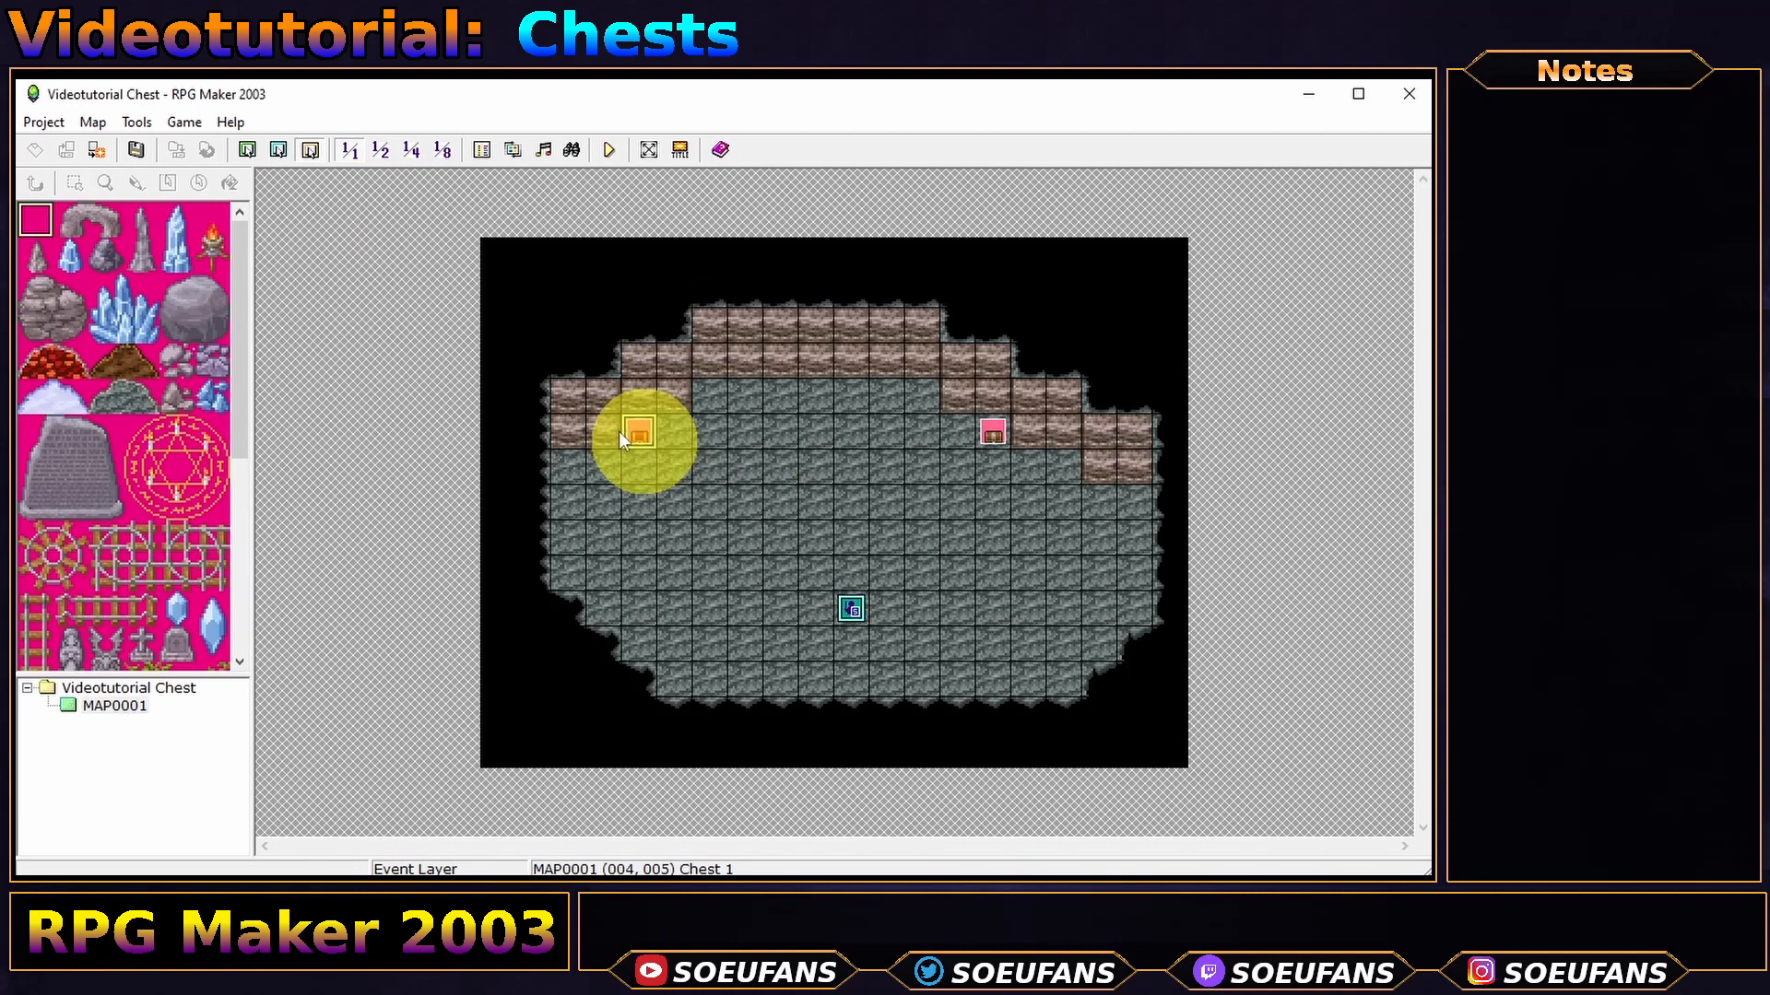
double_click(645, 439)
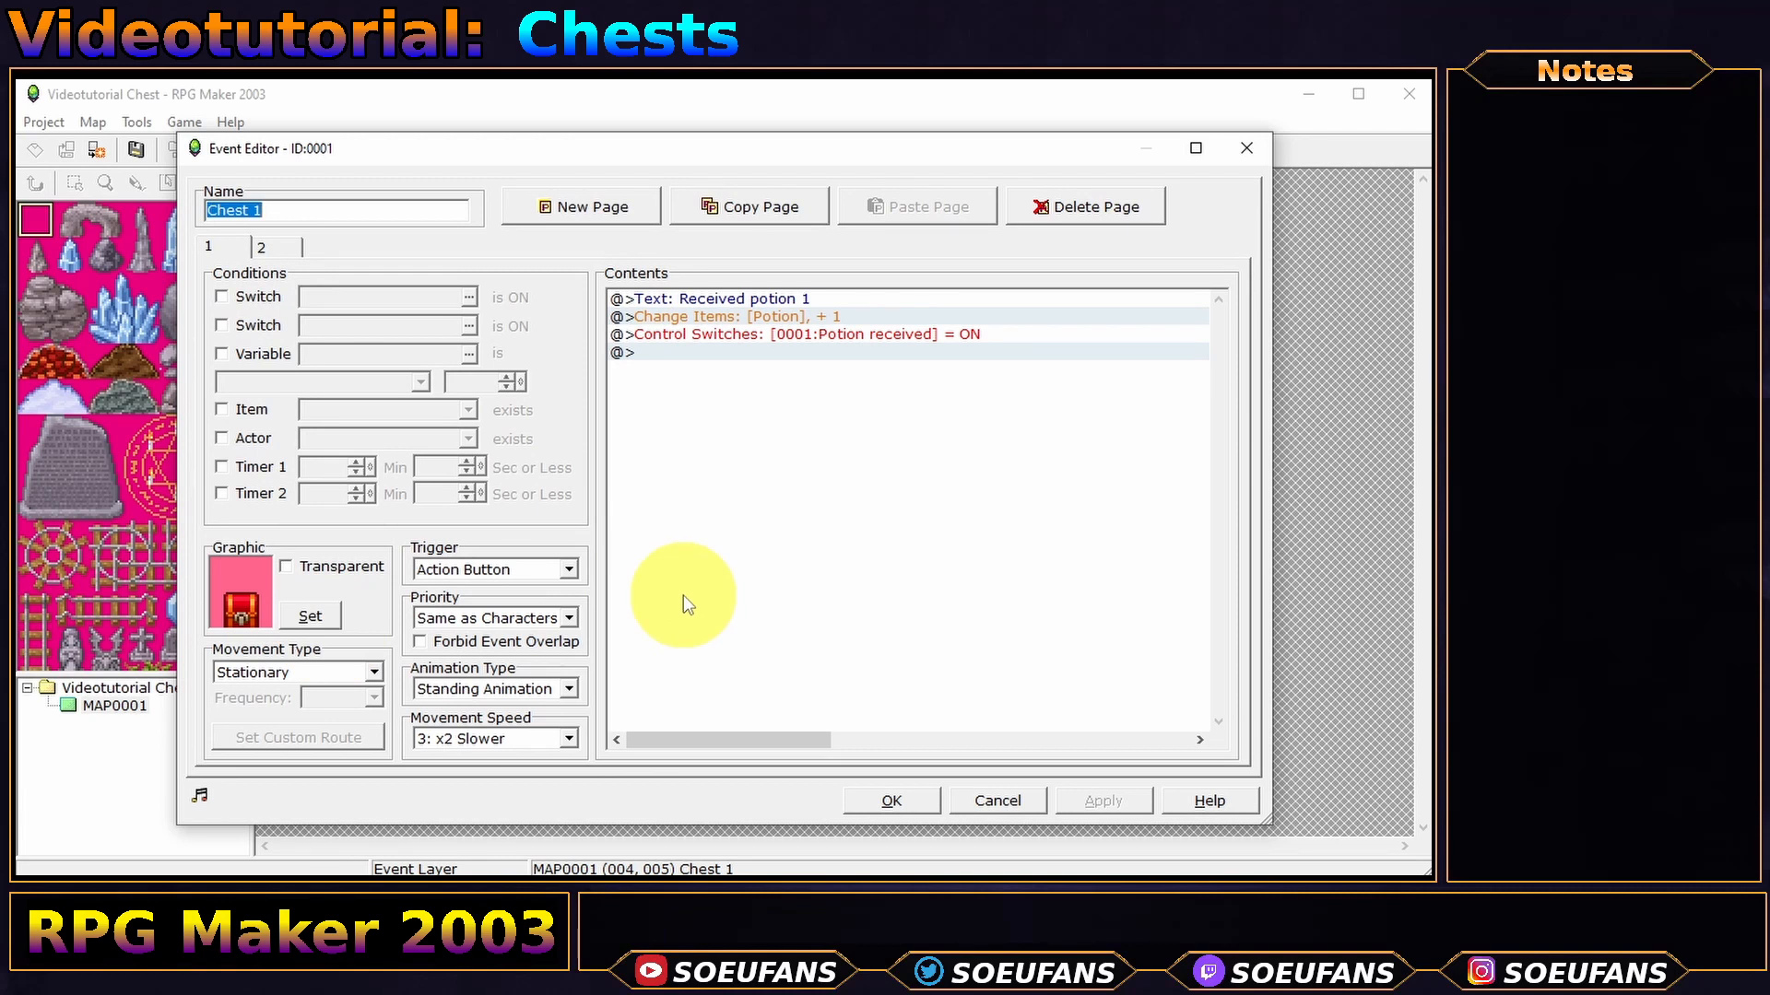
click(313, 617)
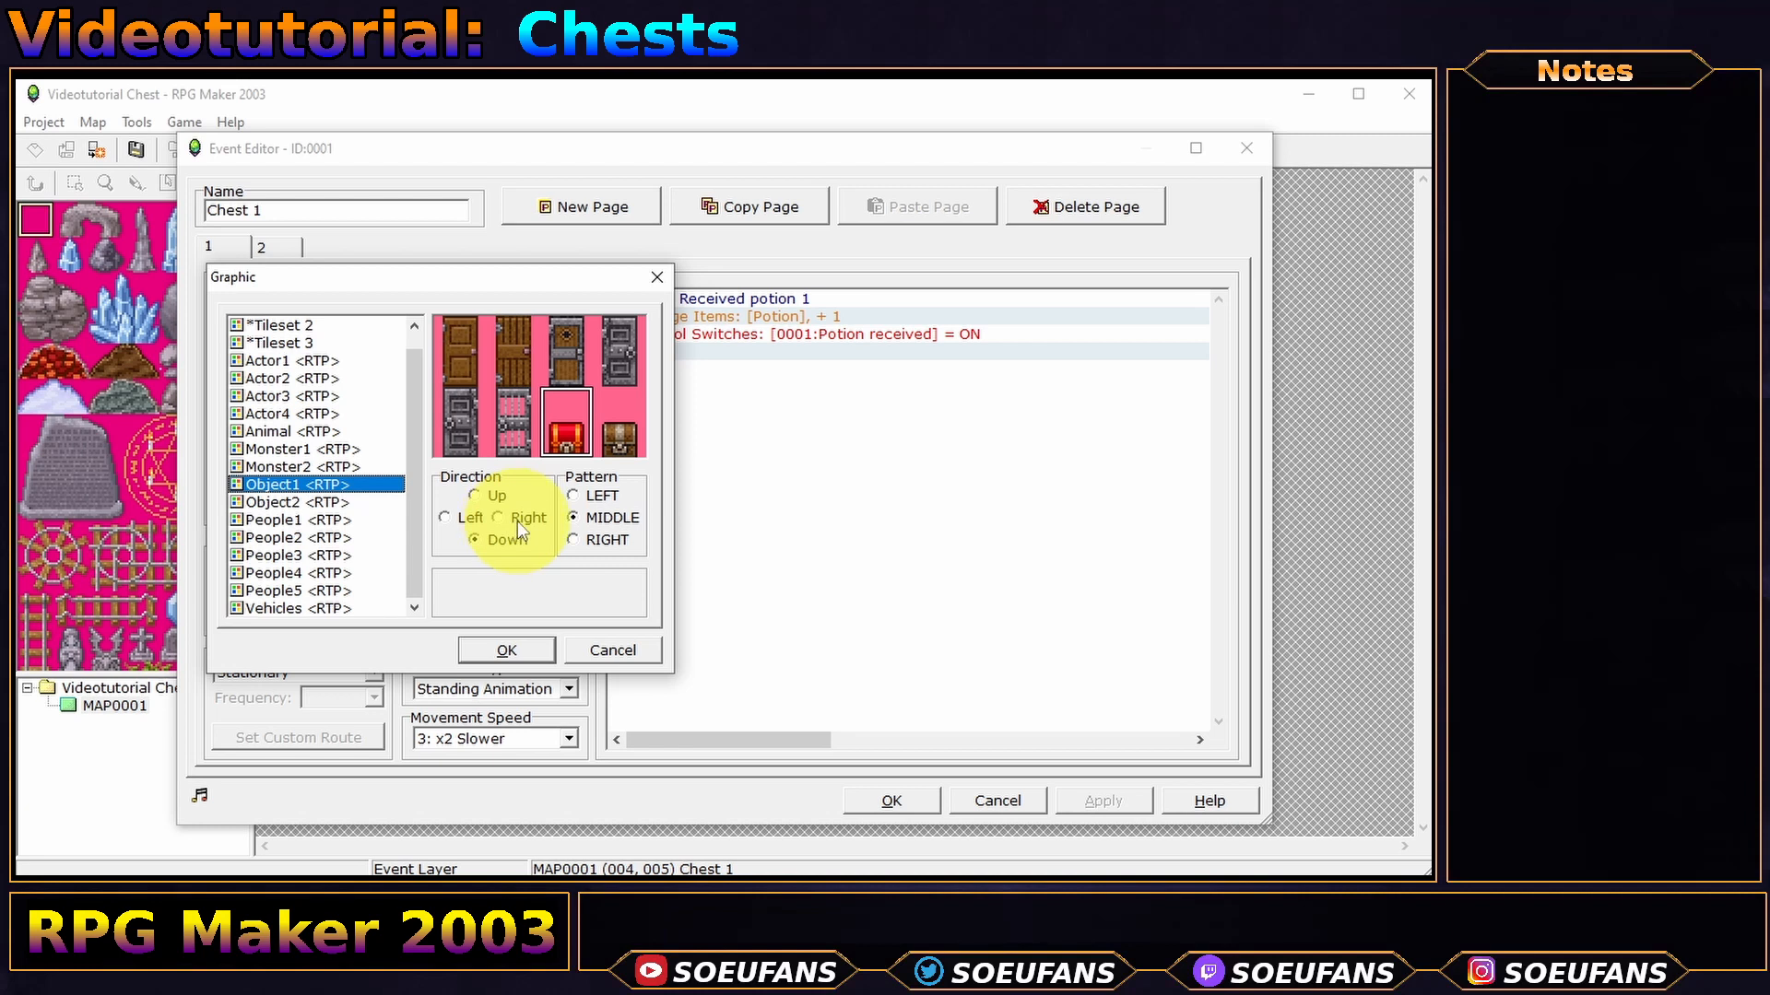
click(475, 495)
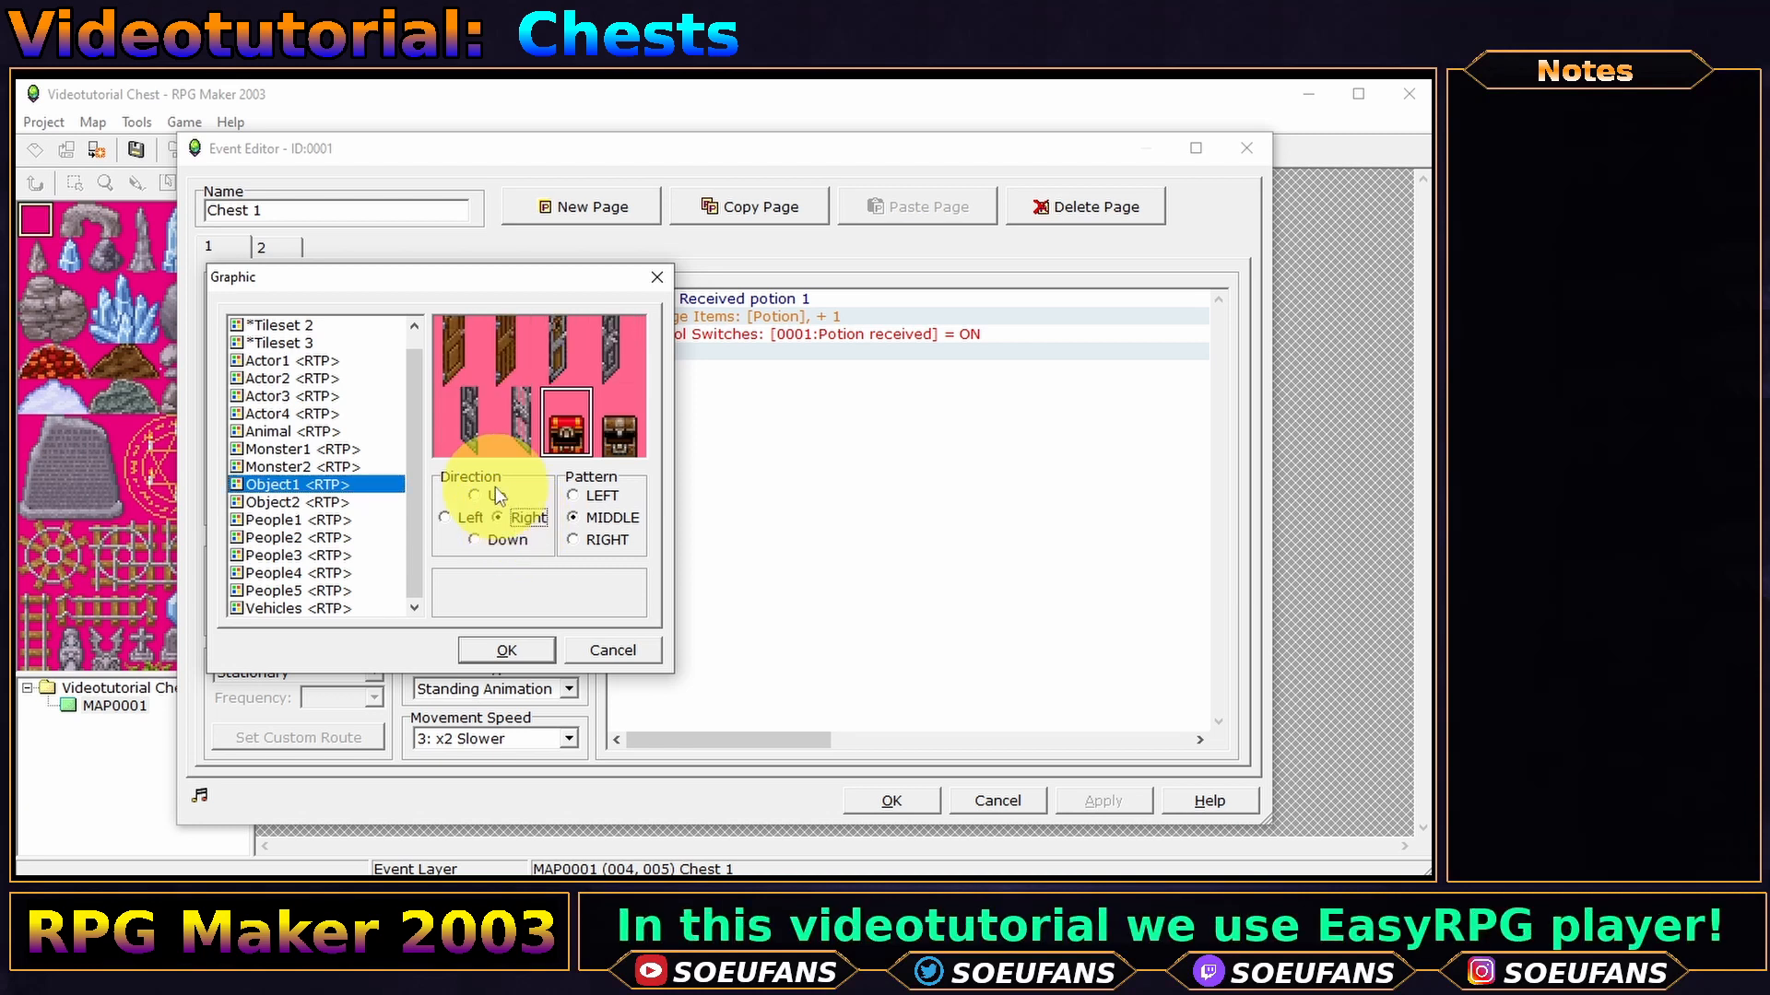
click(444, 519)
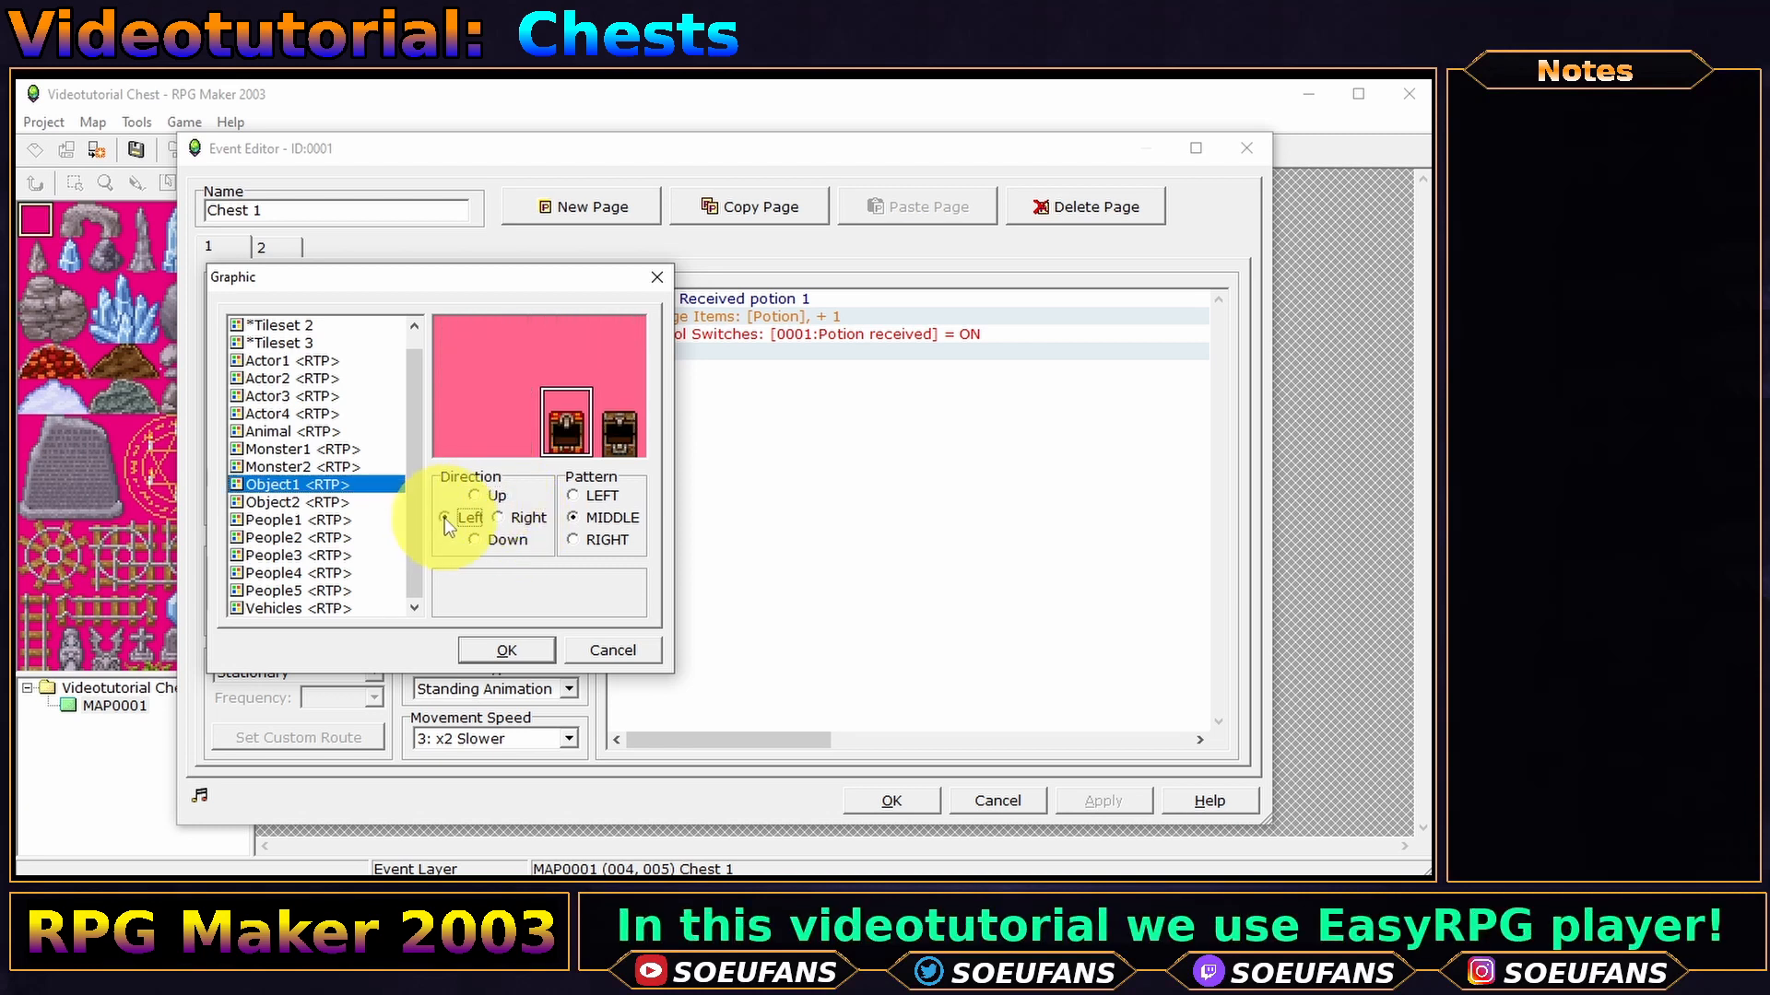
click(507, 539)
click(521, 520)
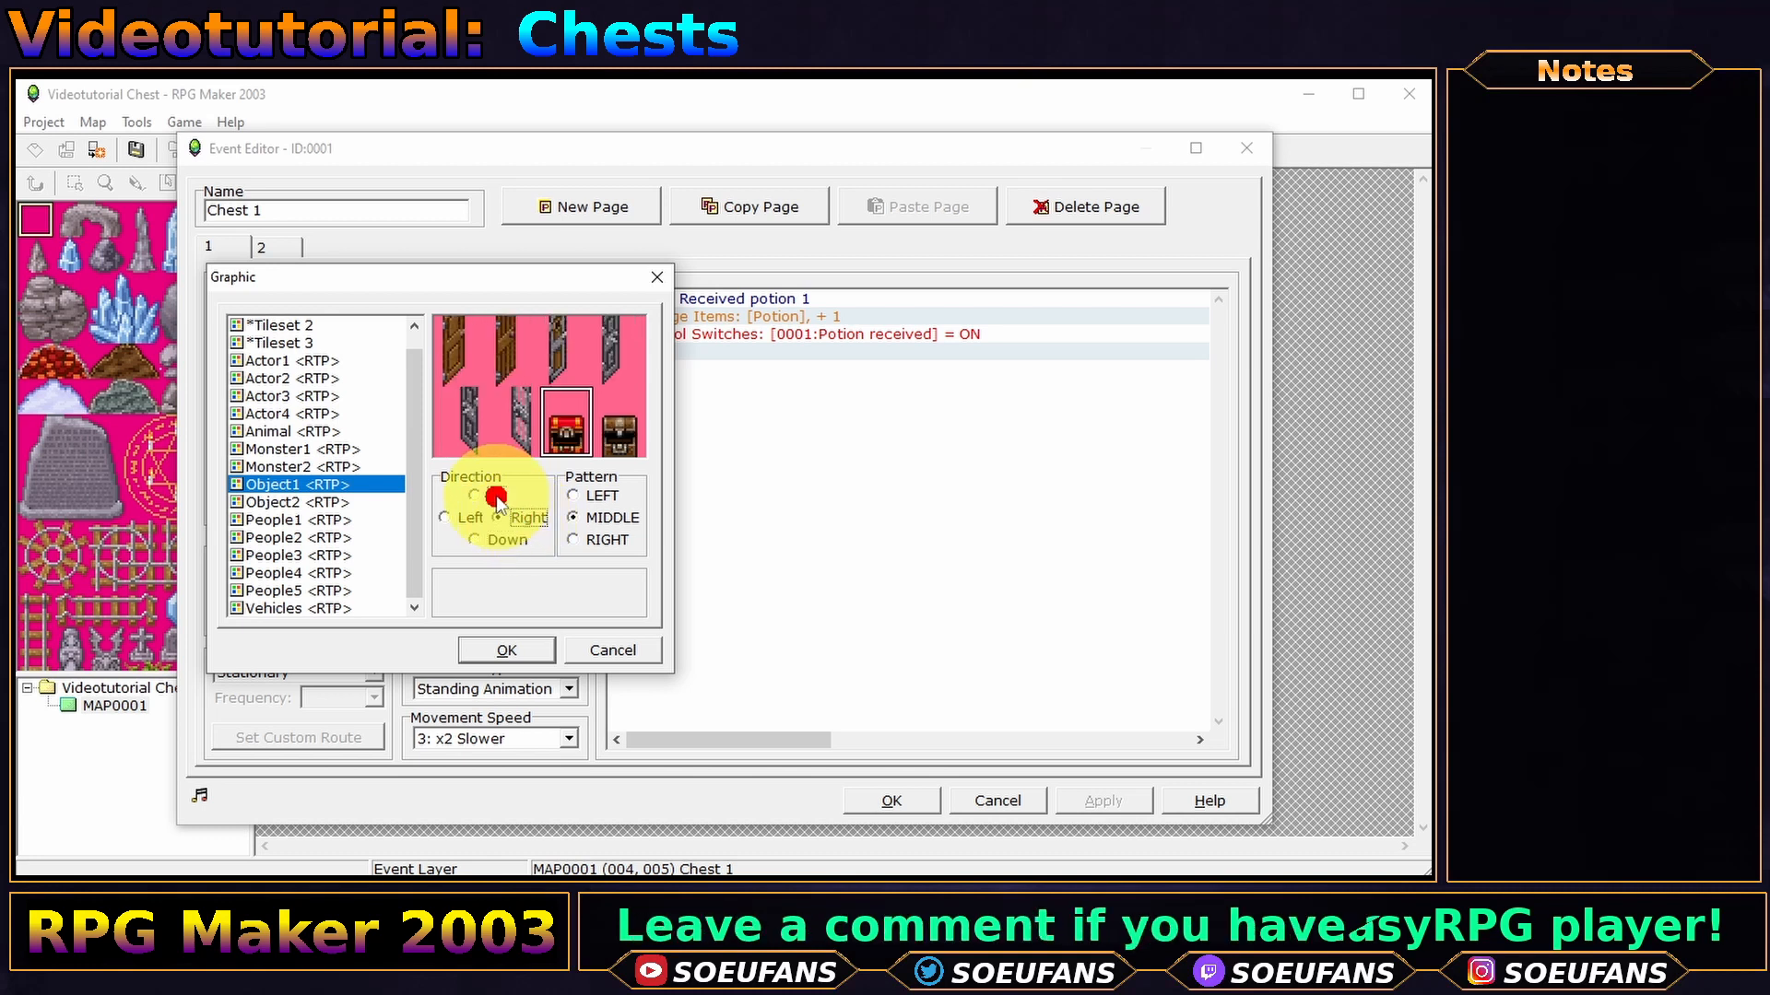
click(463, 519)
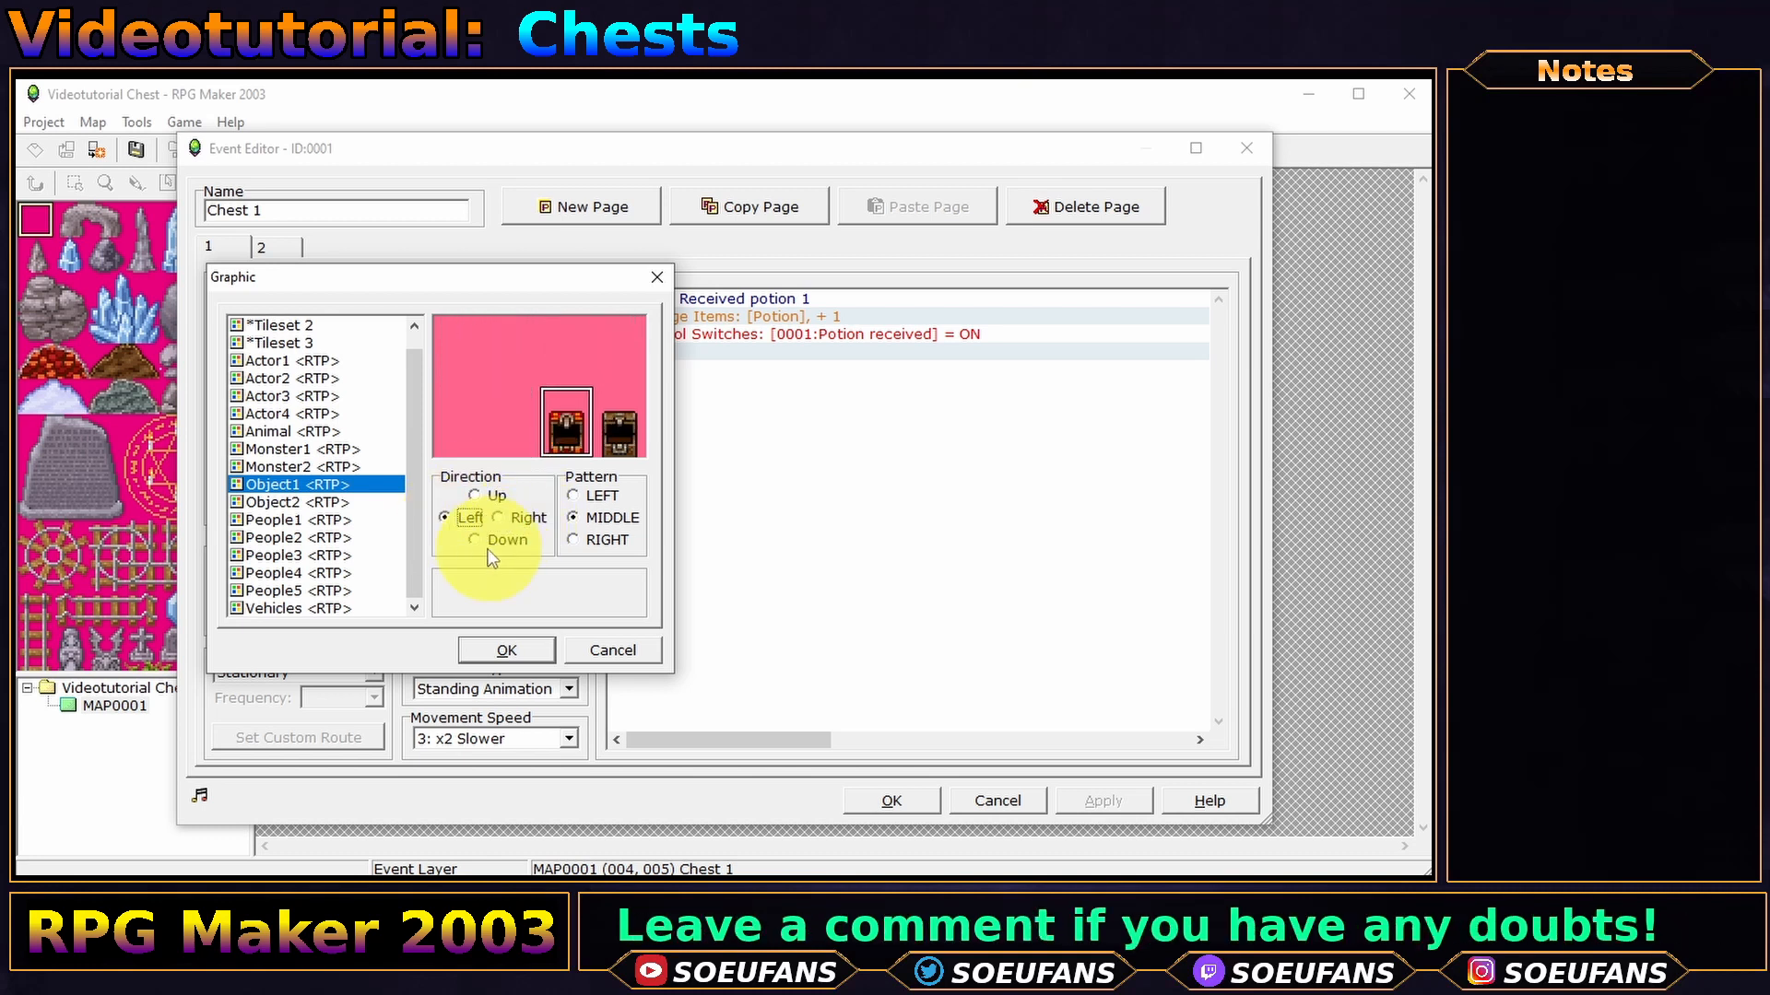
click(489, 542)
click(522, 518)
click(493, 498)
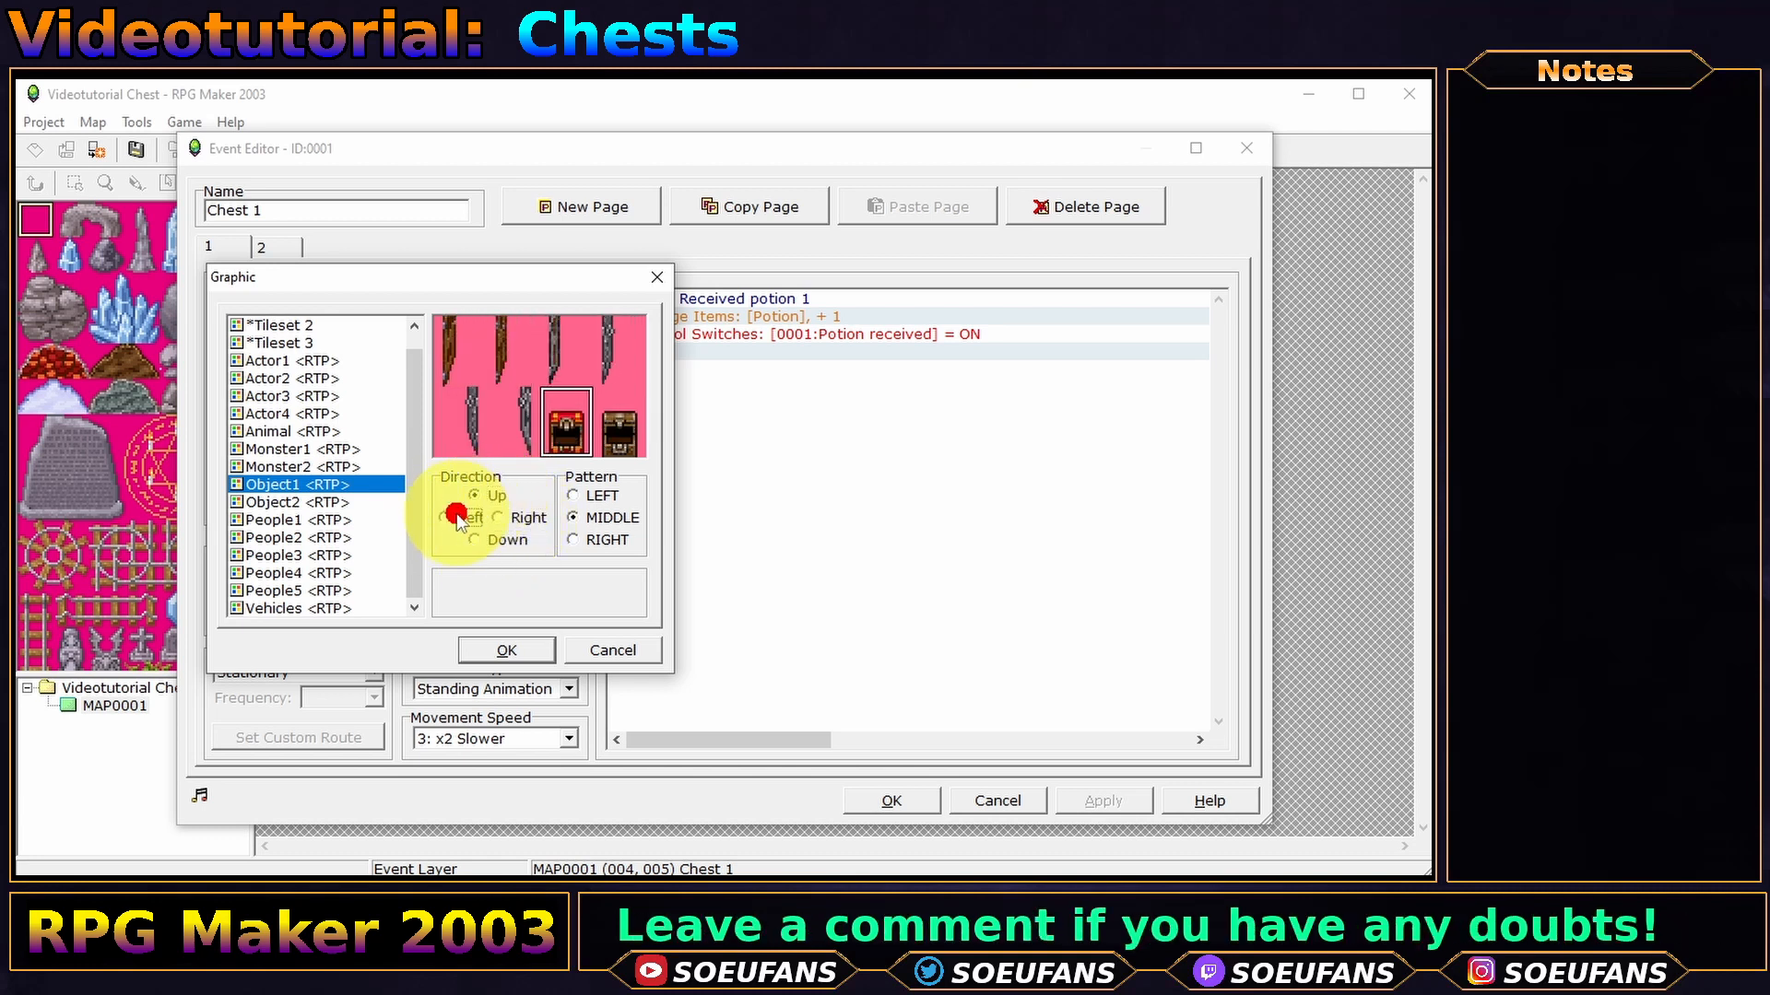
click(457, 517)
click(507, 540)
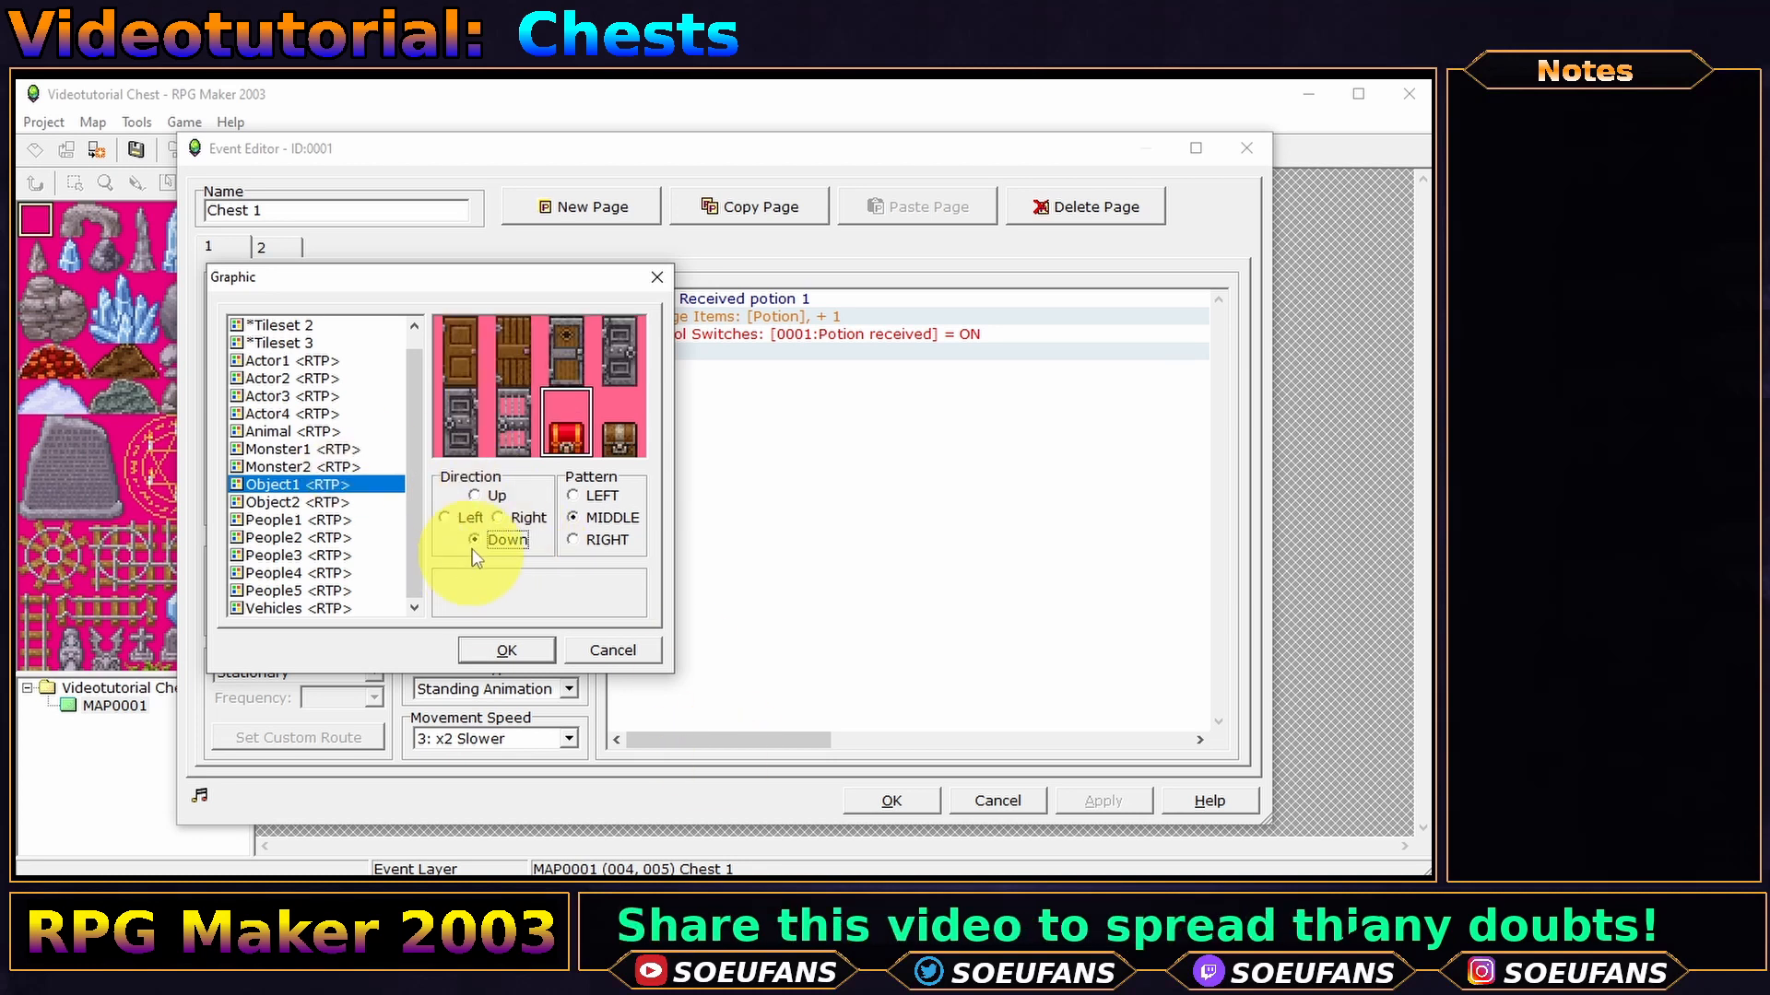
click(508, 651)
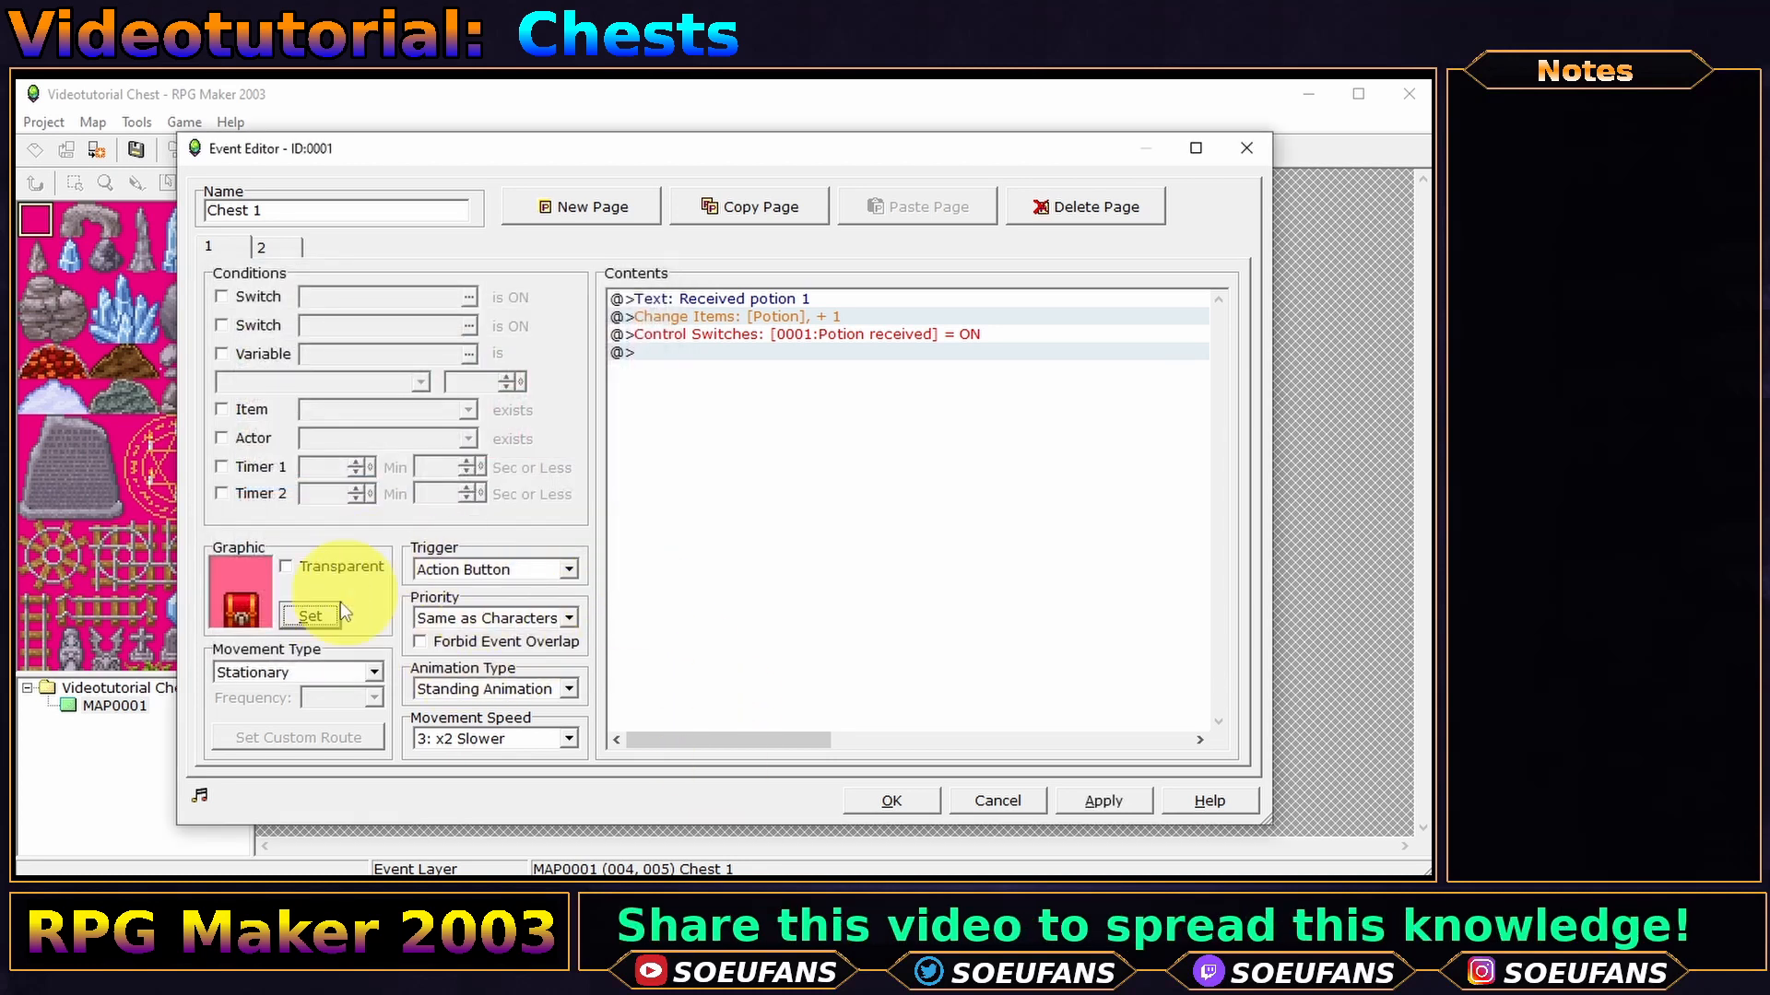
- Set page 1's Animation Type to Fixed Graphic
click(498, 688)
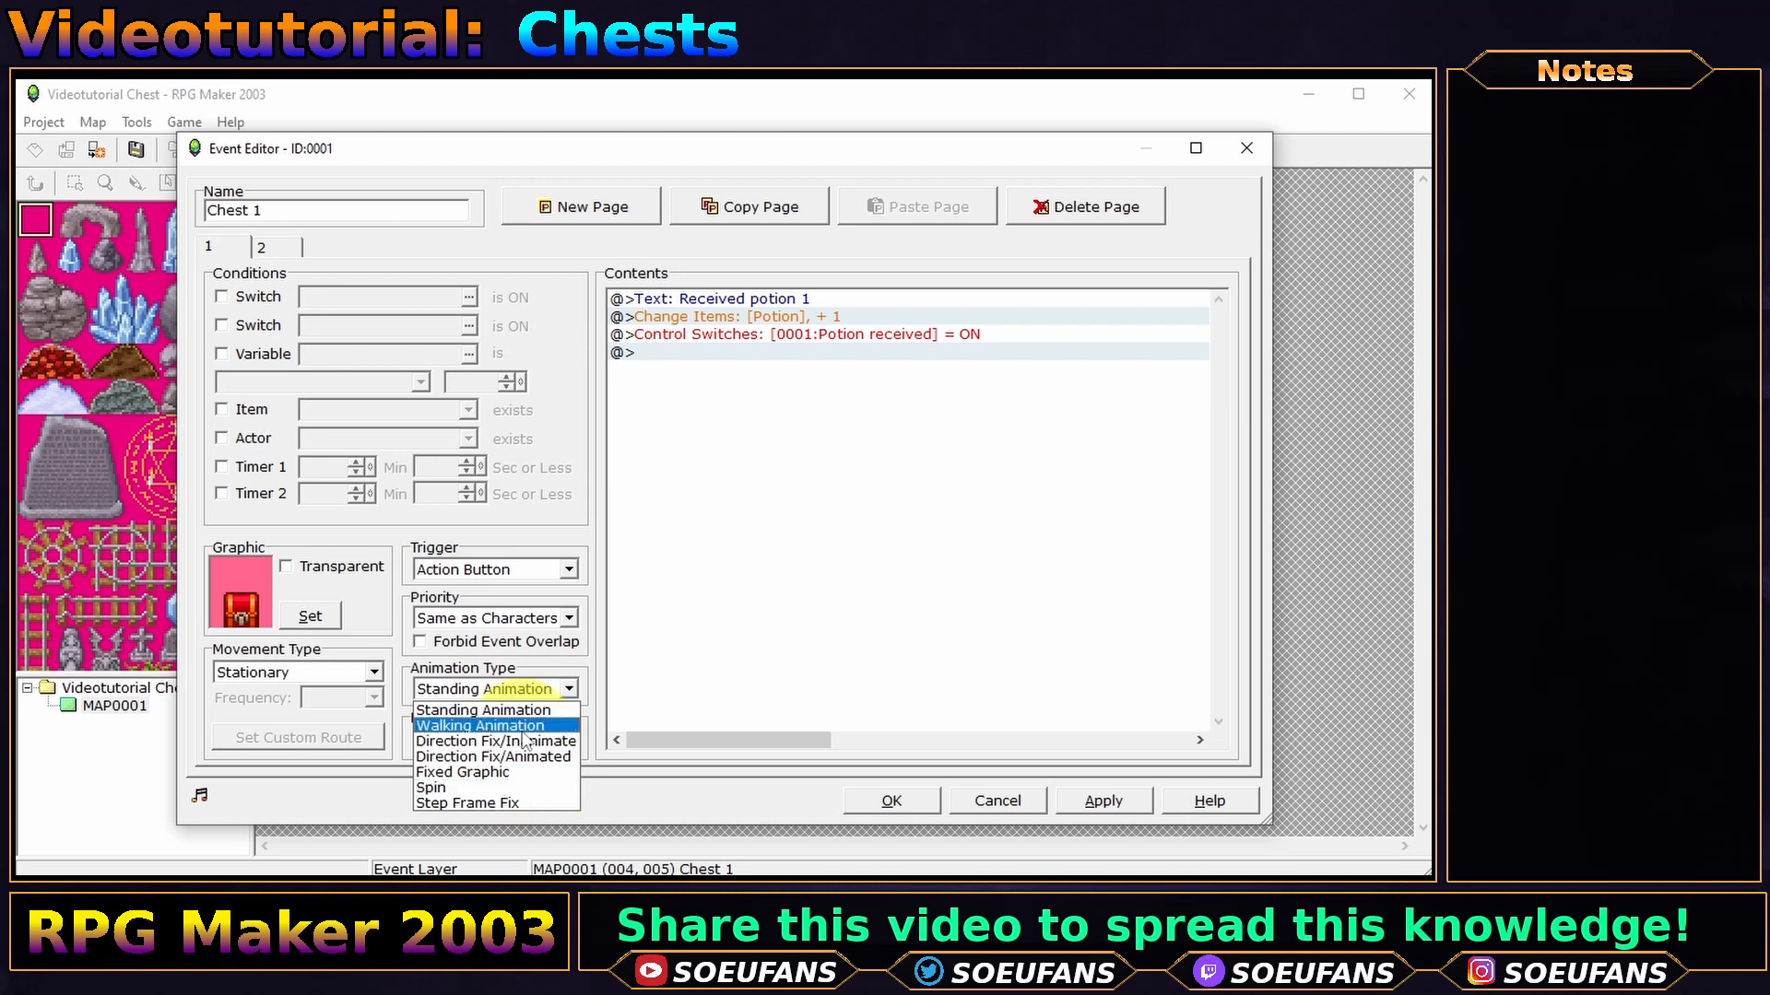
click(497, 773)
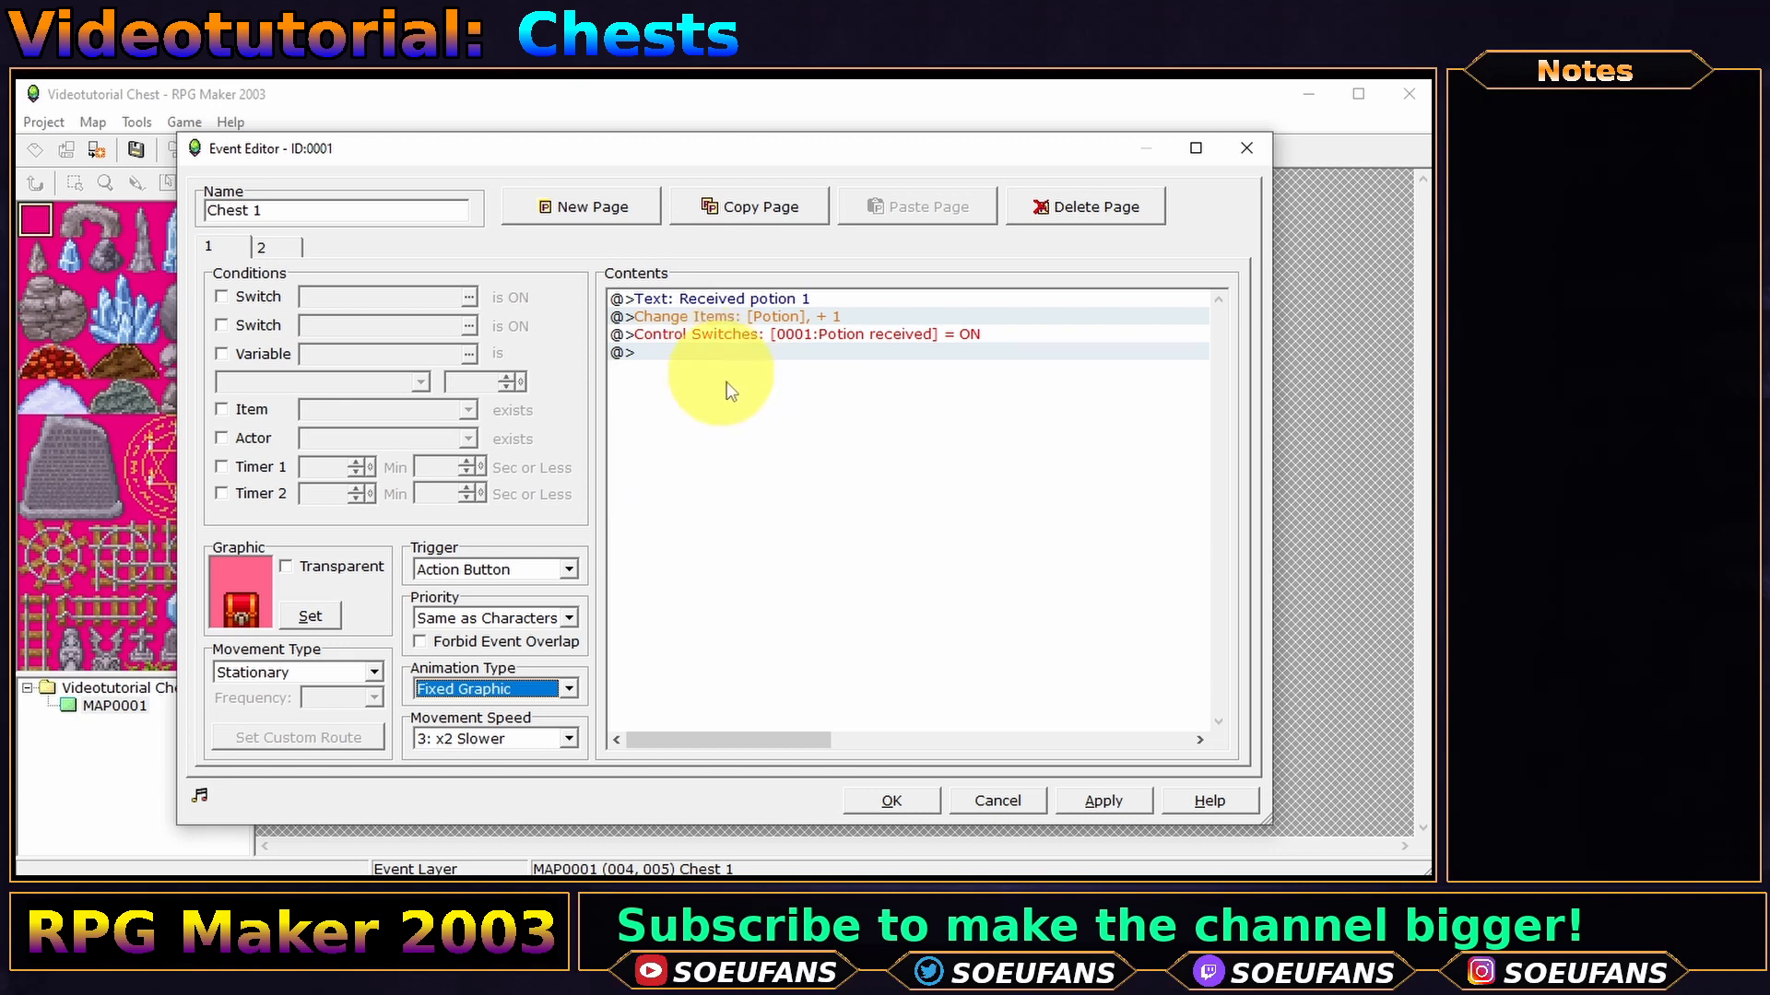
double_click(773, 299)
- Browse the move route and chest graphic options, discarding any changes
click(677, 296)
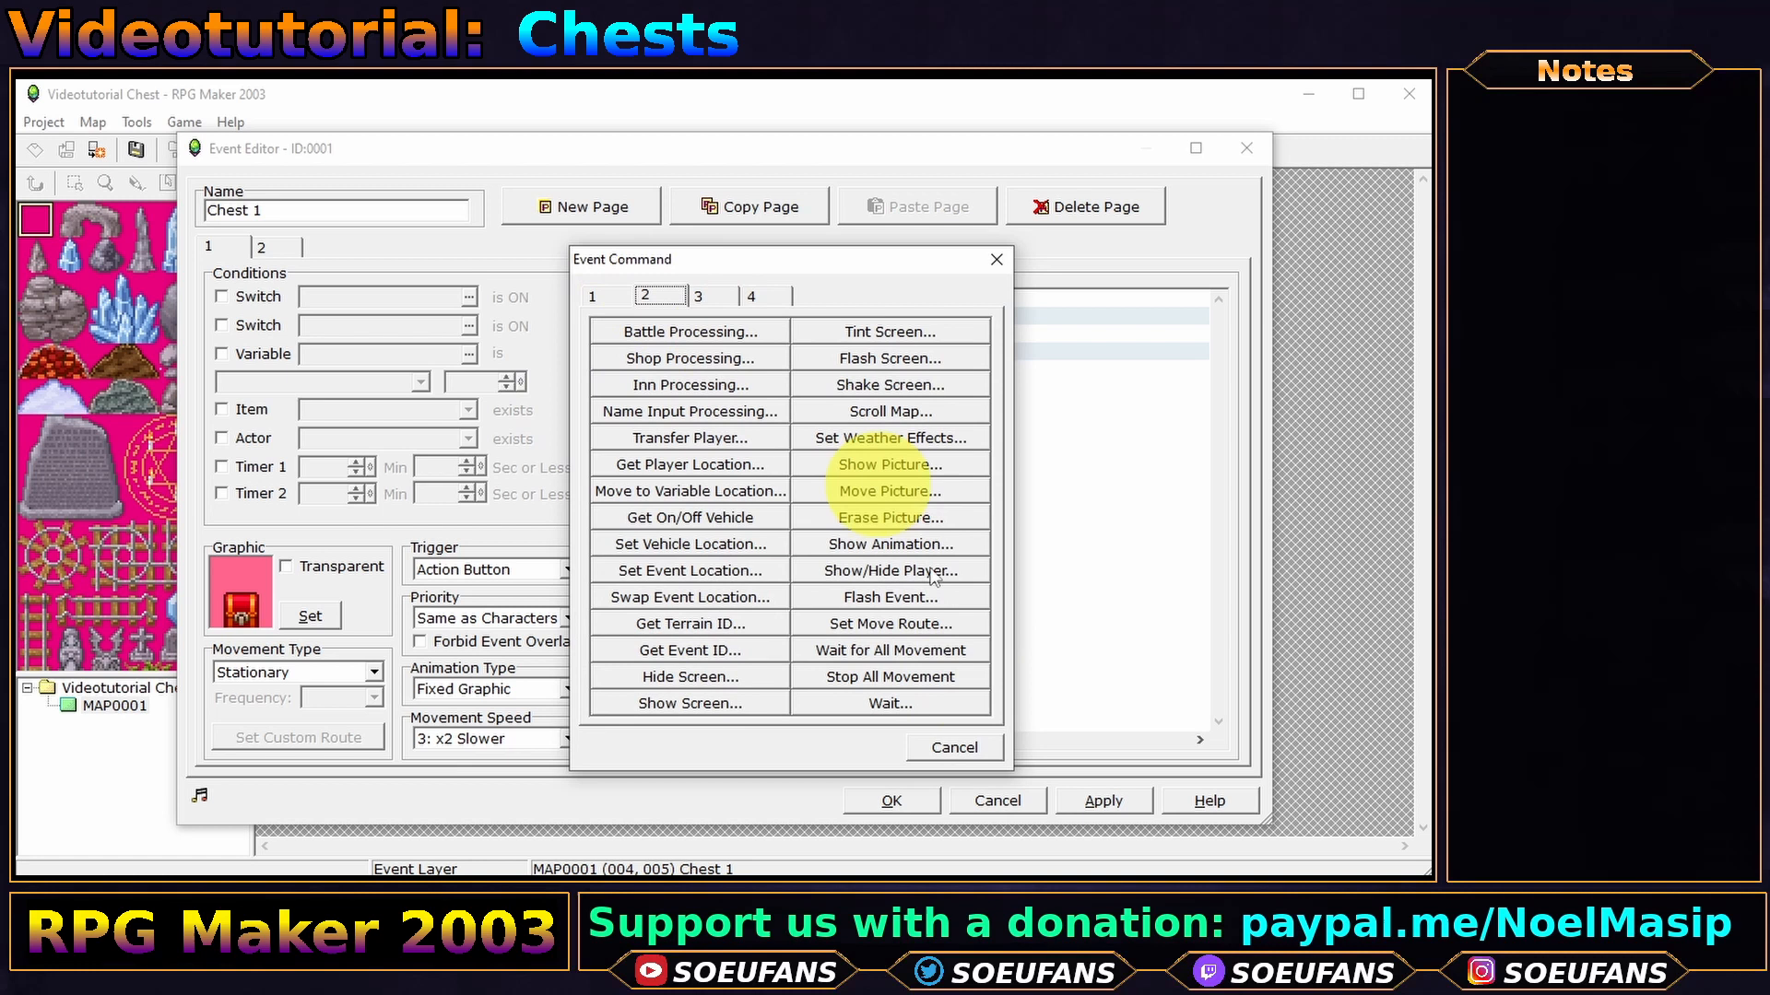
click(891, 624)
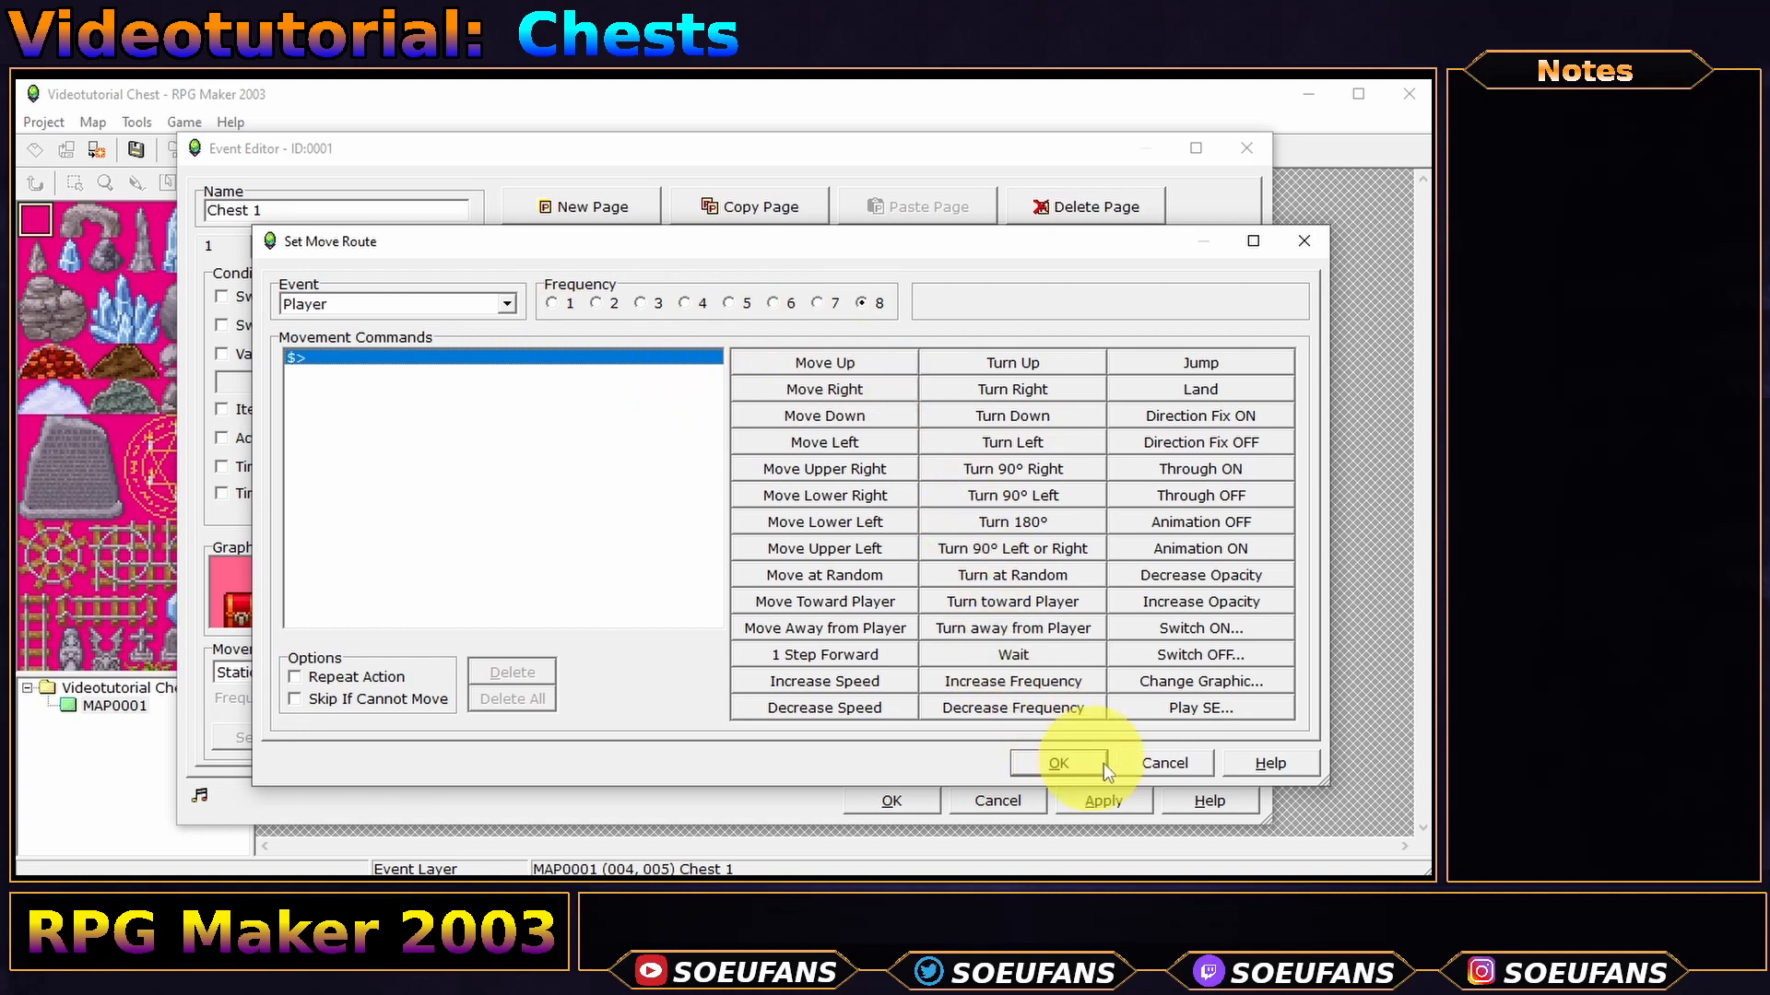
click(1142, 758)
click(309, 616)
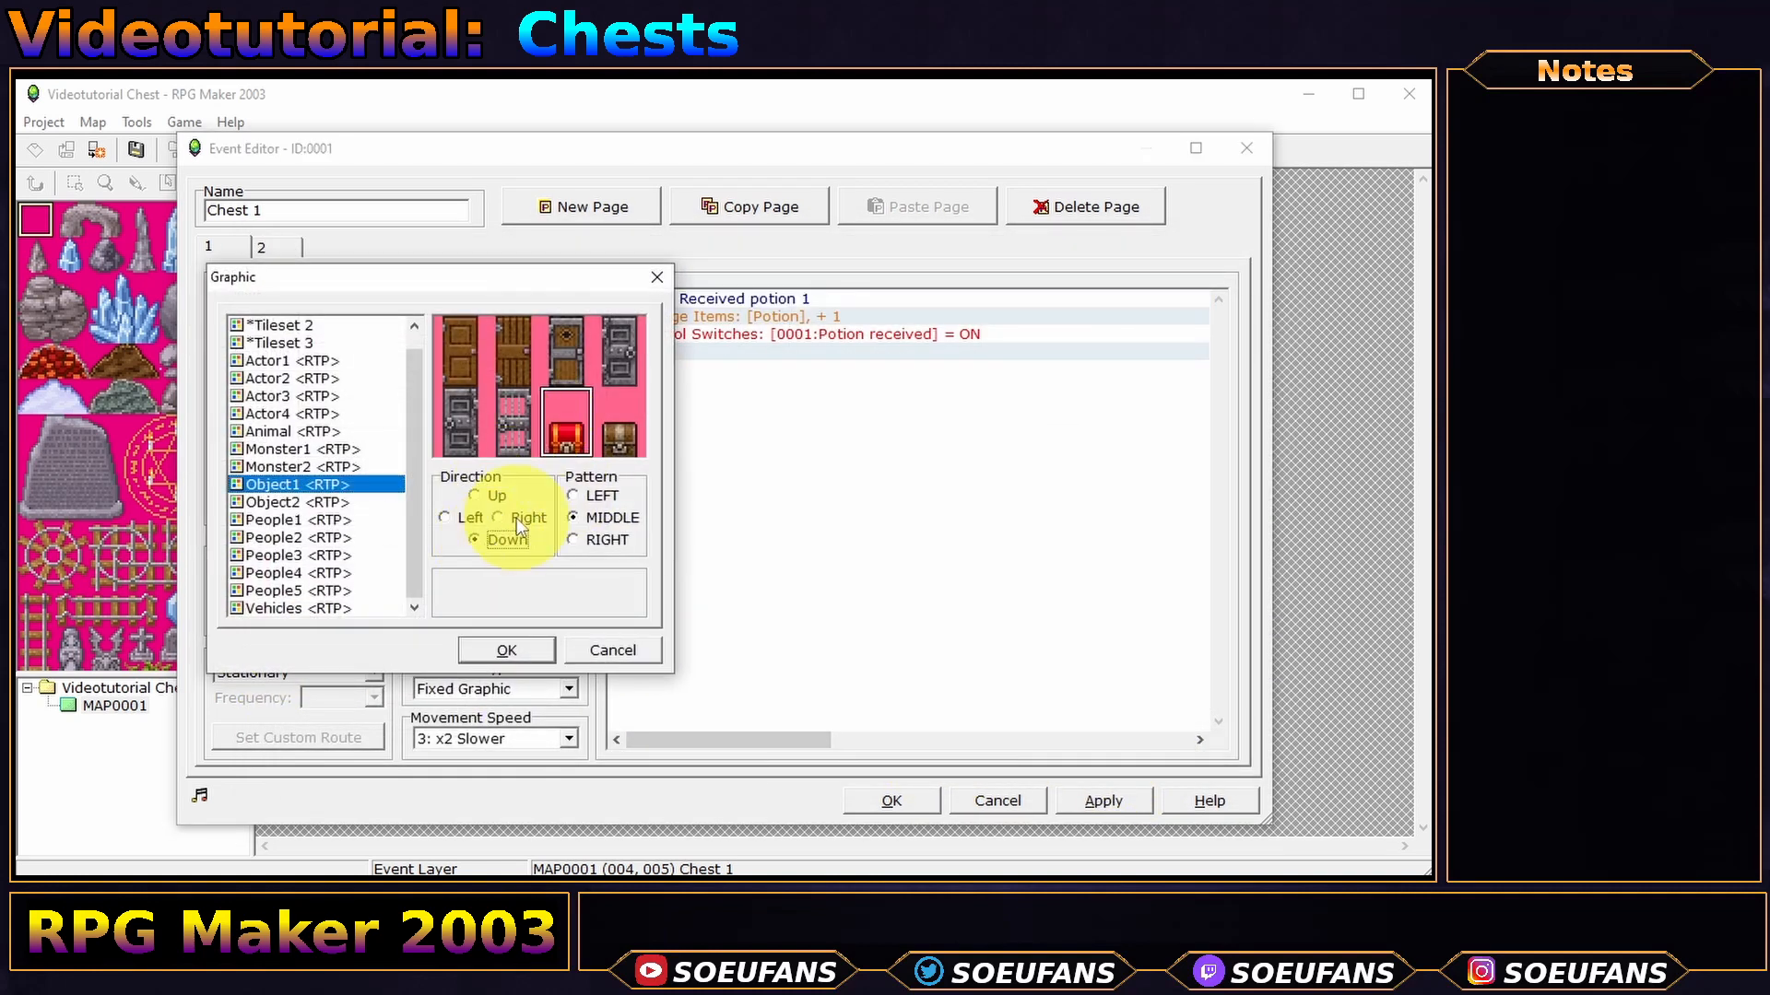
click(513, 518)
click(487, 498)
click(451, 518)
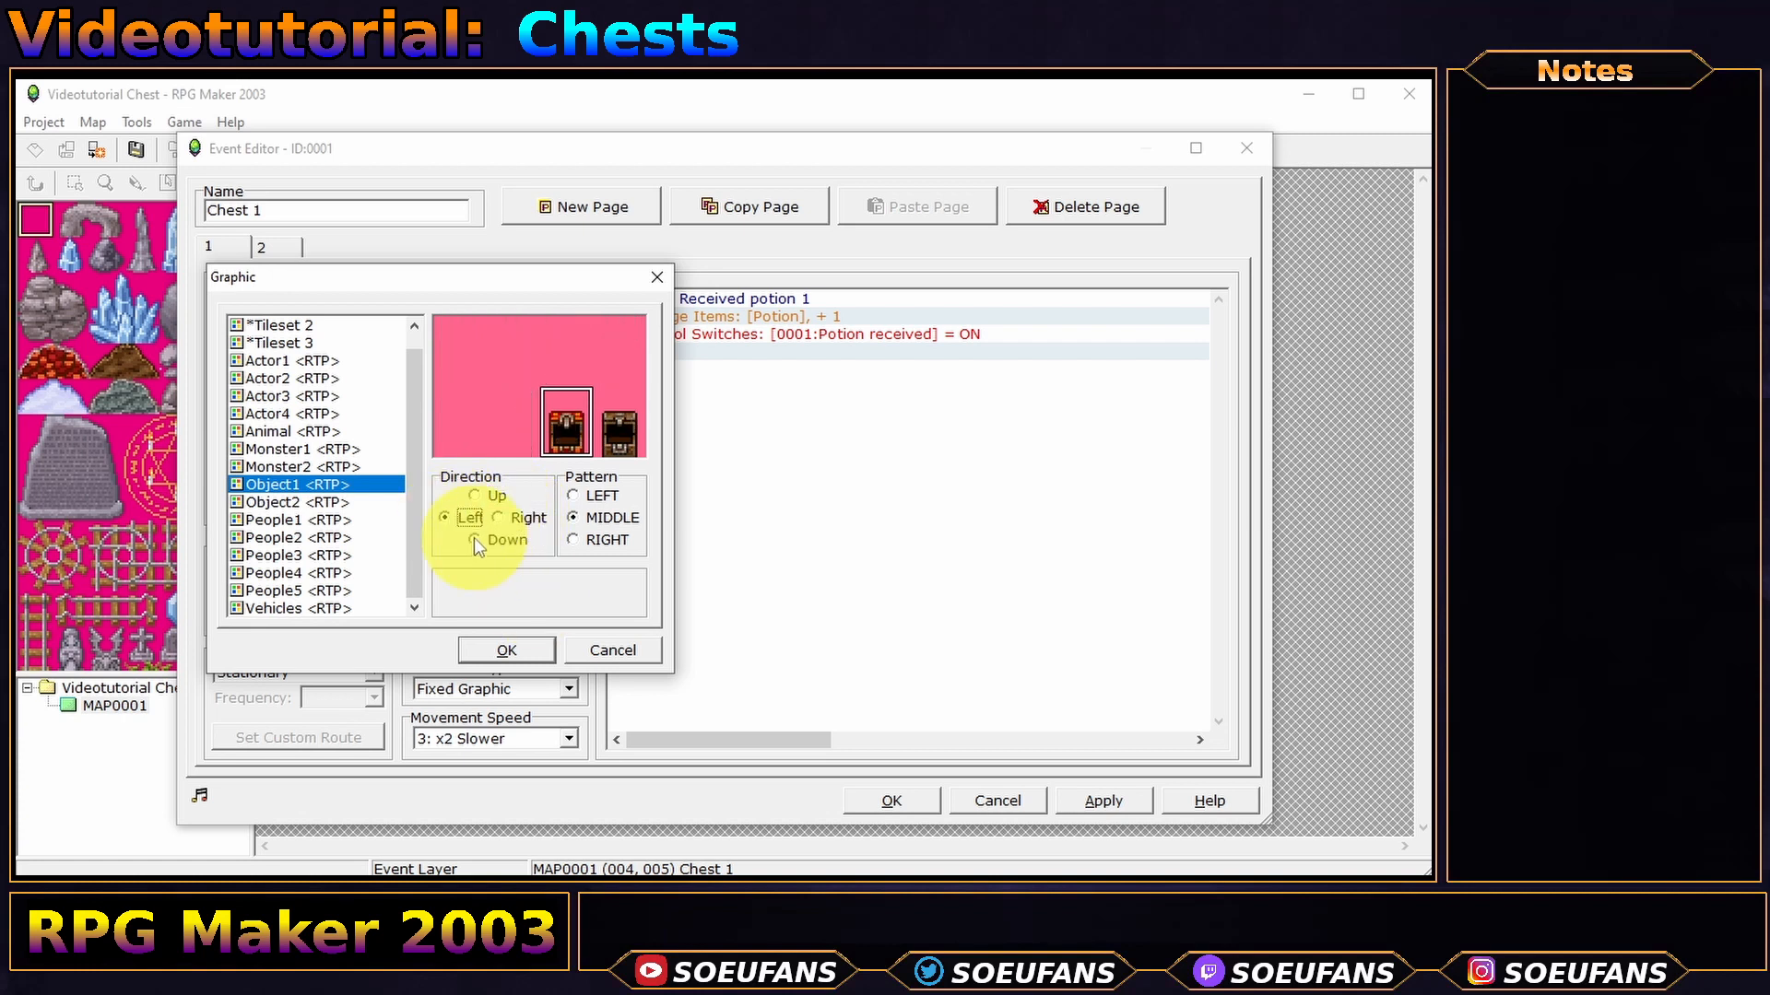
click(616, 651)
- Insert a Player move route at frequency 6: Turn Down, Turn Right, Turn Up, Turn Left
double_click(706, 300)
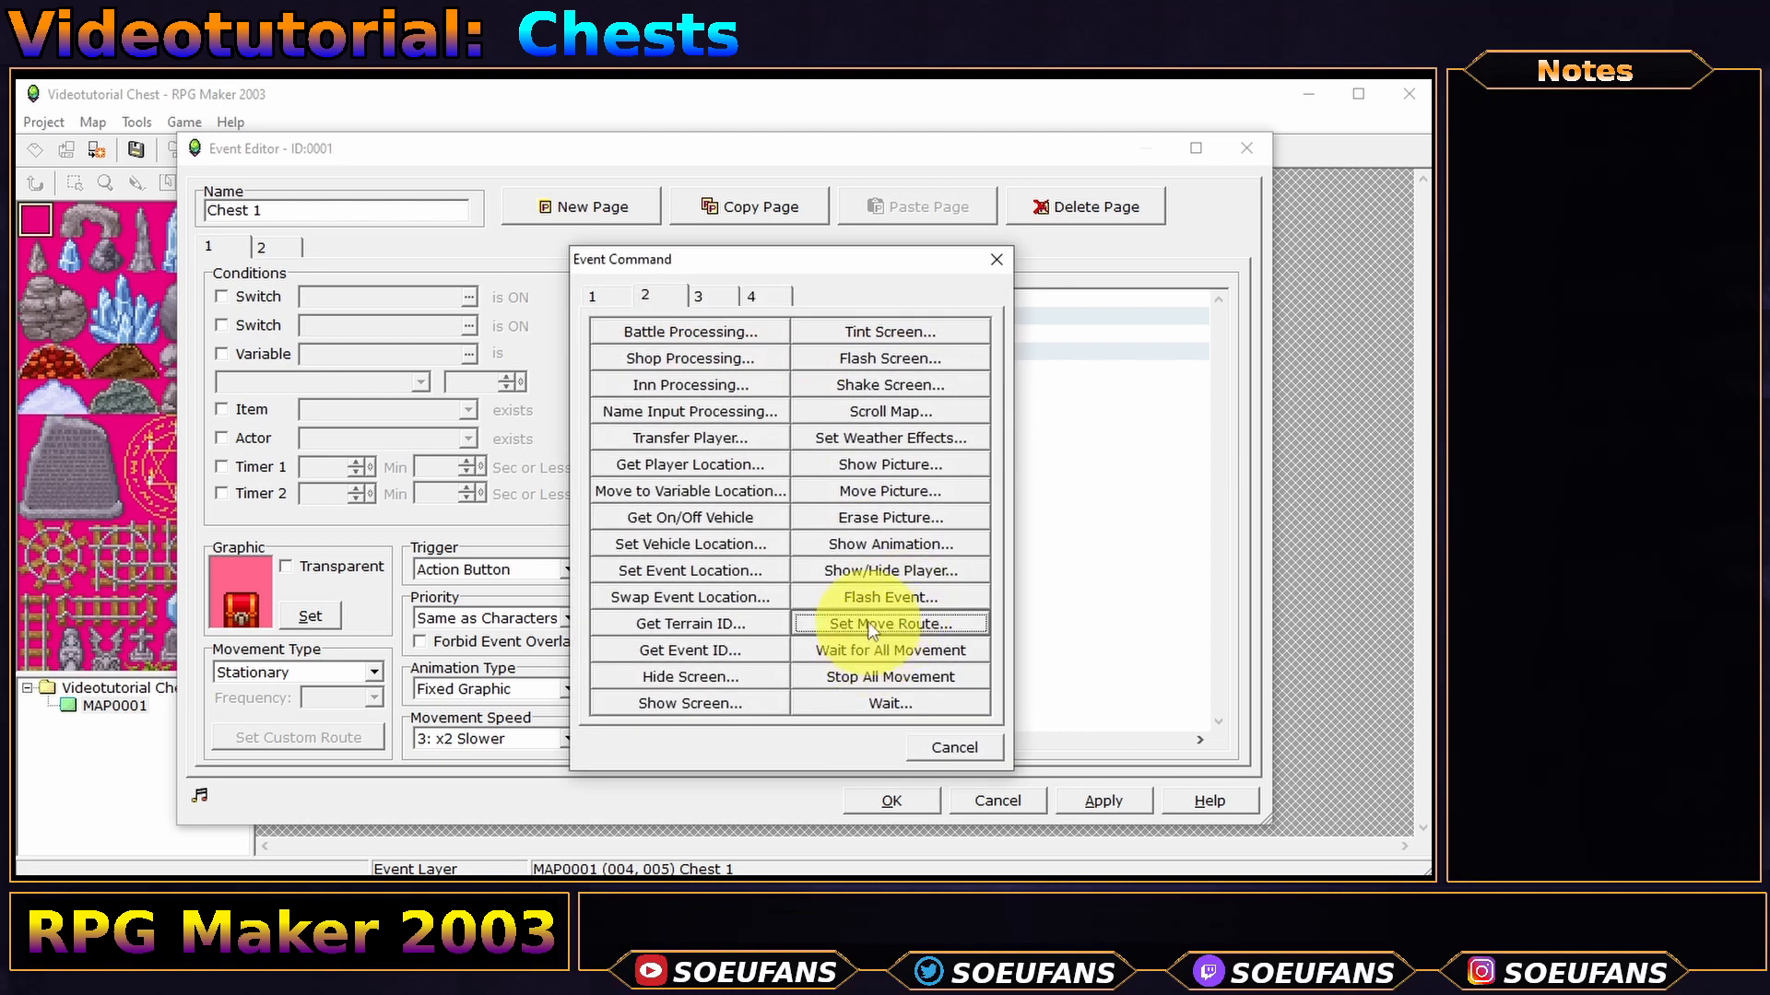
click(871, 625)
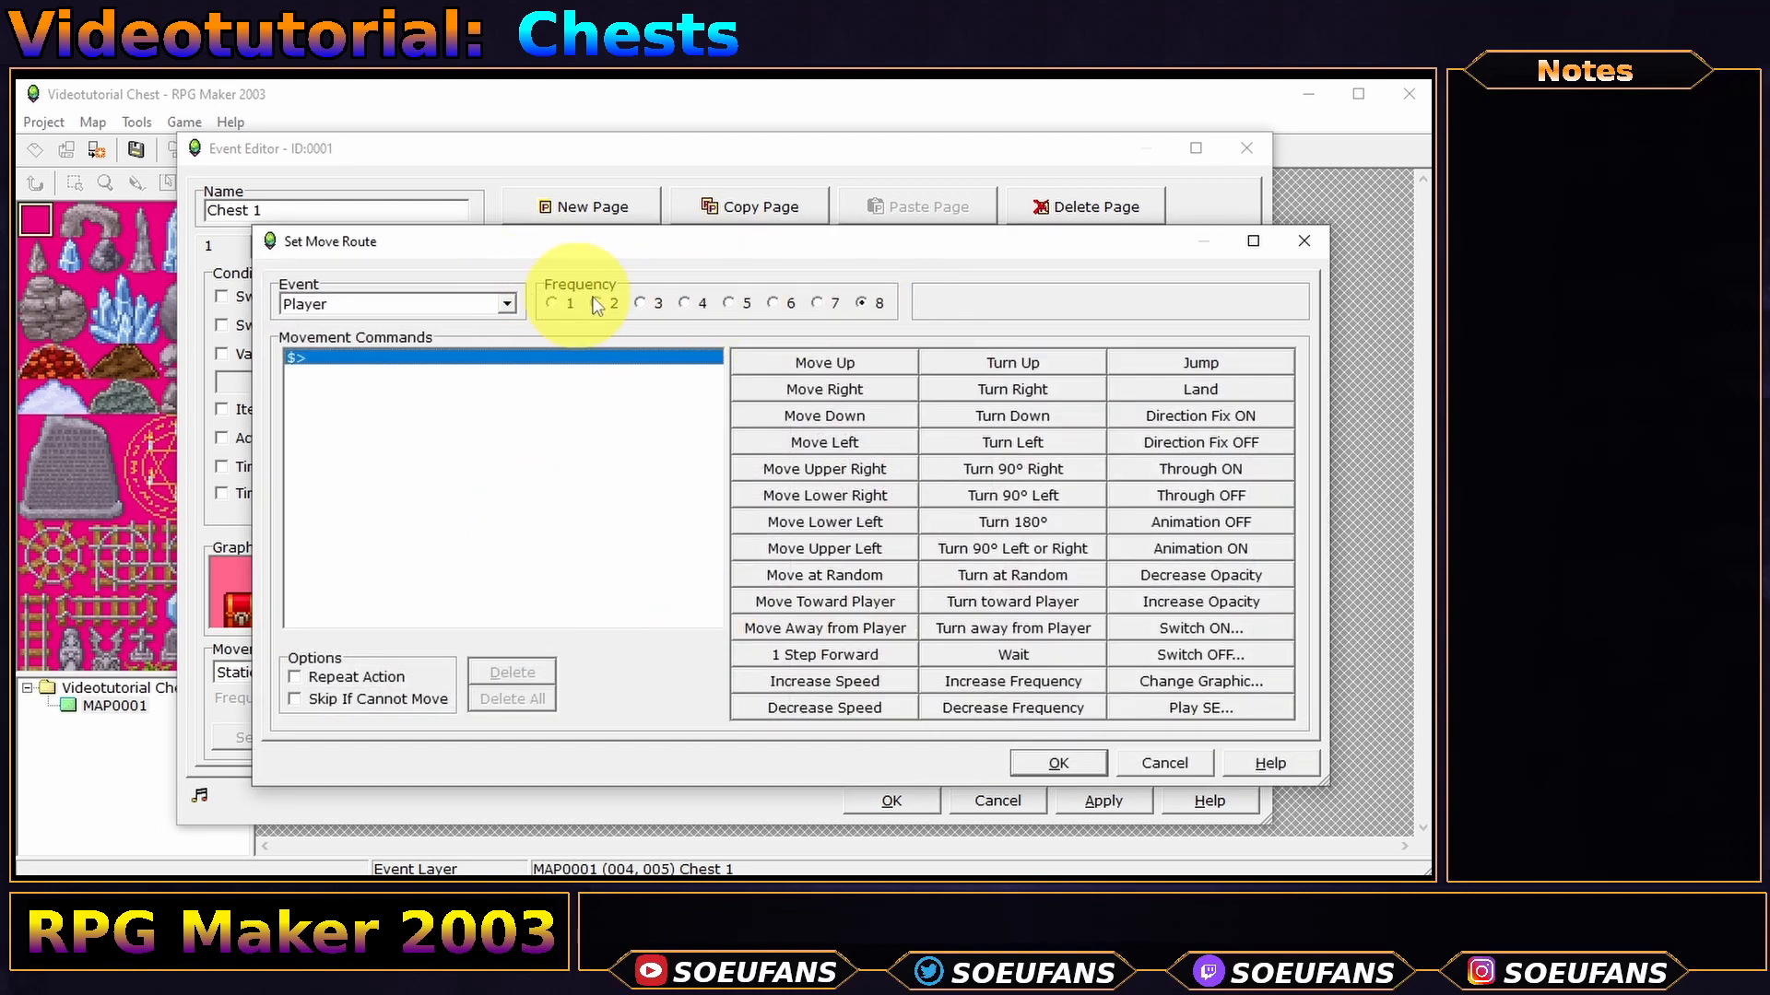
click(777, 304)
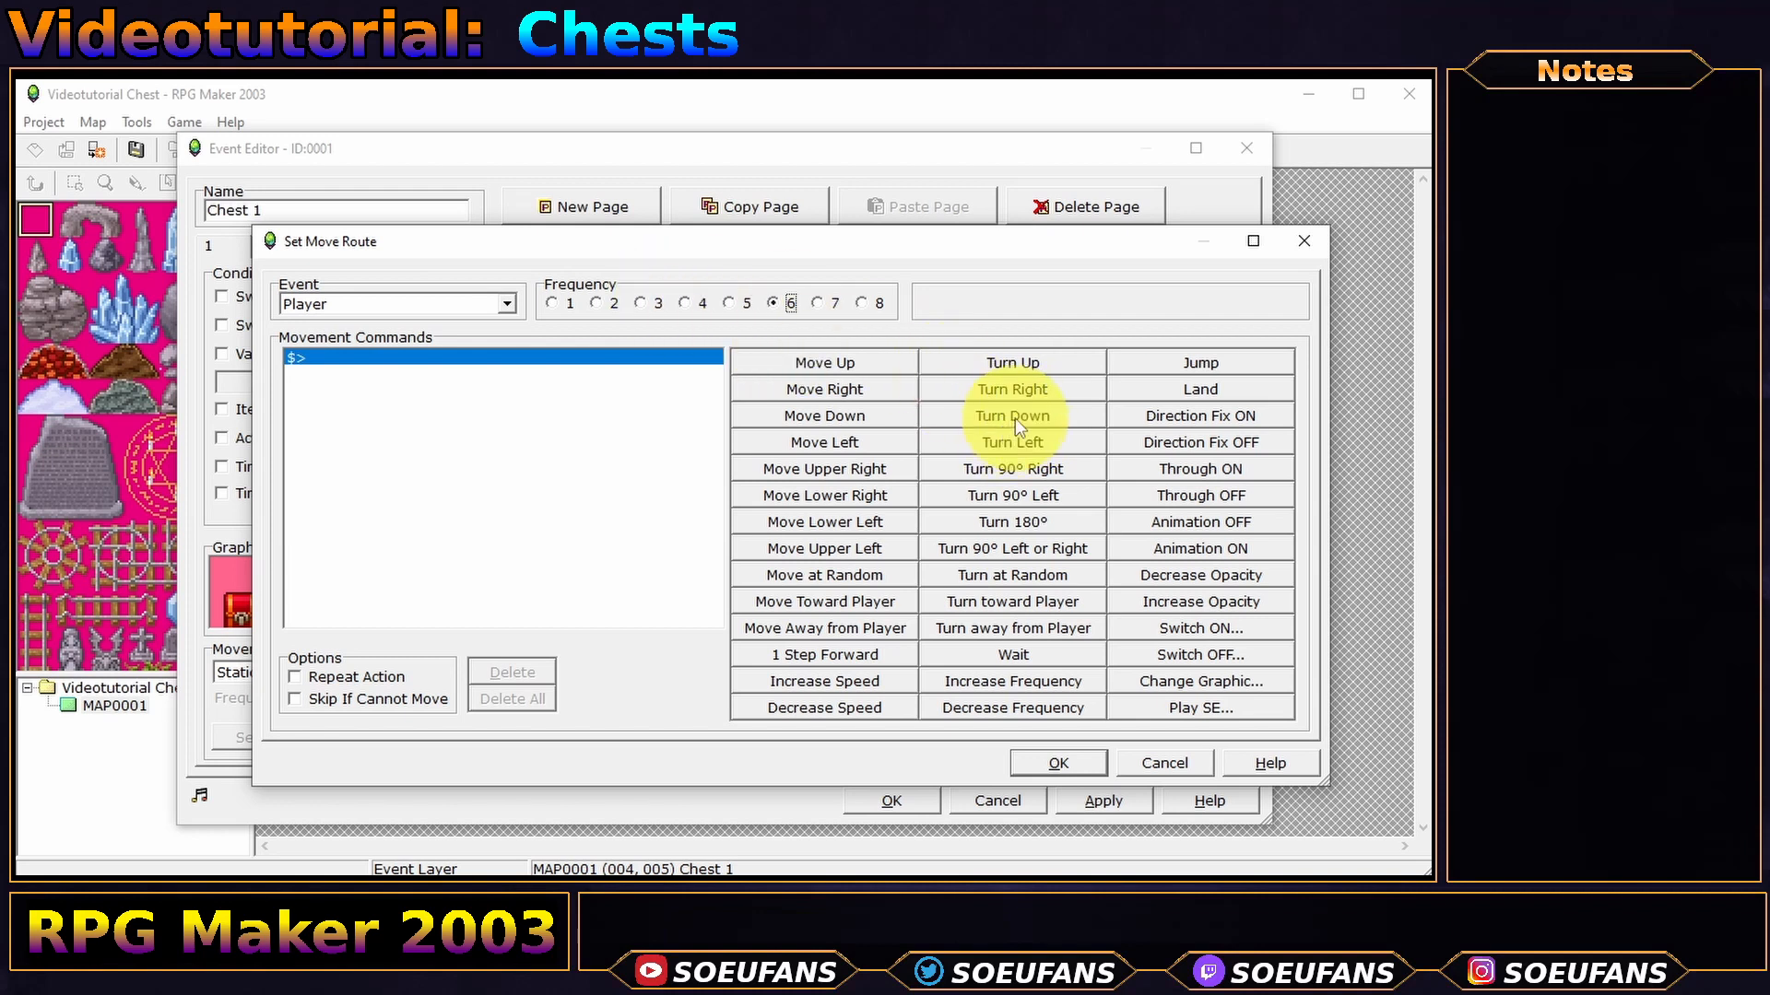
click(1060, 416)
click(1060, 389)
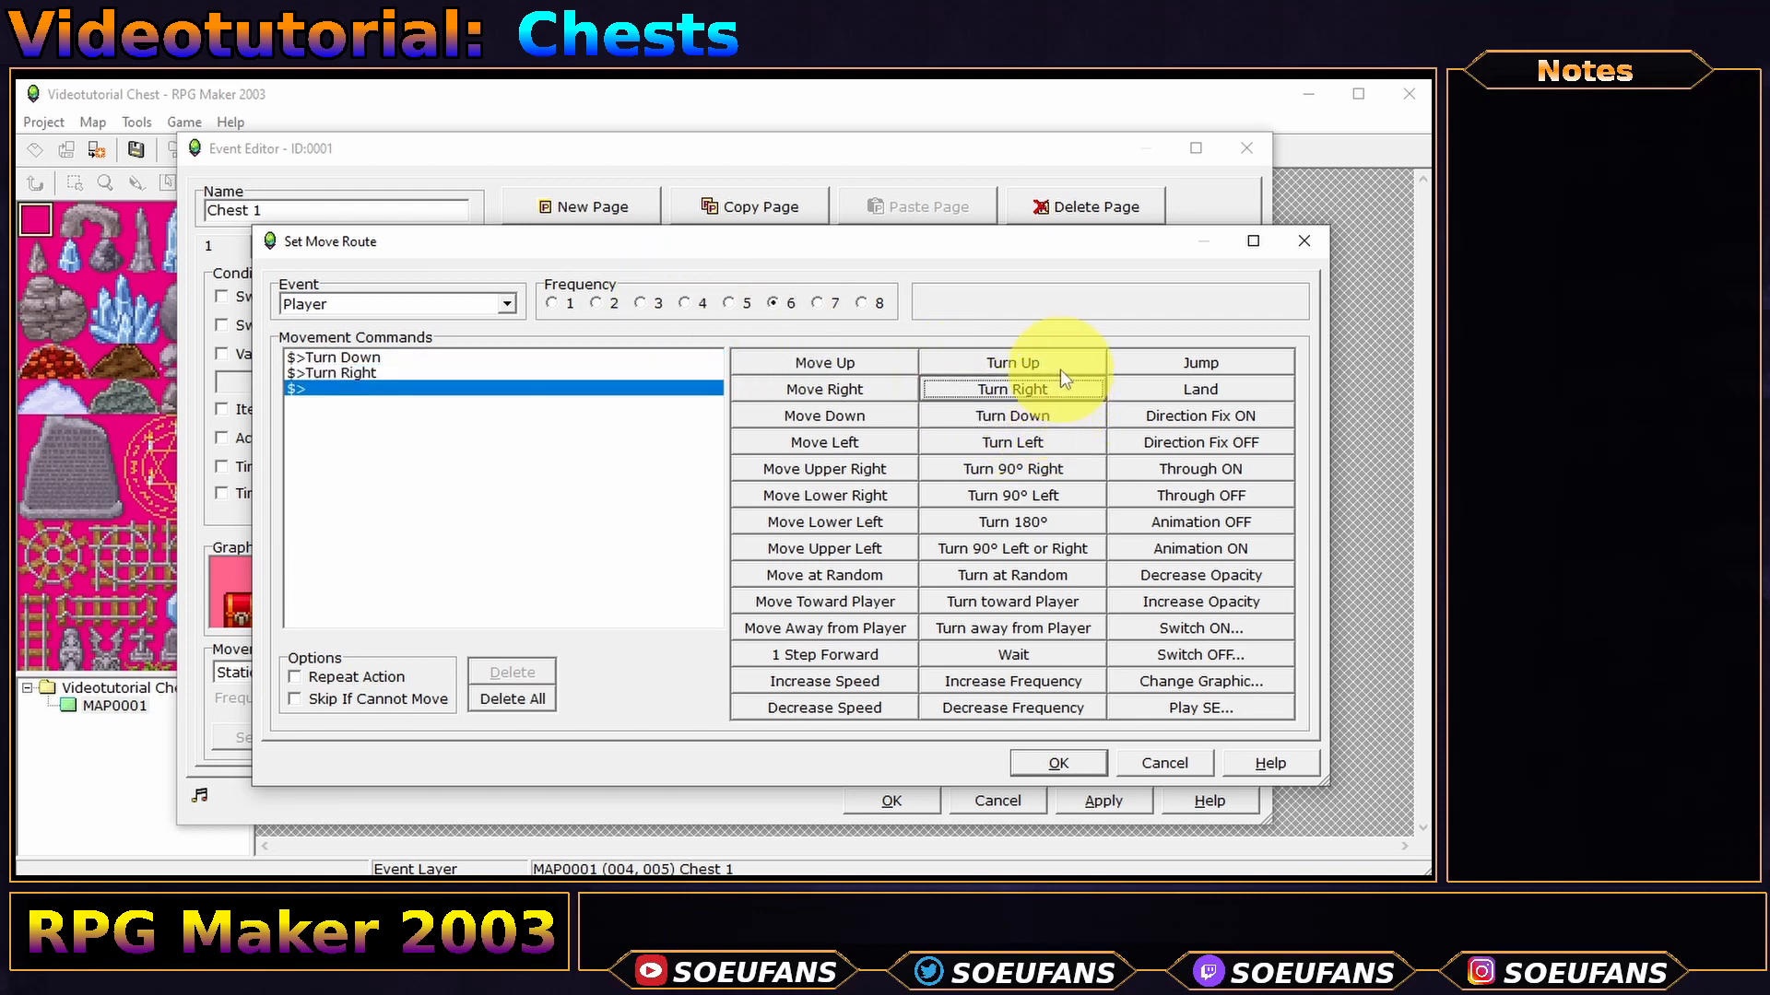
click(1060, 364)
click(1060, 442)
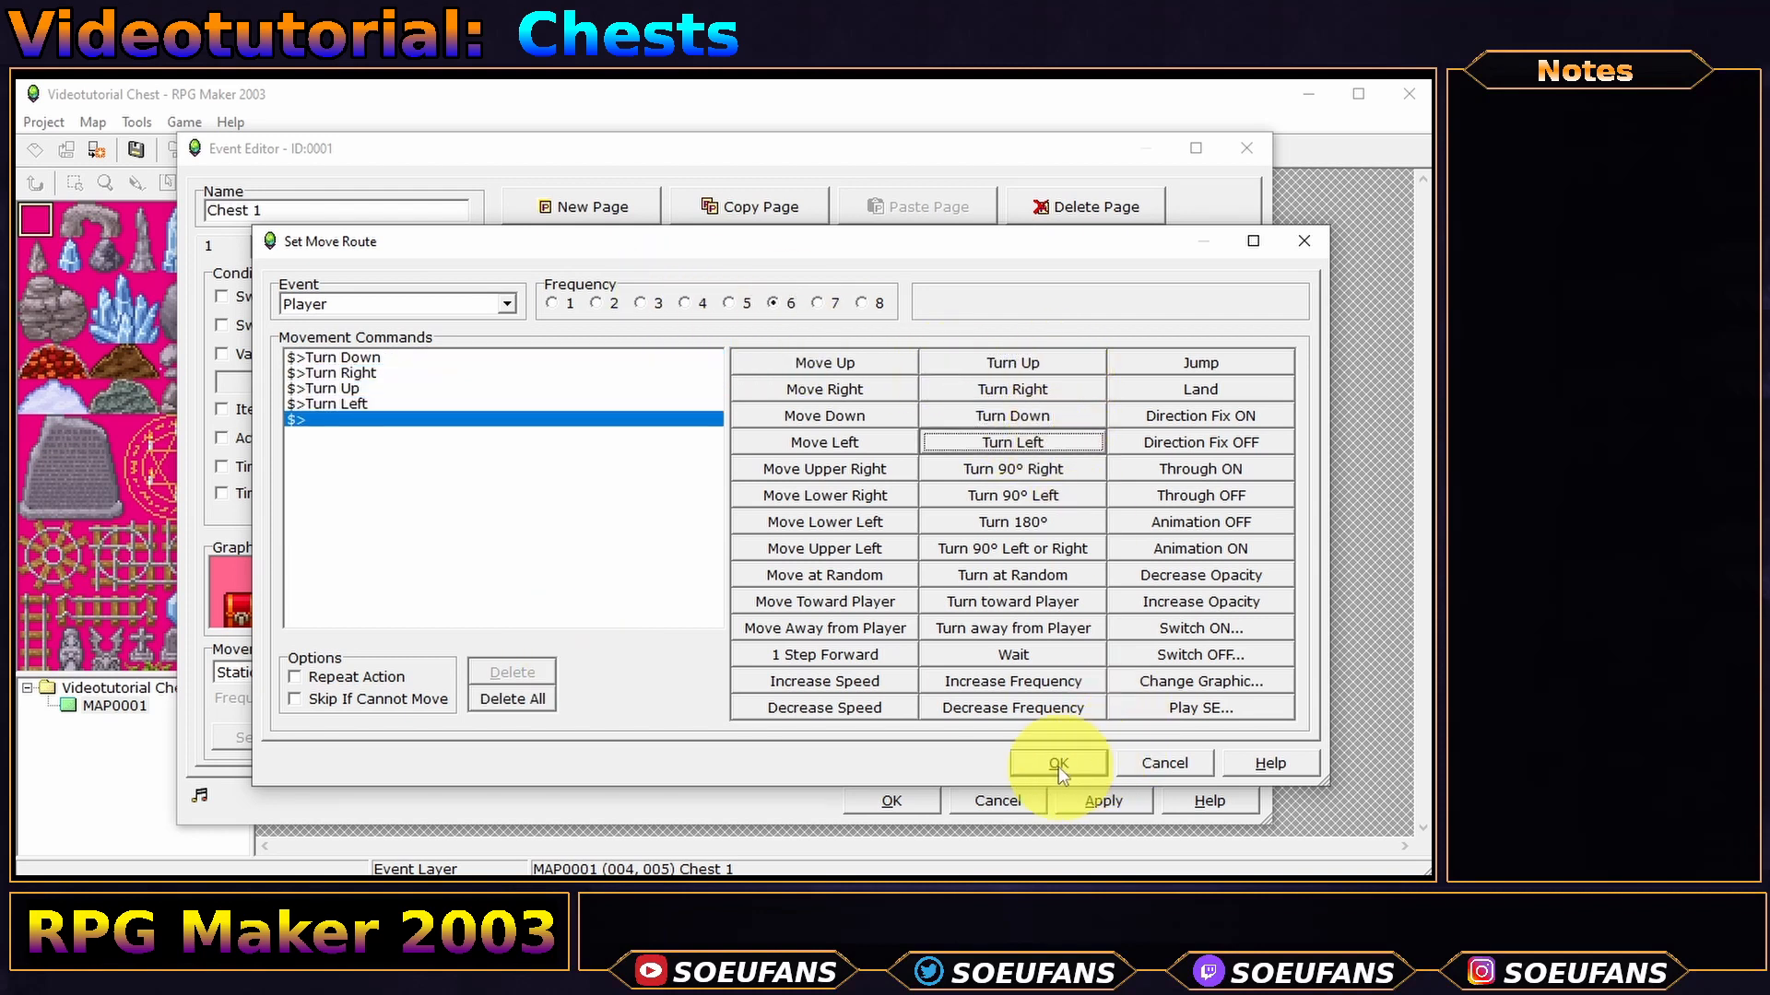
click(1058, 763)
- Add a 0.5-second Wait after the move route
double_click(829, 320)
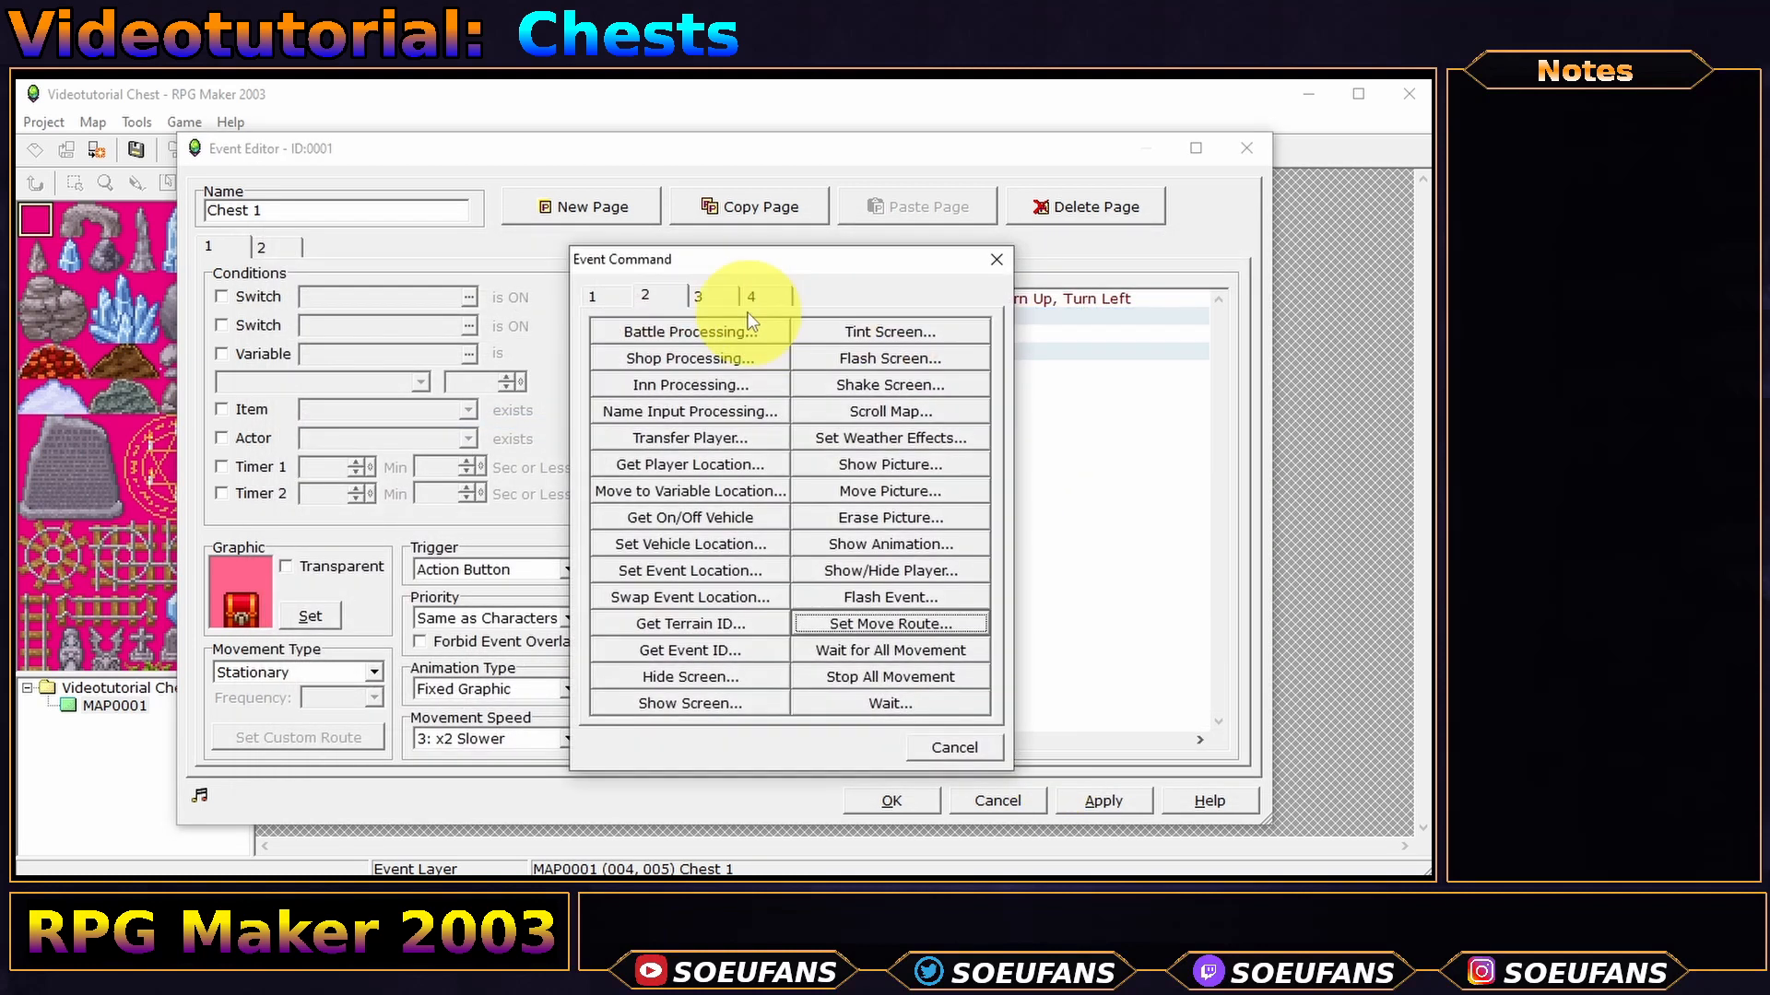
click(892, 705)
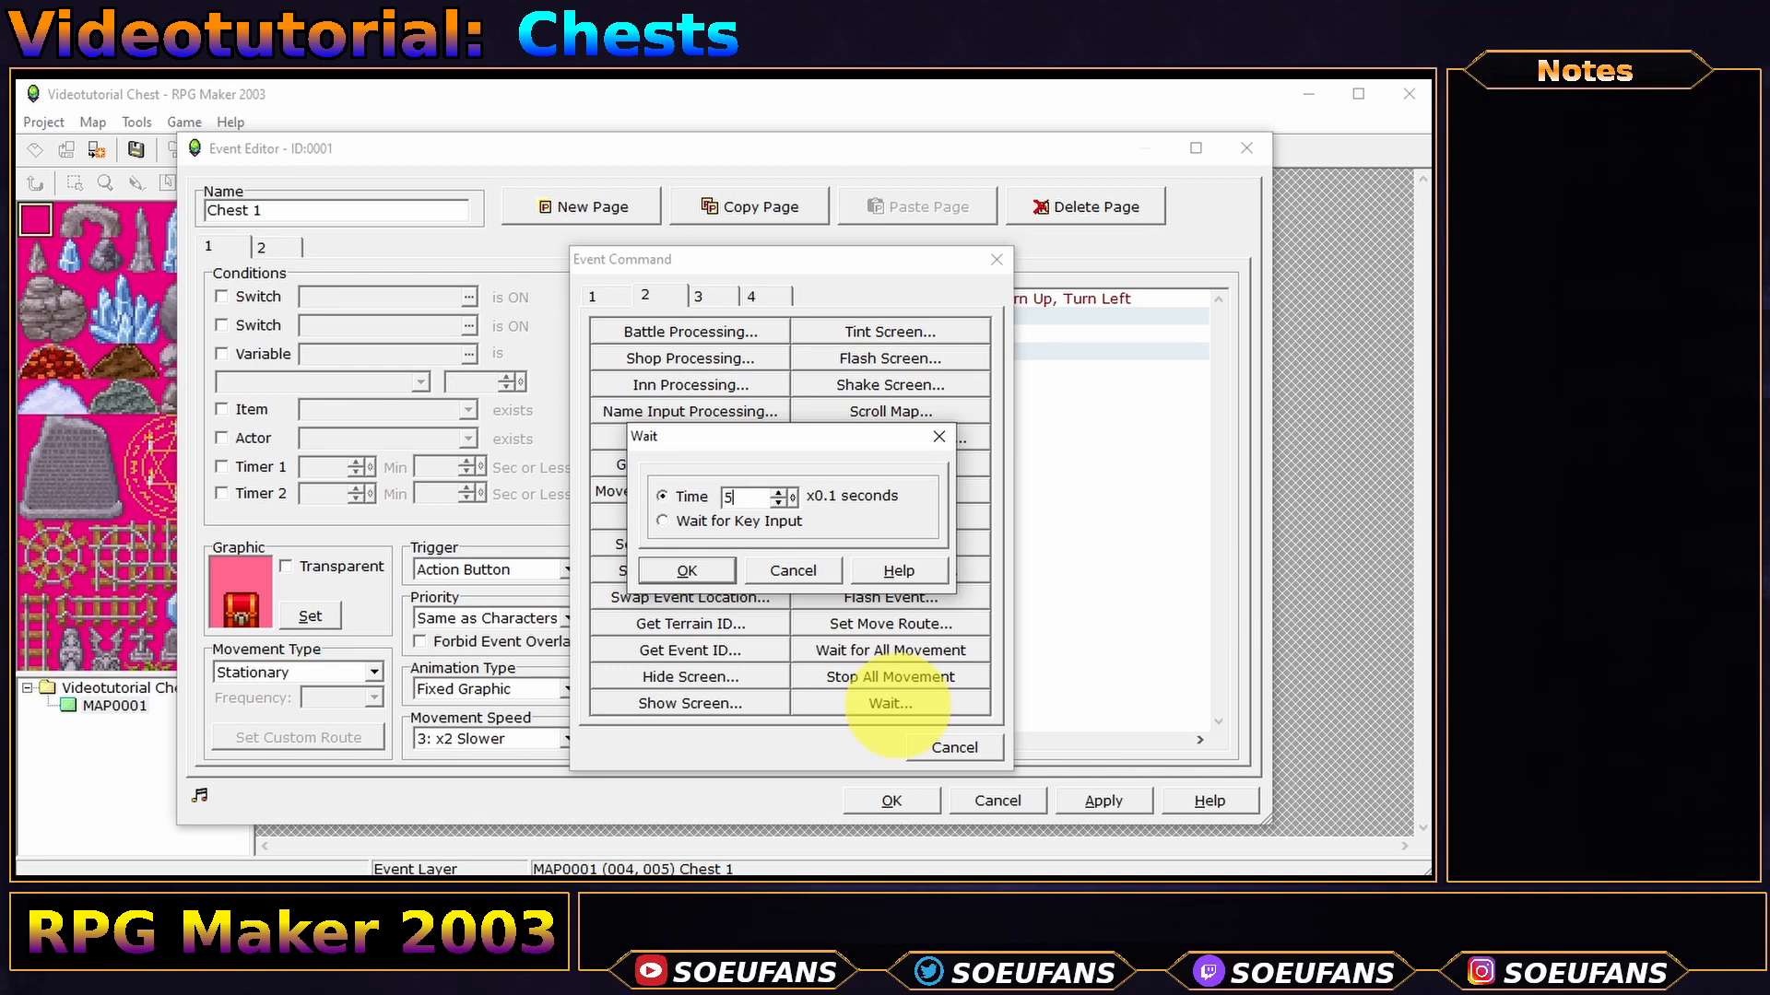
key(Return)
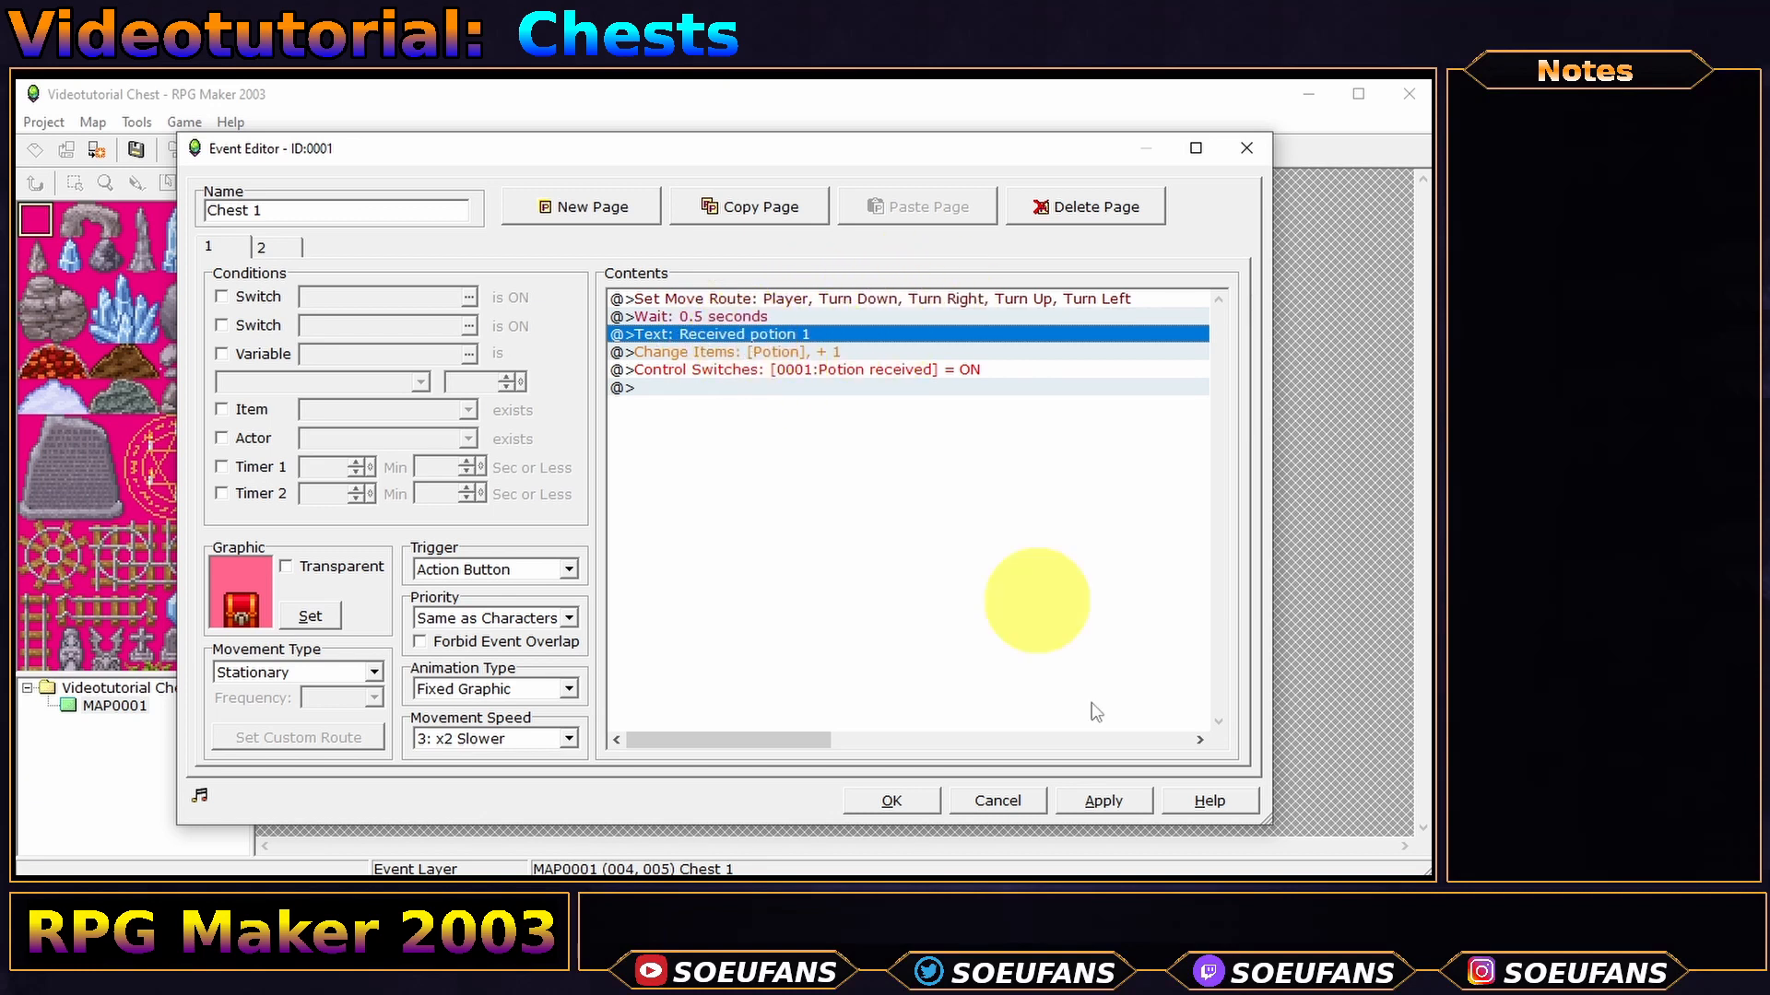
- Save Chest 1's event and start a new game in a playtest
click(899, 801)
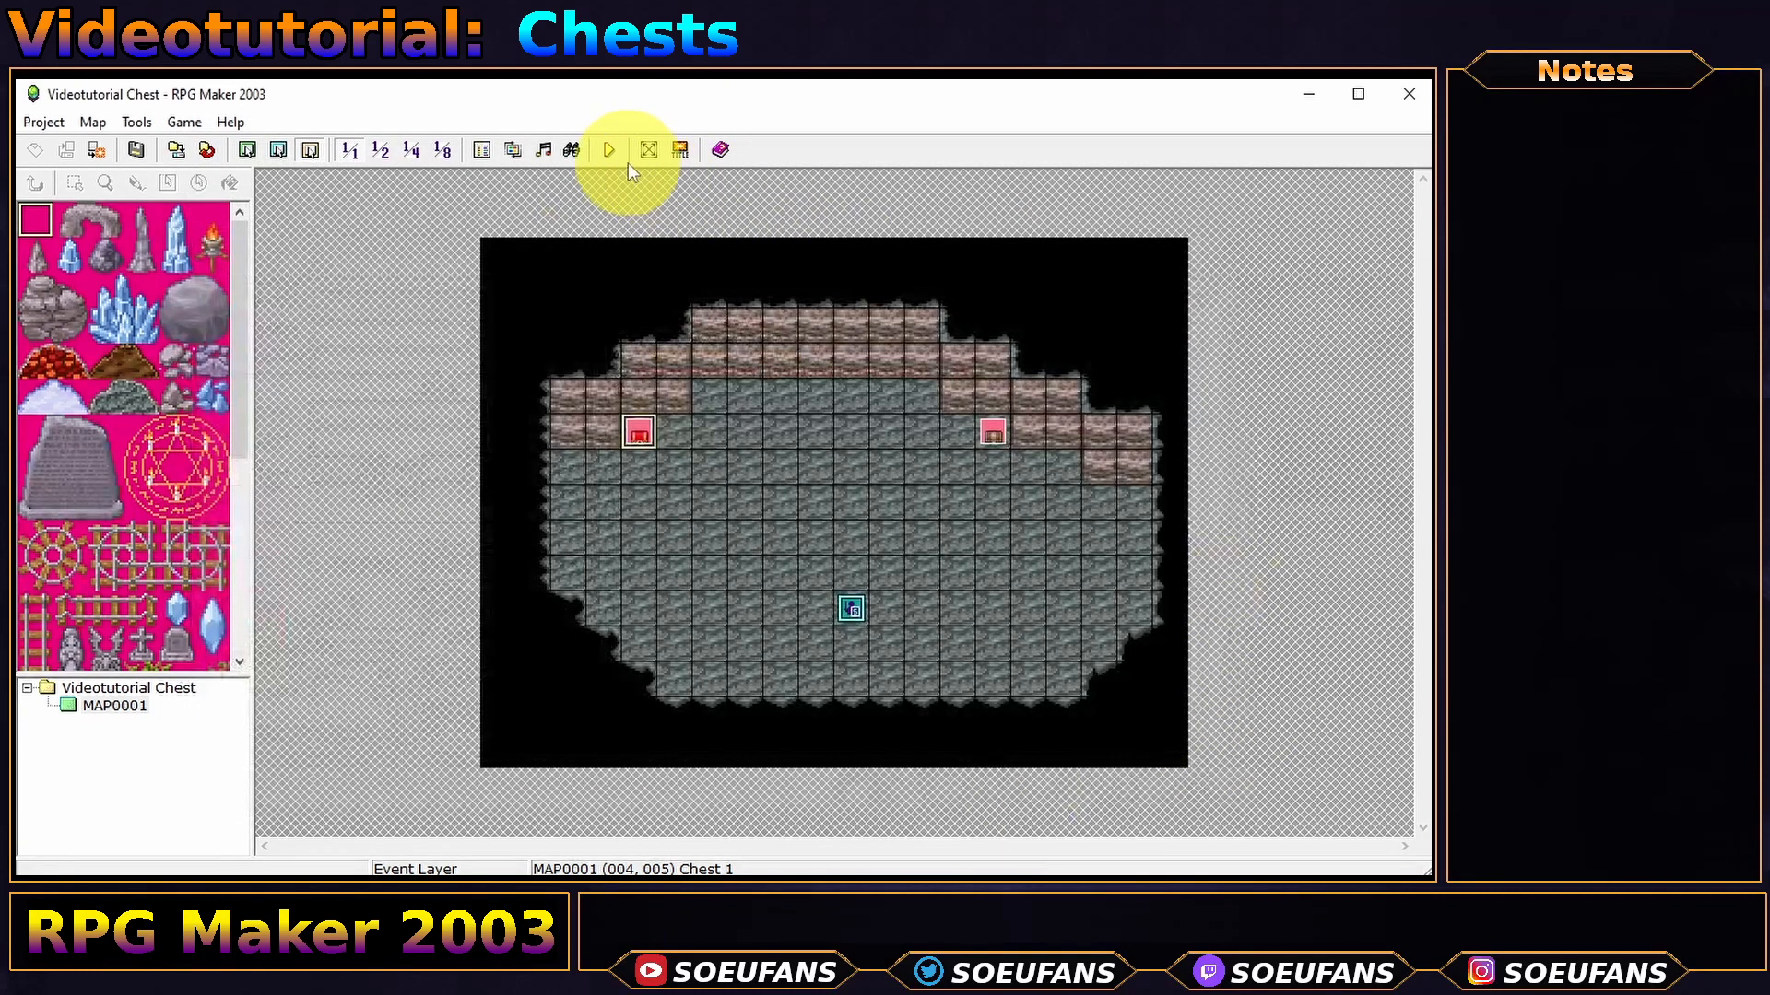
click(608, 149)
key(Return)
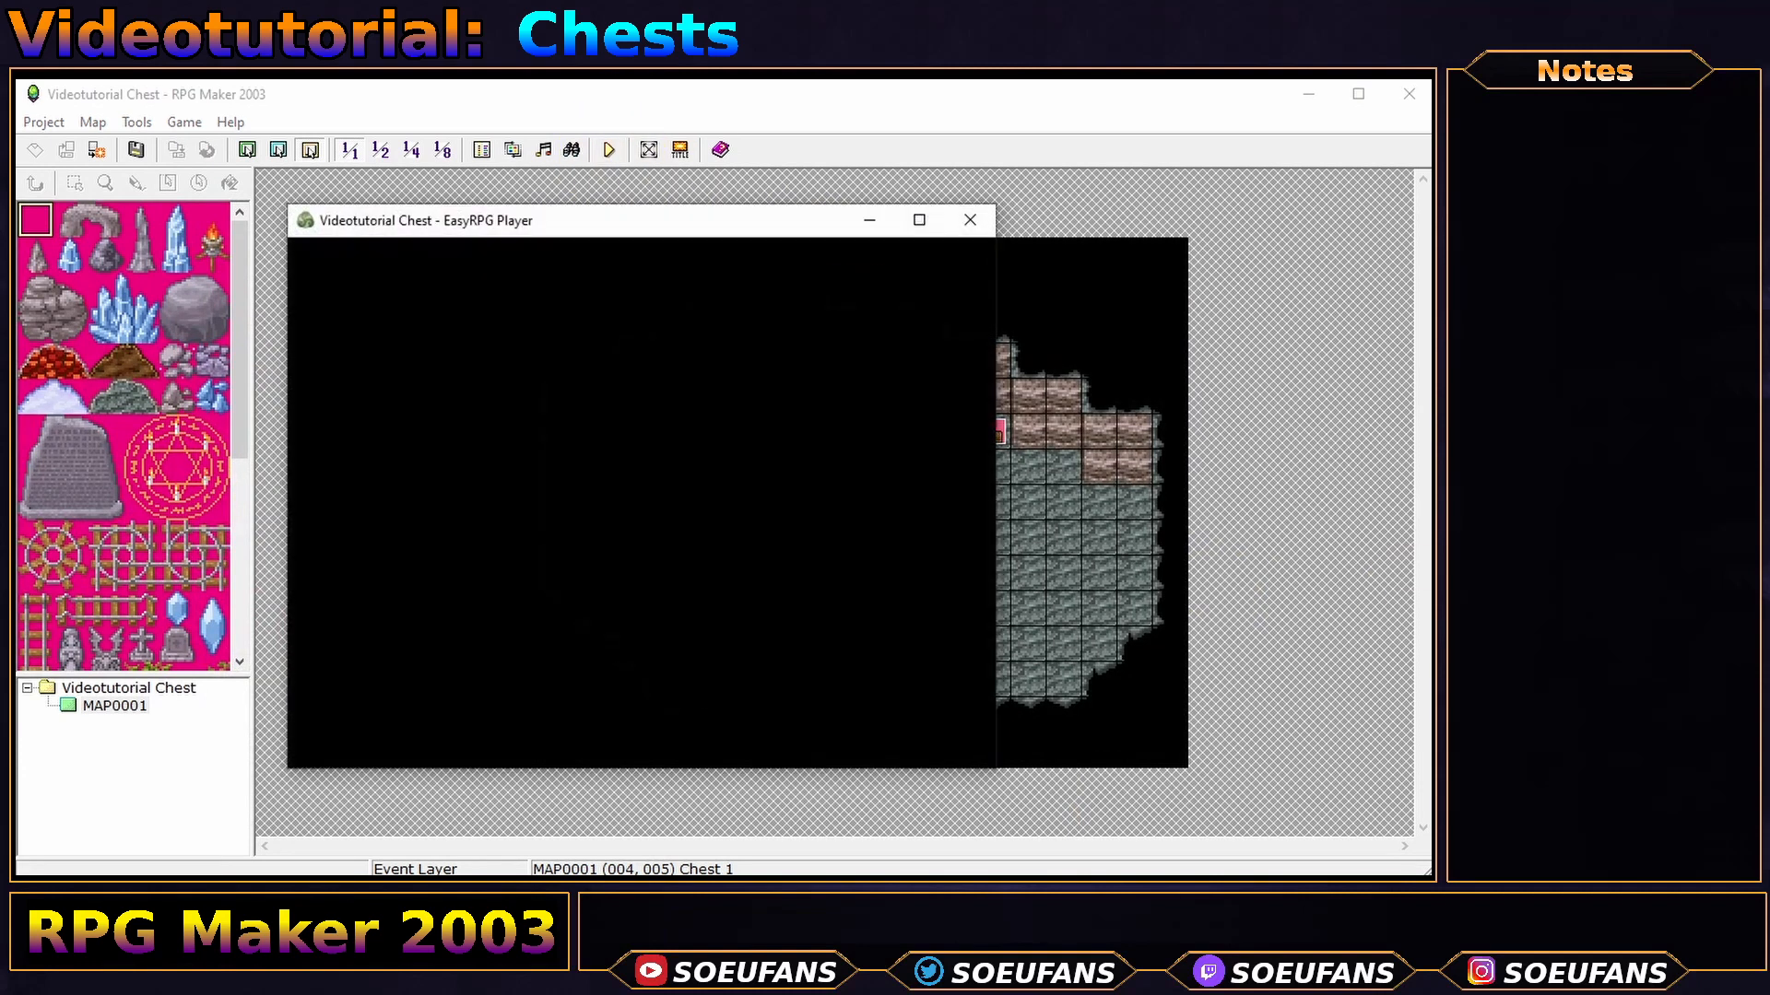
key(Return)
- Open the red chest to get 'Received potion 1', then close the test game
key(Up)
key(Left)
key(Left)
key(Left)
key(Left)
key(Left)
key(Left)
key(Up)
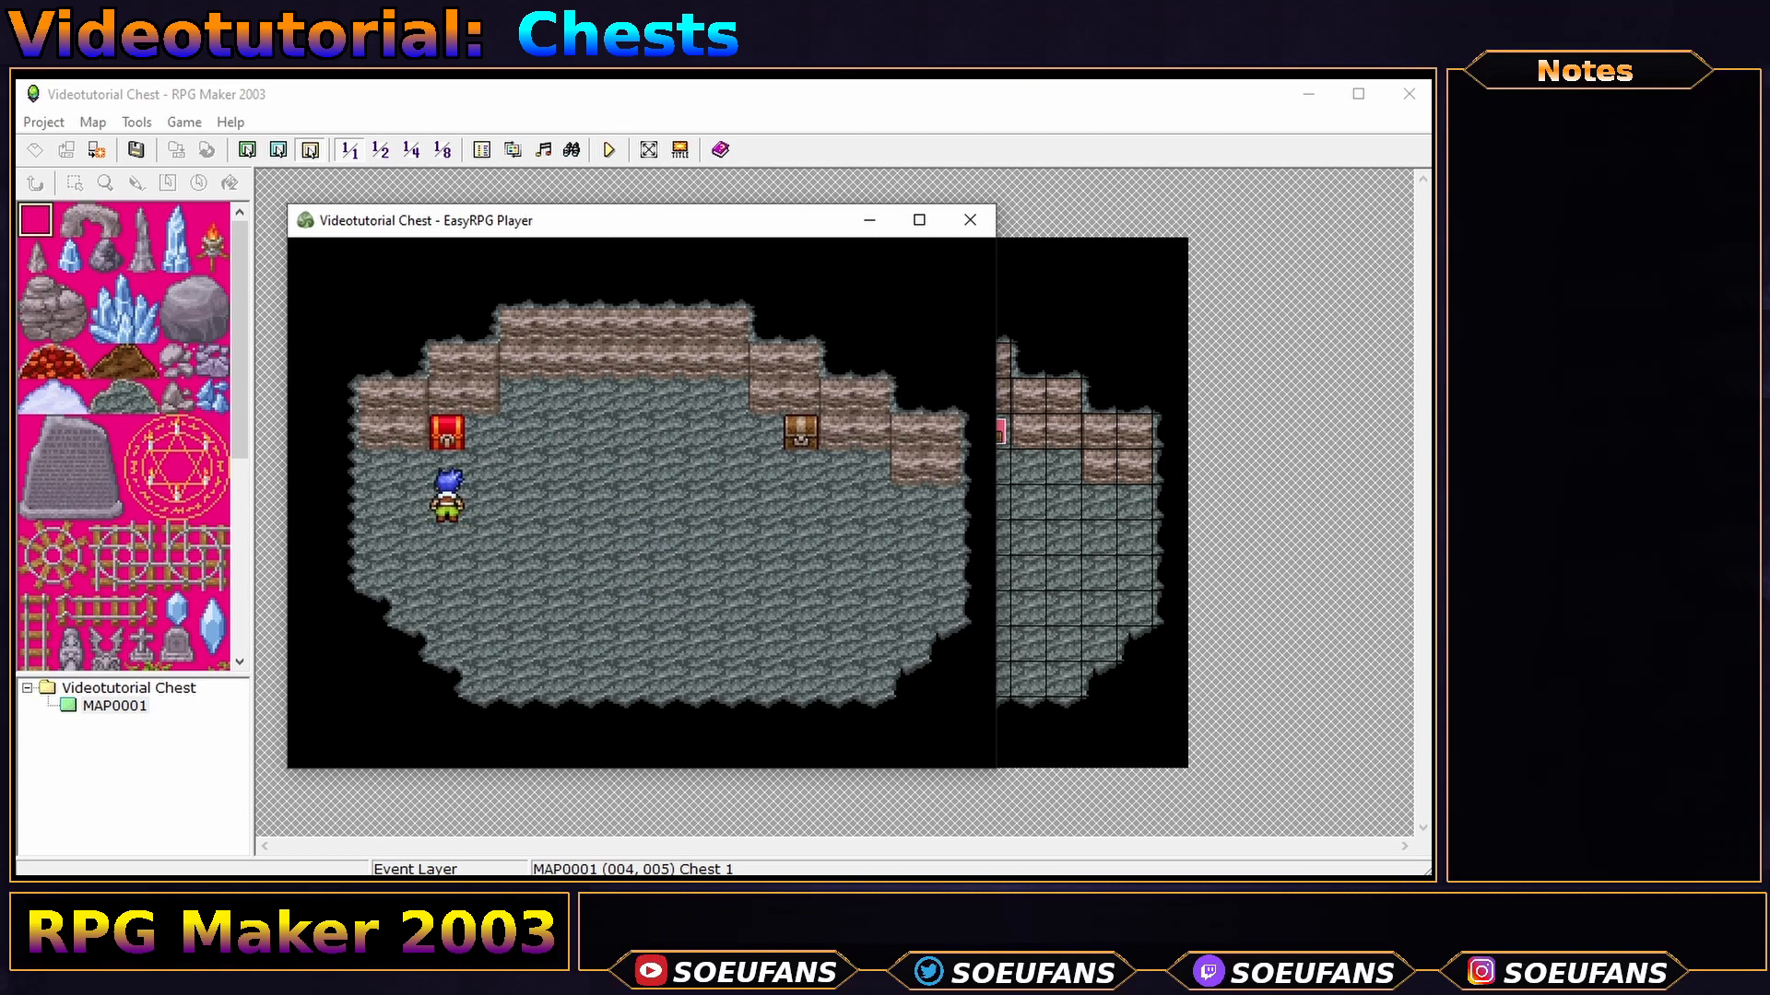
key(Up)
key(Return)
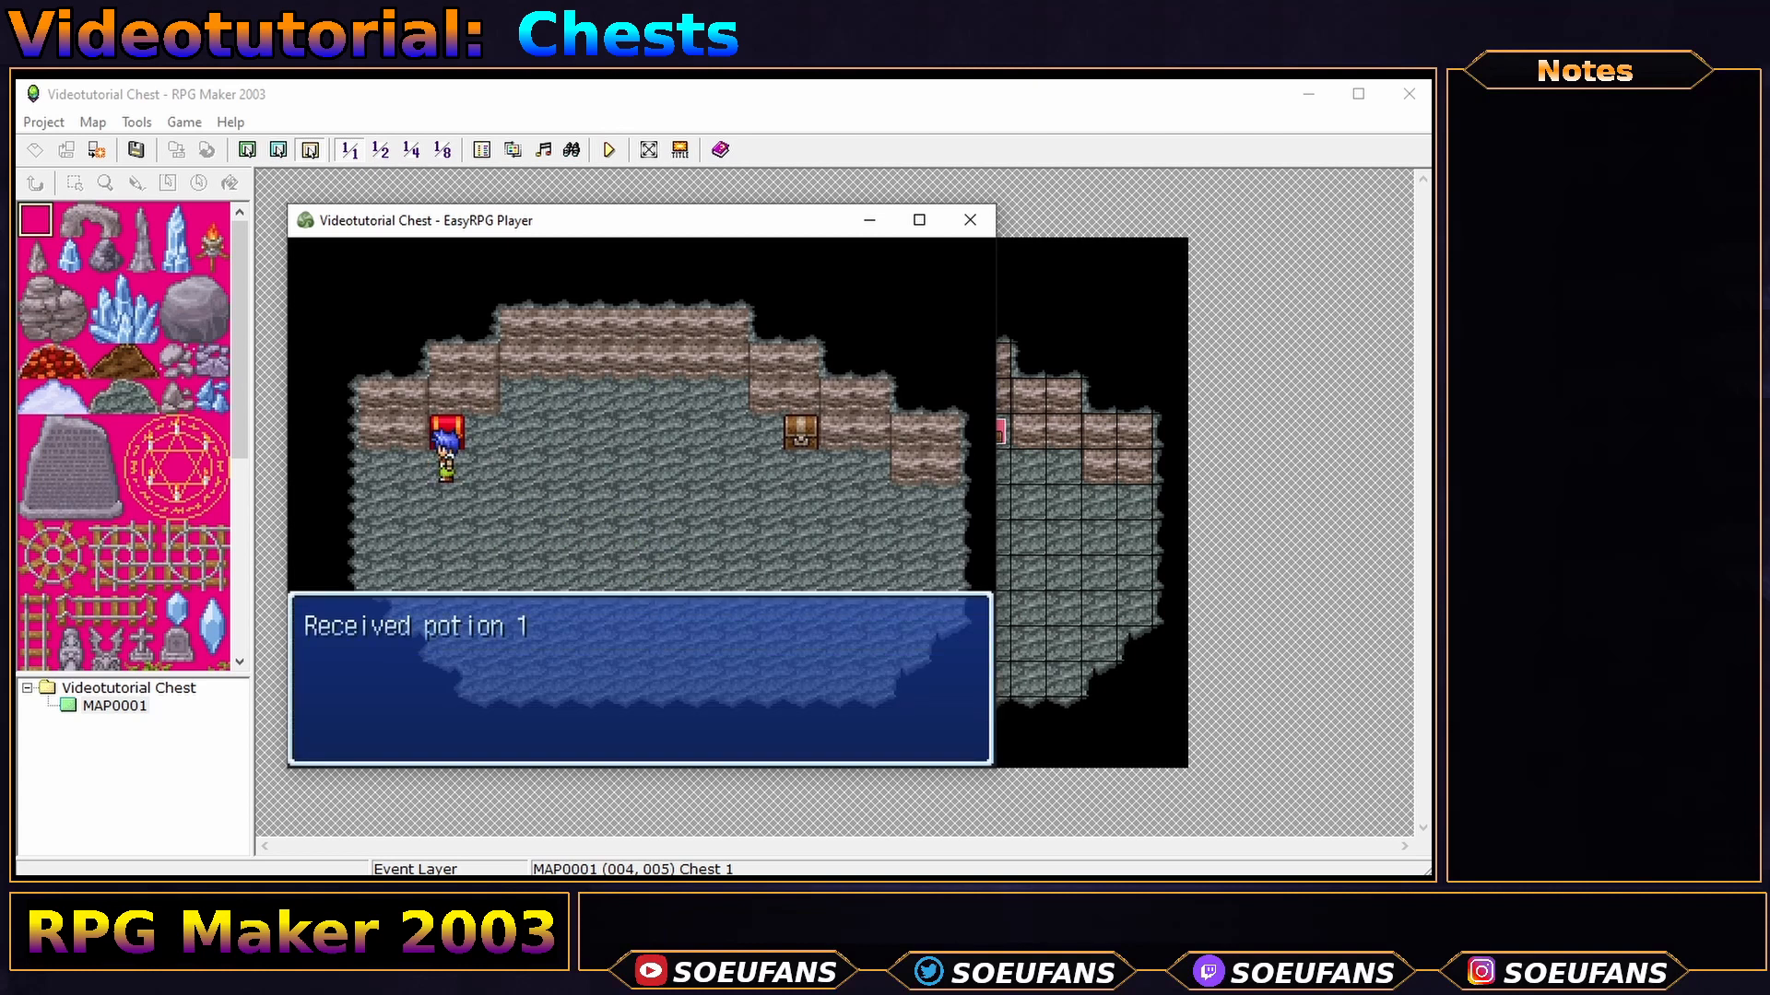
key(Return)
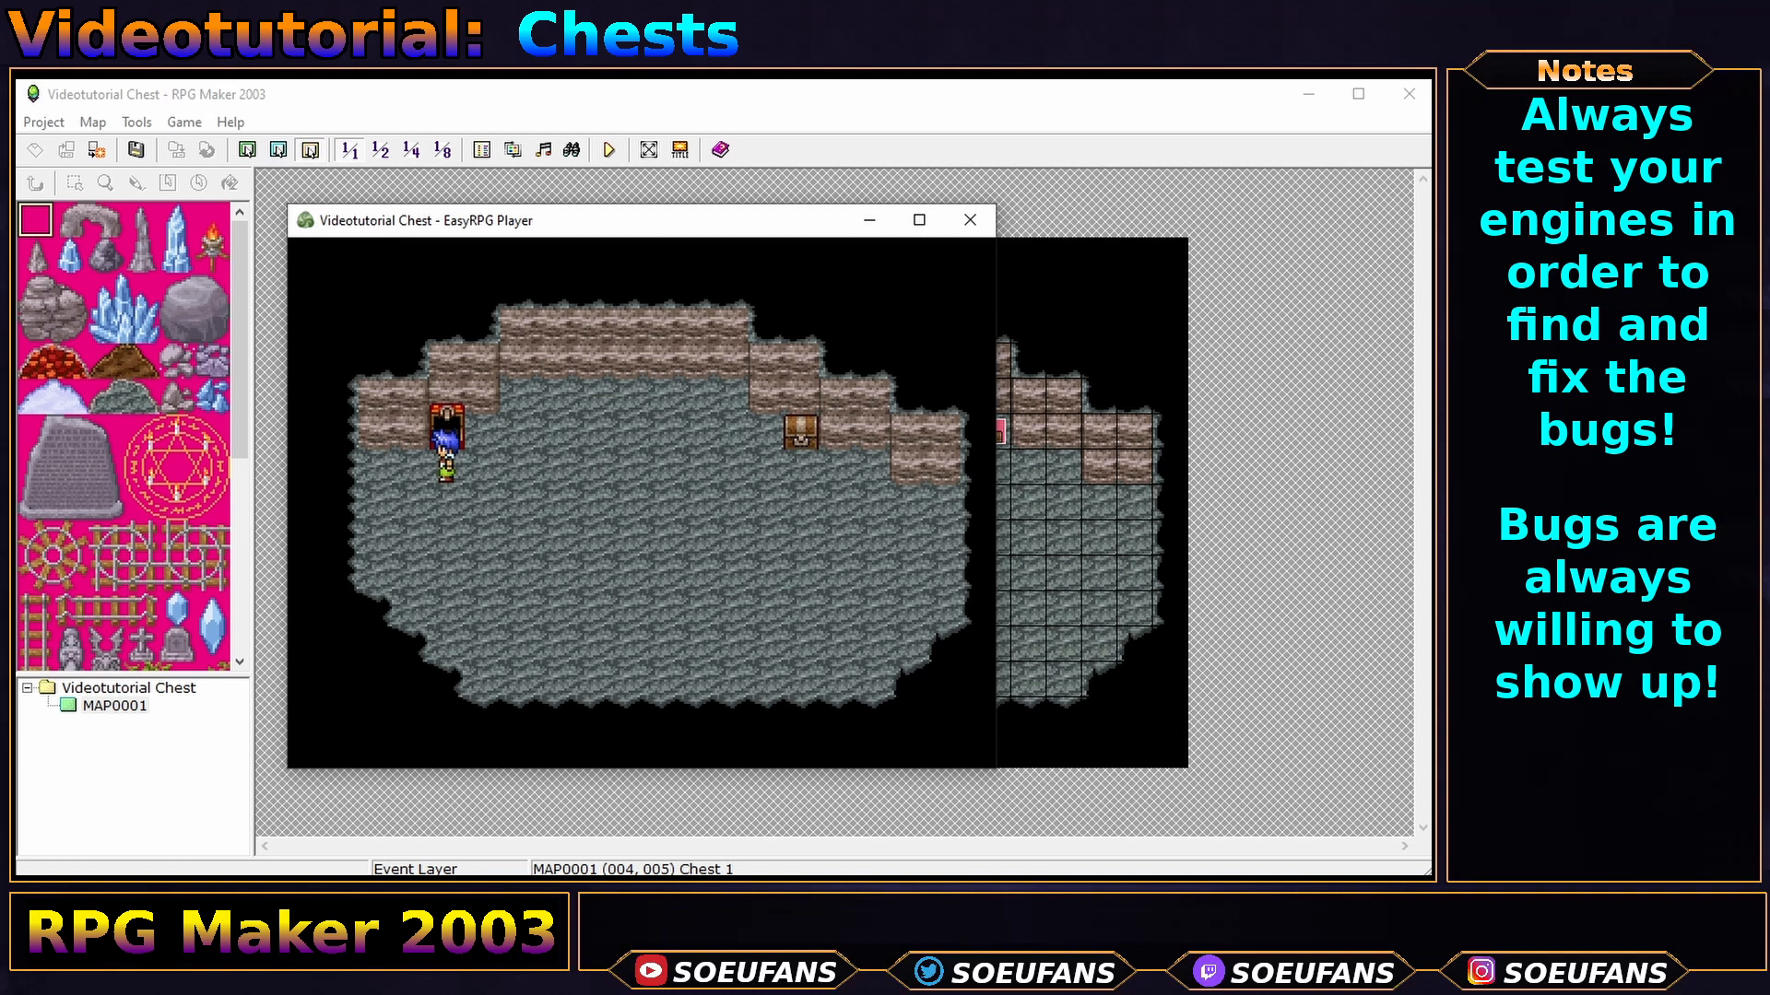
click(970, 219)
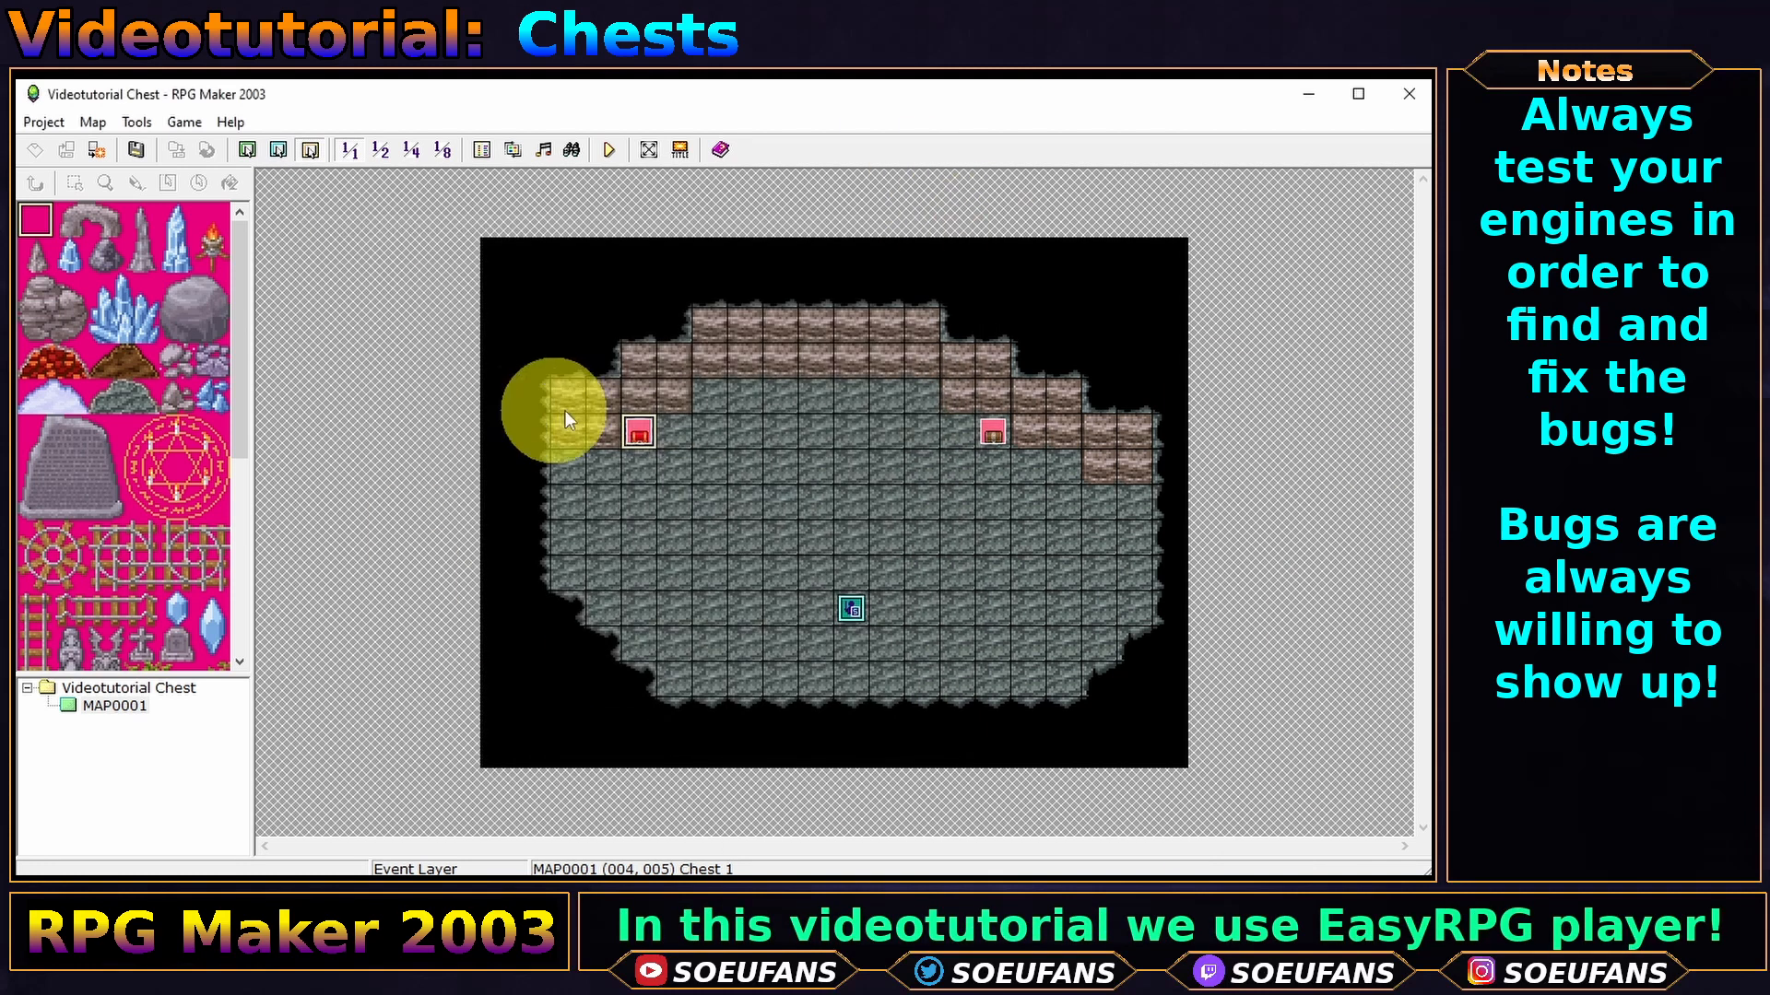
- Retarget Chest 1's move route from Player to This Event, save, and launch a playtest
double_click(639, 431)
double_click(755, 298)
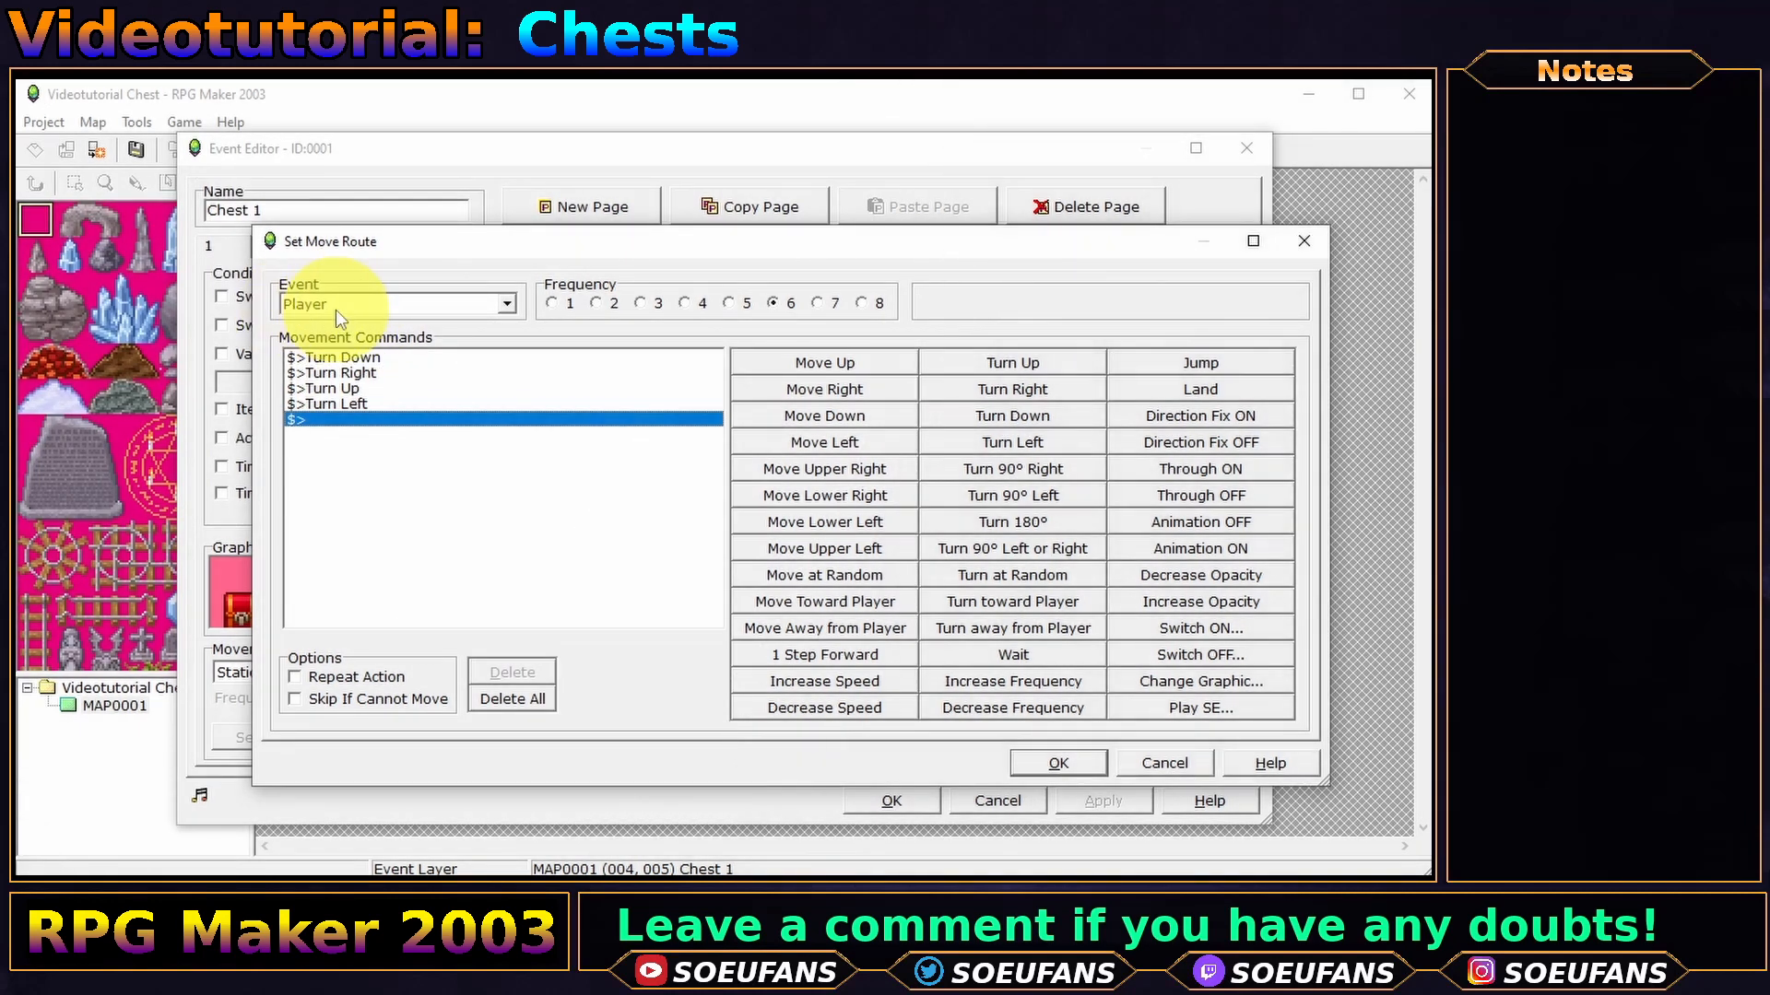
click(335, 310)
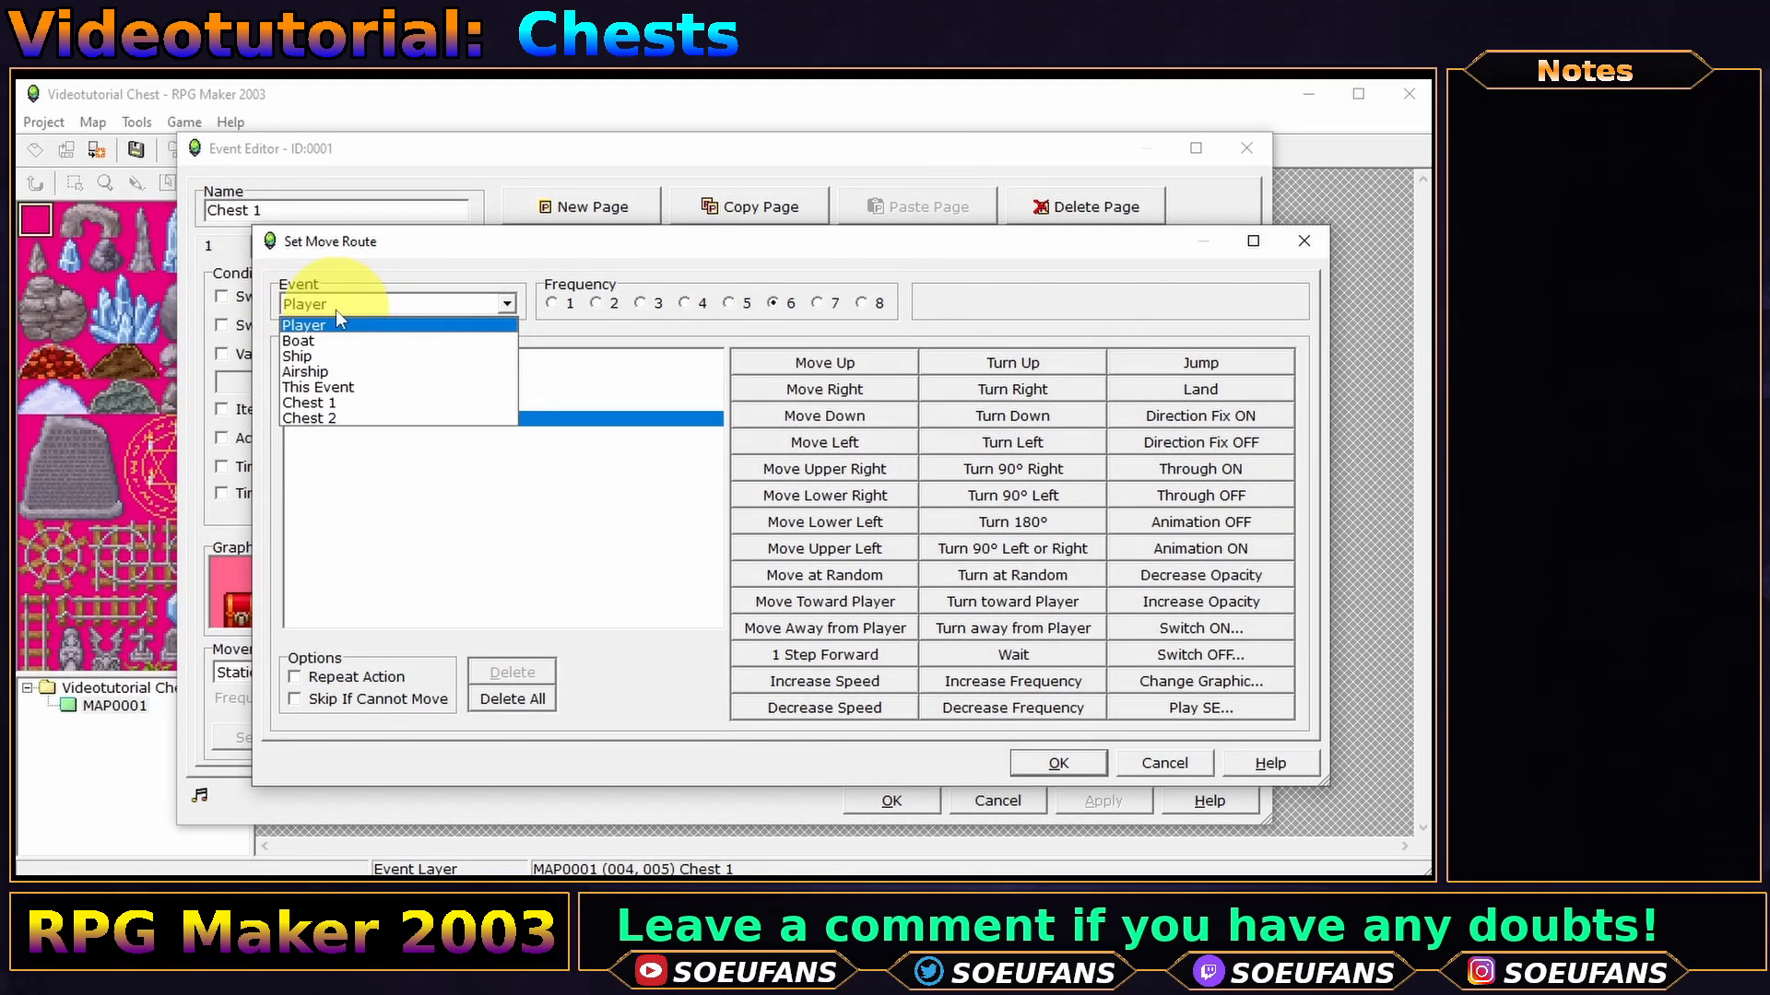
click(332, 391)
click(1034, 763)
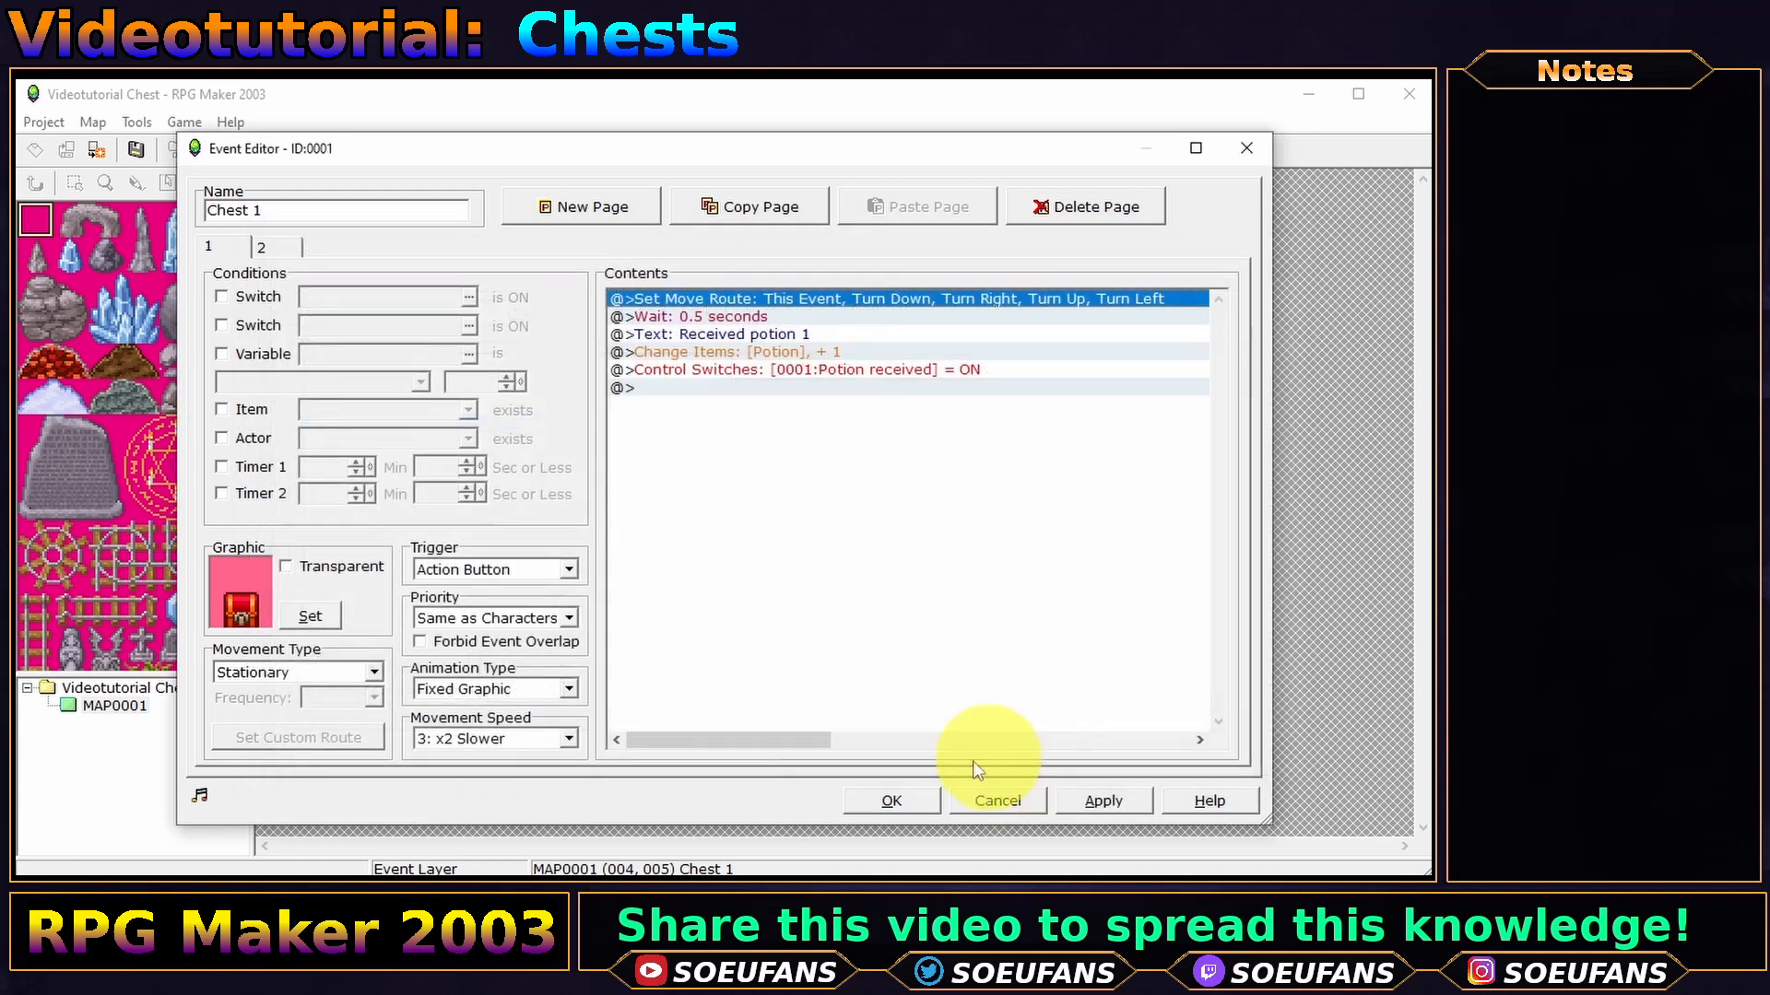
click(891, 801)
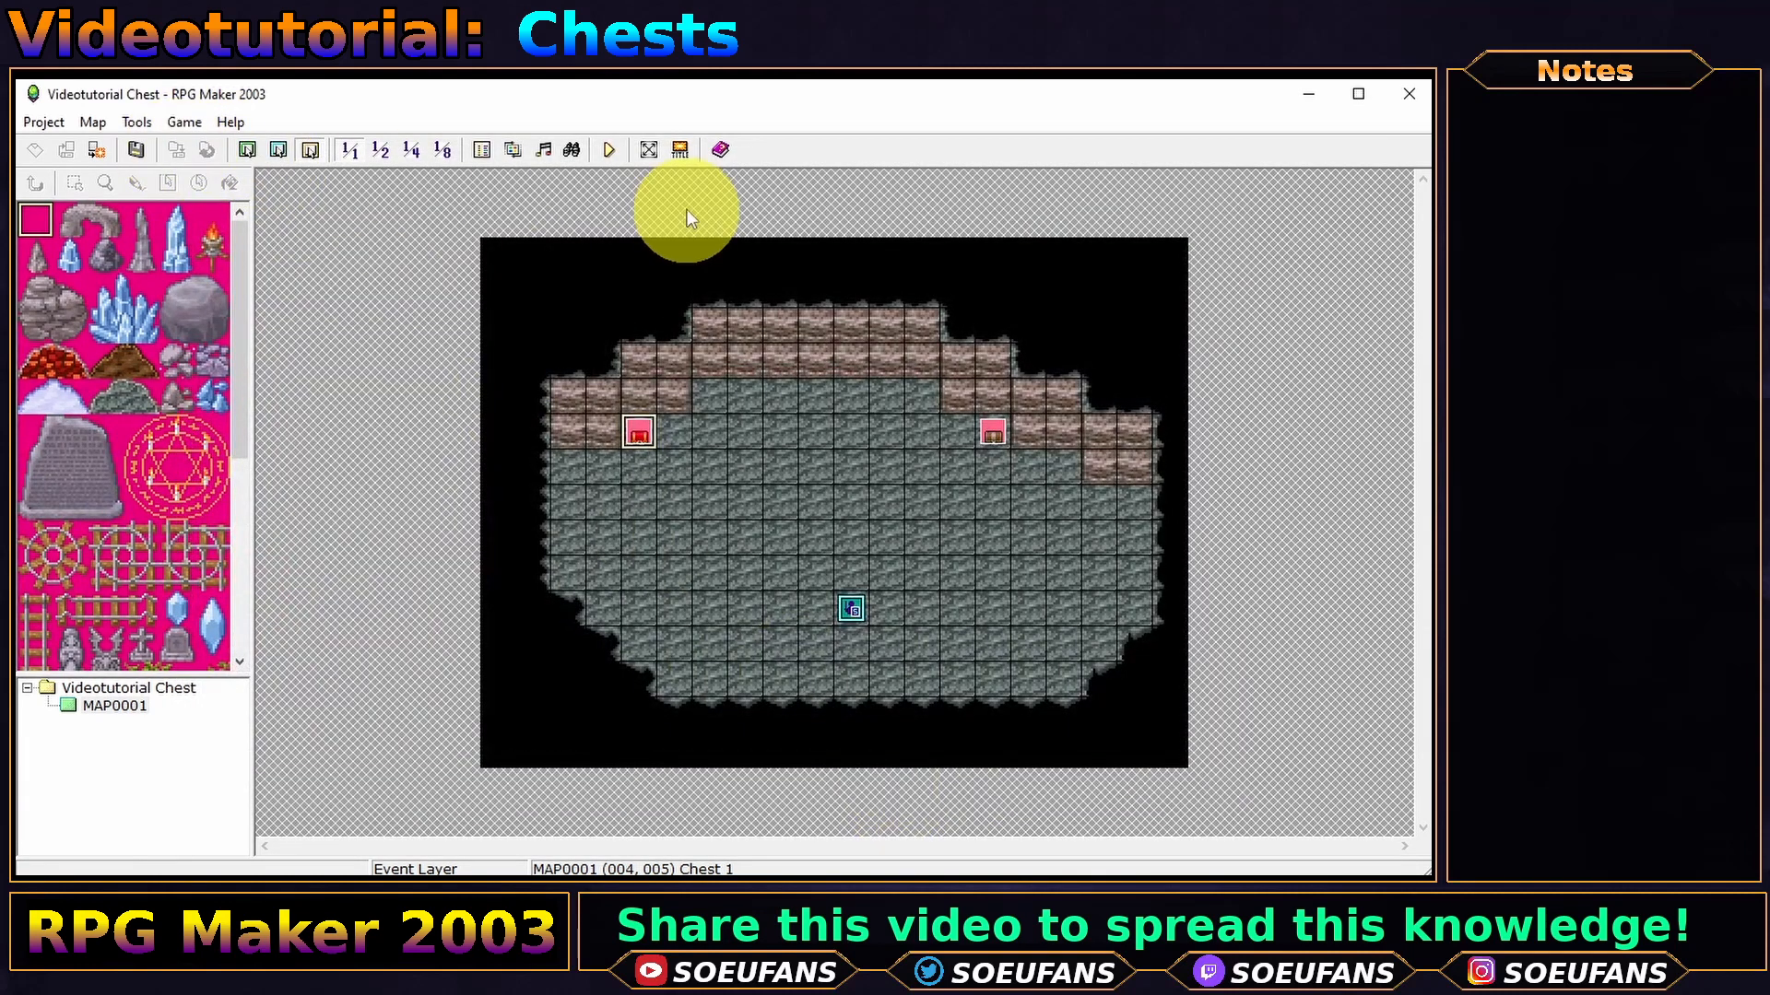
click(612, 152)
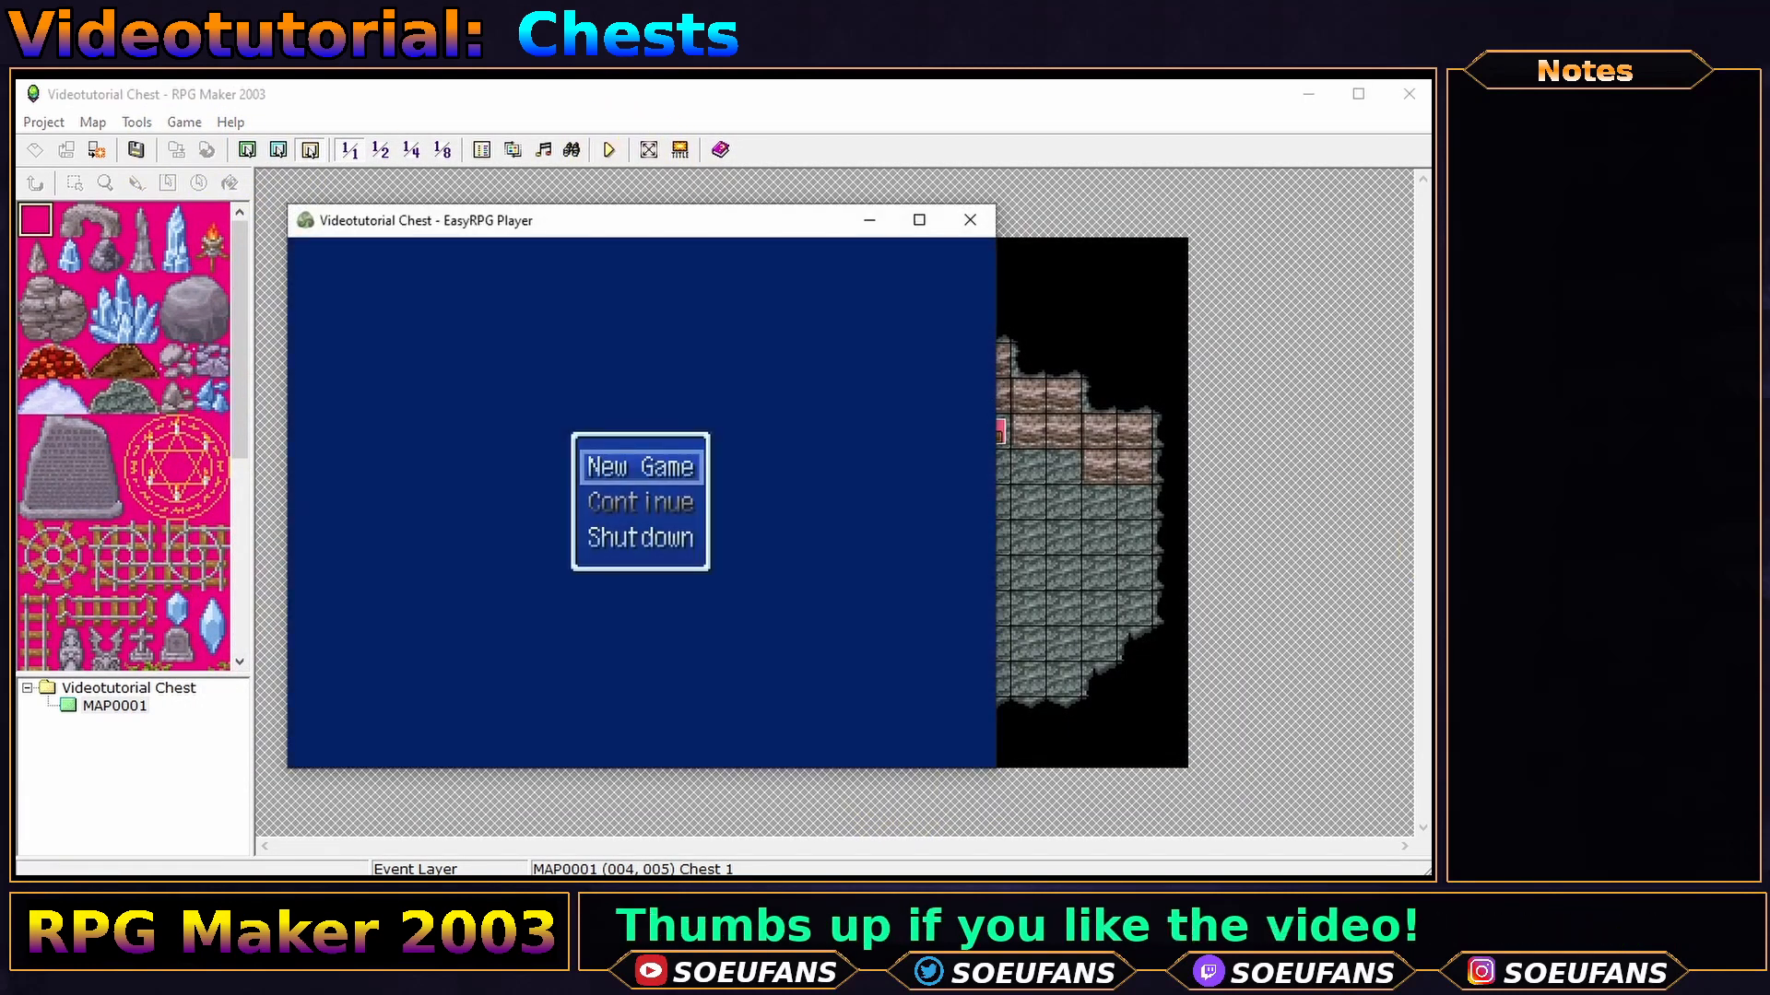
- Start a new game and open the red chest to get 'Received potion 1'
key(Return)
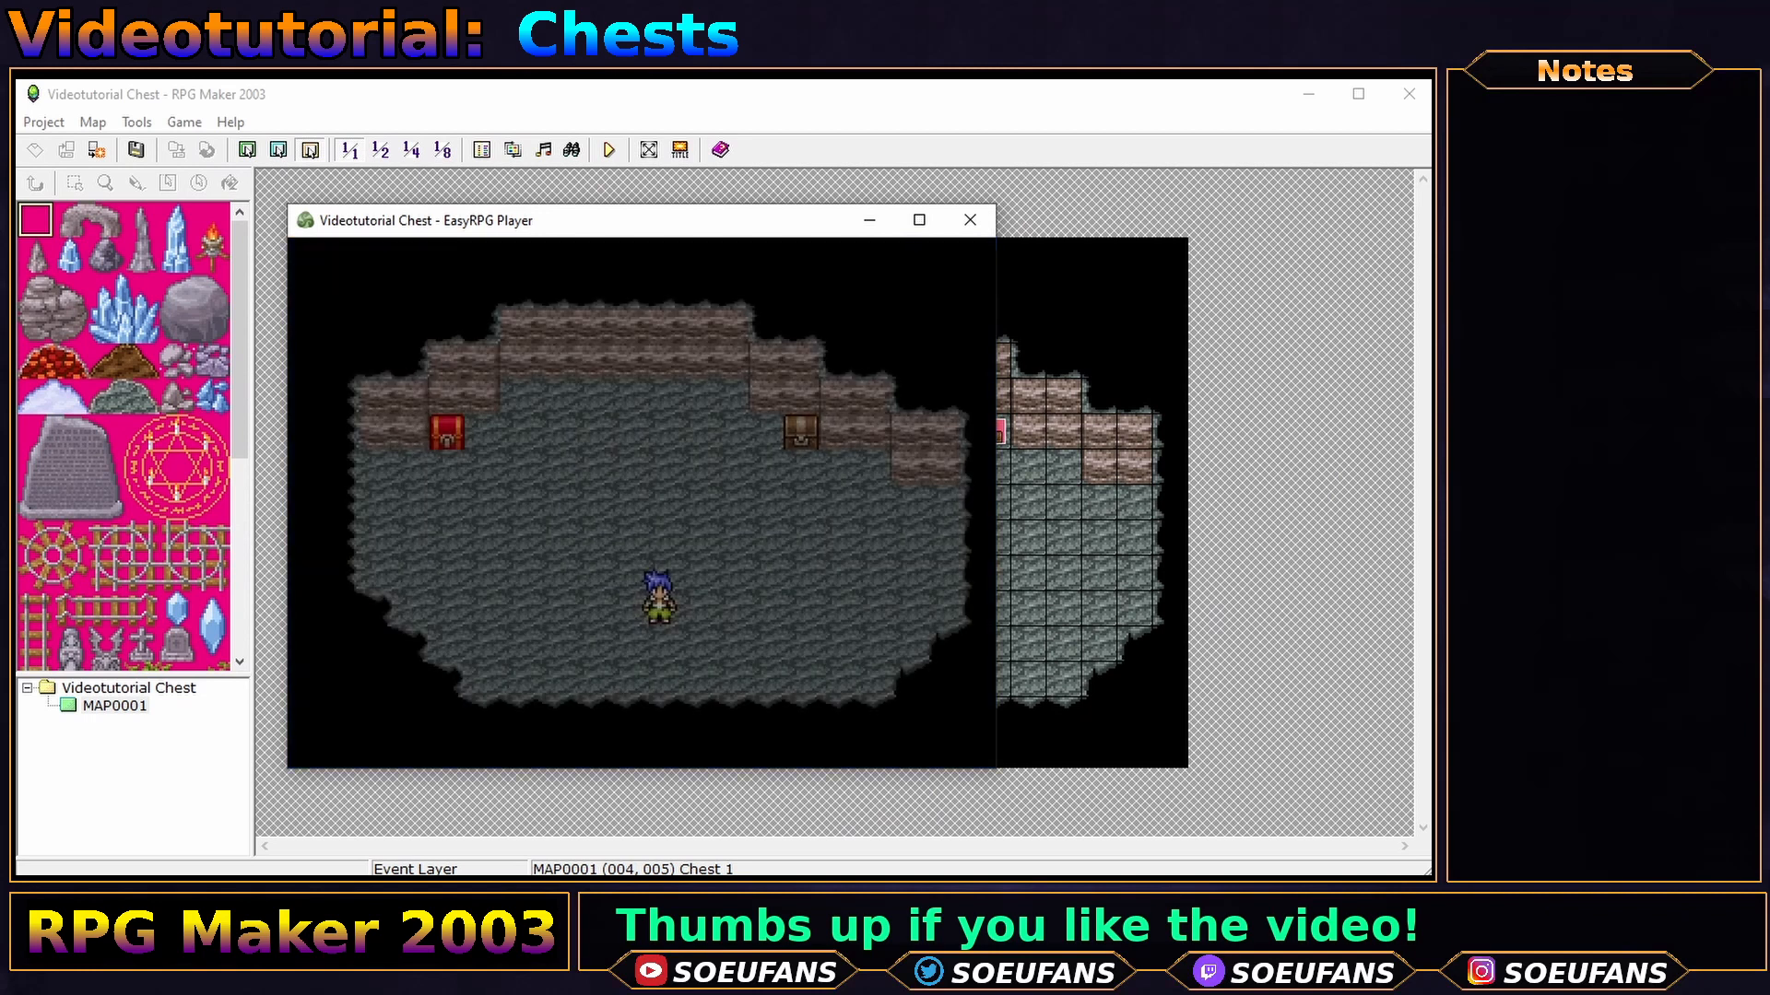
key(Up)
key(Left)
key(Up)
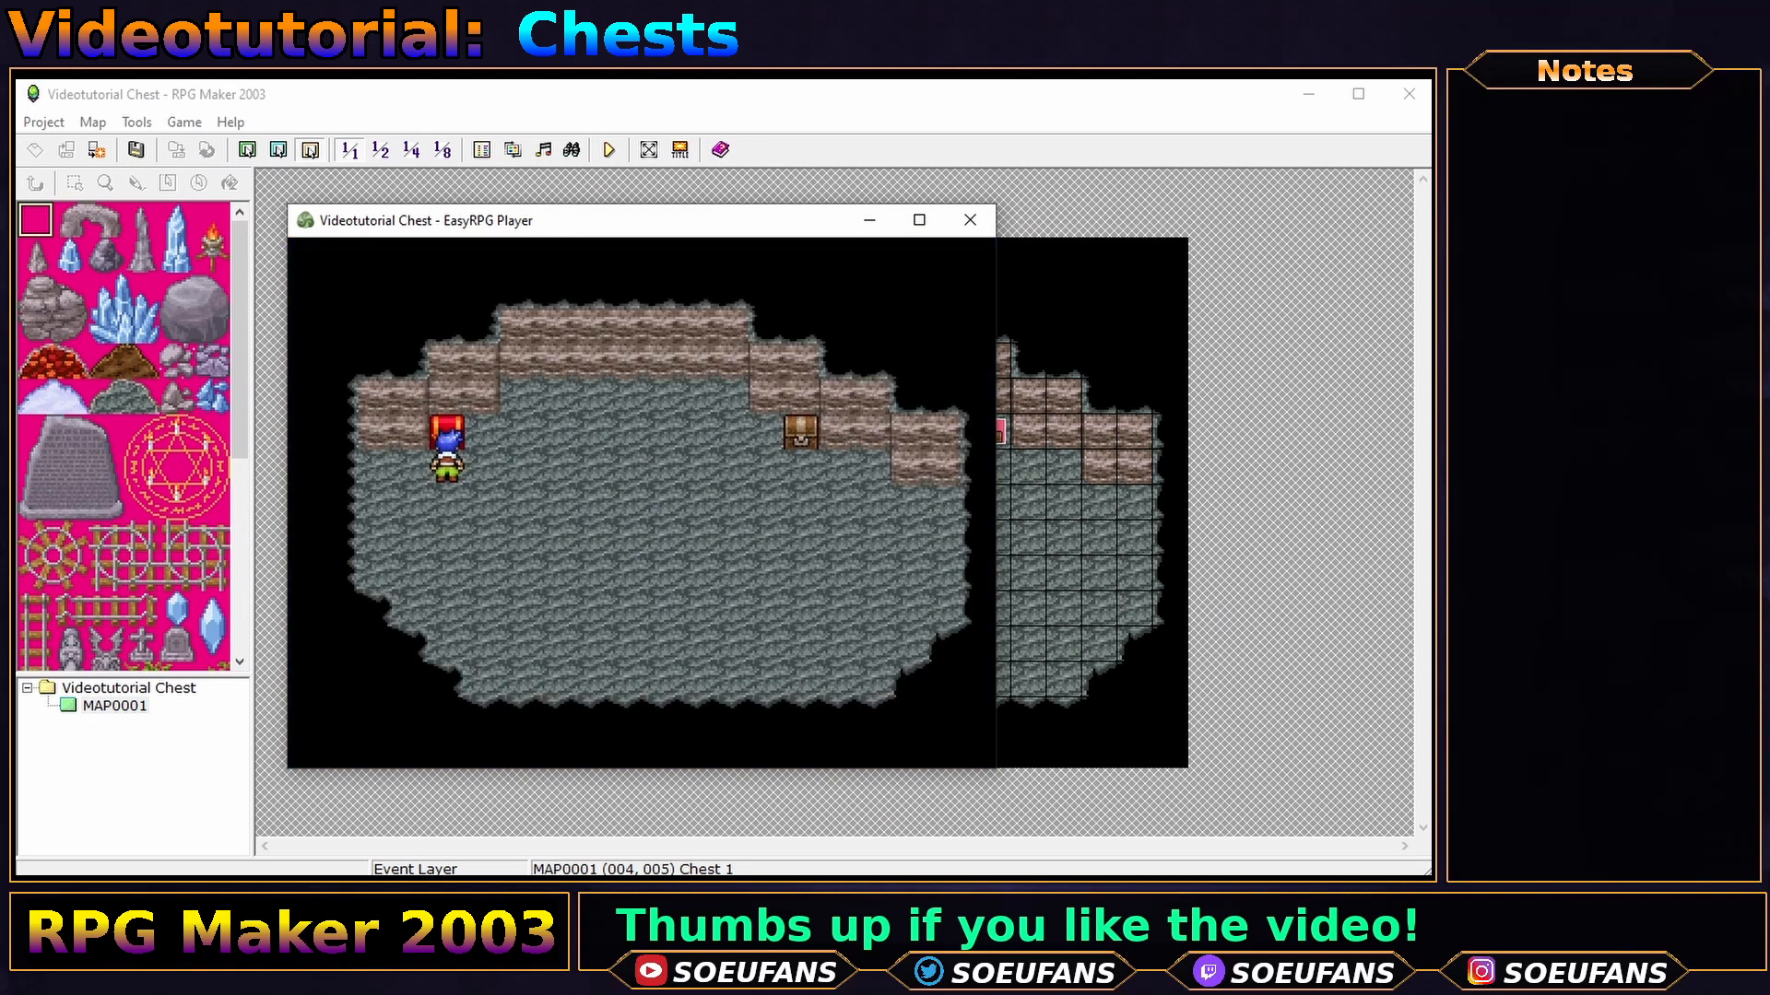
key(Return)
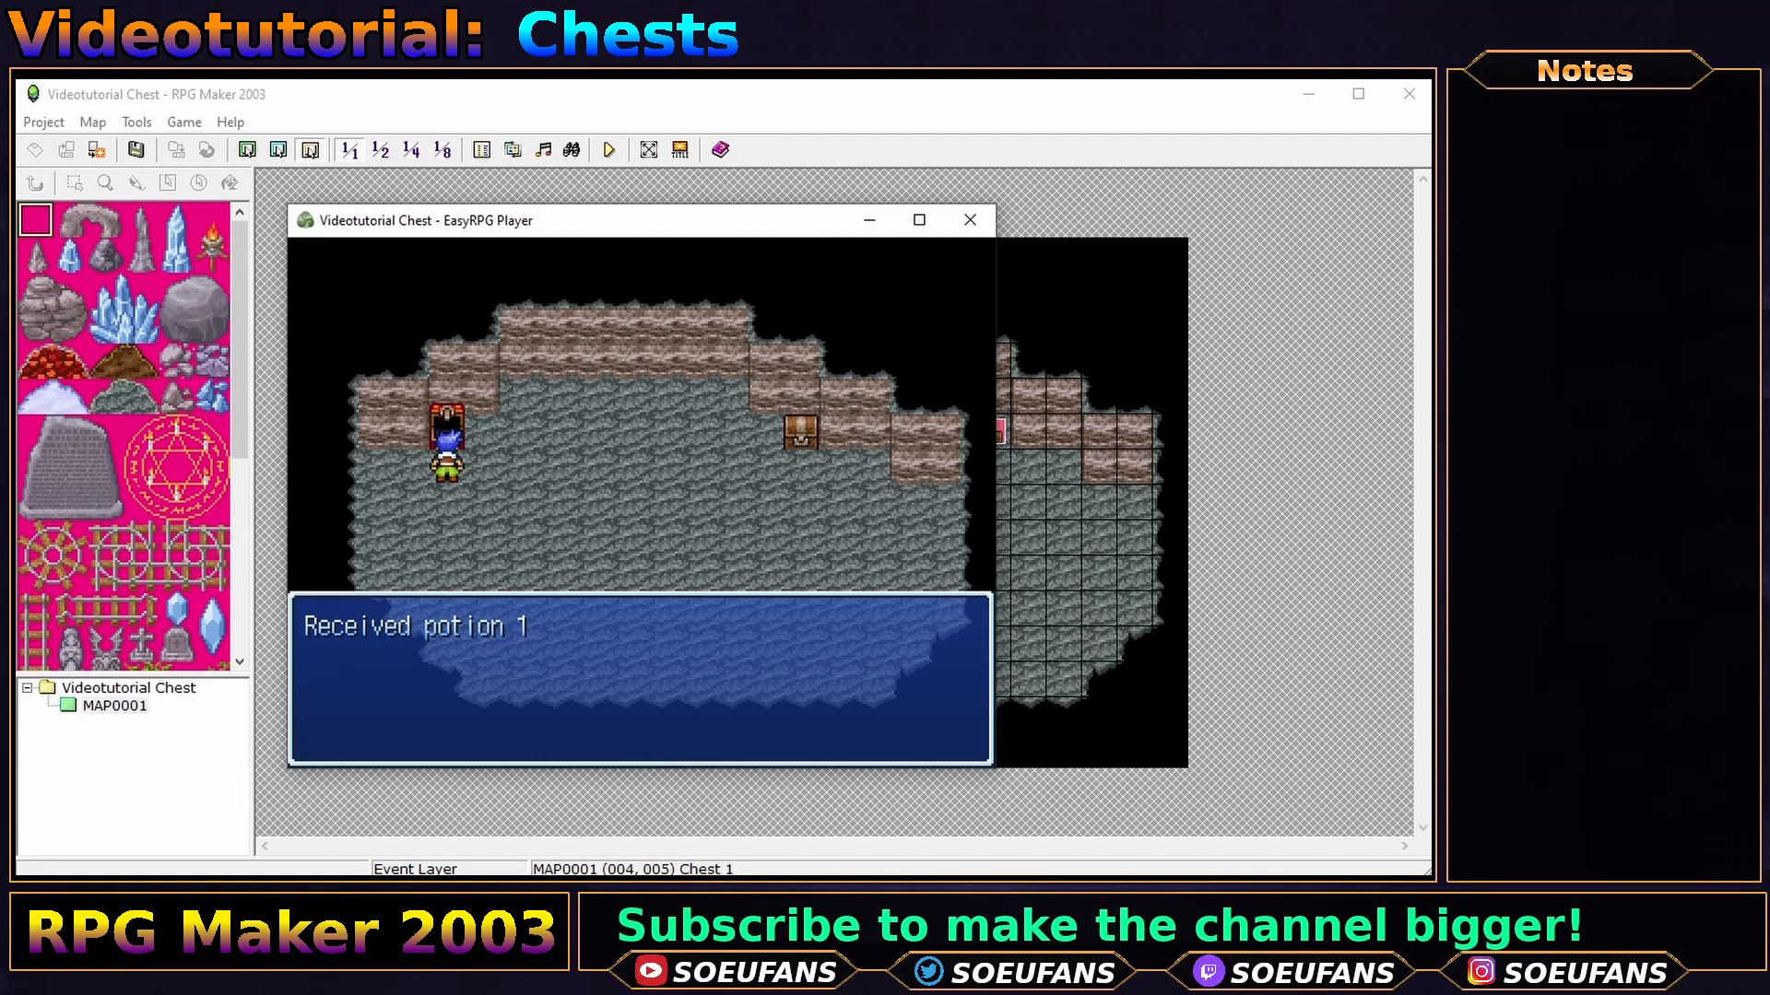
key(Return)
- Check the opened chest again to see 'Empty!', then close the test game
key(Right)
key(Right)
key(Up)
key(Left)
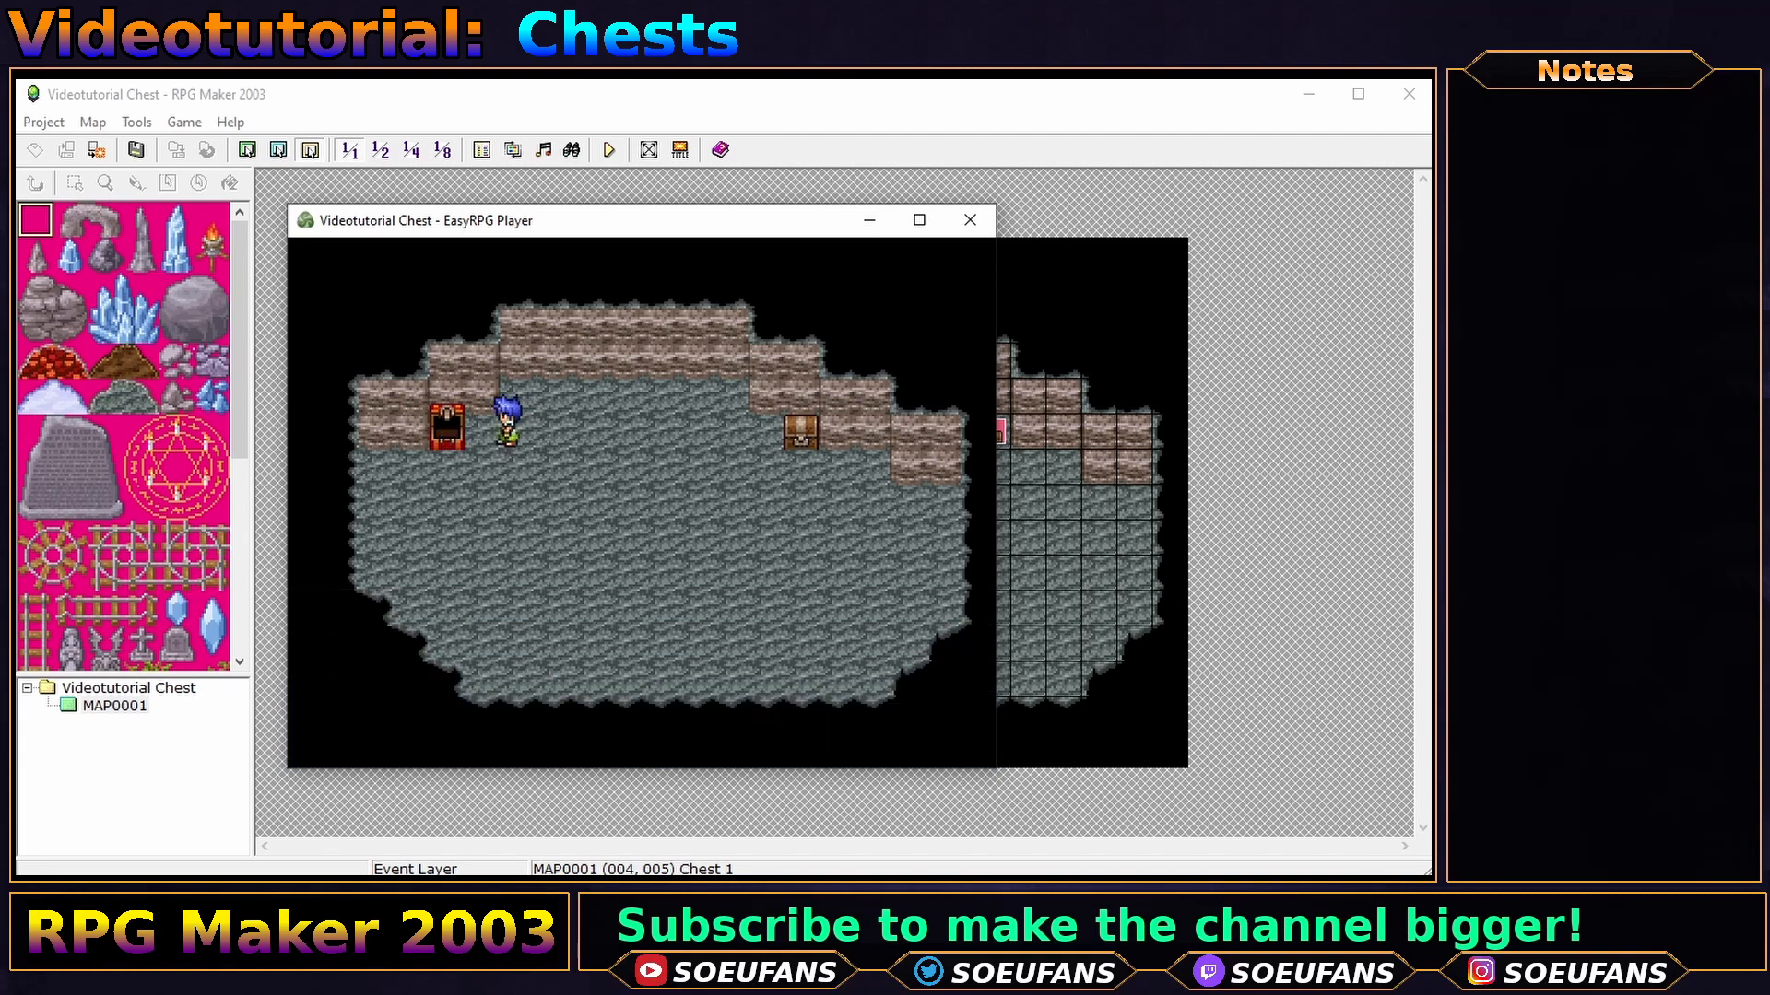
key(Return)
key(Return)
key(Down)
key(Left)
key(Up)
key(Return)
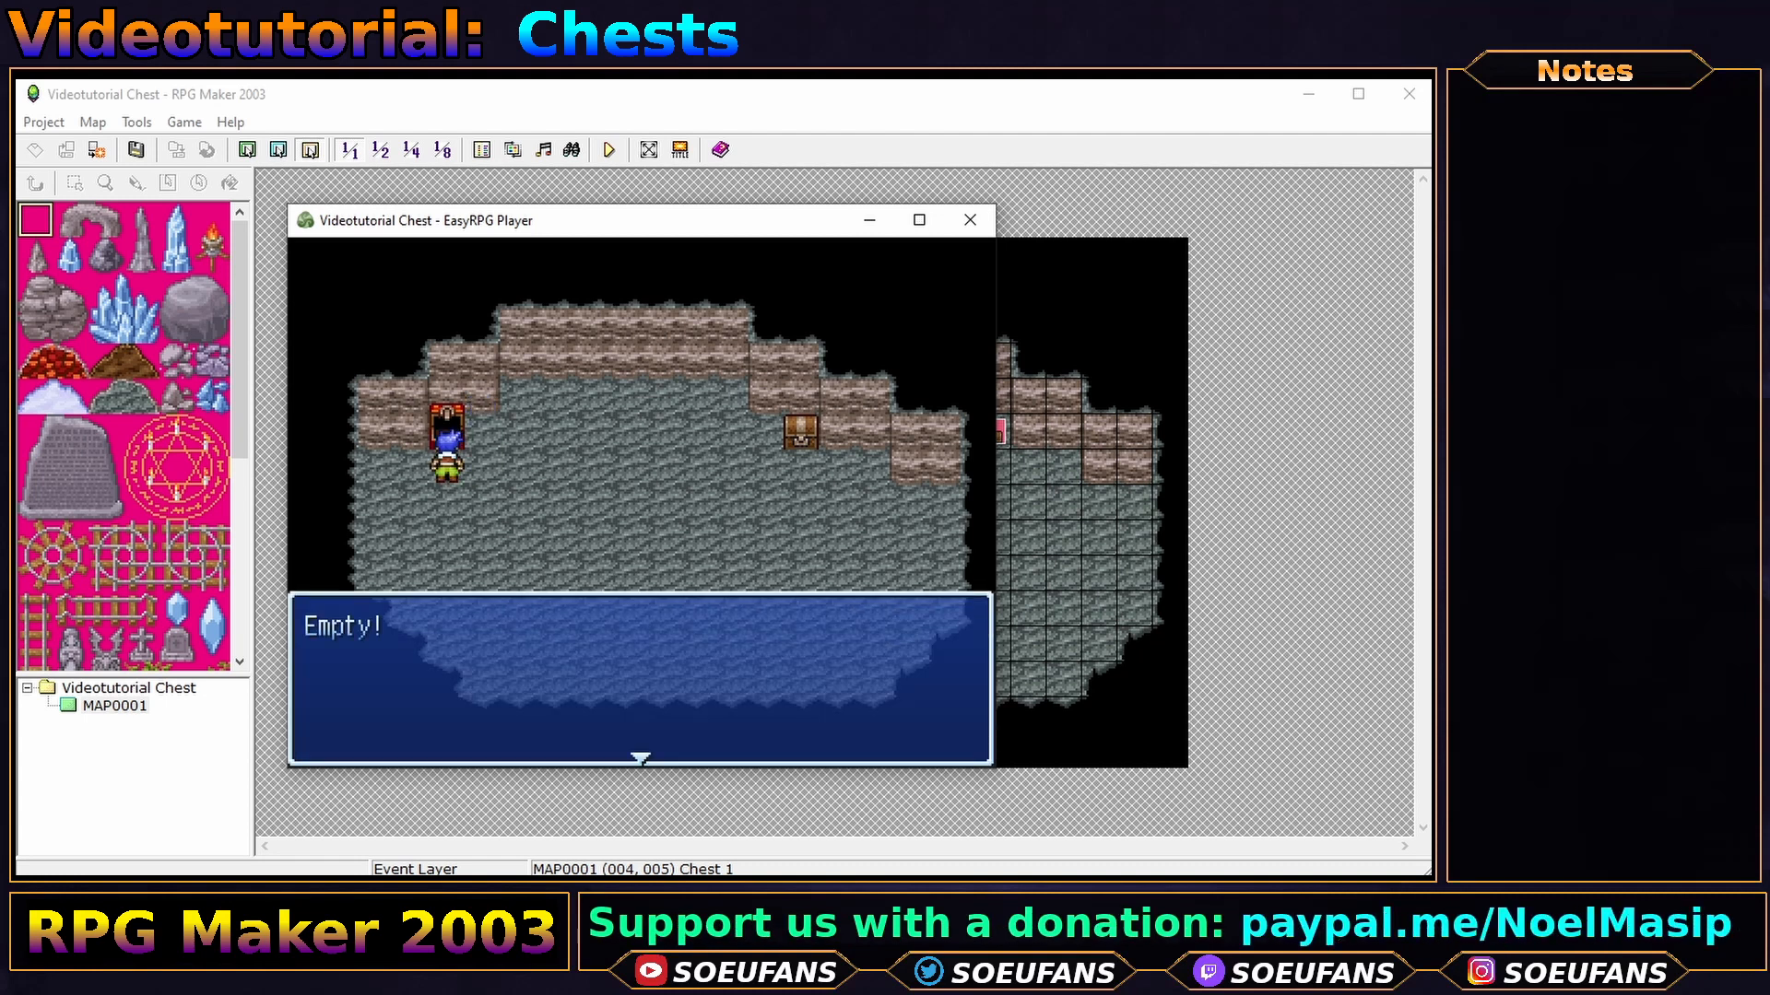
key(Return)
key(Right)
key(Up)
key(Left)
key(Return)
key(Return)
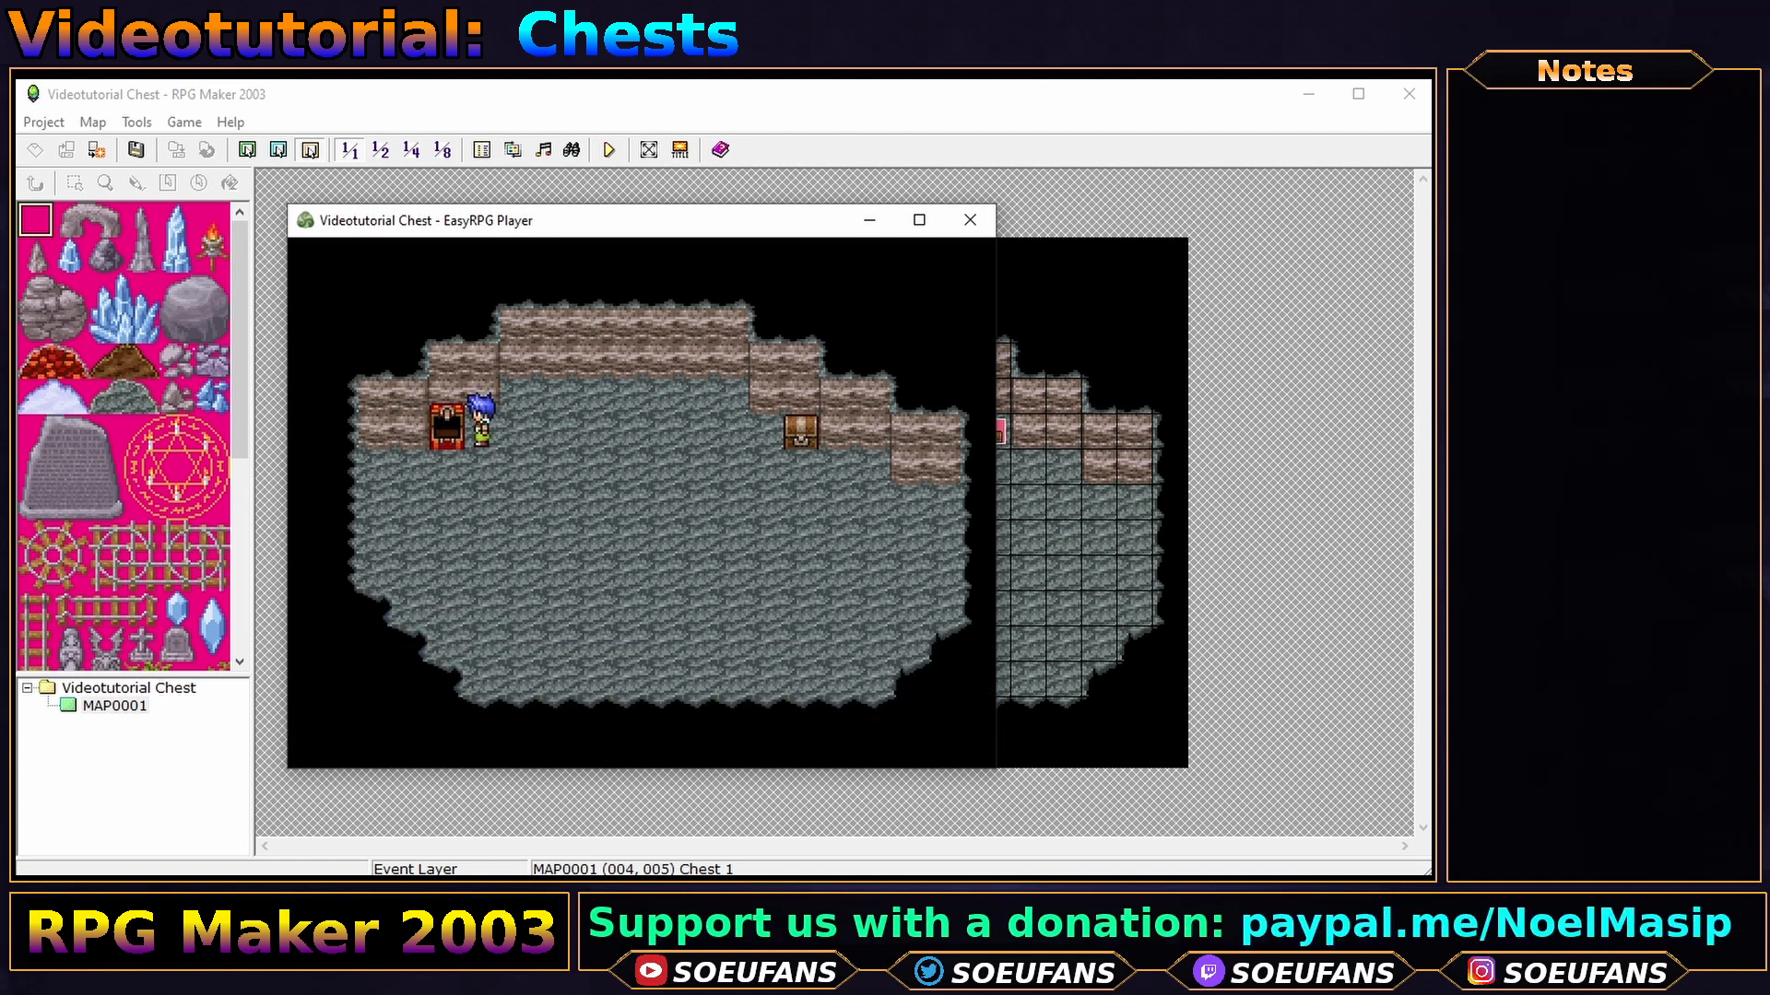
key(alt+F4)
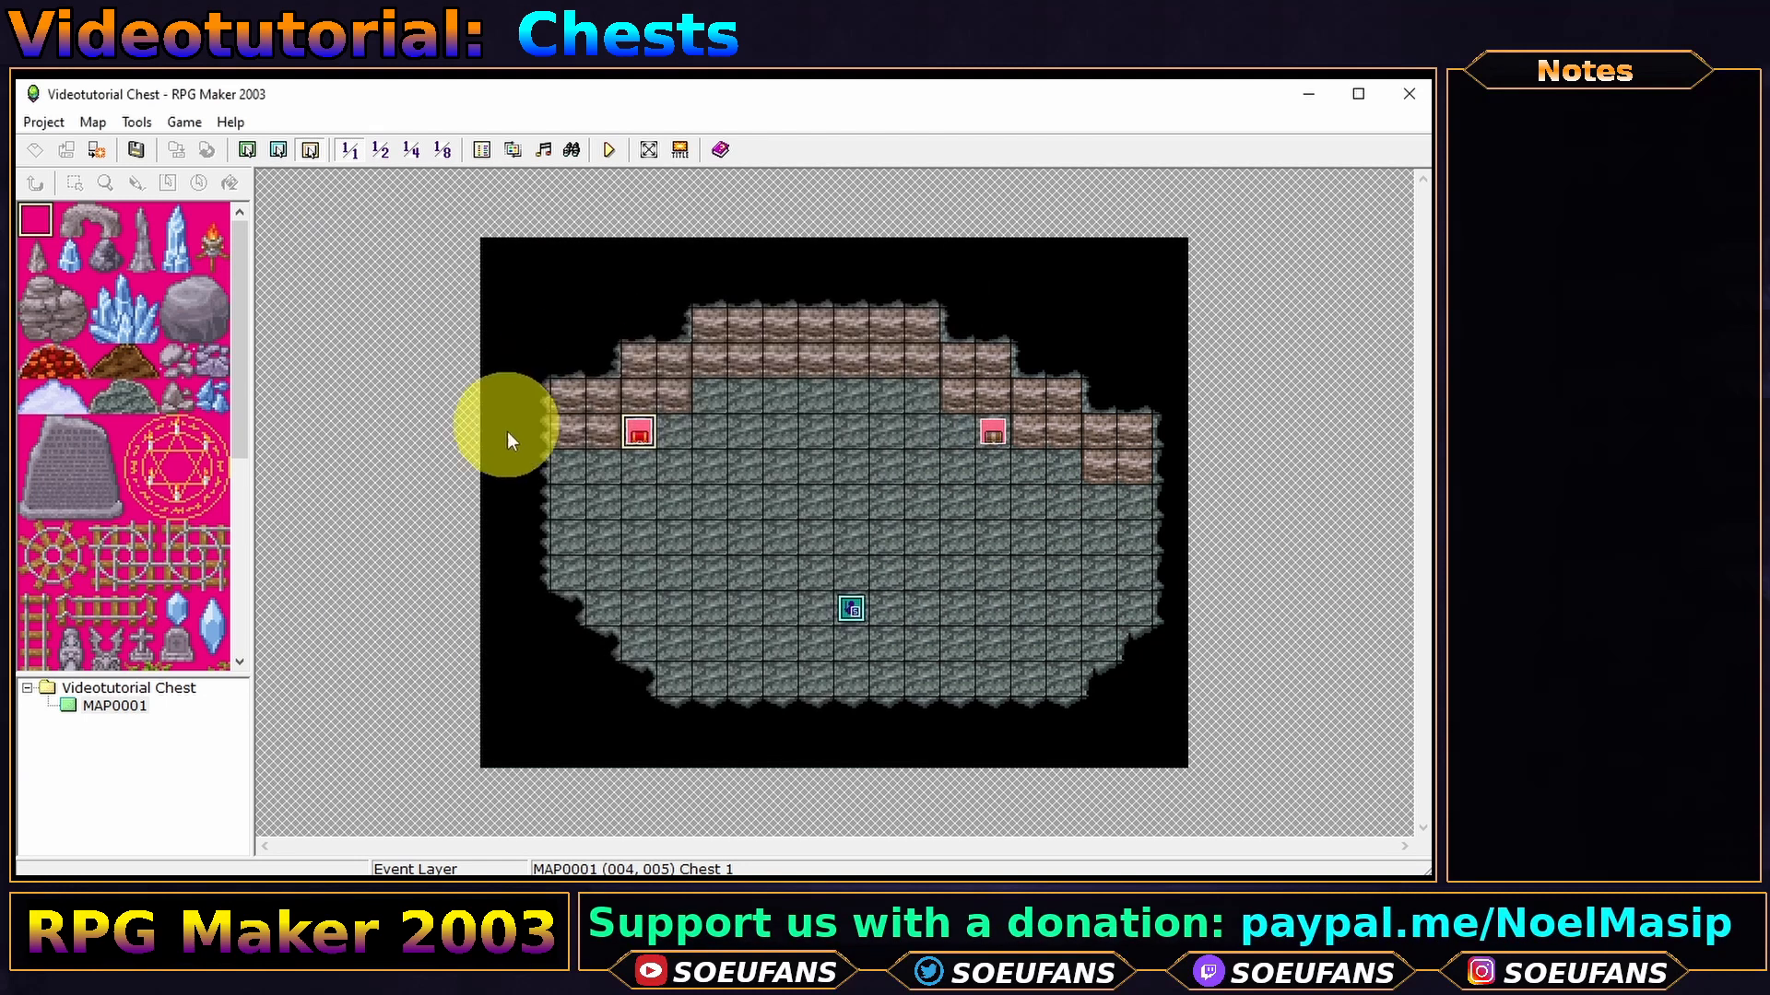
- Set Chest 1's animation type to Standing Animation
double_click(639, 433)
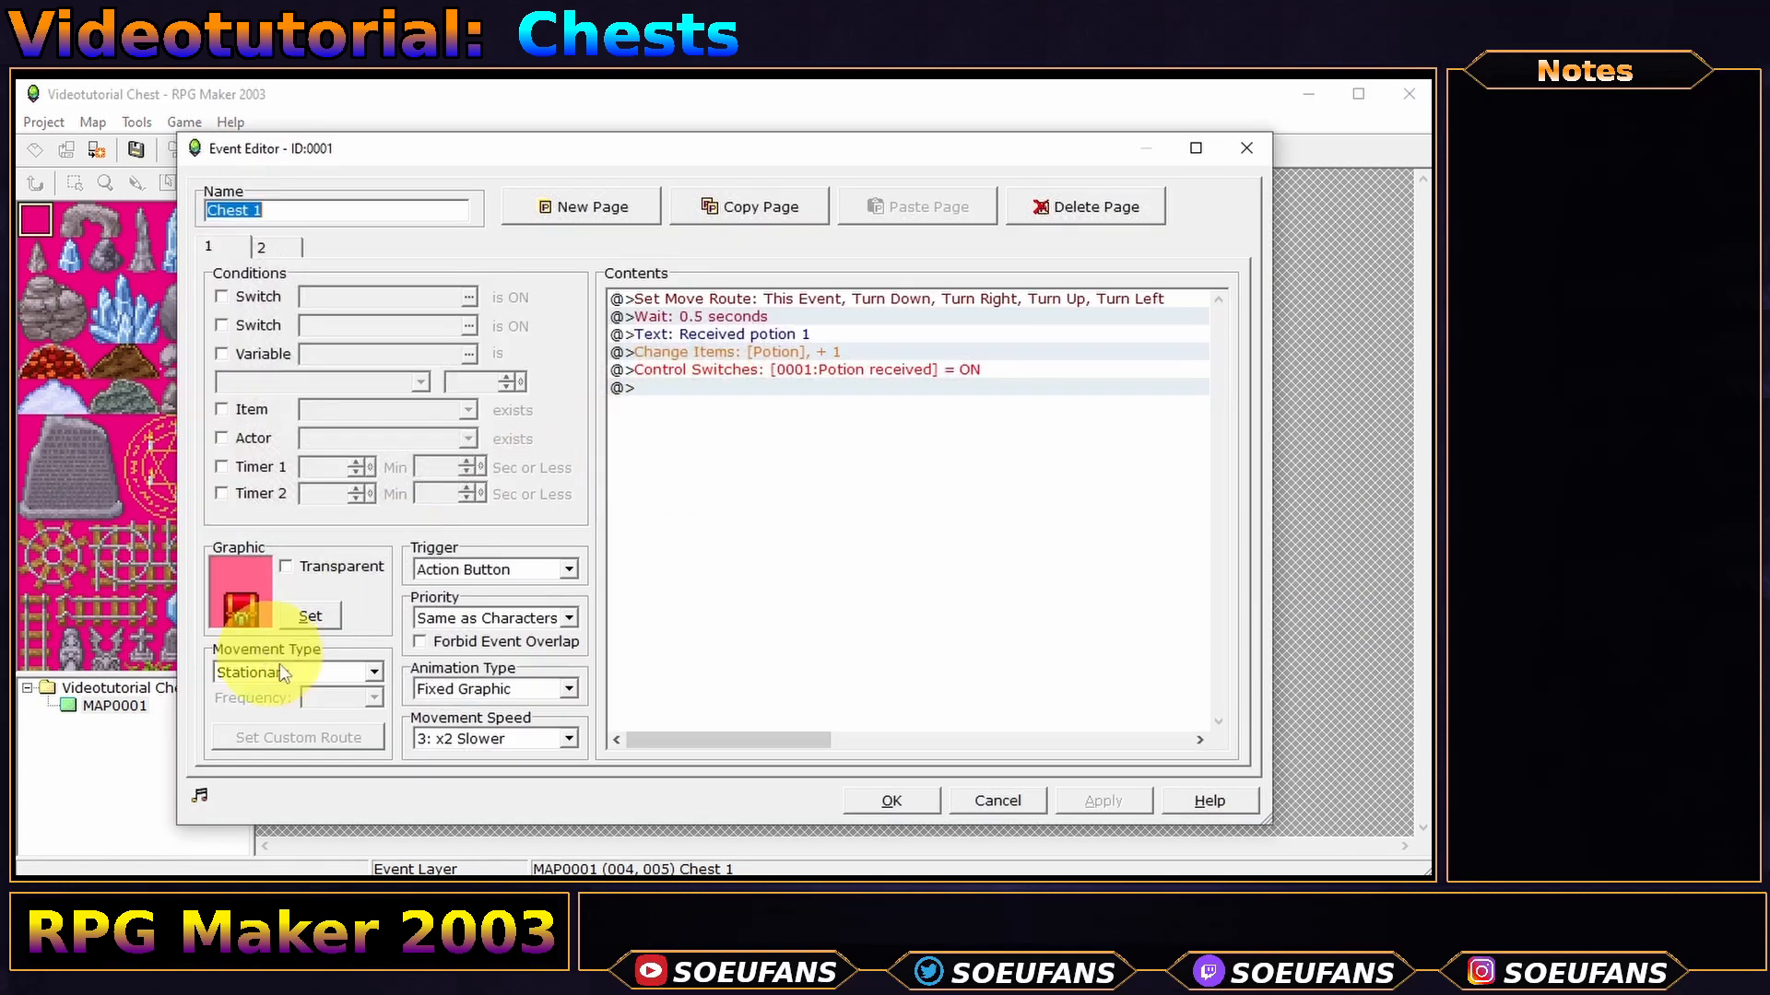
click(496, 688)
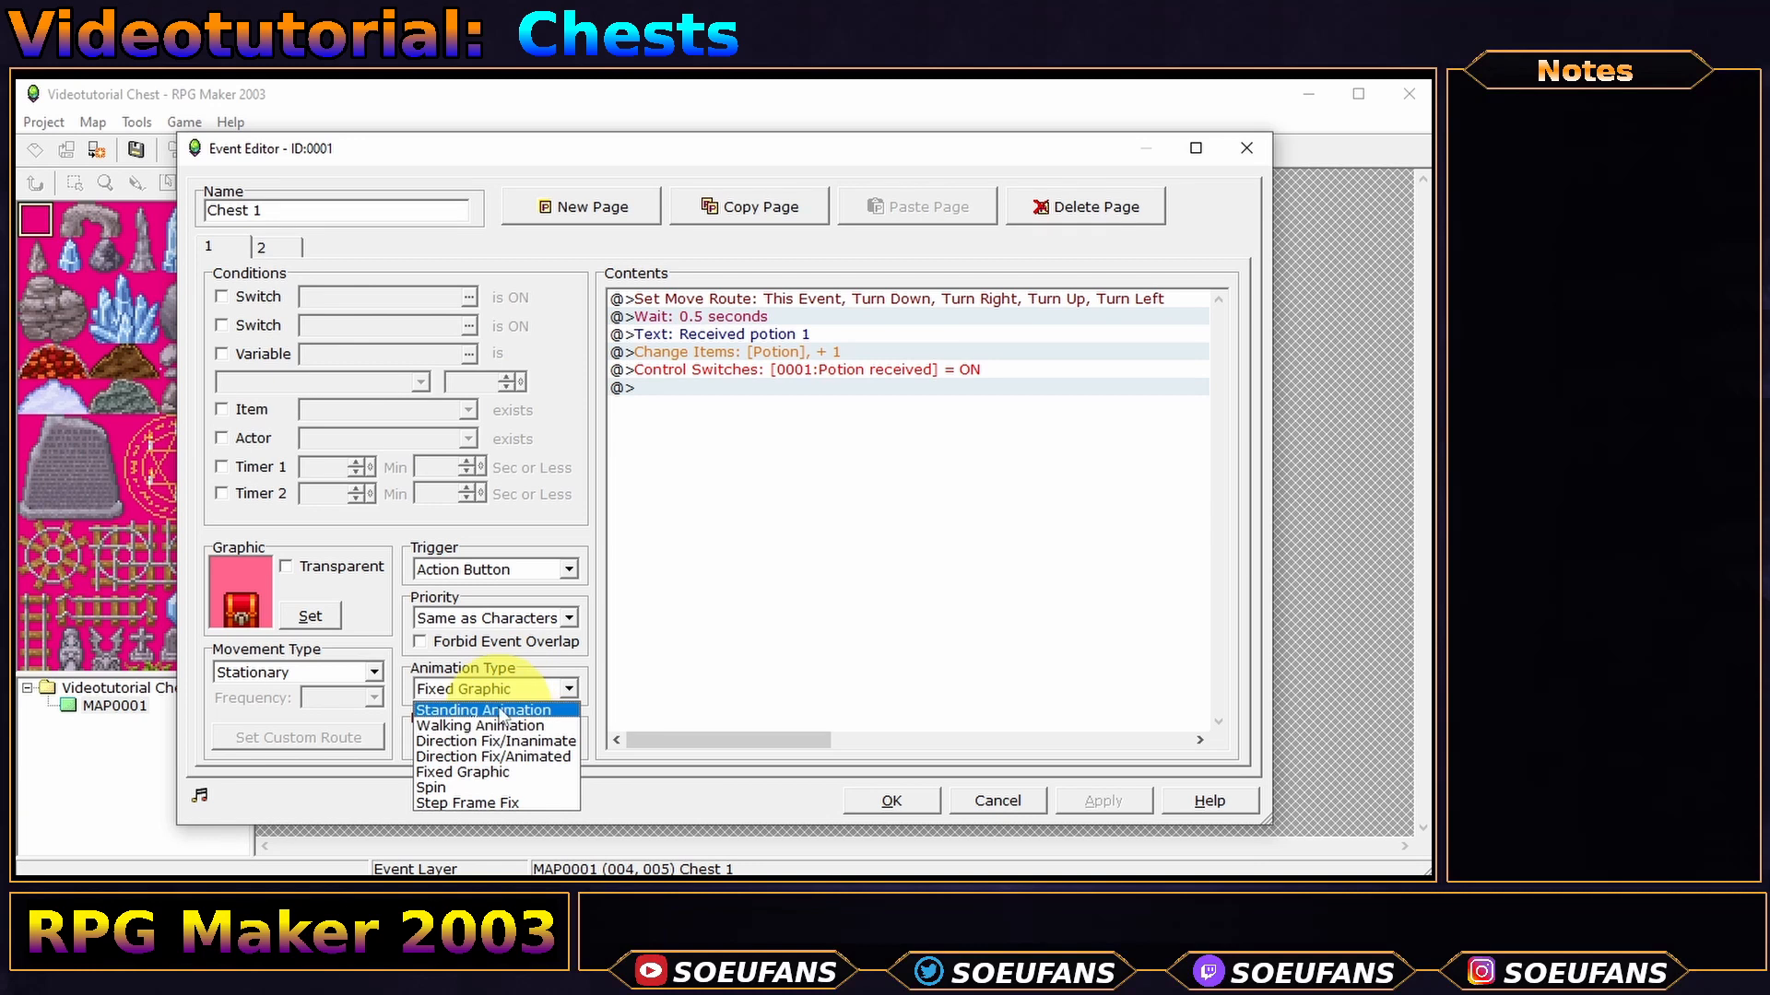
click(489, 710)
click(888, 800)
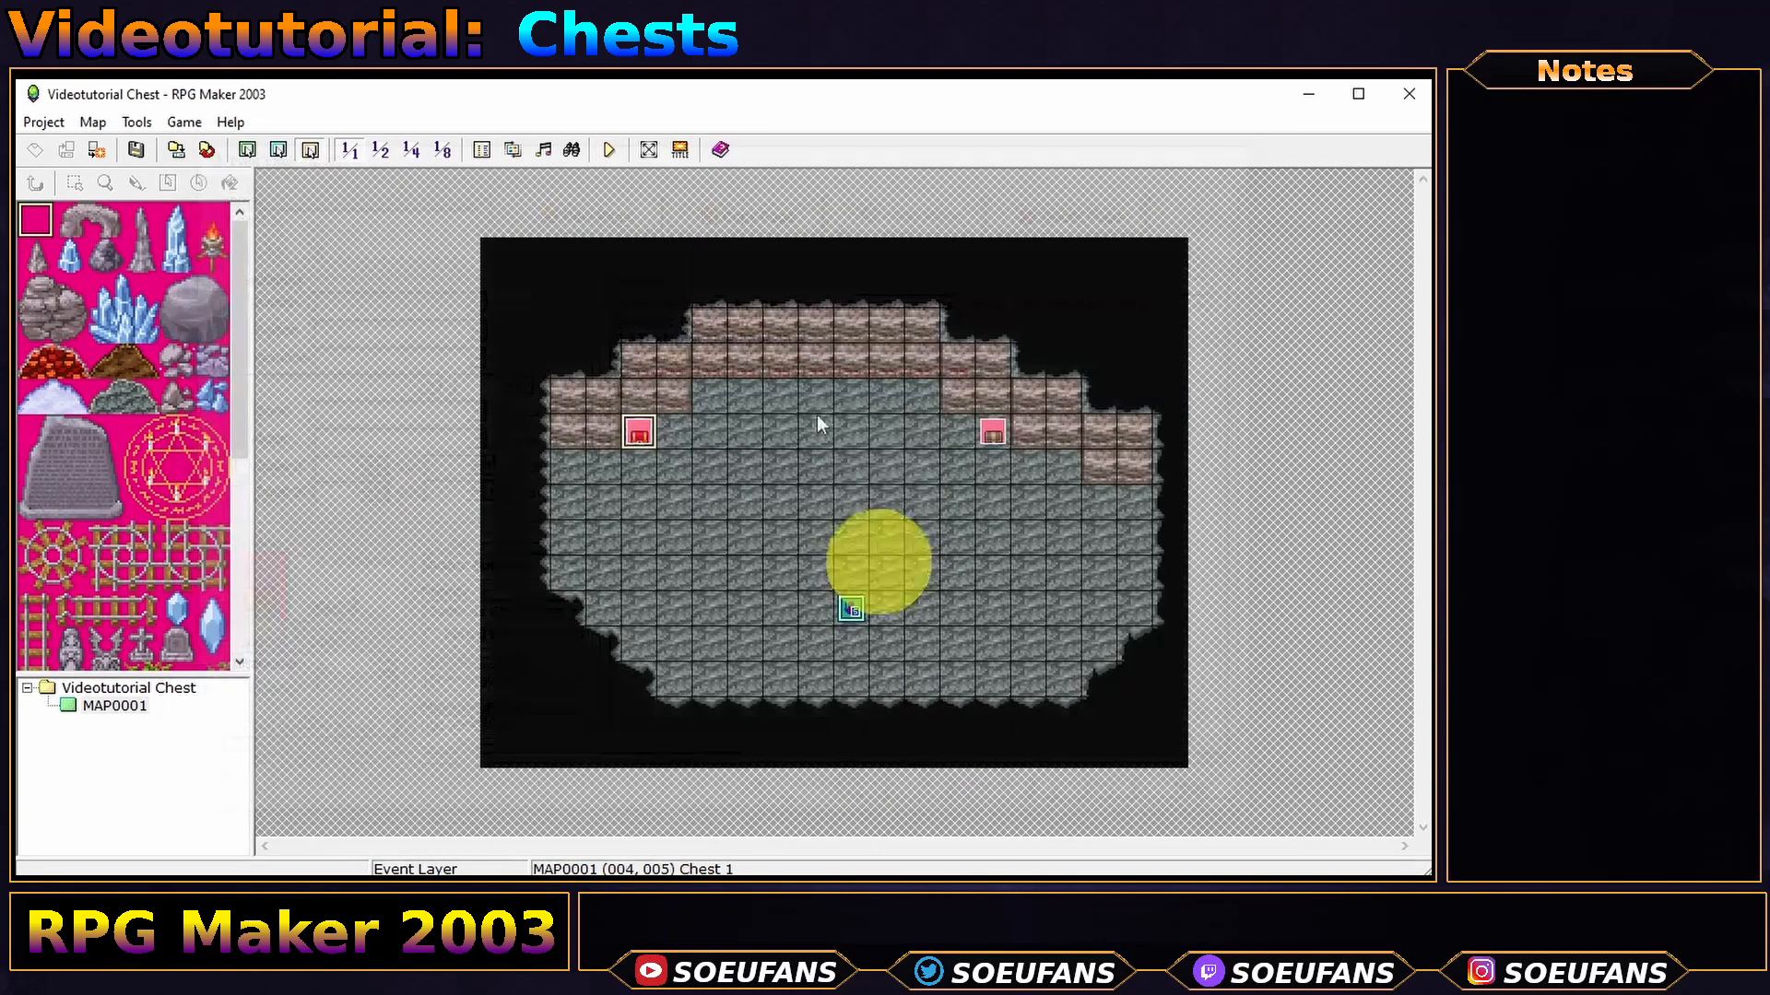
- Playtest a new game, open the red chest to receive potion 1, then quit
click(612, 148)
key(Return)
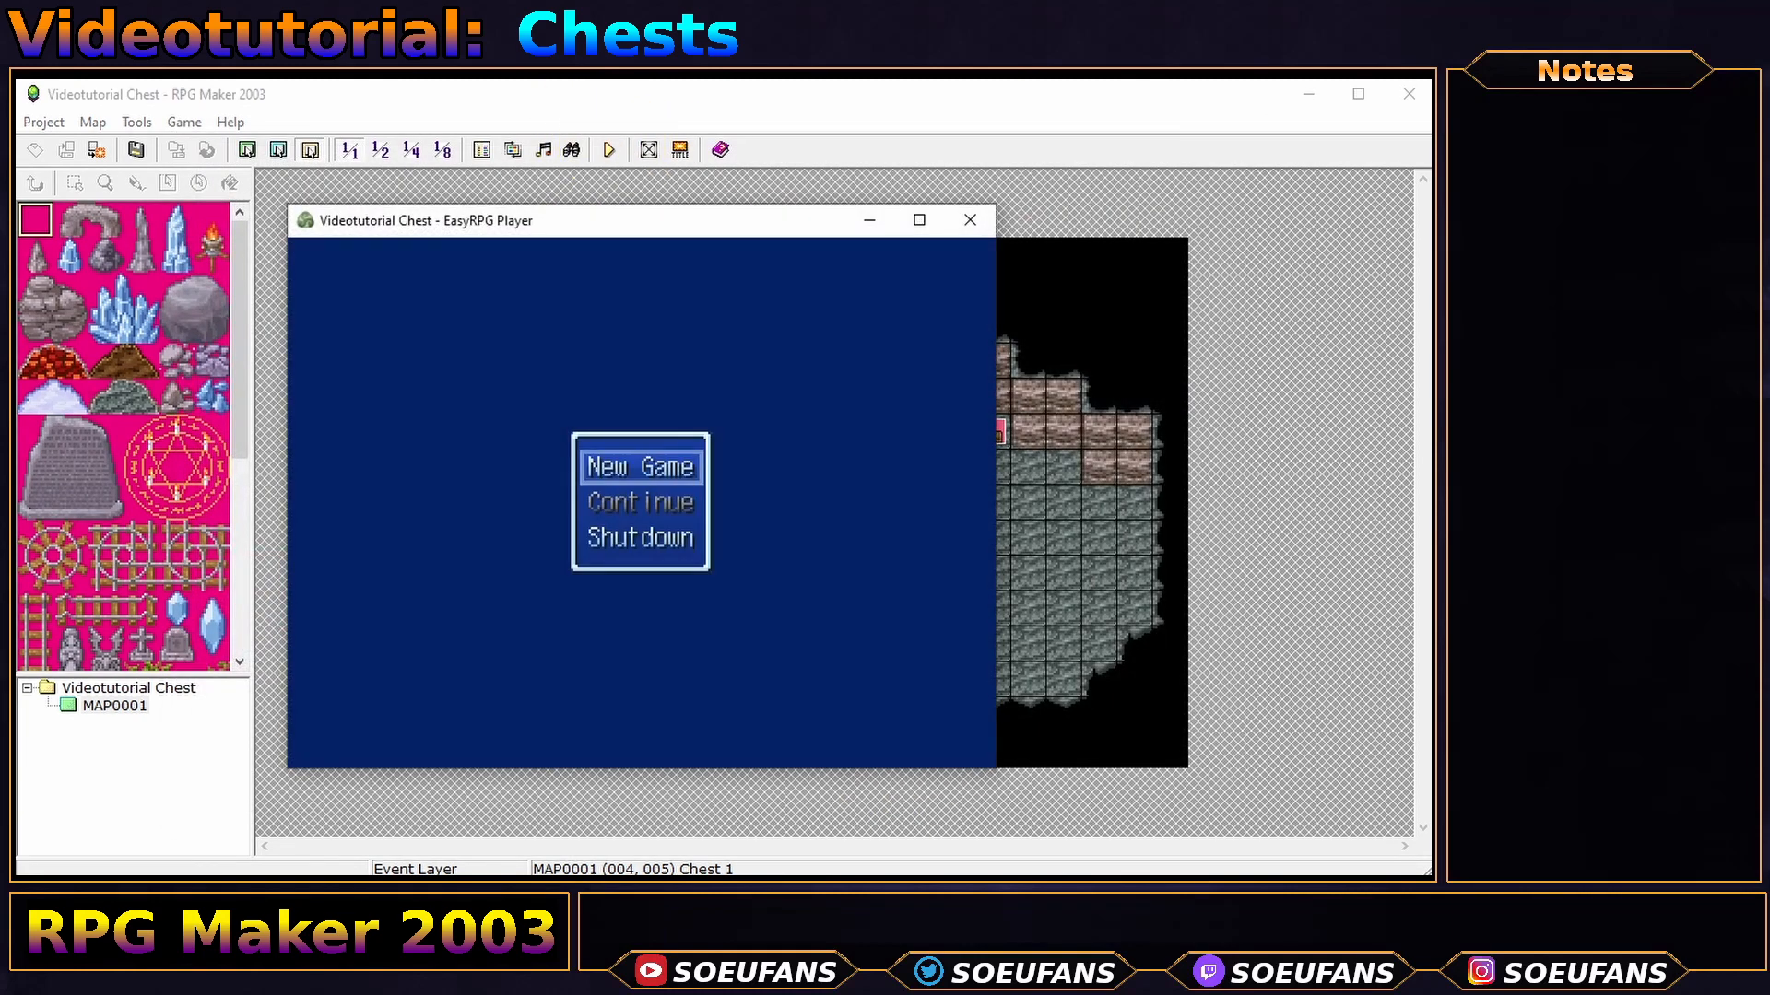
key(Return)
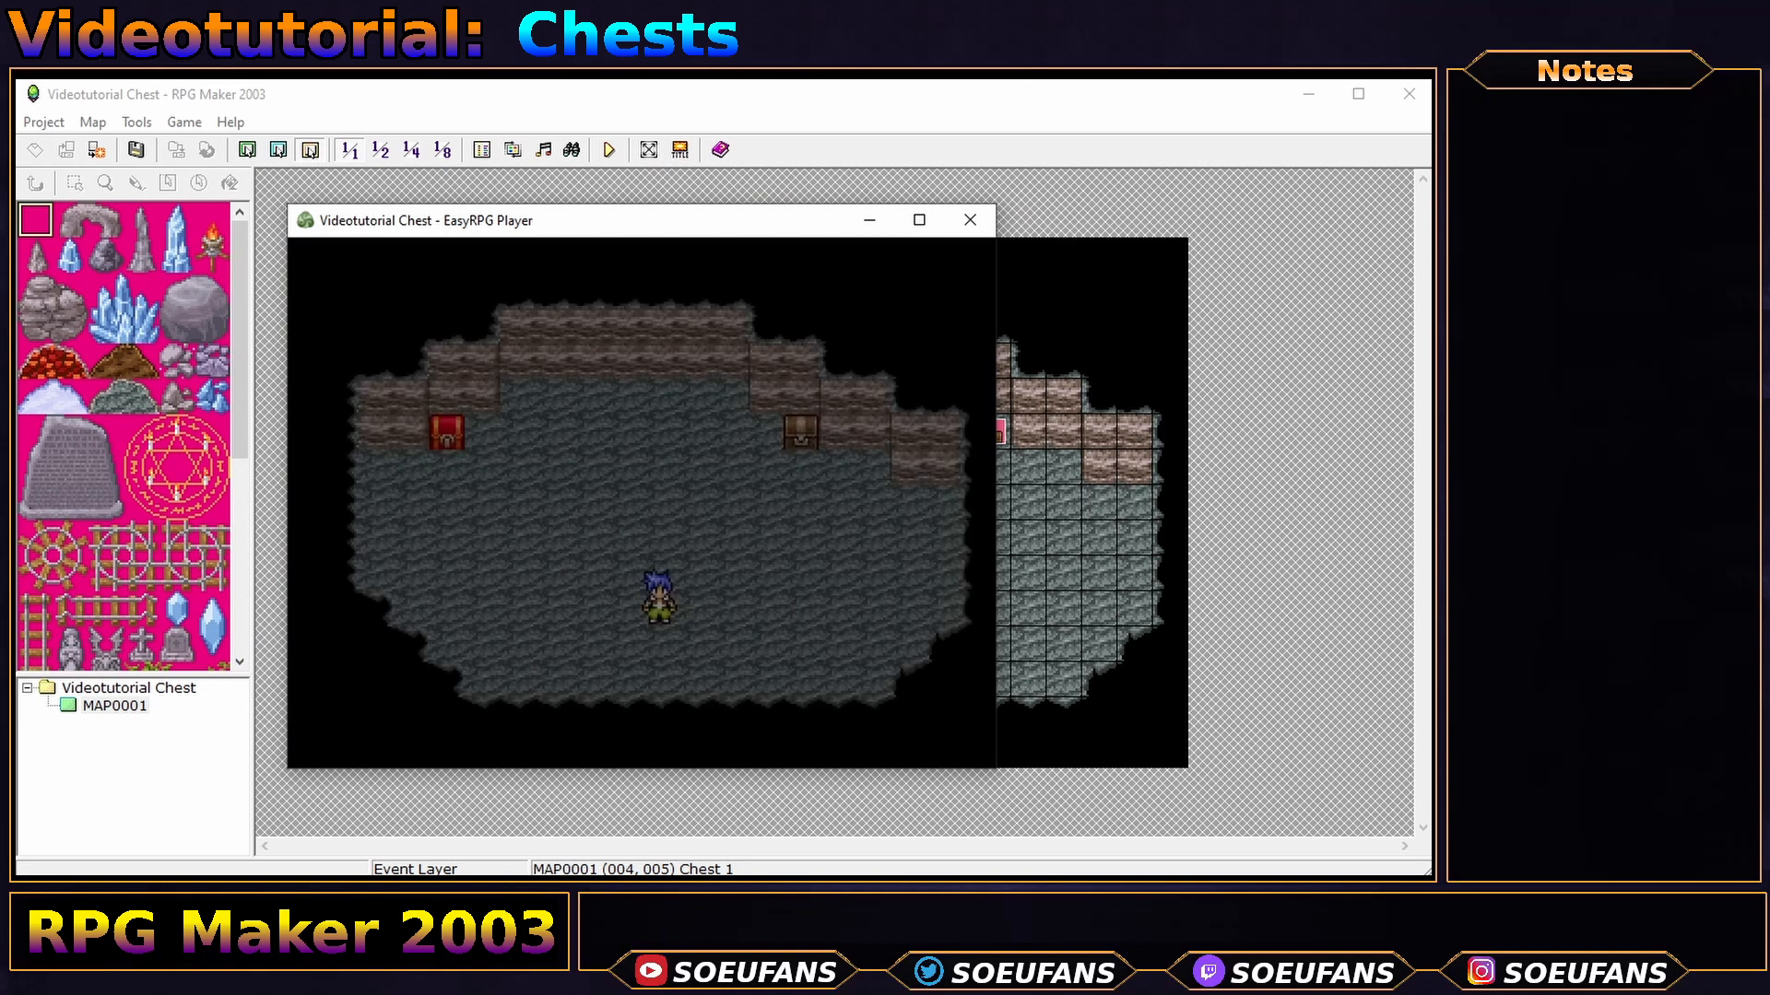
key(Up)
key(Left)
key(Left)
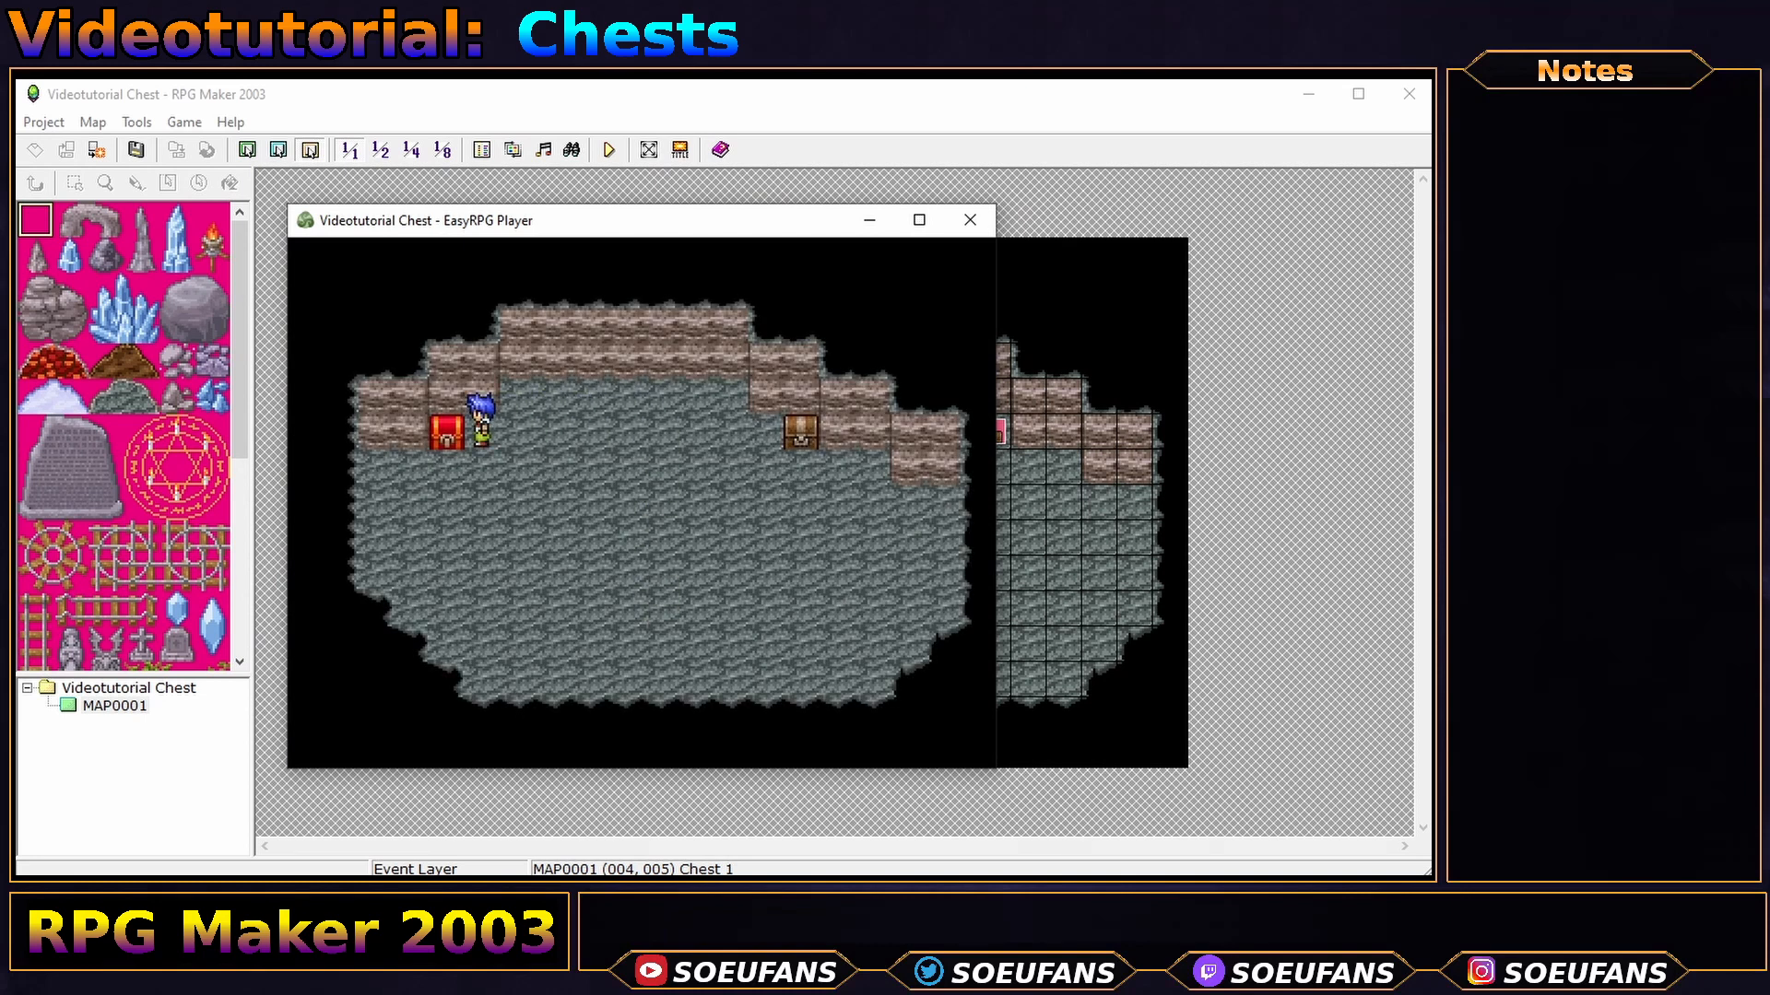
key(Return)
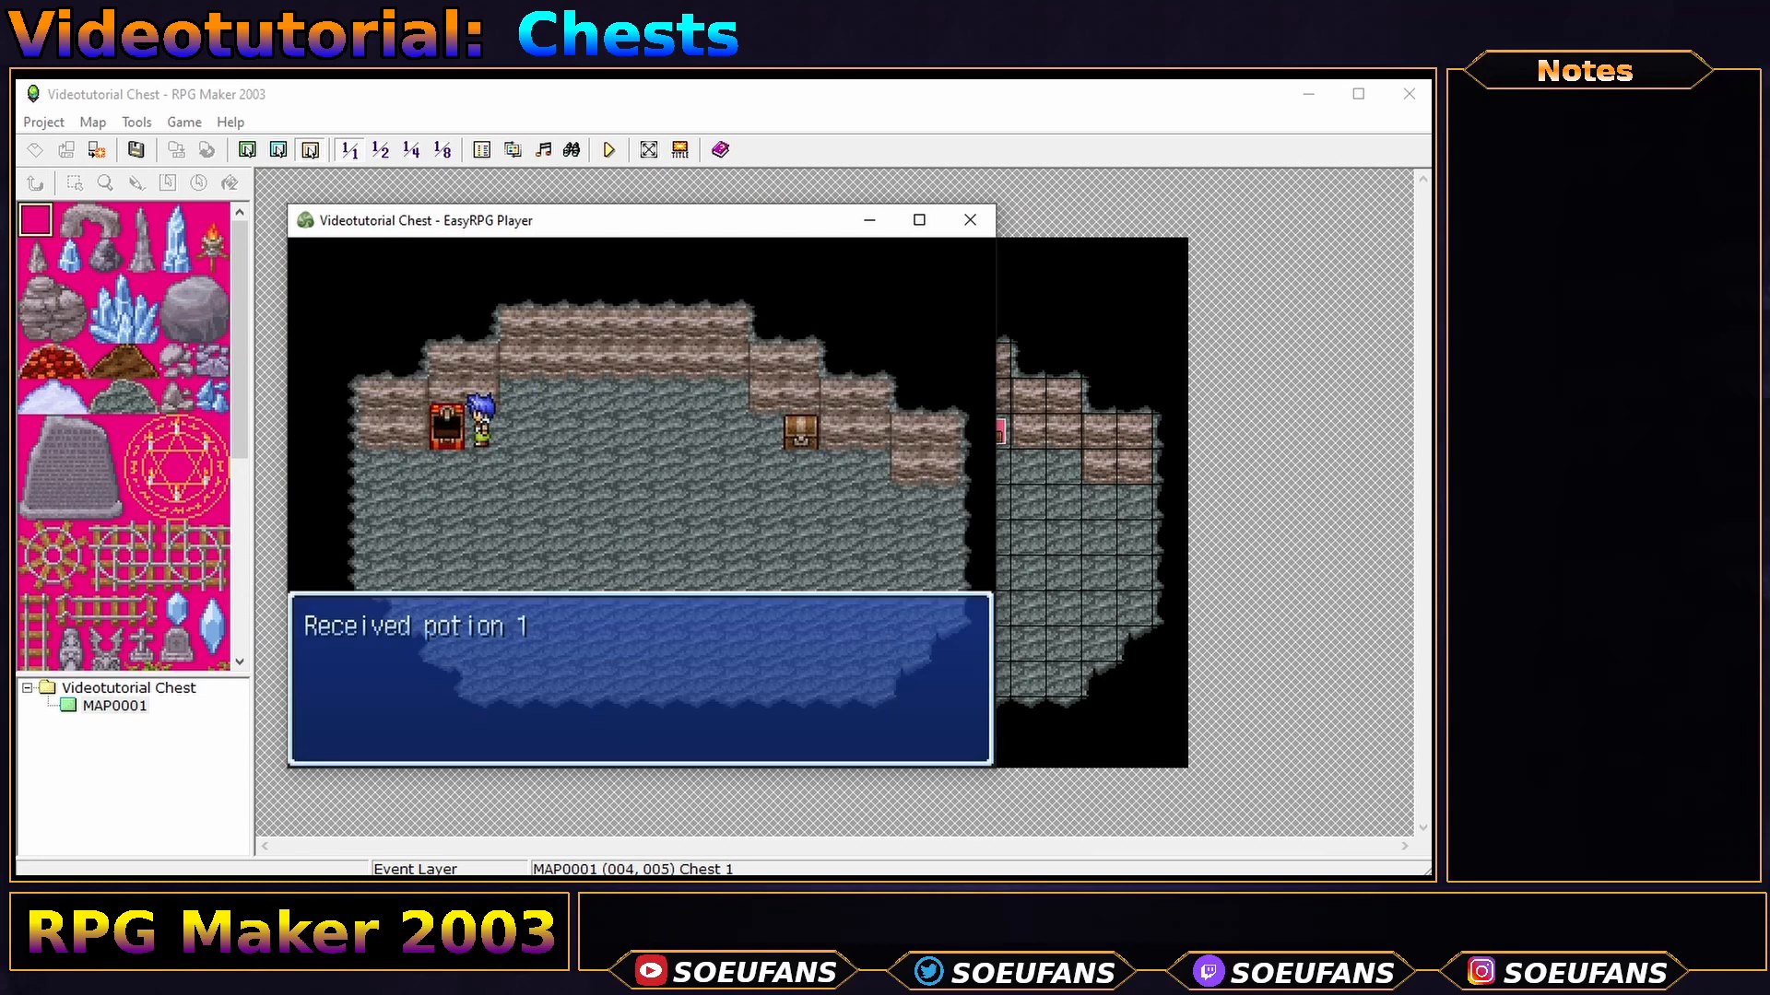
click(970, 221)
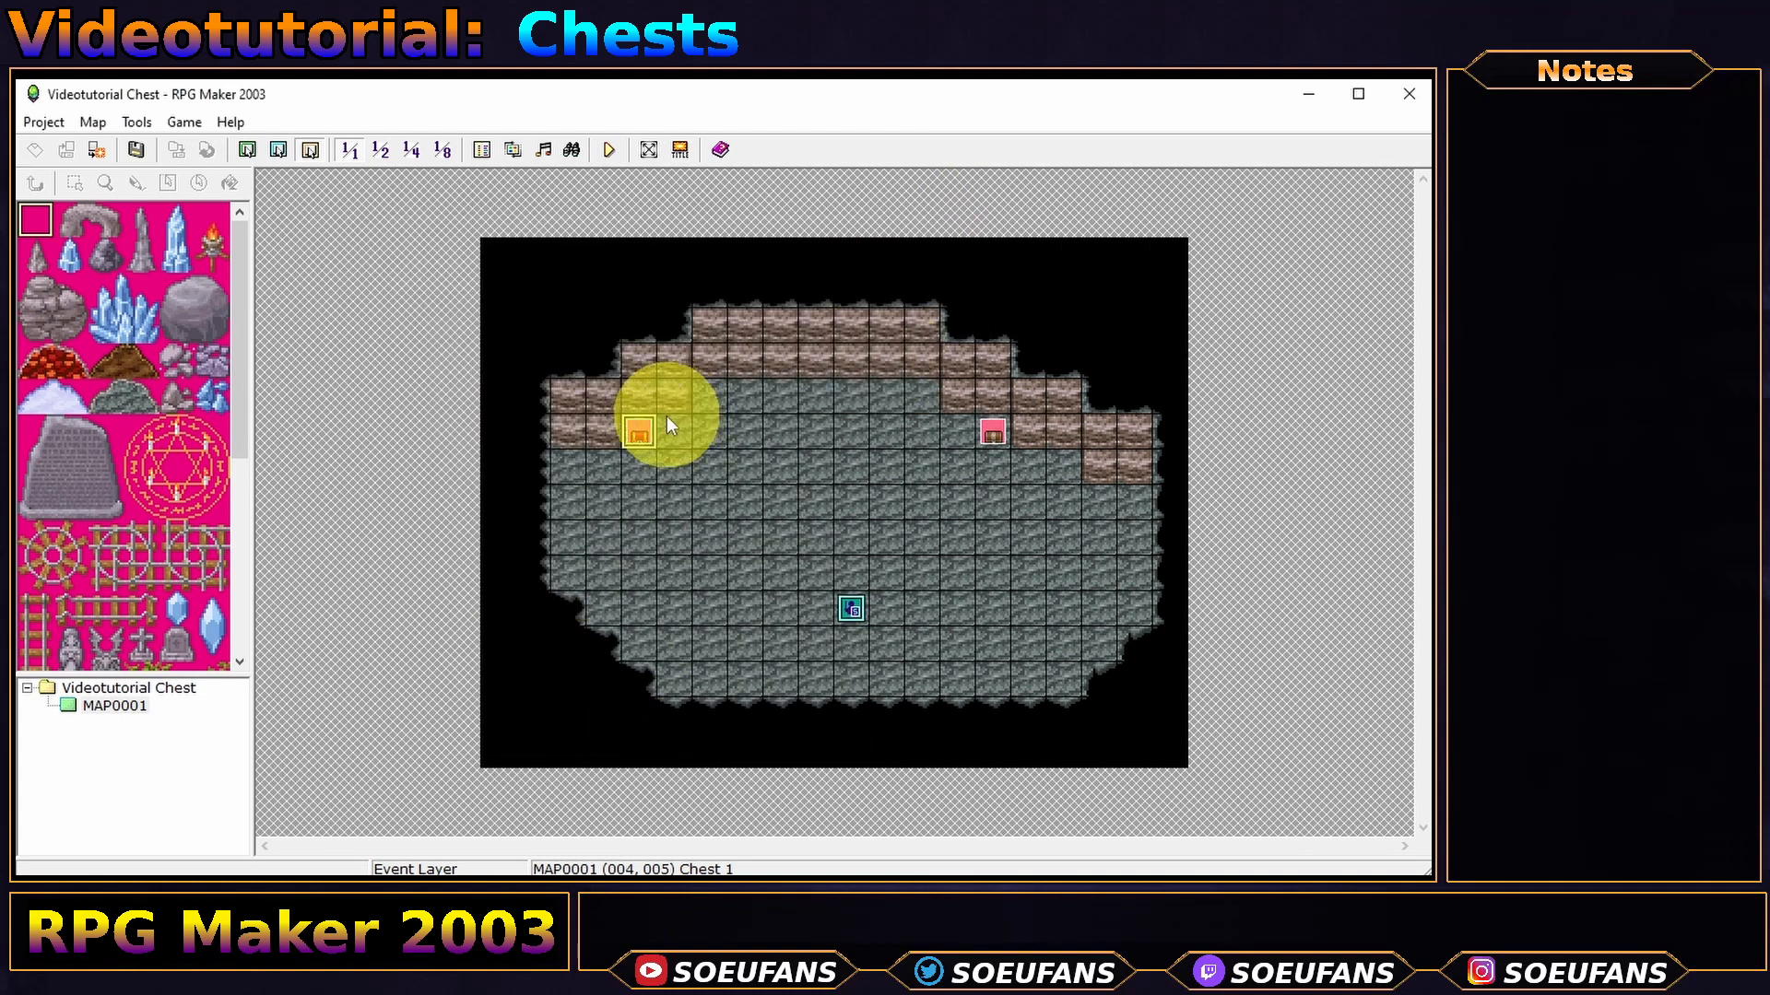
- Switch Chest 1's page 1 animation type back to Fixed Graphic
double_click(639, 432)
click(490, 689)
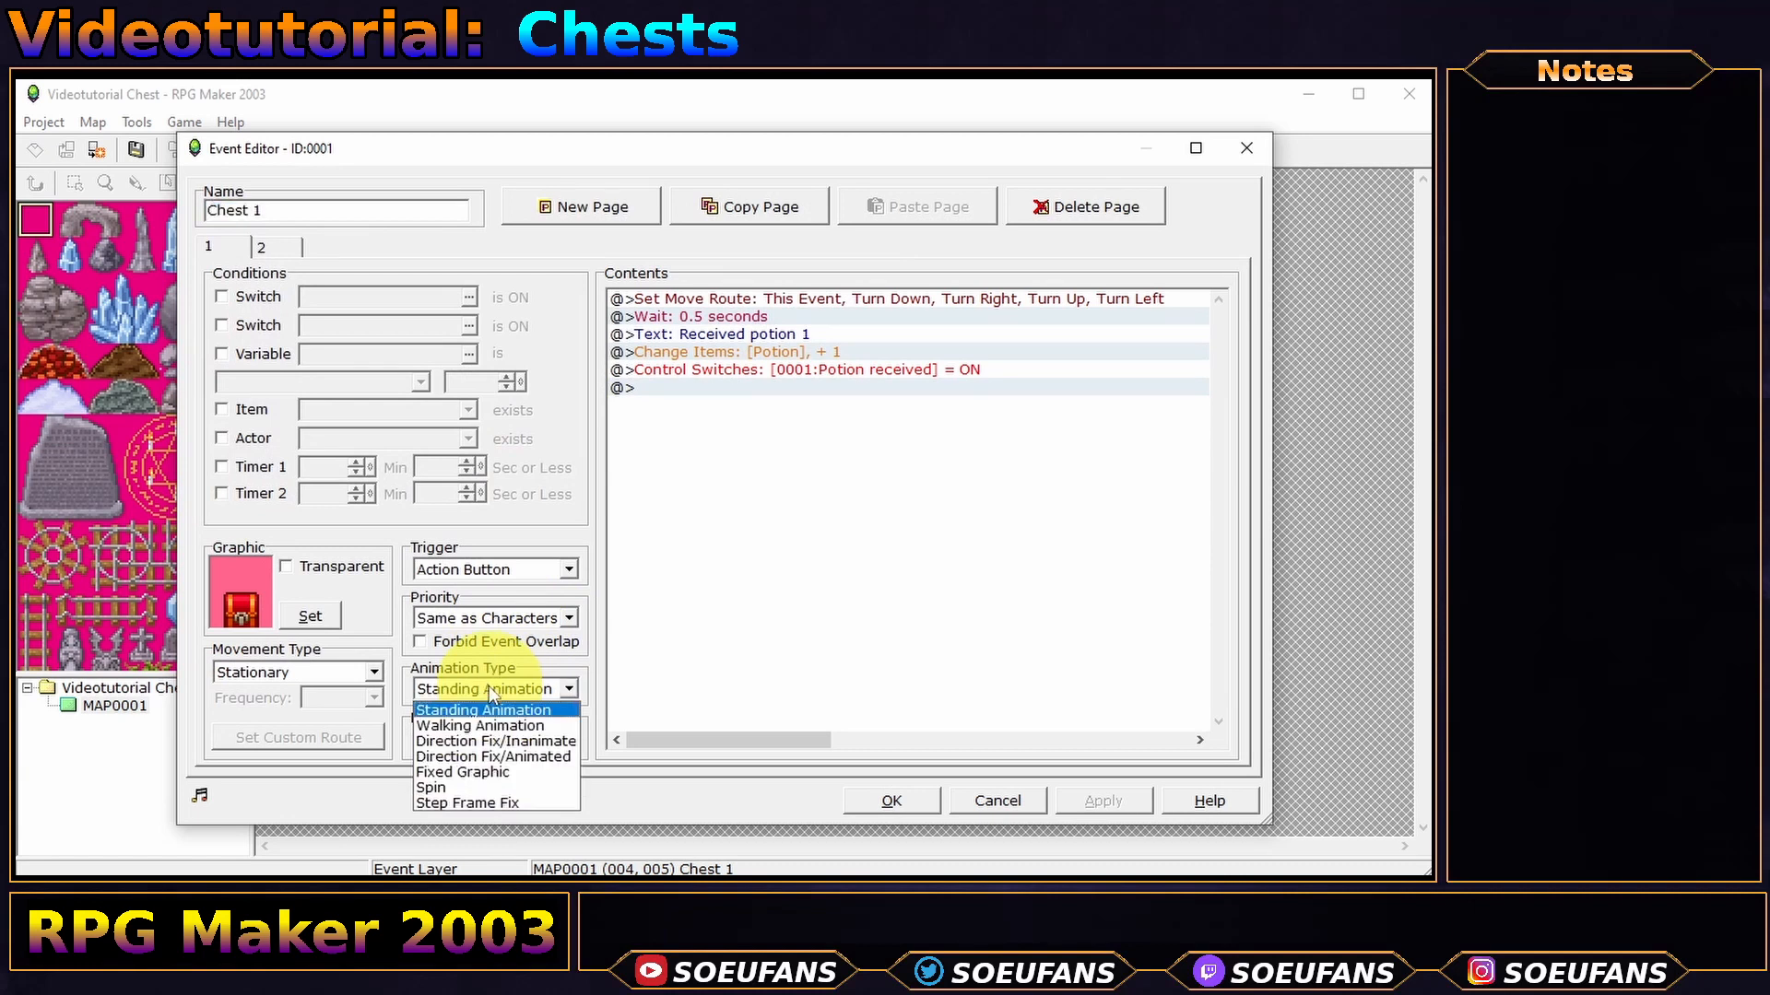
click(470, 769)
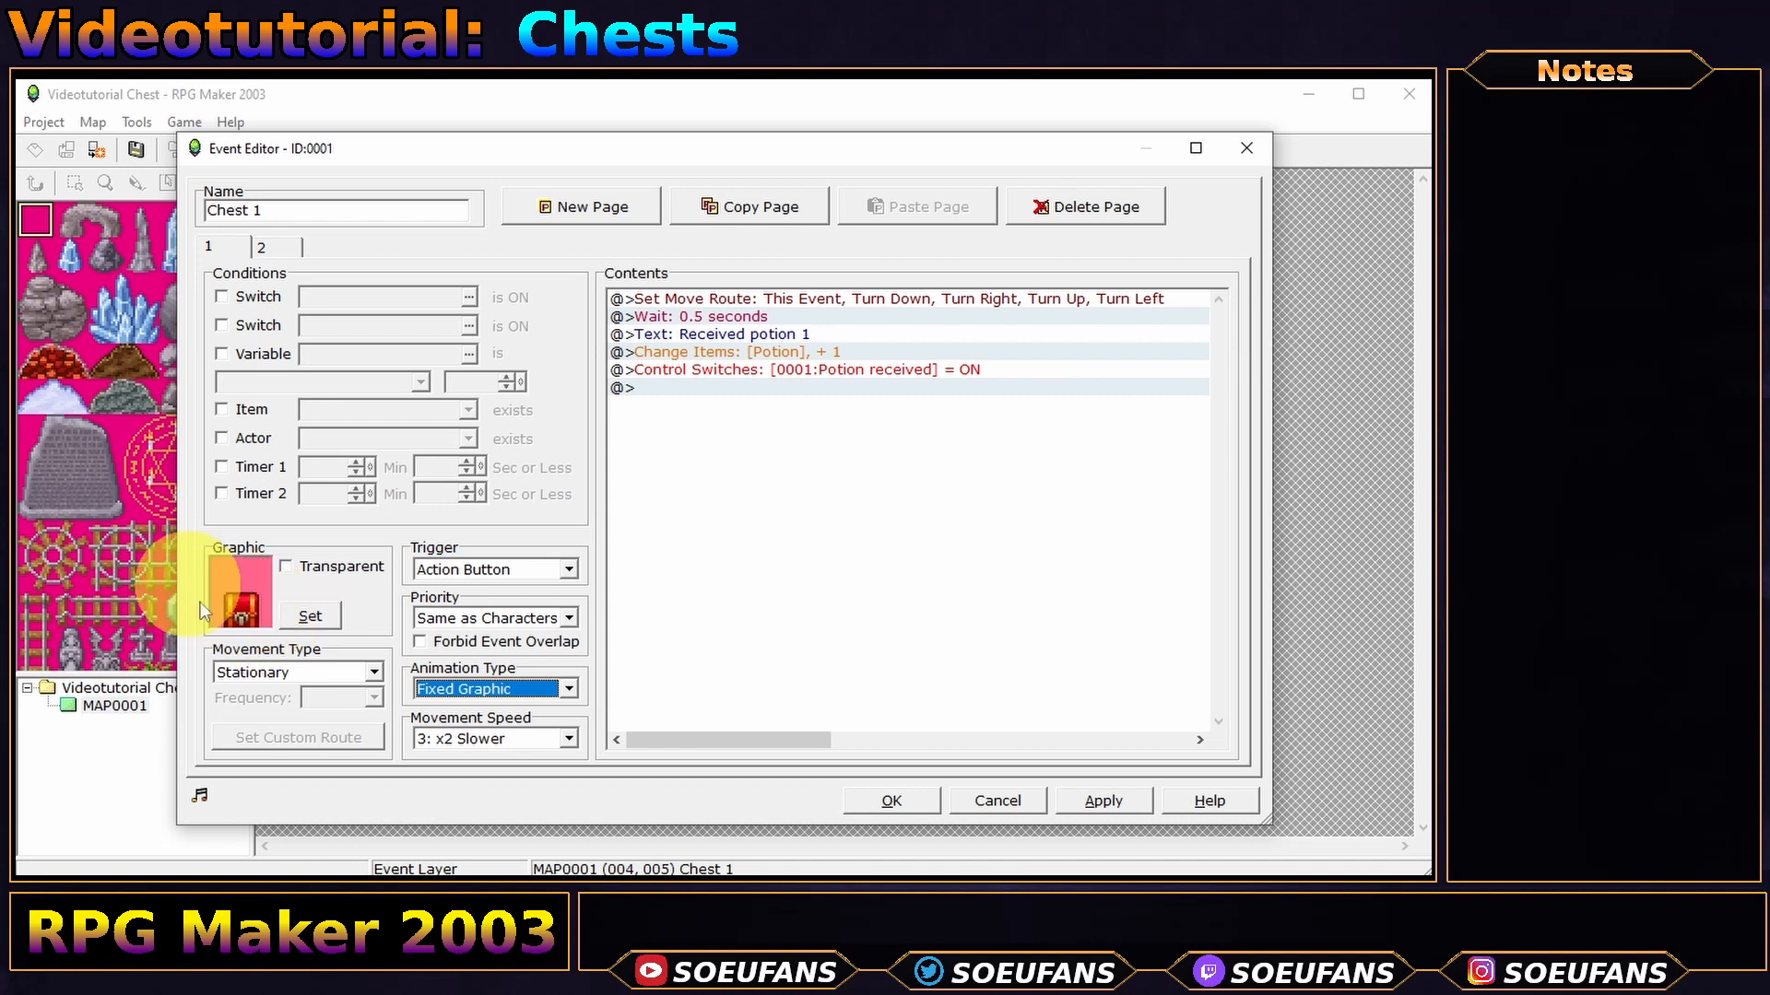
click(911, 798)
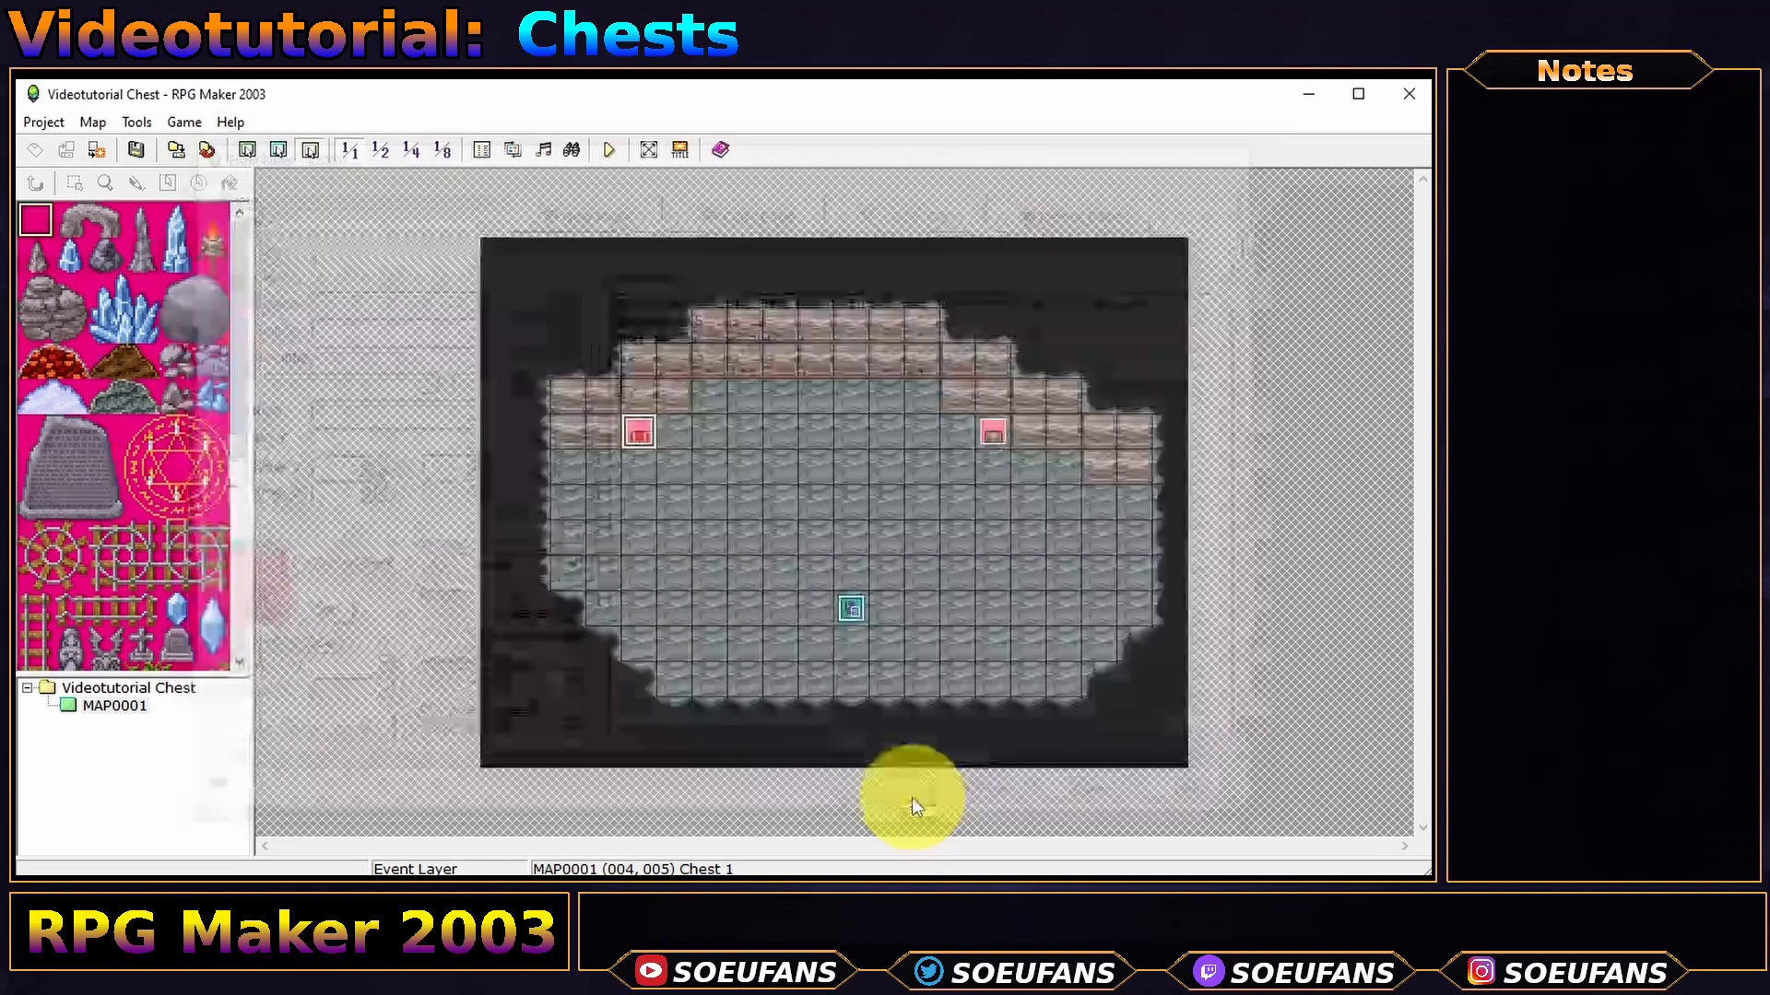
- Start a new playtest and open Chest 1 to collect the Potion
click(608, 150)
key(Return)
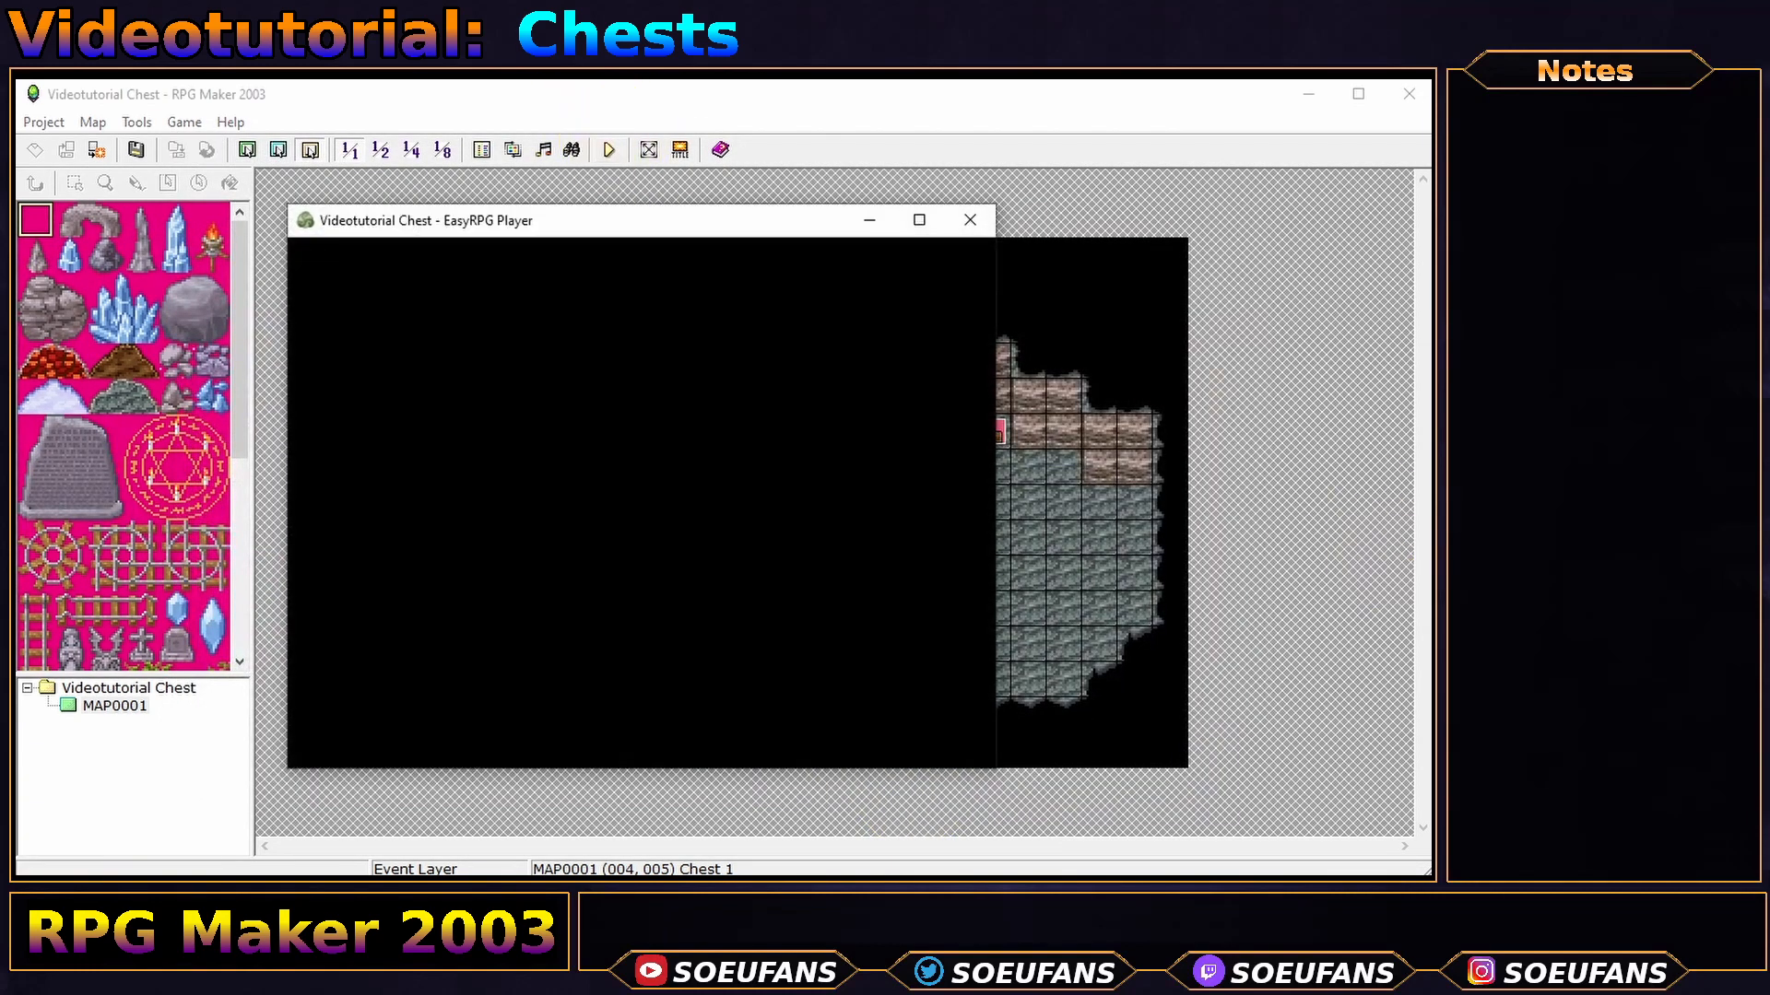
key(Return)
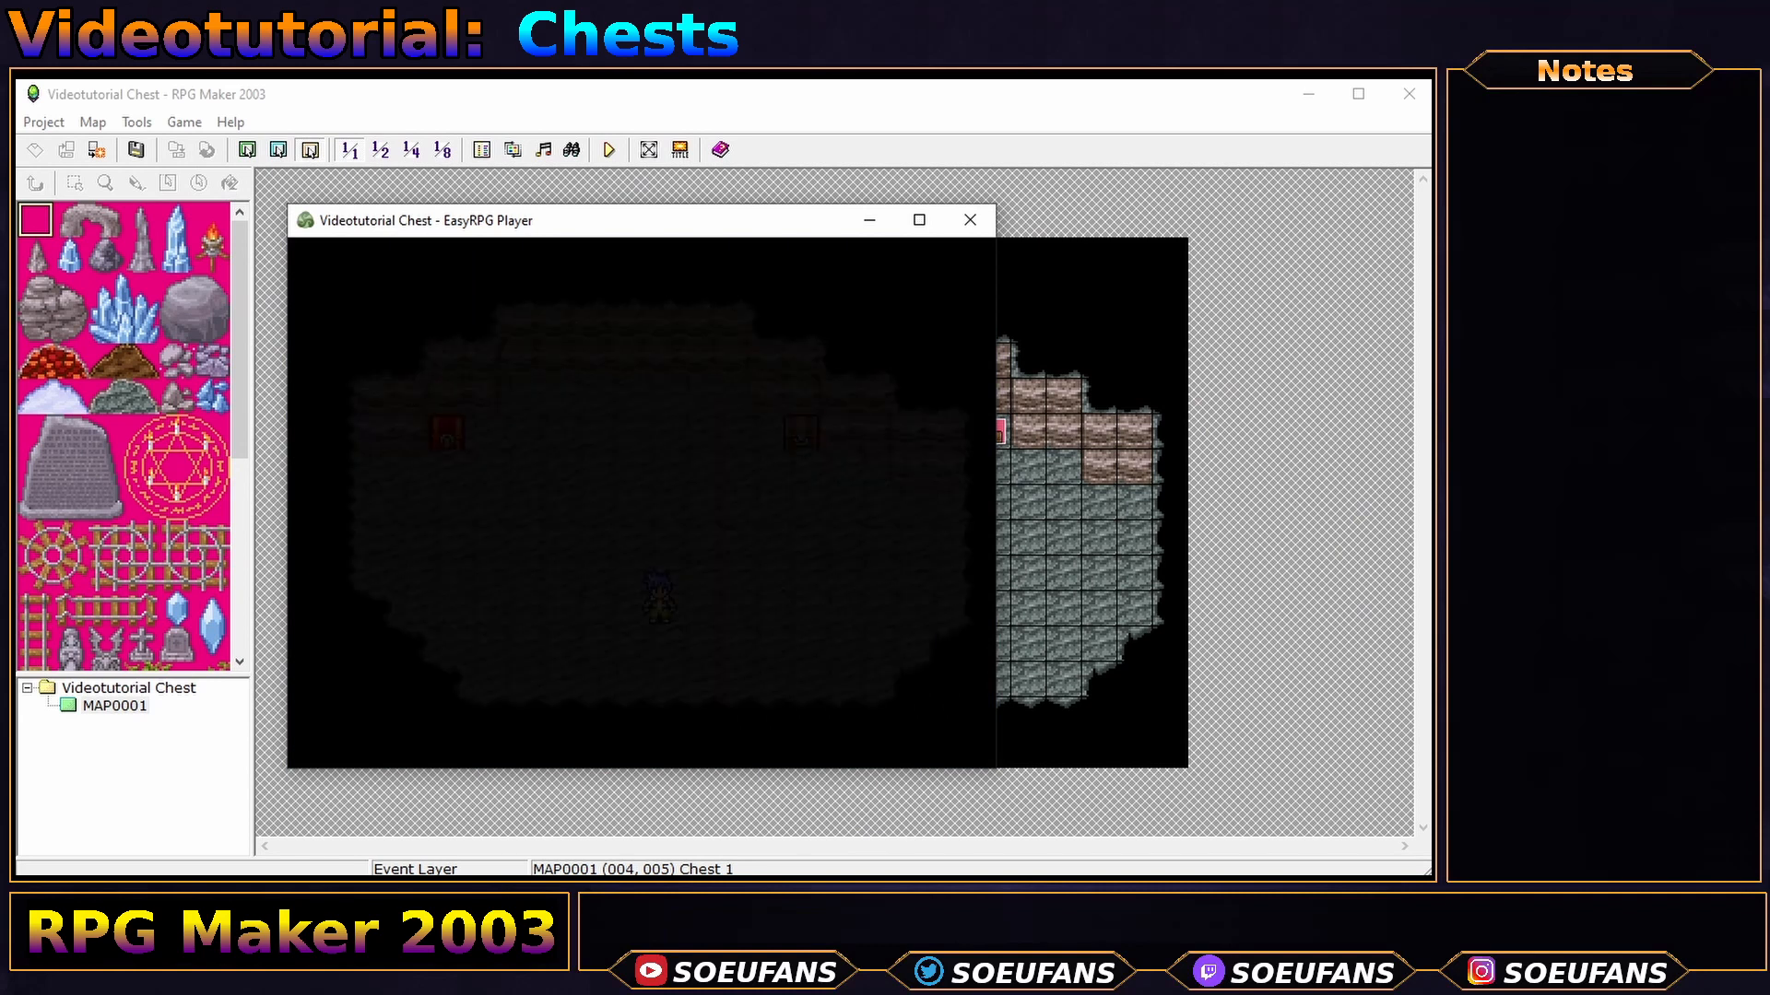
key(Up)
key(Left)
key(Left)
key(Left)
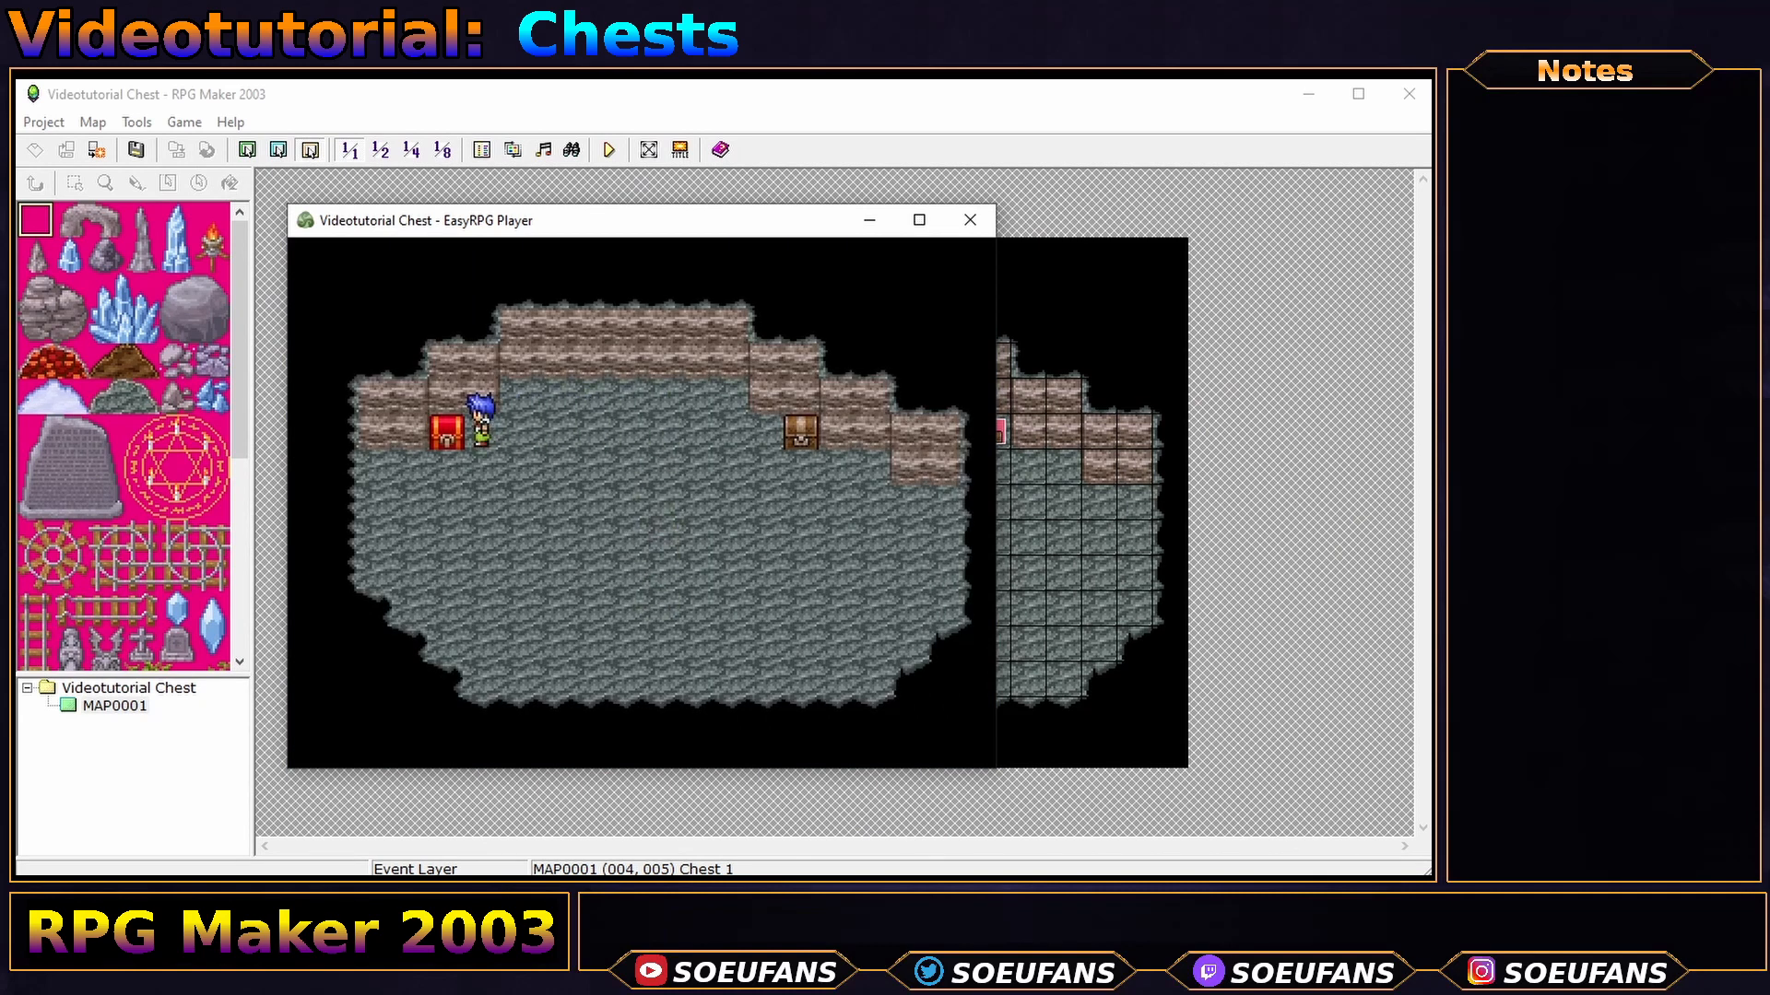
key(Return)
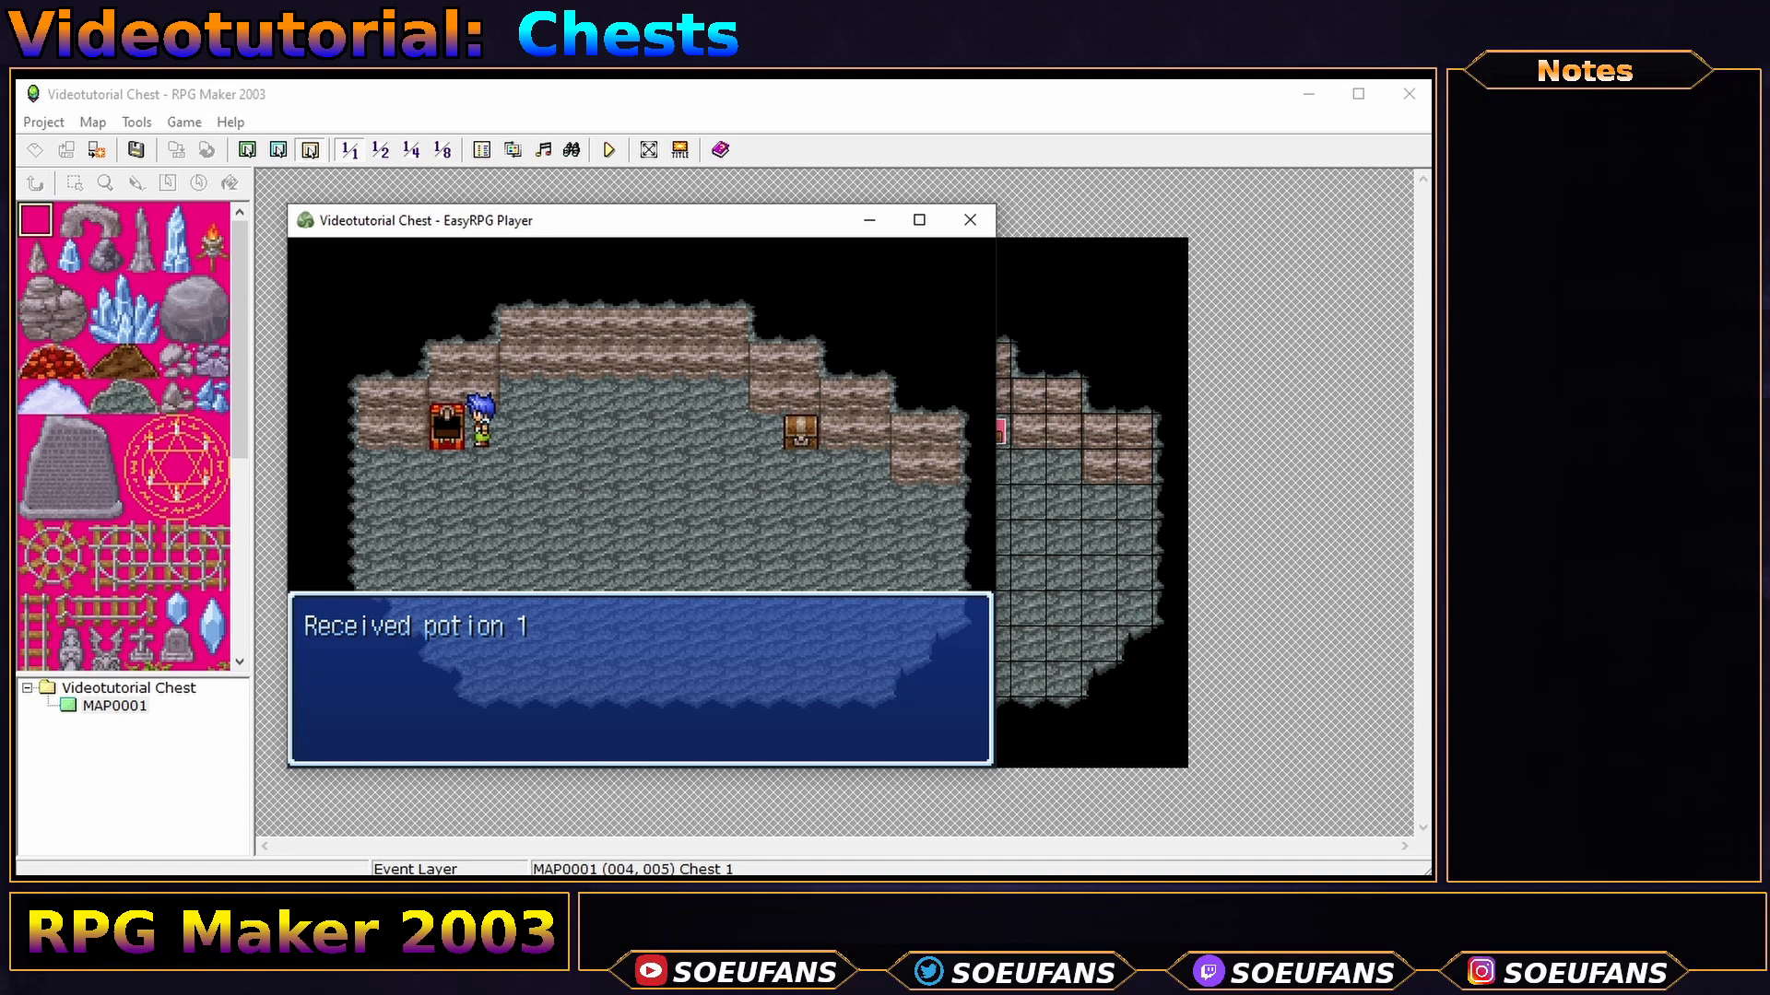
key(Return)
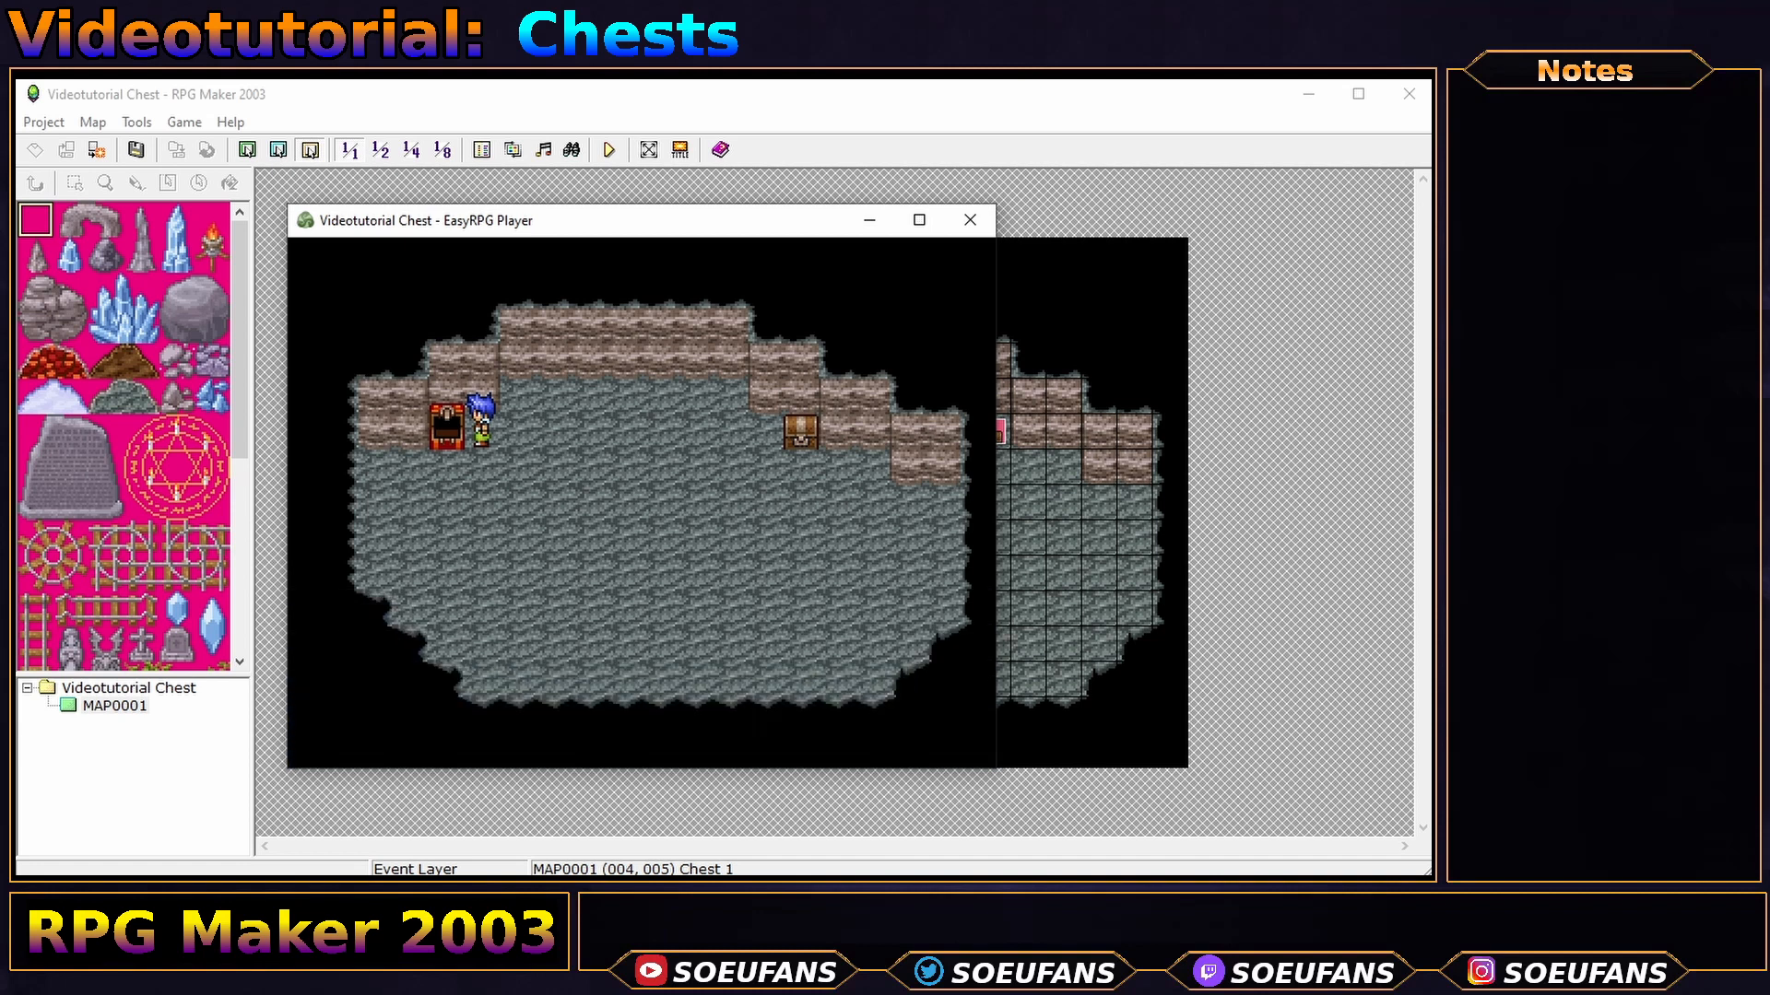
- Check the Potion in the items list, confirm the chest now says Empty!, and quit
key(Escape)
key(Return)
key(Escape)
key(Escape)
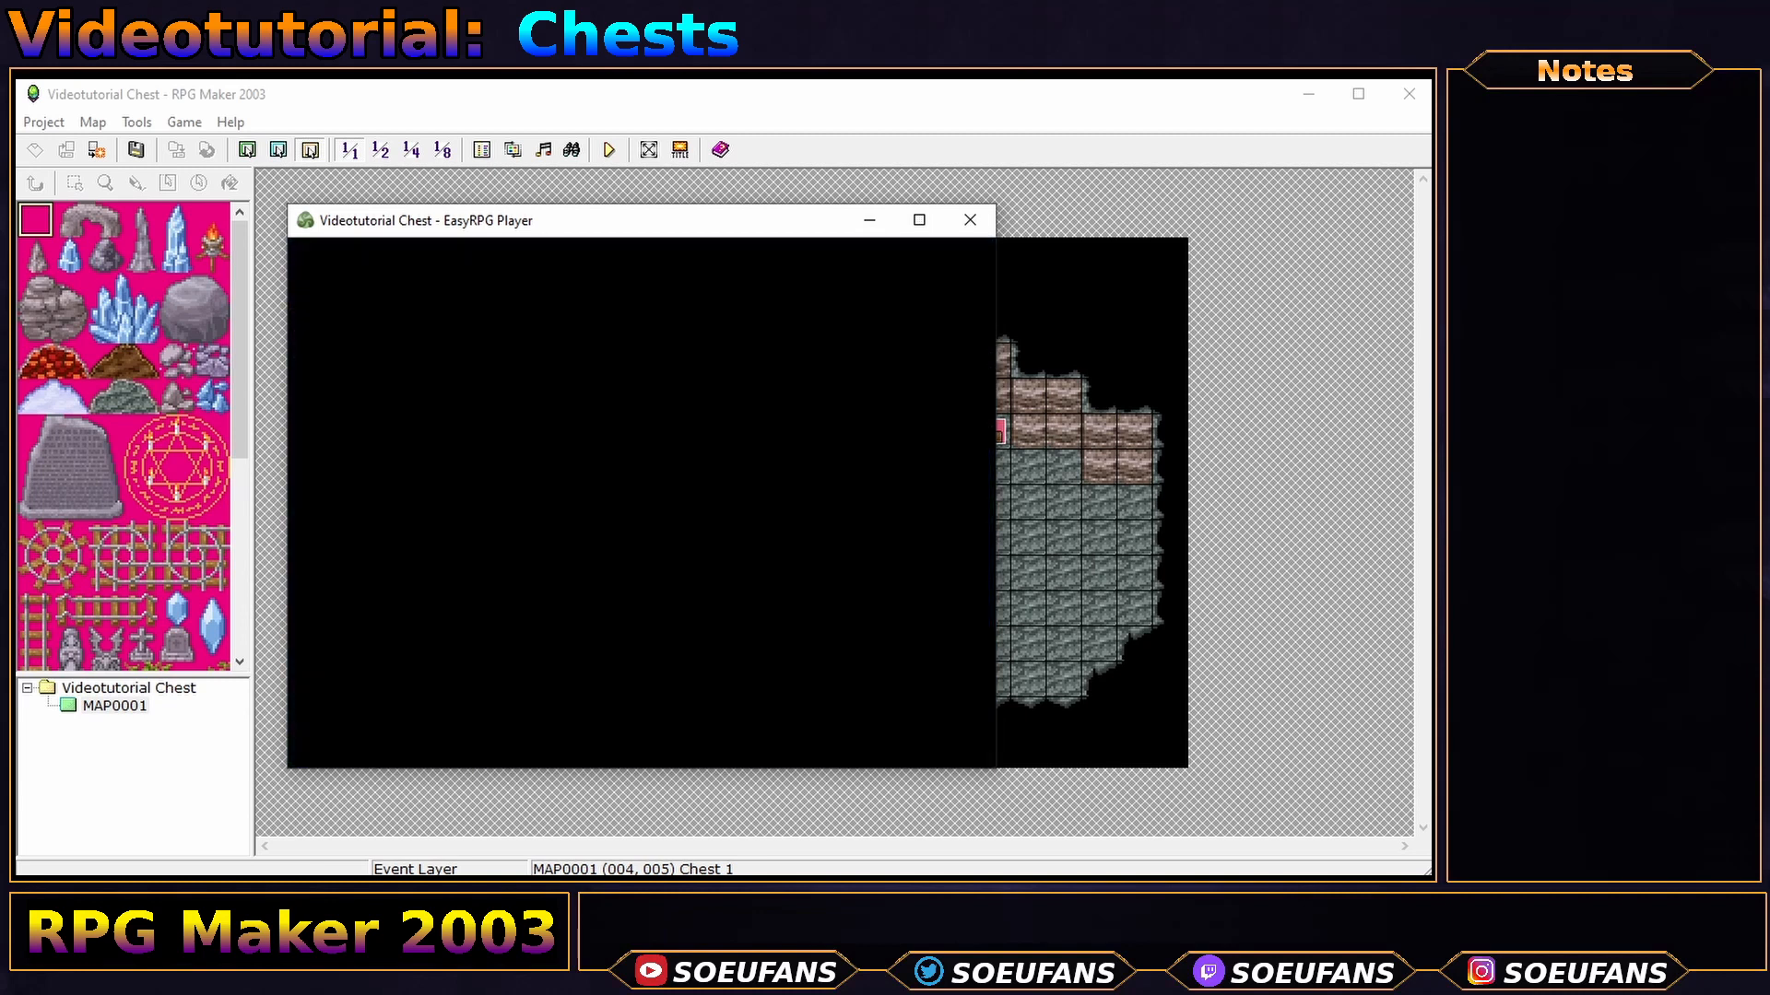
key(Return)
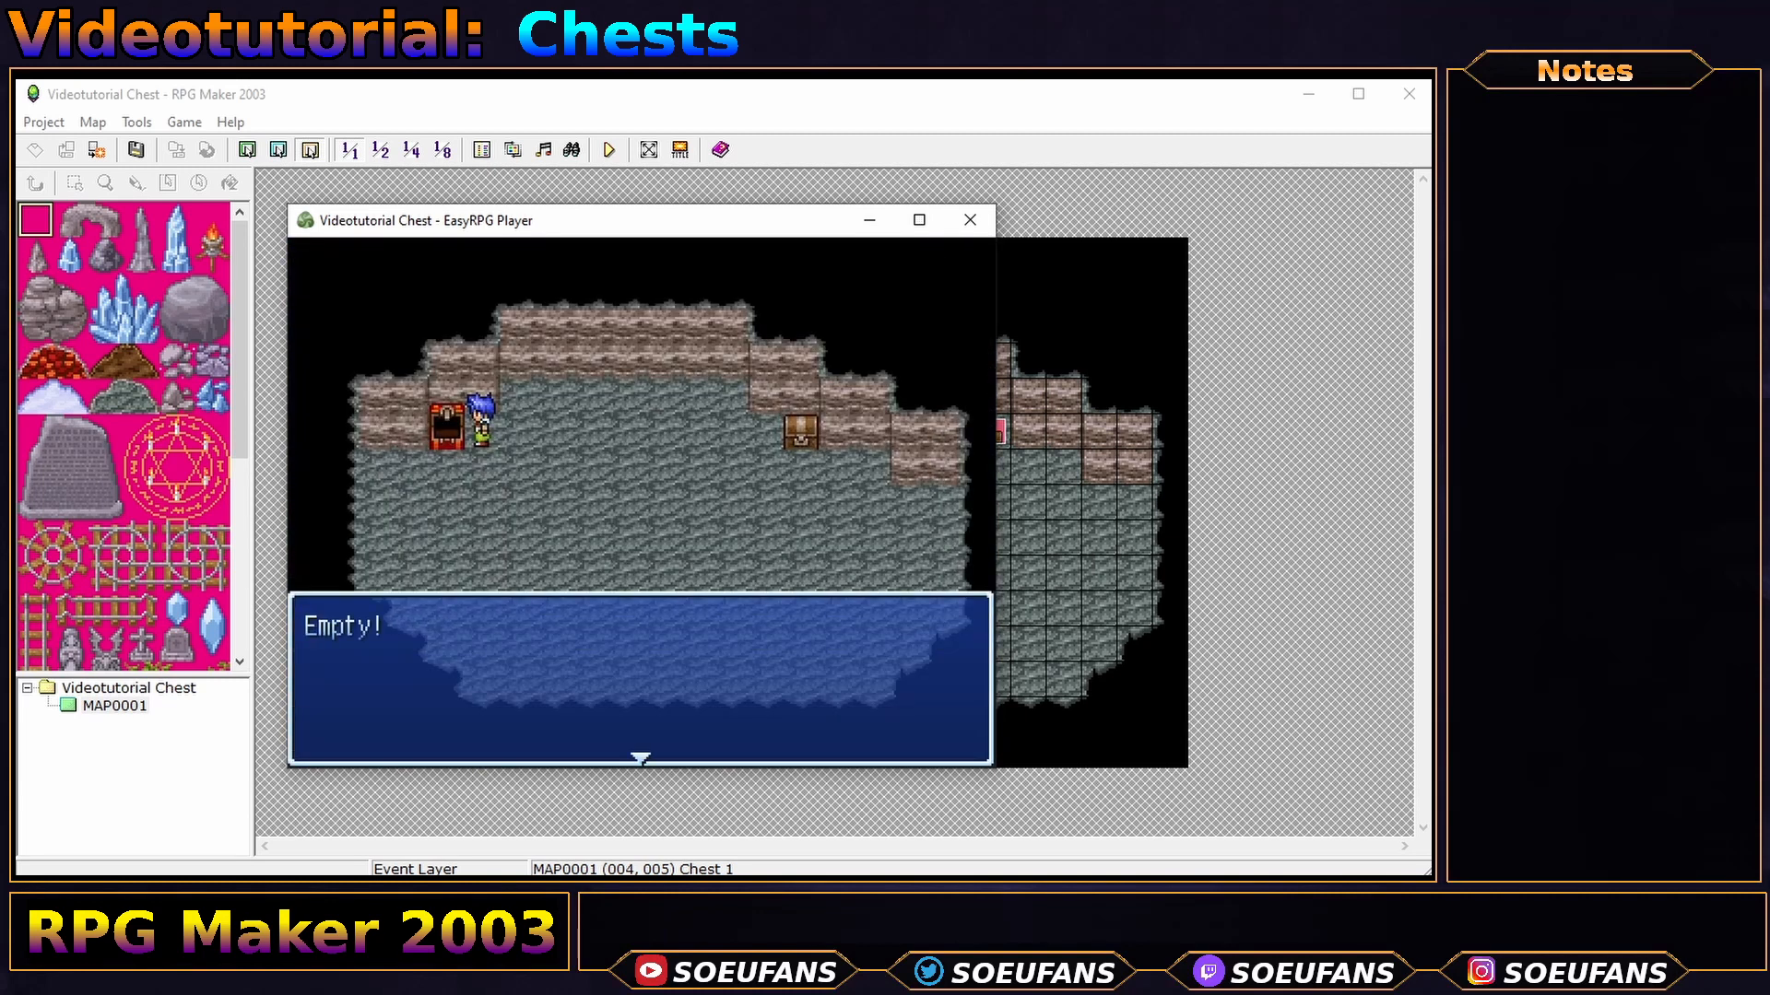
key(Return)
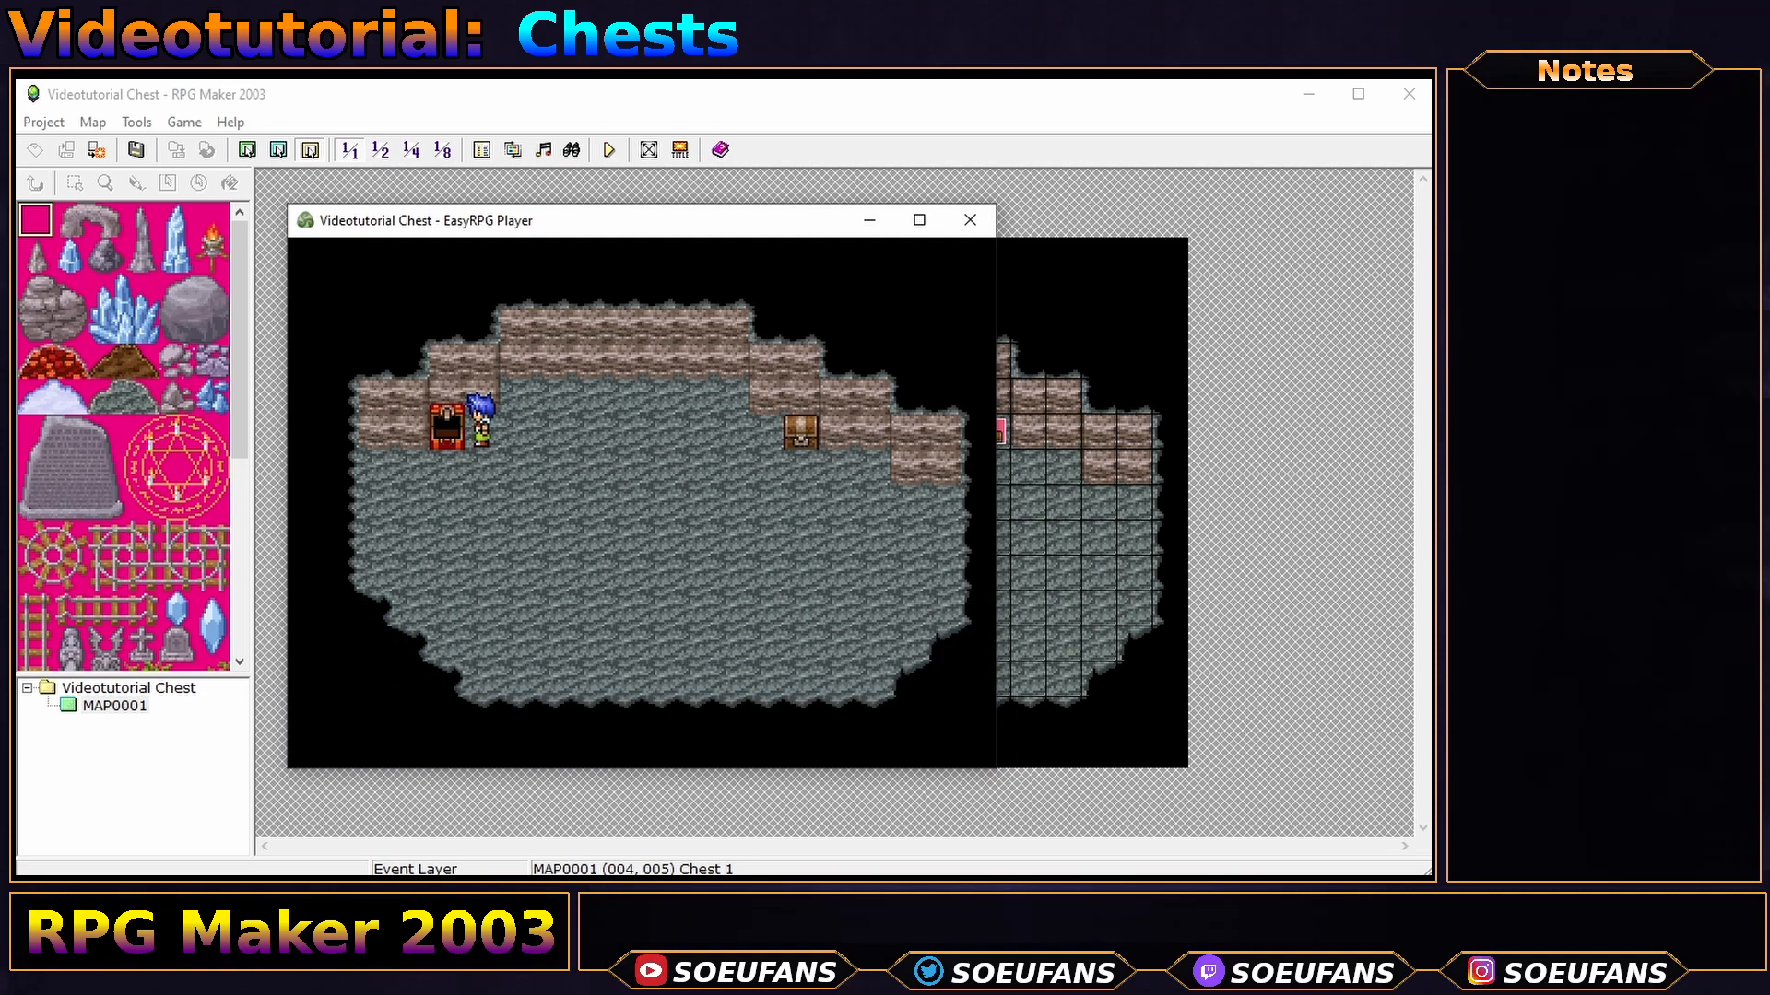
key(alt+F4)
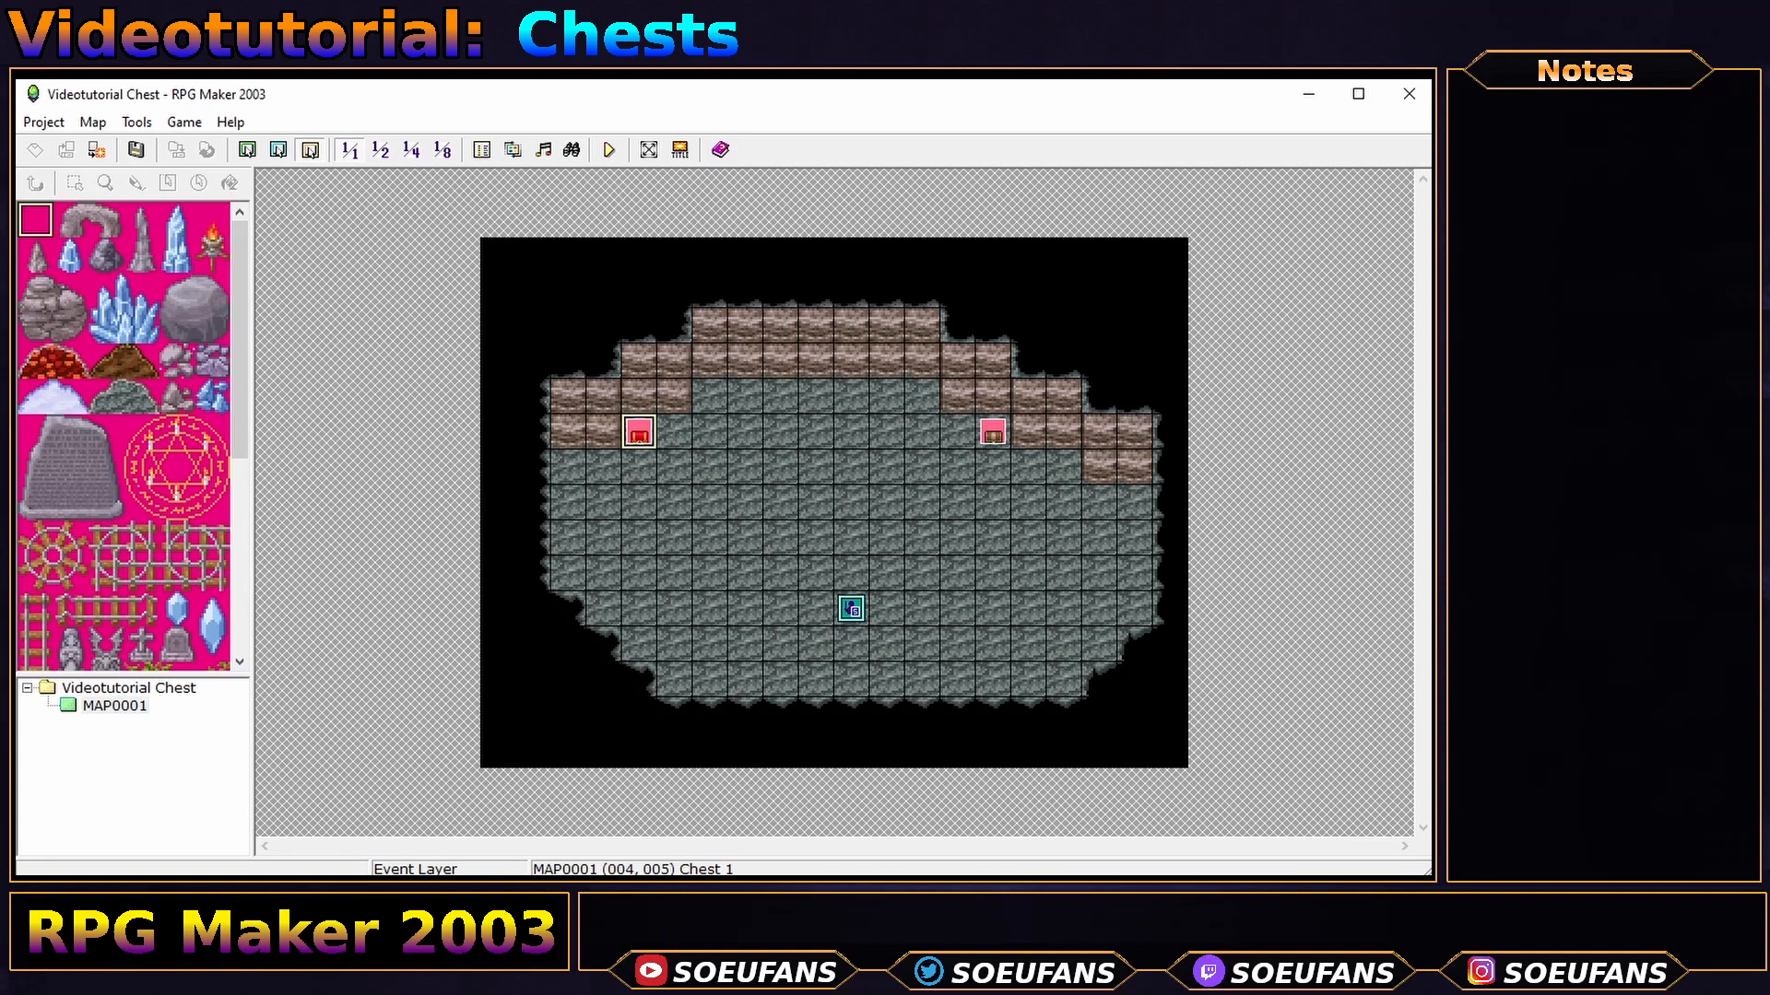
- Copy Chest 1's five page-1 commands and paste them into Chest 2
double_click(638, 433)
click(805, 301)
shift+click(821, 372)
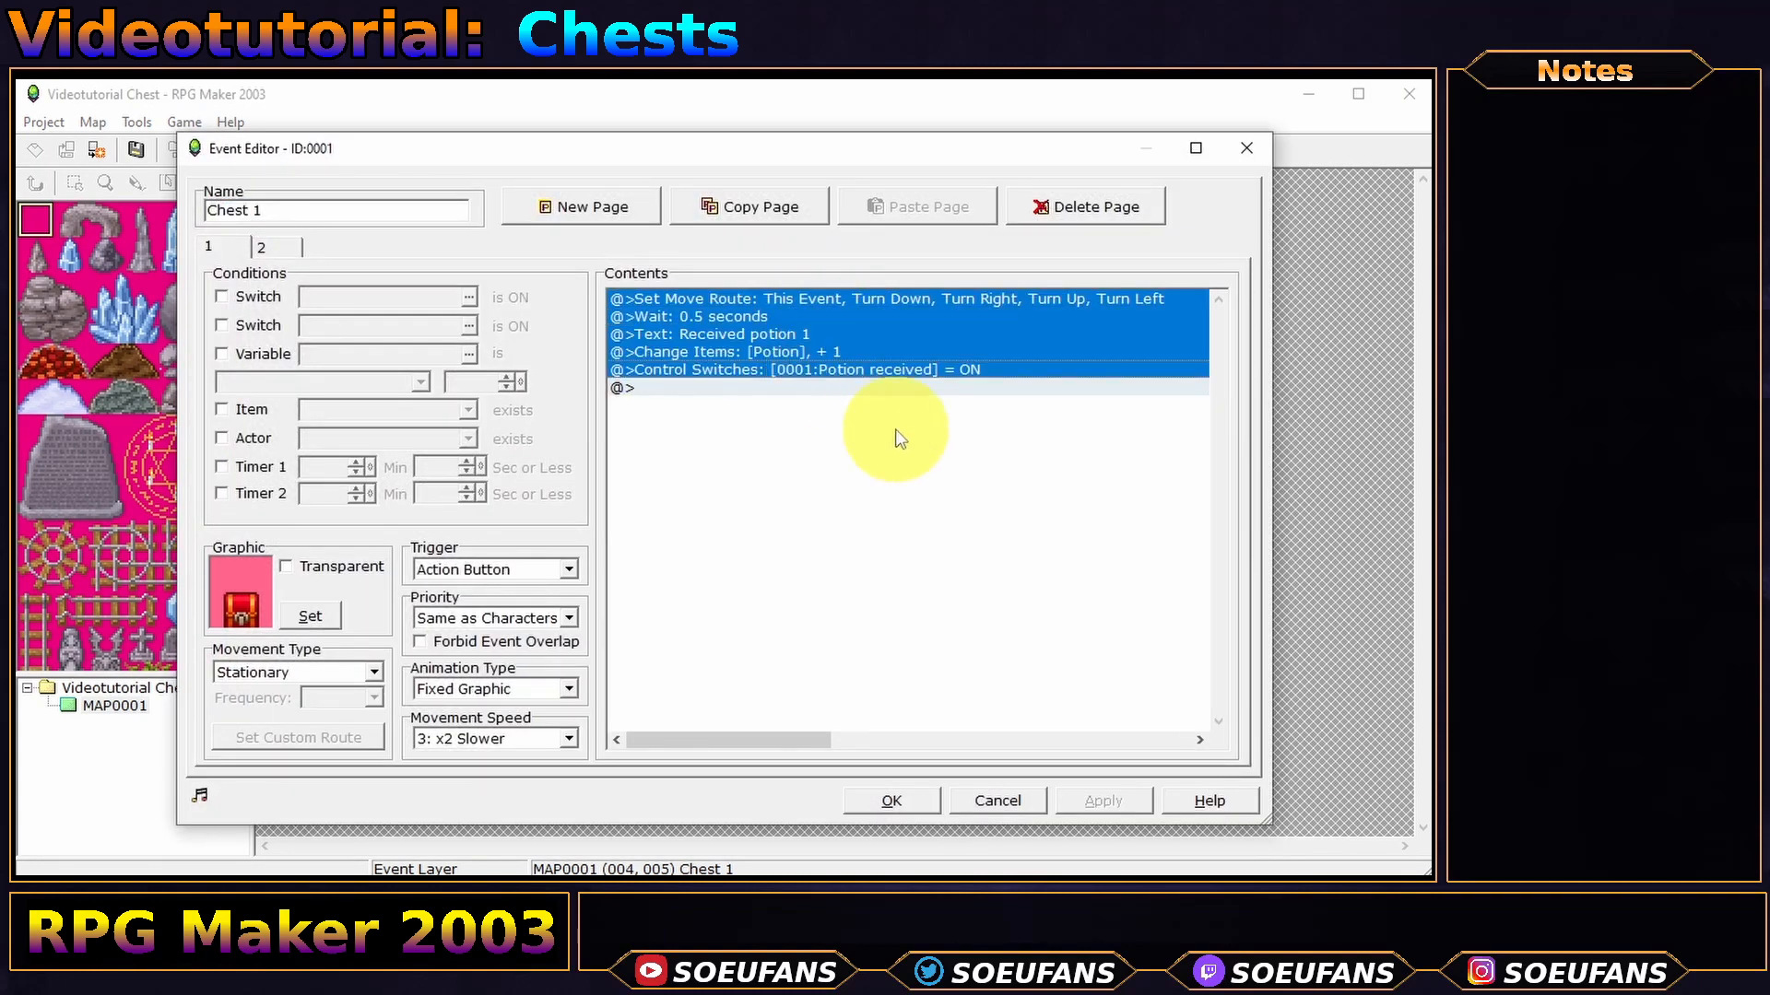
right_click(714, 364)
click(783, 448)
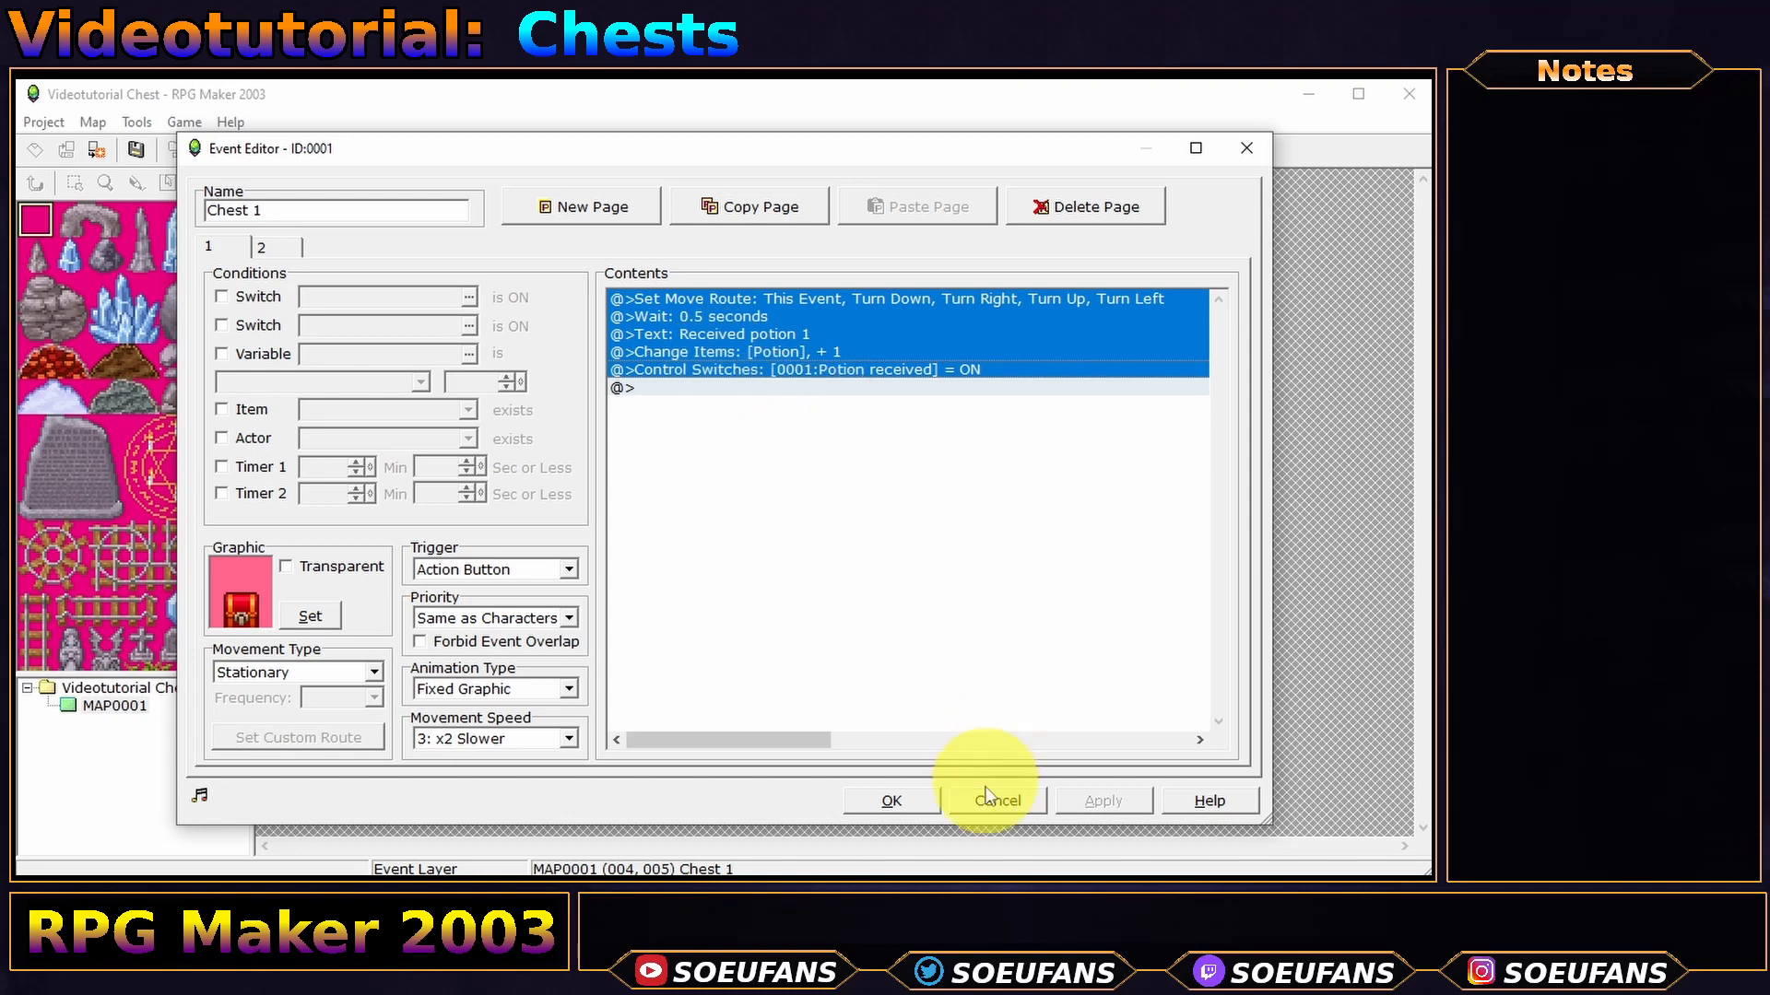
click(986, 794)
double_click(1004, 426)
right_click(814, 391)
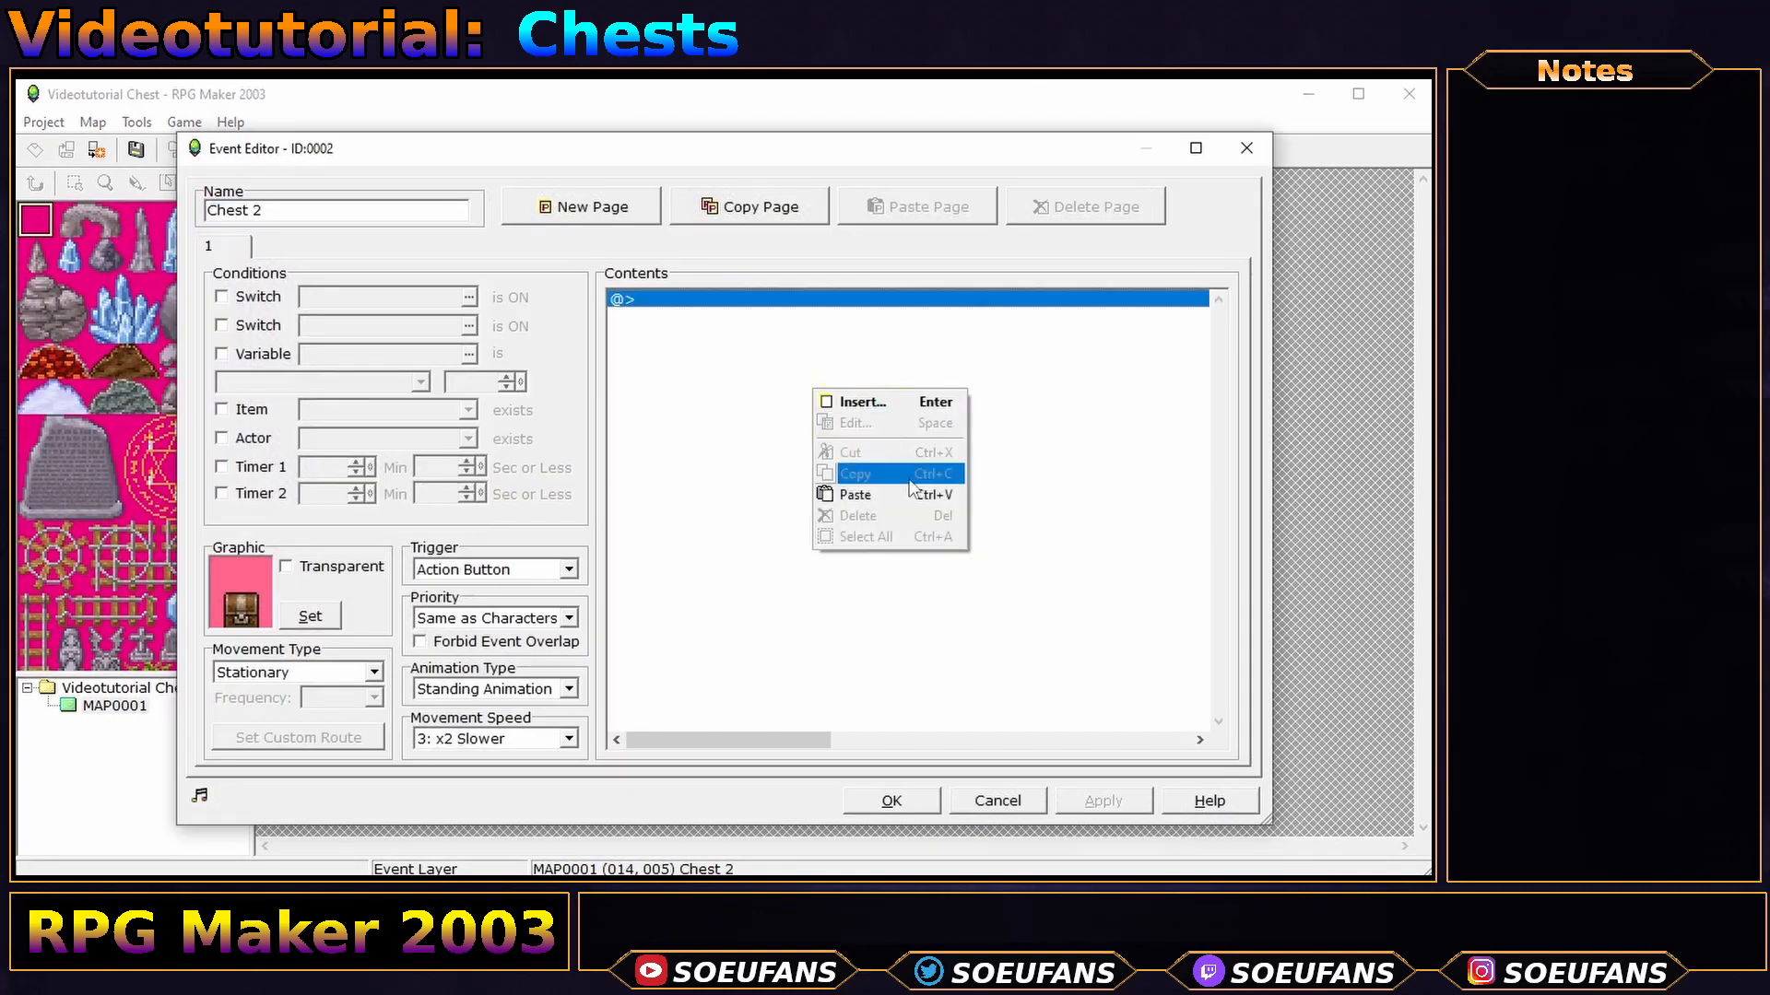
click(885, 495)
click(891, 800)
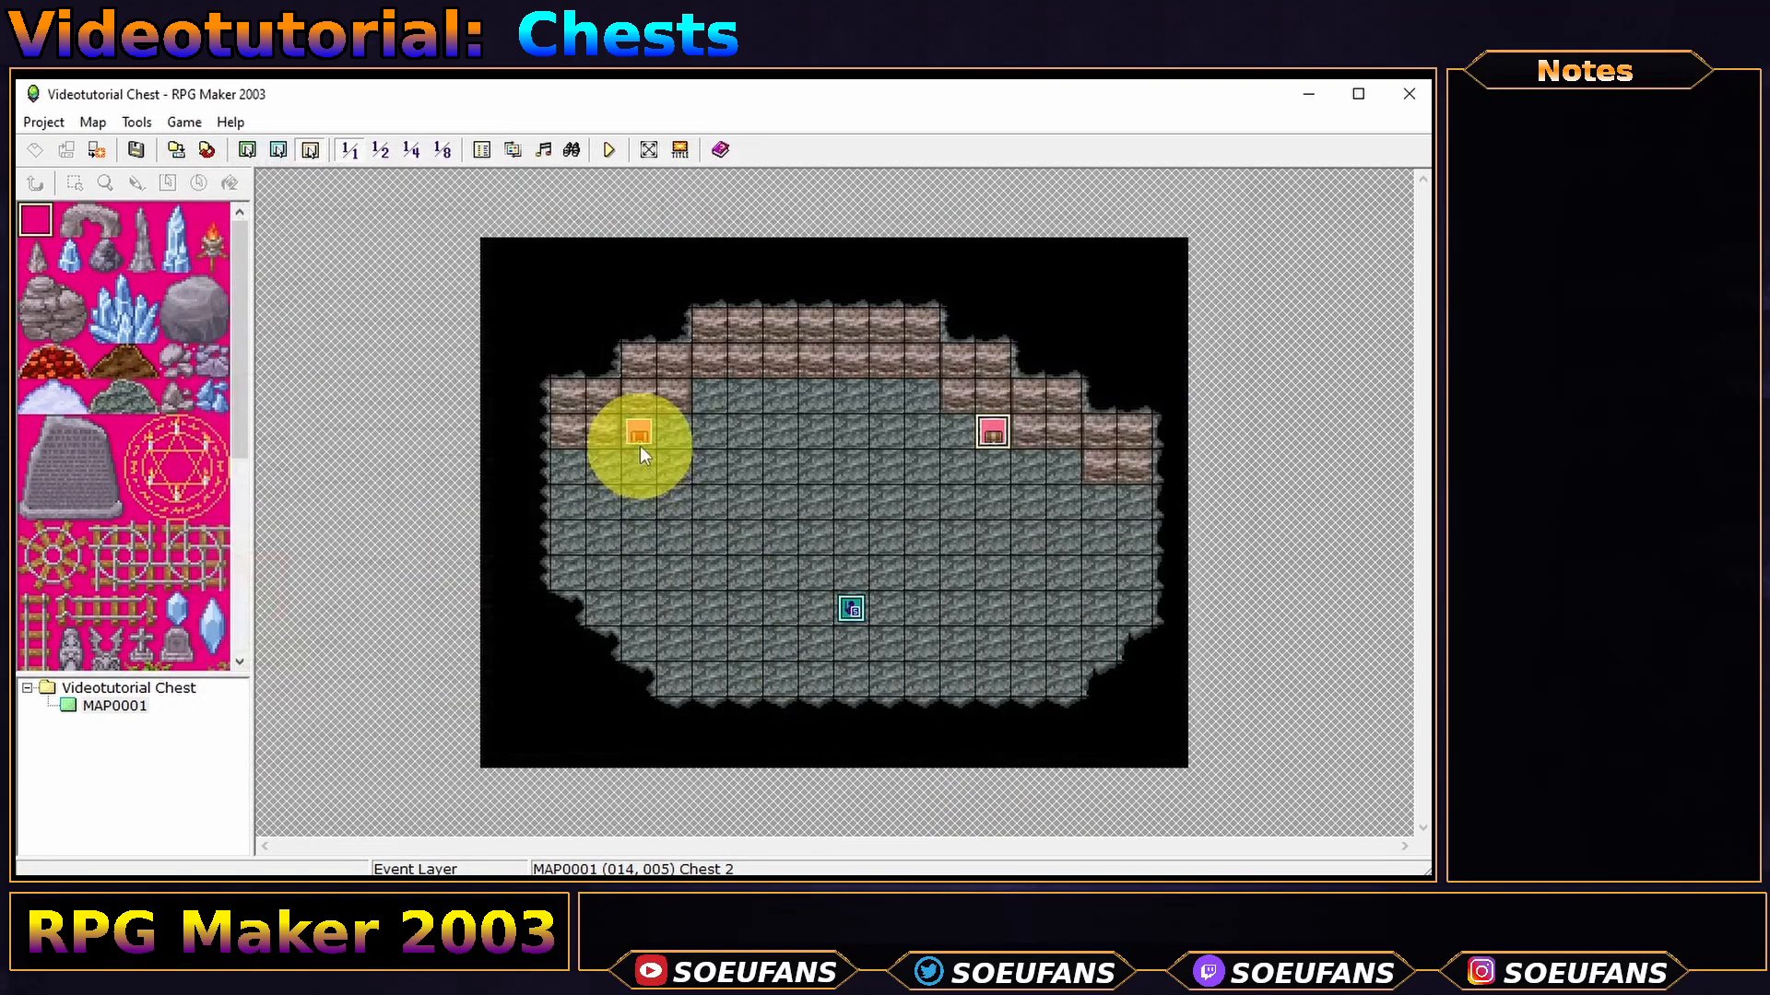
- Copy Chest 1's second page and paste it as Chest 2's page 2
double_click(640, 445)
click(277, 246)
click(767, 214)
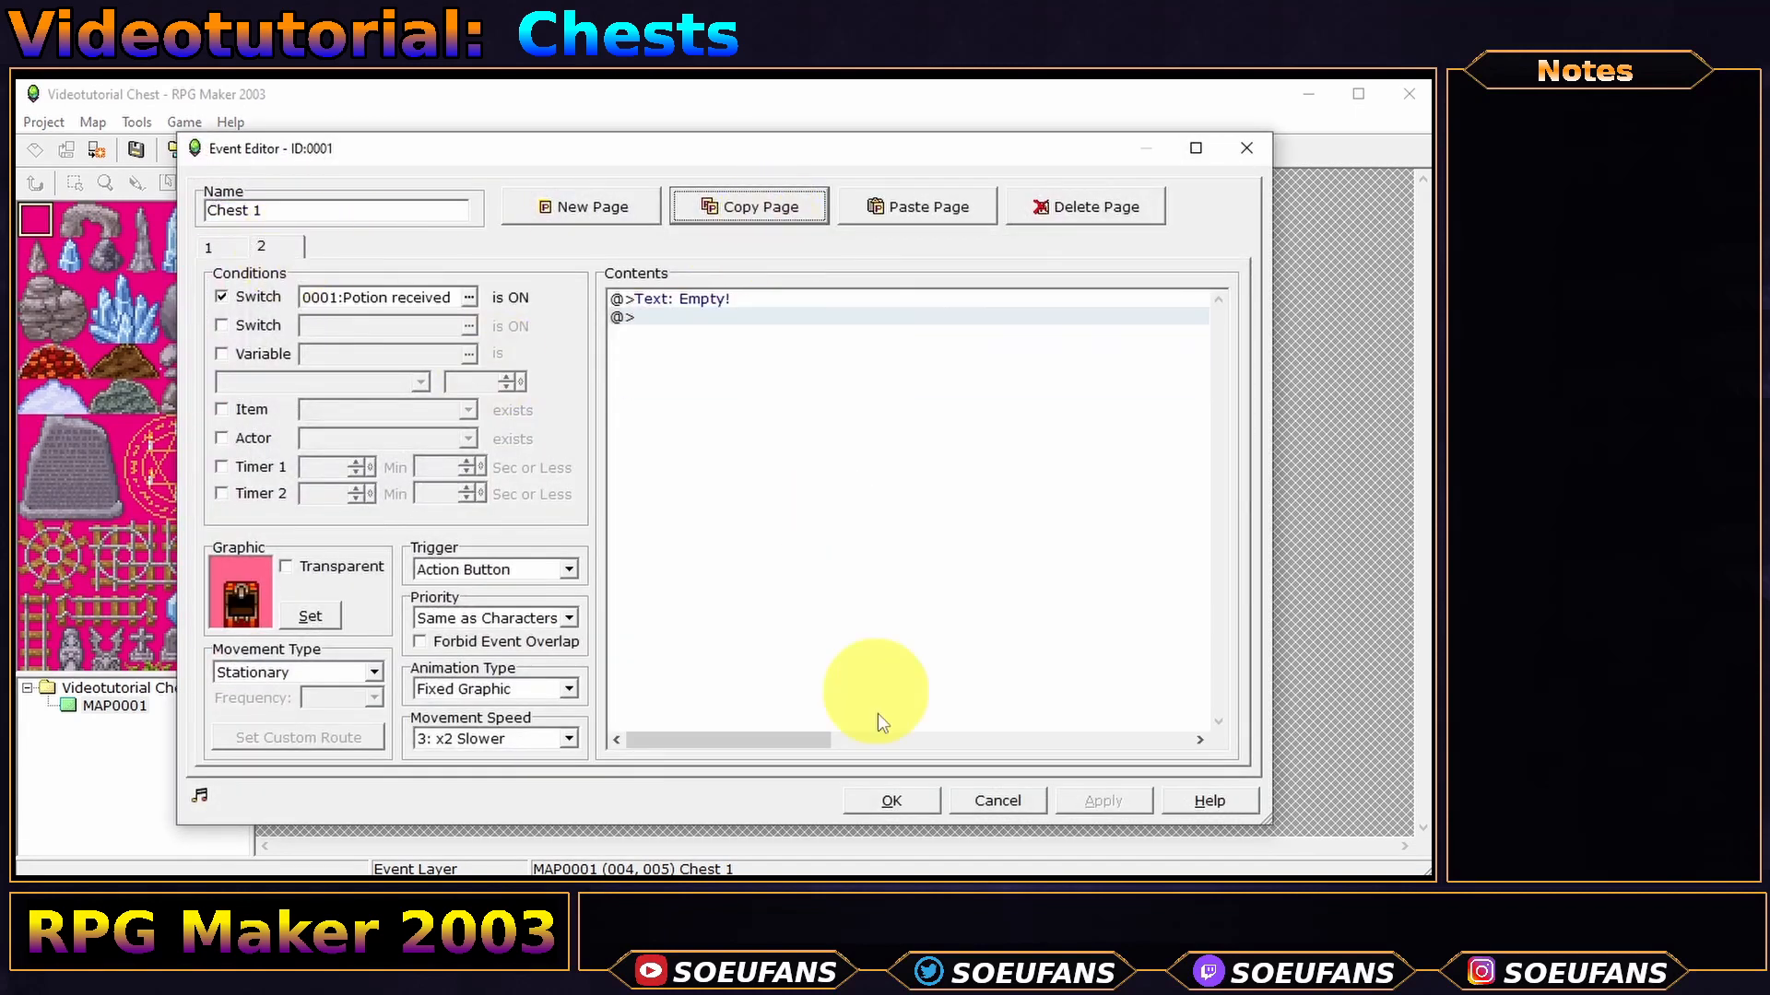
click(891, 800)
double_click(992, 426)
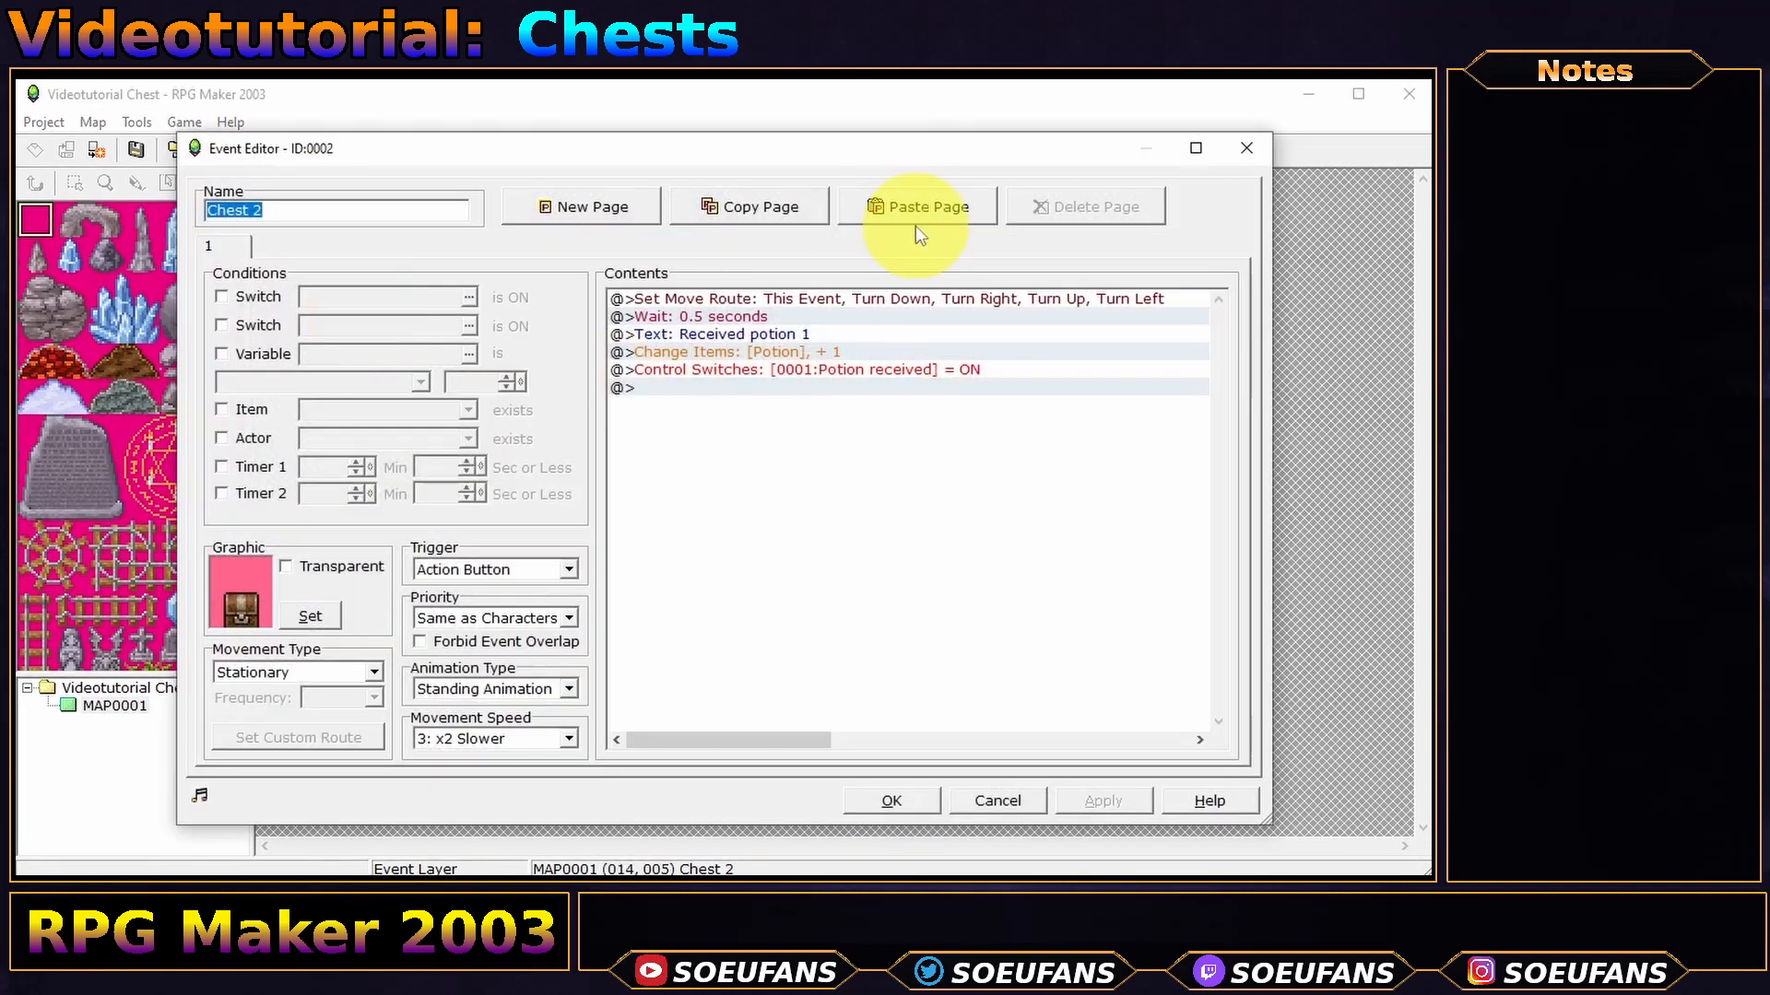
click(925, 213)
- Give Chest 2's page 2 the open-chest sprite and condition switch 0002 named Potion received
click(319, 616)
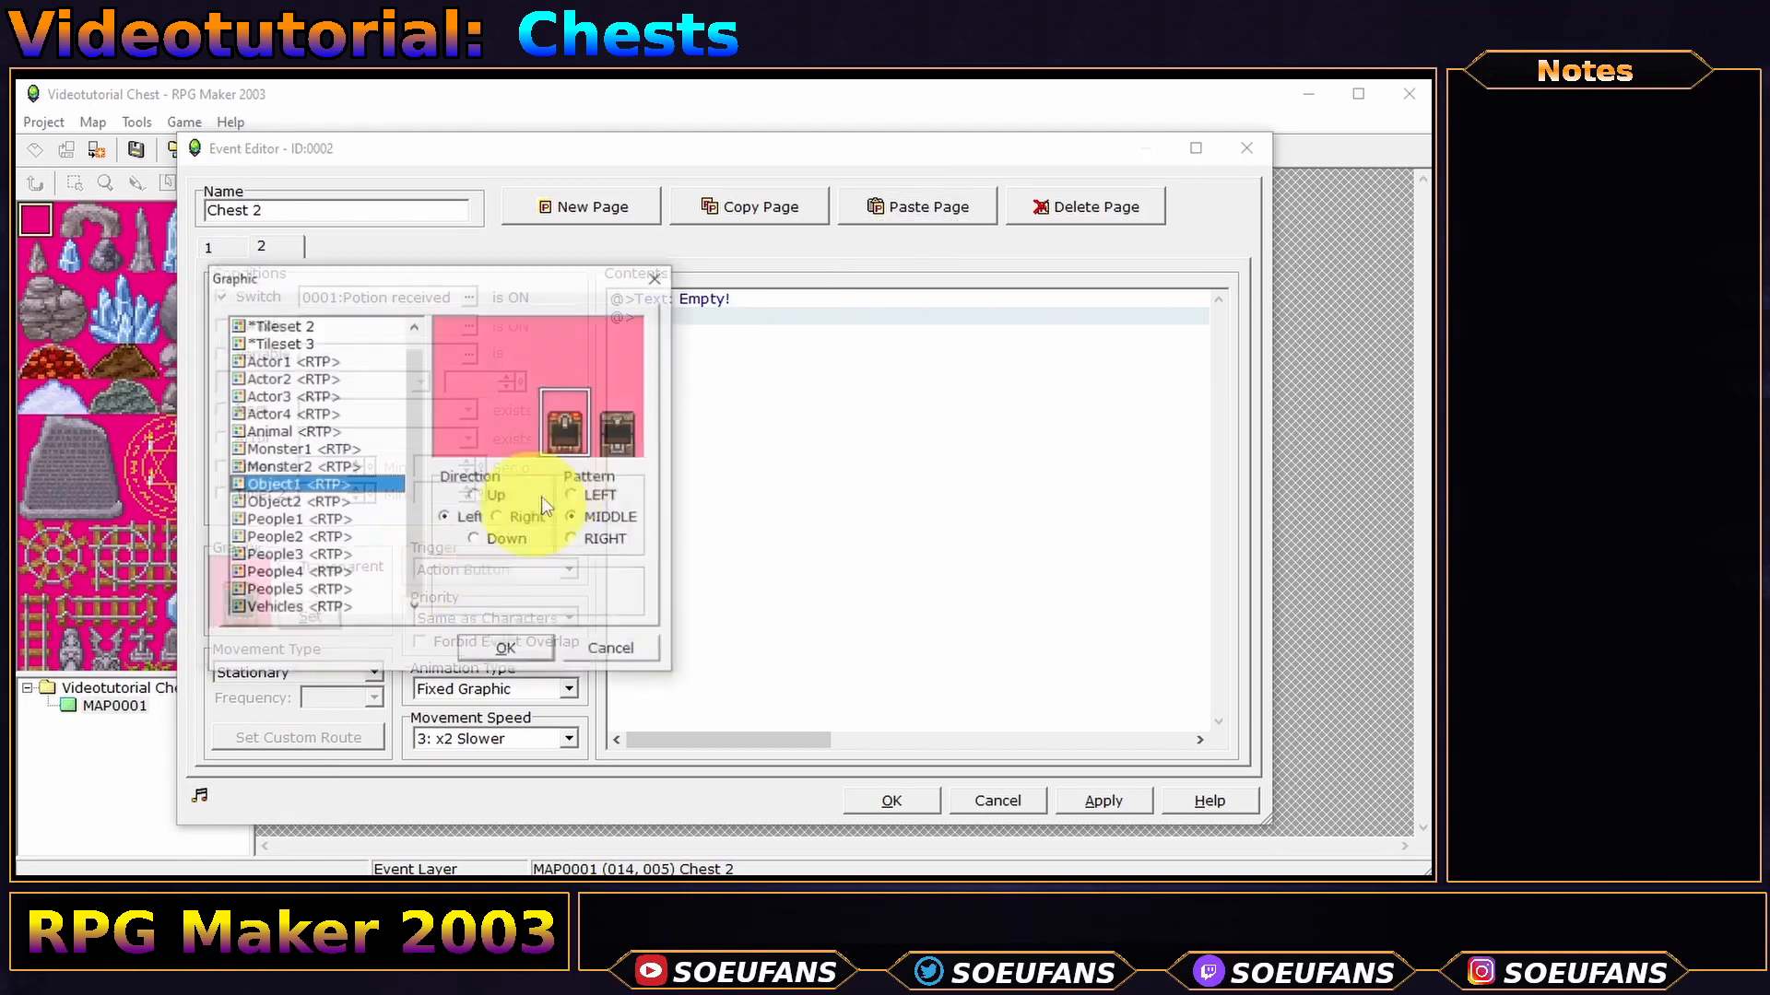
click(614, 439)
double_click(614, 439)
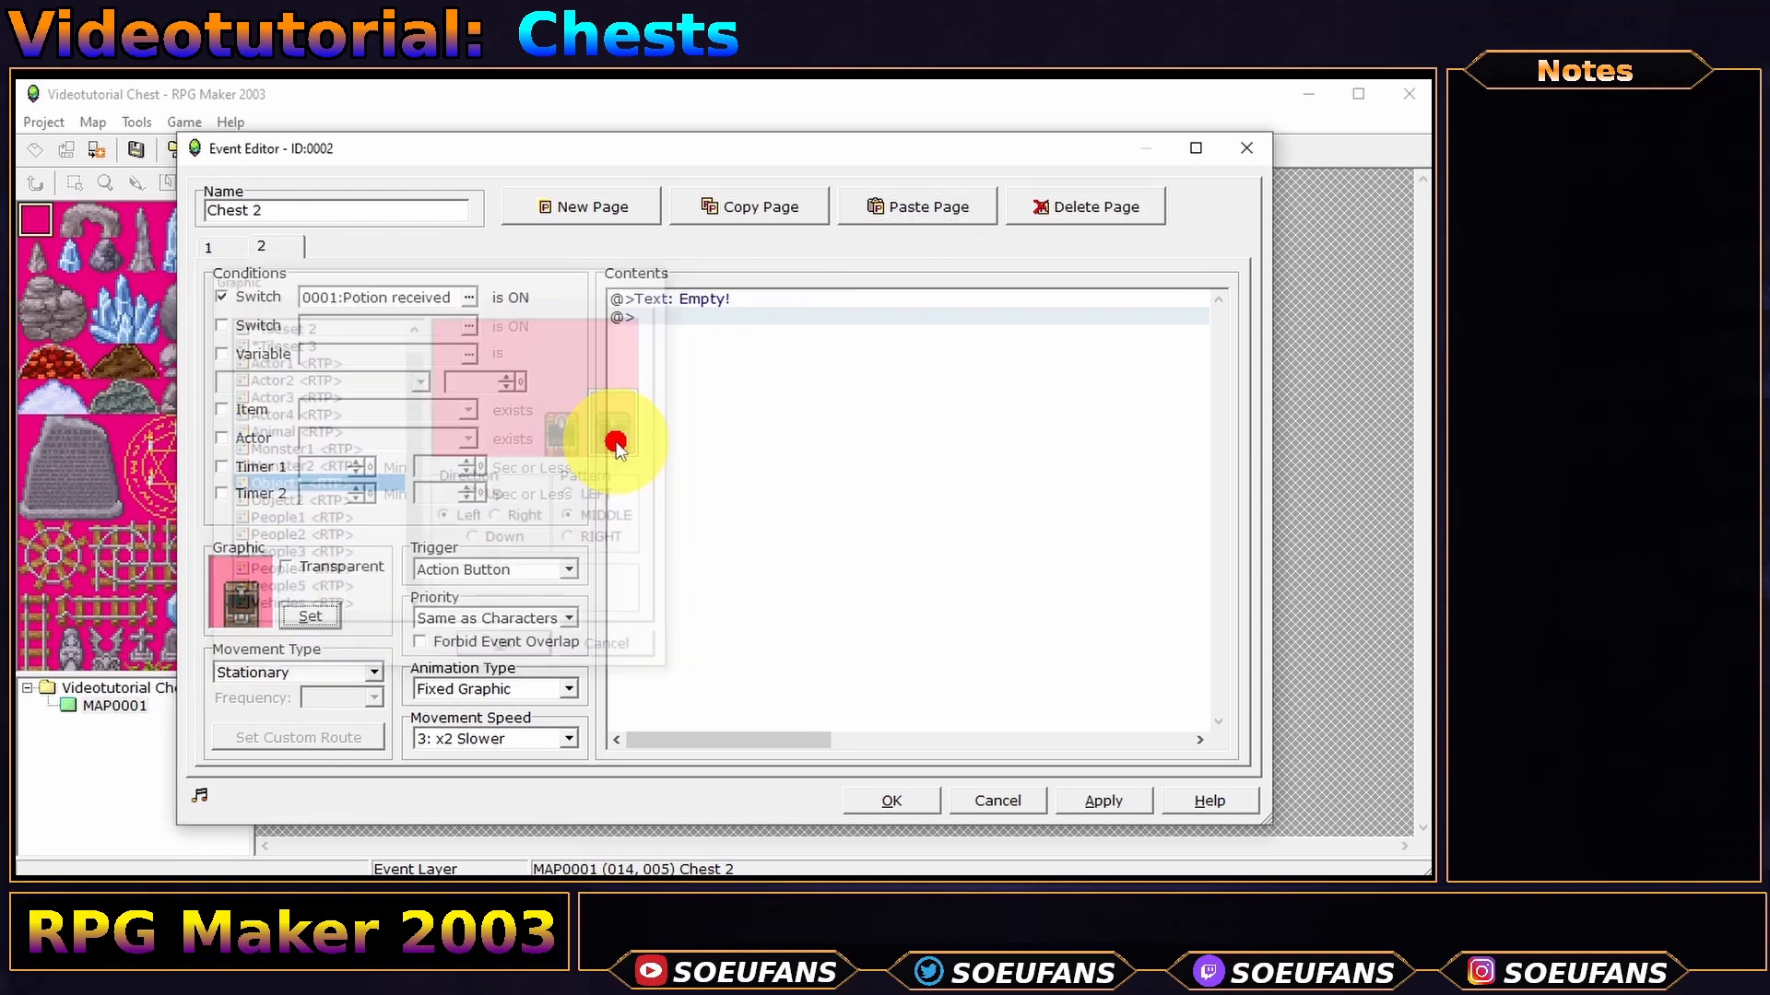
click(469, 298)
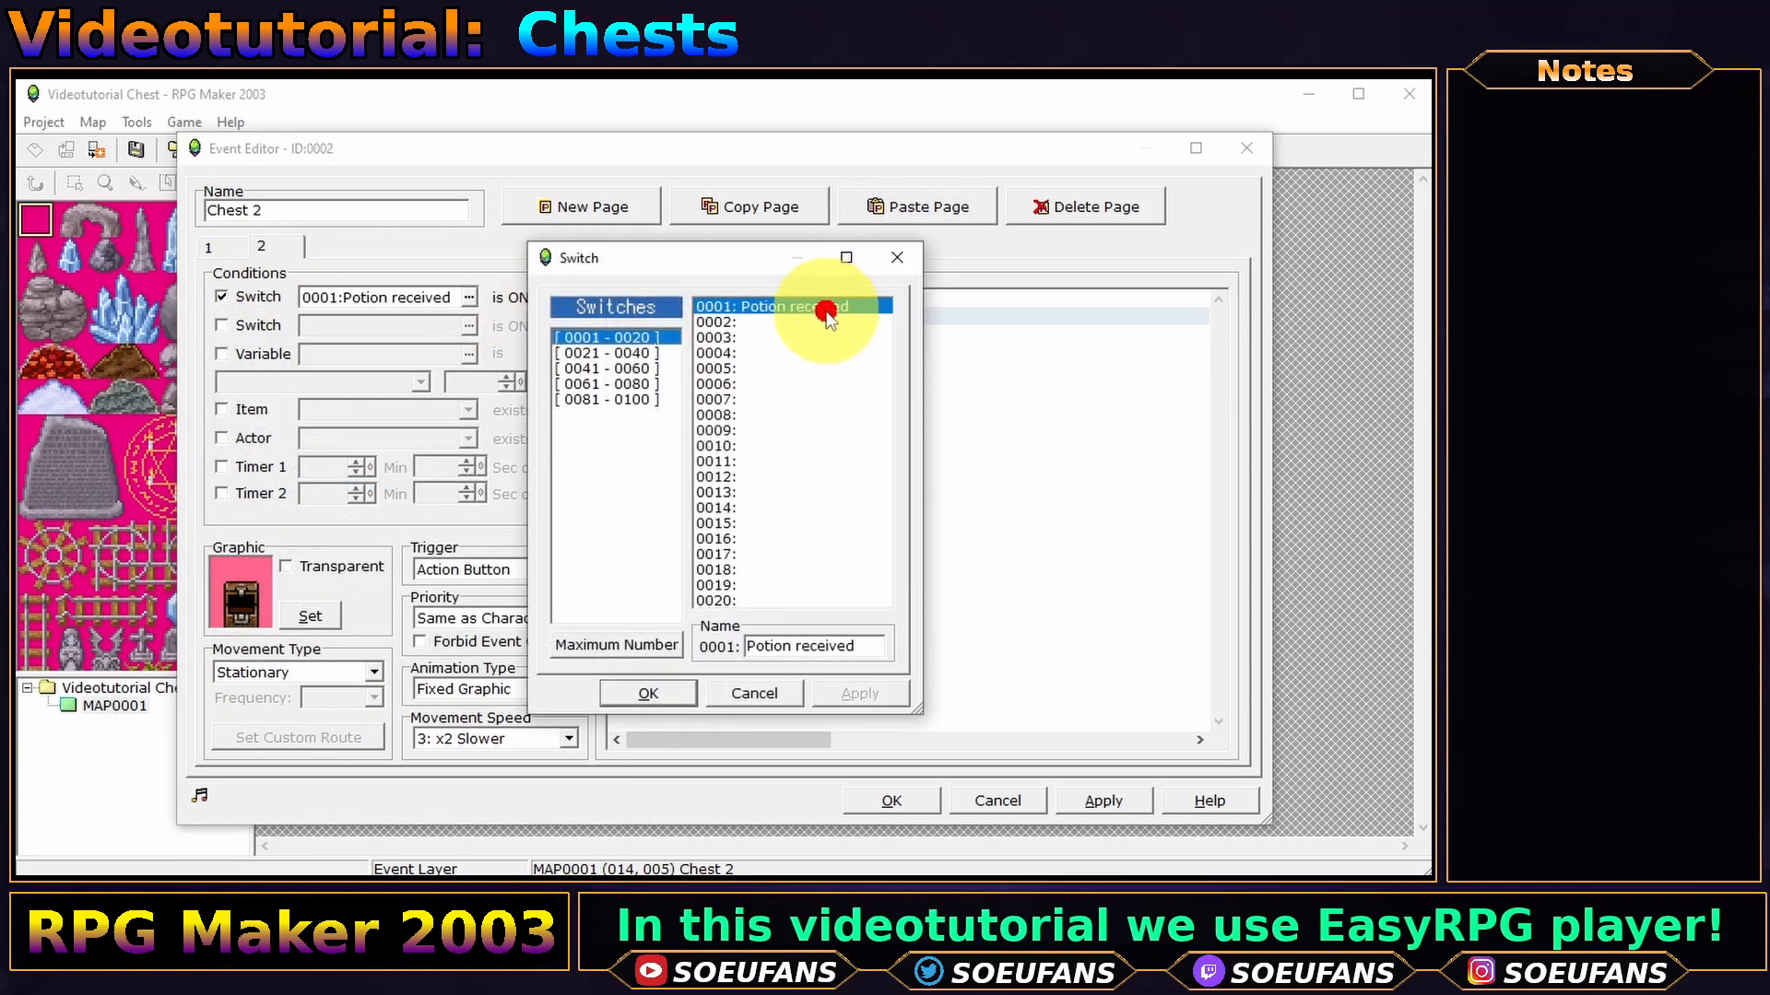
click(763, 322)
key(ctrl+v)
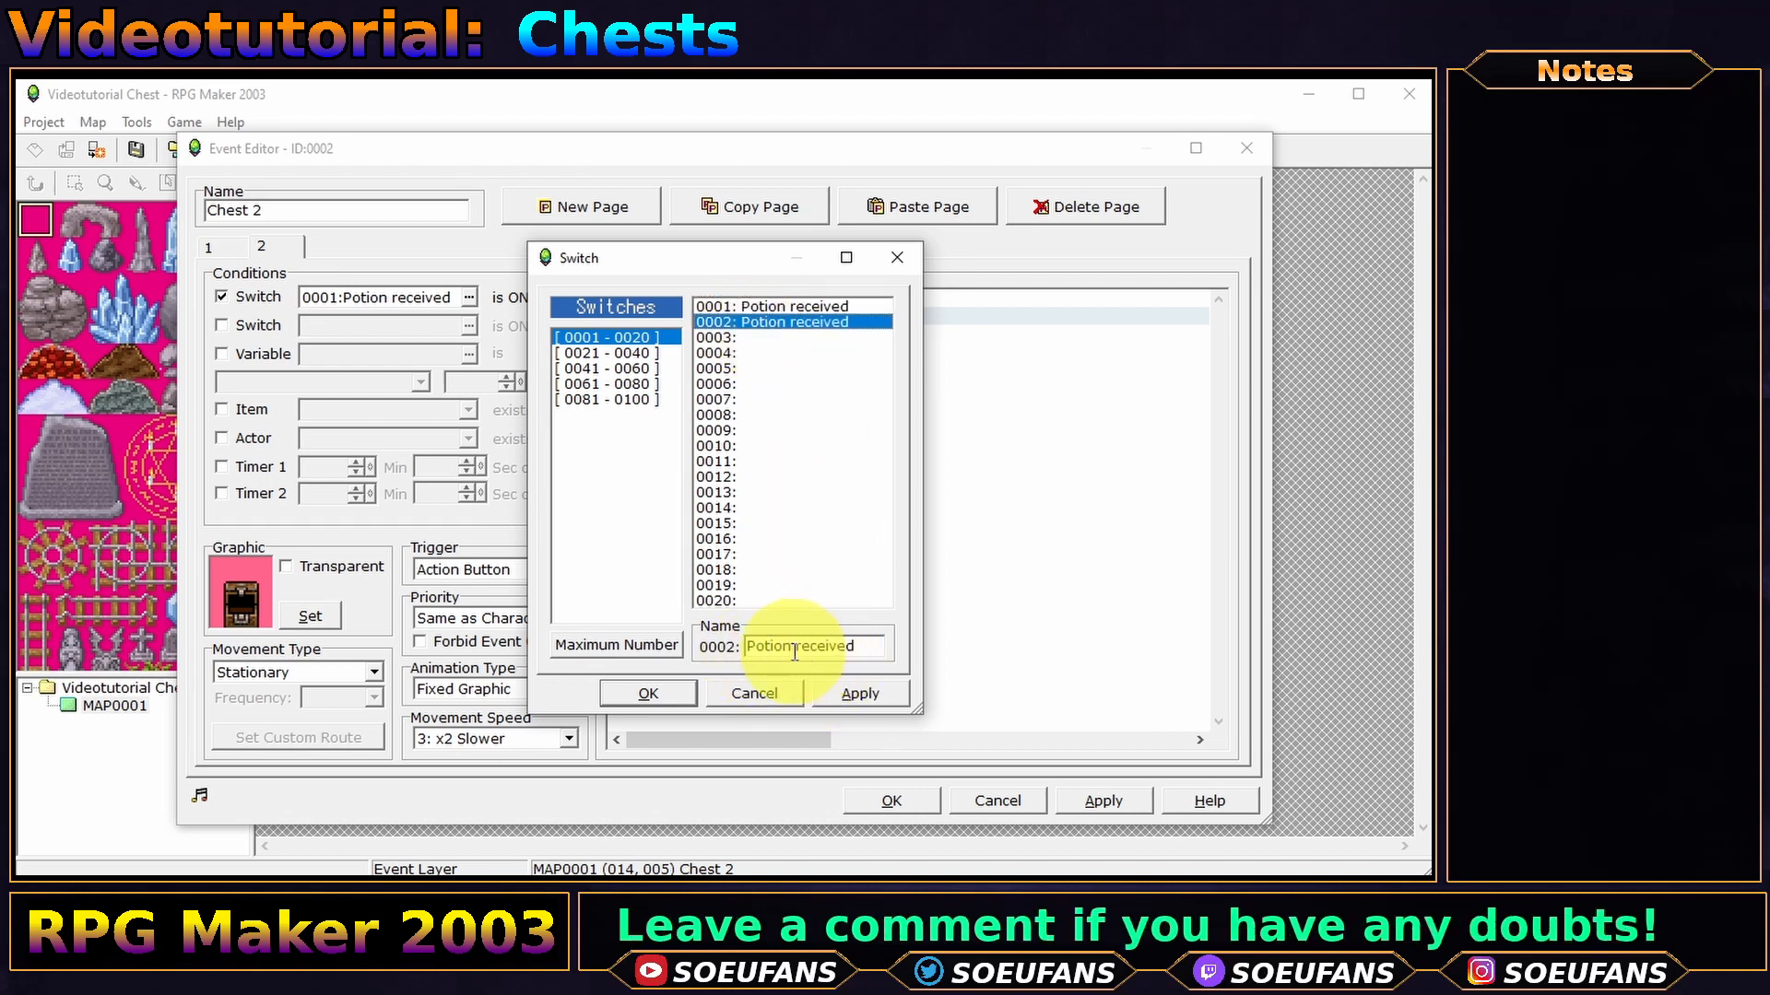
click(648, 693)
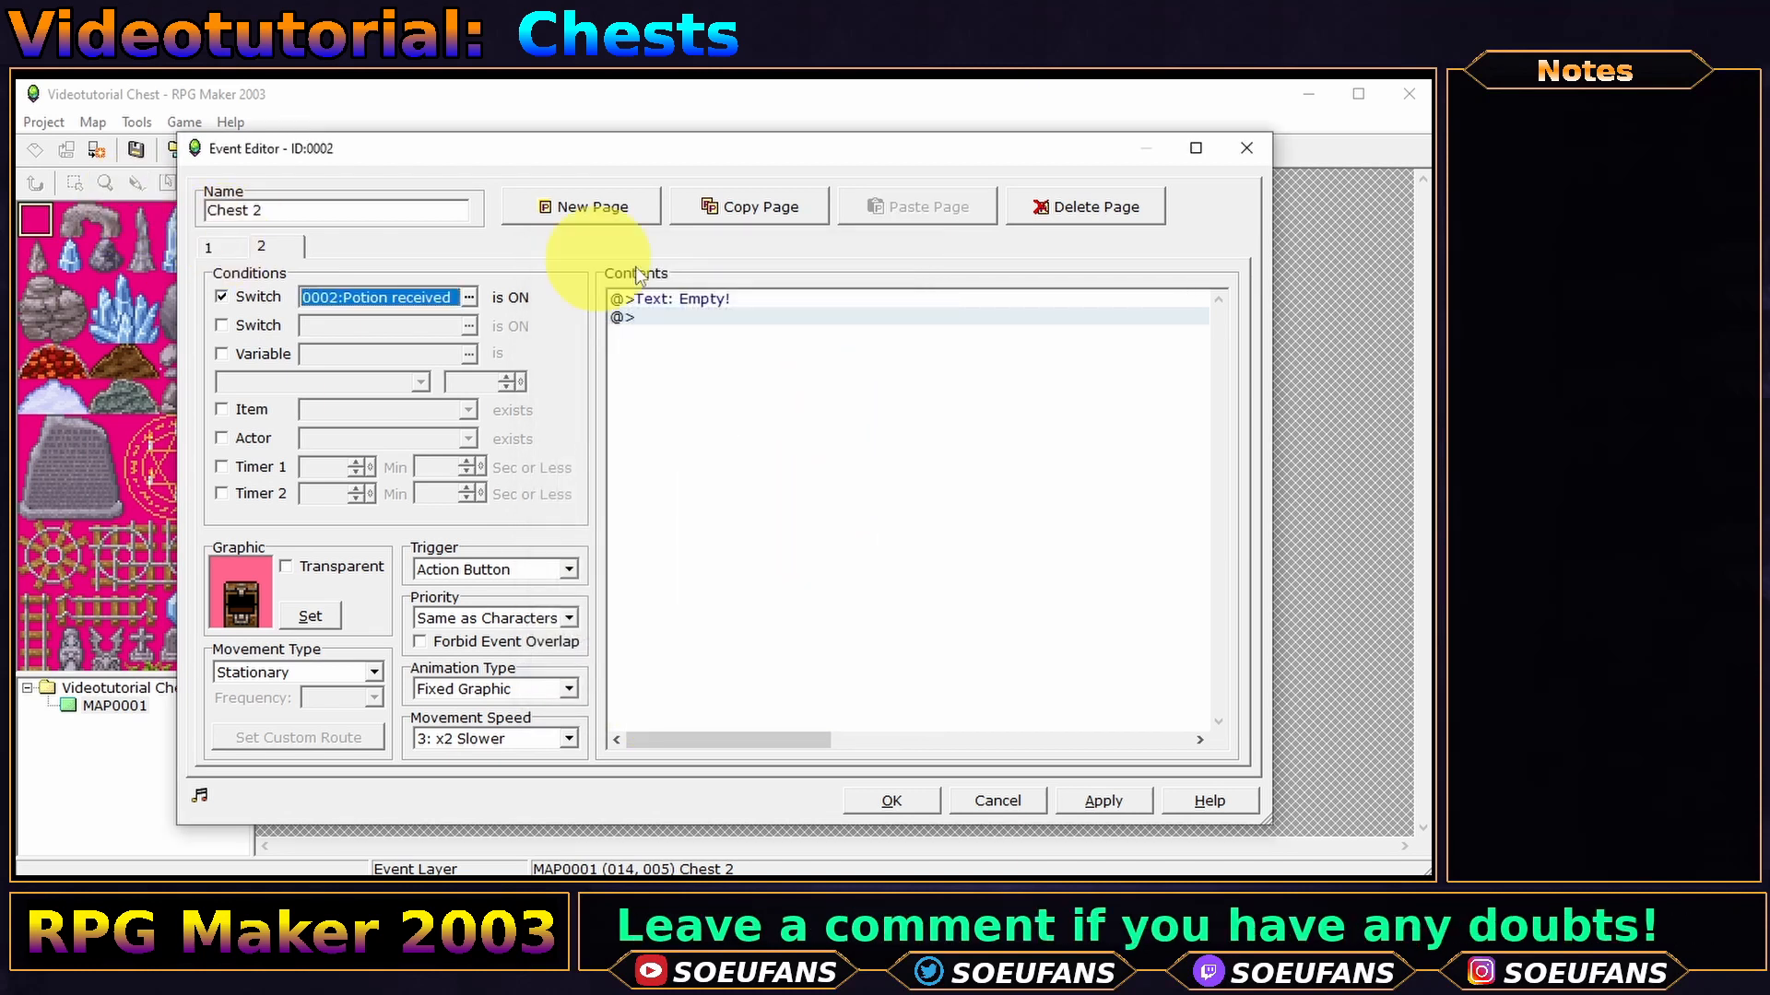
- Make Chest 2's page 1 turn on switch 0002 and give a Hi-Potion
click(210, 247)
double_click(966, 371)
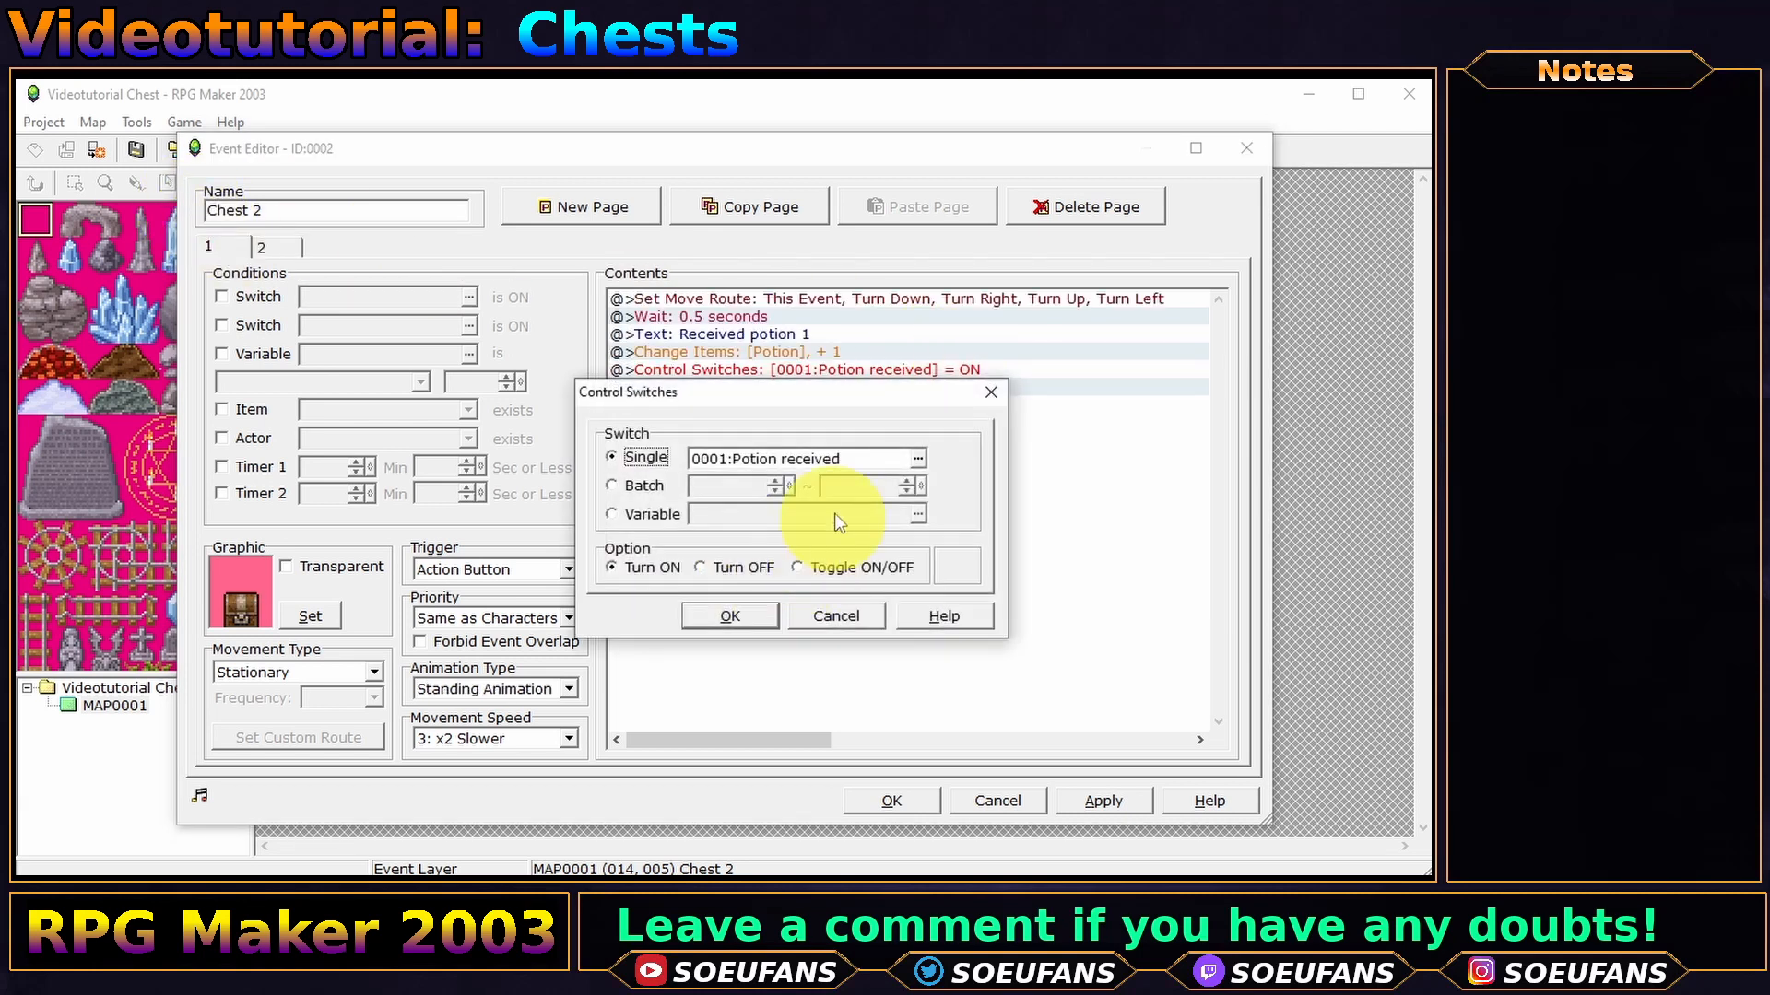
click(918, 458)
double_click(867, 355)
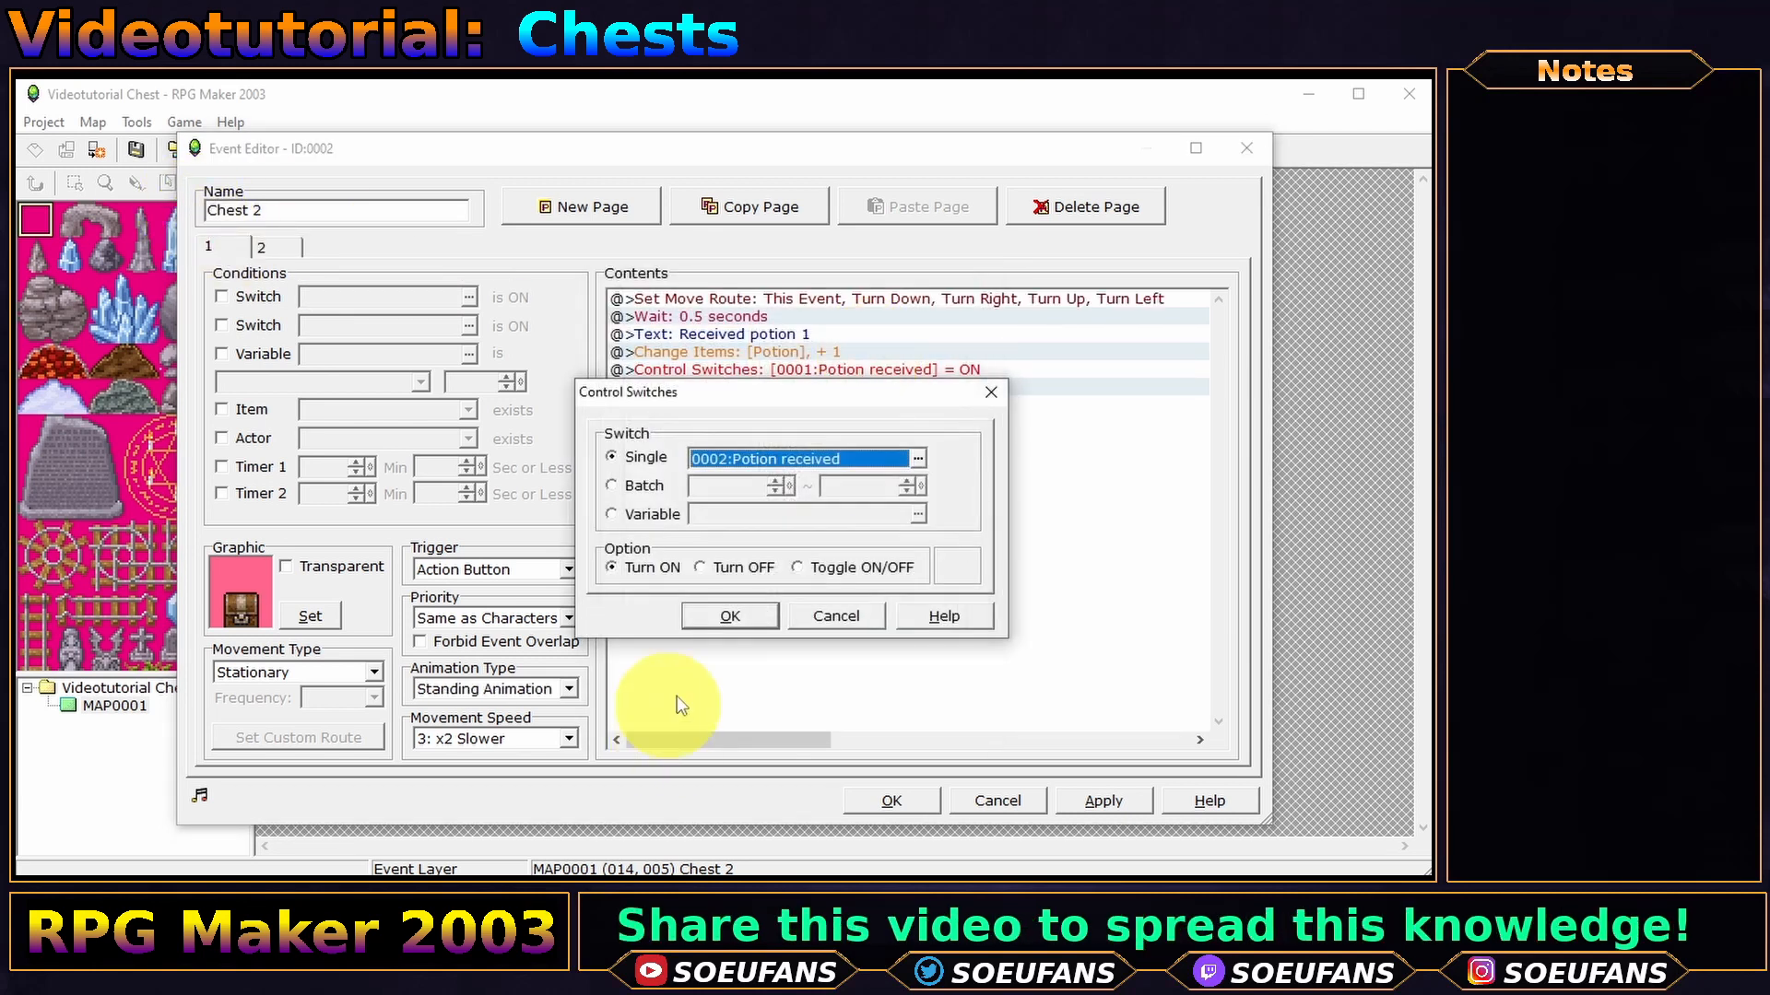
click(729, 616)
double_click(810, 351)
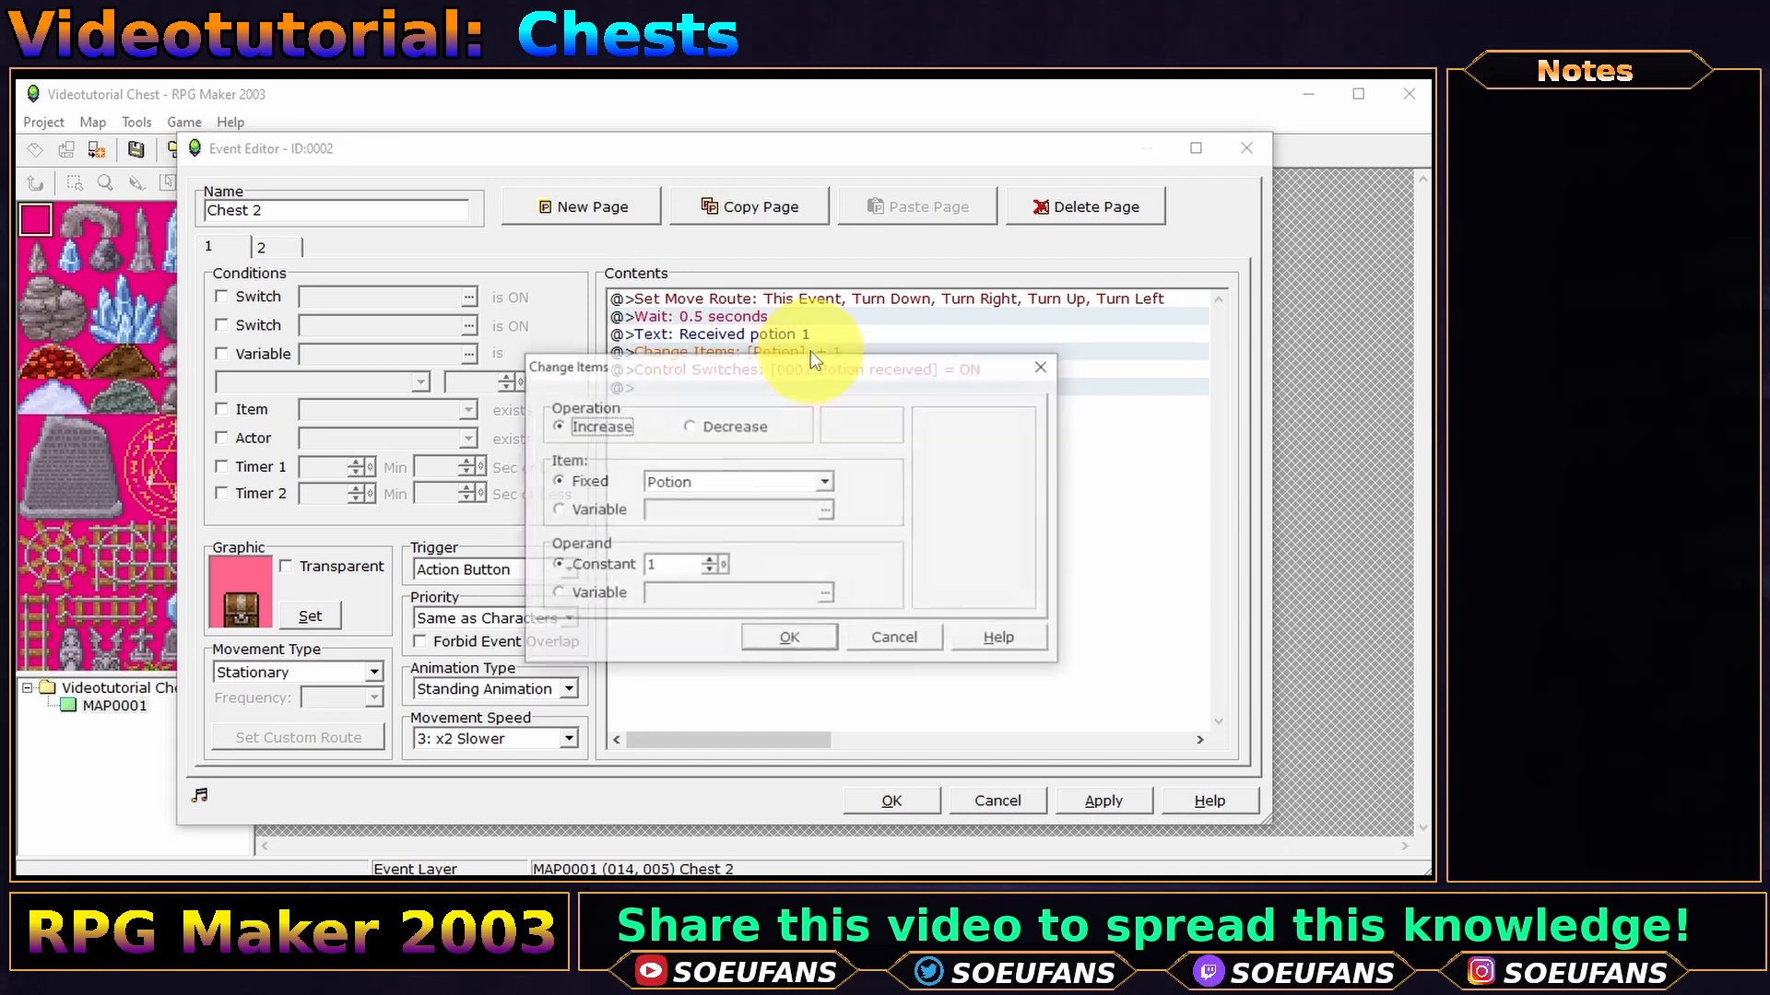
click(774, 481)
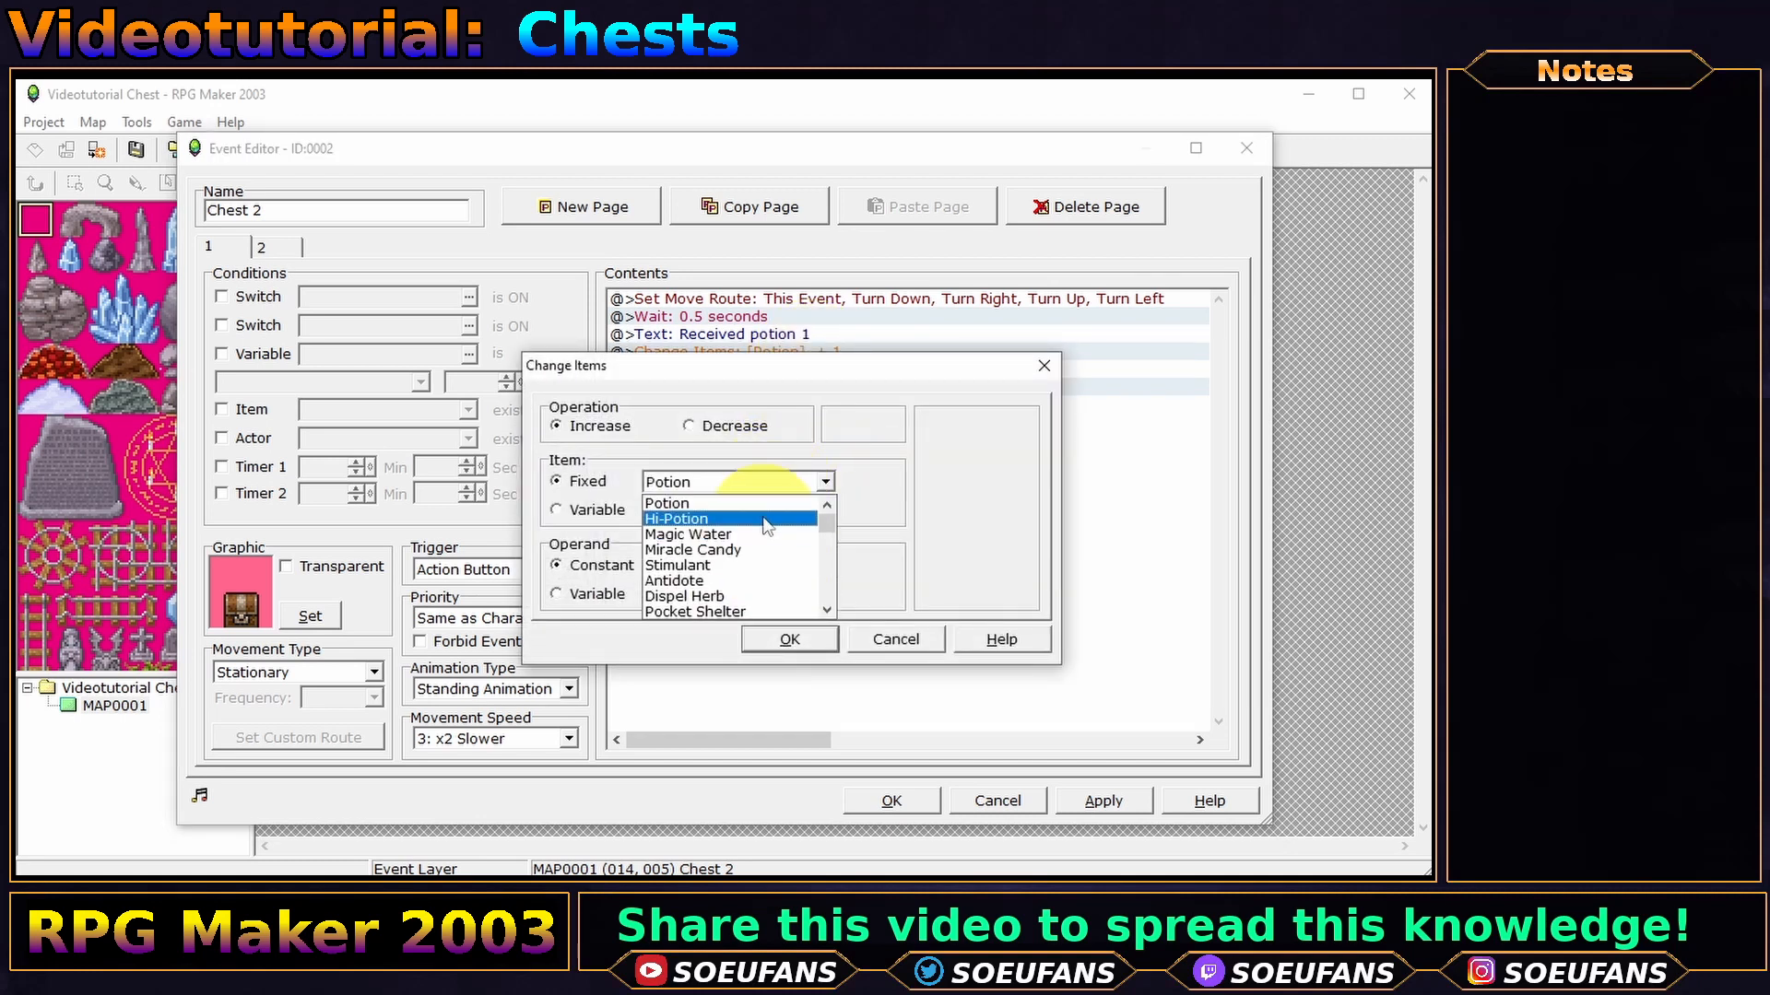
click(767, 520)
click(790, 639)
- Rename switch 0002 to 'HI Potion received' and set the message 'Received Hi-potion 1'
double_click(950, 370)
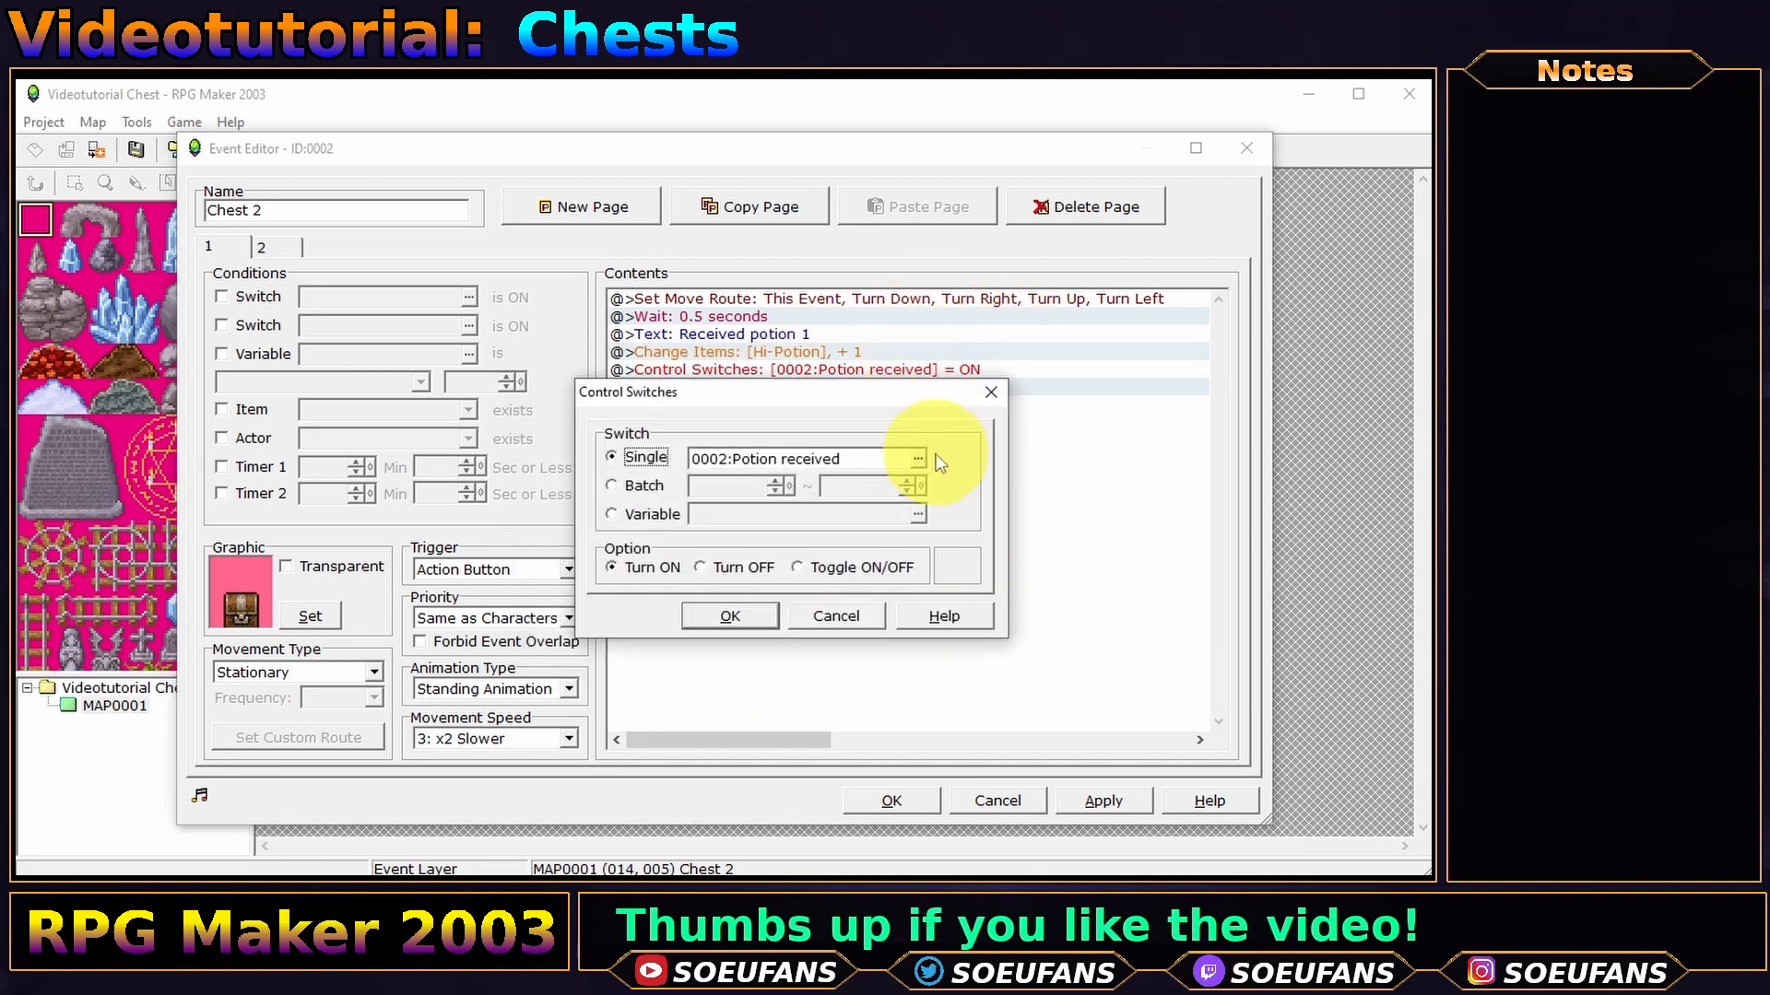
click(917, 458)
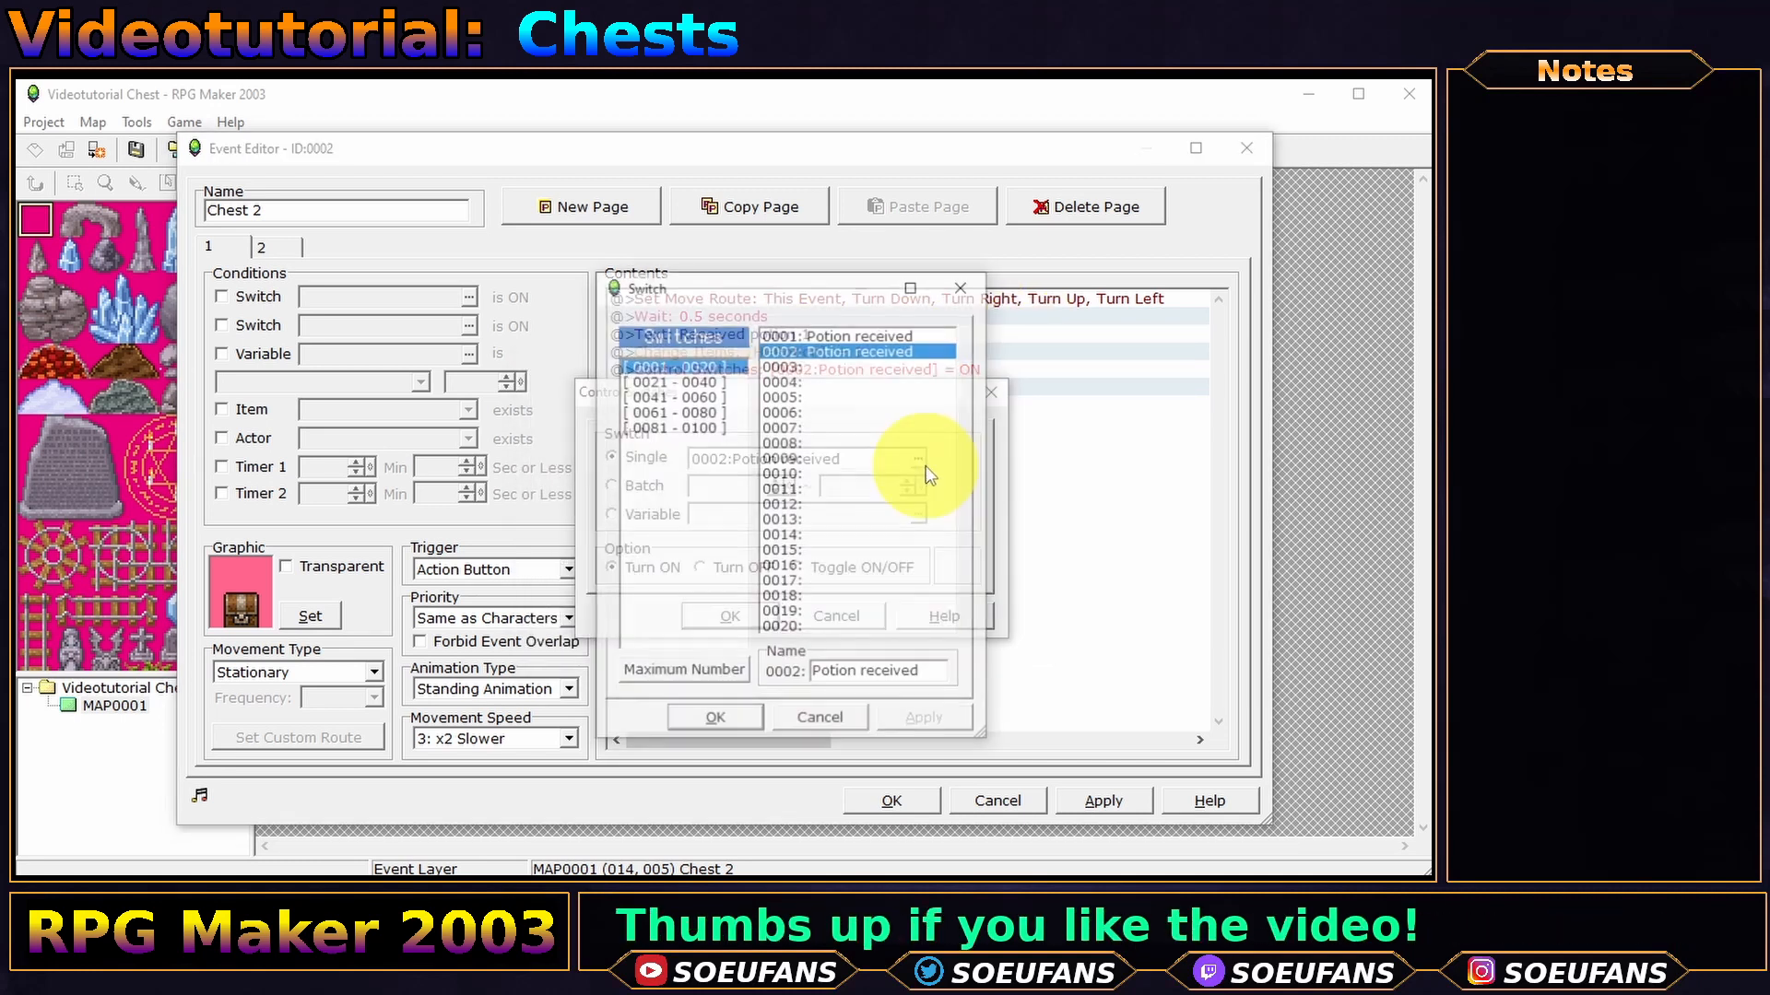
click(913, 684)
key(Home)
text(HI)
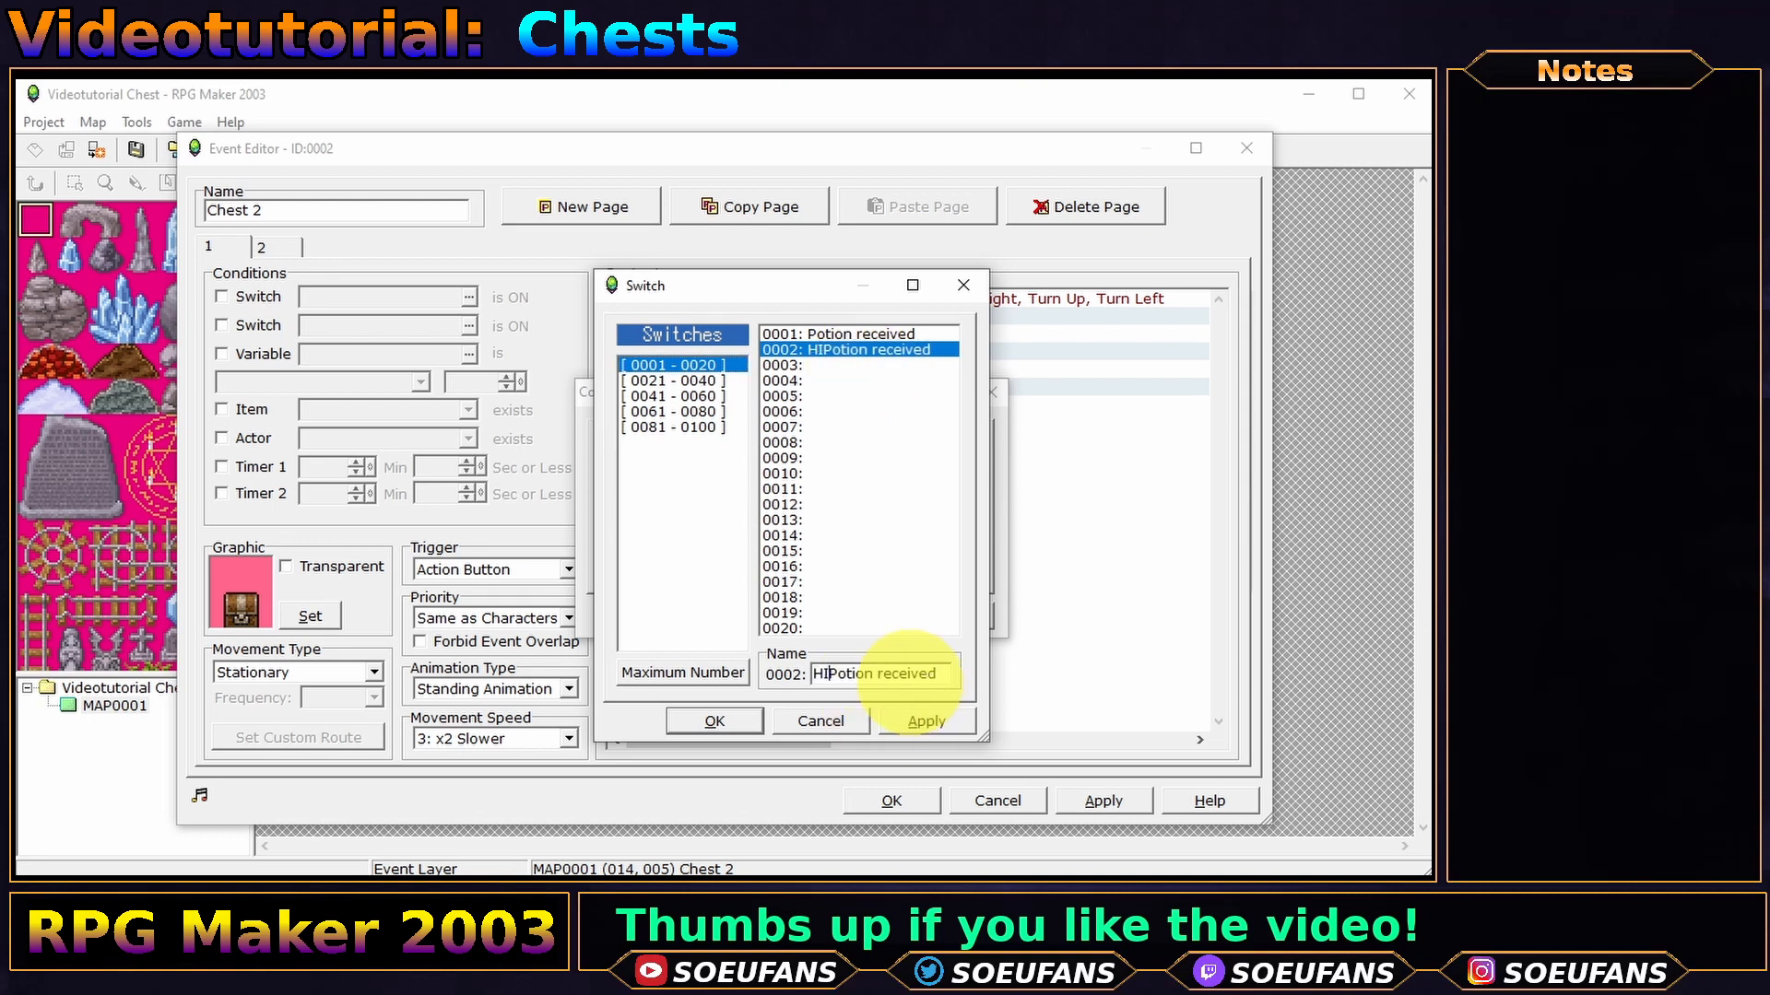
key(Return)
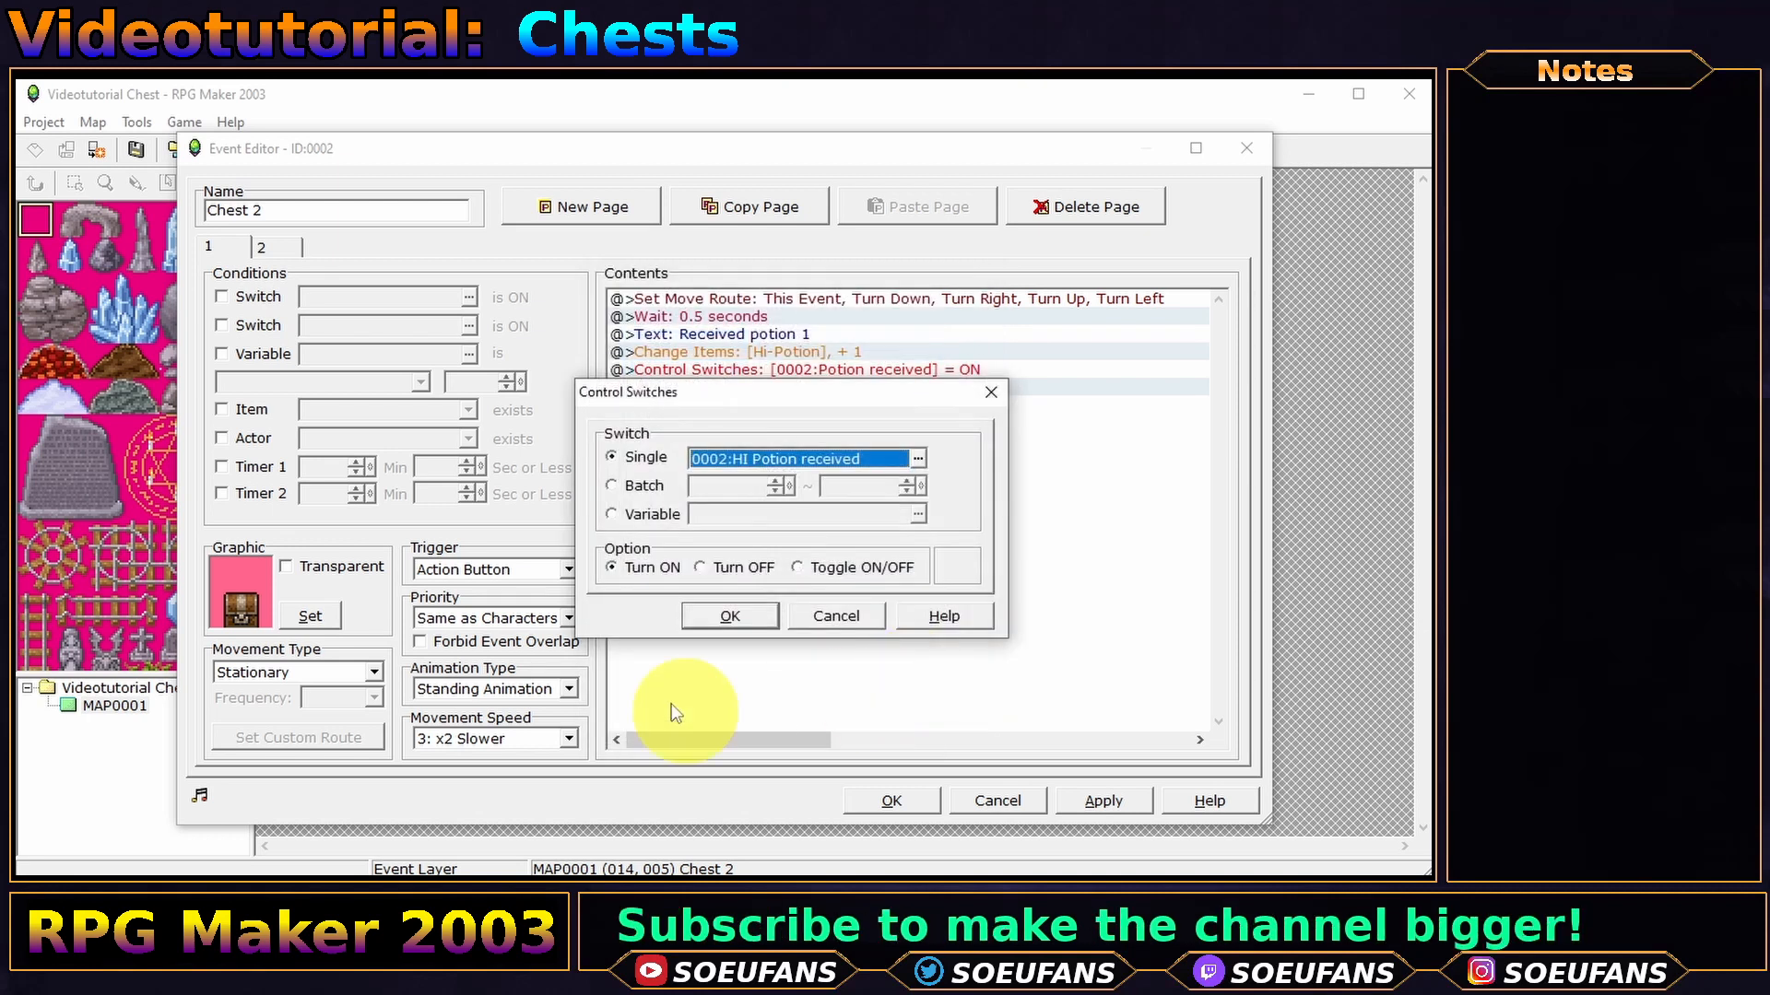
click(730, 616)
double_click(770, 335)
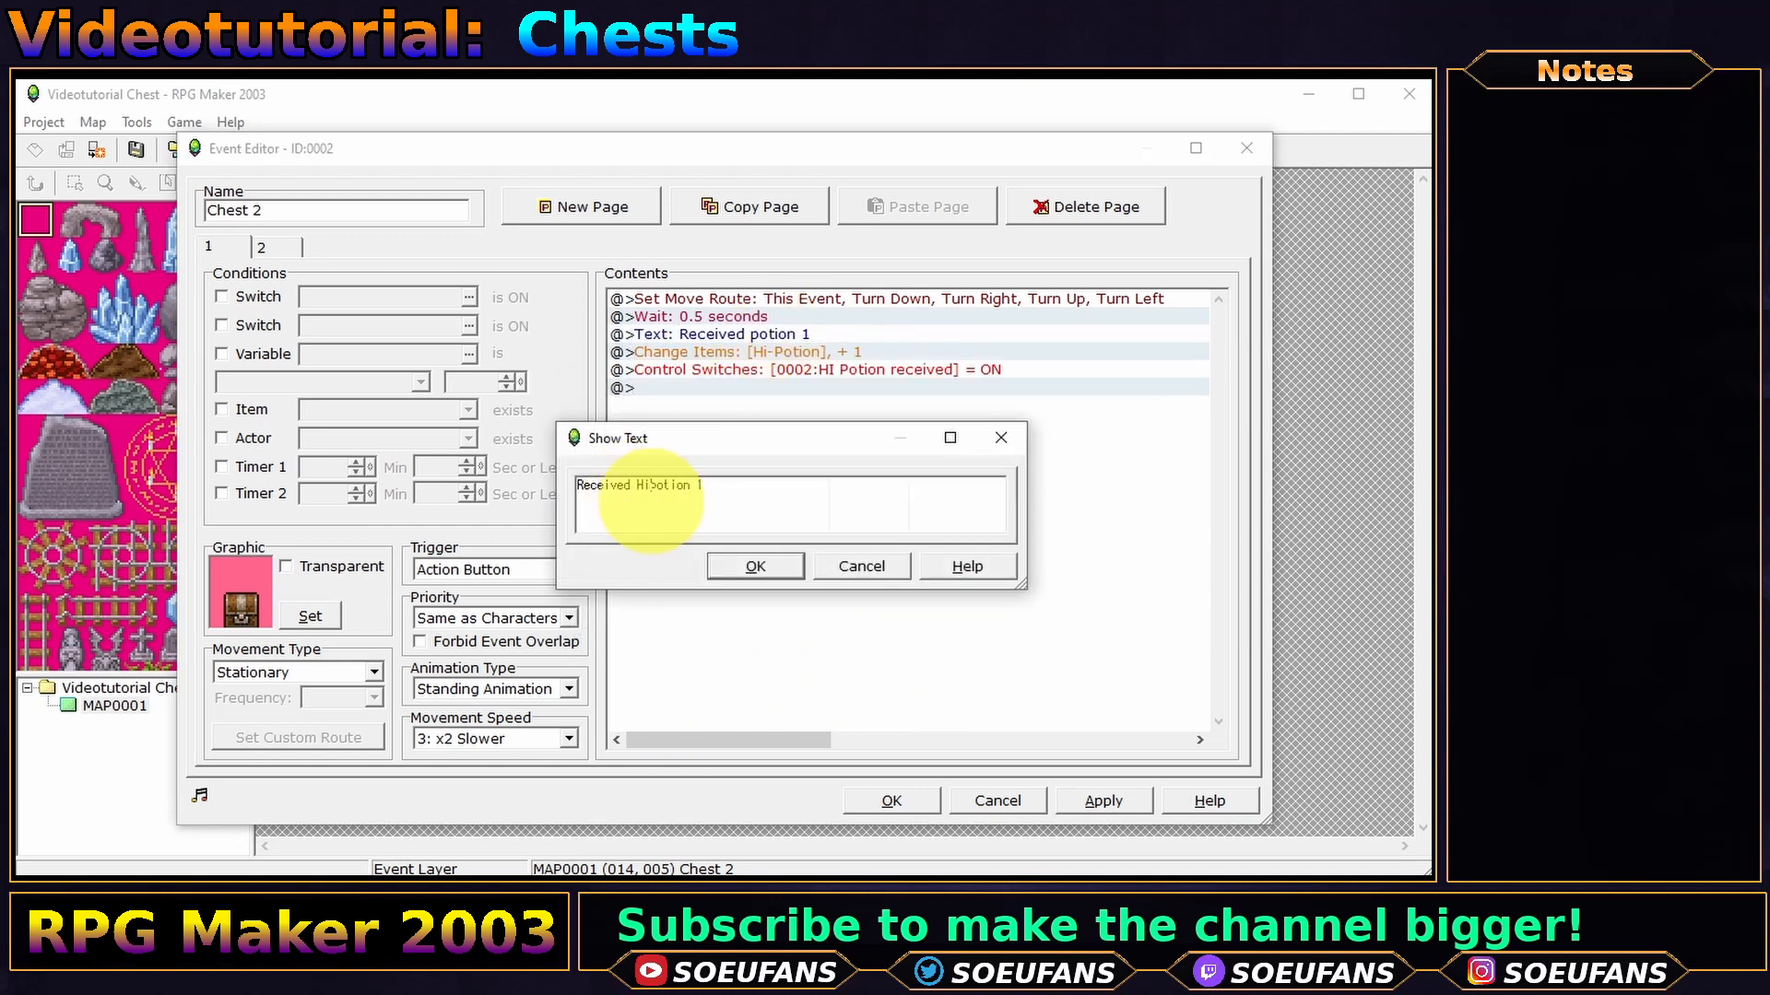
click(761, 568)
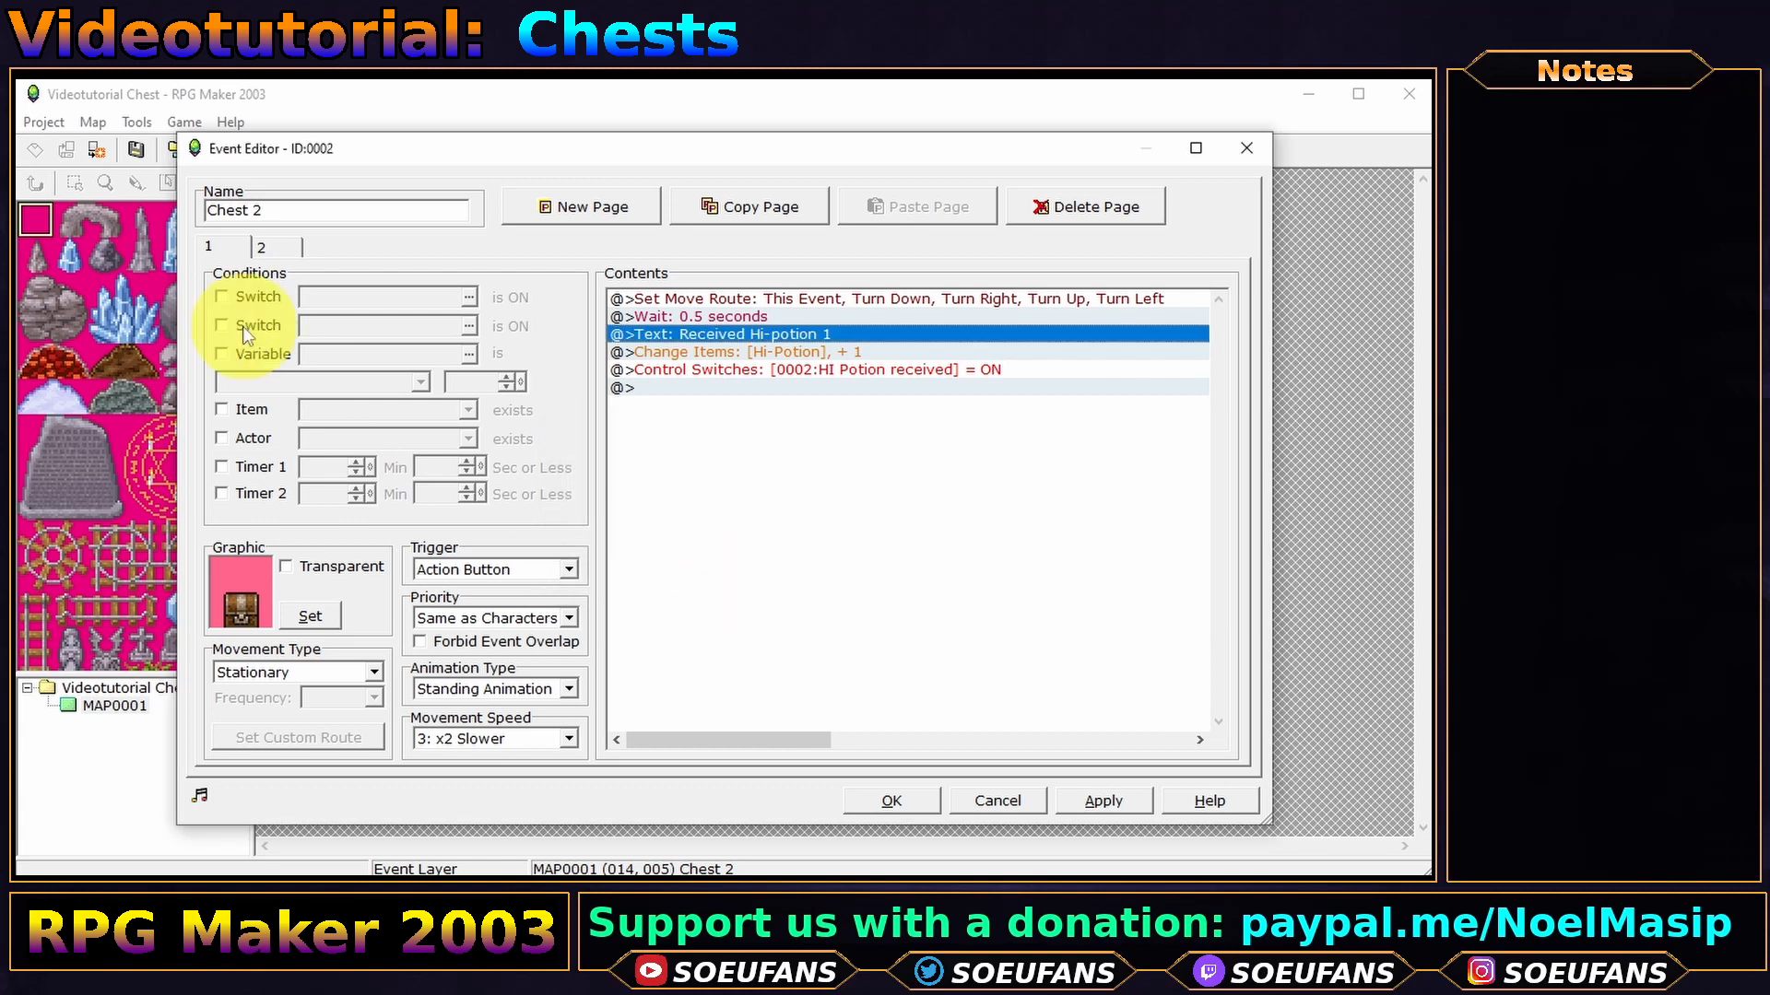
- Keep page 2 conditioned on switch 0002 and save Chest 2's event
click(268, 246)
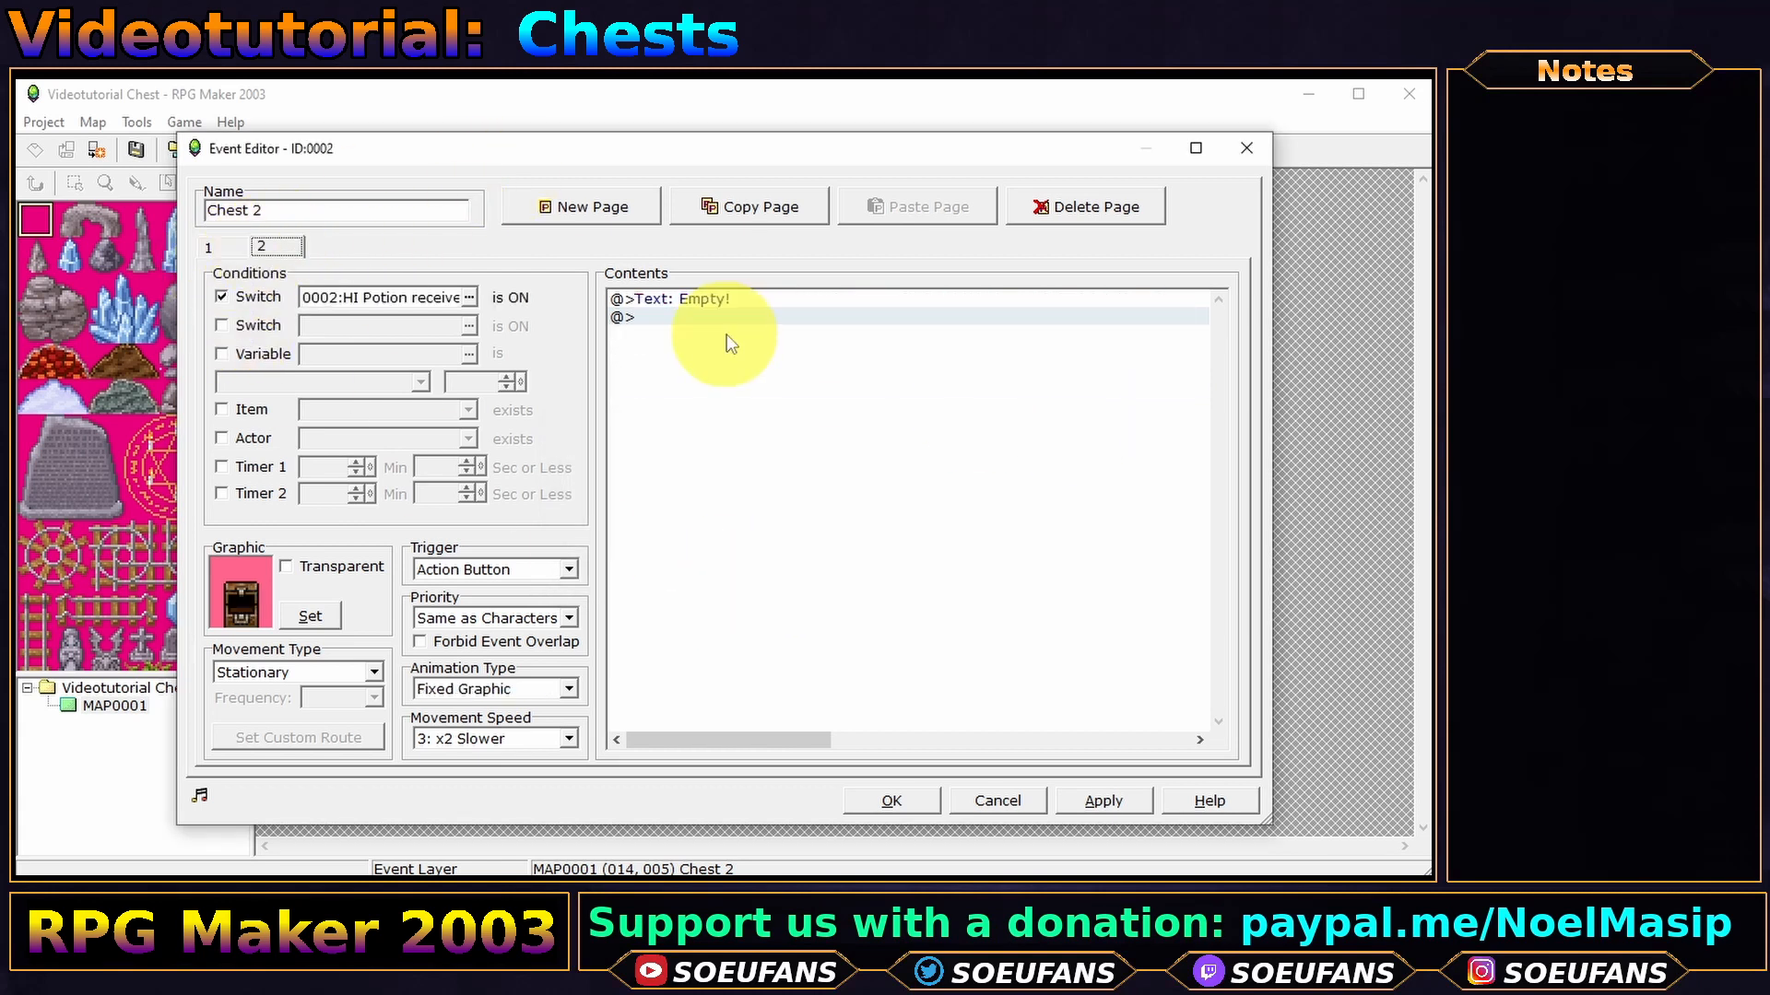
click(469, 297)
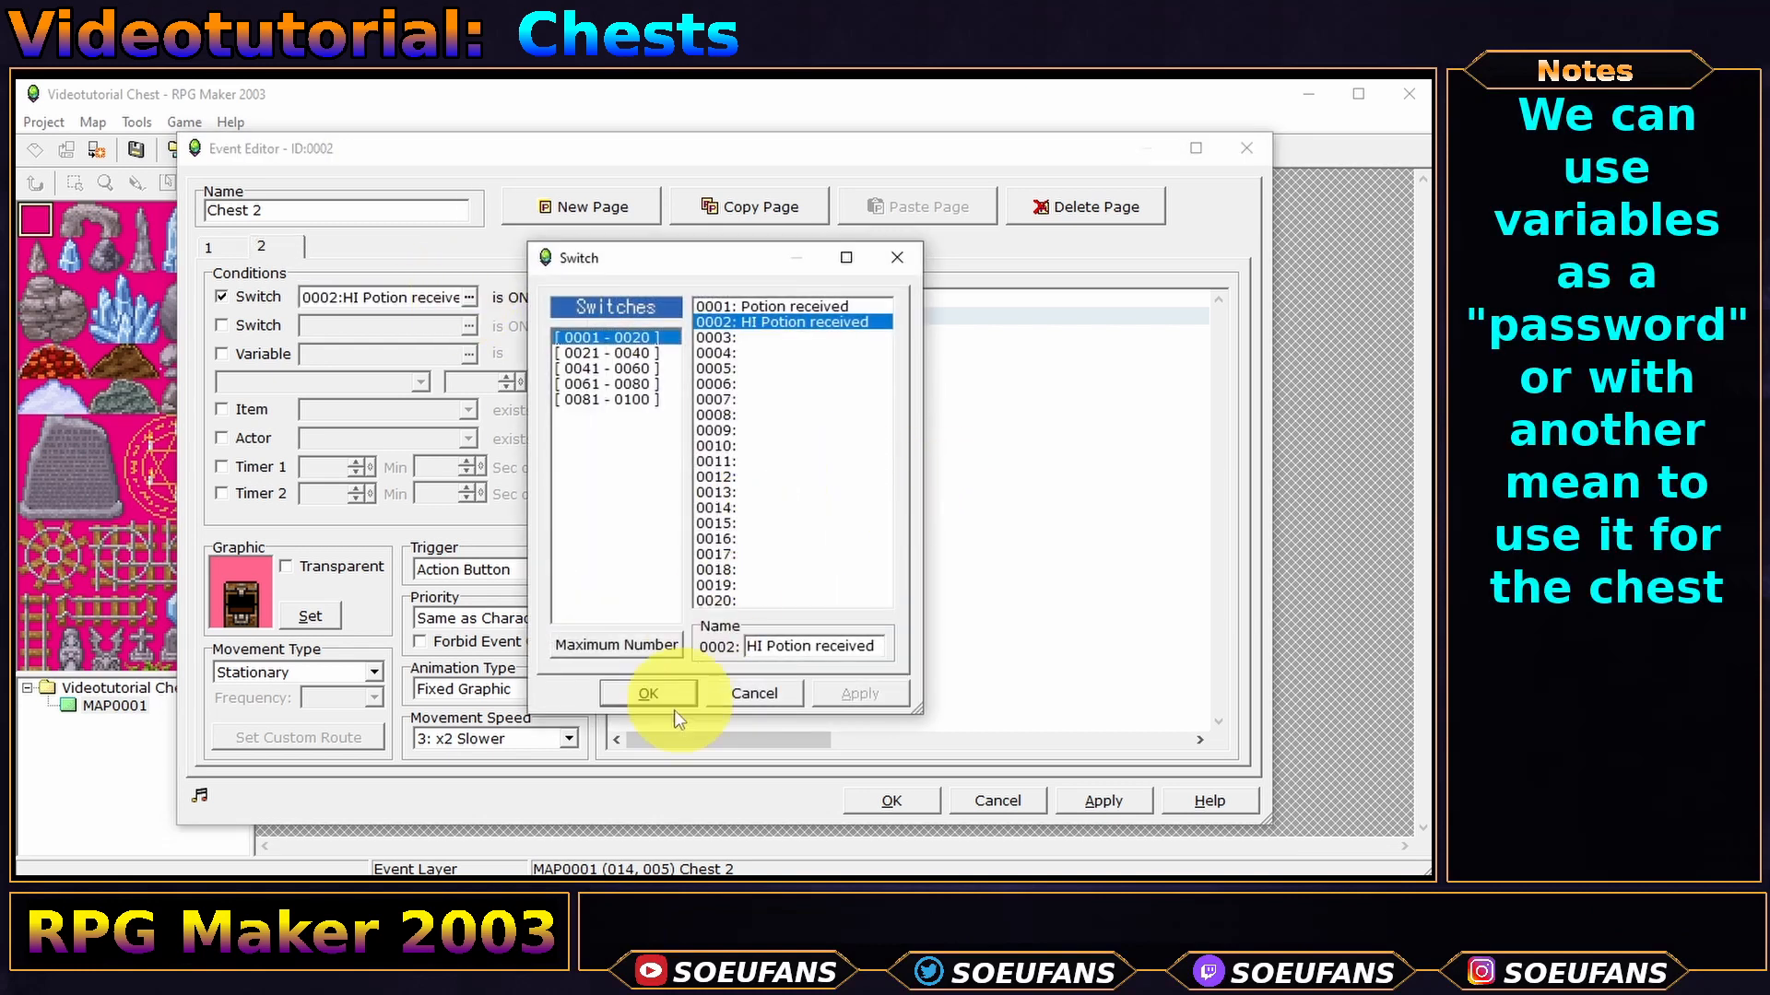
click(645, 695)
click(227, 245)
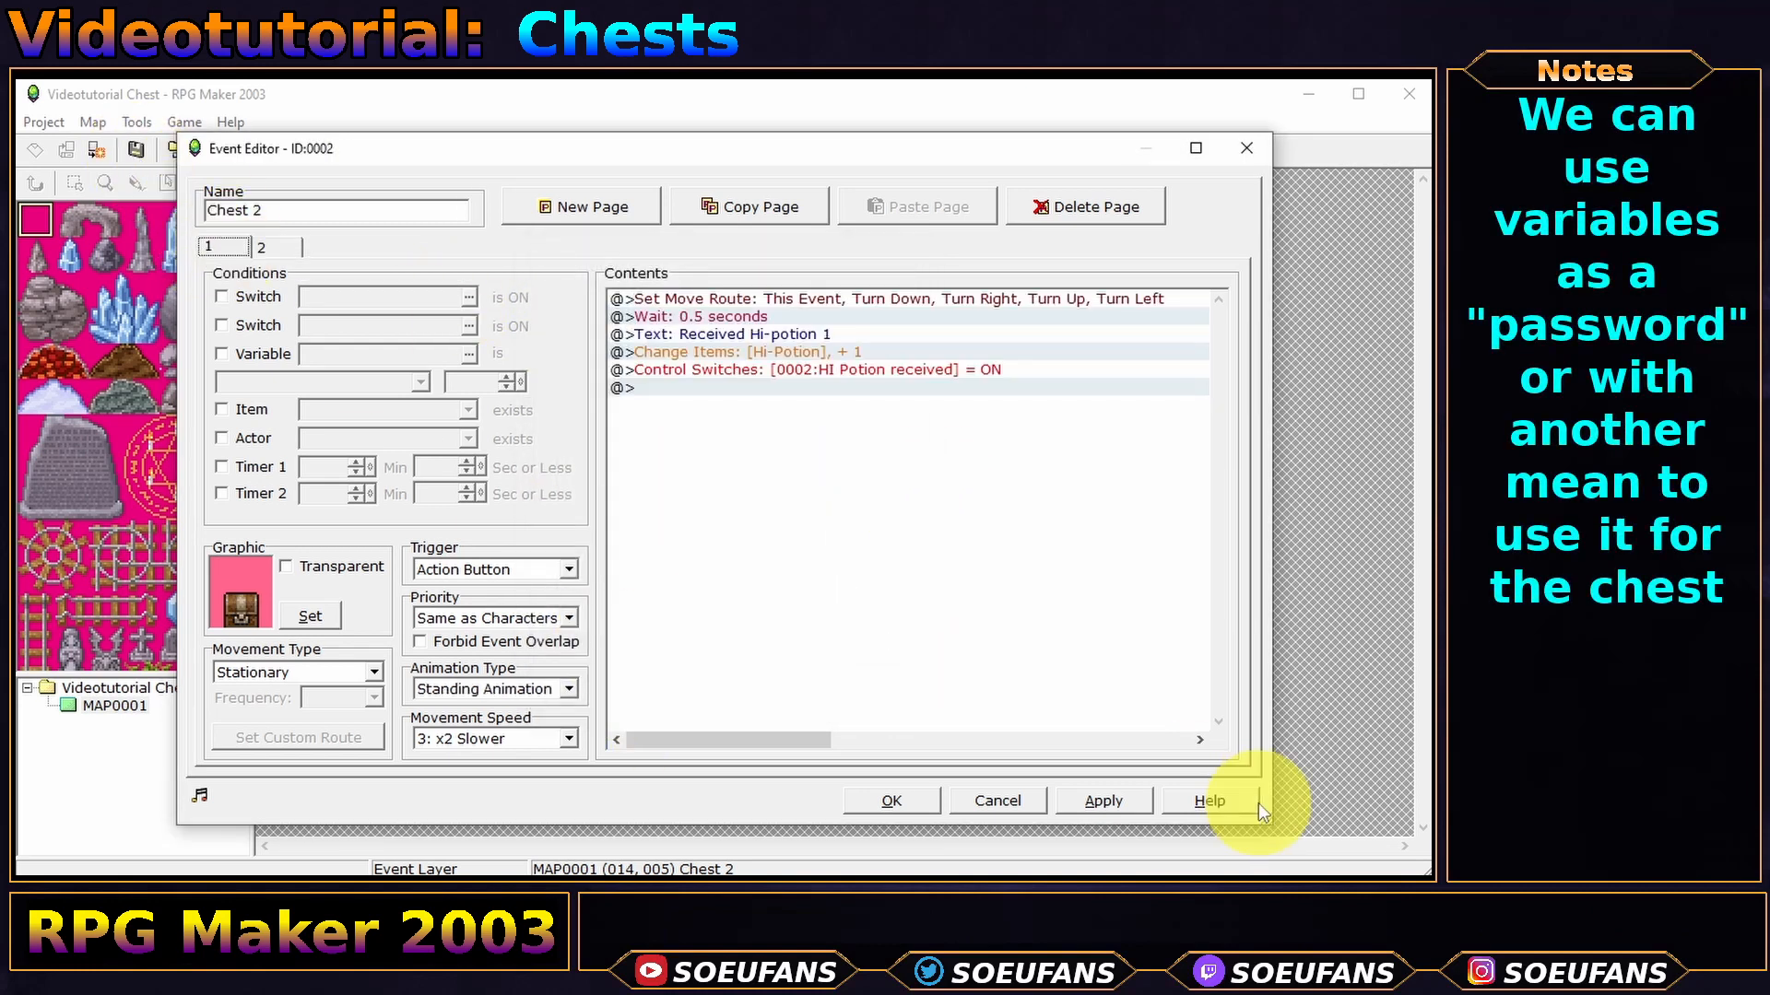
click(894, 801)
click(614, 150)
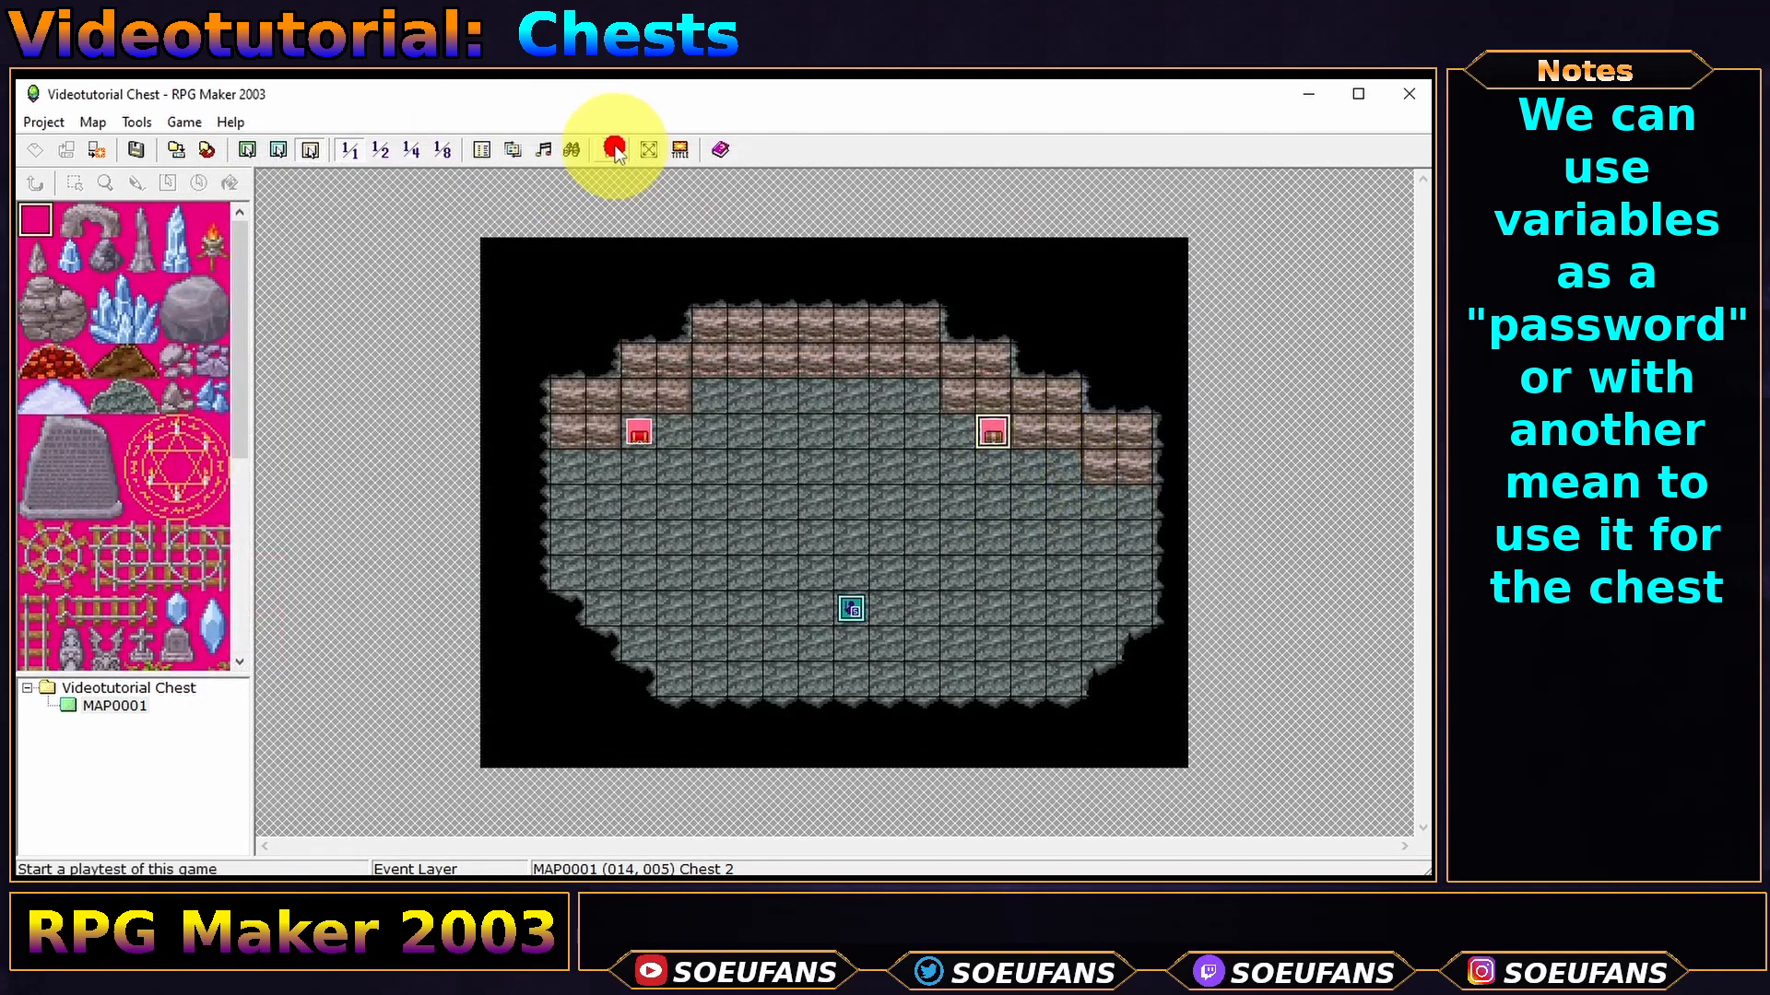
- Save, walk to the brown chest, receive Hi-potion 1, and close the player
key(Return)
key(Return)
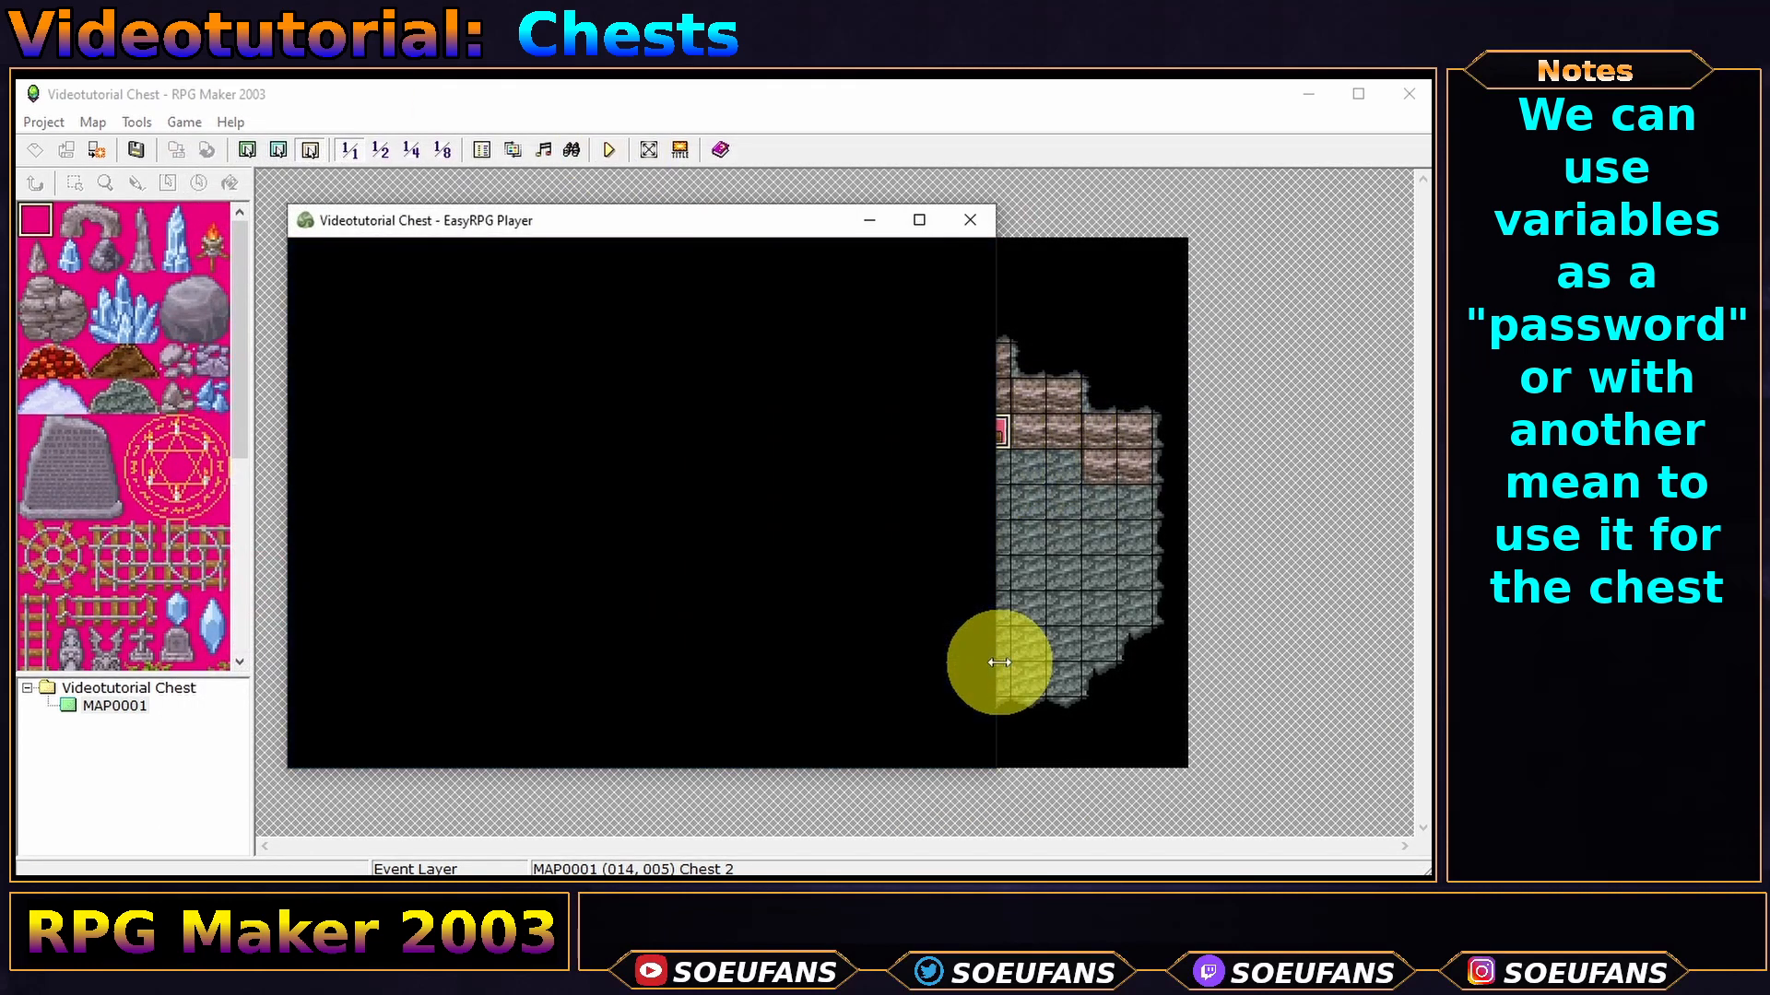
key(Up)
key(Up)
key(Up)
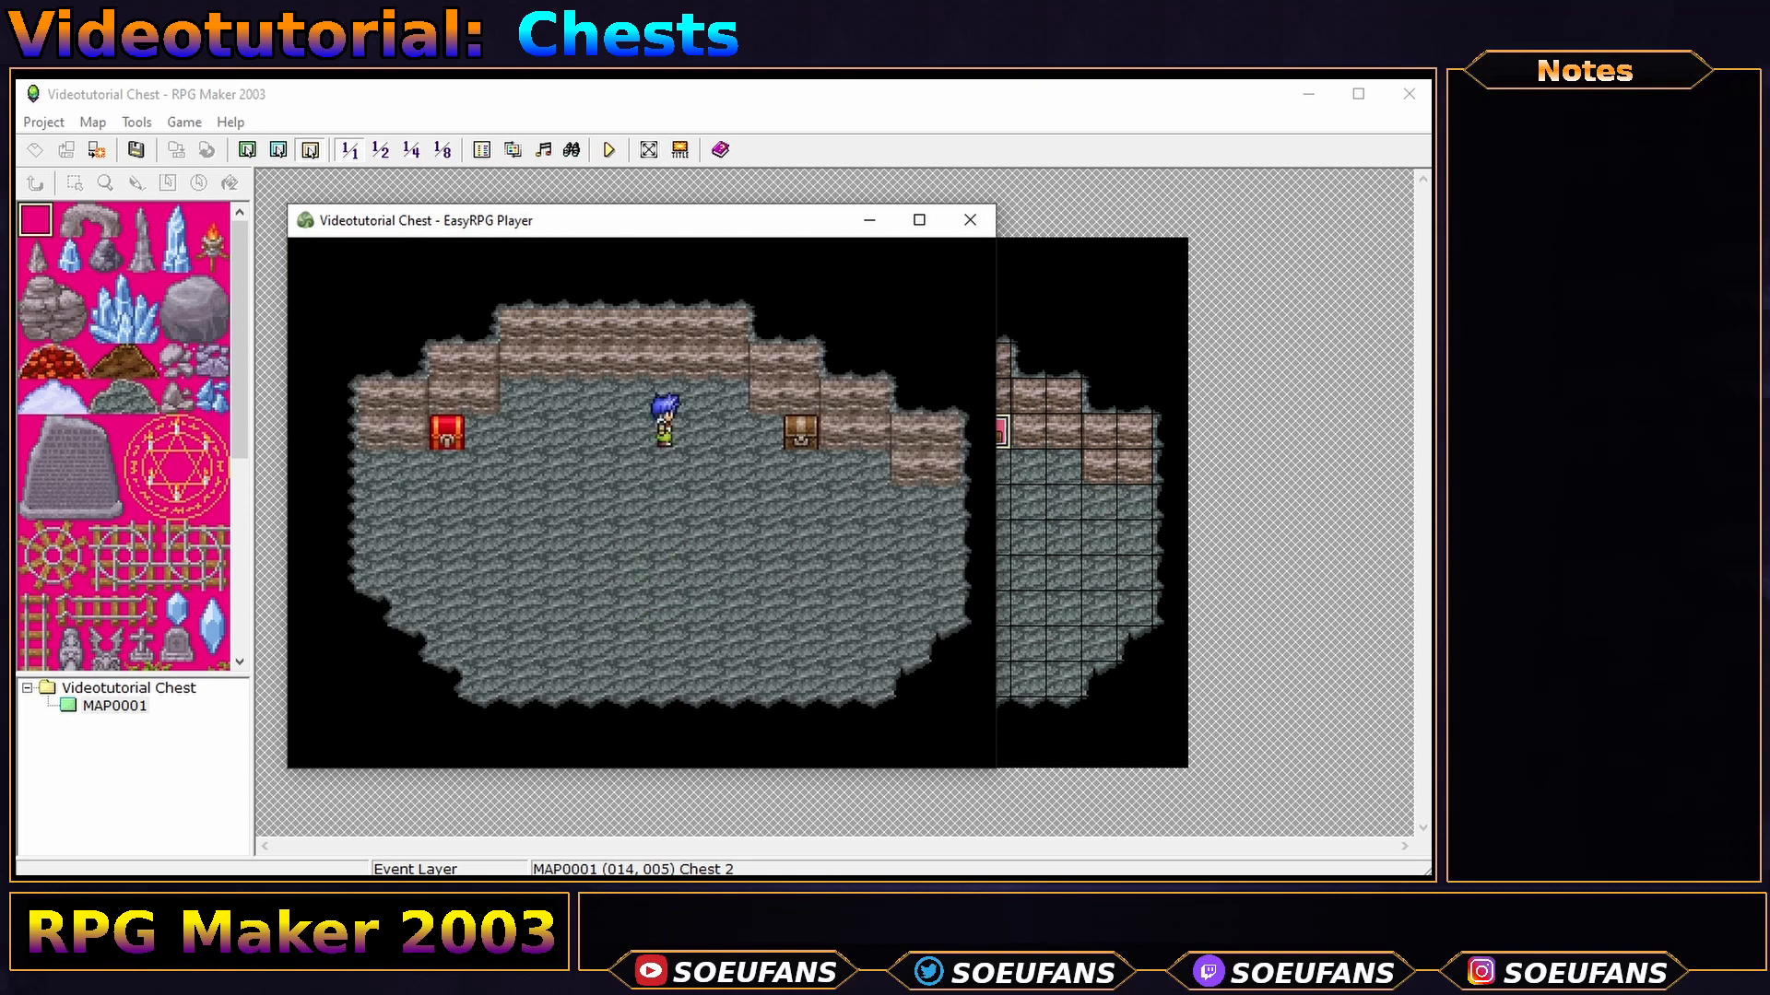
key(Right)
key(Right)
key(Right)
key(Return)
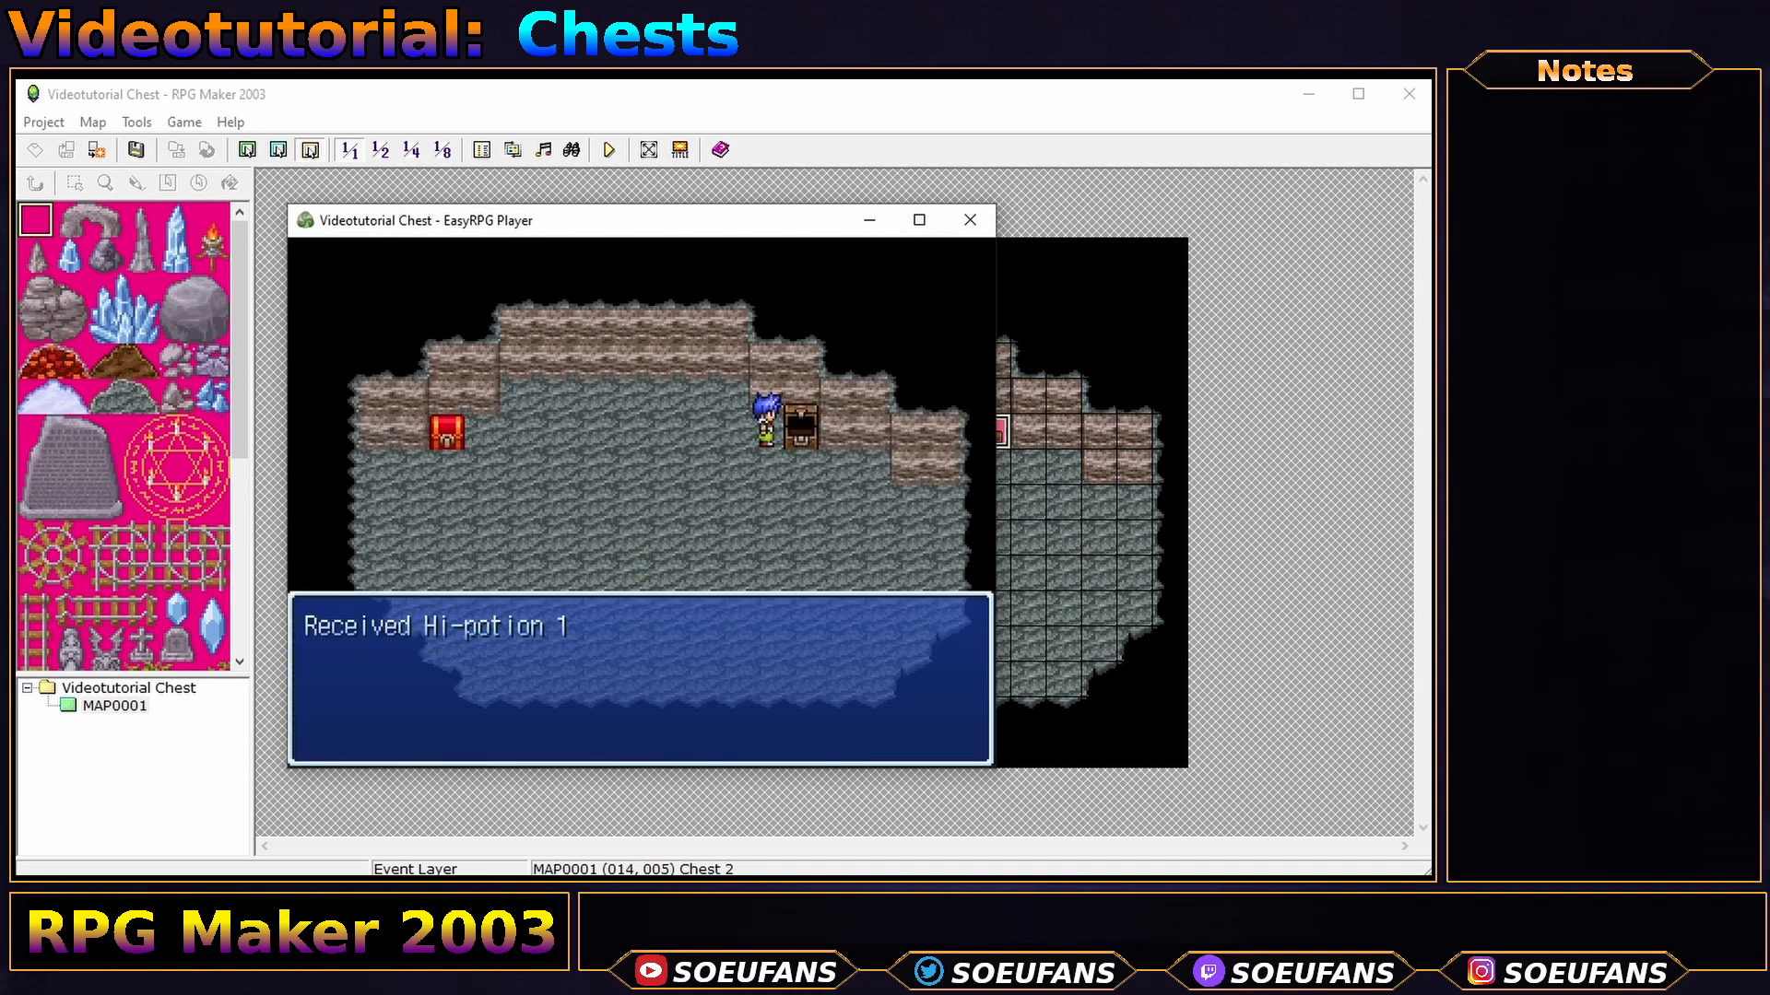
key(Return)
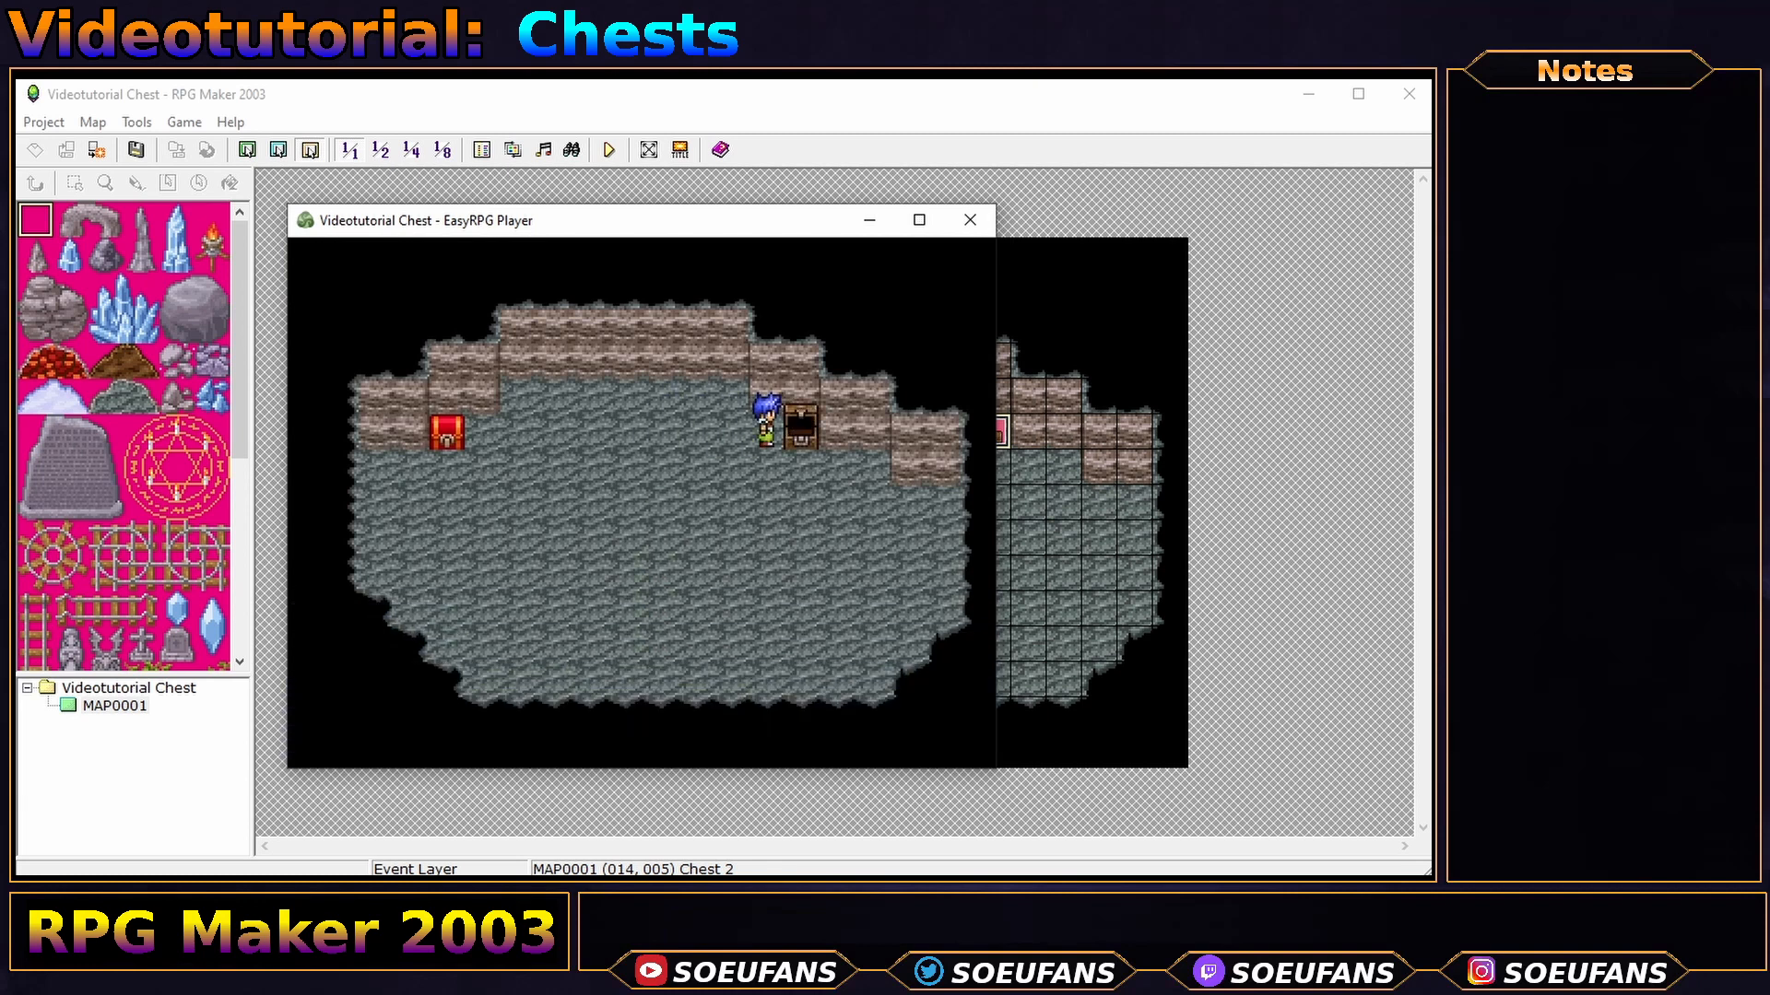
click(969, 221)
- Set Chest 2's animation type to Fixed Graphic
double_click(994, 434)
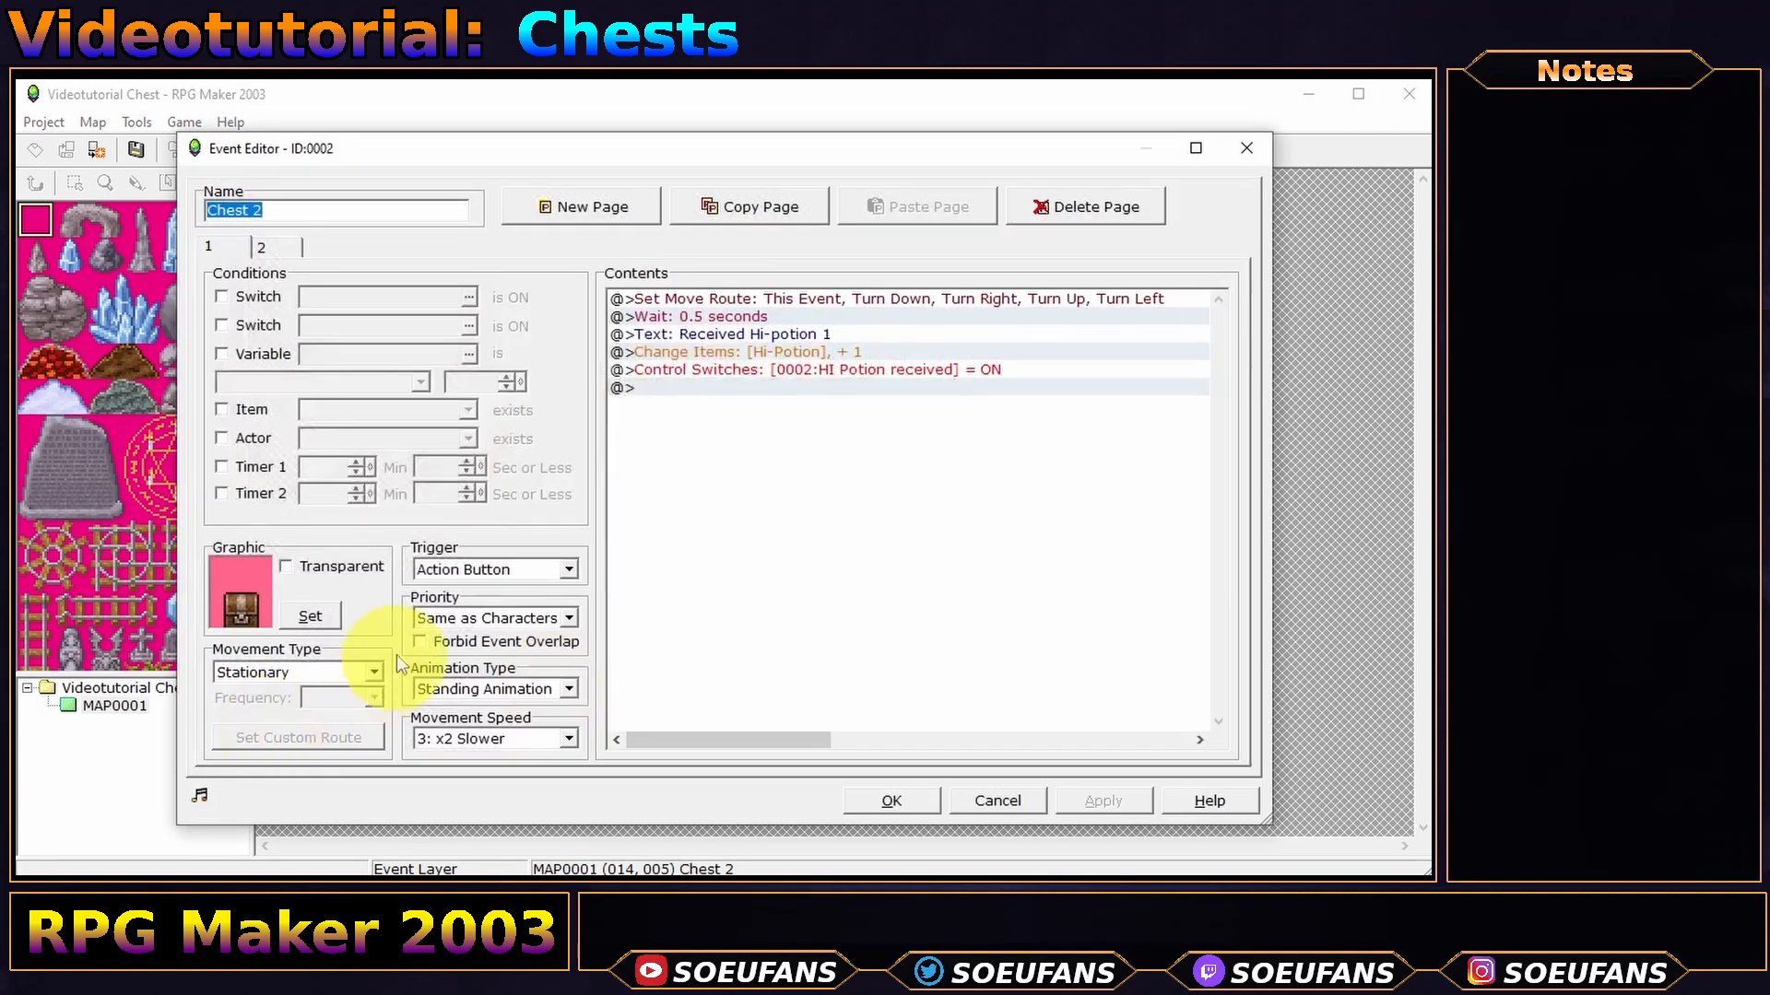
click(484, 692)
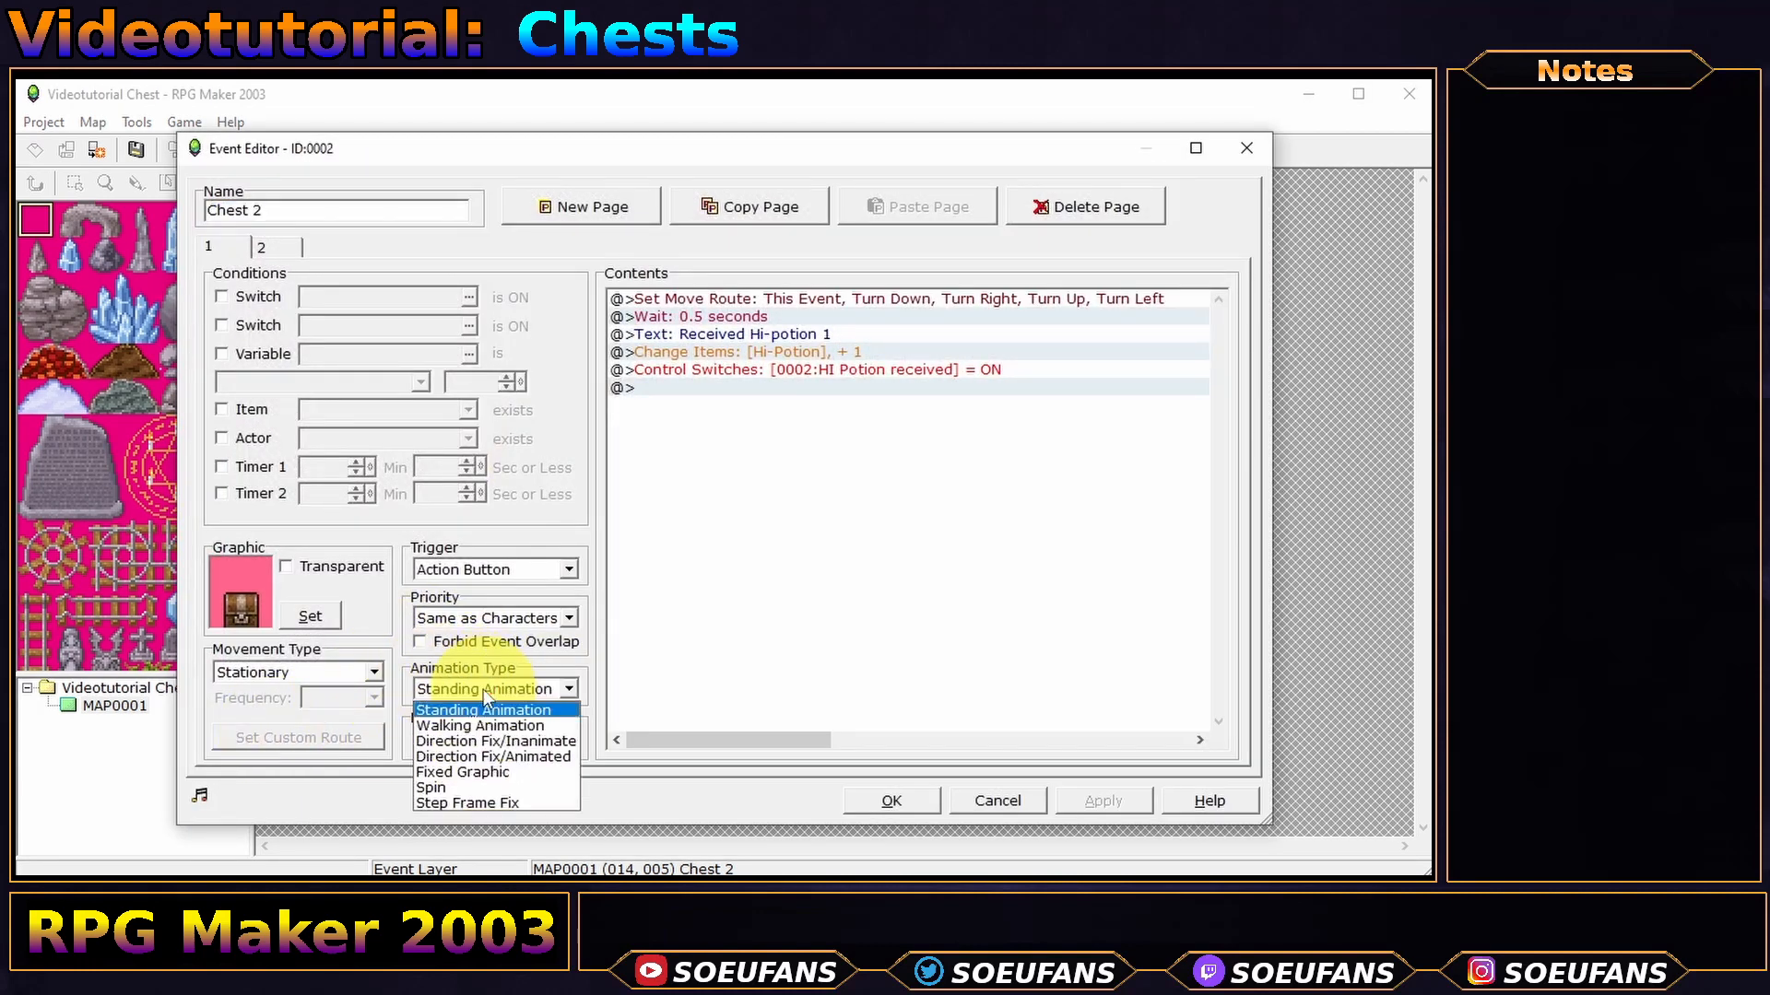
click(470, 775)
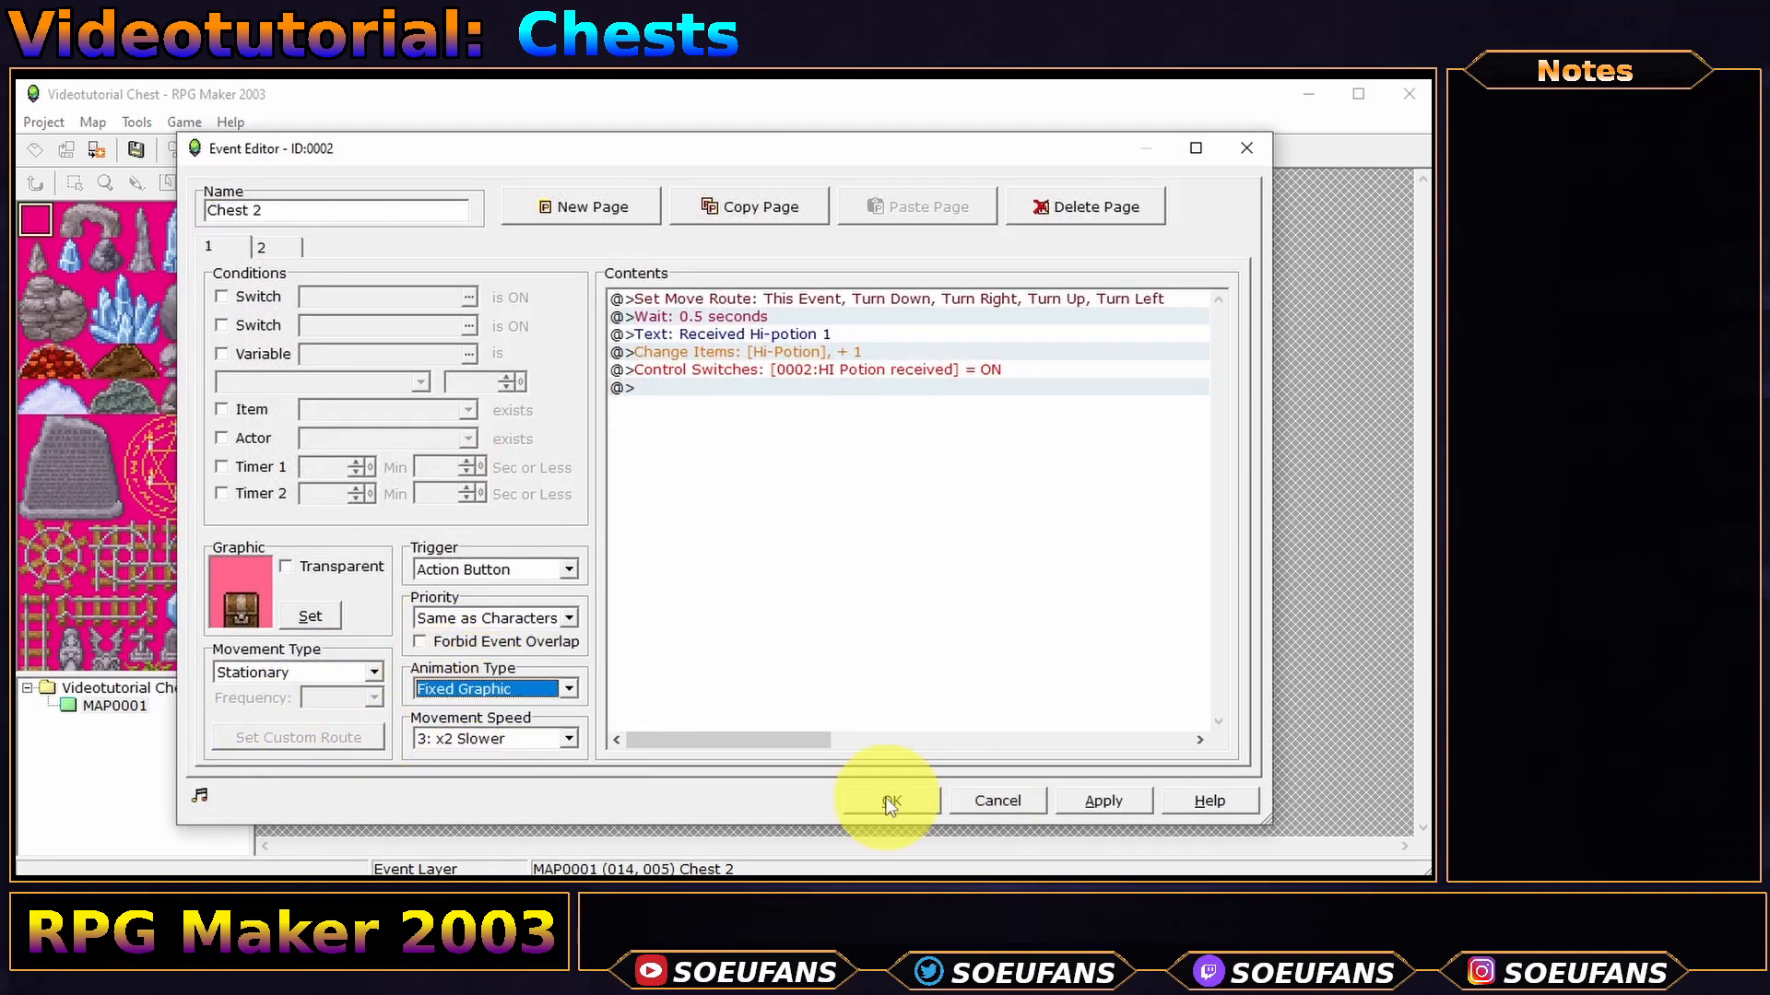
click(890, 800)
- Start a new playtest and open the brown chest, then the red chest
click(609, 151)
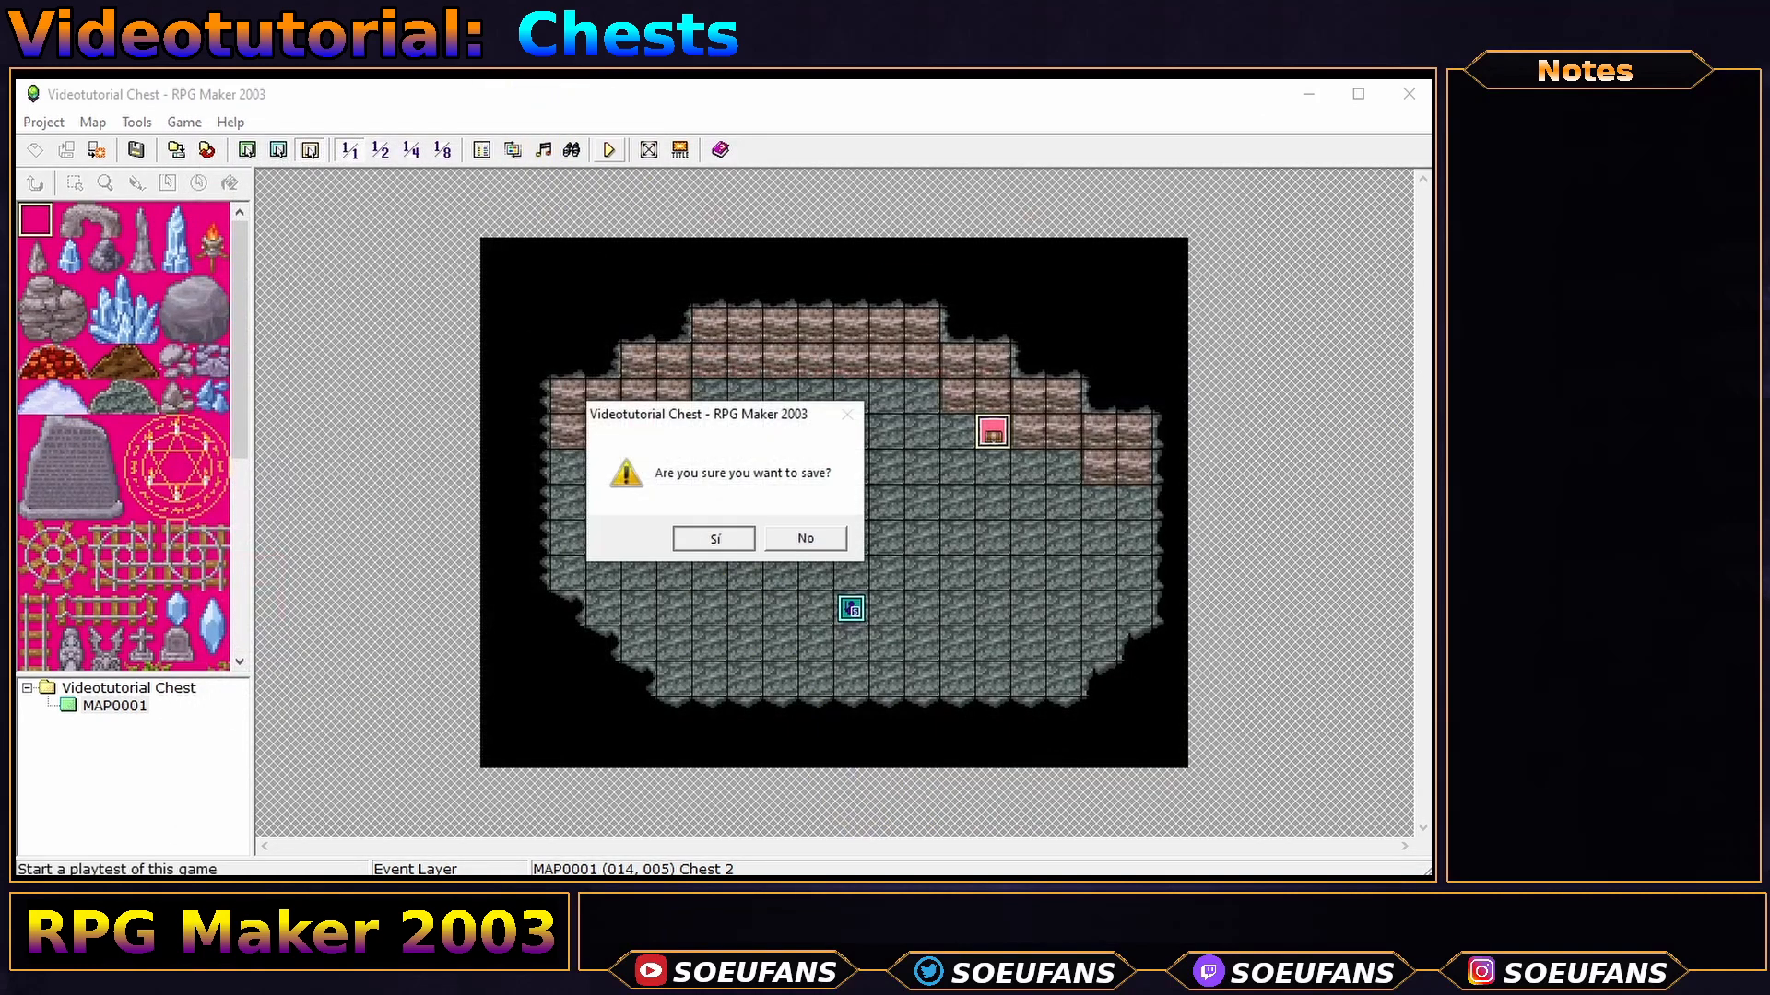
key(Return)
key(Return)
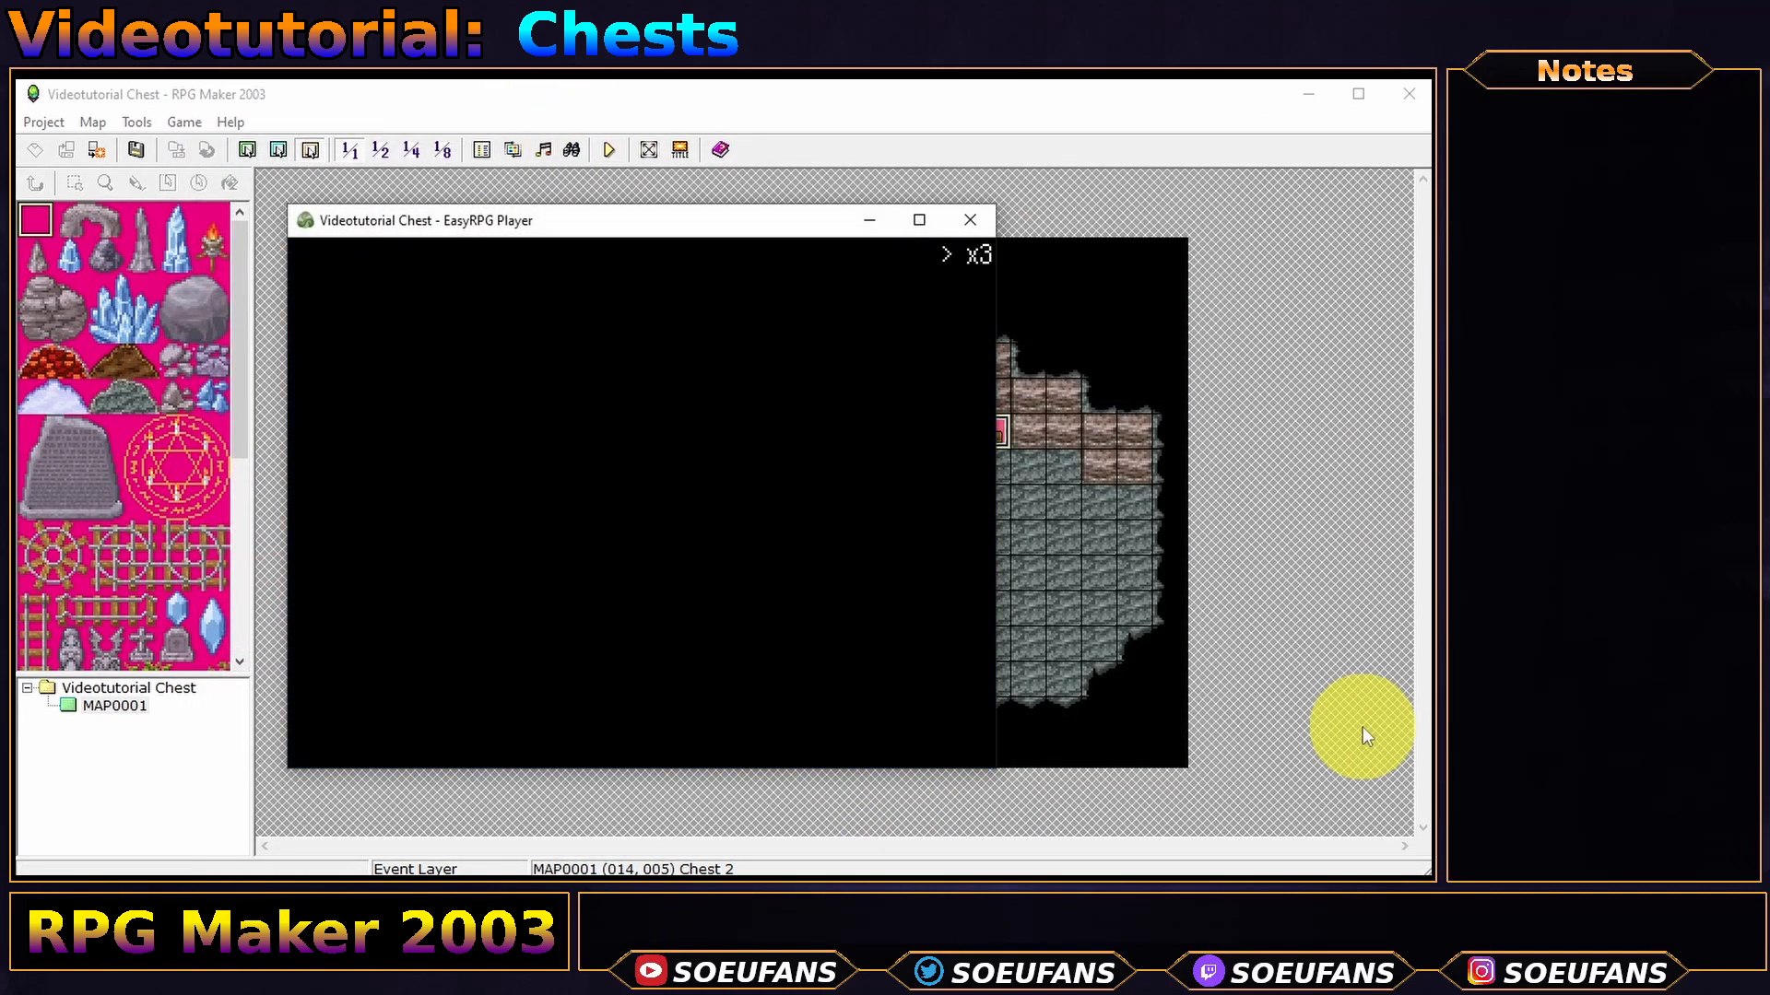
key(Up)
key(Up)
key(Up)
key(Right)
key(Right)
key(Up)
key(Right)
key(Return)
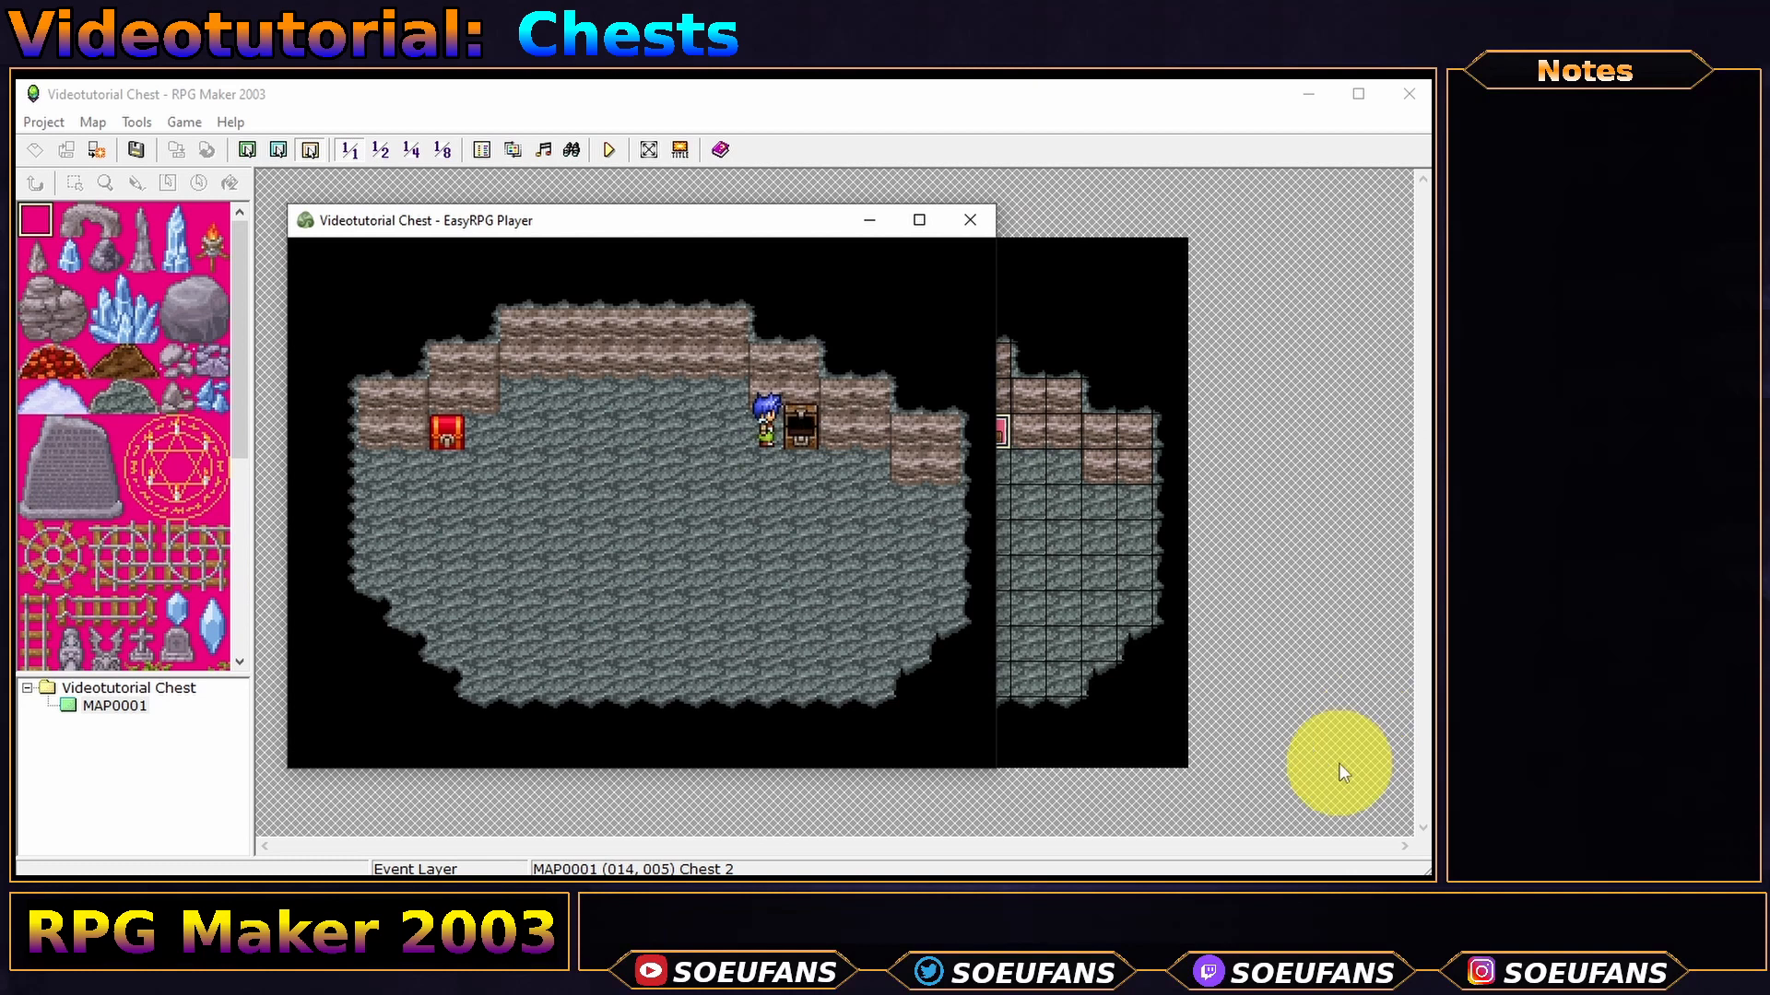
key(Return)
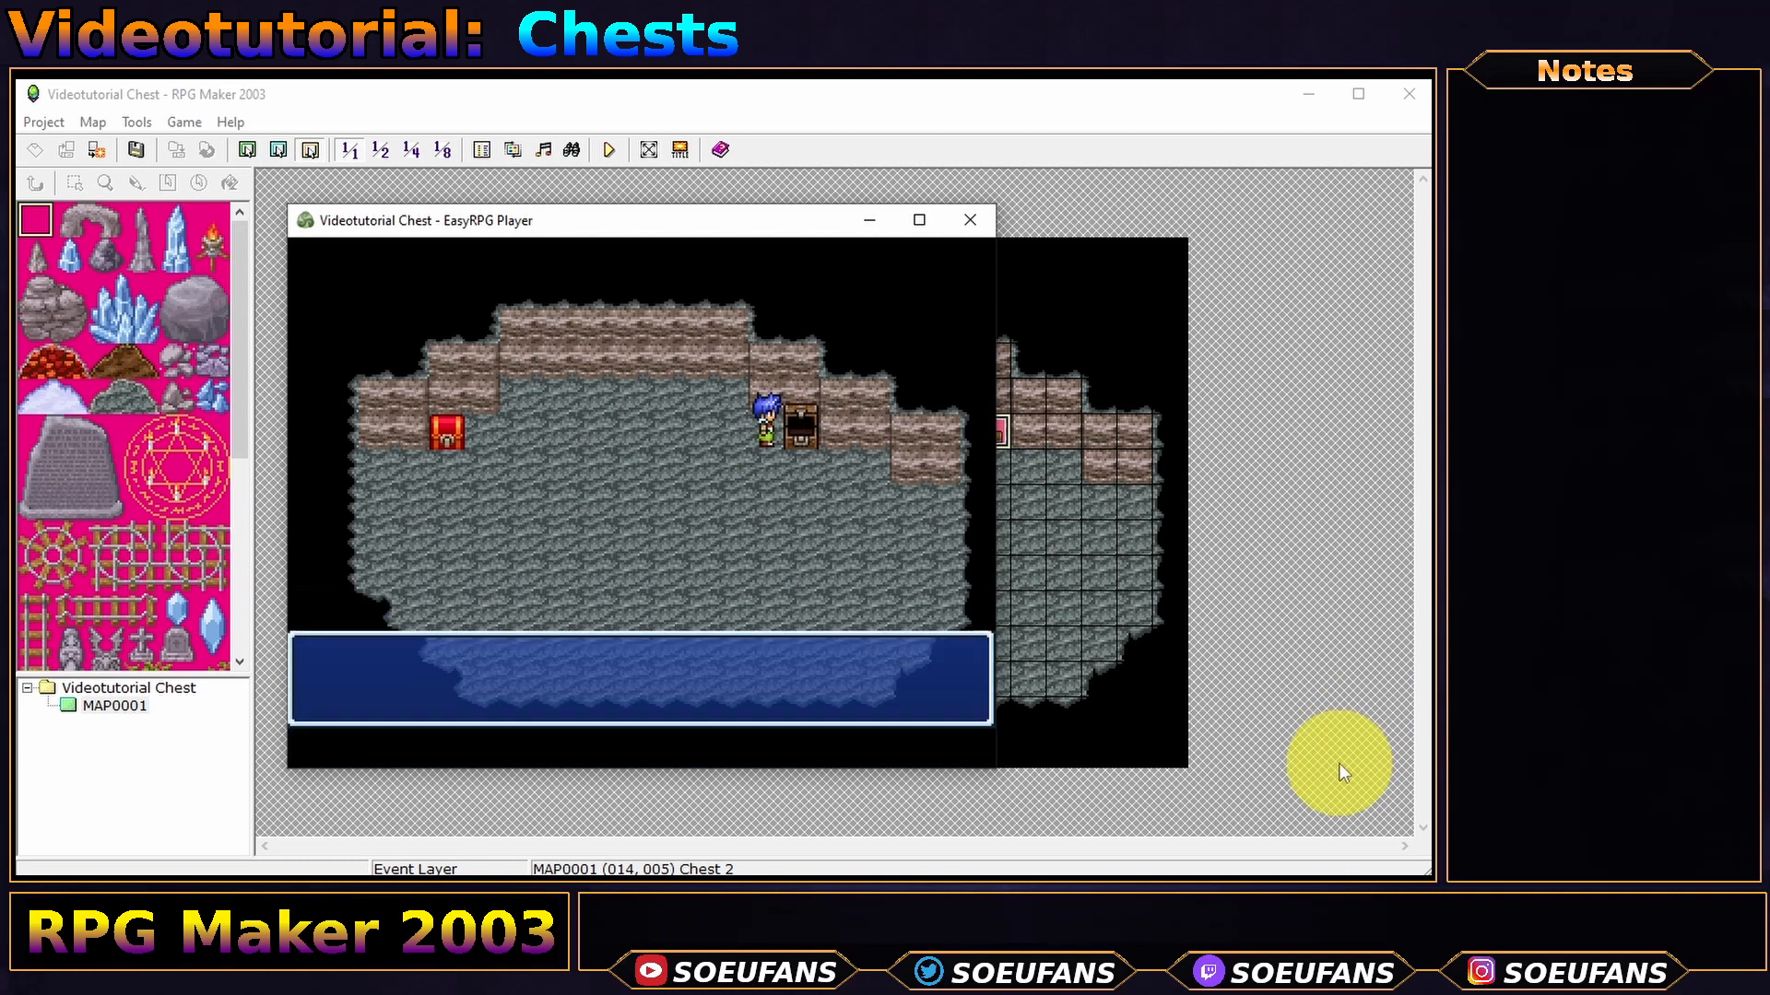
key(Return)
key(Left)
key(Left)
key(Left)
key(Left)
key(Left)
key(Left)
key(Left)
key(Left)
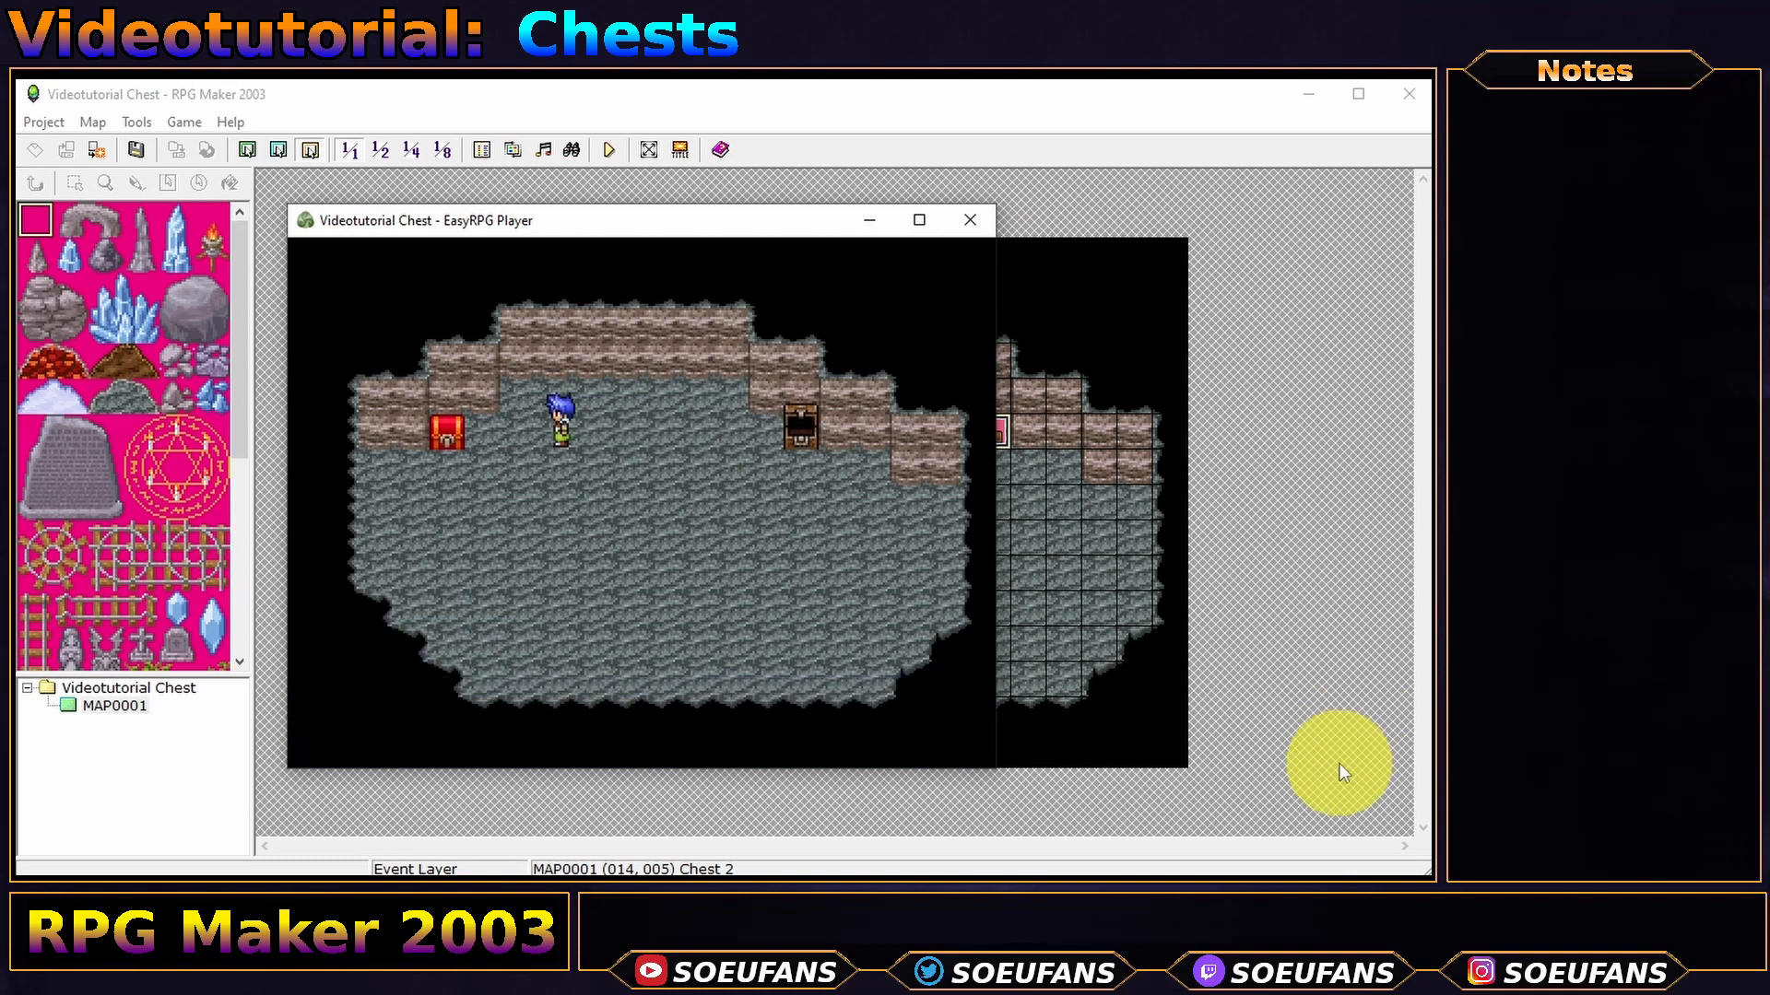
key(Return)
- Verify one Potion and one Hi-Potion in the inventory, then quit the playtest
key(Return)
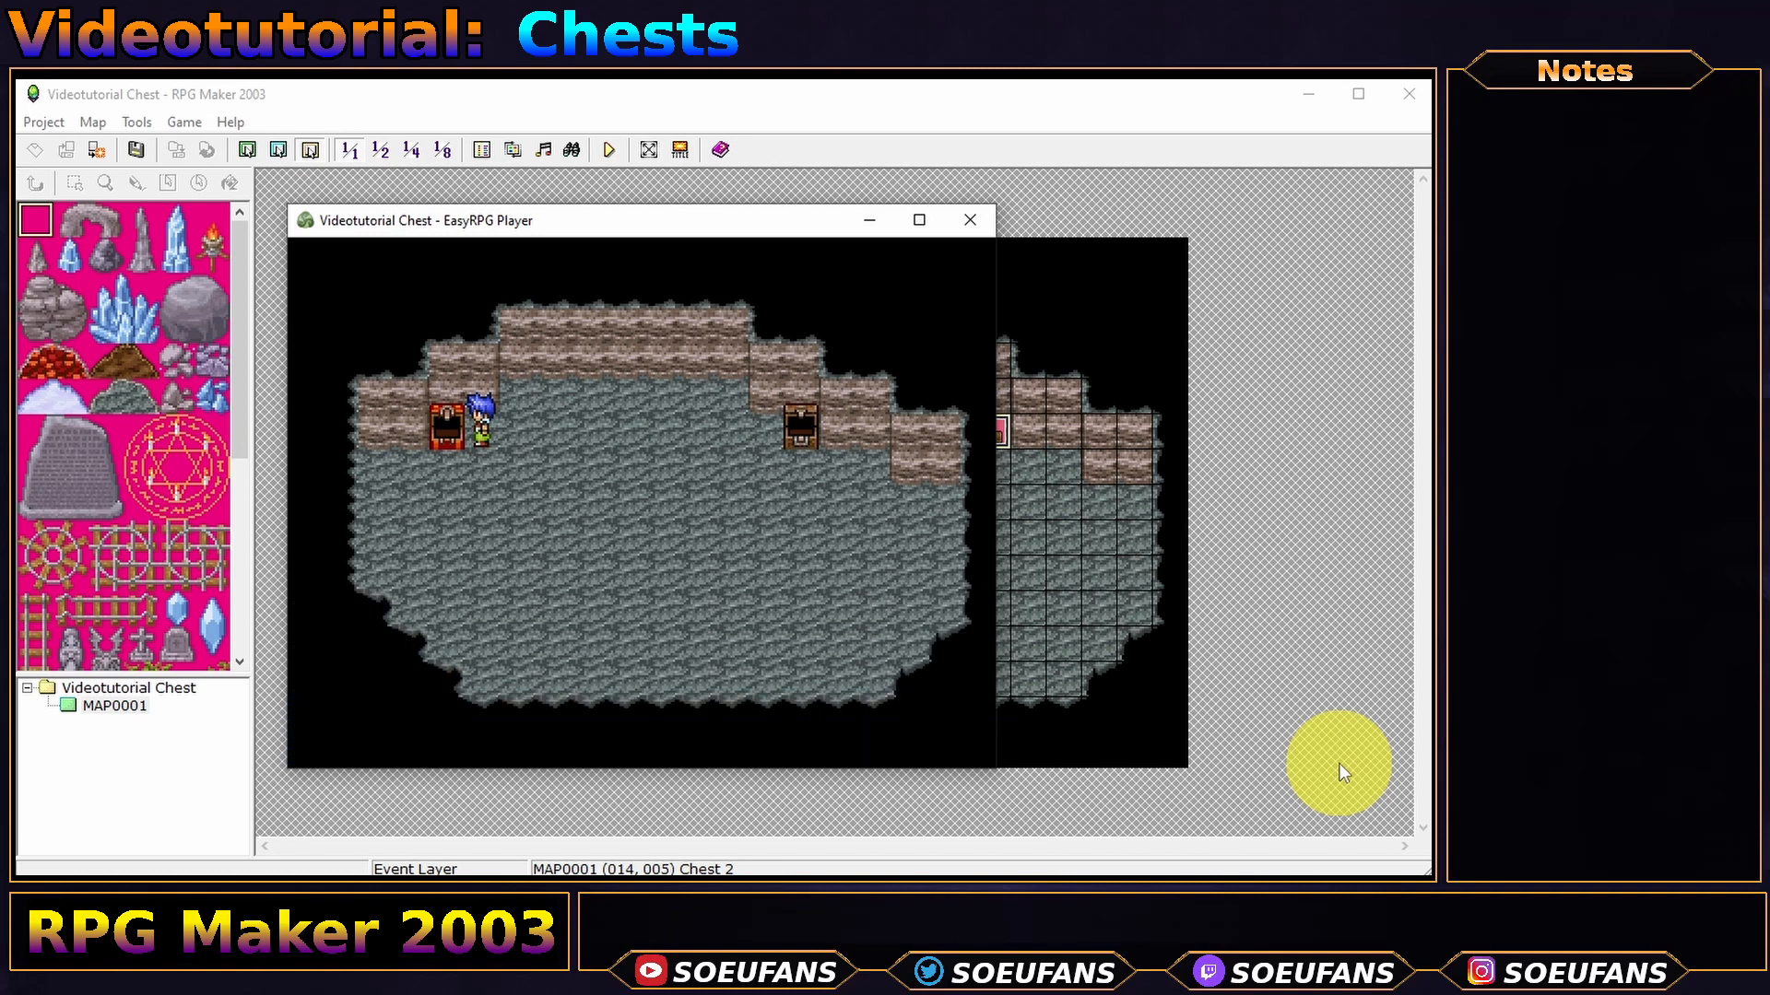
key(Escape)
key(Return)
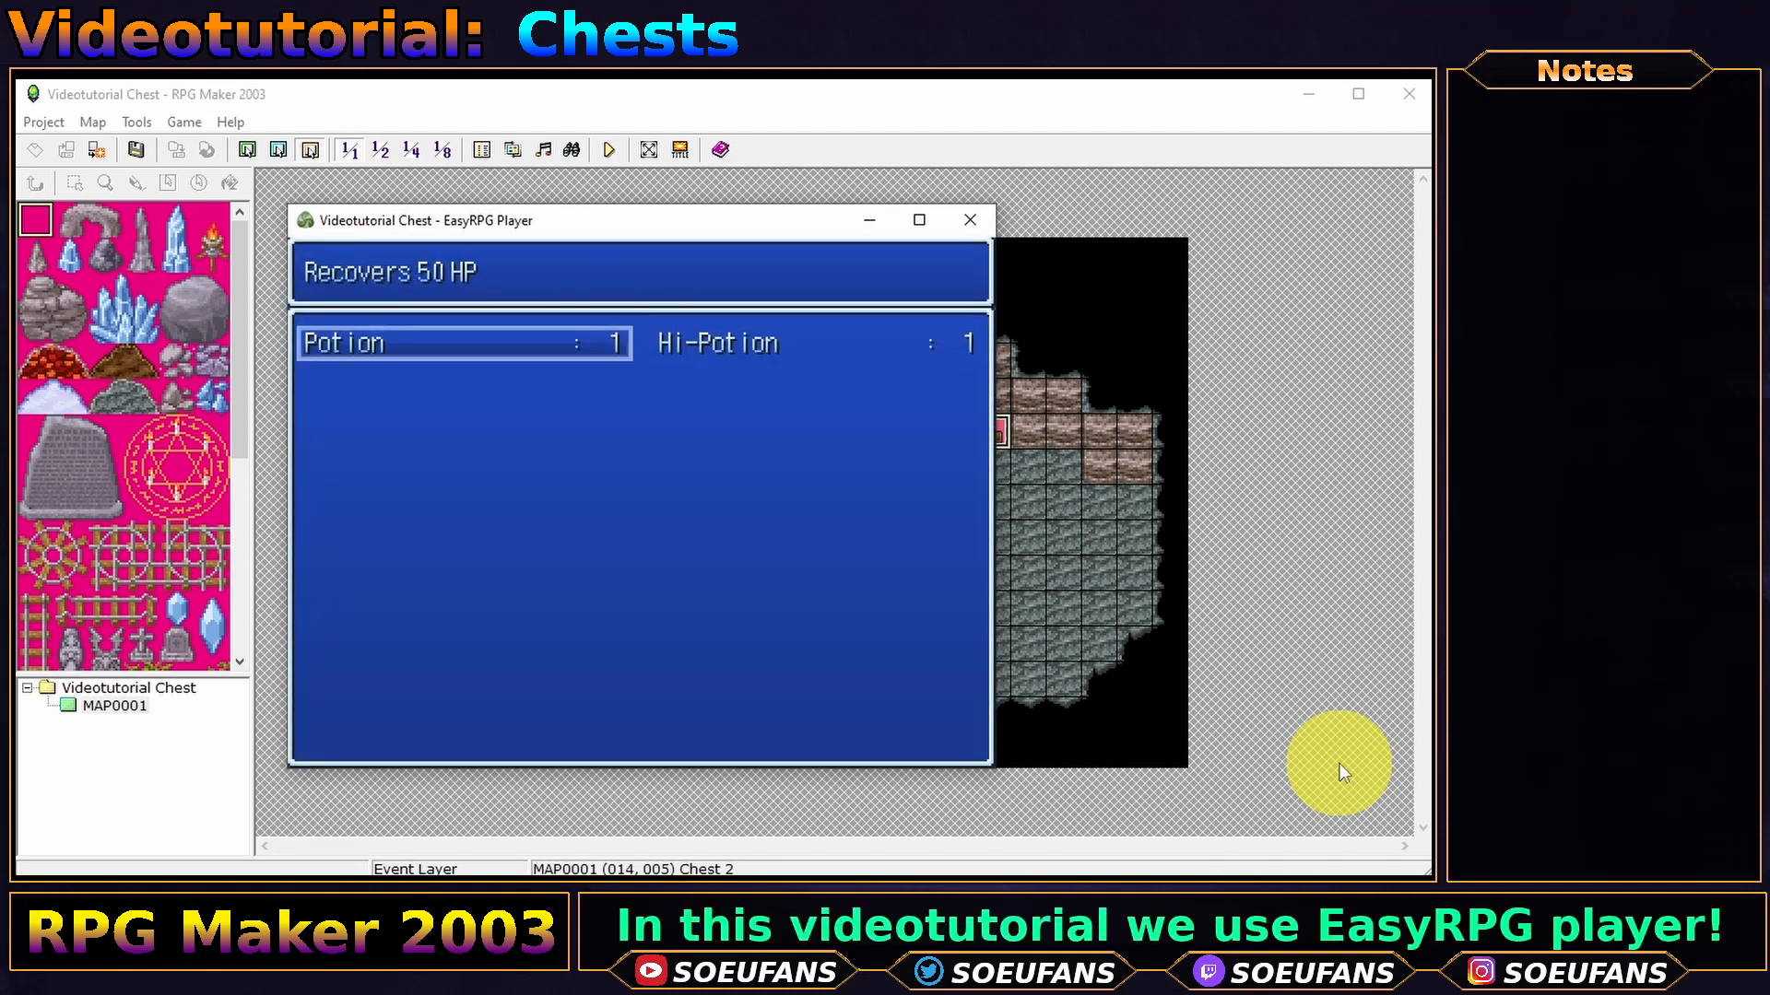
key(Right)
key(Escape)
key(Escape)
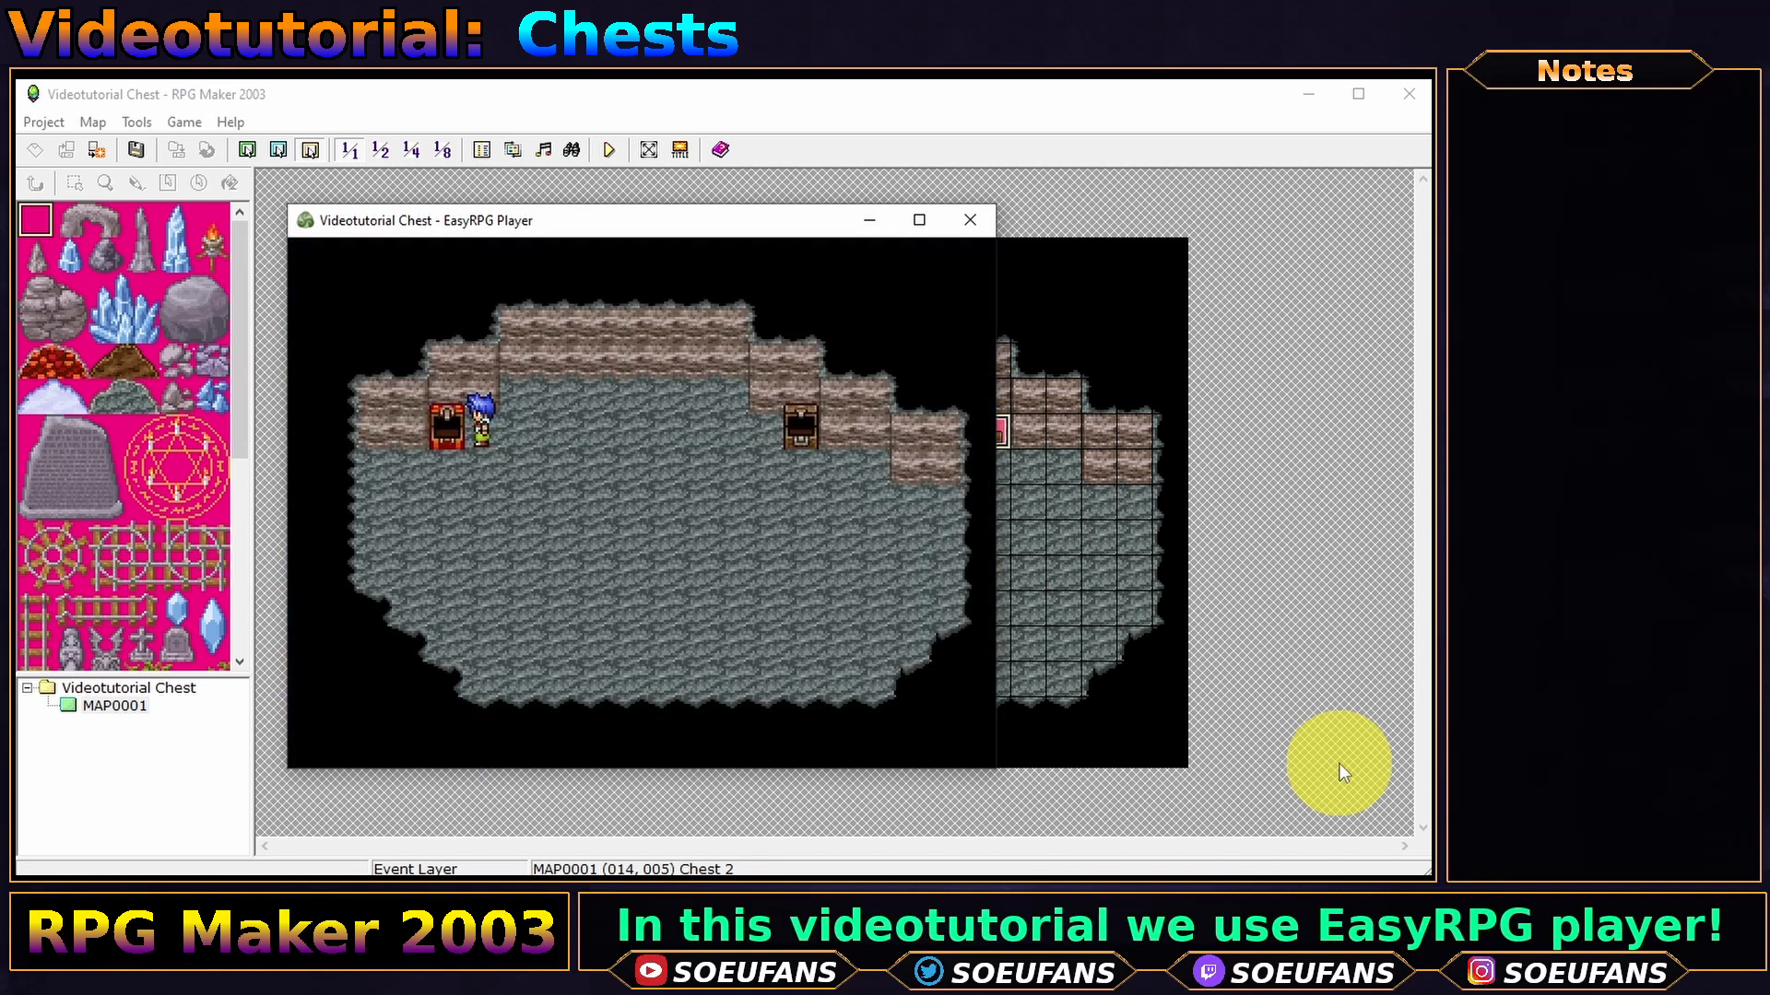
key(alt+F4)
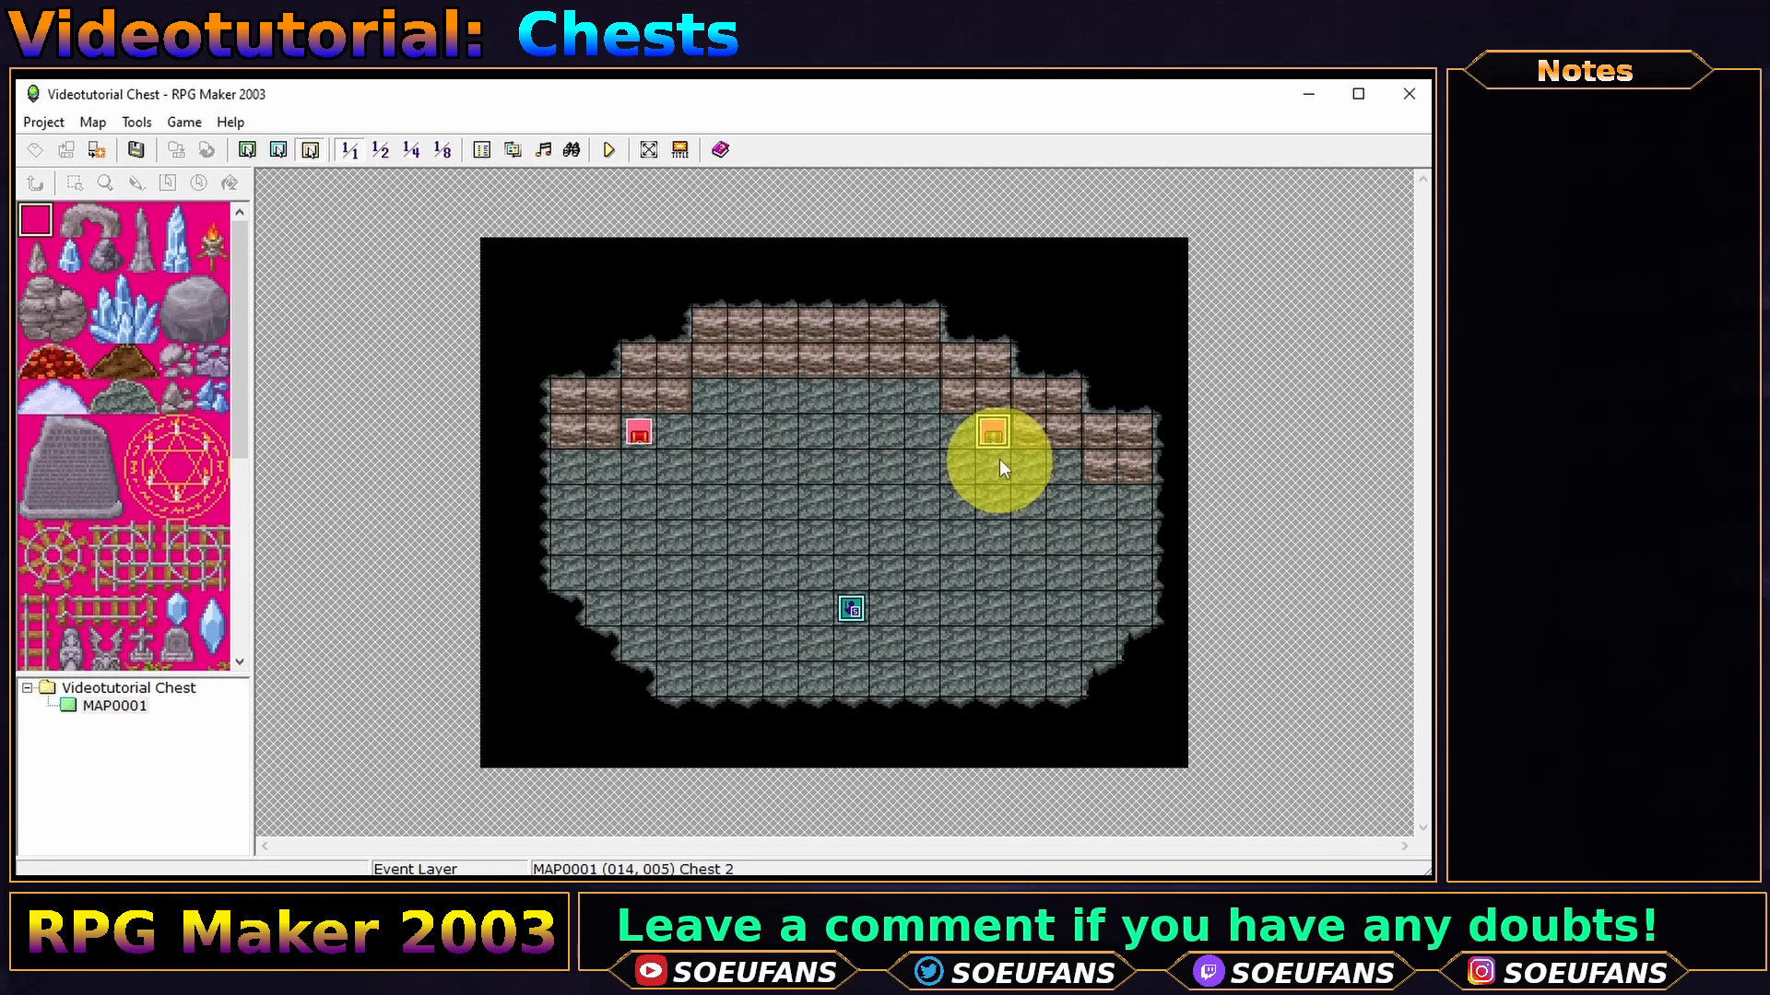
- Insert an Input Number command atop Chest 2 storing 4 digits in variable 0001 'password'
double_click(999, 433)
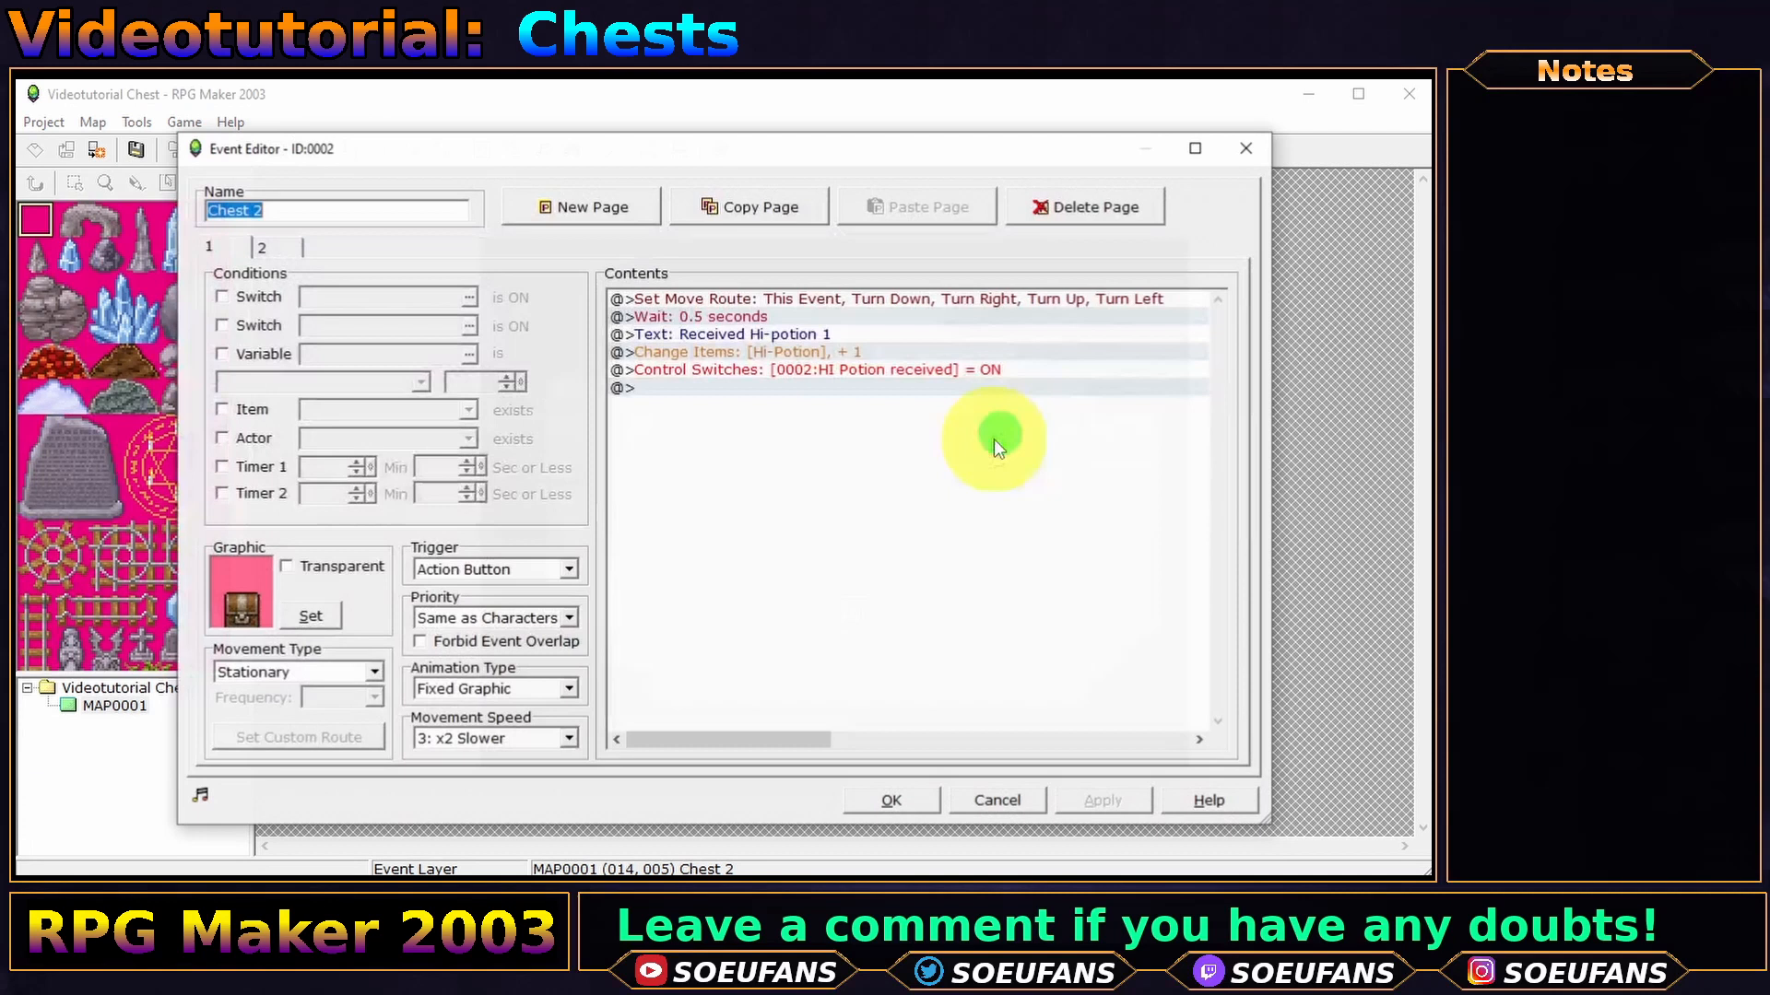
click(662, 304)
double_click(621, 388)
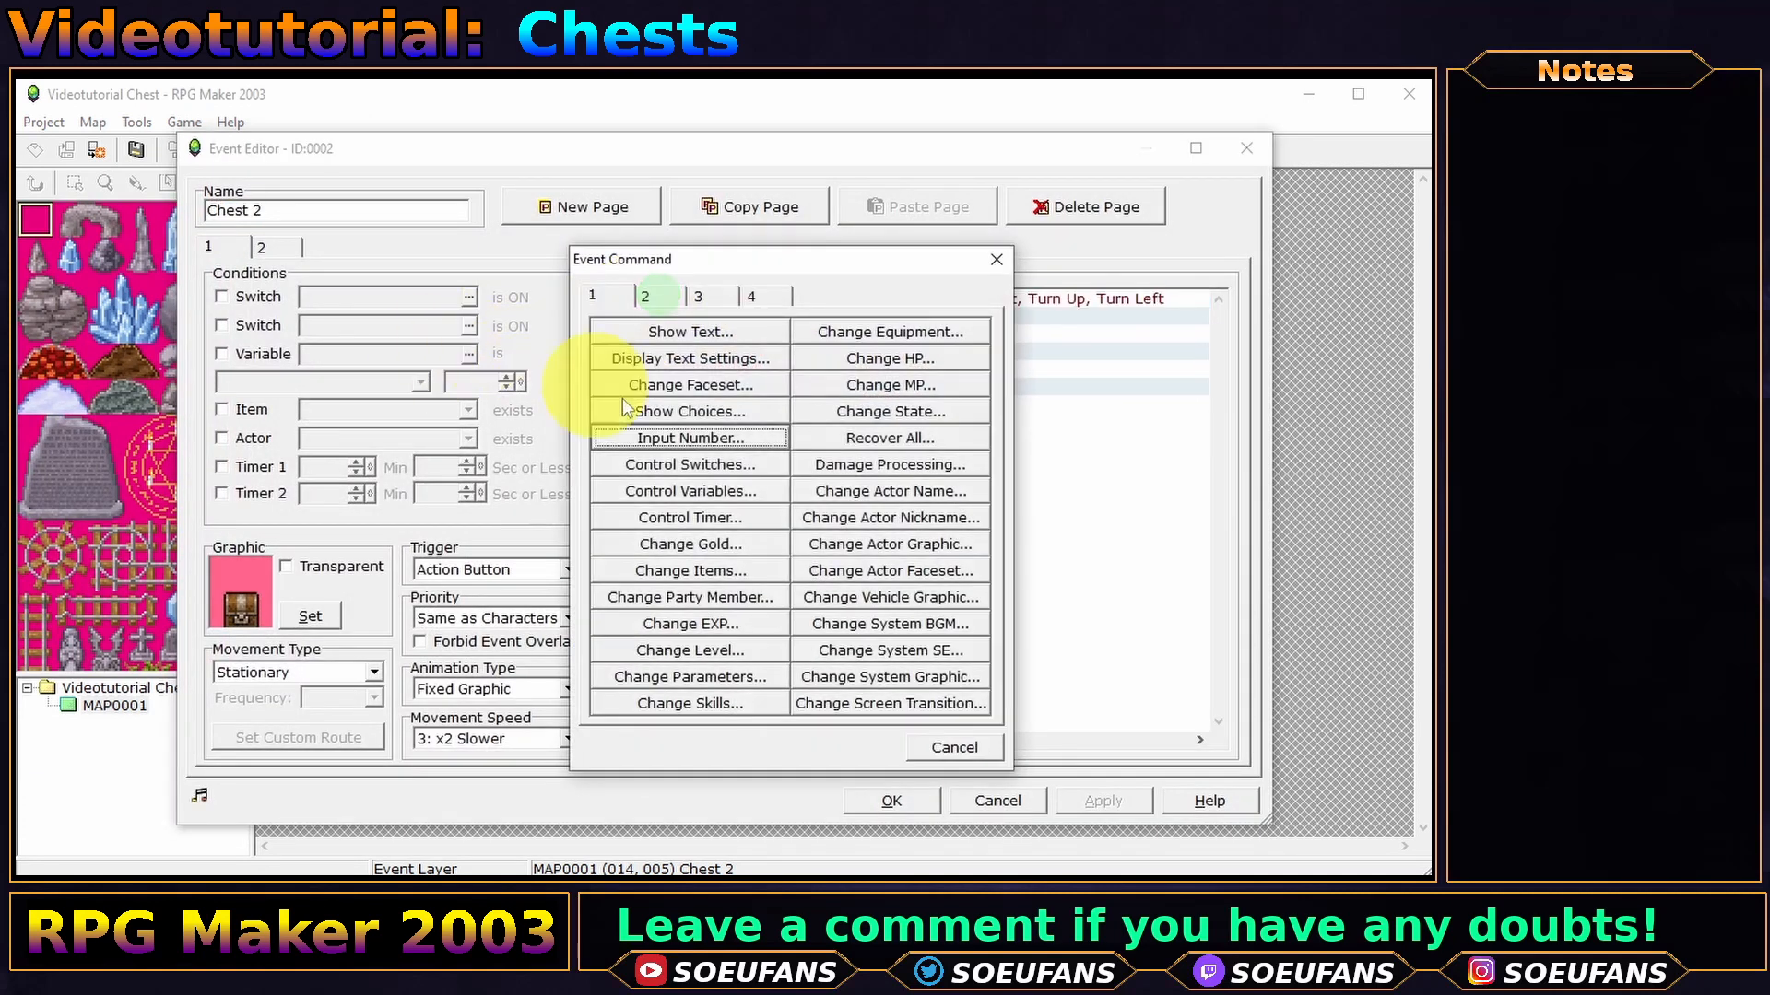
click(660, 440)
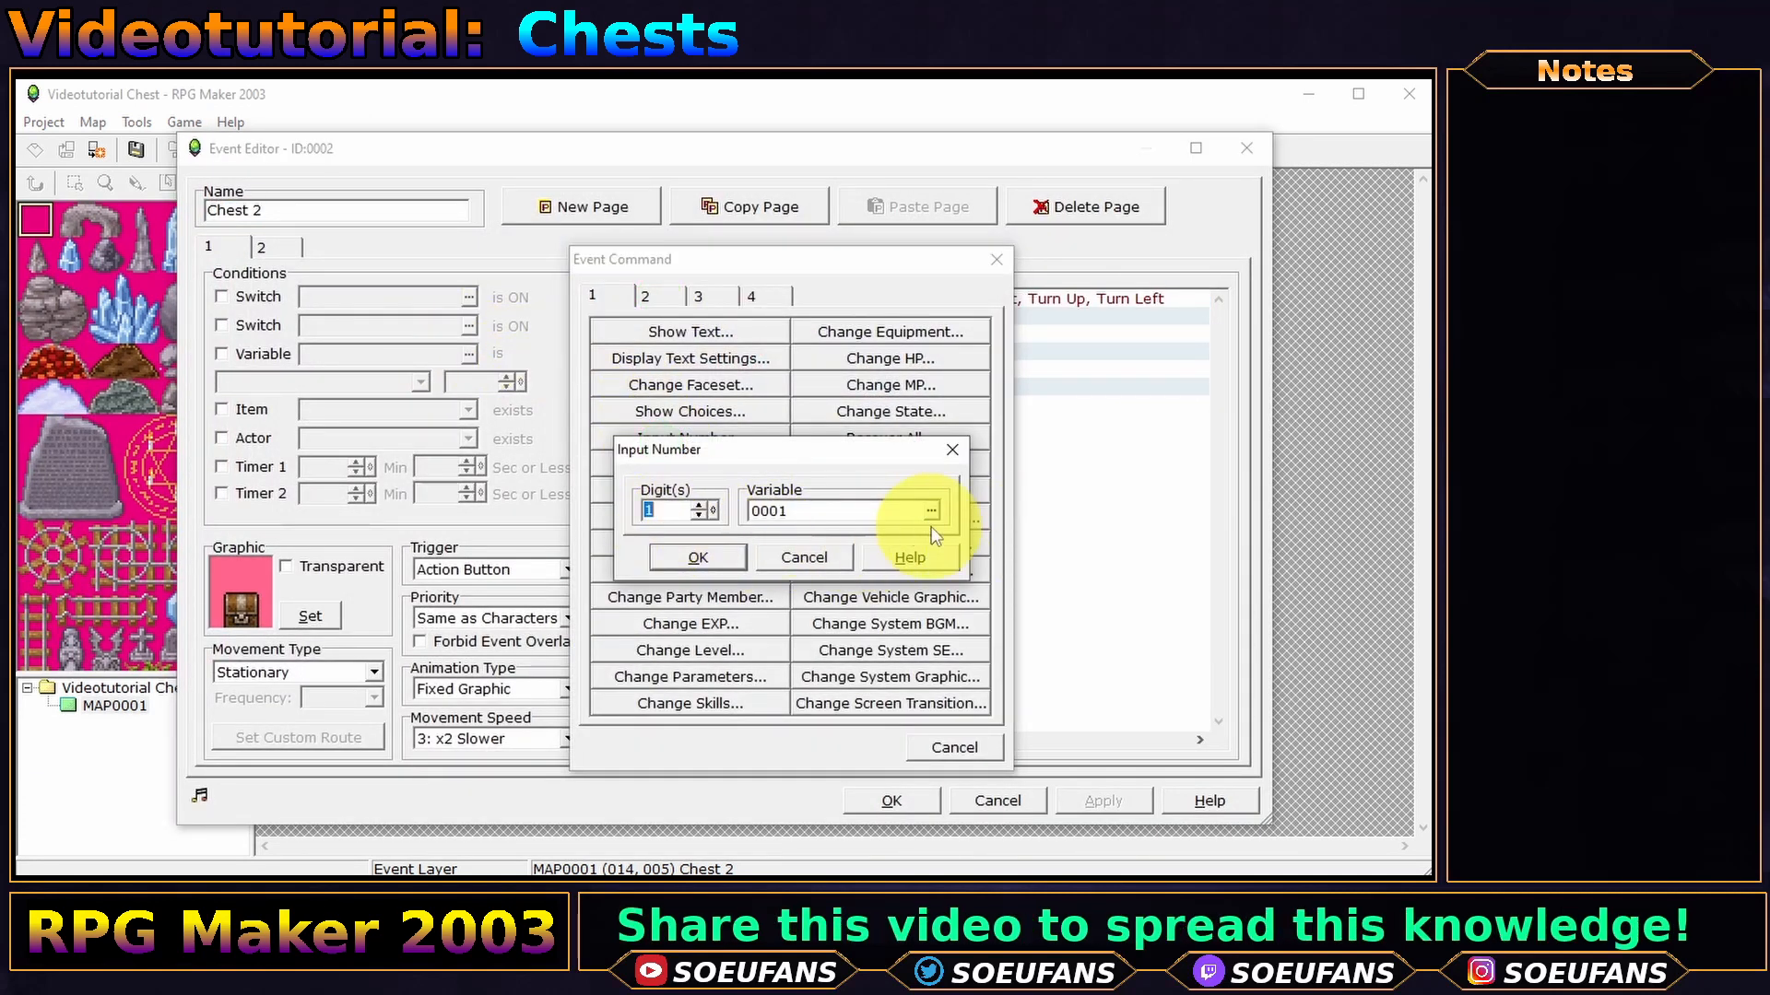
click(931, 511)
click(887, 666)
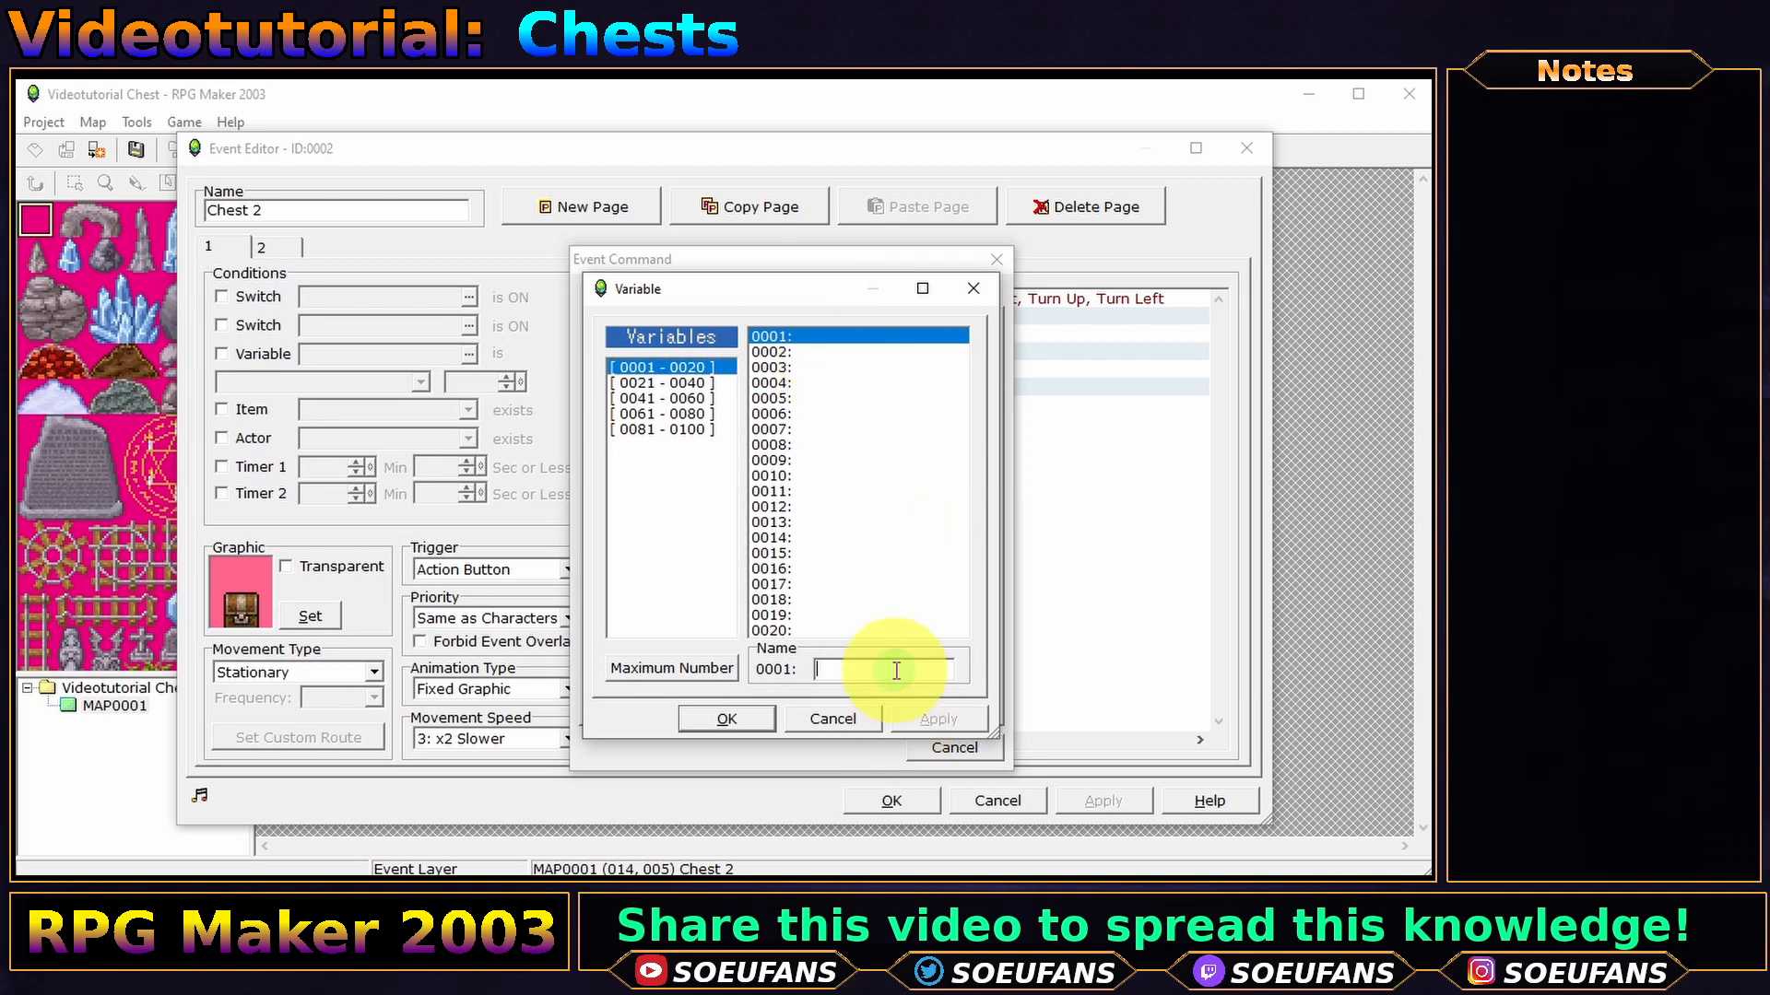
key(Return)
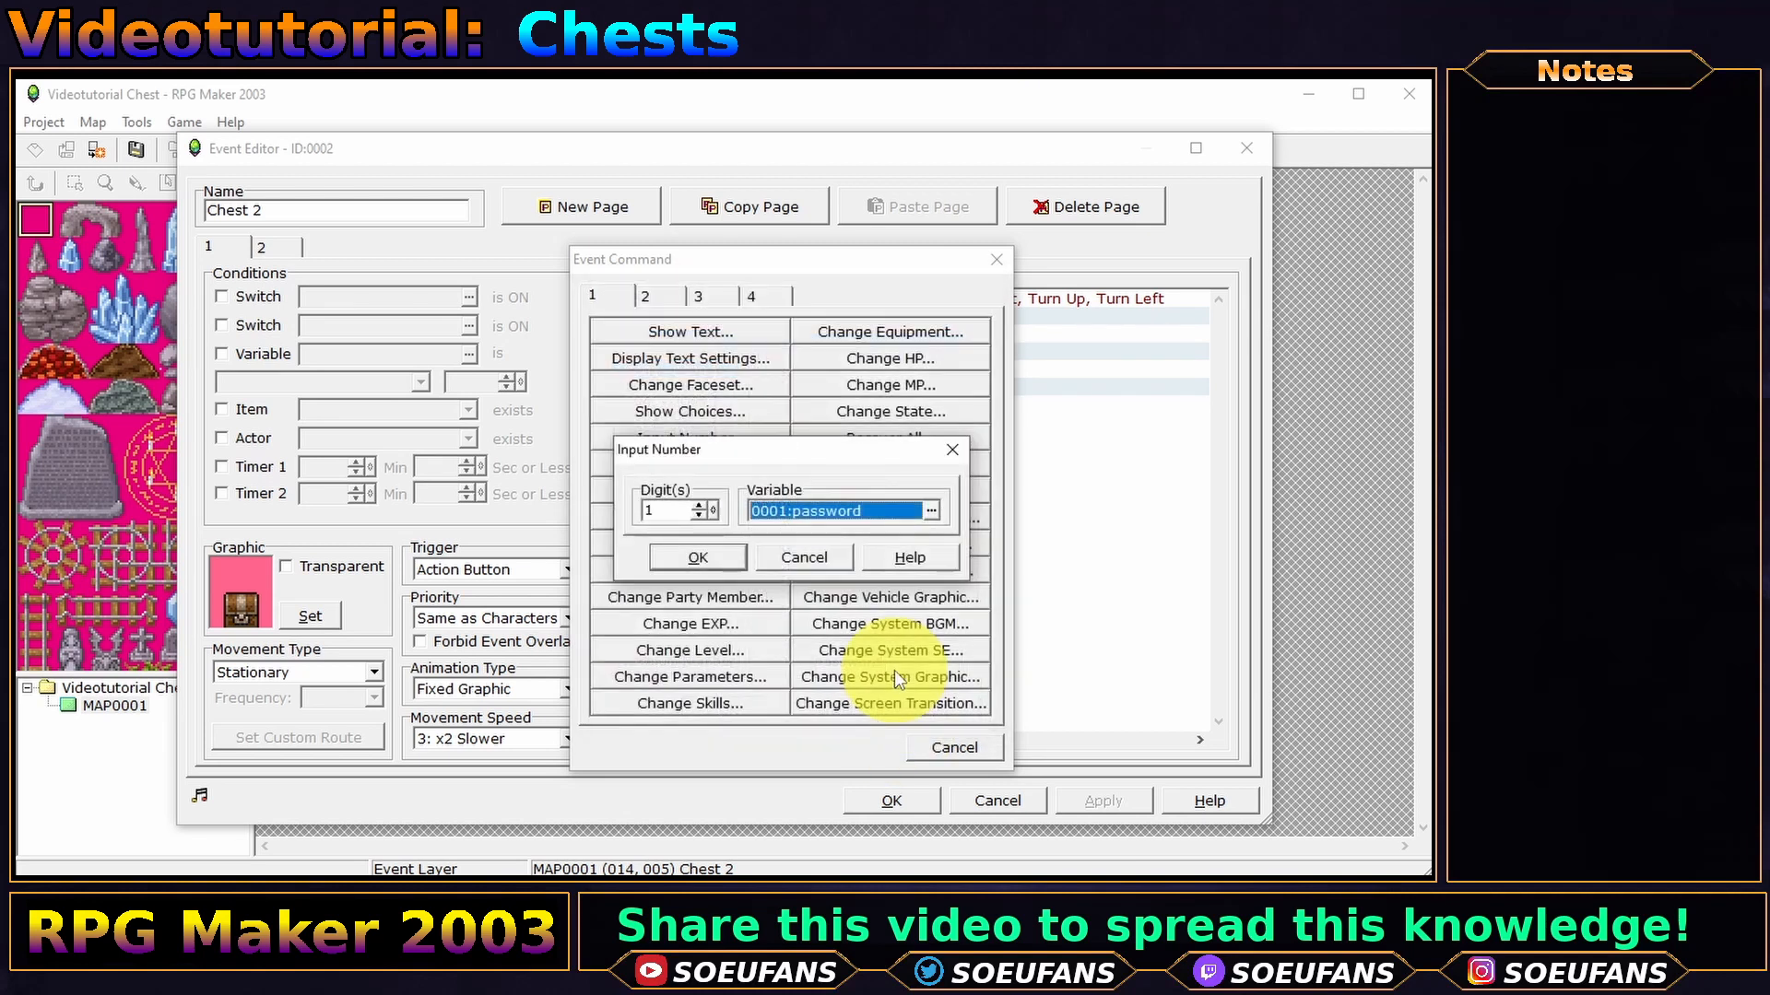
drag(714, 511, 729, 433)
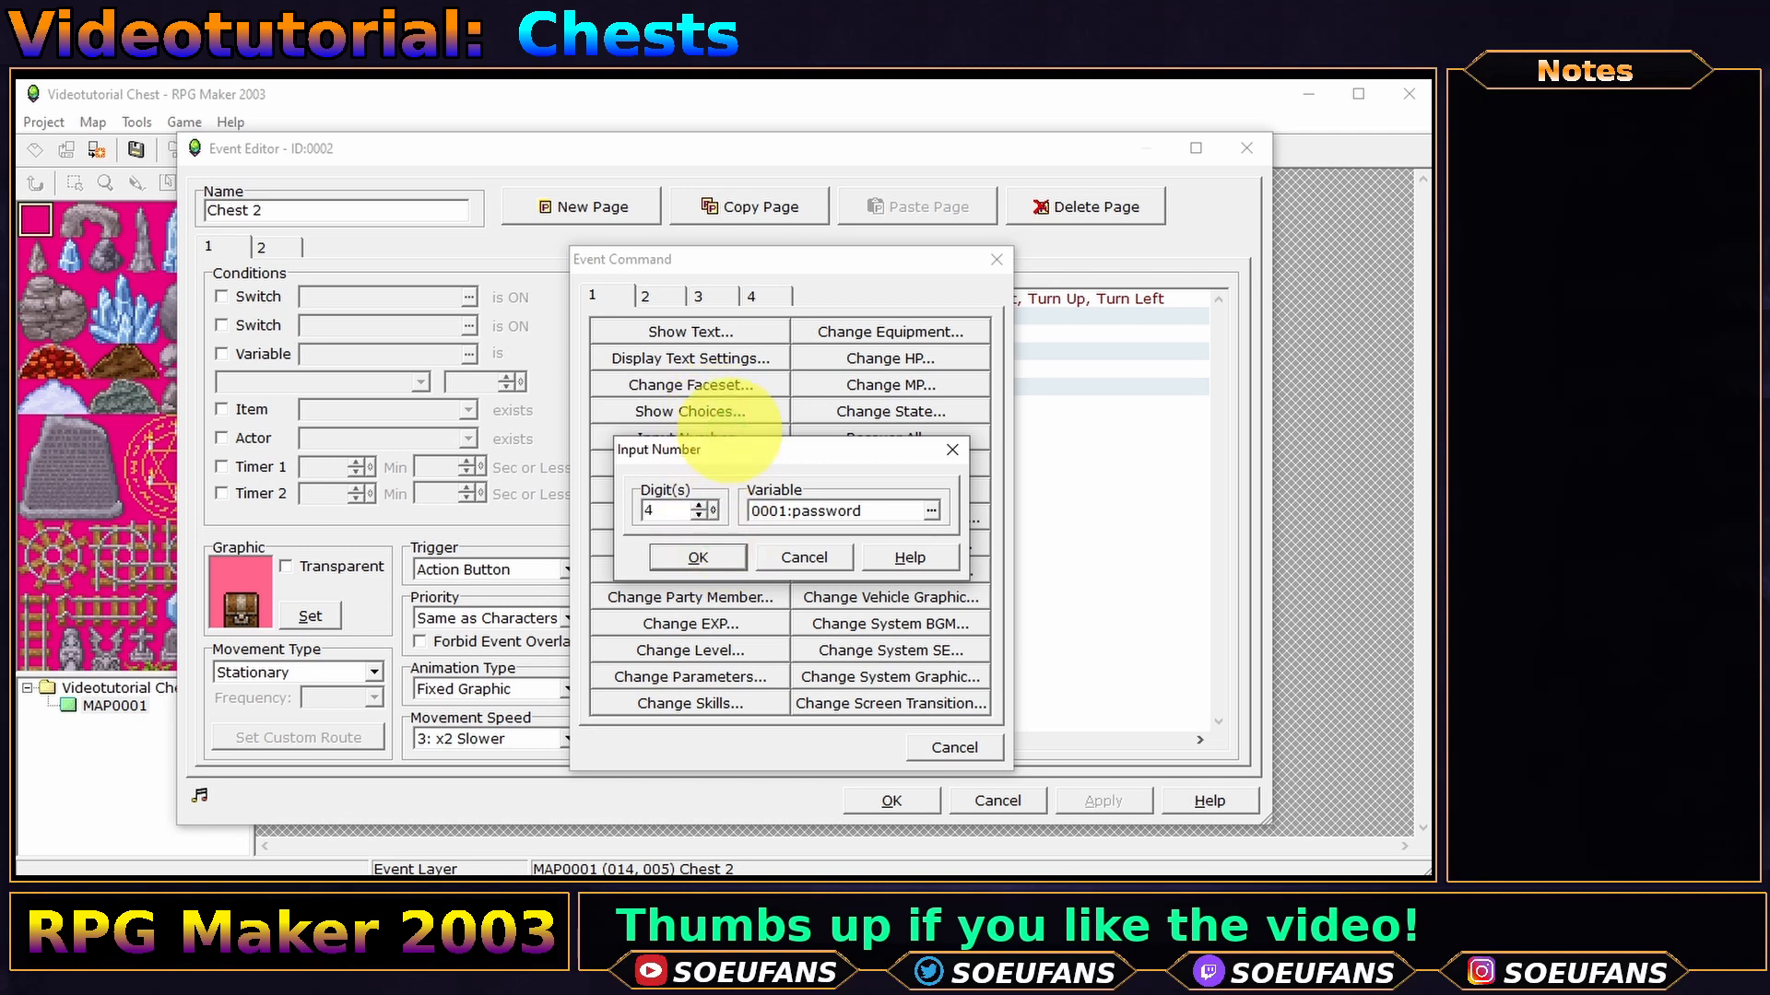
click(699, 557)
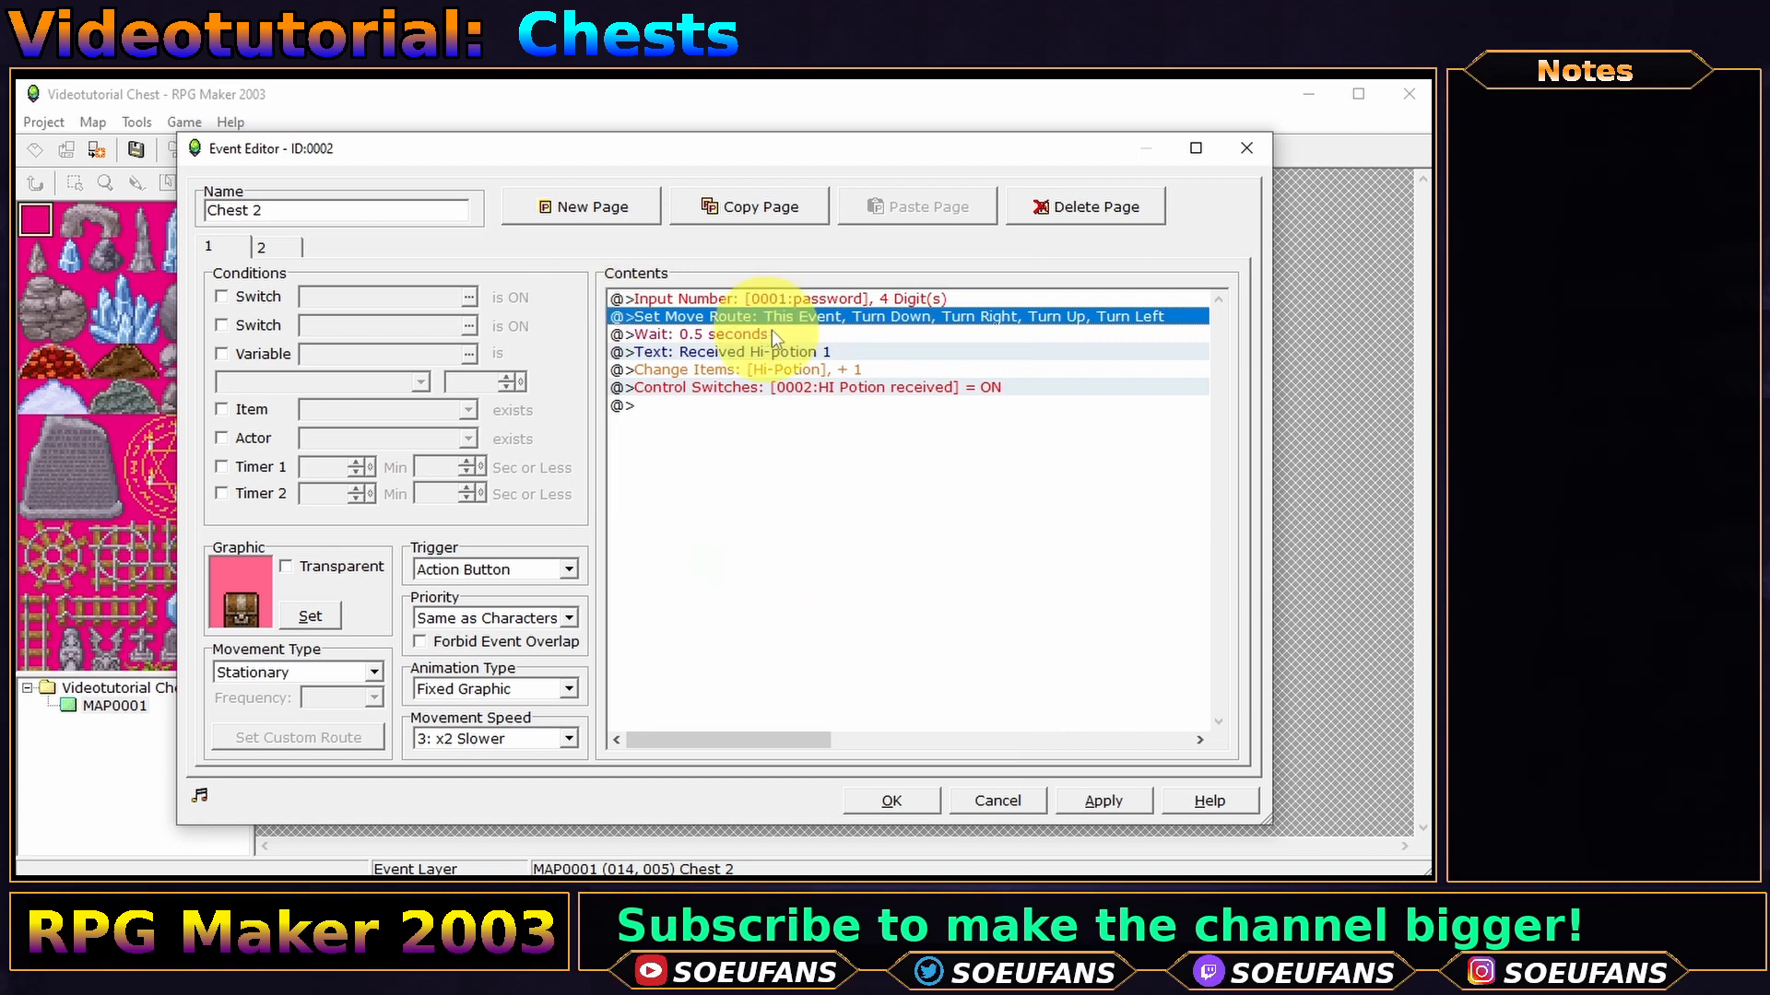
double_click(819, 317)
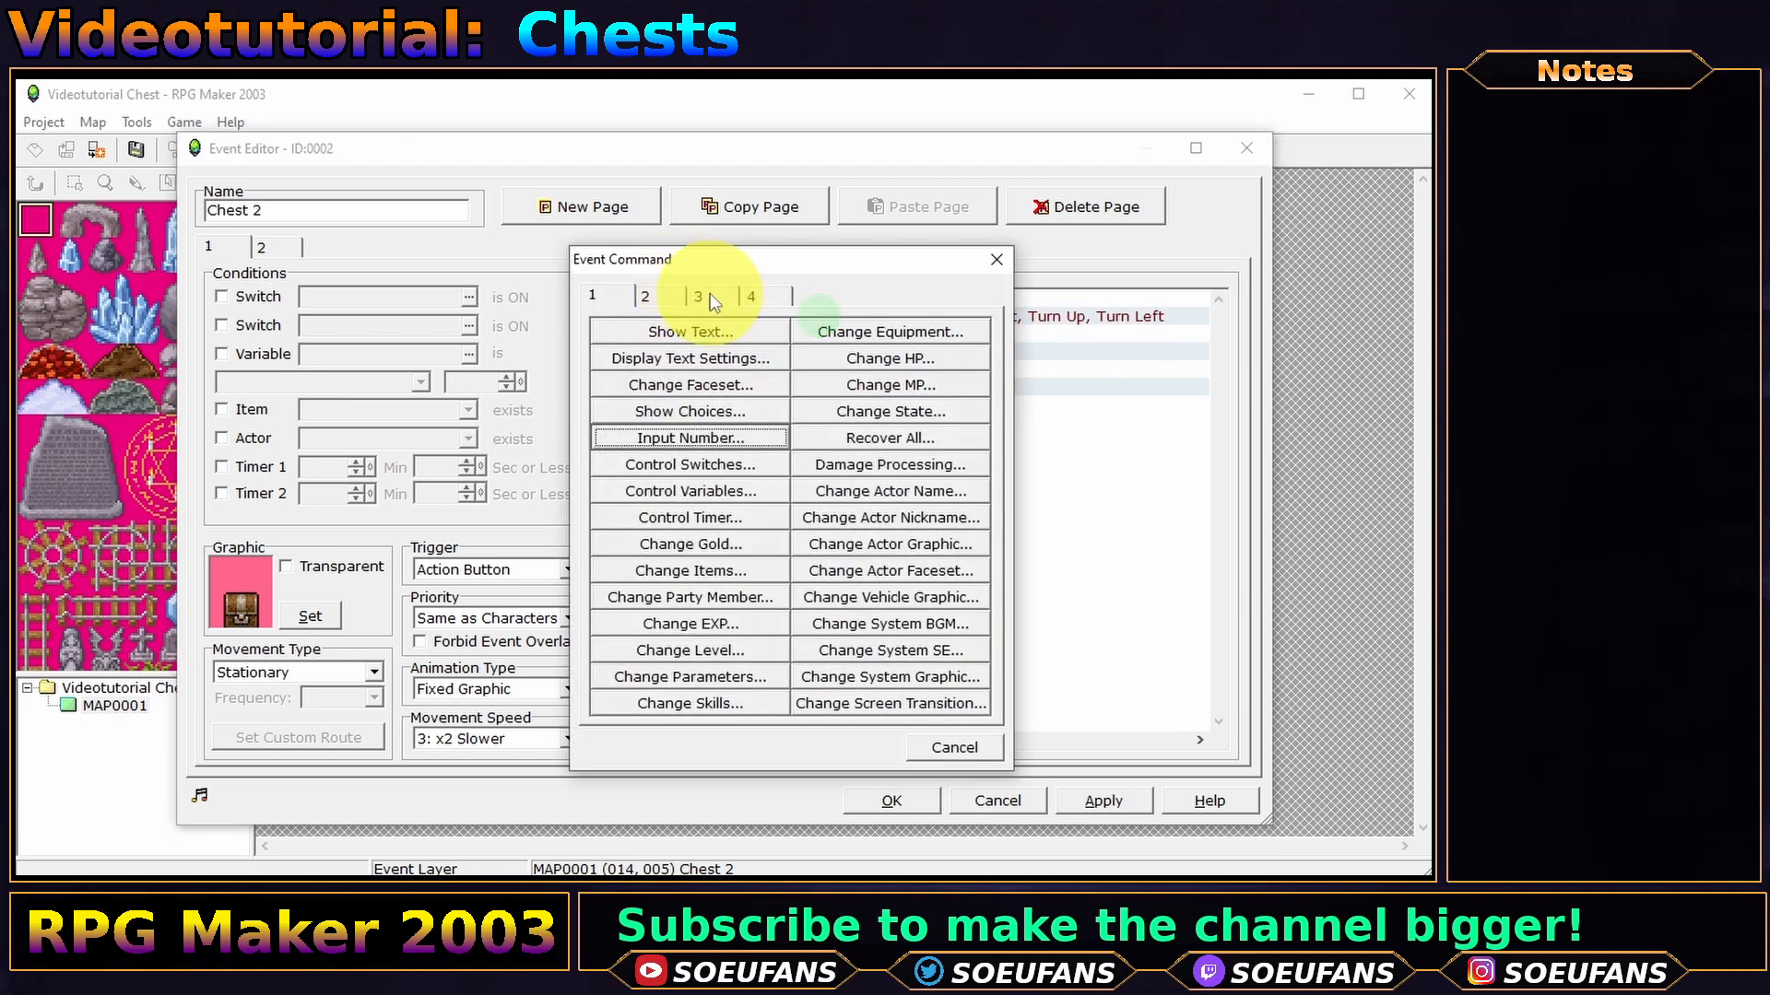
click(713, 293)
click(891, 439)
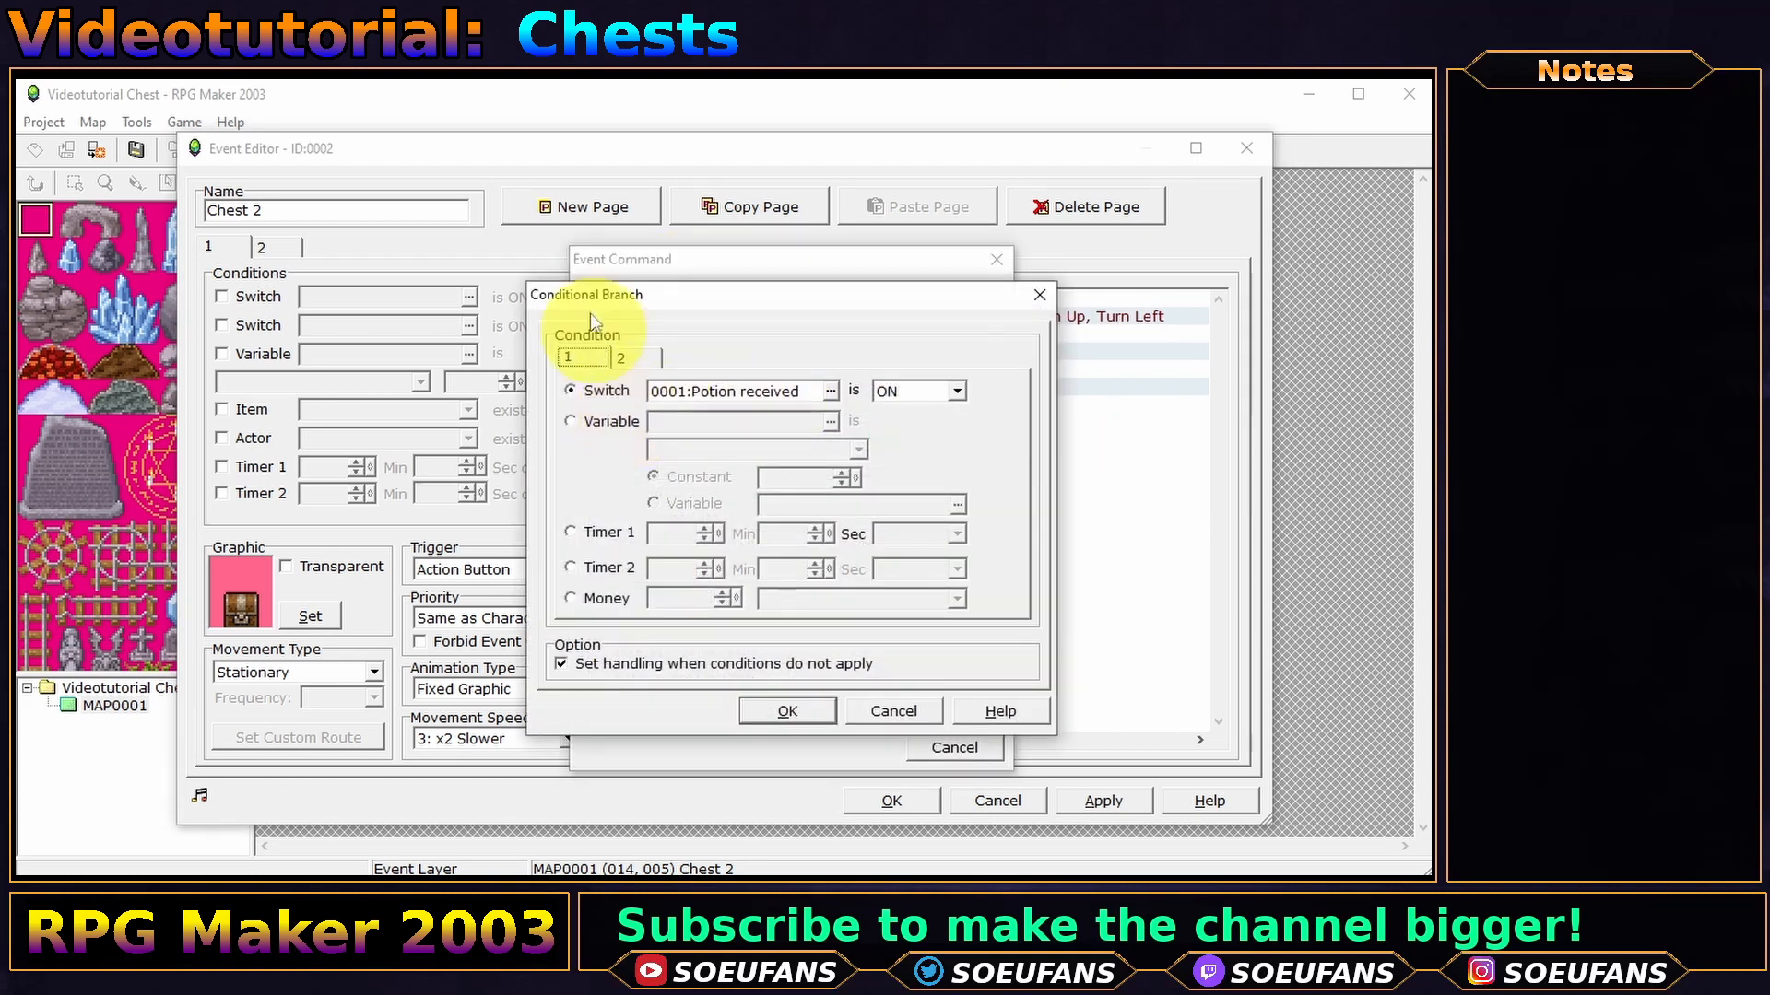
click(581, 431)
click(830, 422)
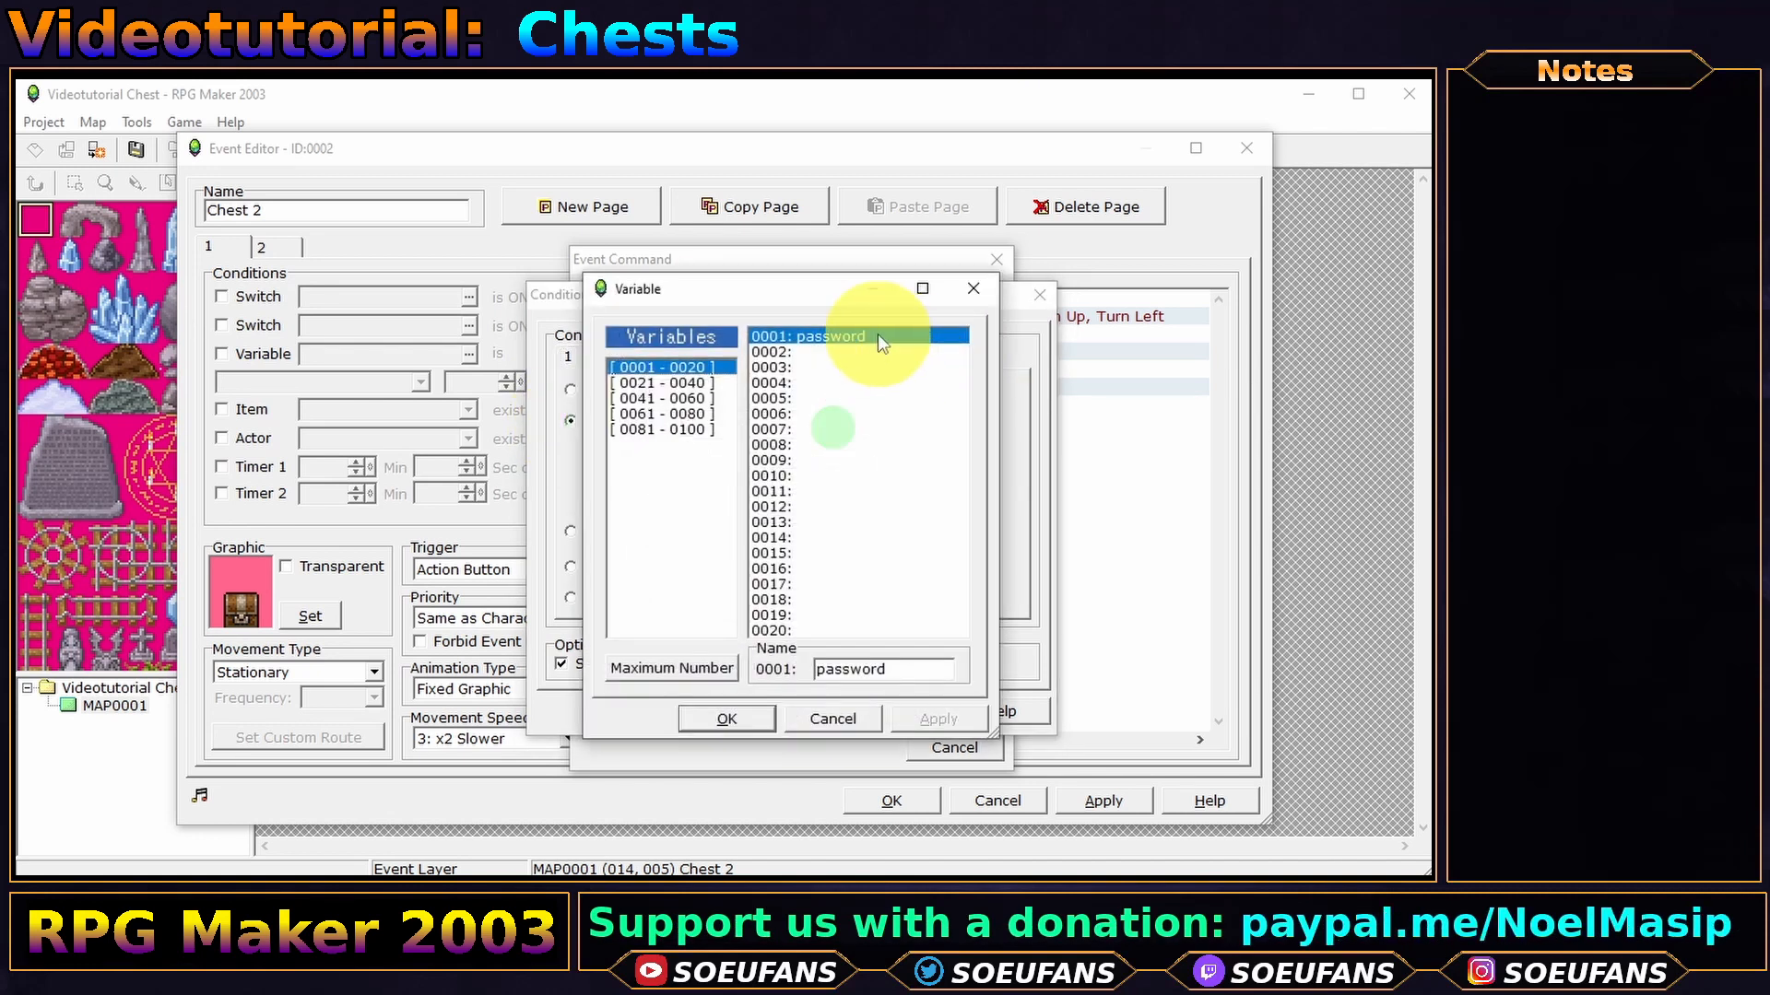
double_click(833, 344)
click(860, 449)
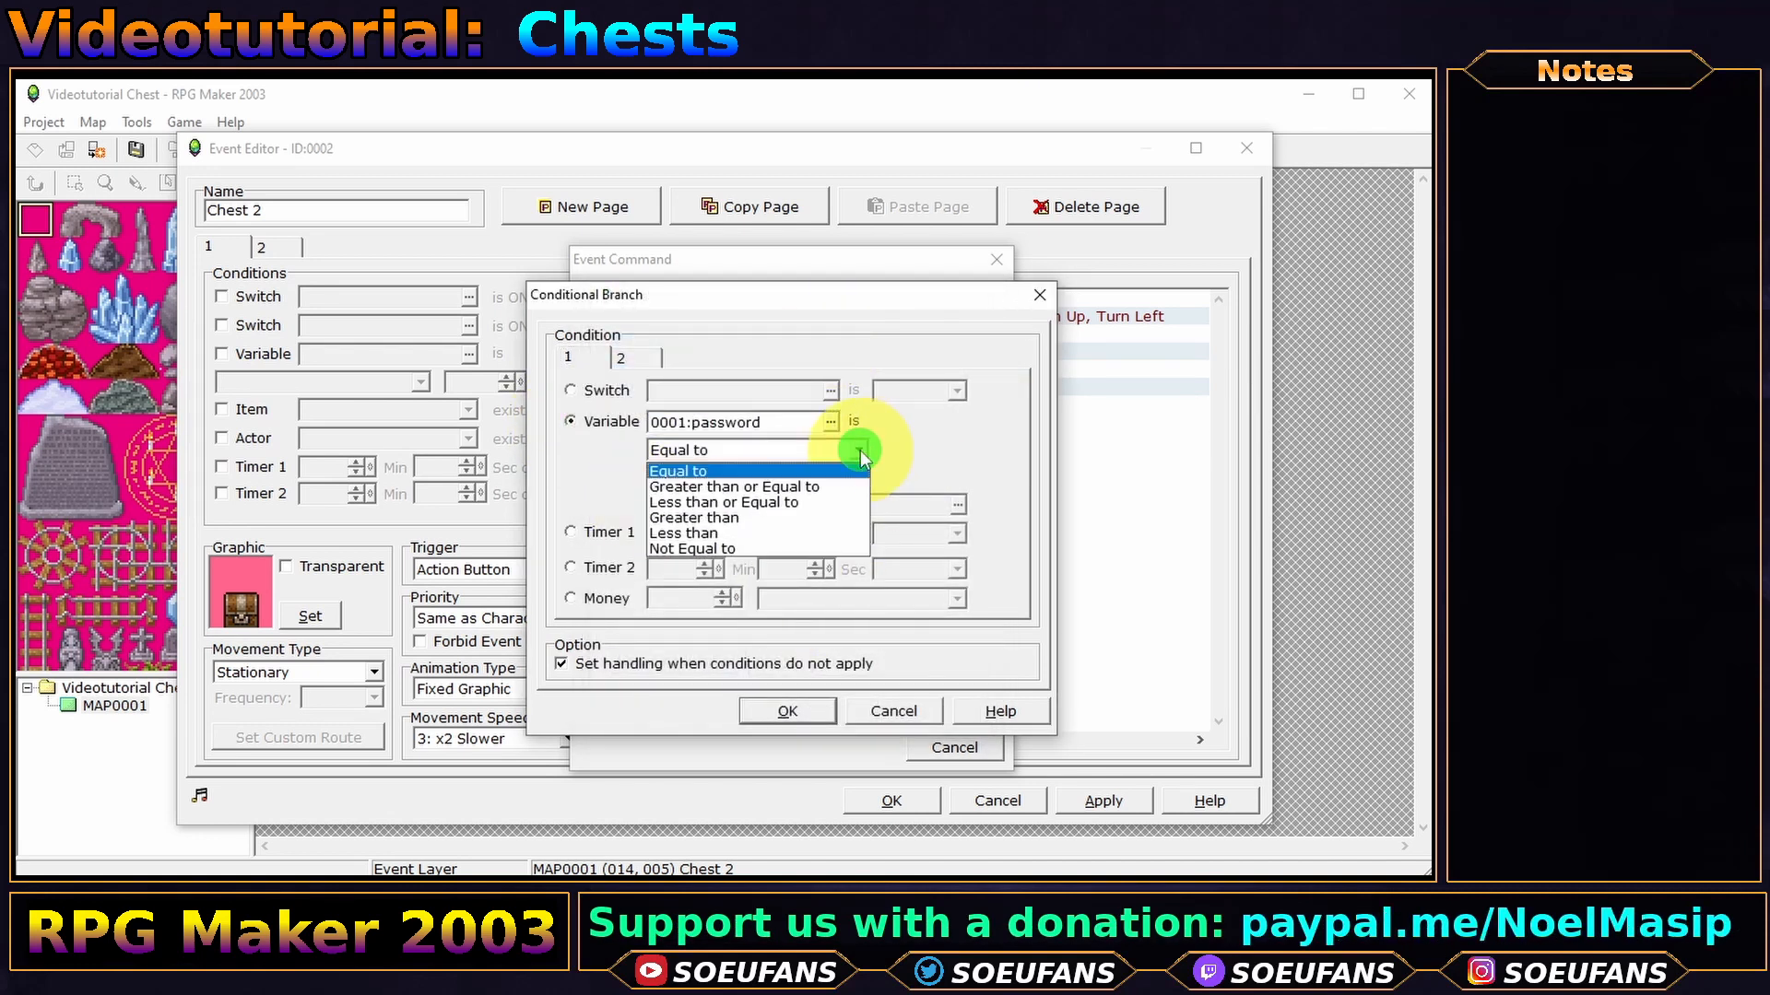
click(701, 476)
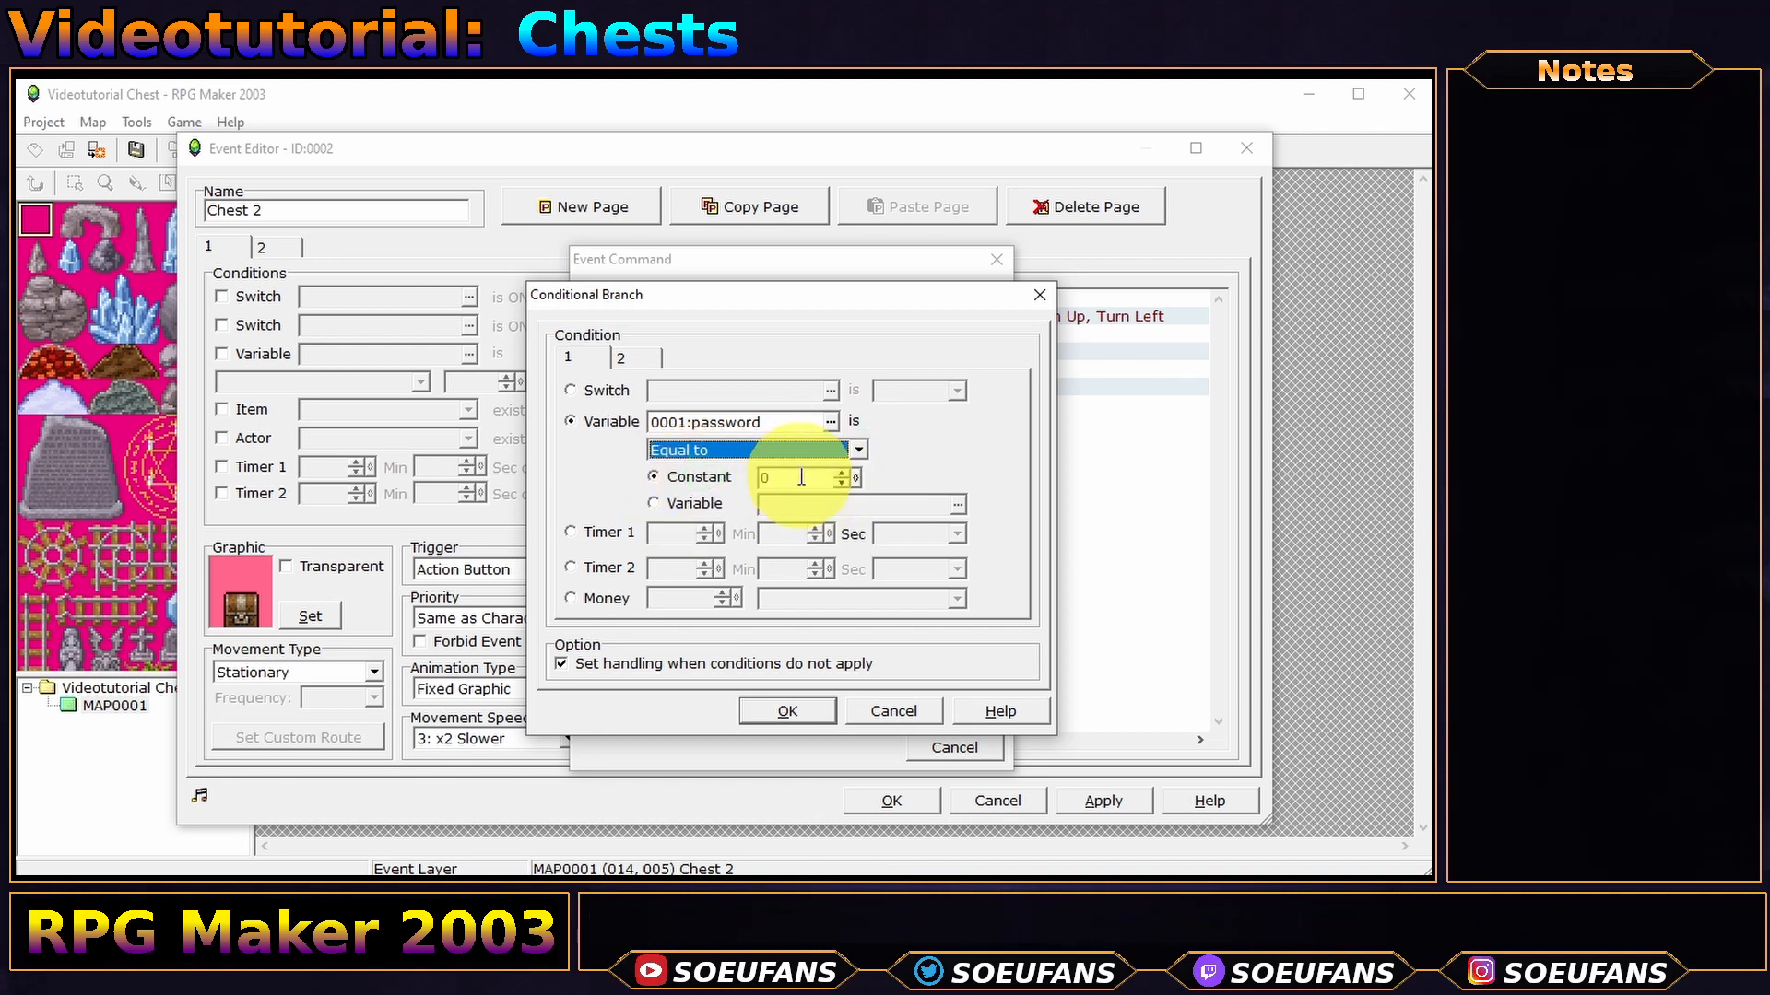
double_click(801, 477)
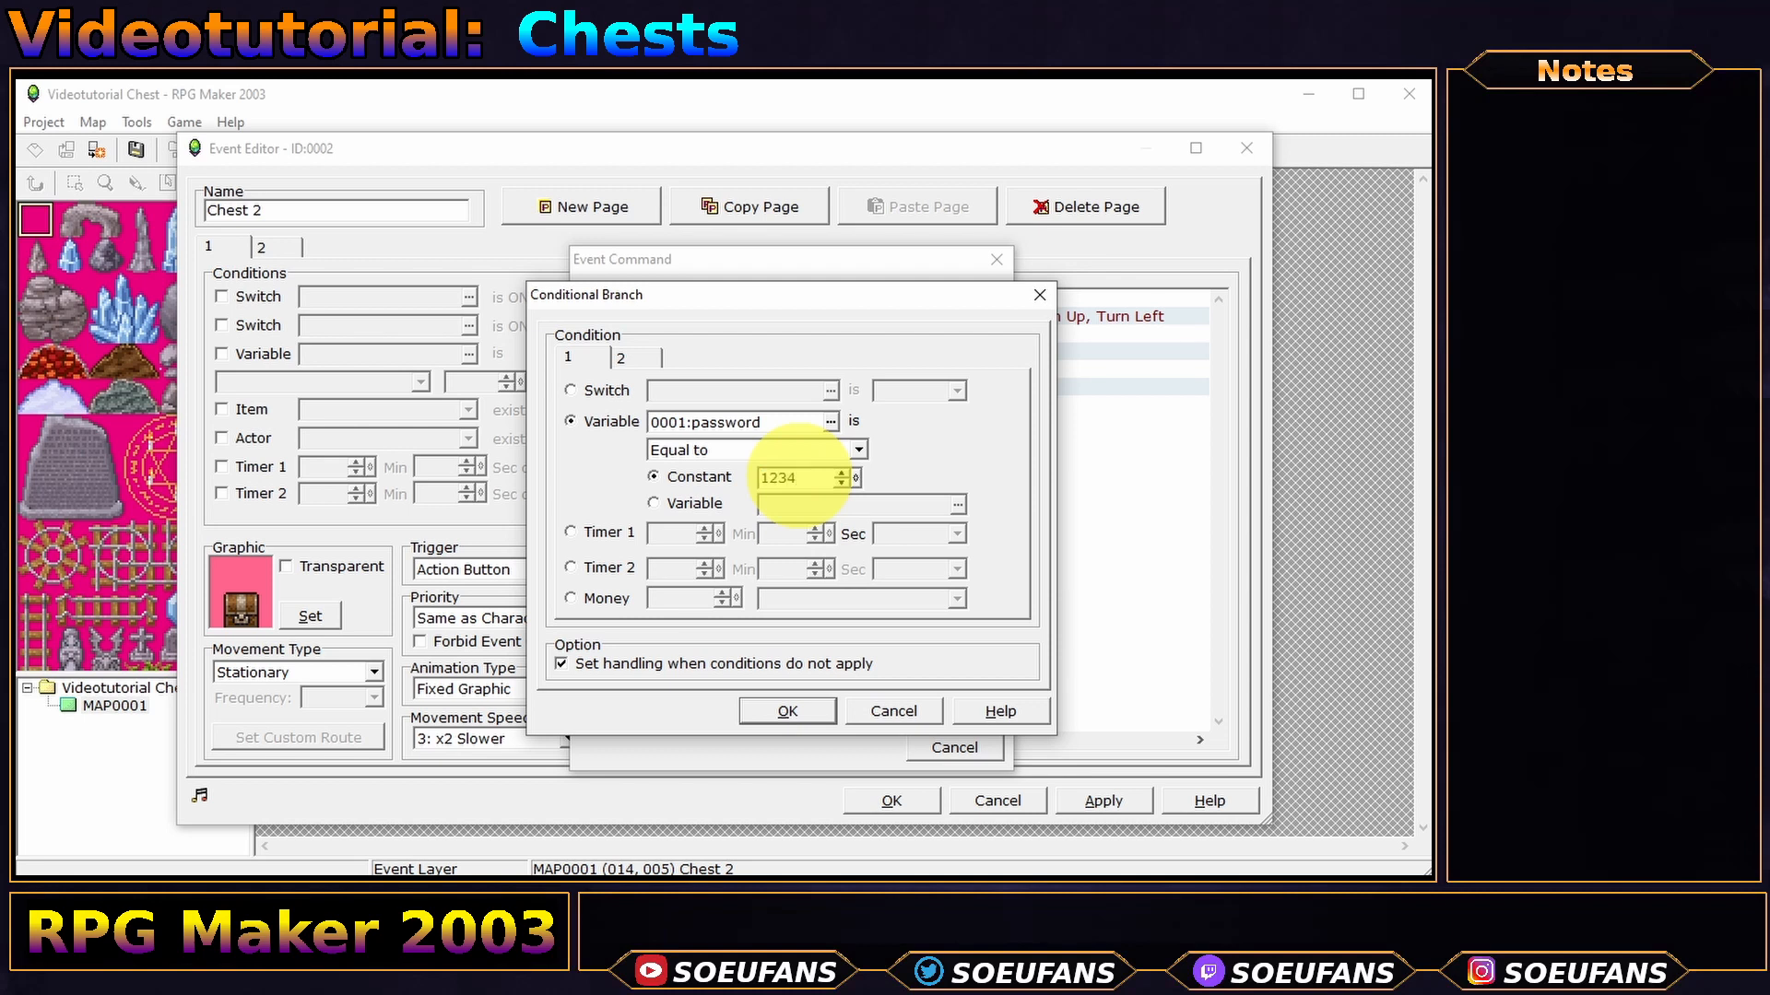
text(1234)
click(779, 710)
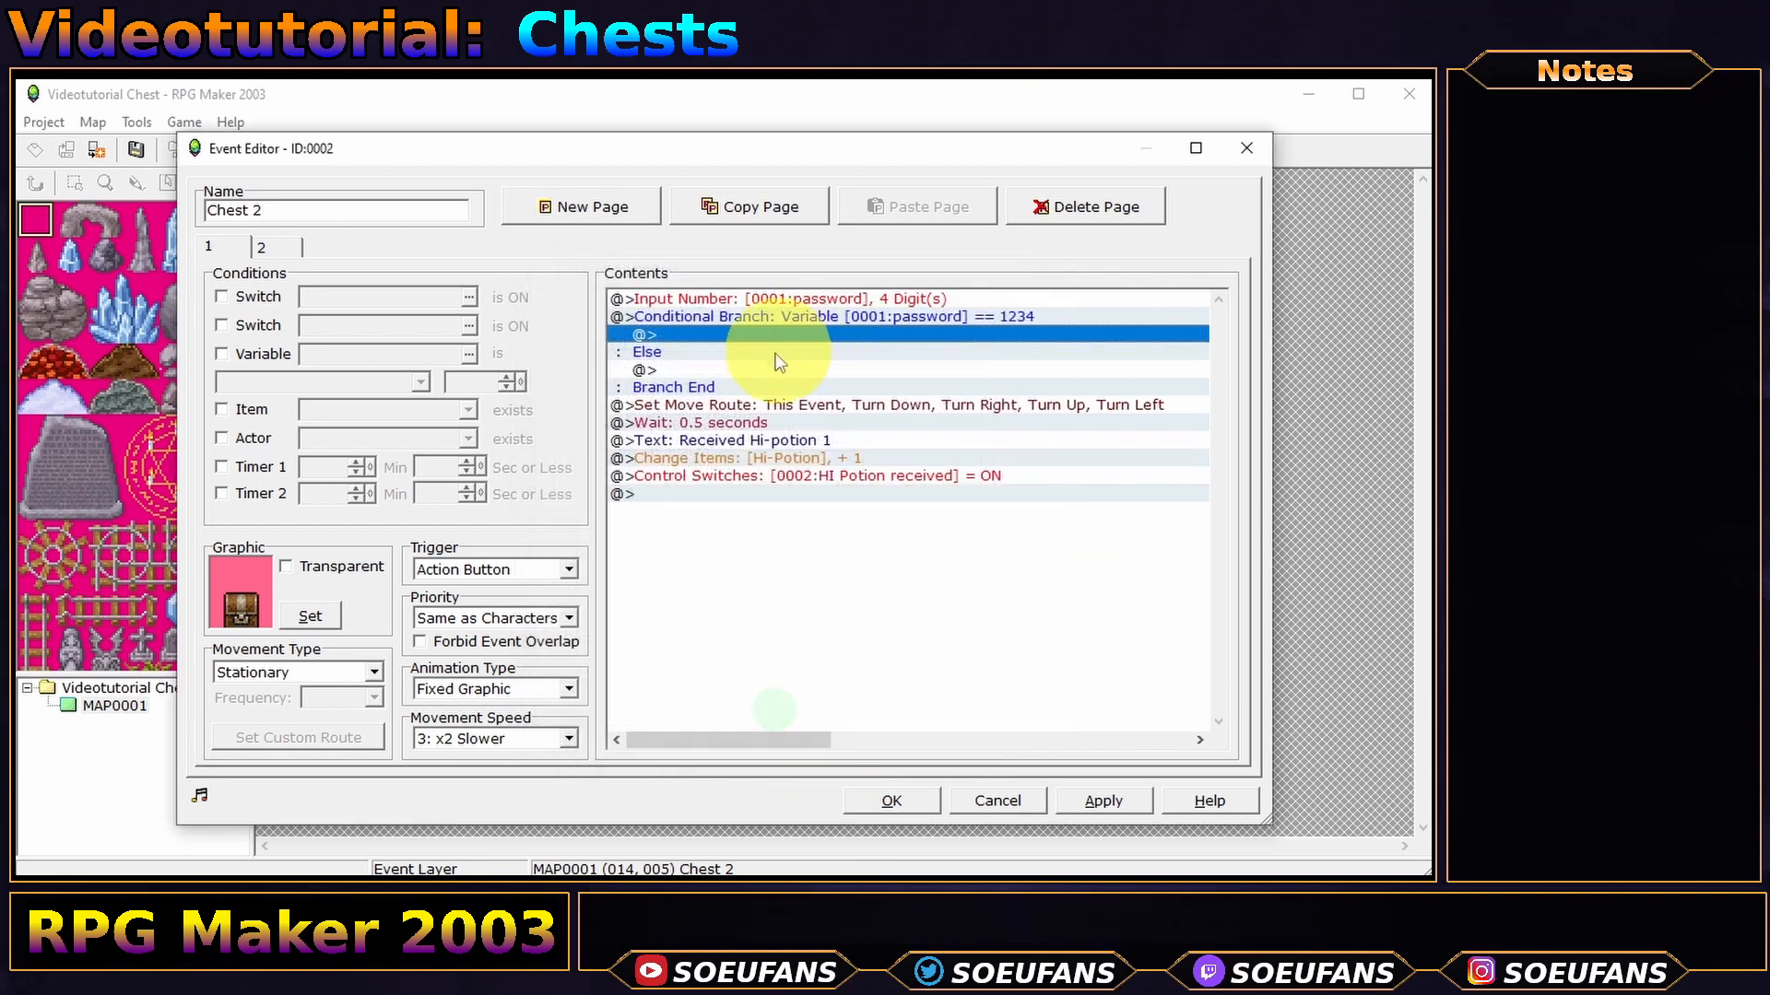
click(765, 405)
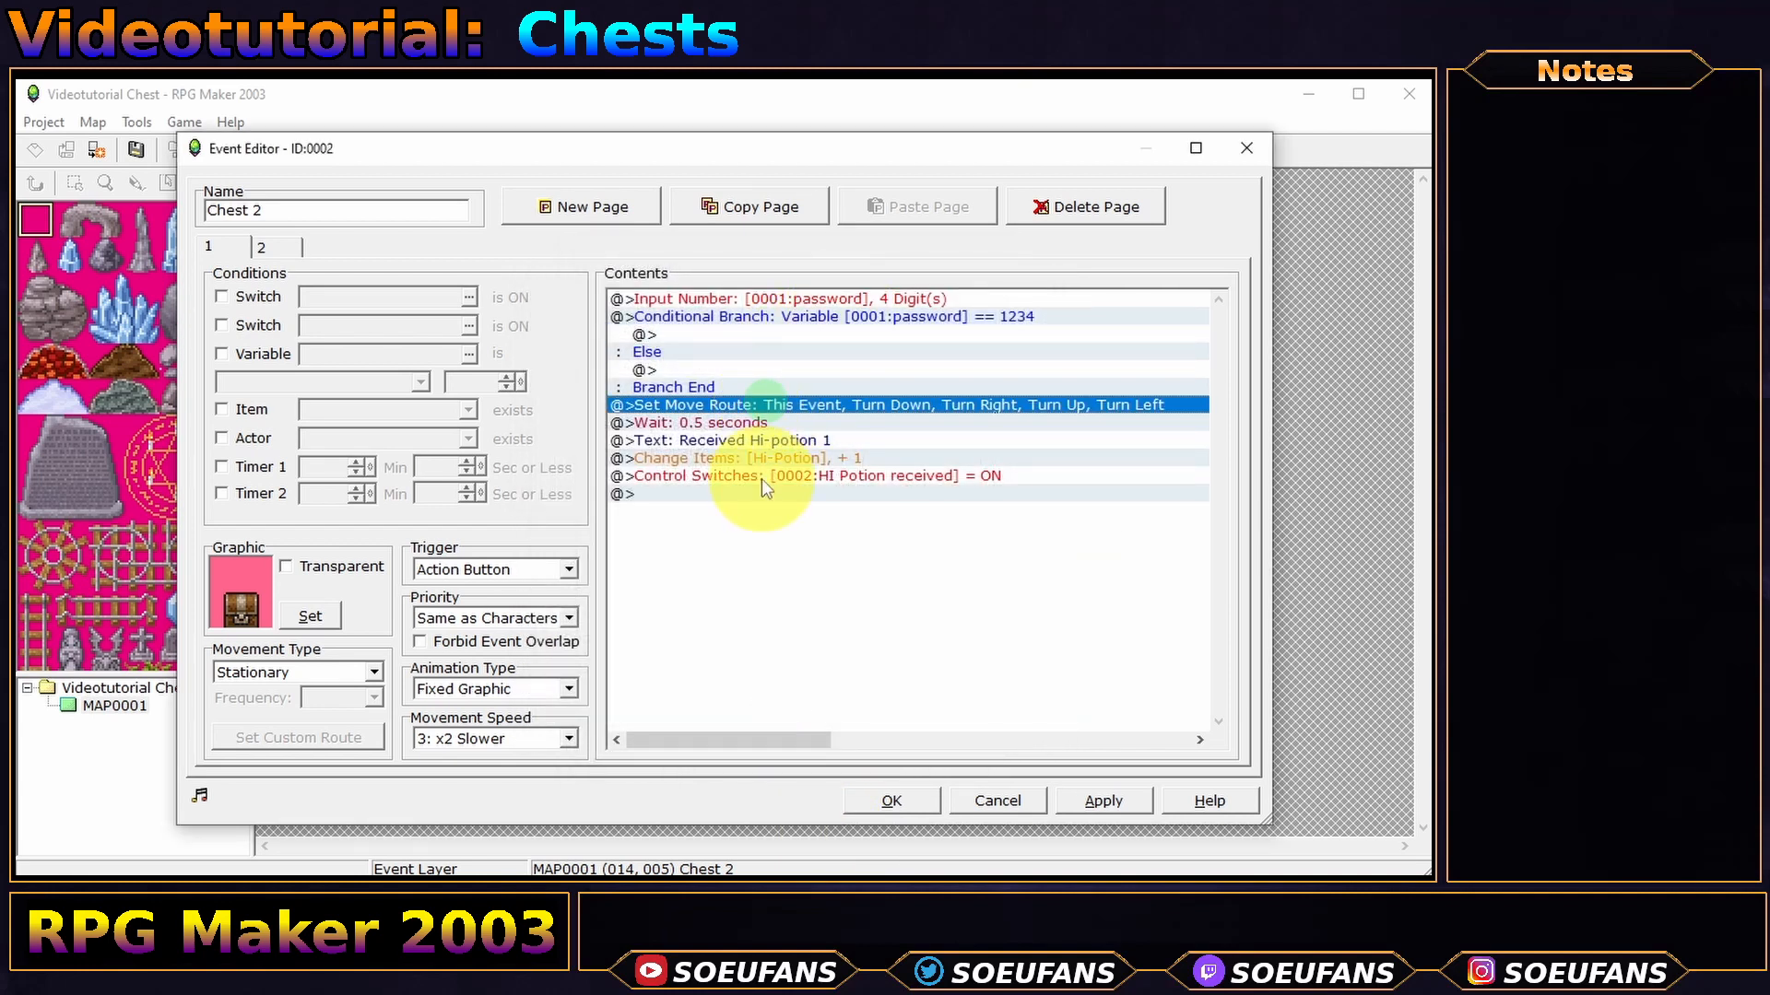
shift+click(729, 461)
right_click(729, 461)
click(793, 533)
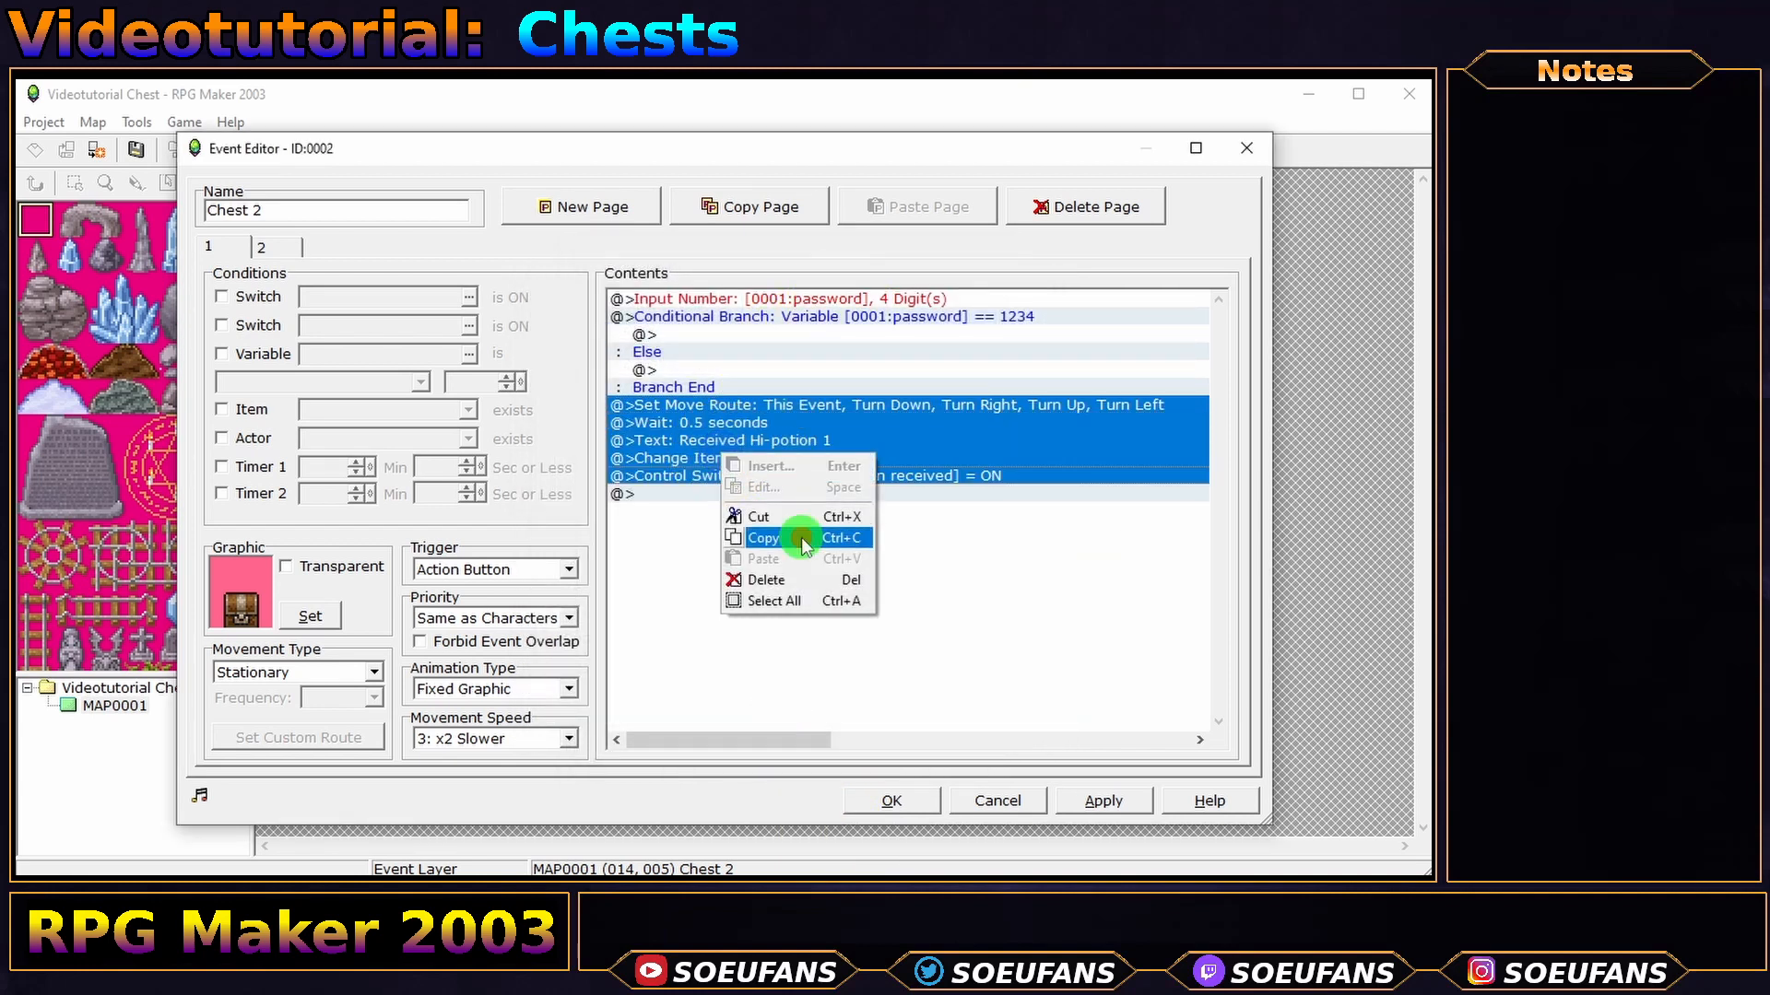
key(Delete)
click(762, 335)
key(ctrl+v)
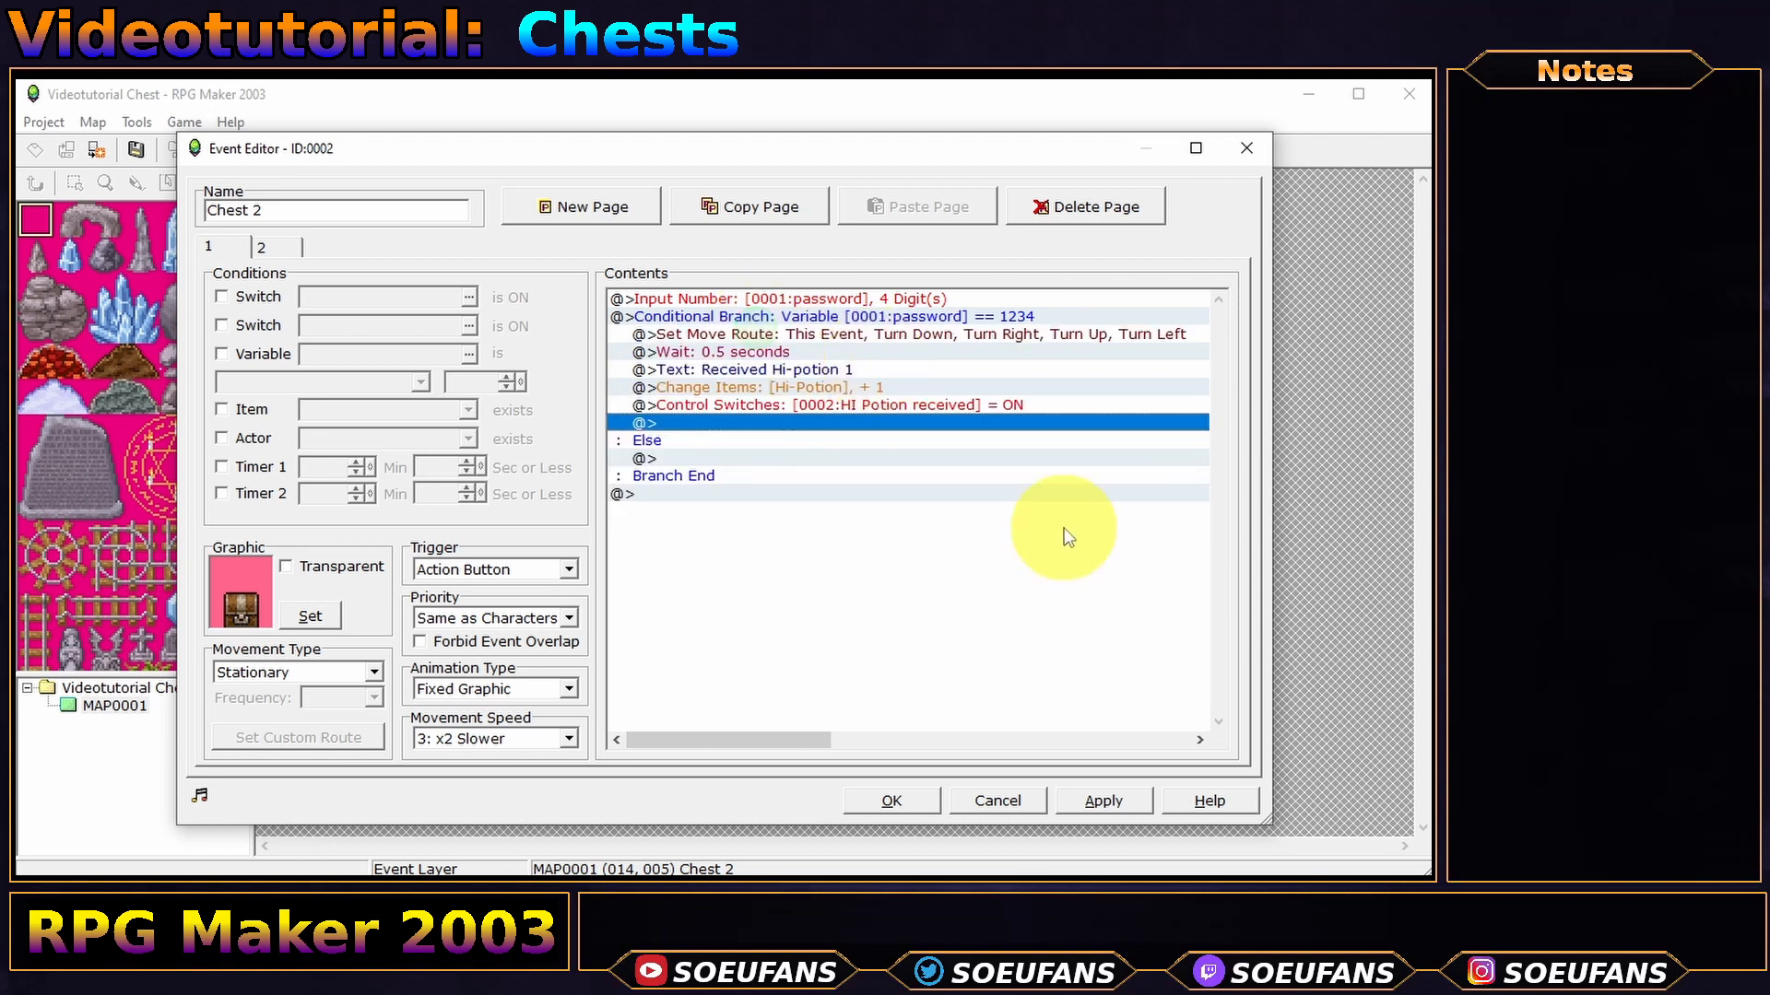
key(Up)
key(Up)
key(Up)
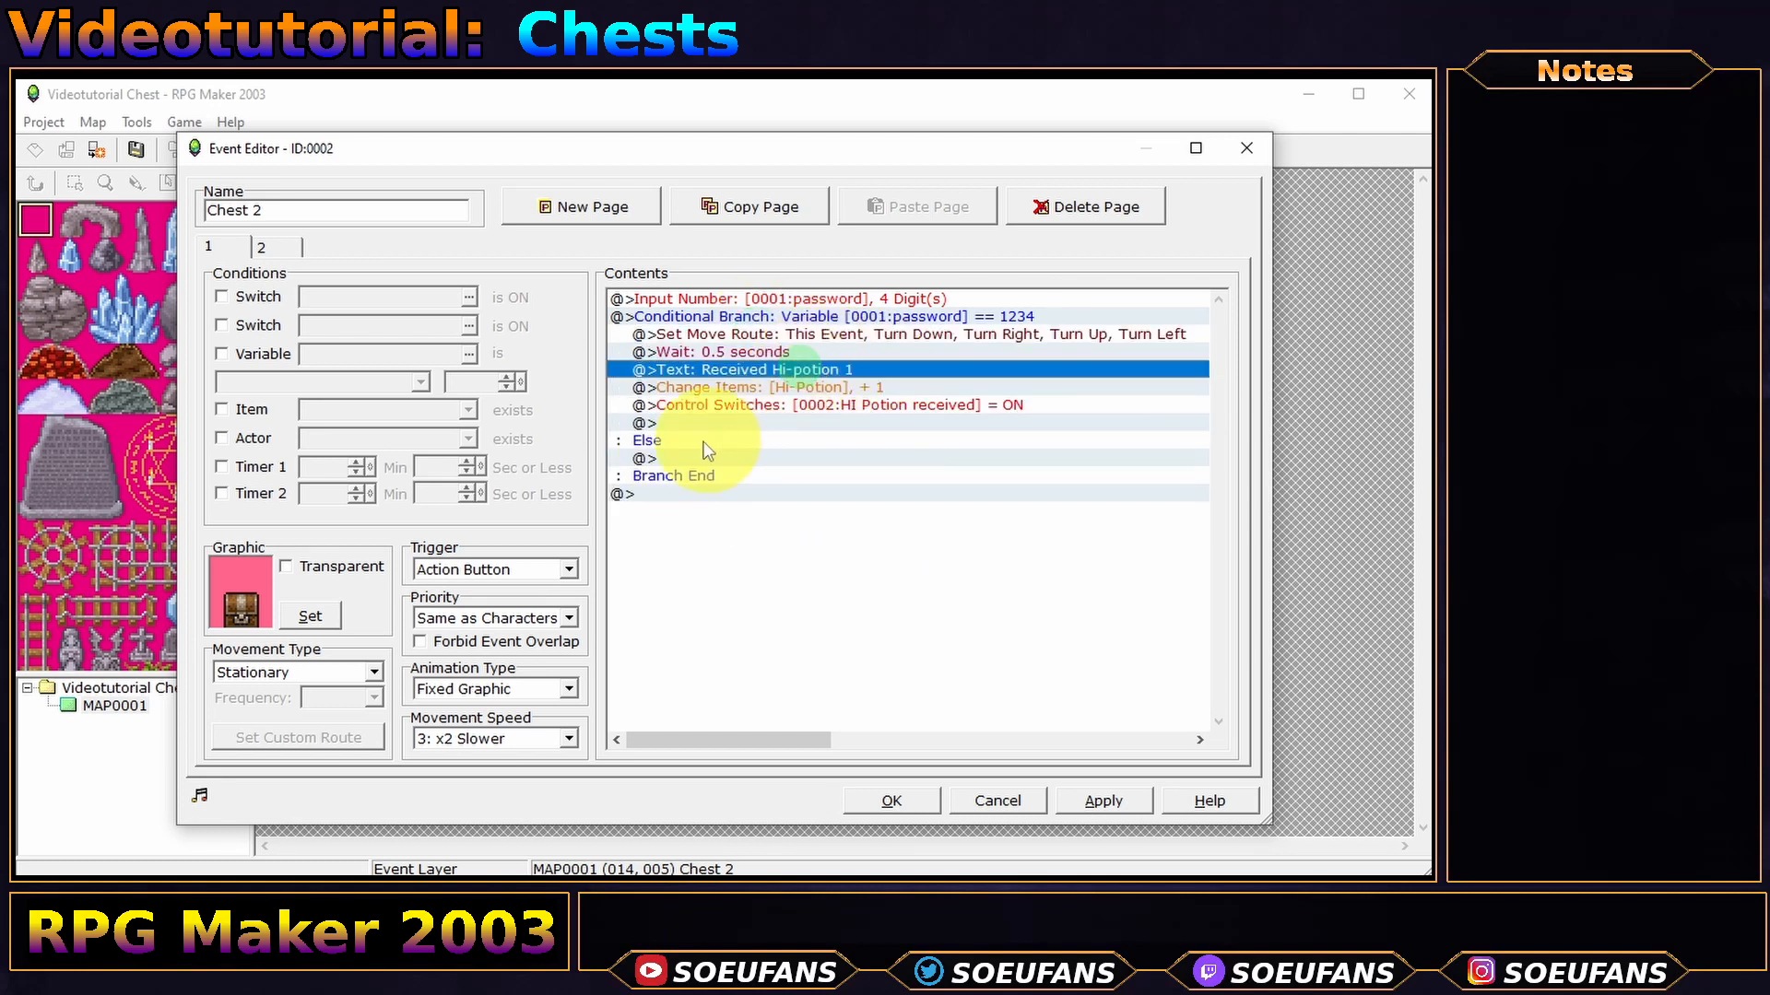
- Add a 'Wrong password!' message under the Else case
click(700, 458)
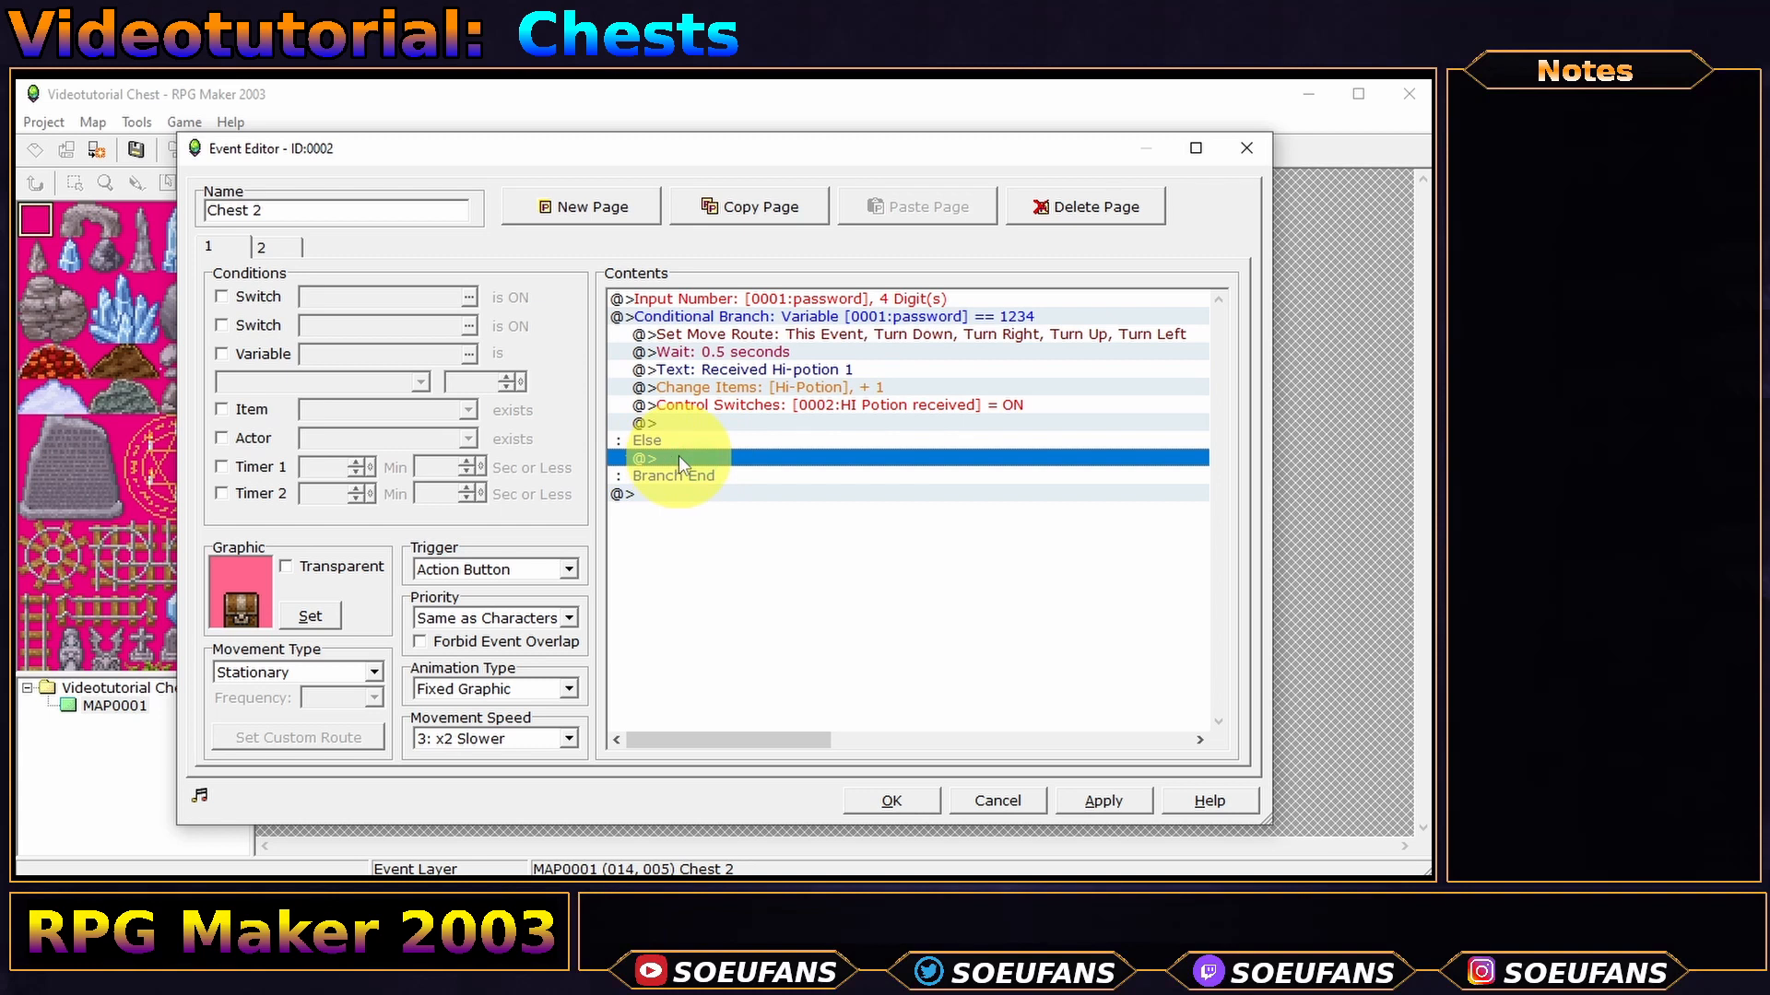
double_click(678, 456)
click(597, 294)
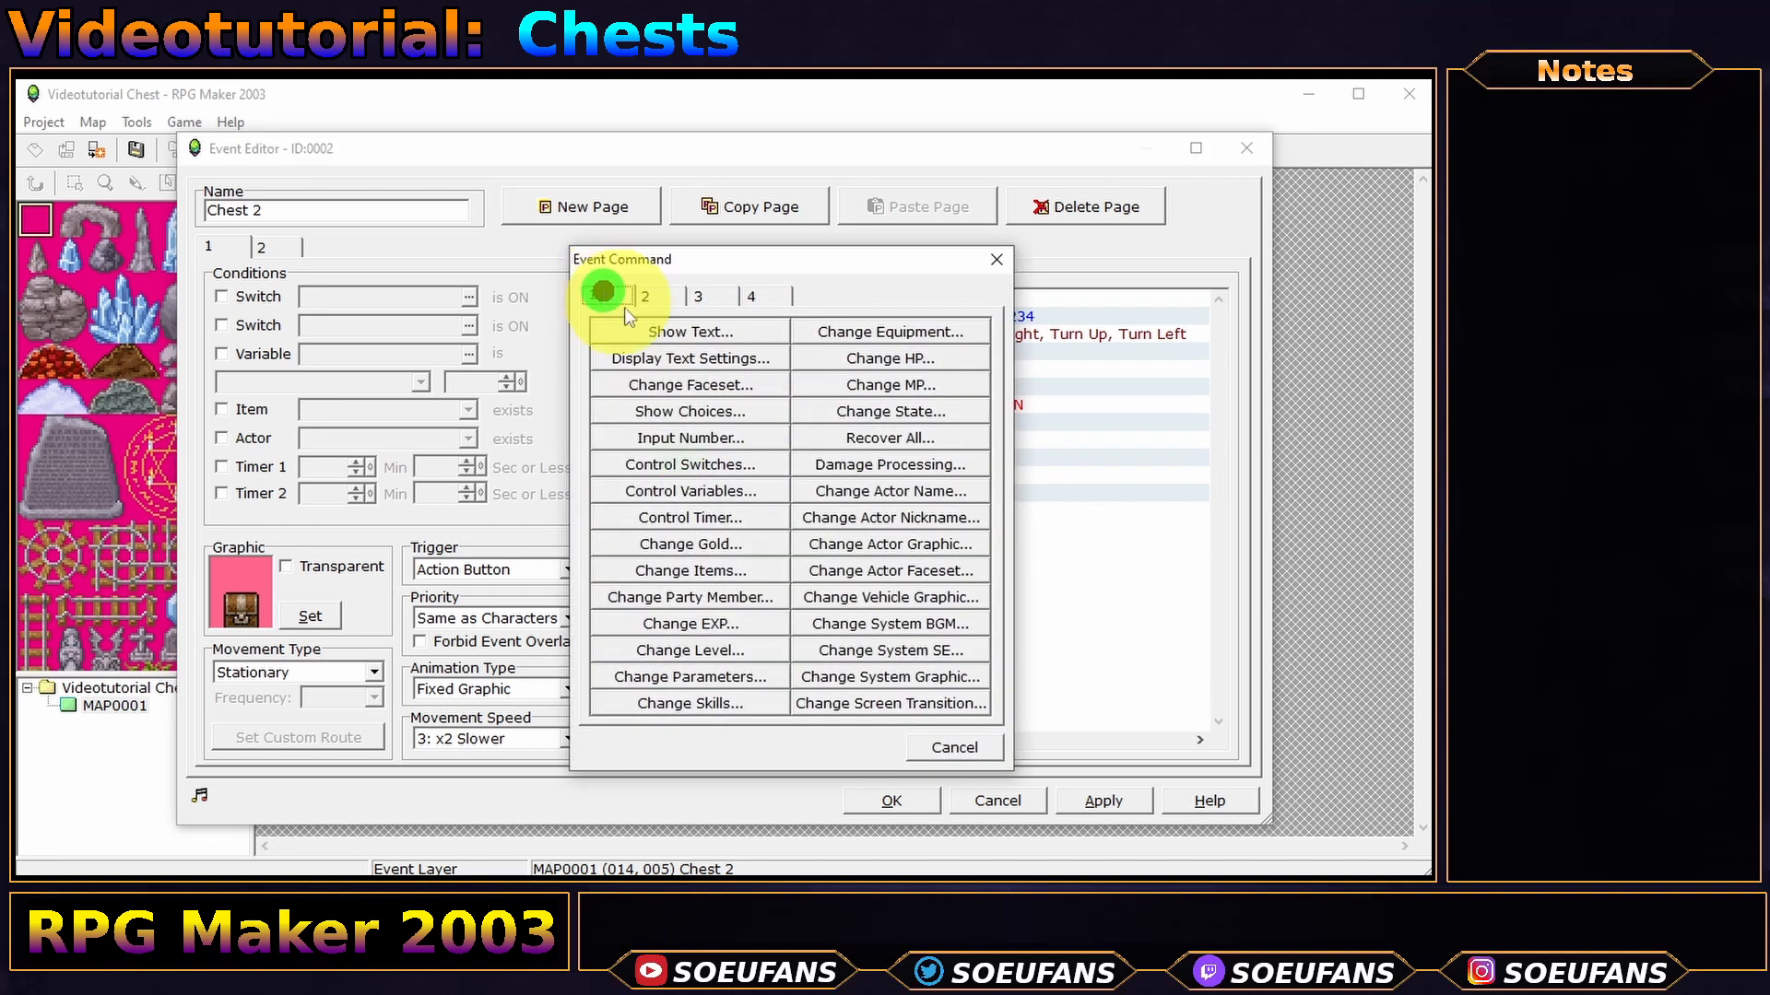
click(665, 334)
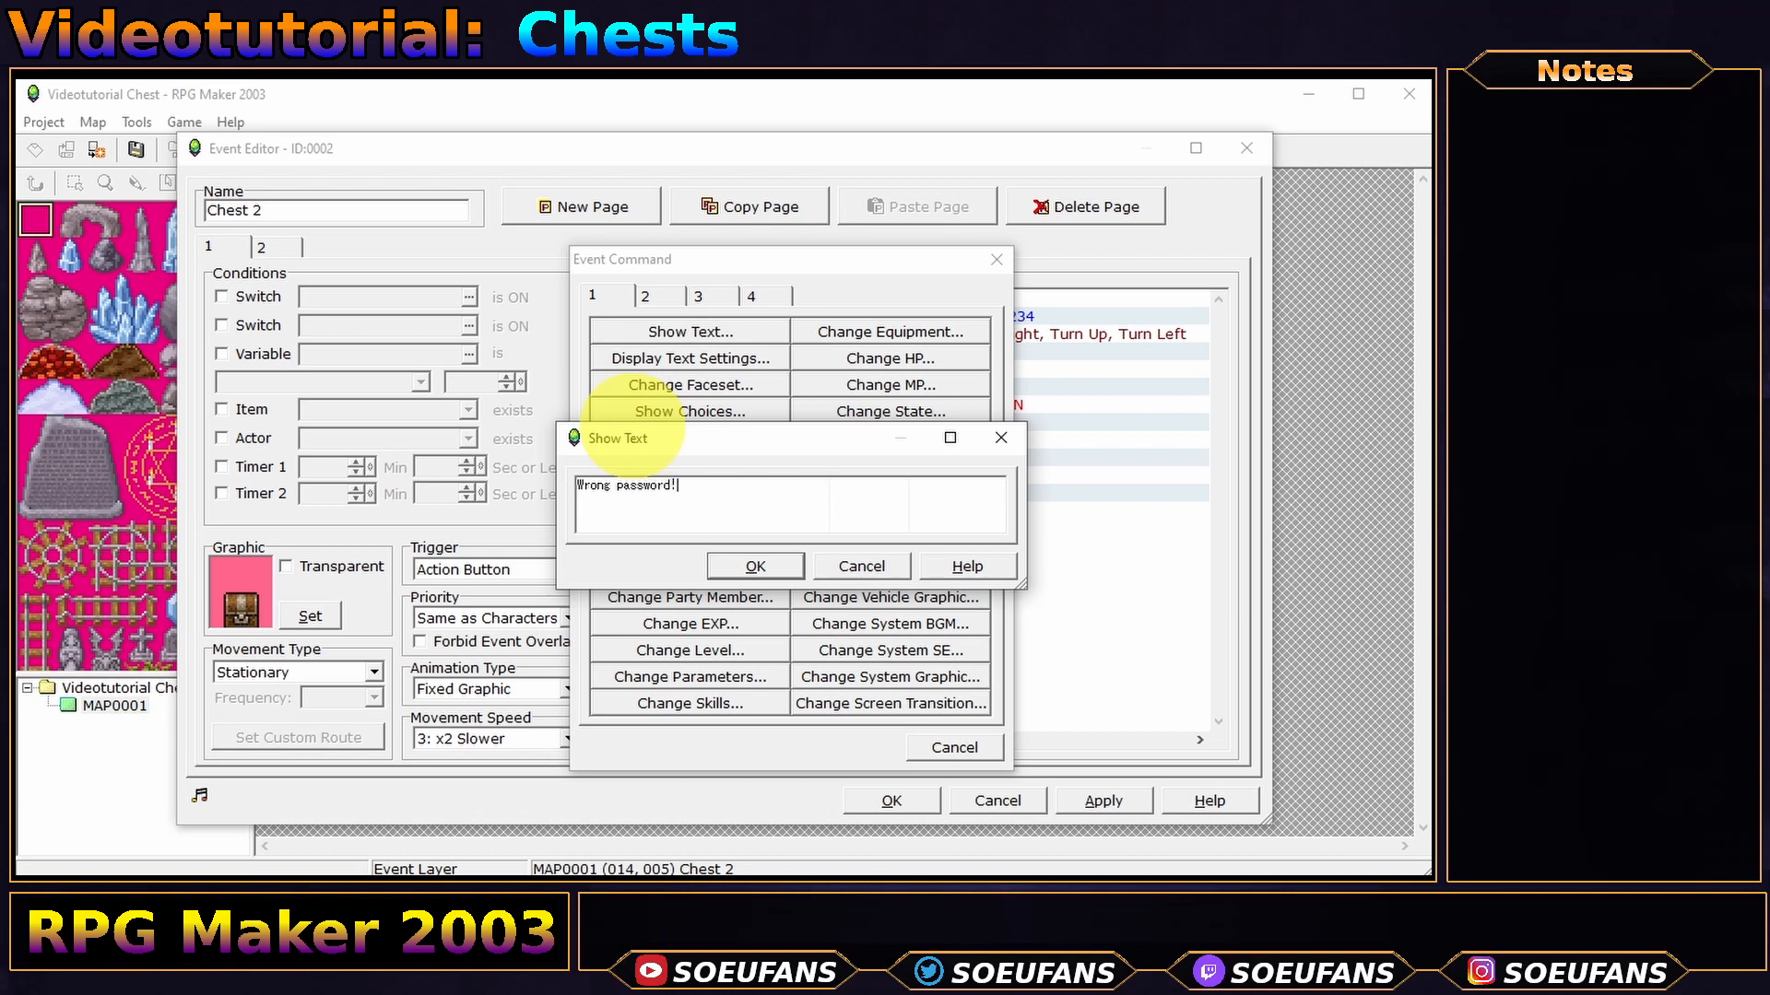
click(753, 564)
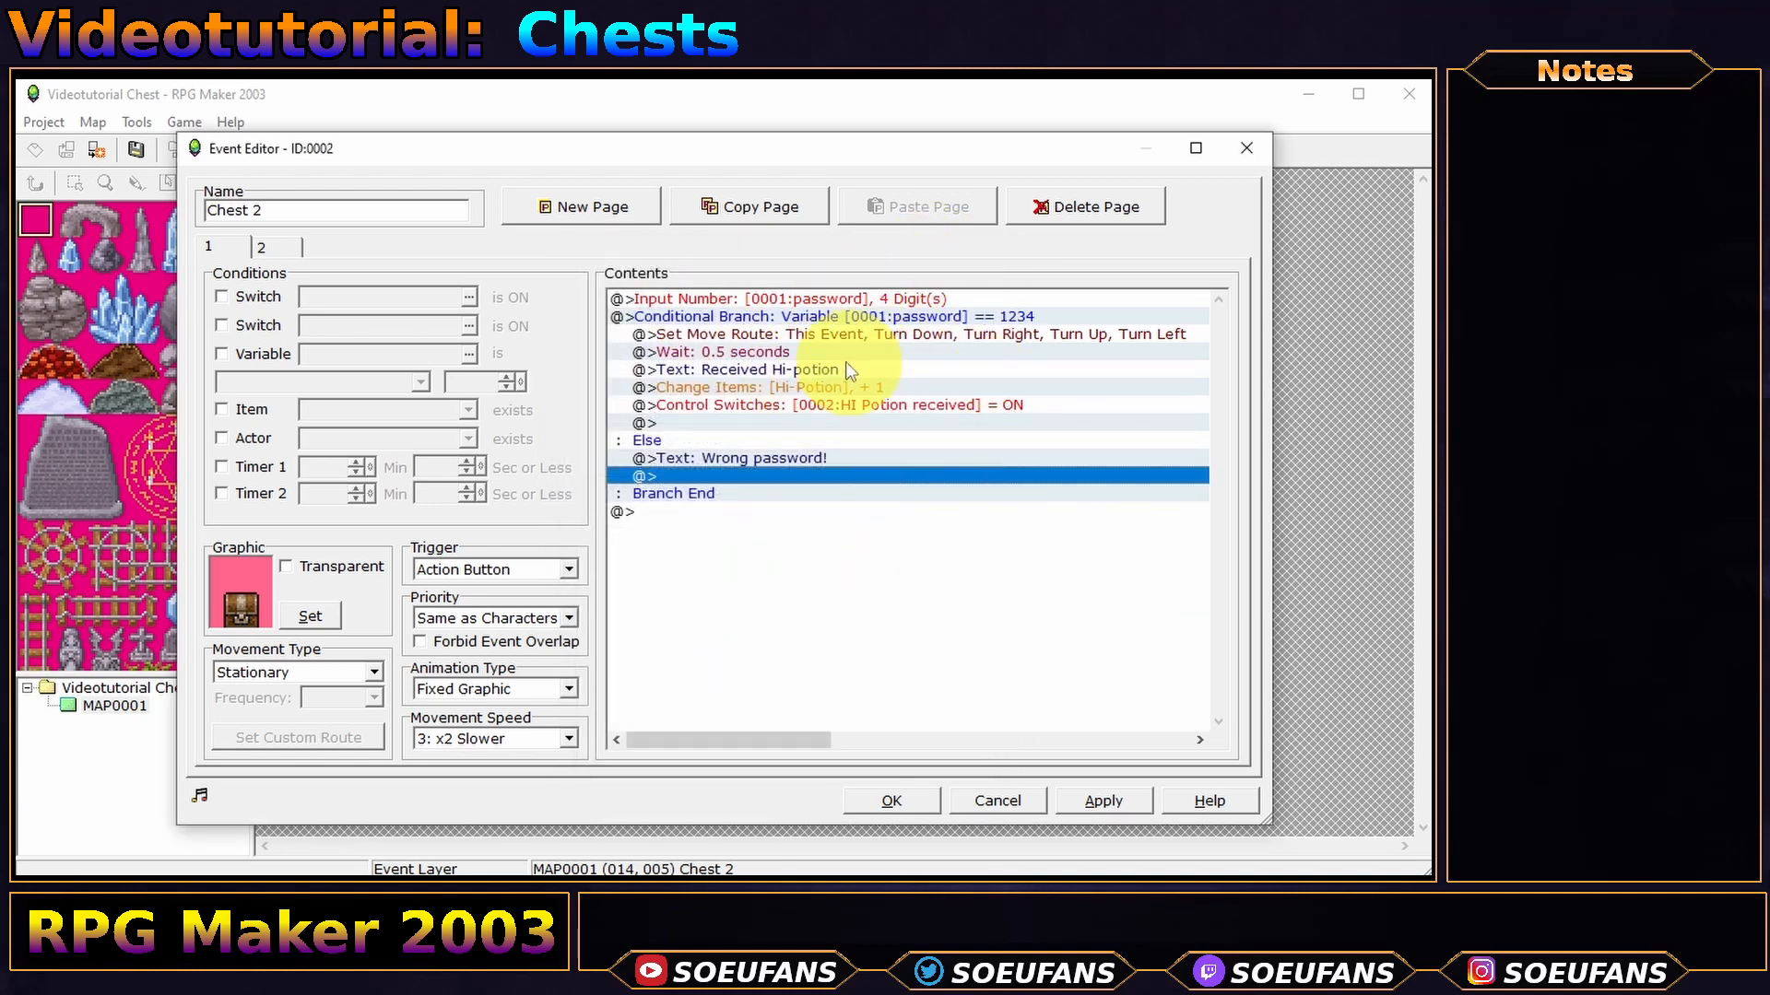
click(691, 301)
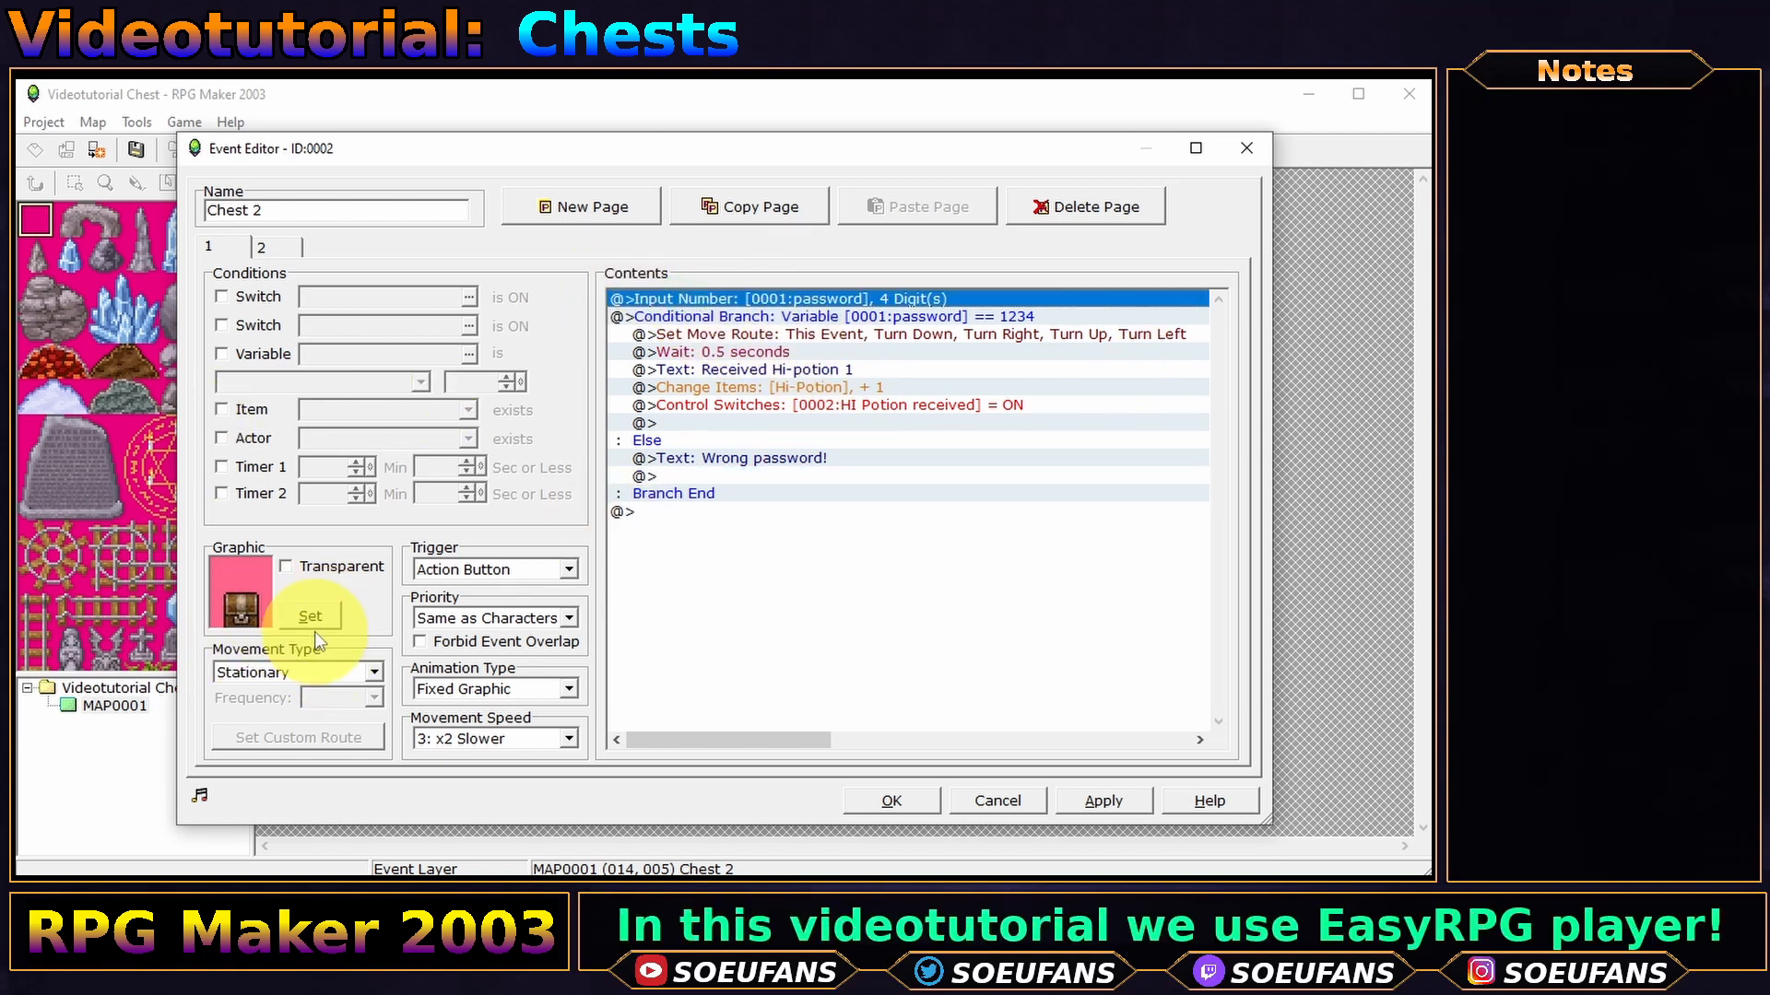
- Review Chest 2's Input Number, move route and switch commands, leaving them unchanged
double_click(765, 301)
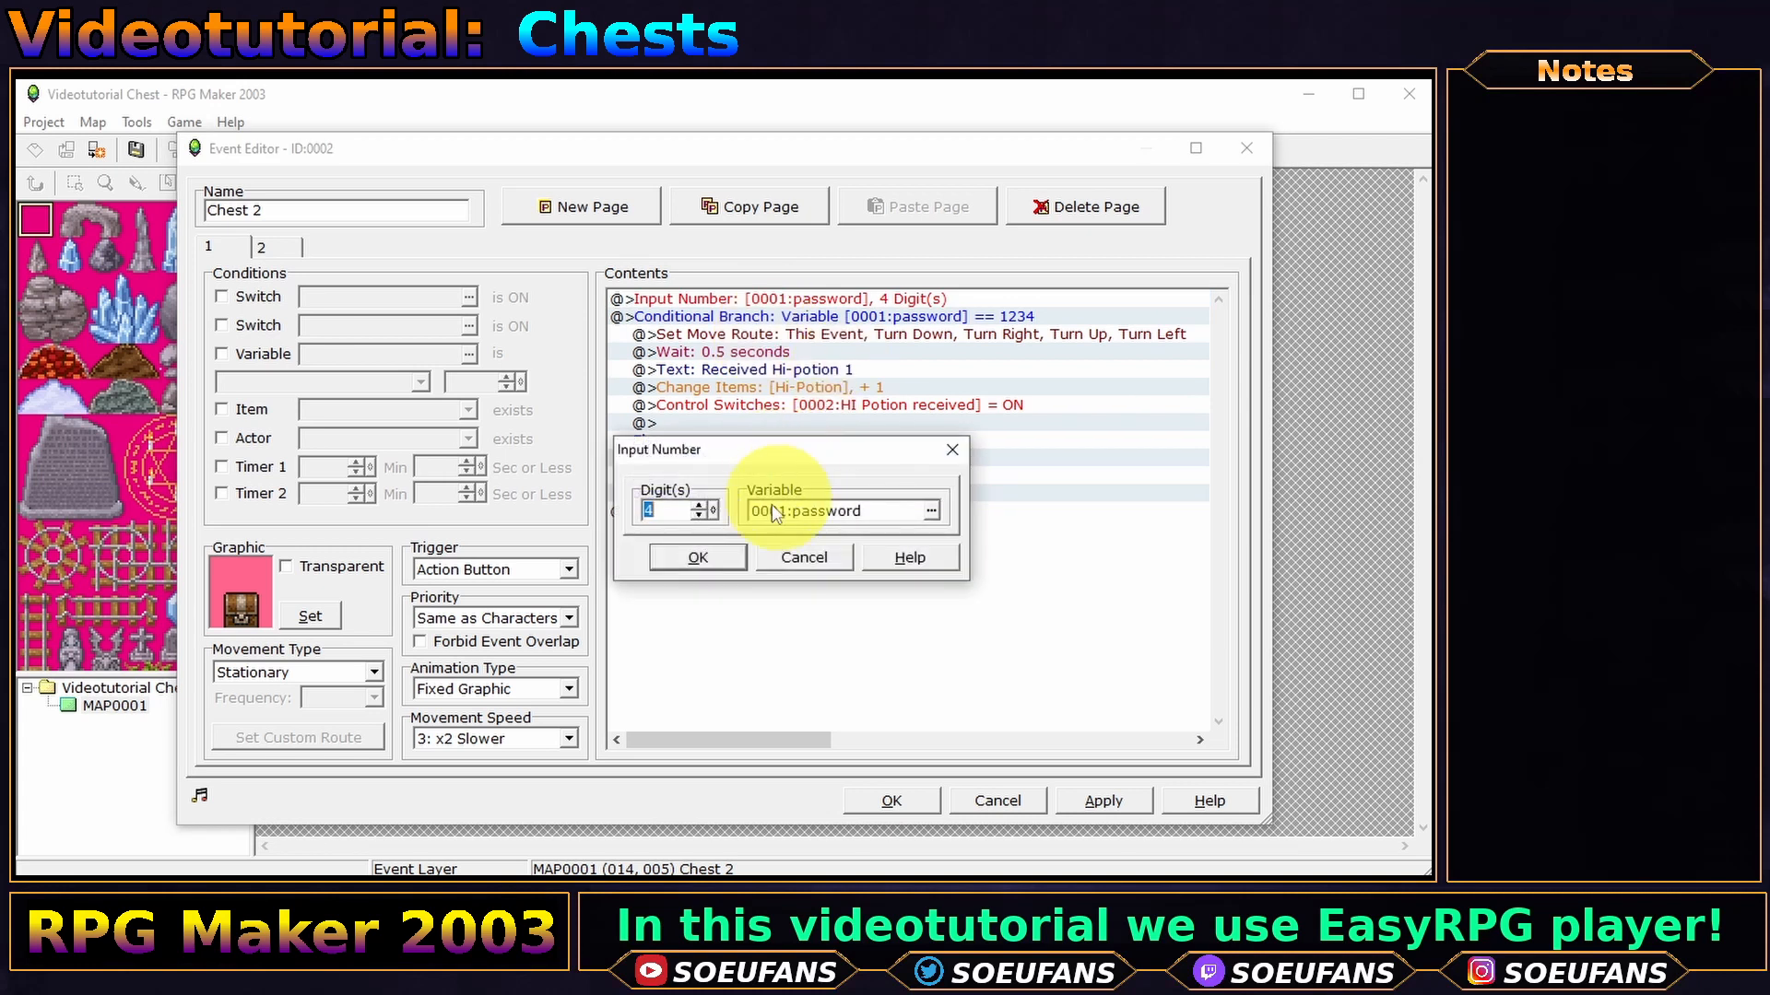
click(711, 556)
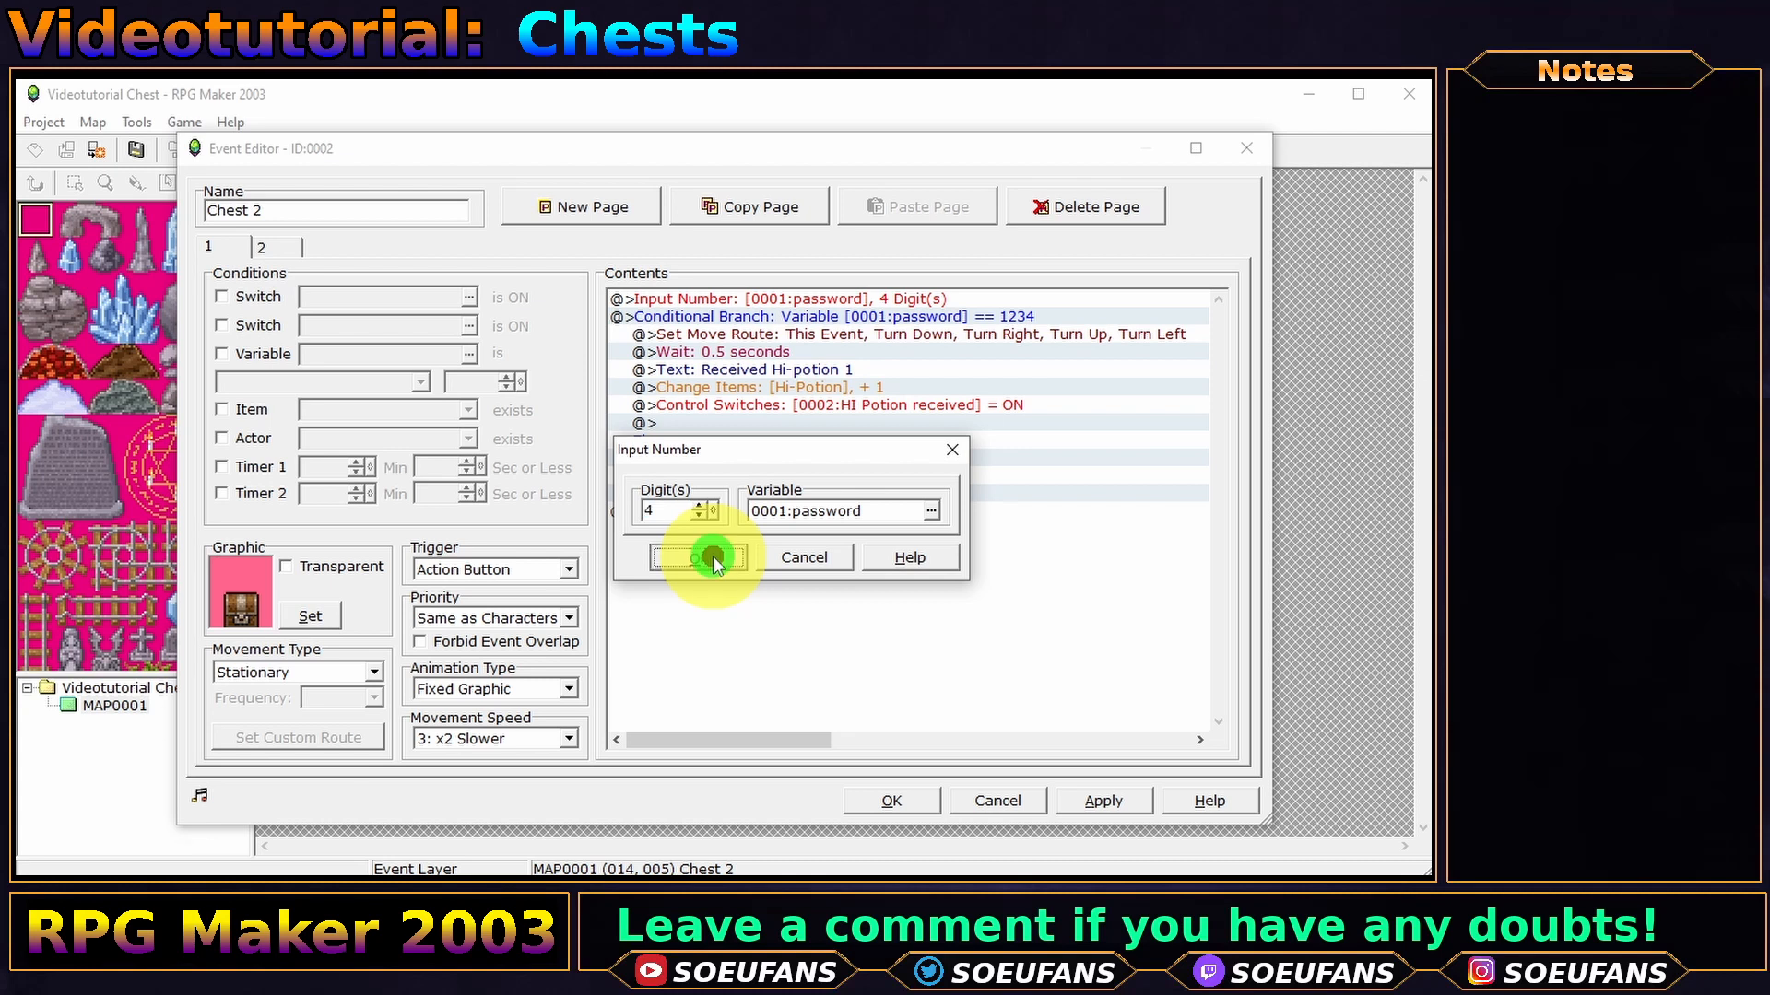
click(859, 320)
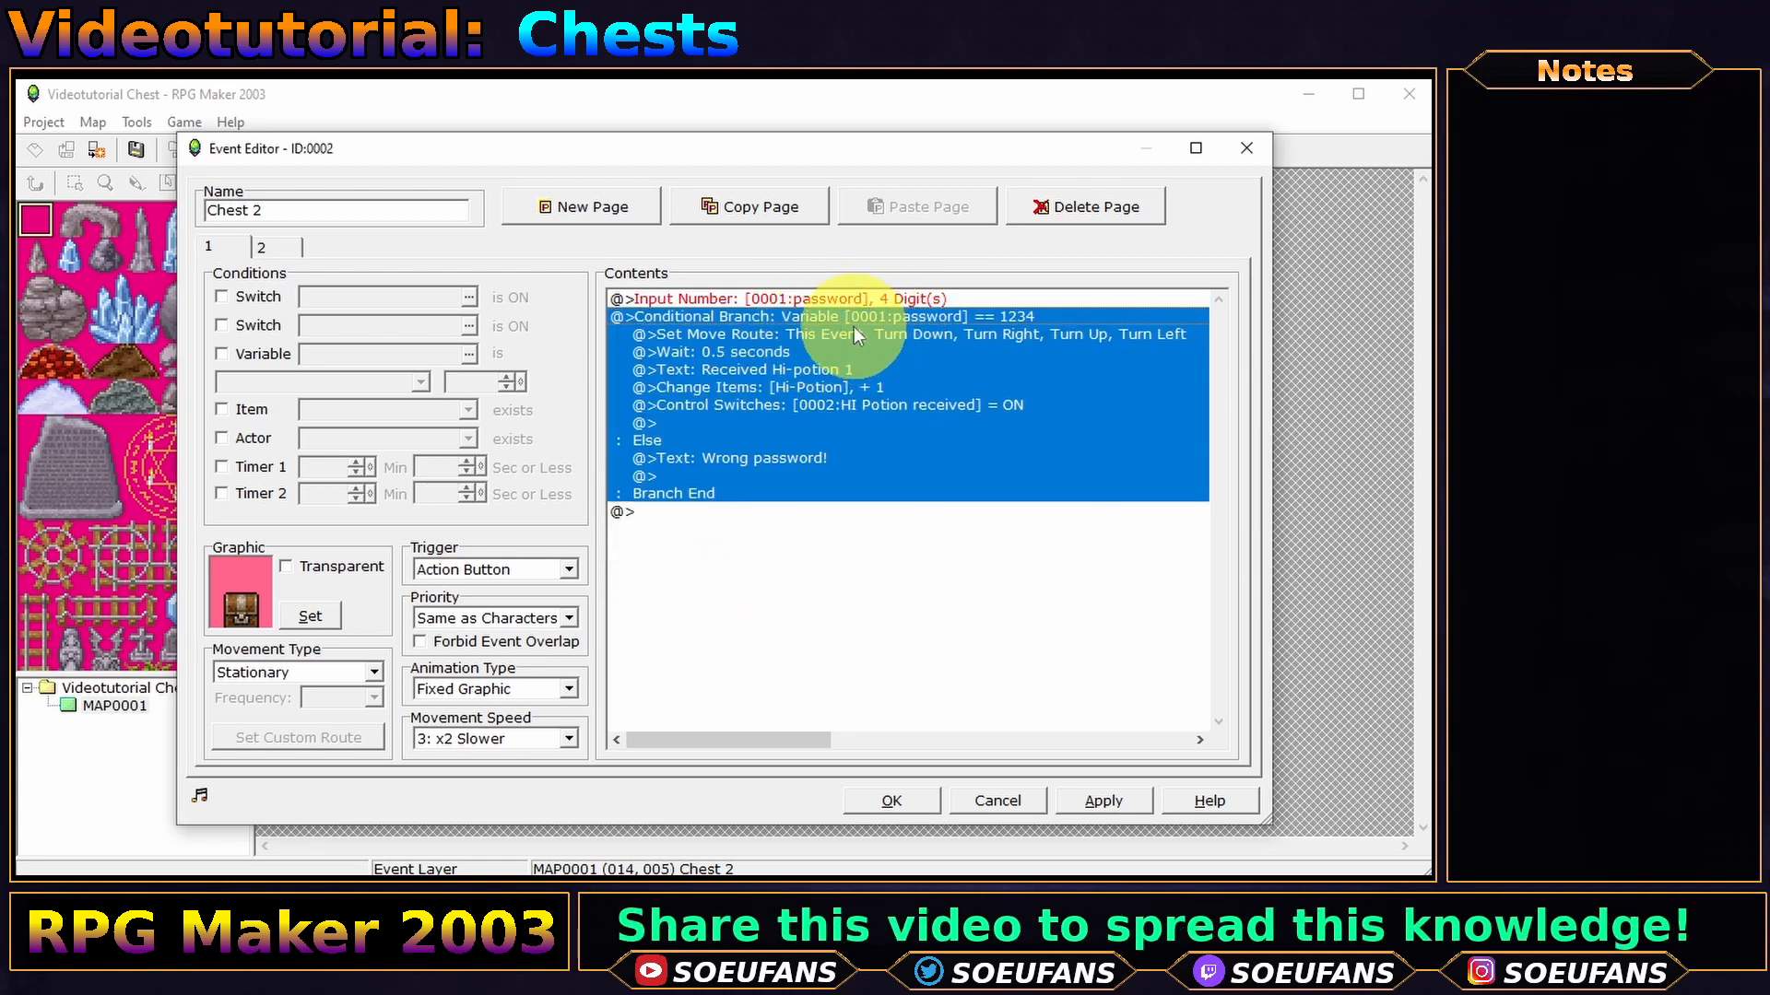
click(903, 332)
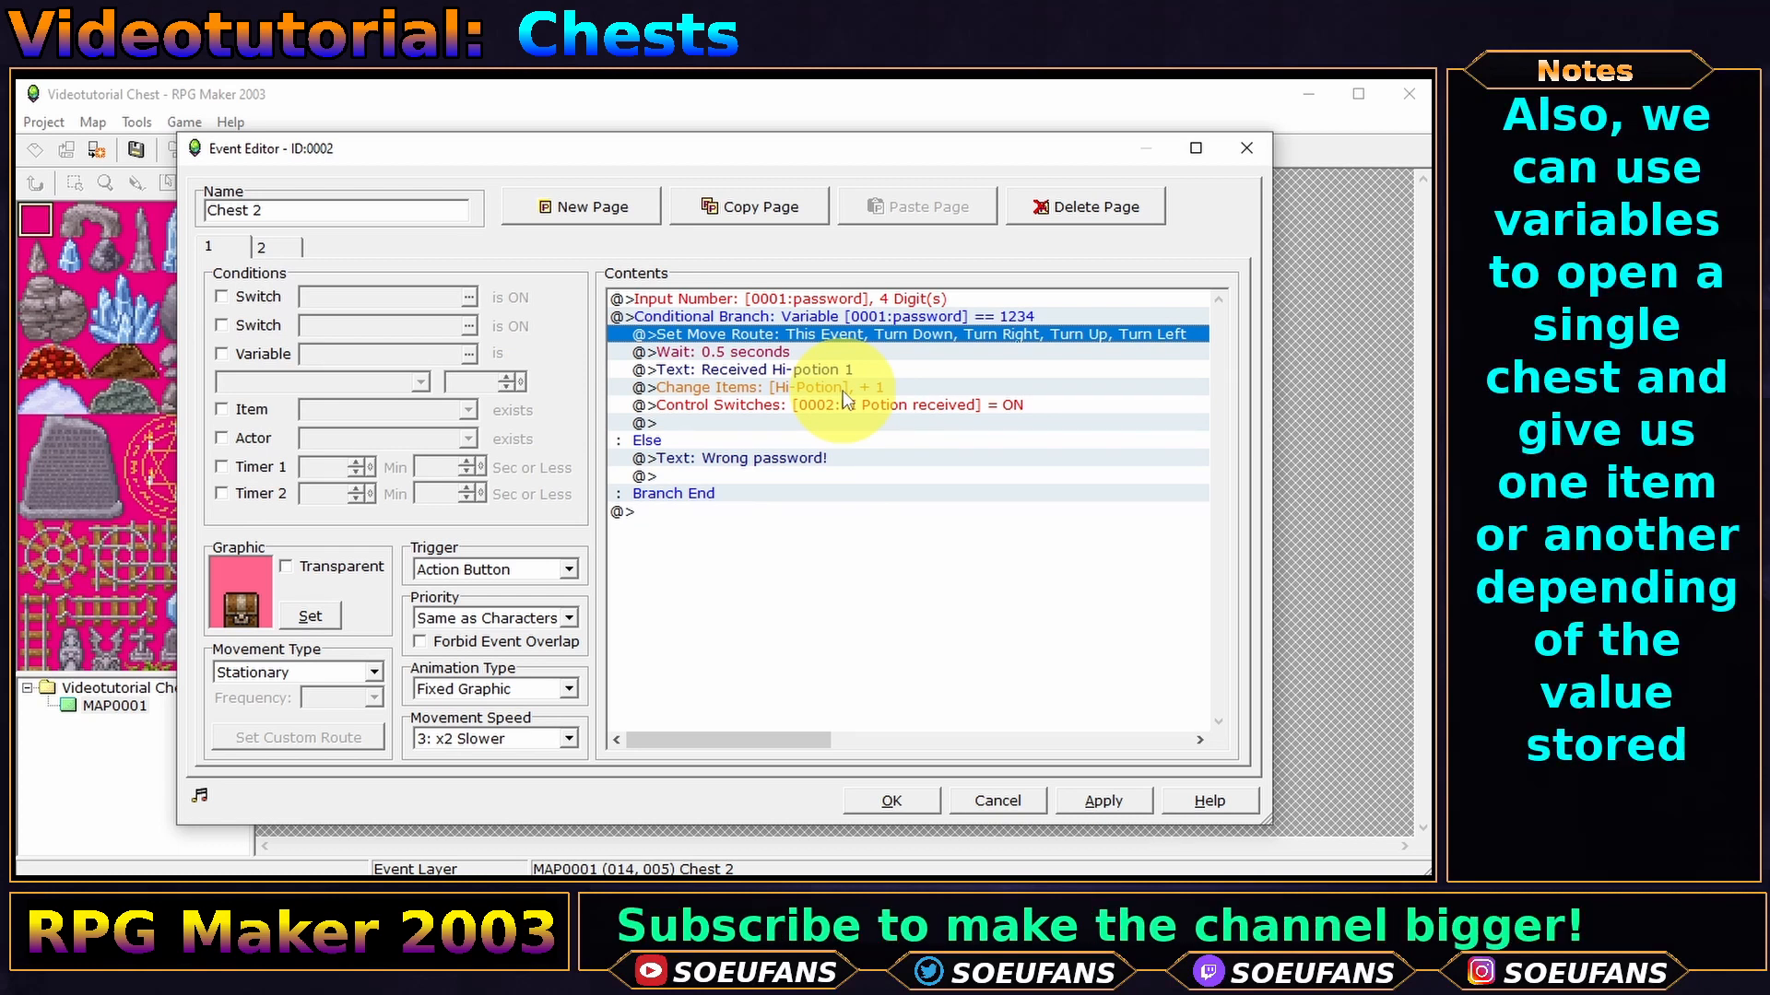
click(896, 407)
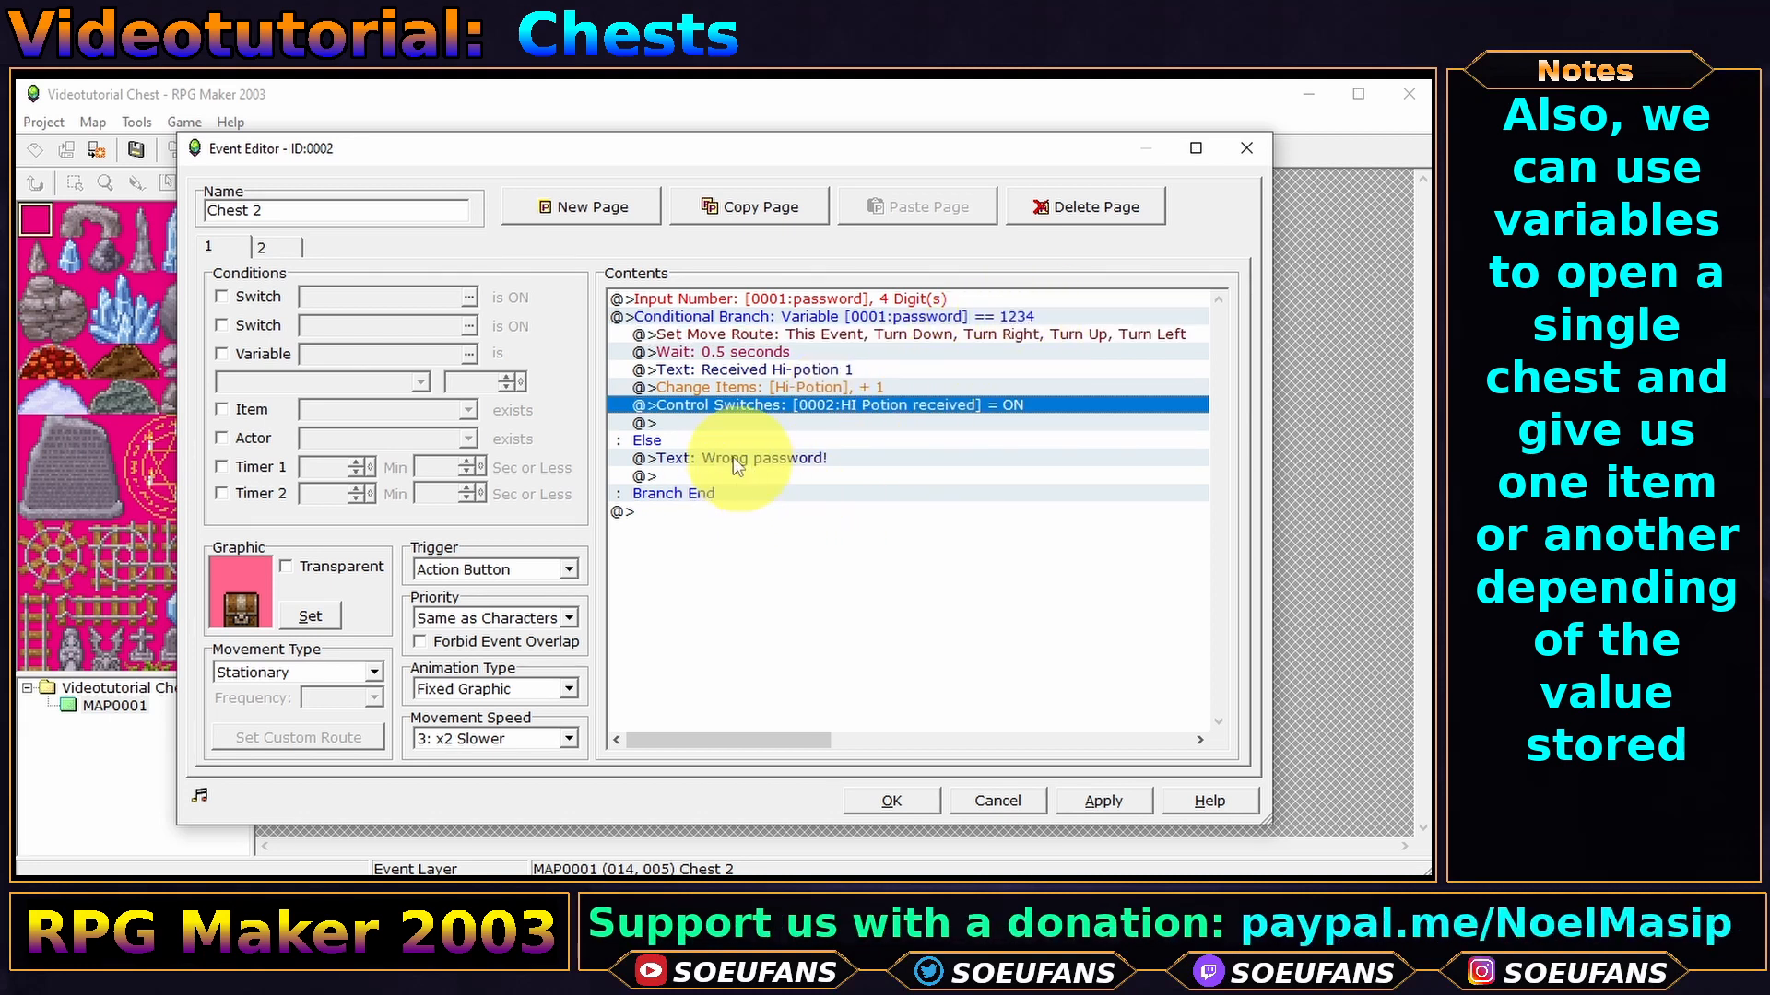
- Save Chest 2's event and the project, then start a playtest in EasyRPG Player
click(898, 802)
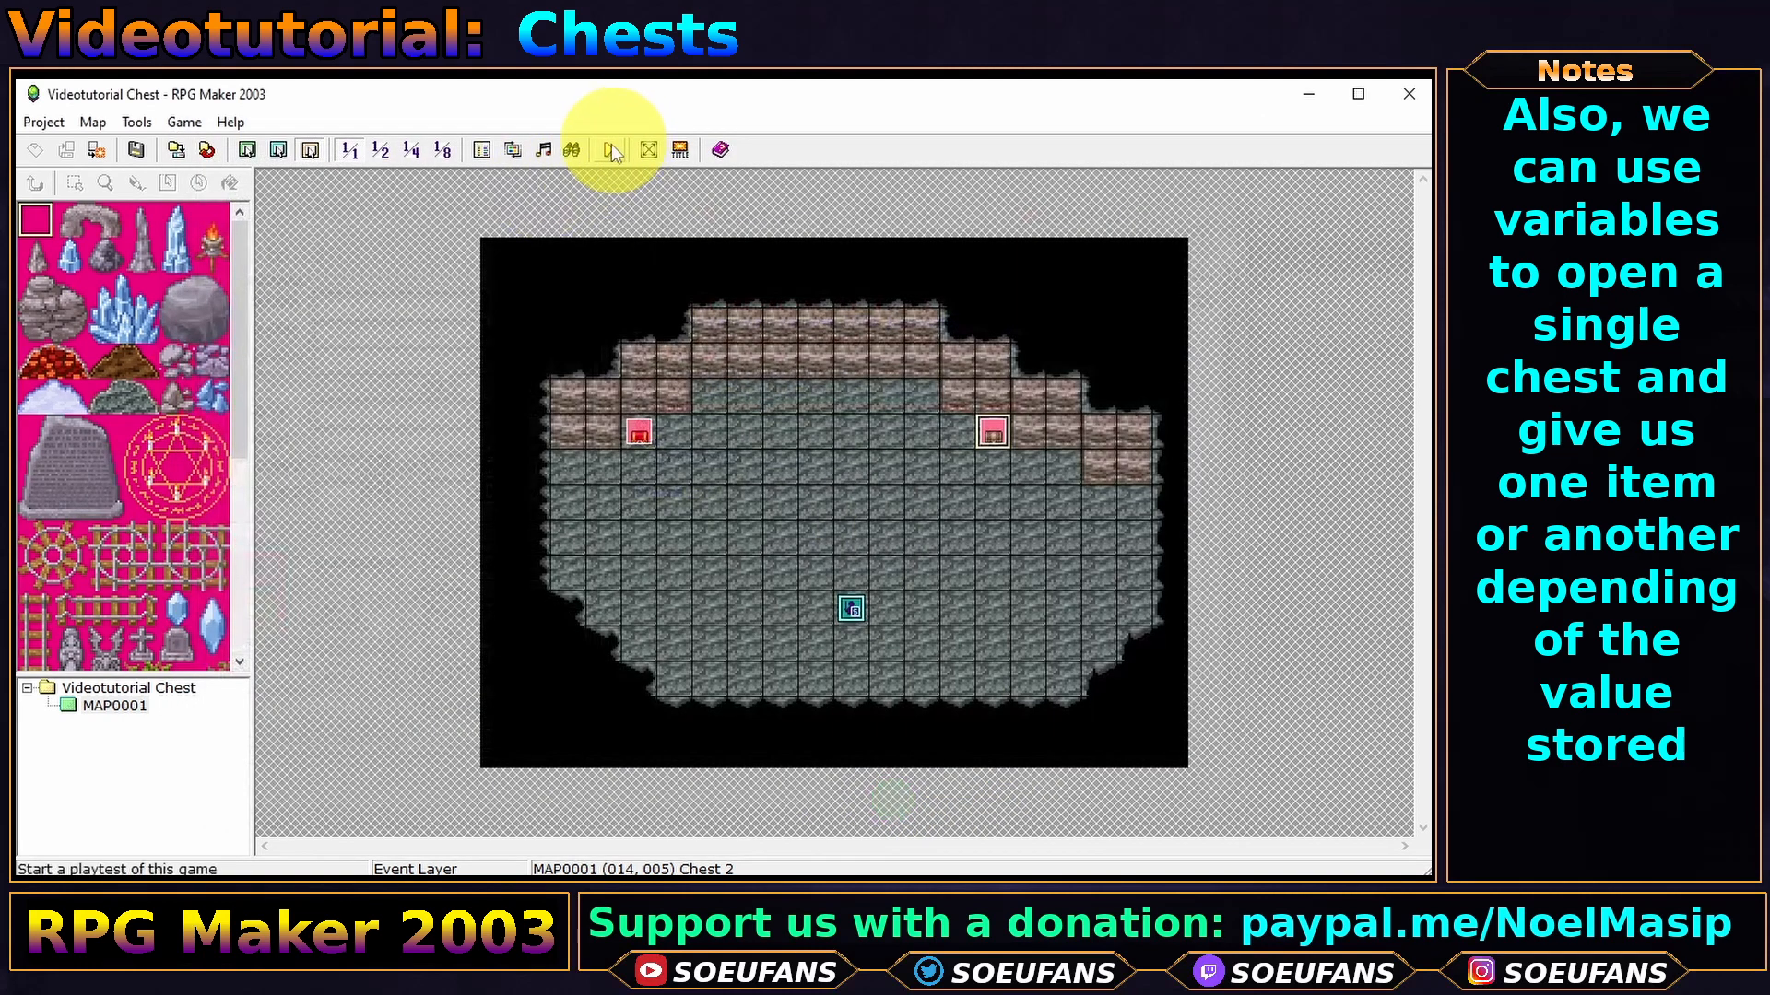
click(608, 149)
click(715, 537)
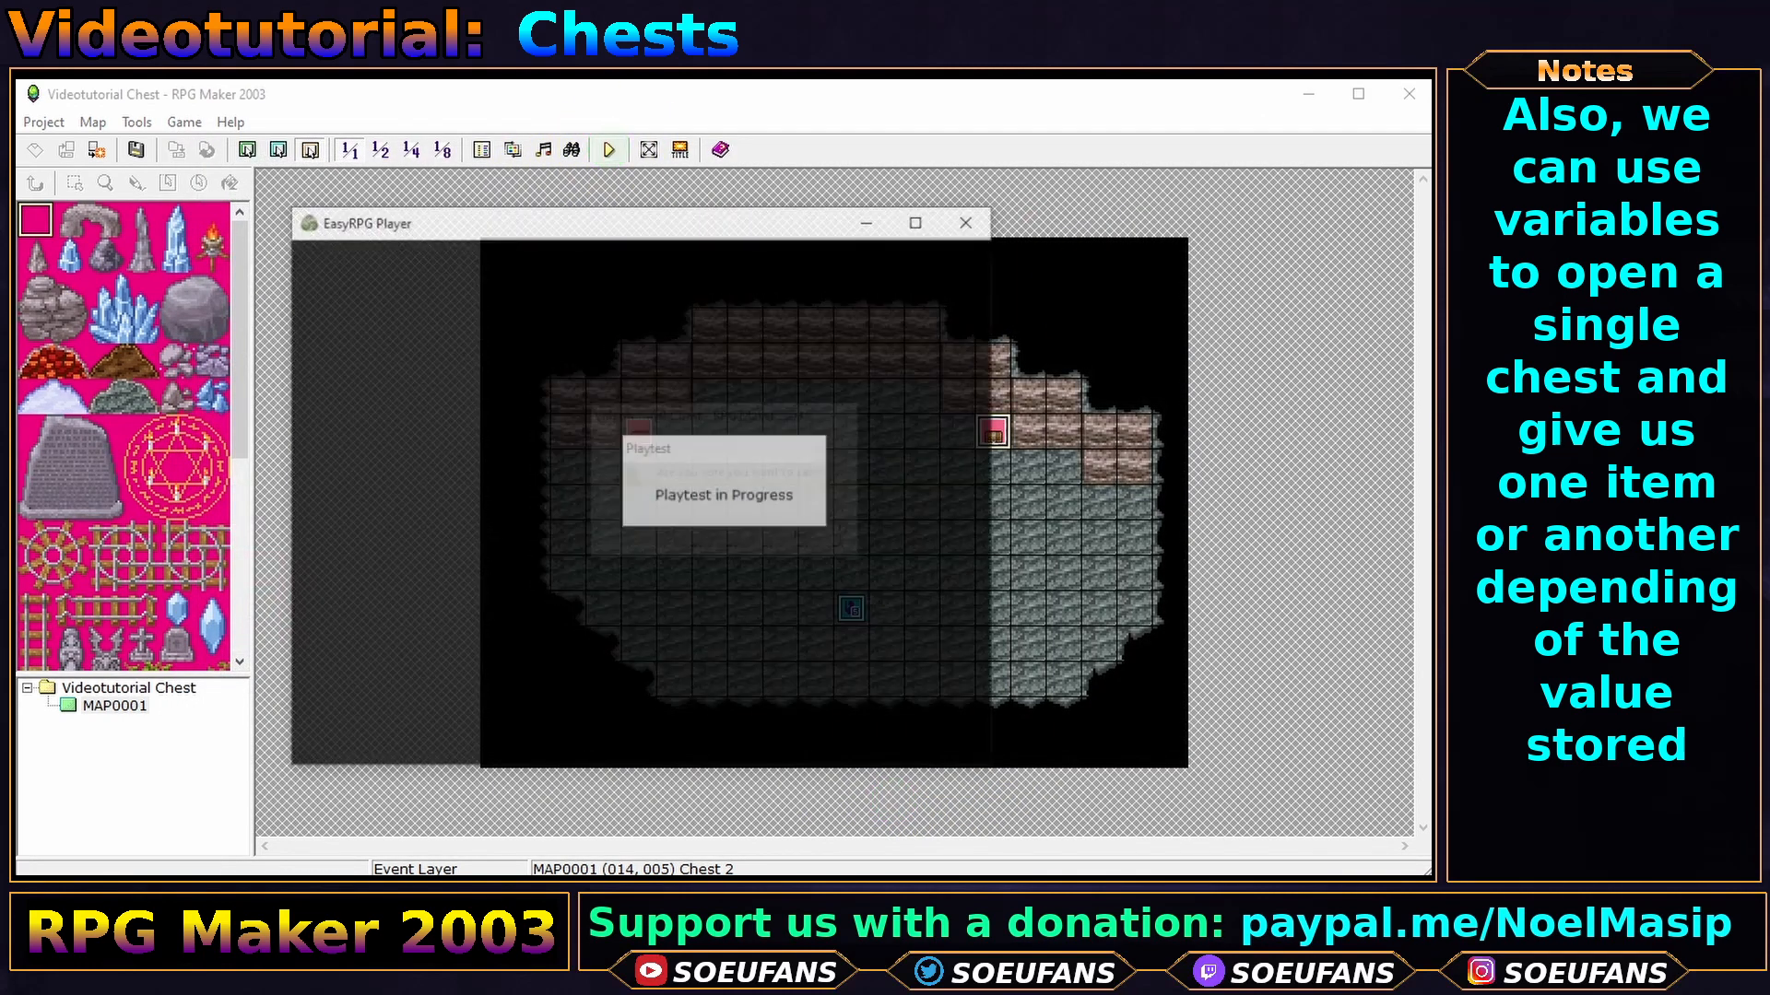
- Start a new game and walk the hero to the brown chest's code prompt
key(Return)
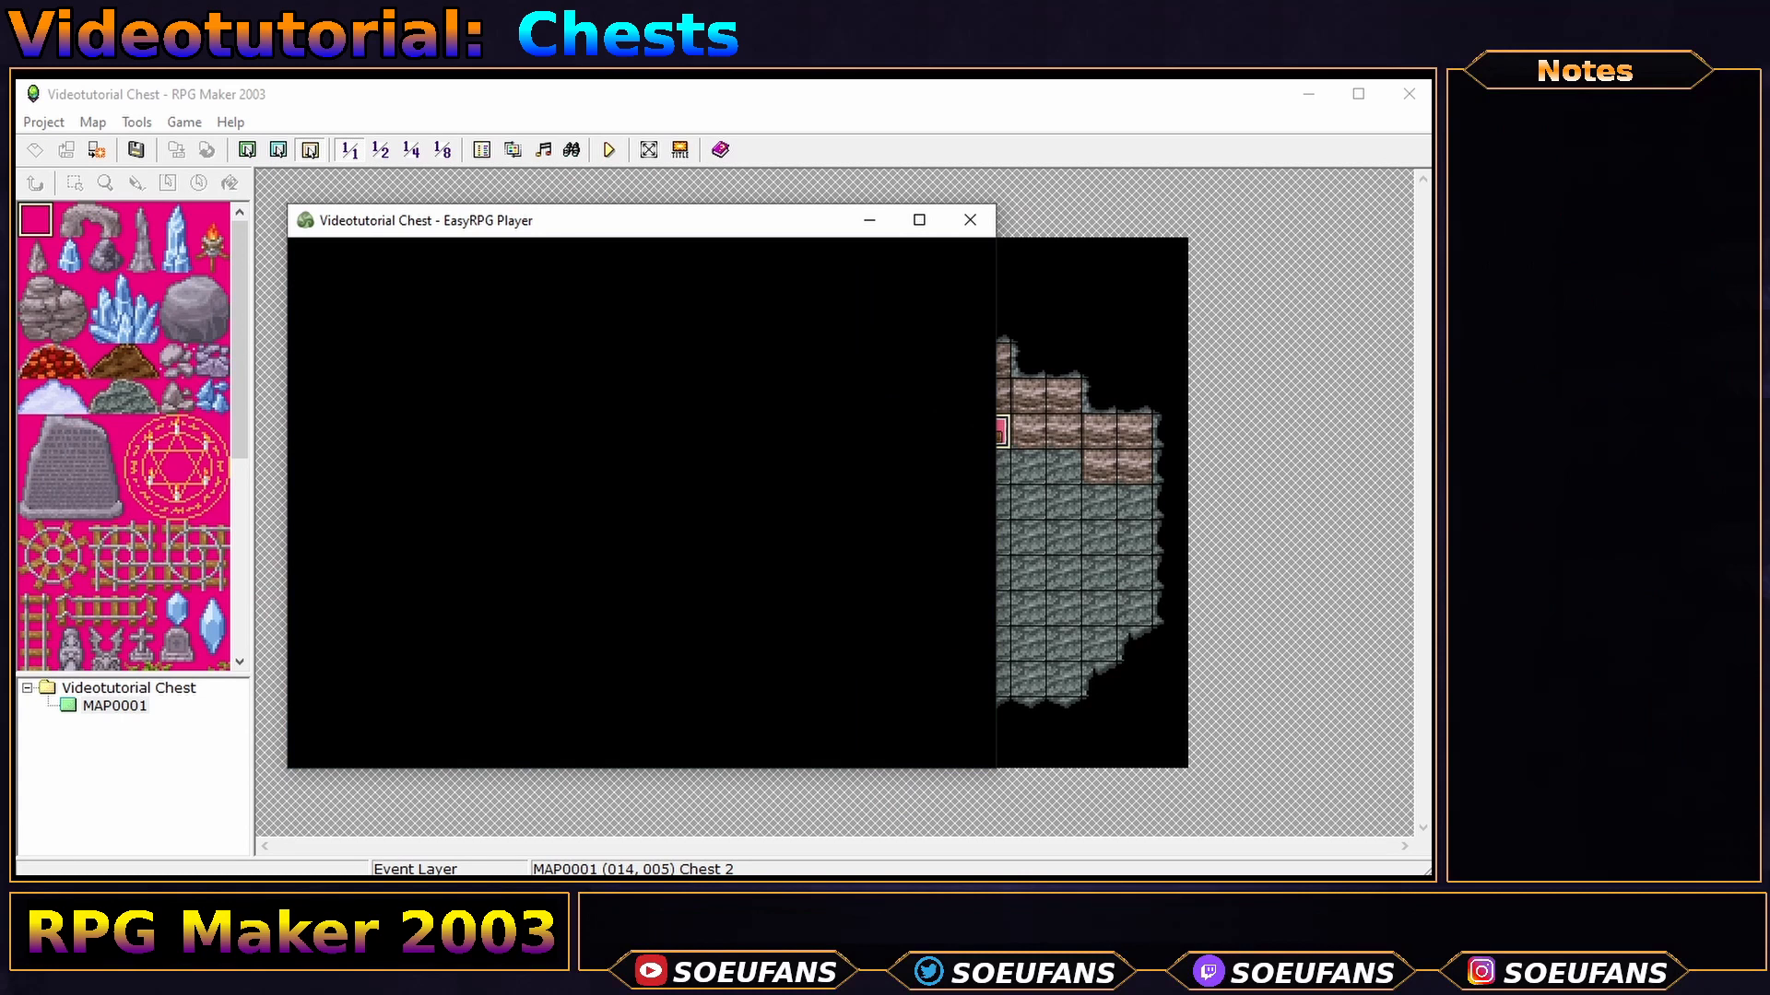
key(Up)
key(Up)
key(Up)
key(Up)
key(Up)
key(Right)
key(Right)
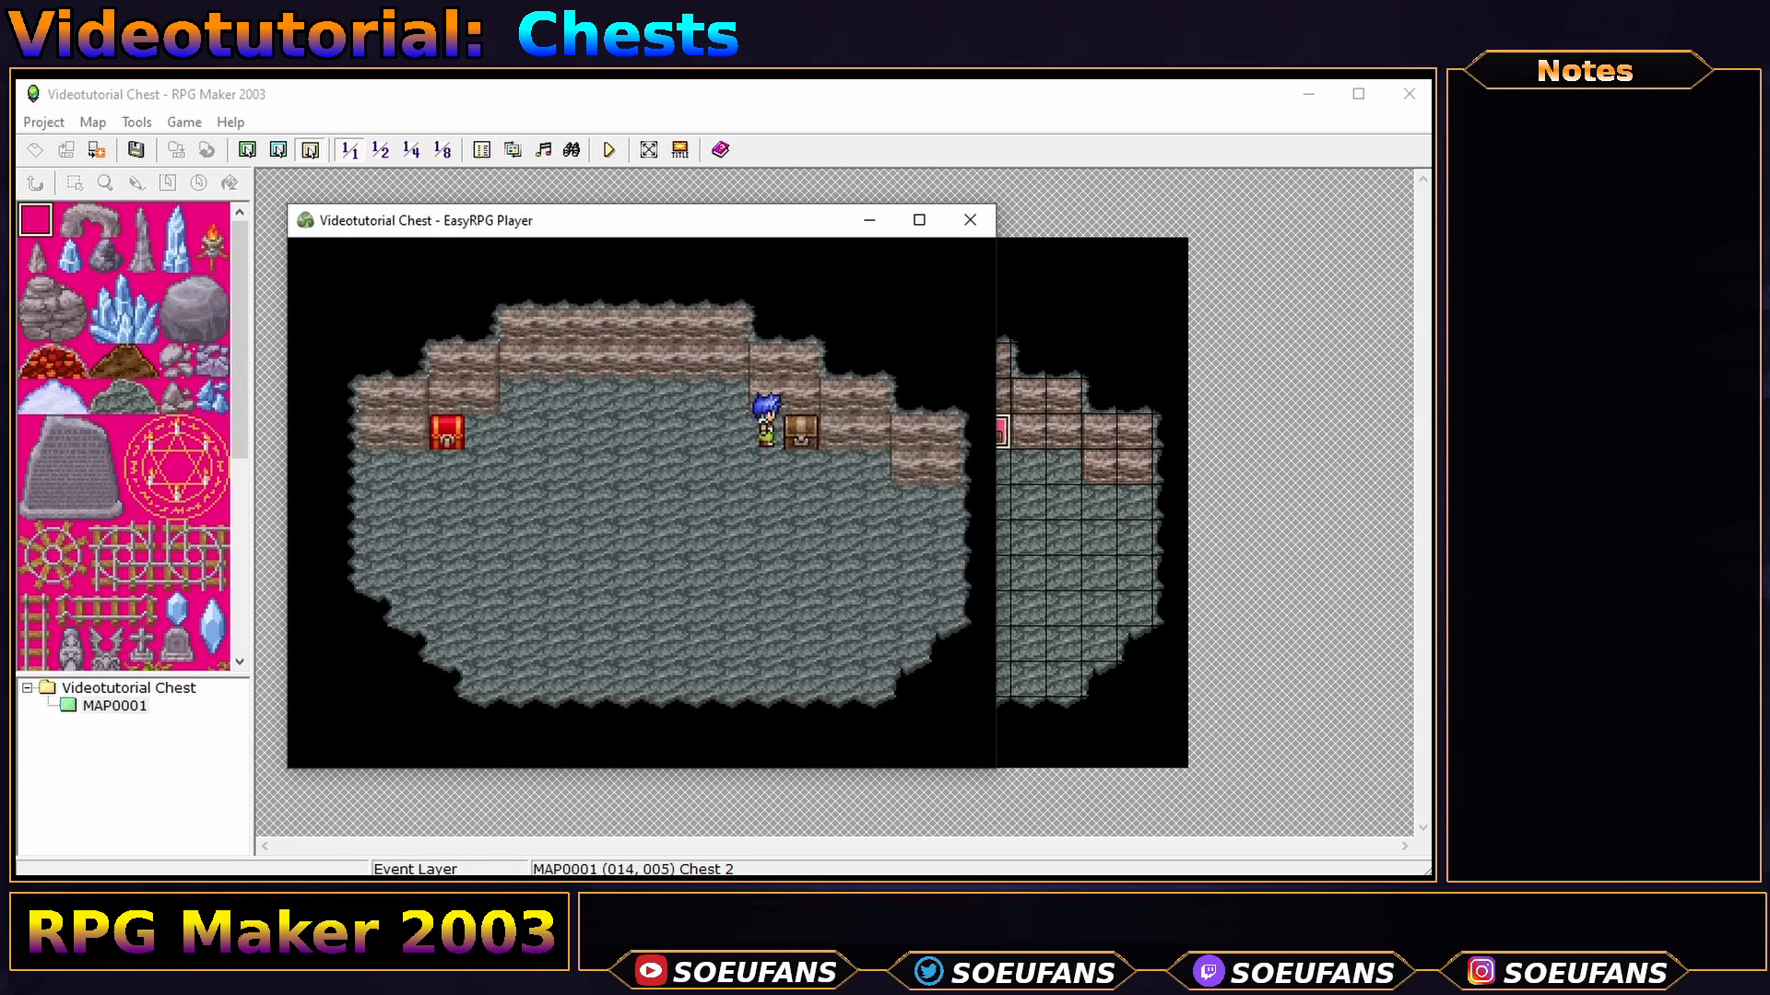
key(Return)
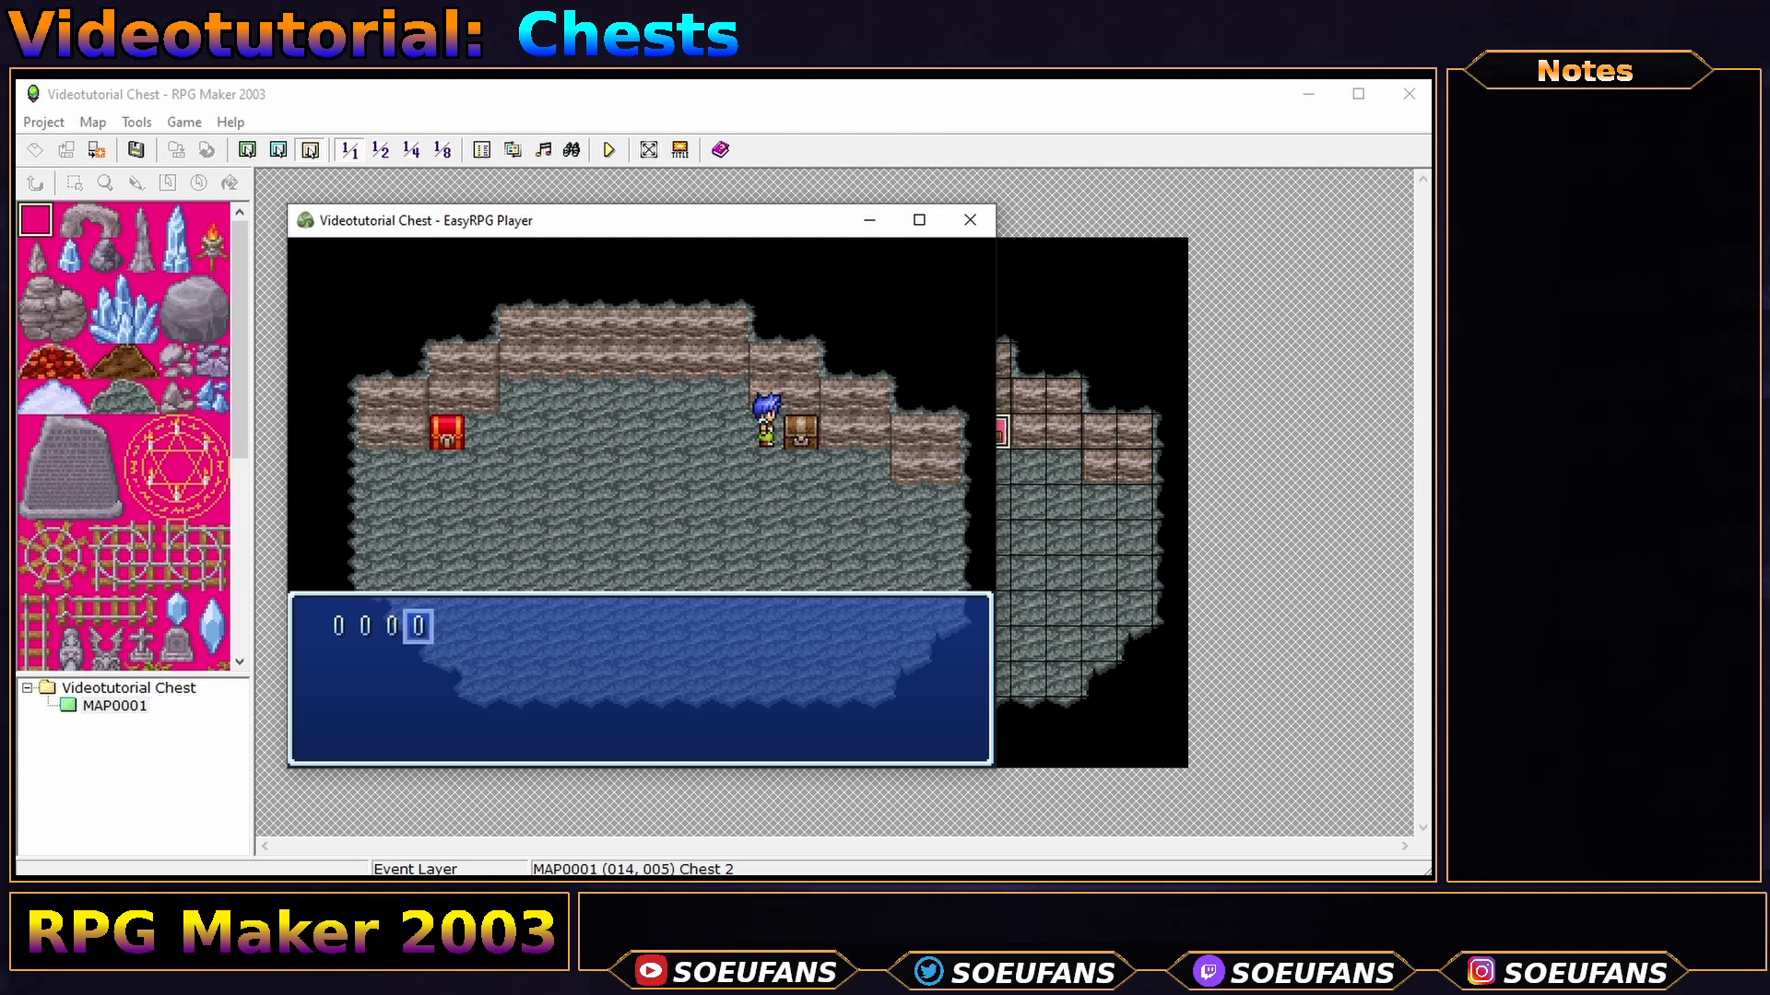
- Submit several wrong codes to confirm the chest replies Wrong password!
key(Left)
key(Left)
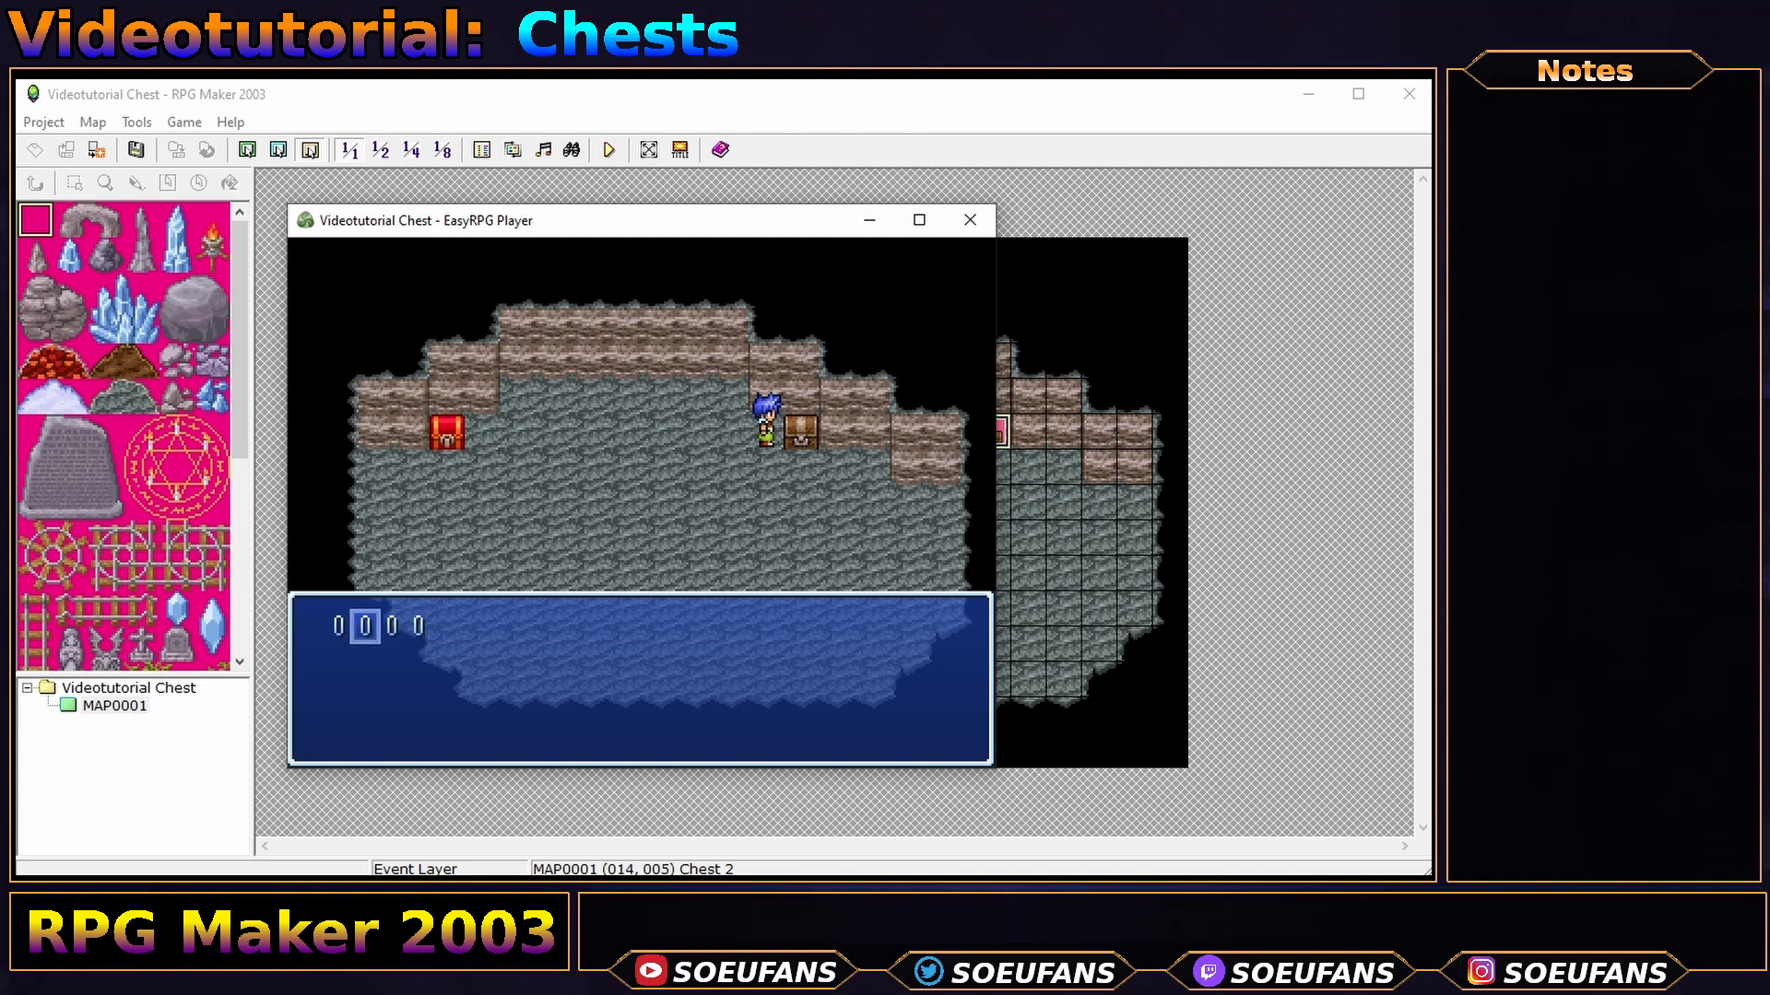
key(Up)
key(Return)
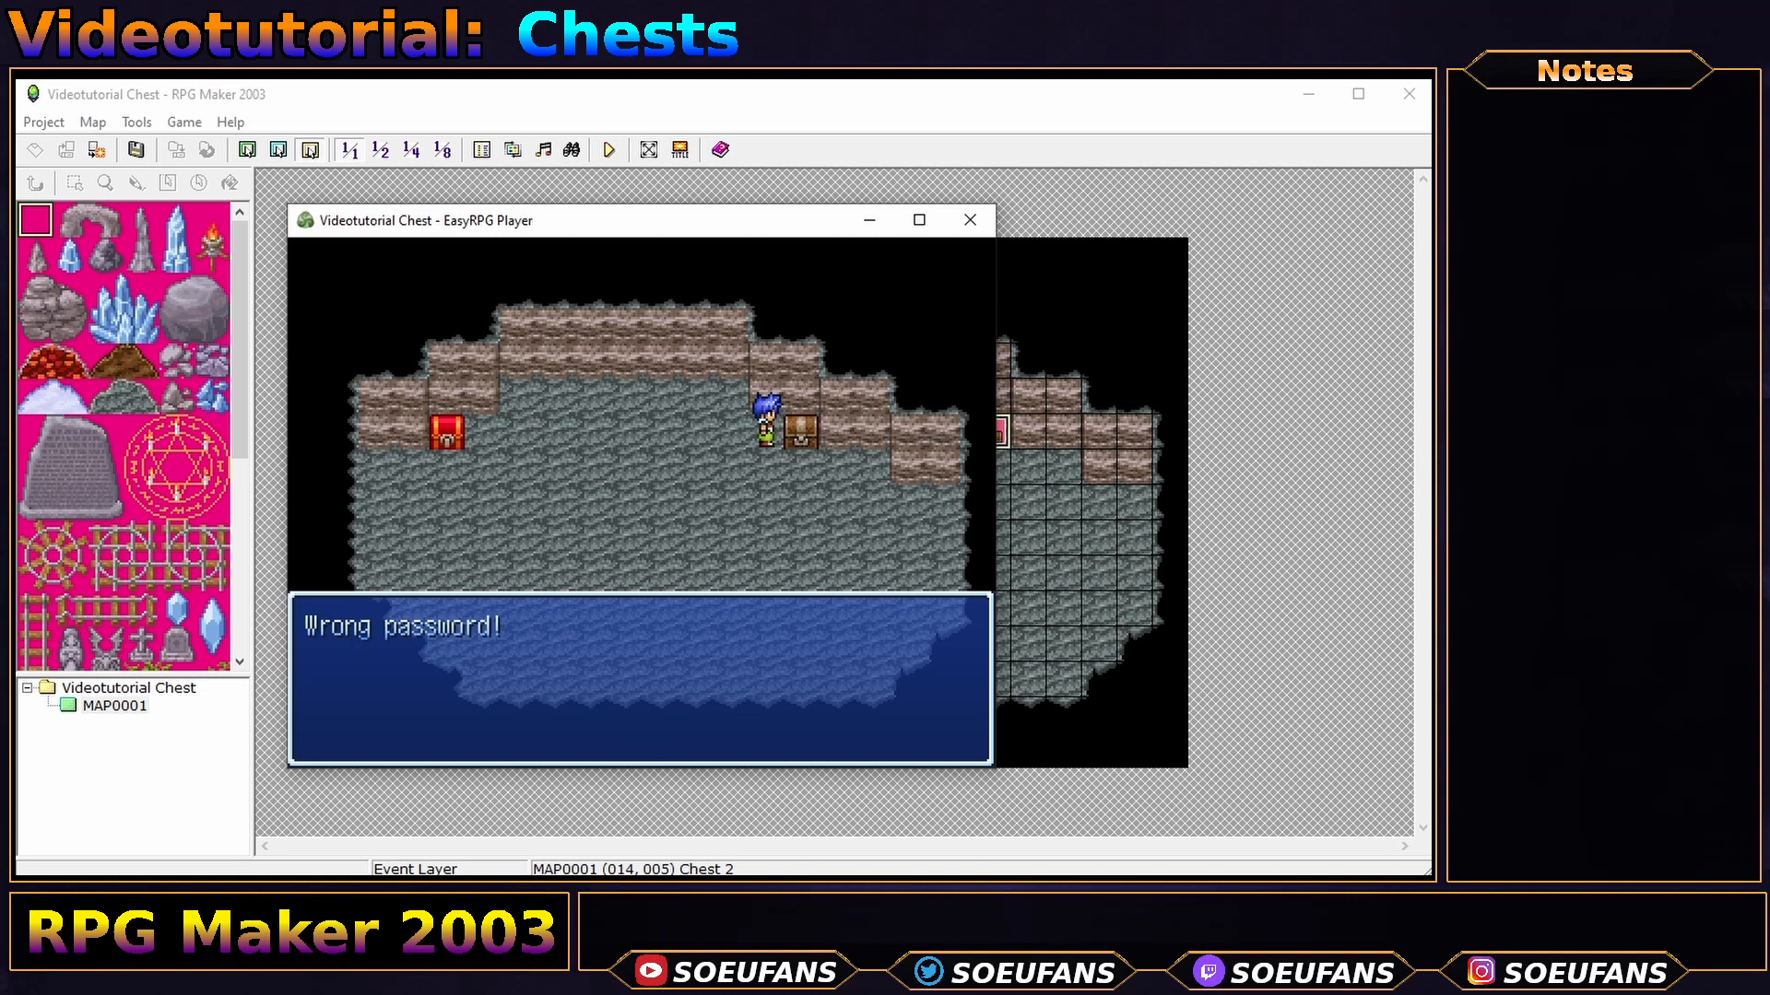
key(Return)
key(Return)
key(Left)
key(Left)
key(Left)
key(Up)
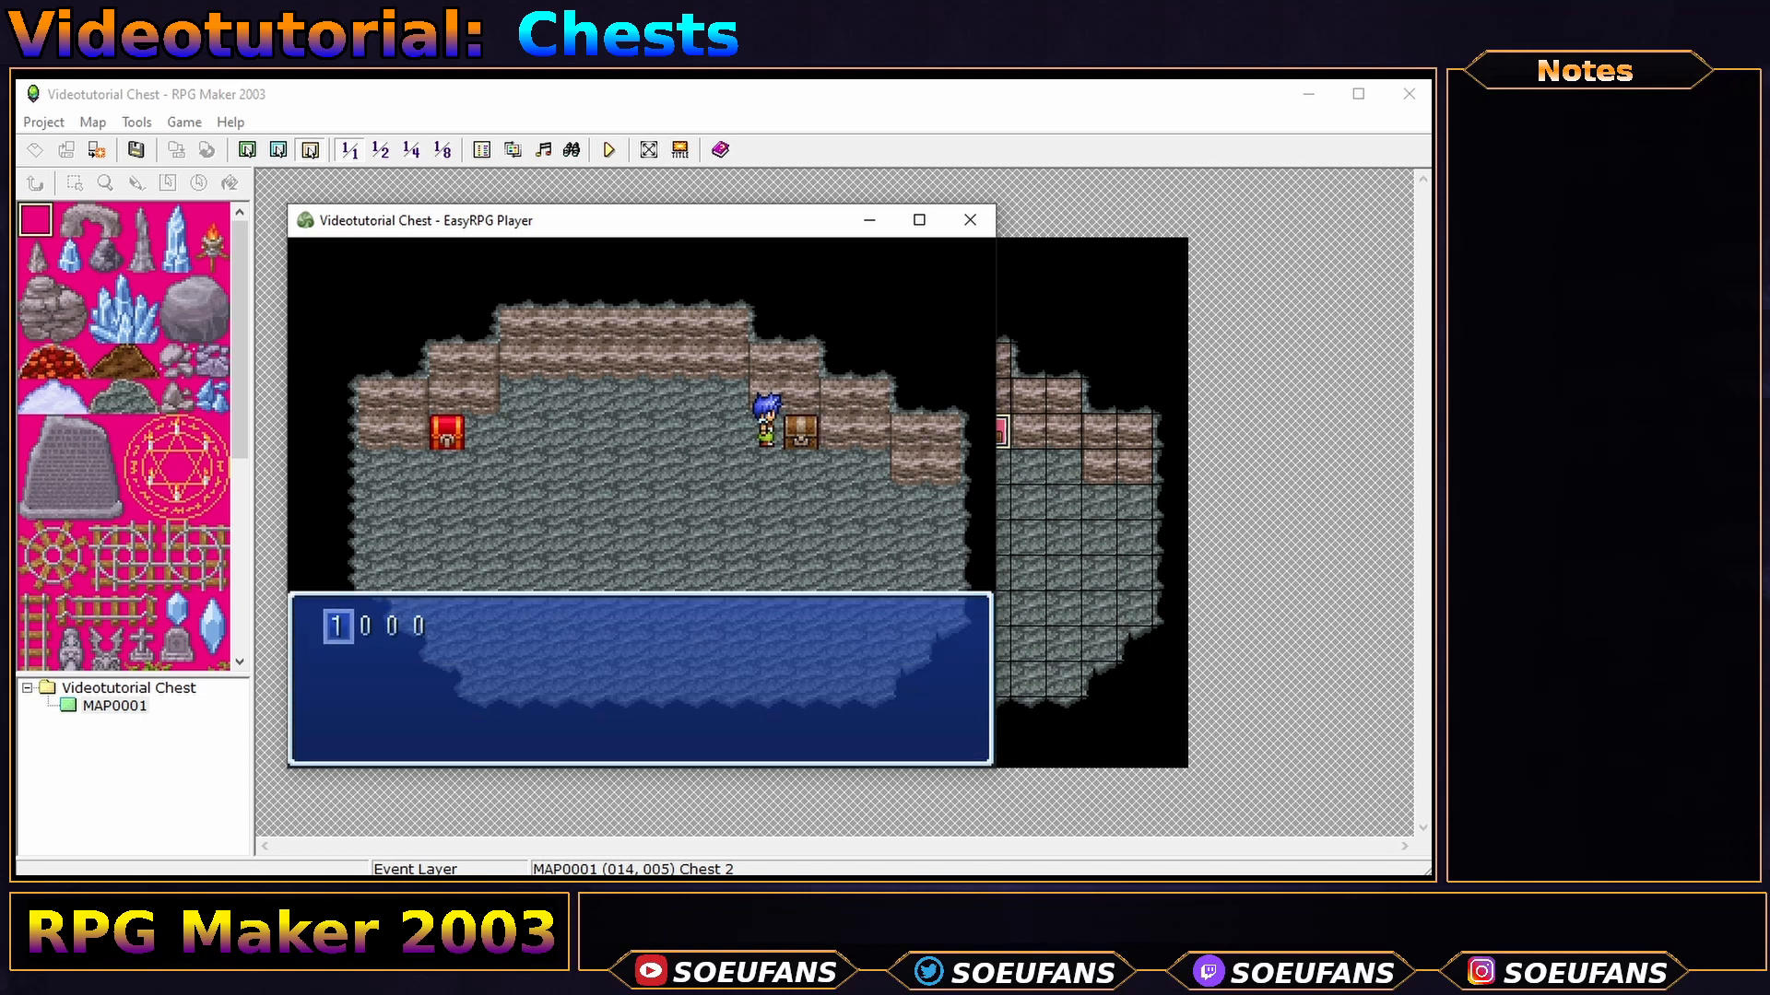
key(Return)
key(Return)
key(Right)
key(Left)
key(Down)
key(Down)
key(Down)
key(Return)
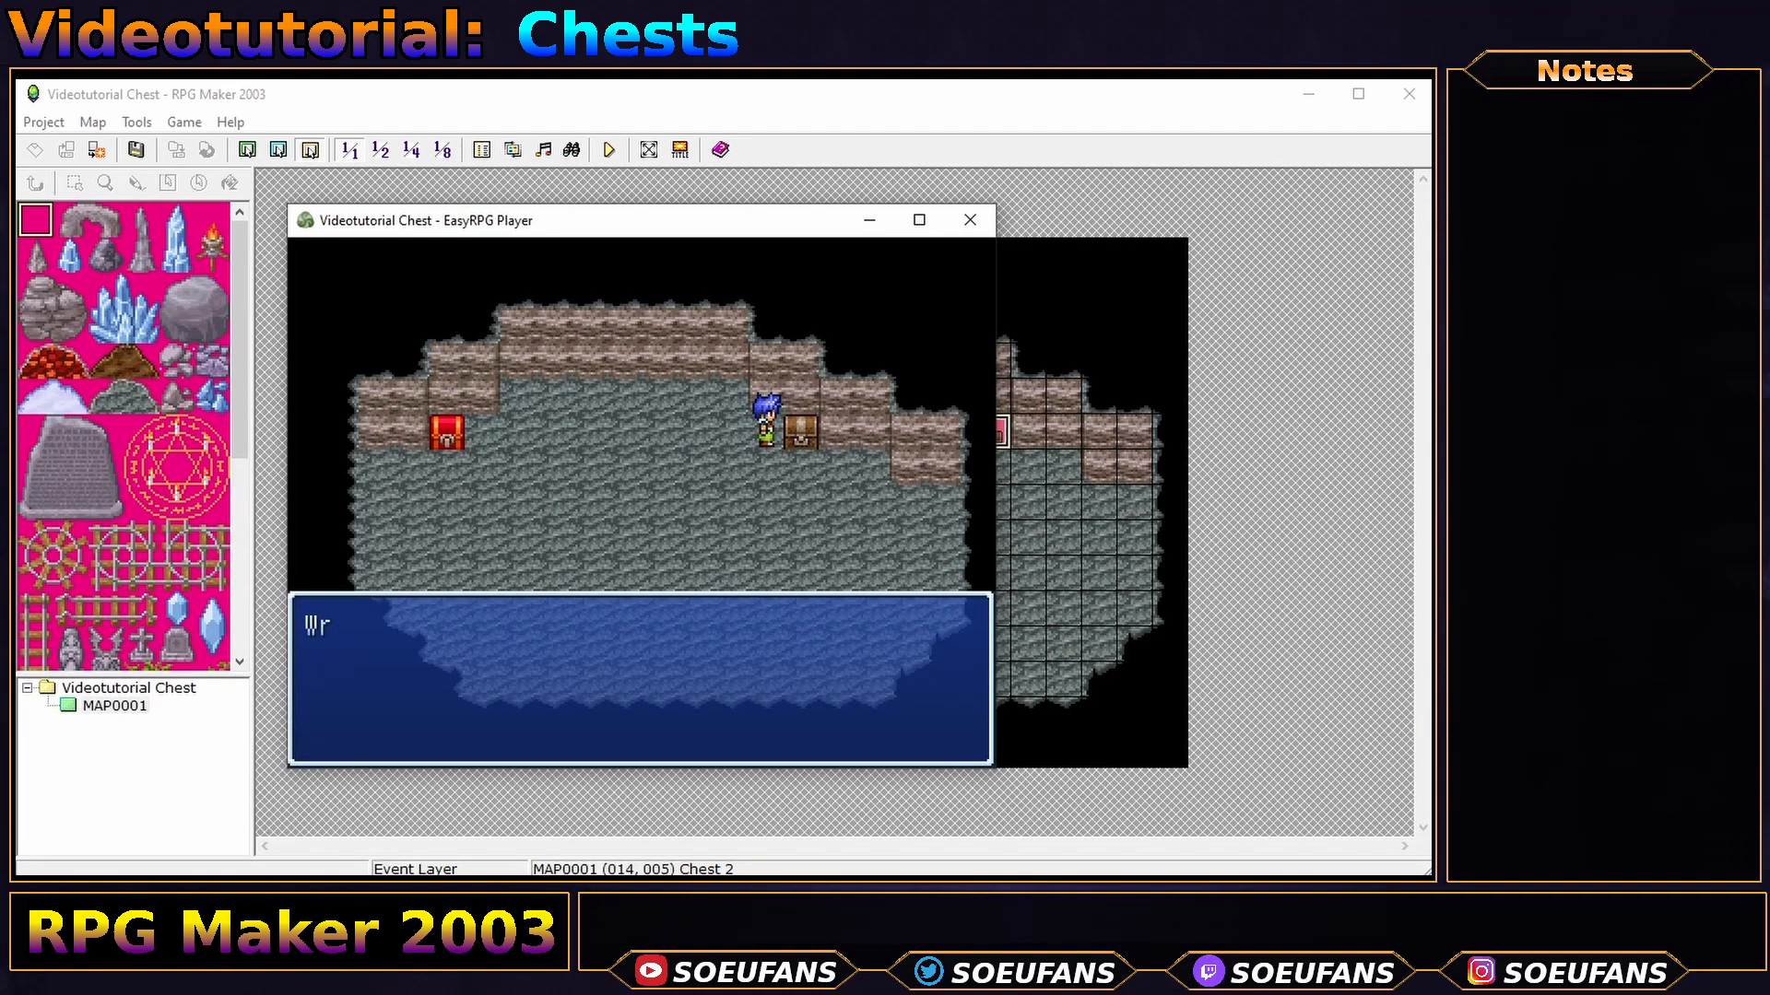
key(Return)
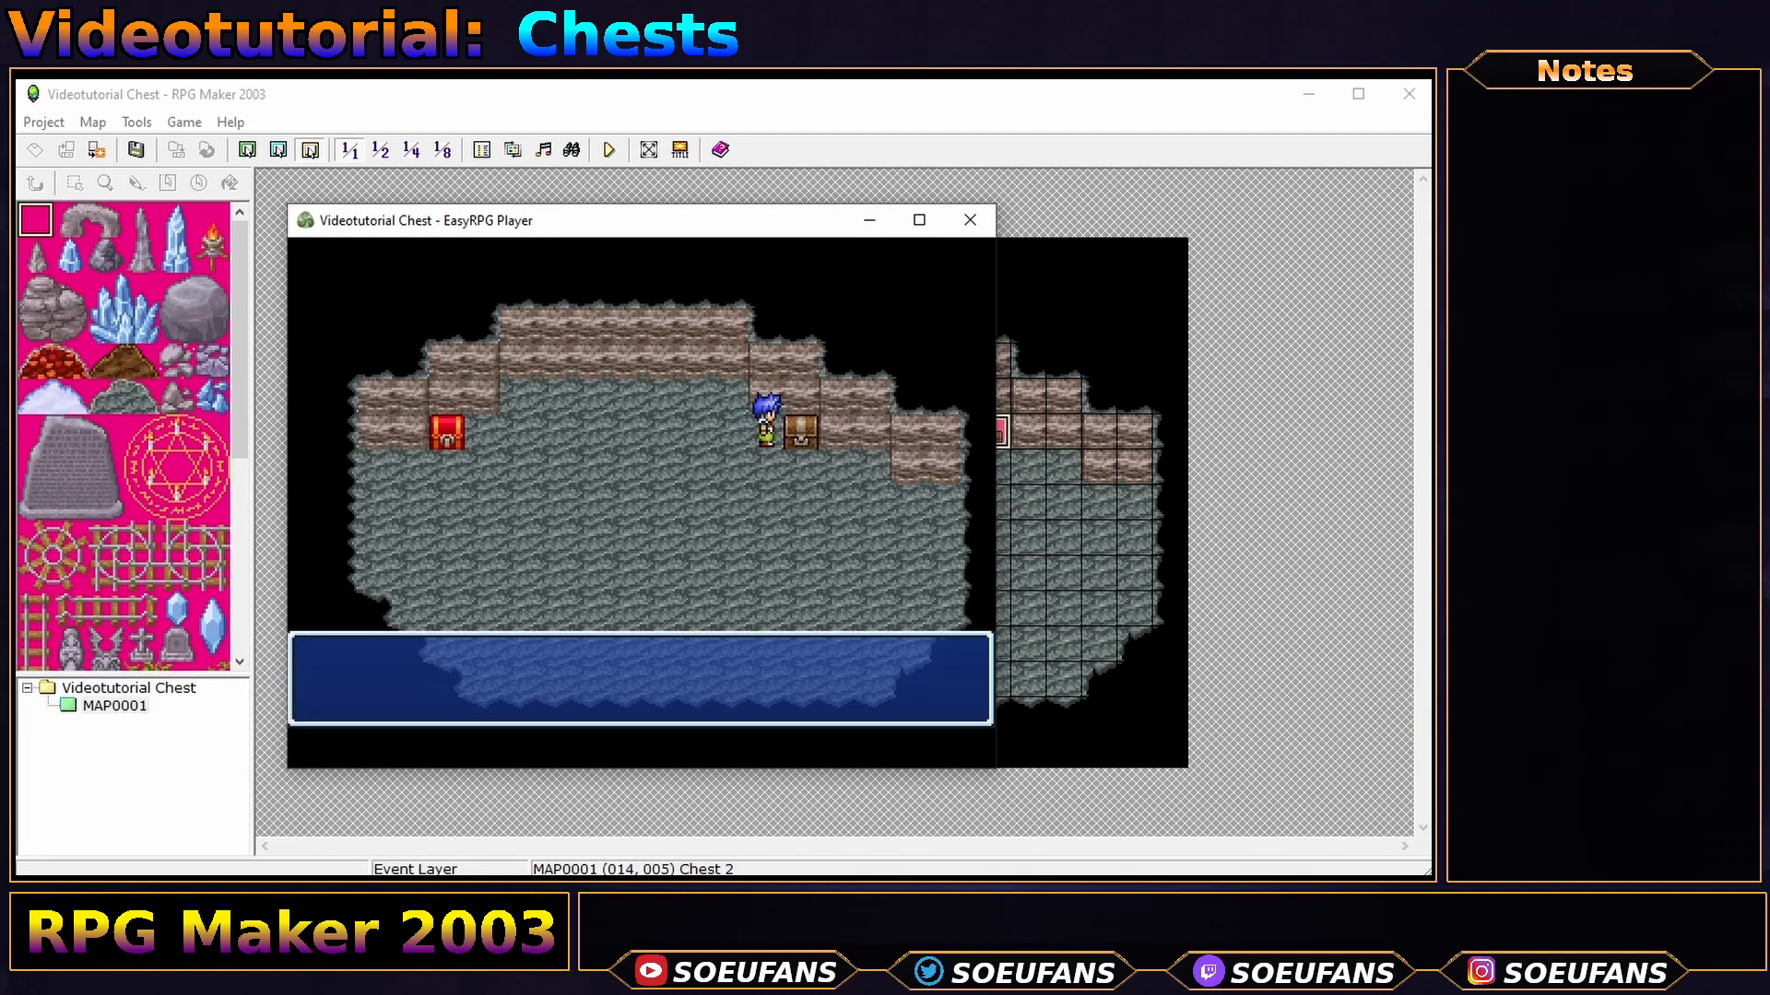
key(Left)
key(Left)
key(Left)
- Enter the correct four-digit code to open the chest and receive one Hi-Potion
key(Up)
key(Right)
key(Up)
key(Up)
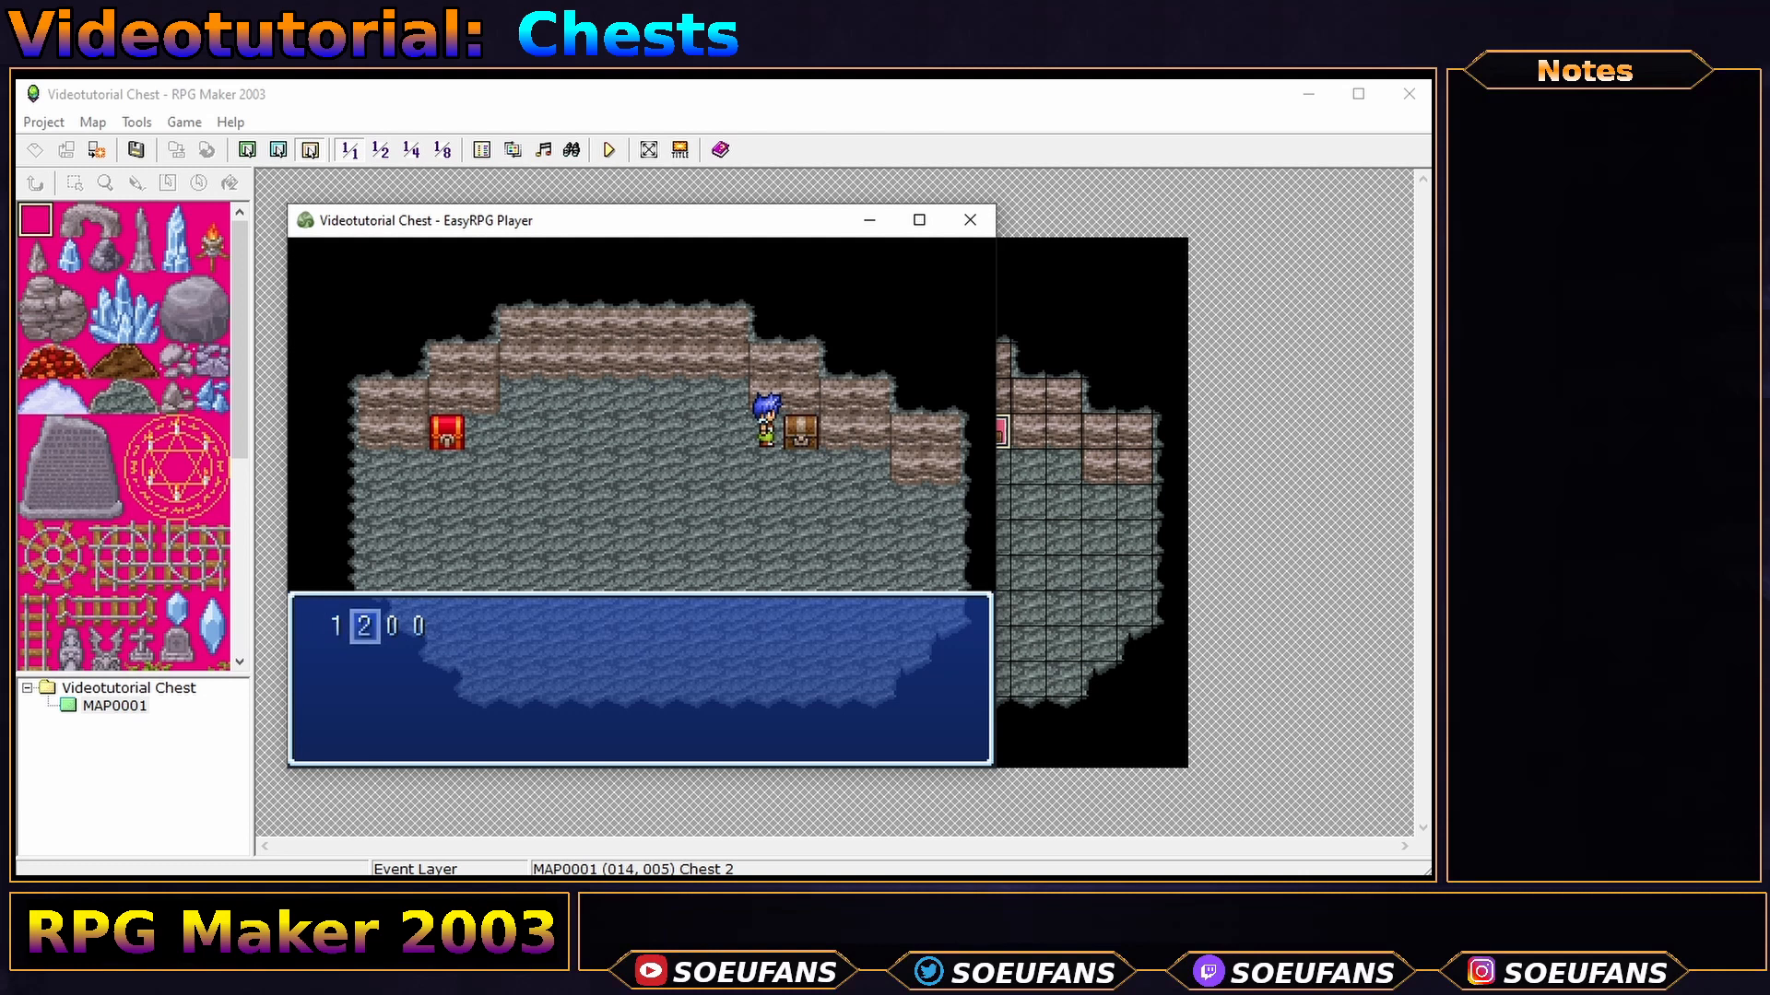
key(Right)
key(Up)
key(Right)
key(Up)
key(Up)
key(Up)
key(Up)
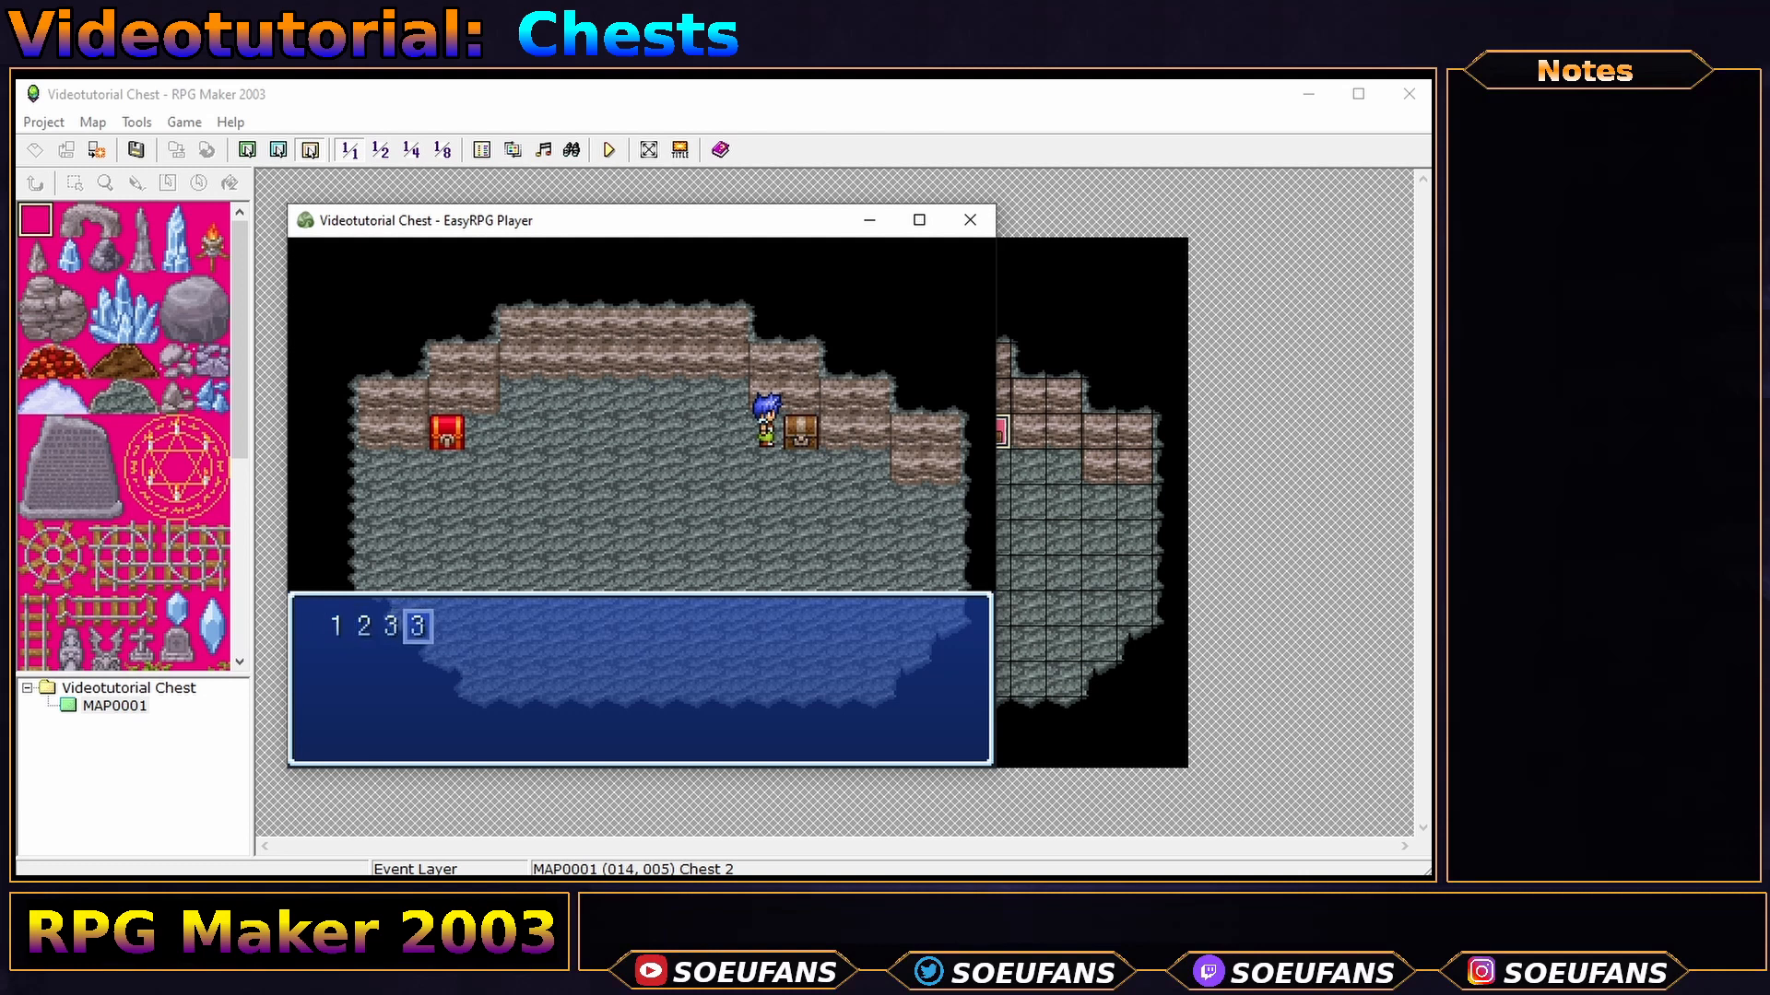
key(Return)
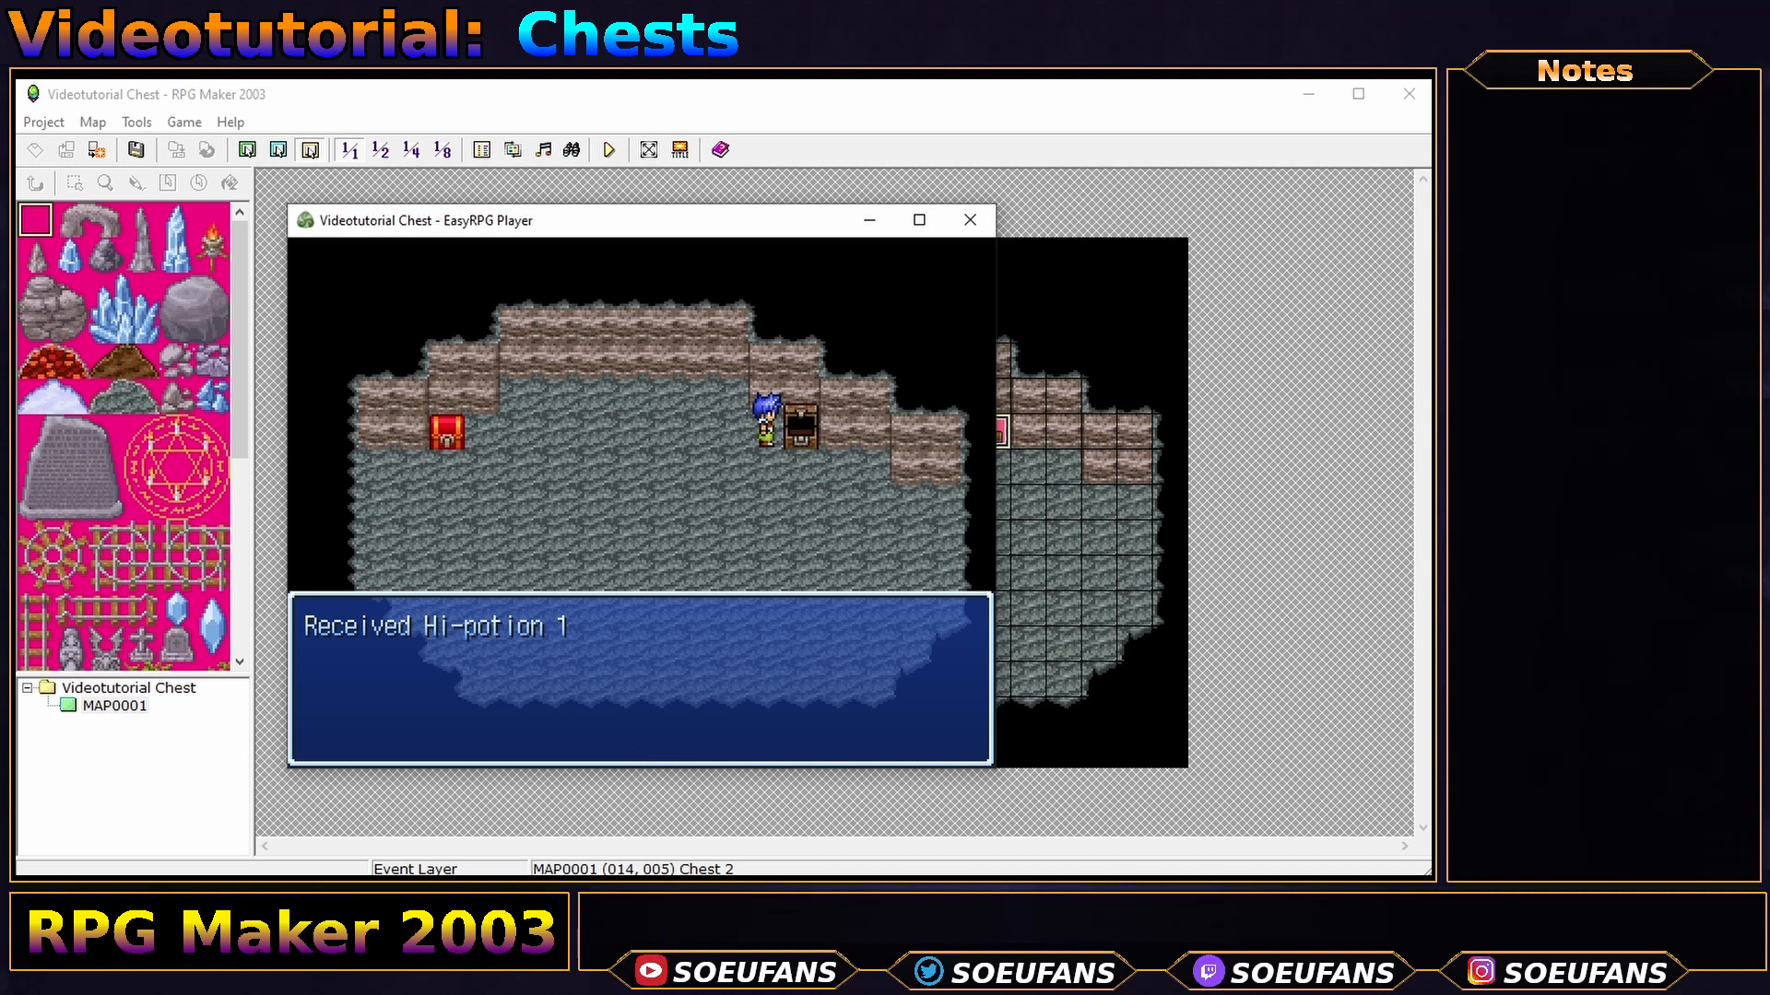
key(Return)
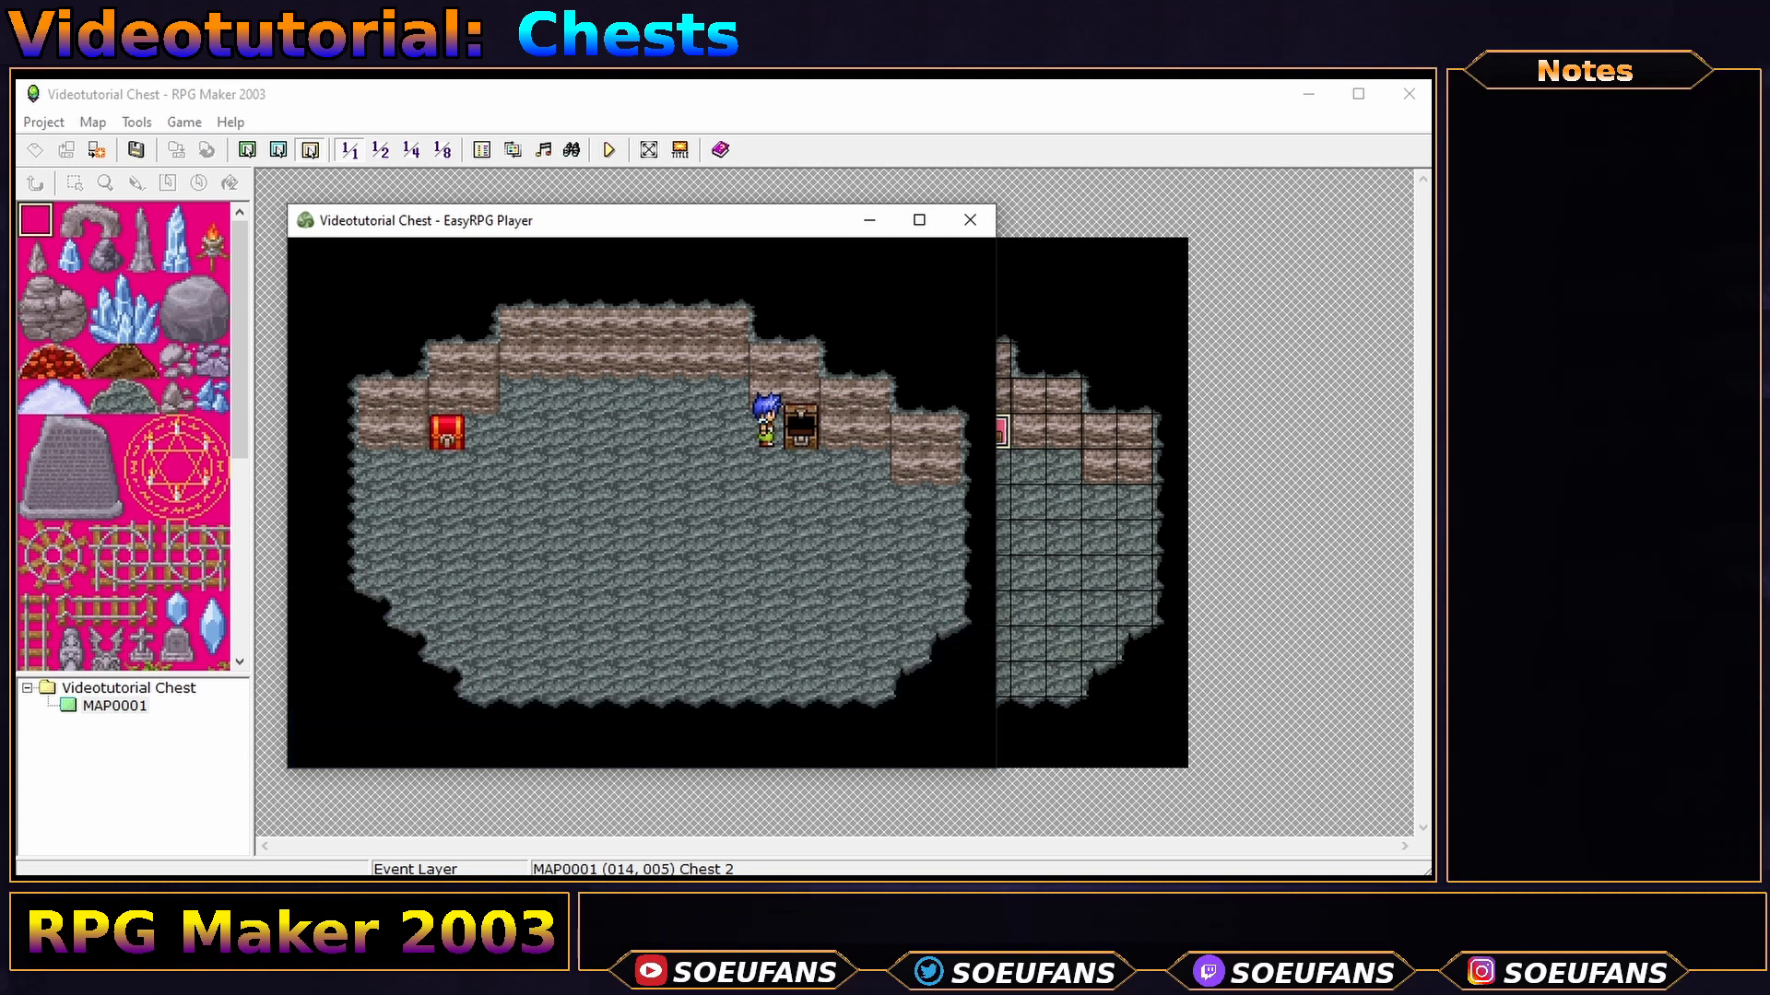
- Recheck the empty chest, verify Hi-Potion in the item list, and close the playtest
key(Return)
key(Return)
key(Escape)
key(Return)
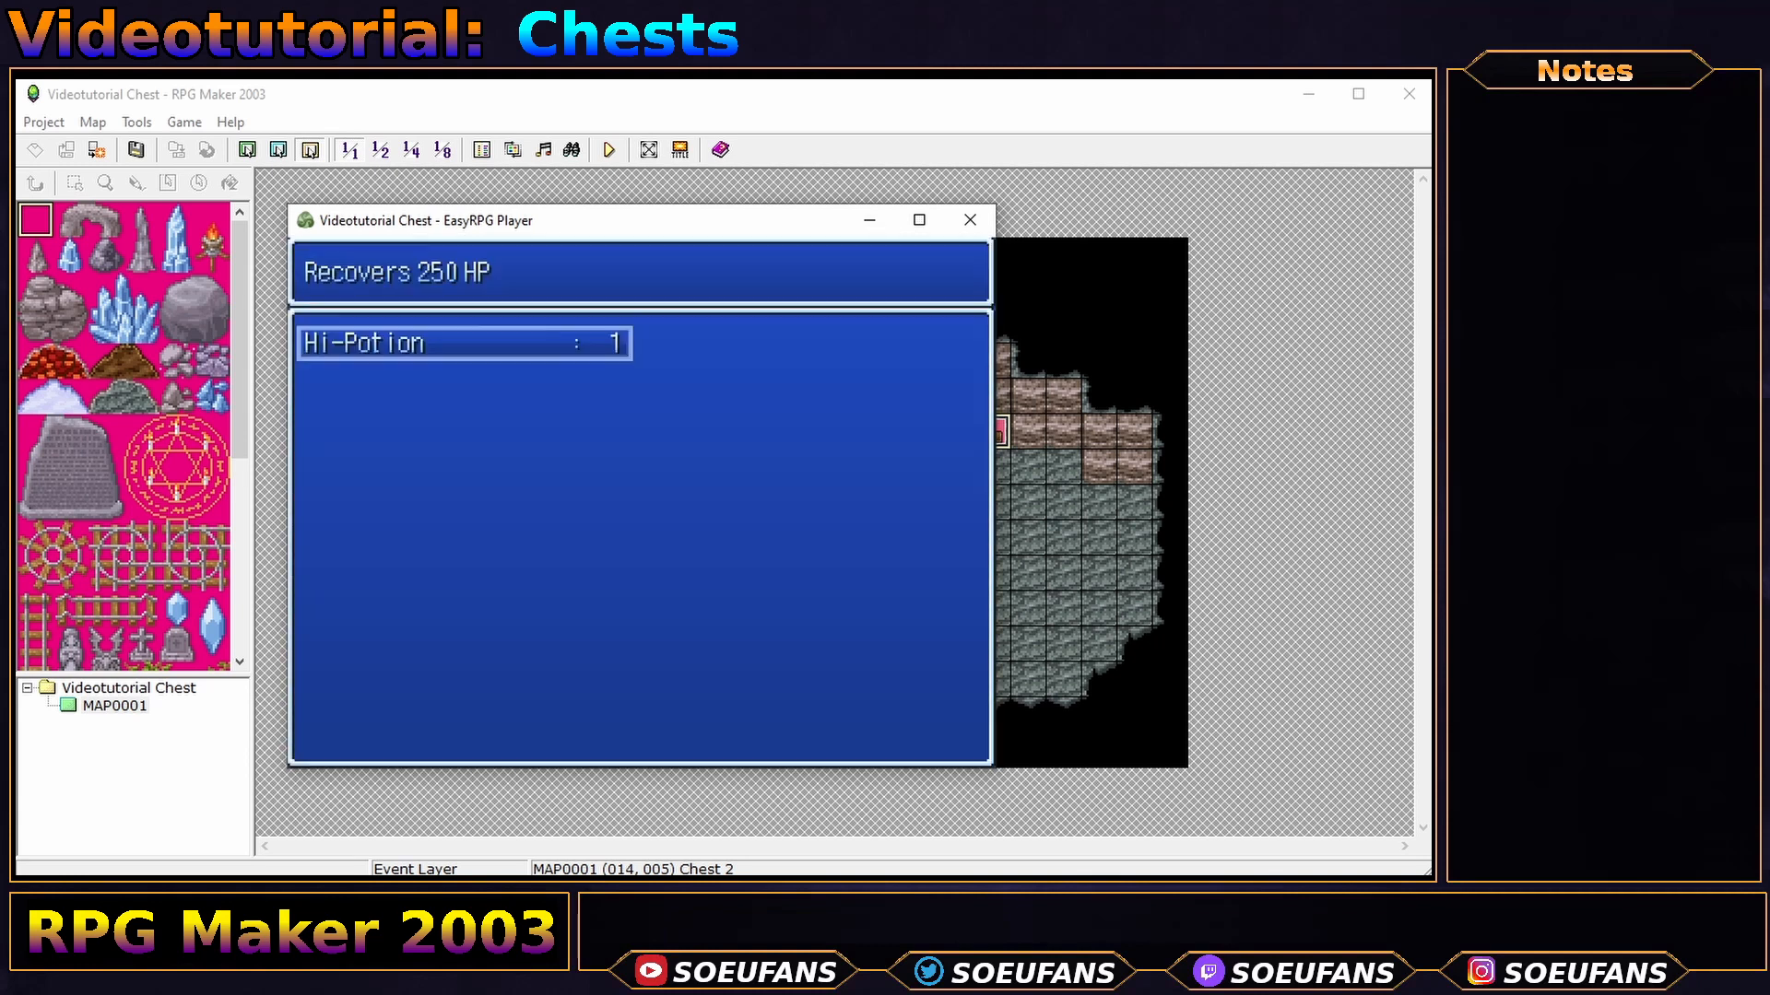
key(Escape)
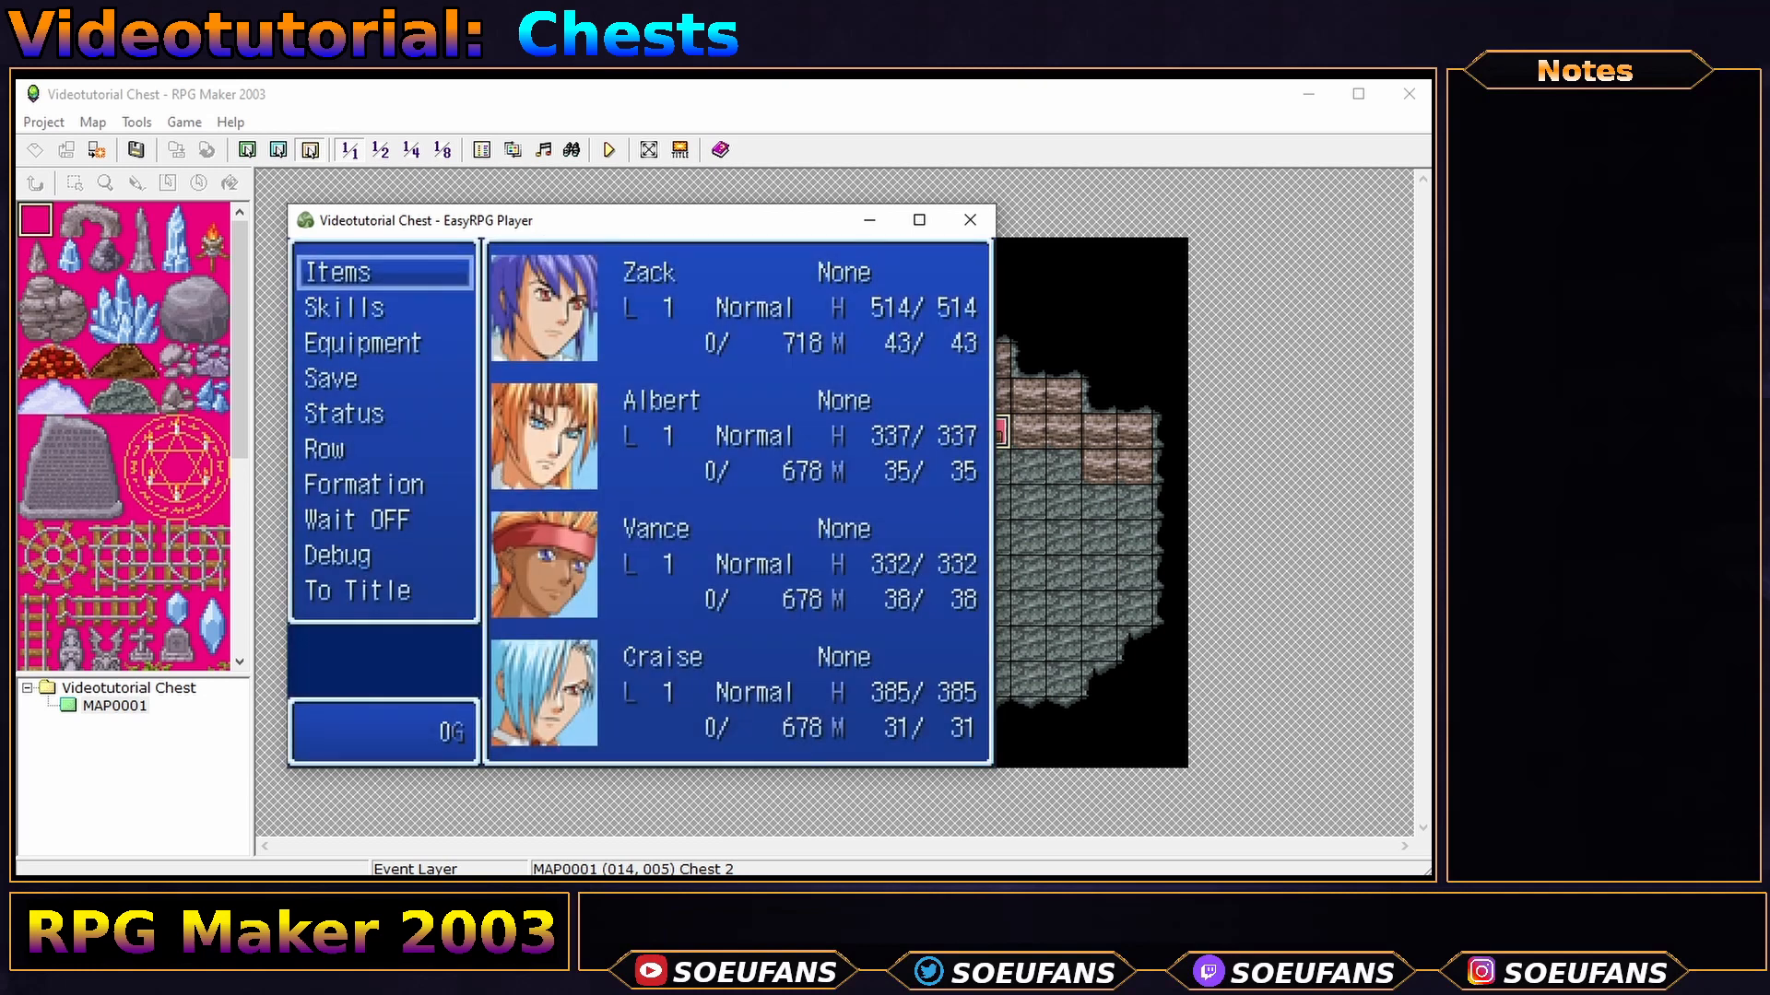
key(Escape)
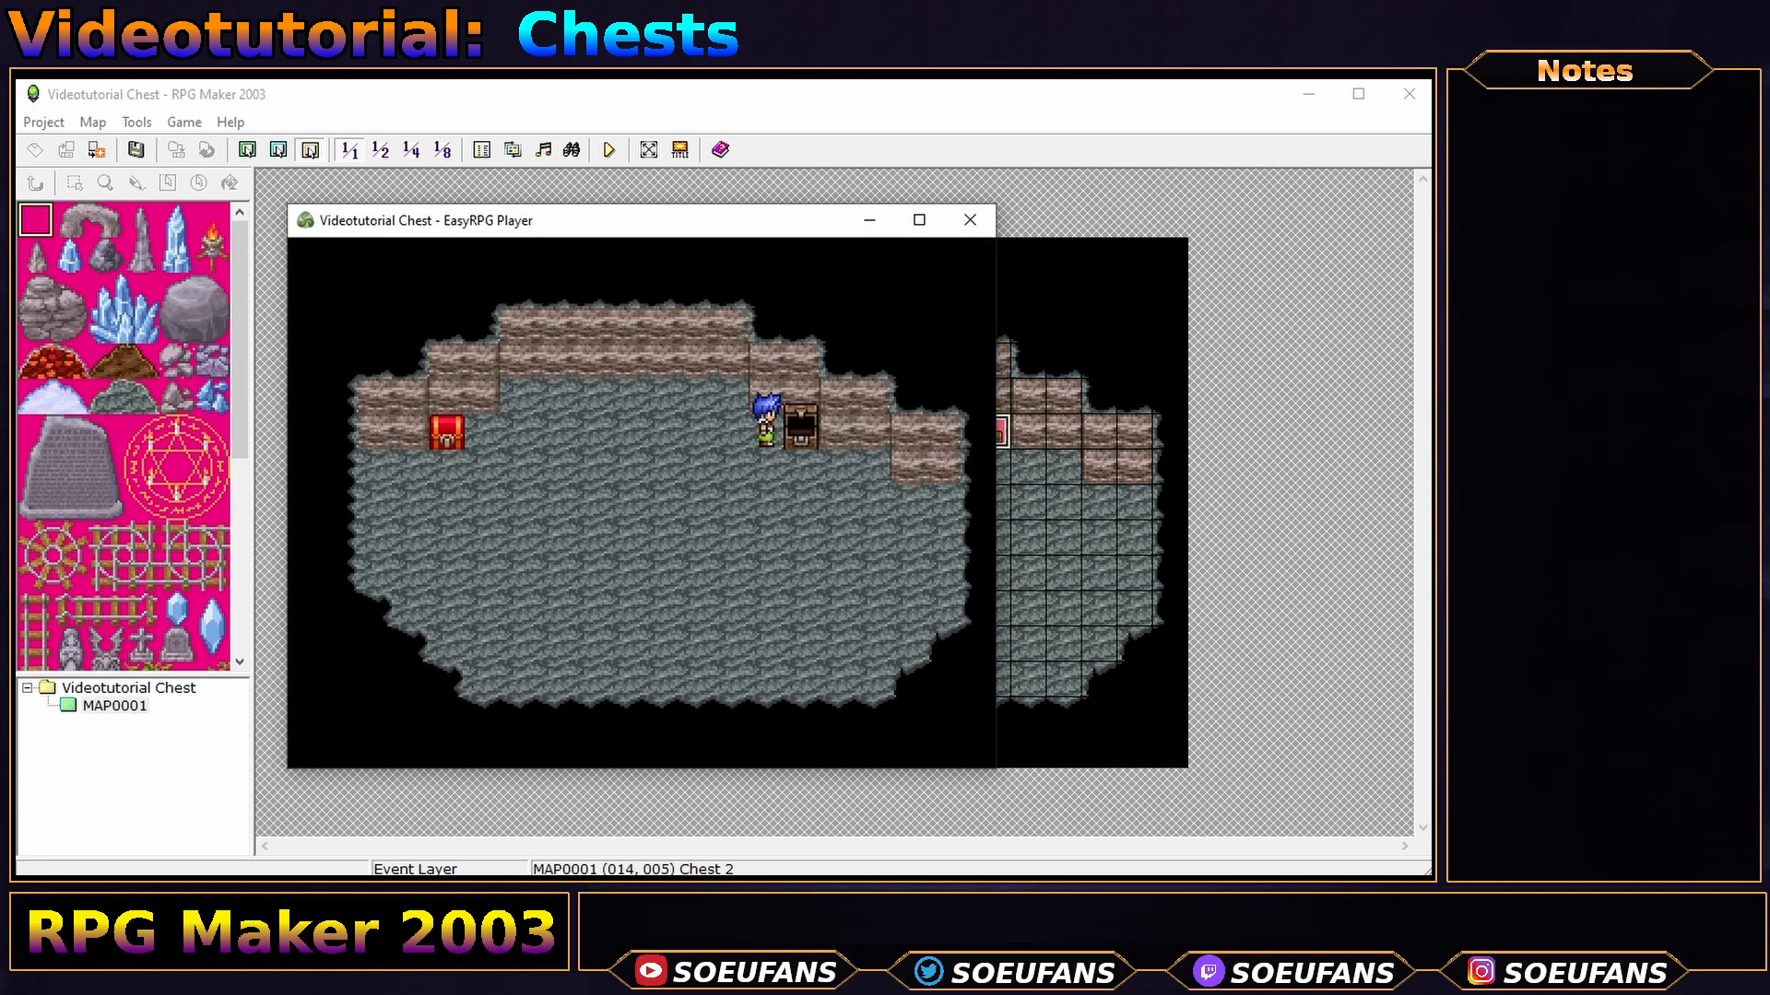
click(970, 219)
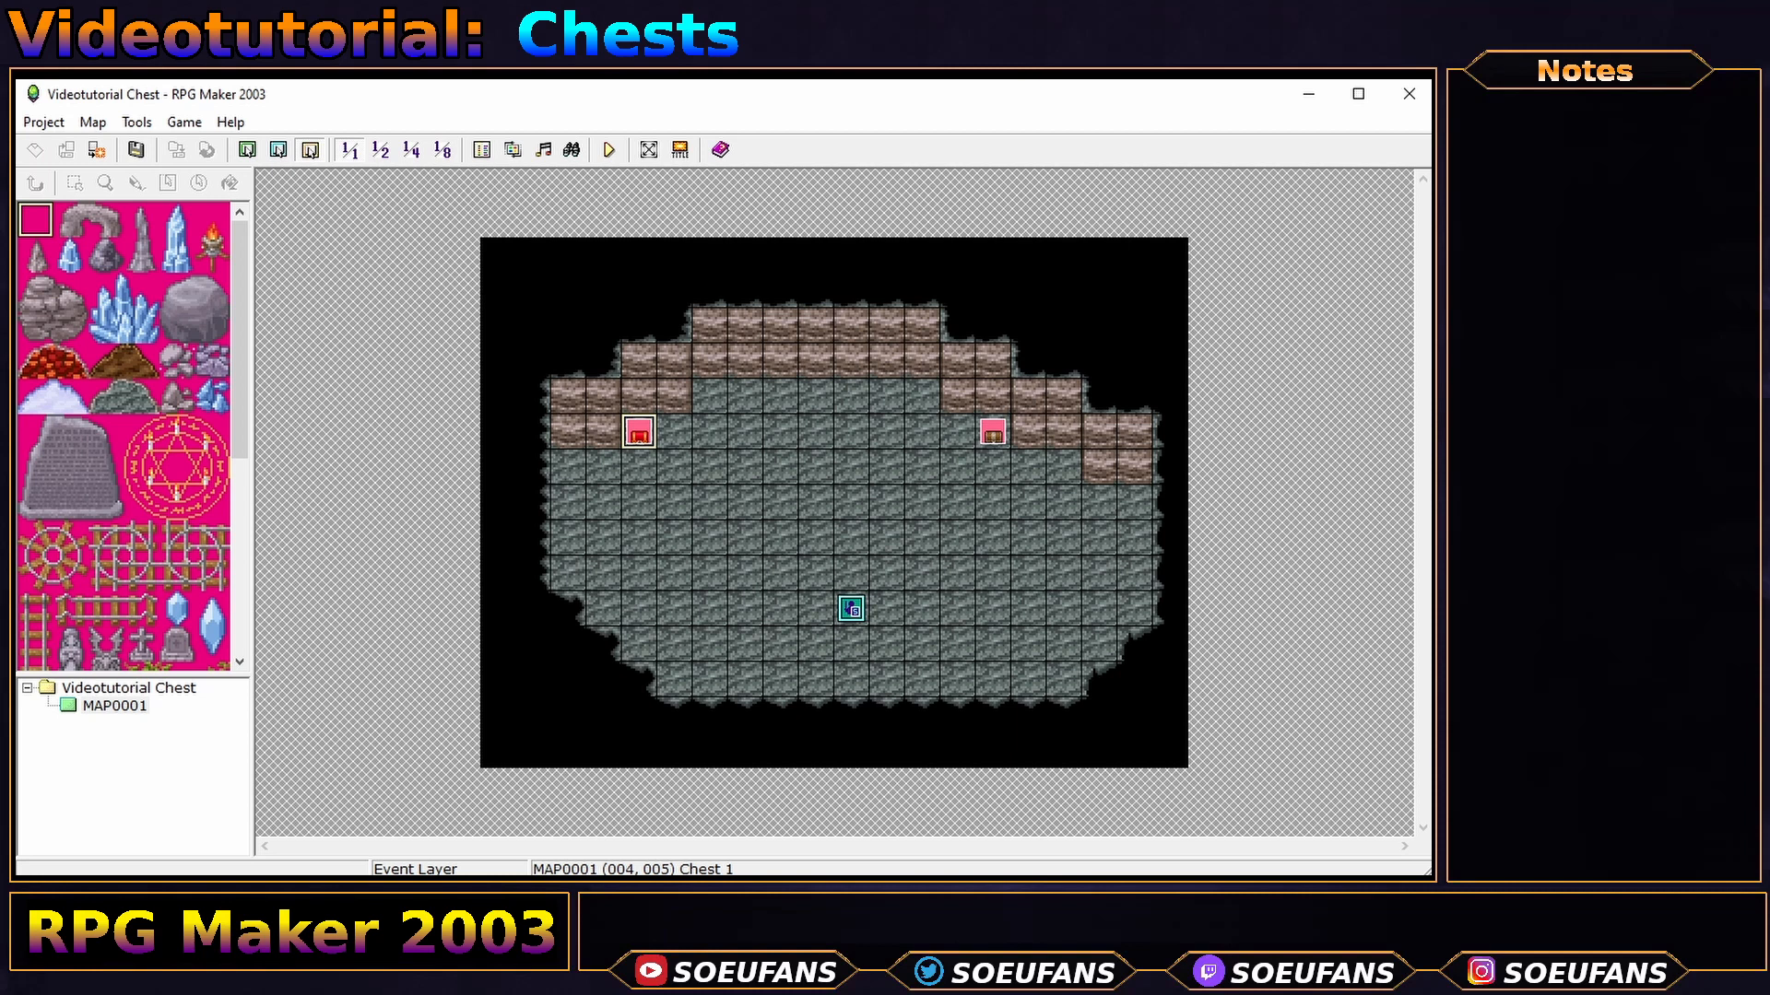
- In the Database's Items tab, raise the maximum number of items to 110
click(136, 124)
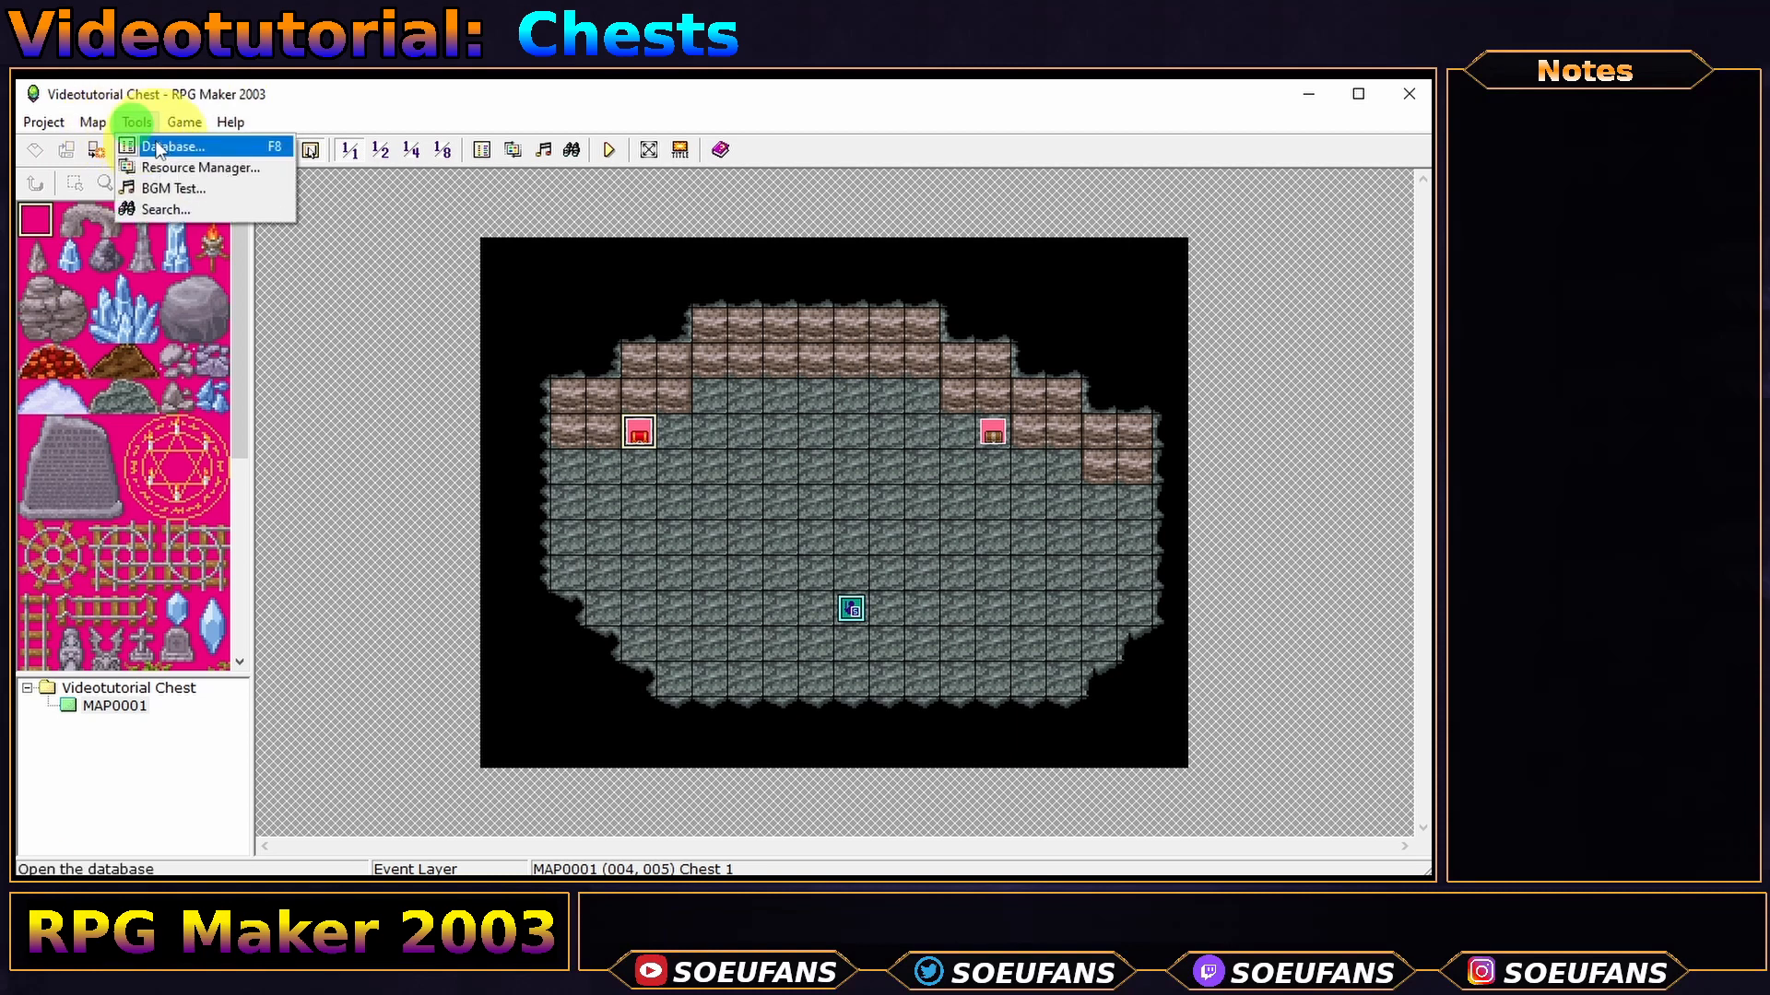
click(161, 146)
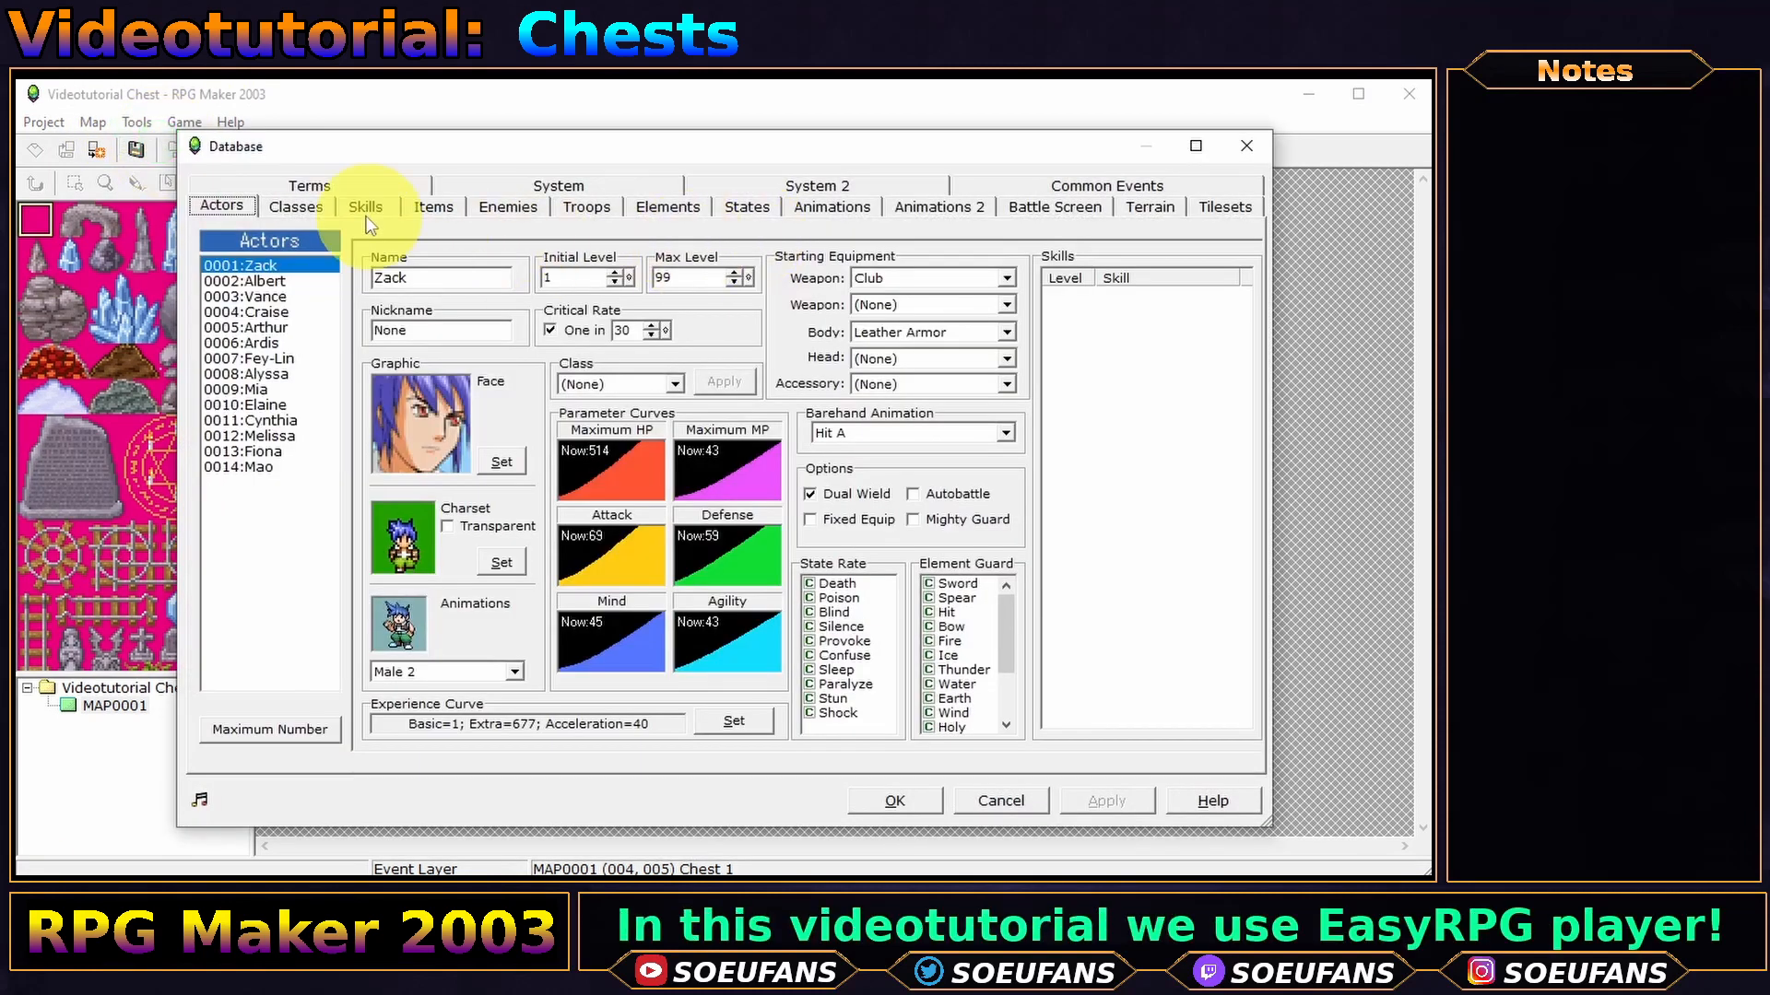
click(431, 206)
drag(391, 304, 368, 623)
click(301, 729)
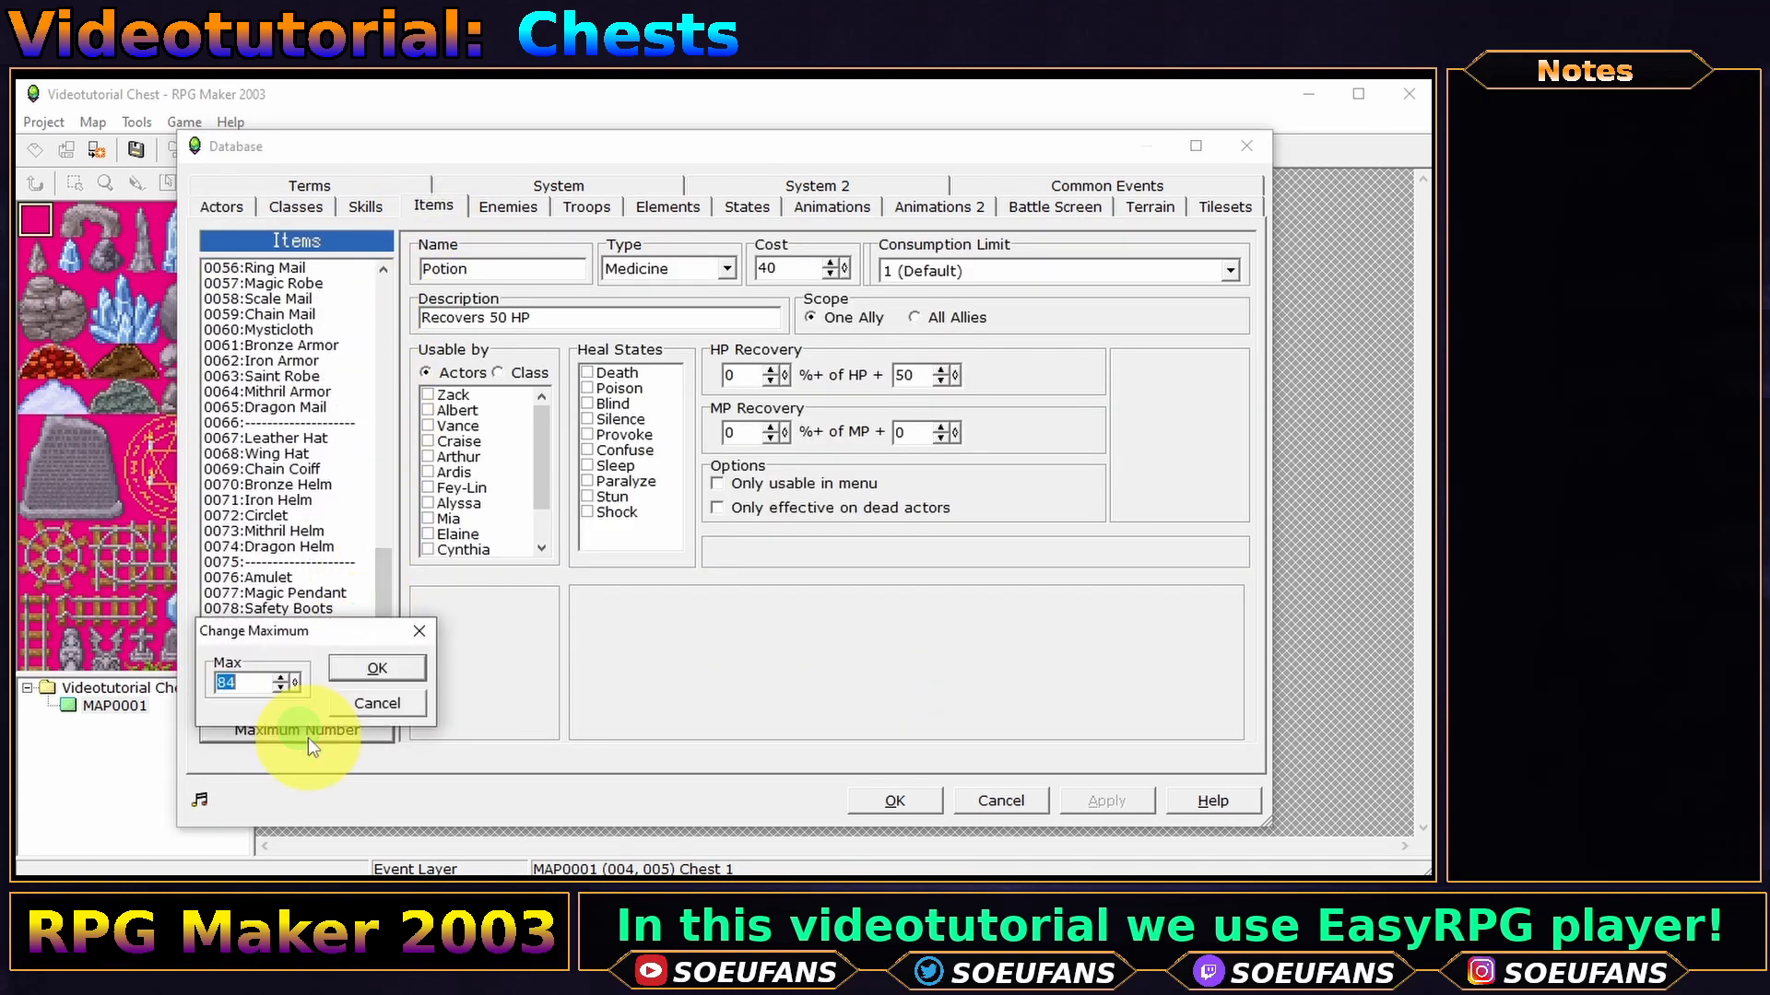
text(110)
key(Return)
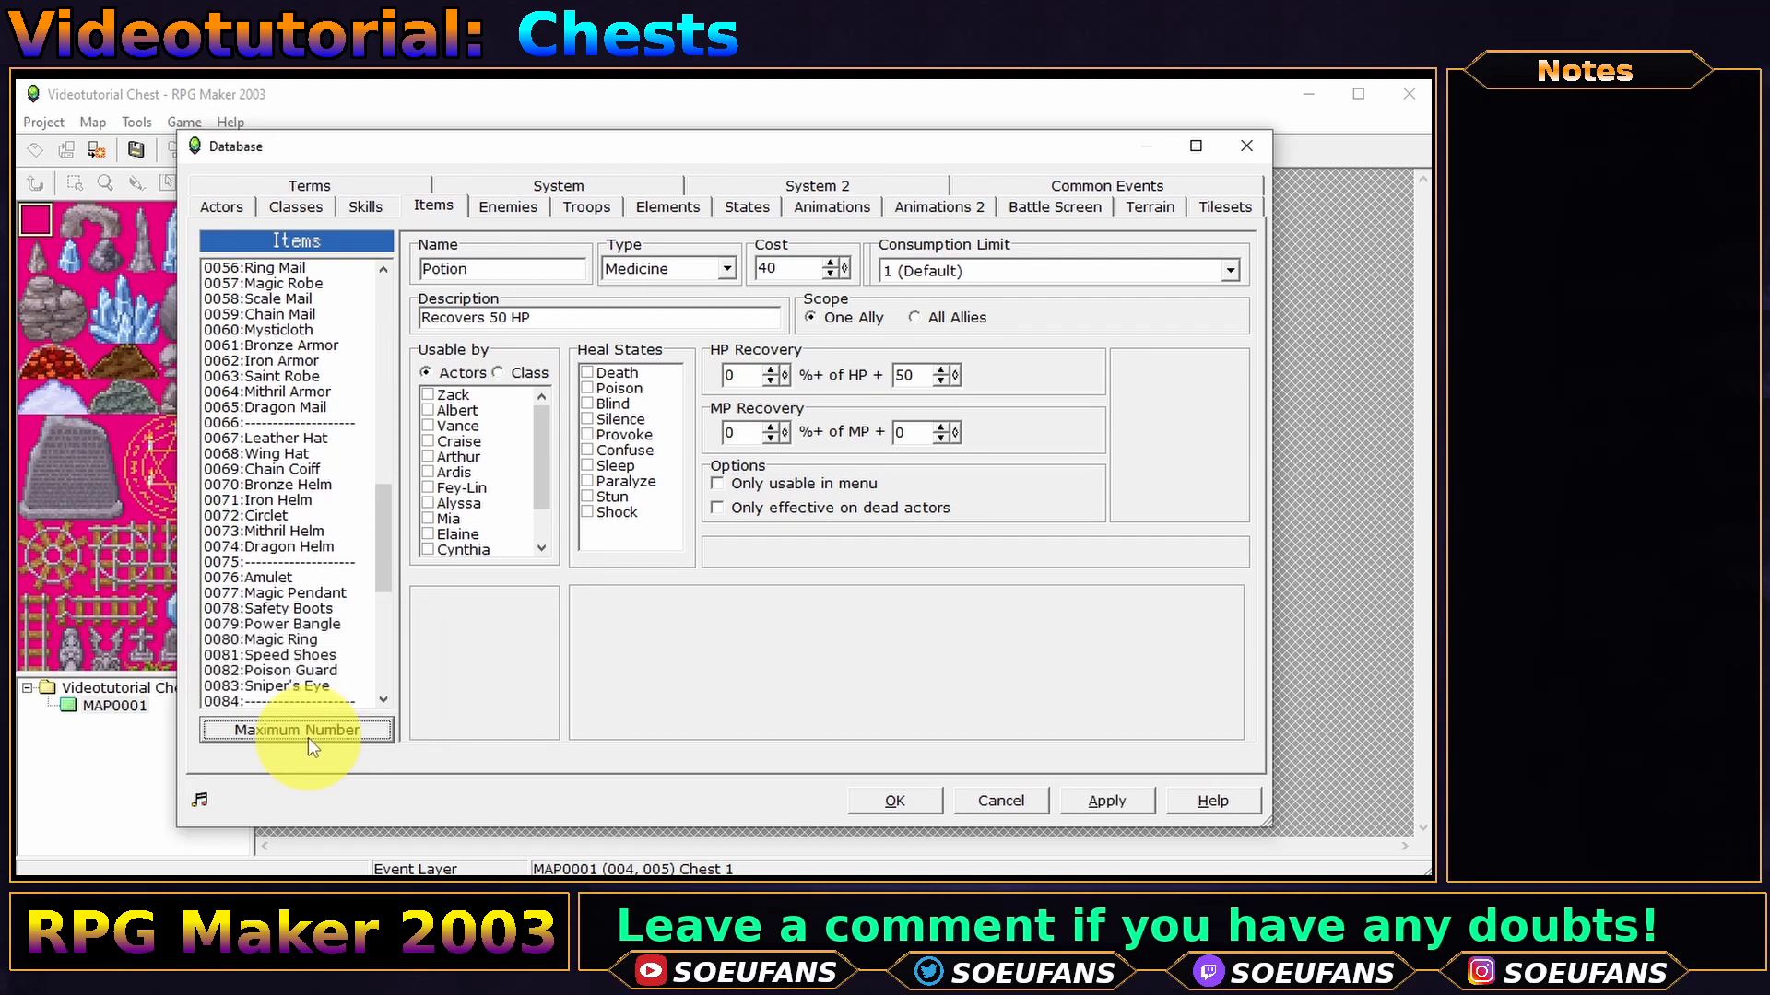
- Name item 0085 'Key chest' with description 'a key' and save the database
drag(374, 545, 383, 584)
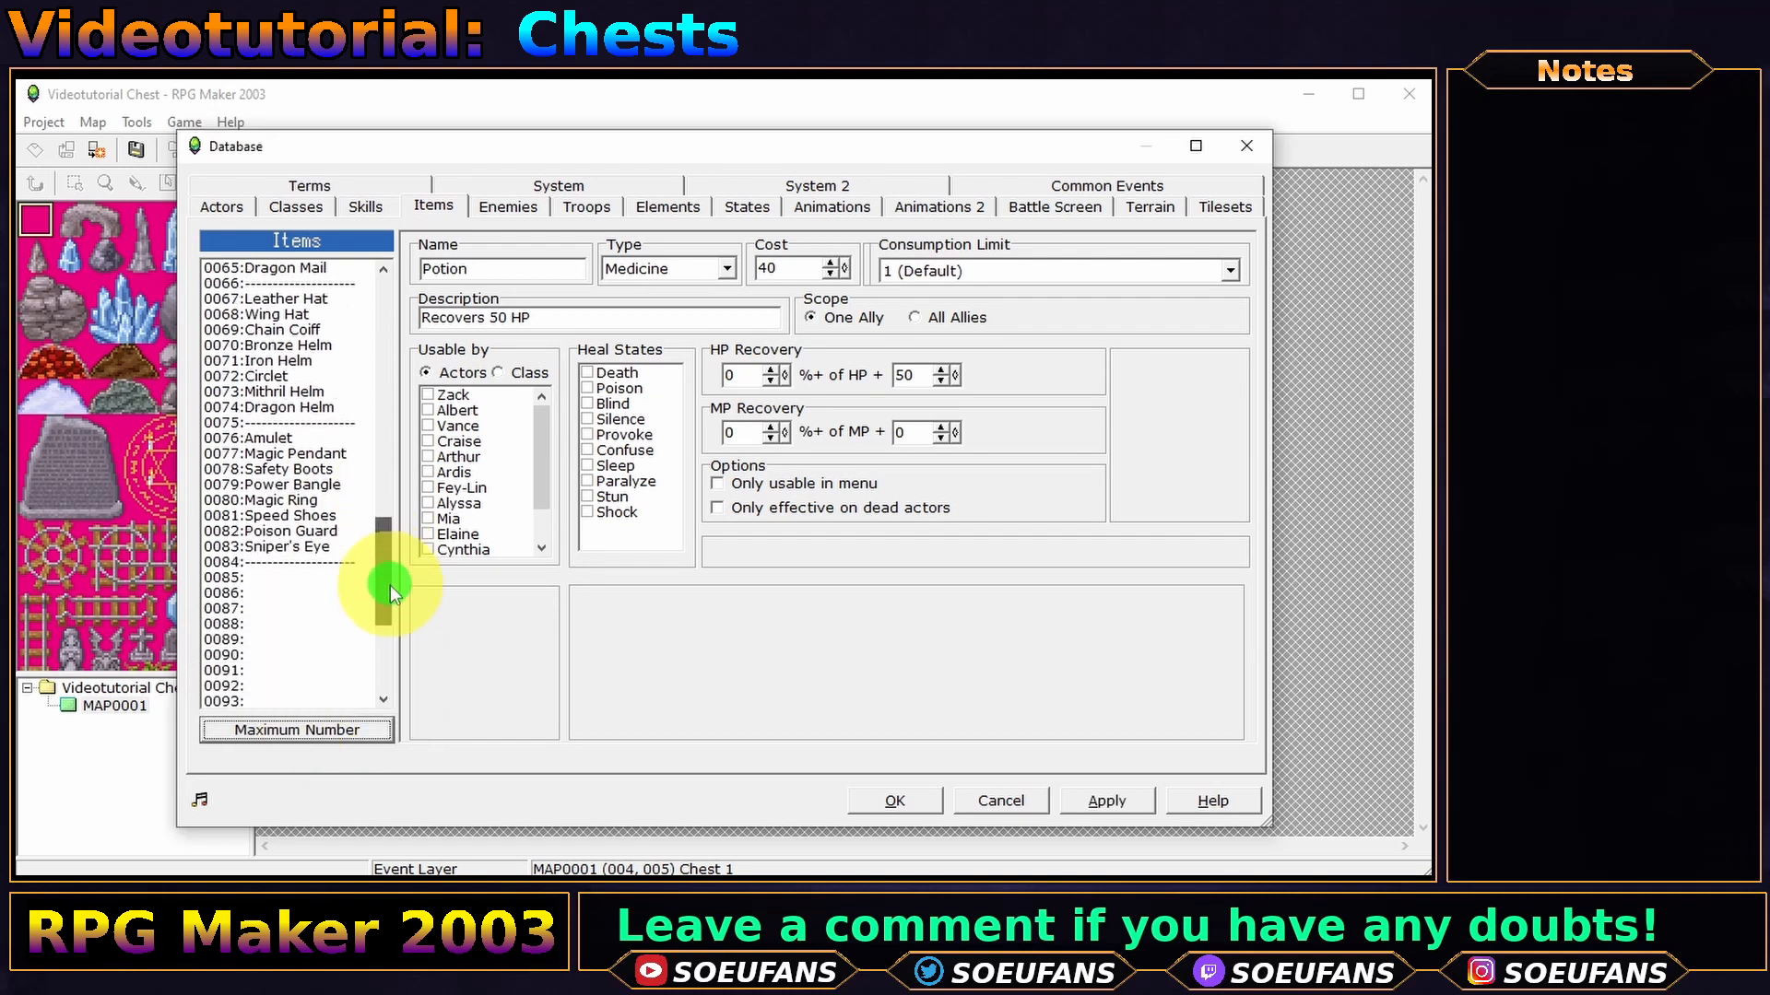
click(330, 577)
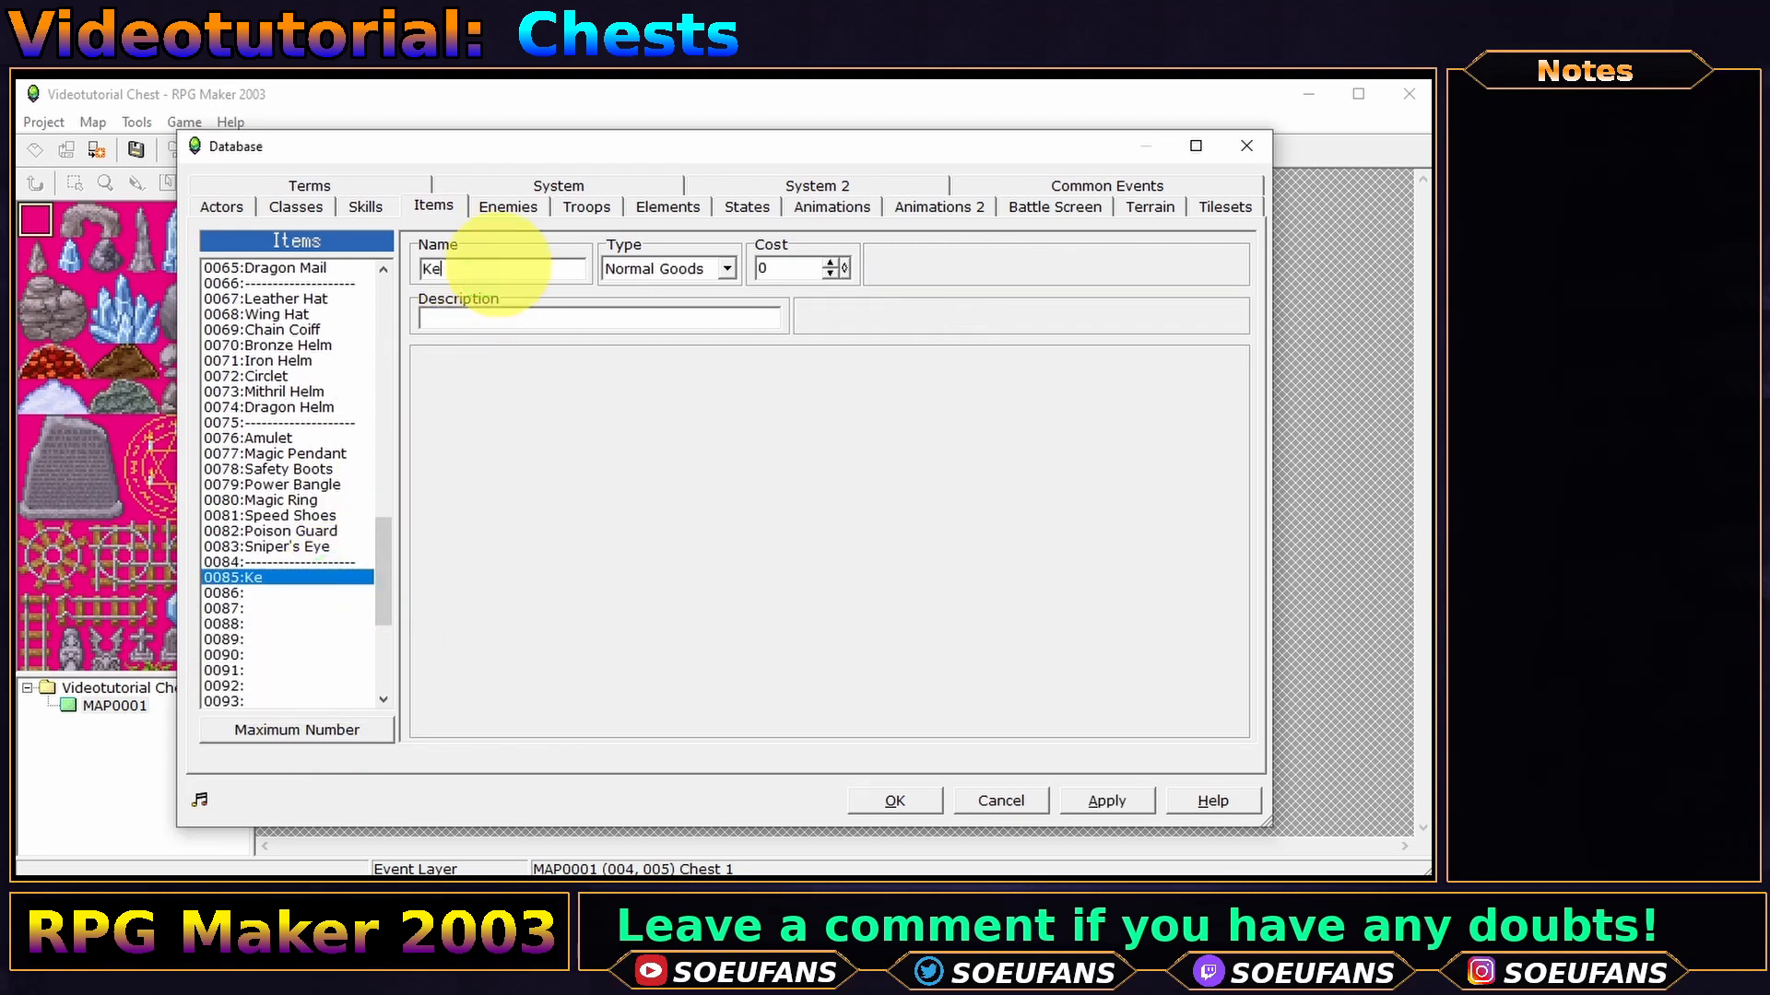
click(500, 265)
text(Key chest)
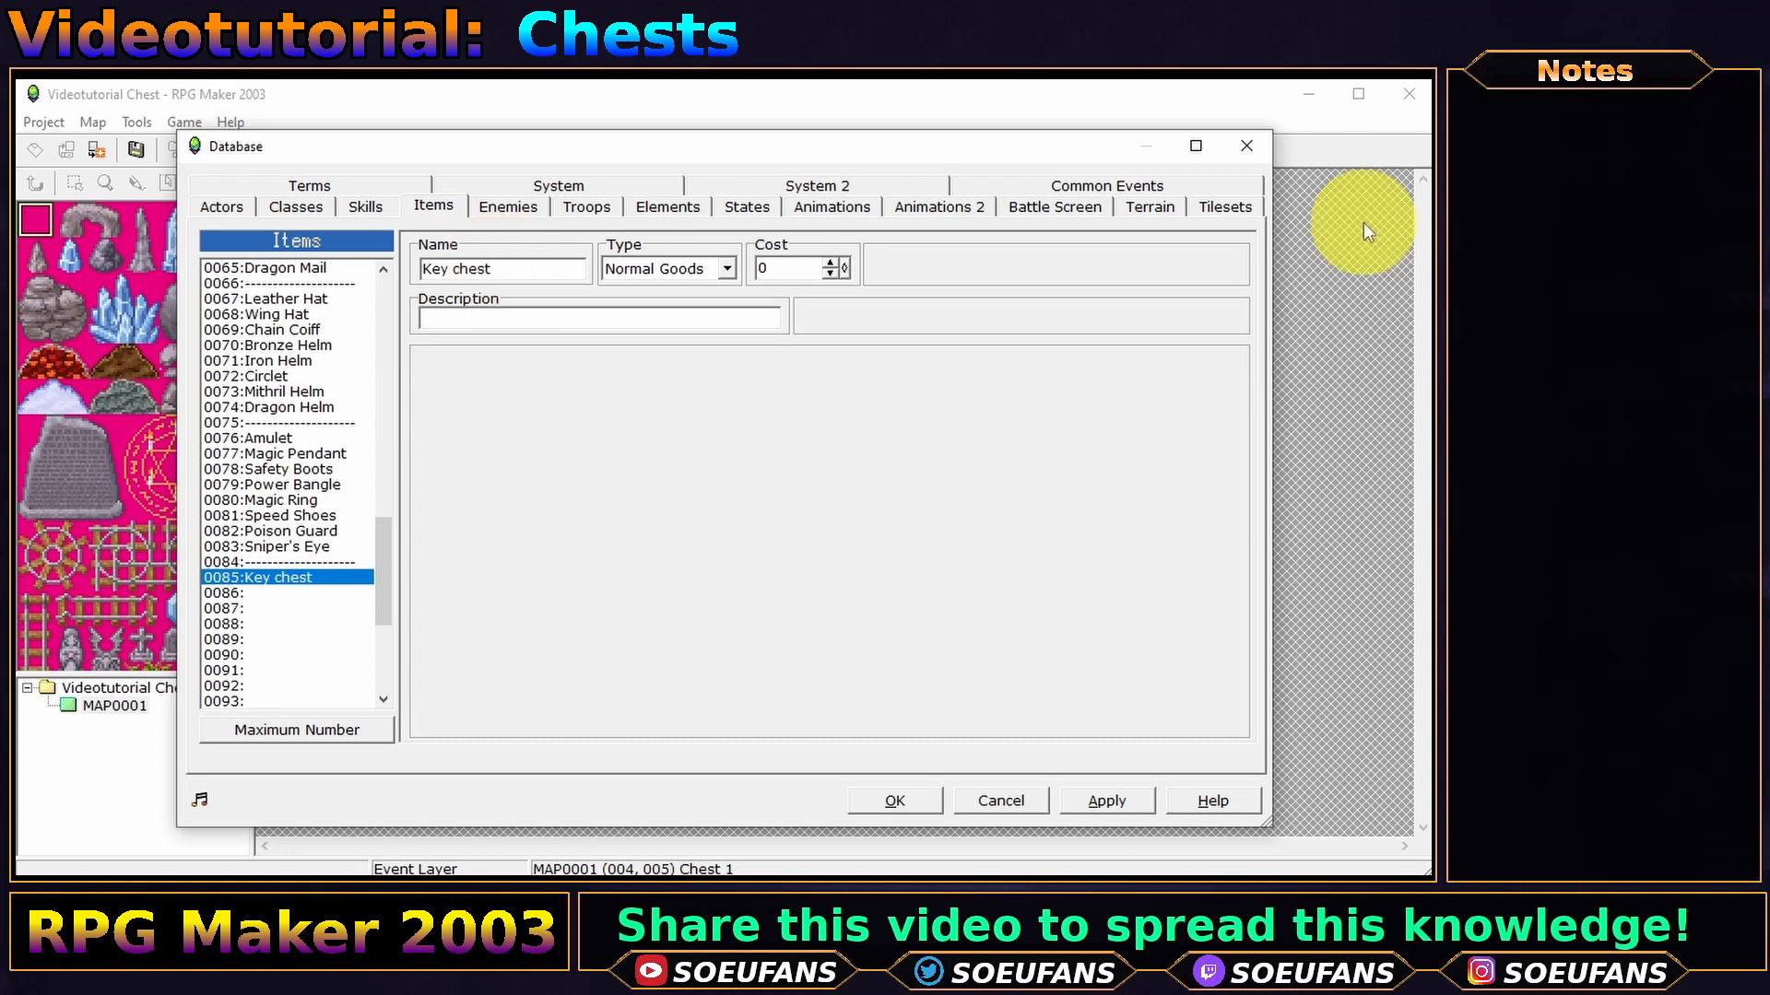
click(616, 315)
text(a key)
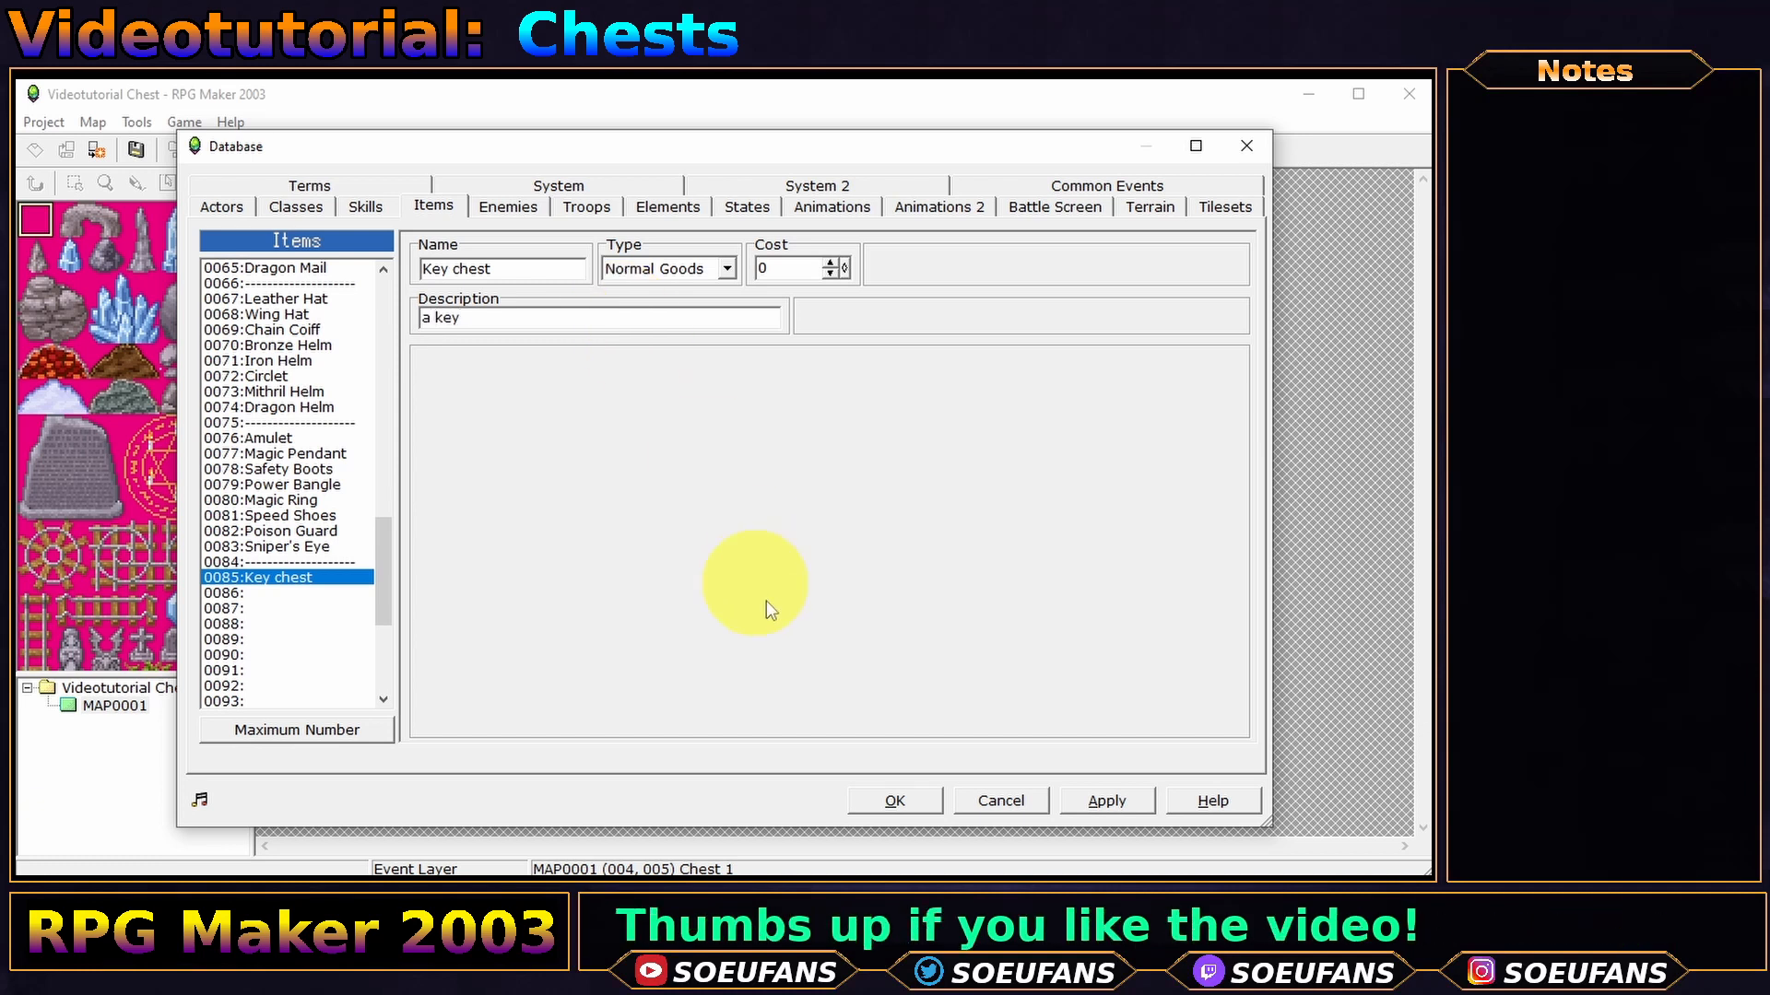
click(889, 801)
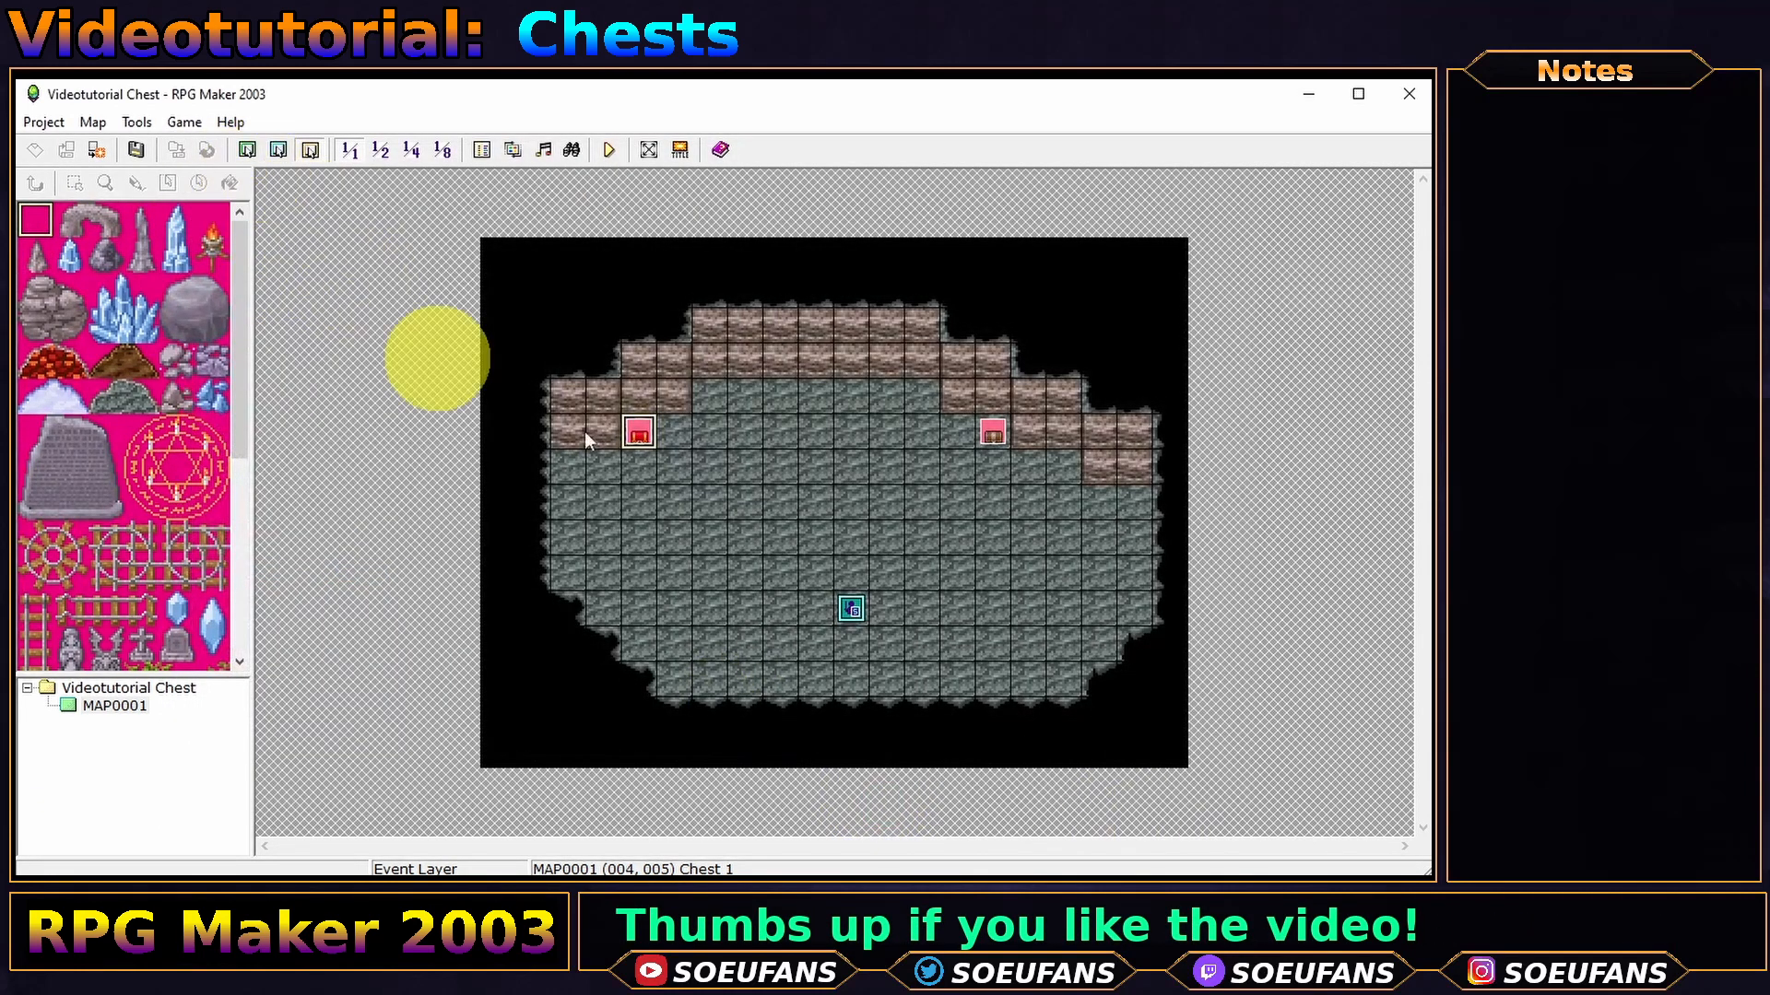
- Change Chest 1's Change Items command to give Key chest
double_click(637, 434)
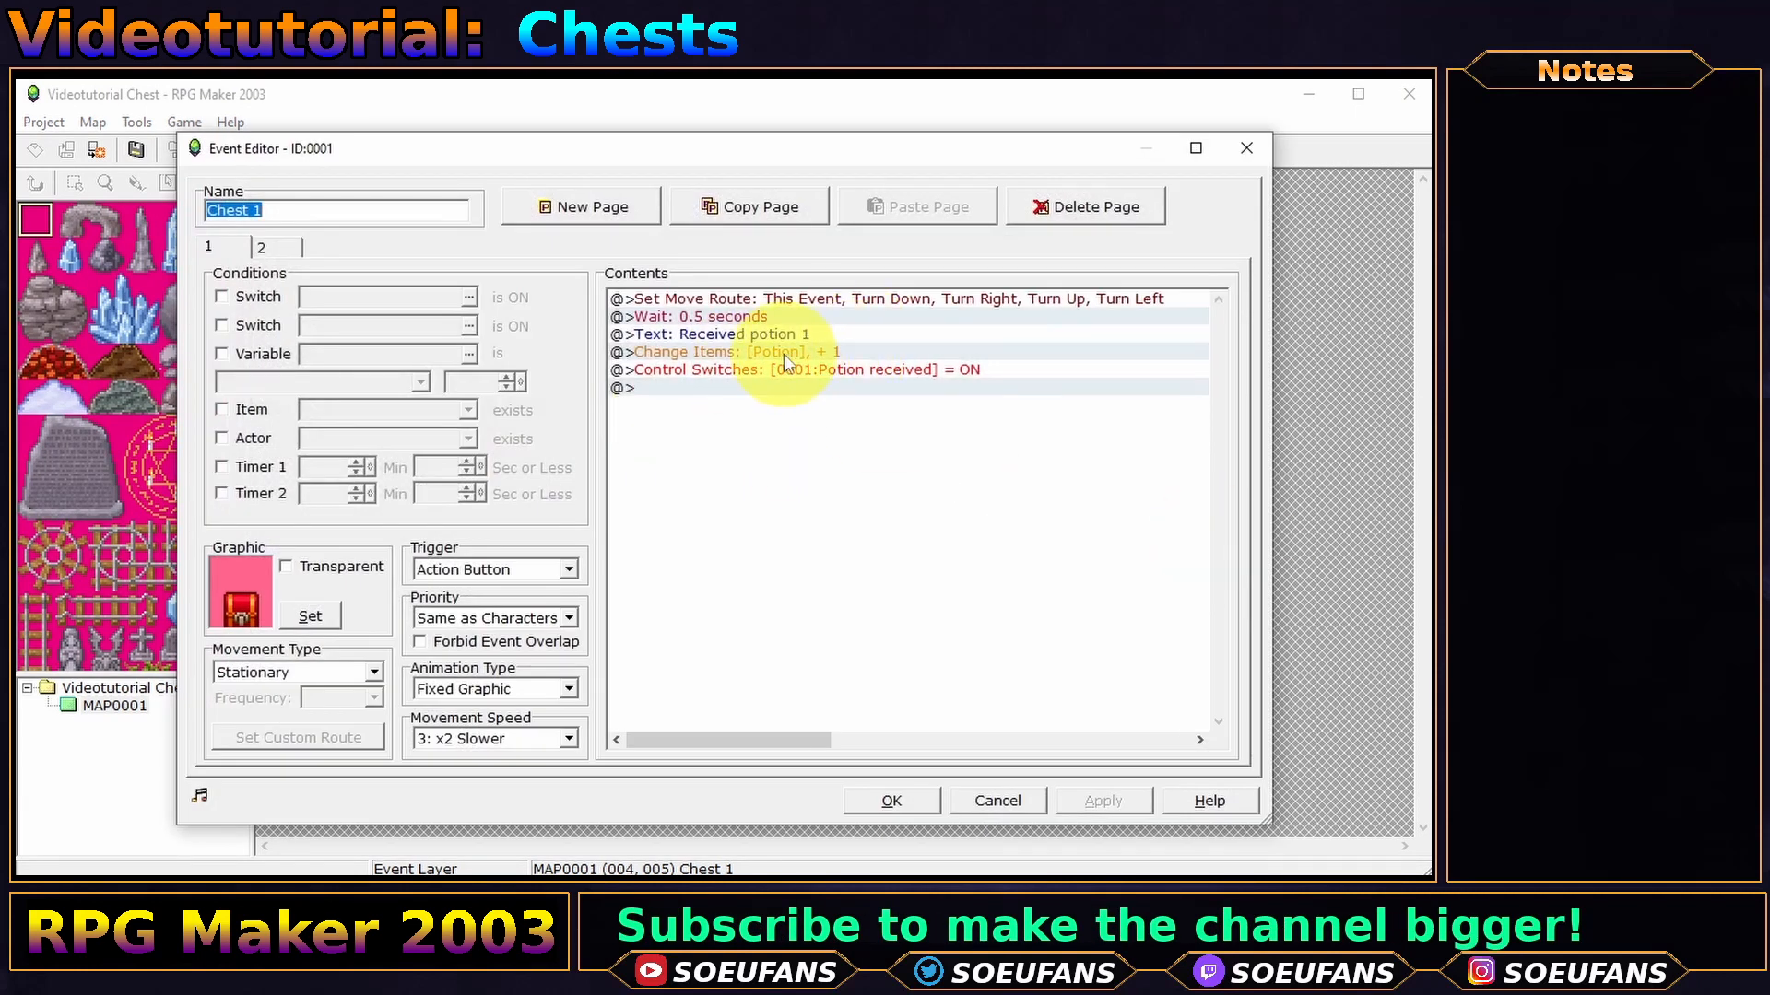
double_click(784, 354)
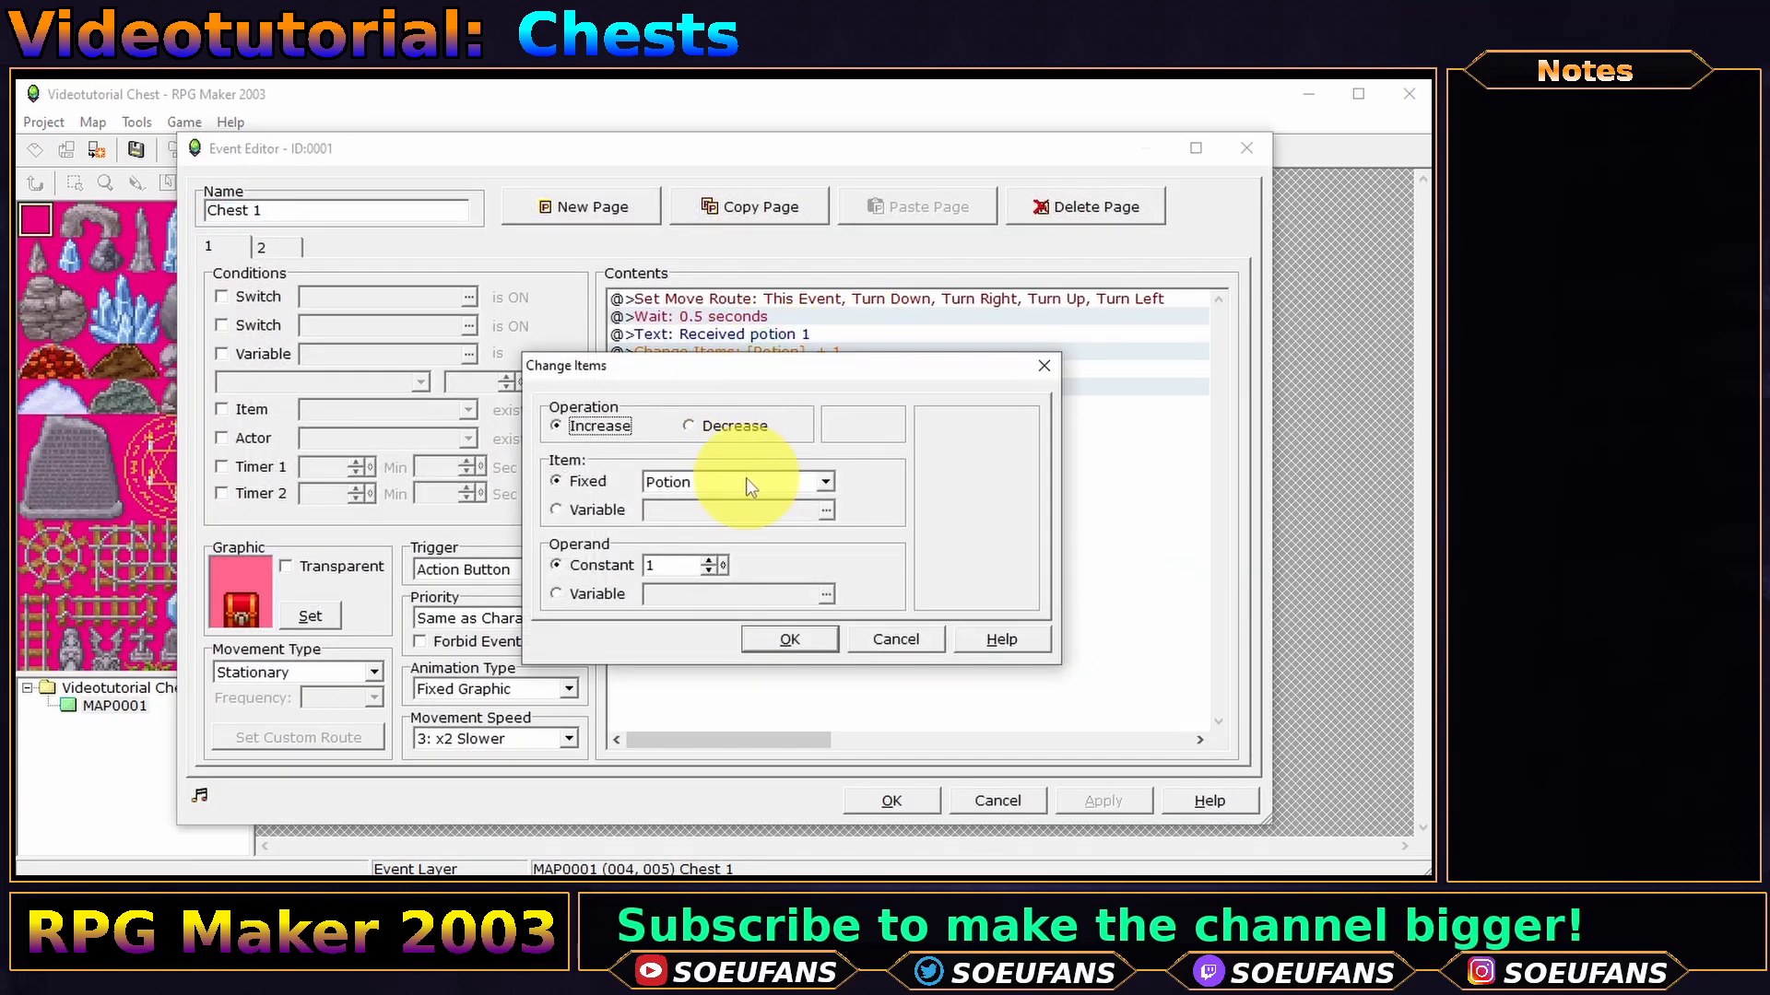
click(746, 481)
drag(830, 522, 824, 587)
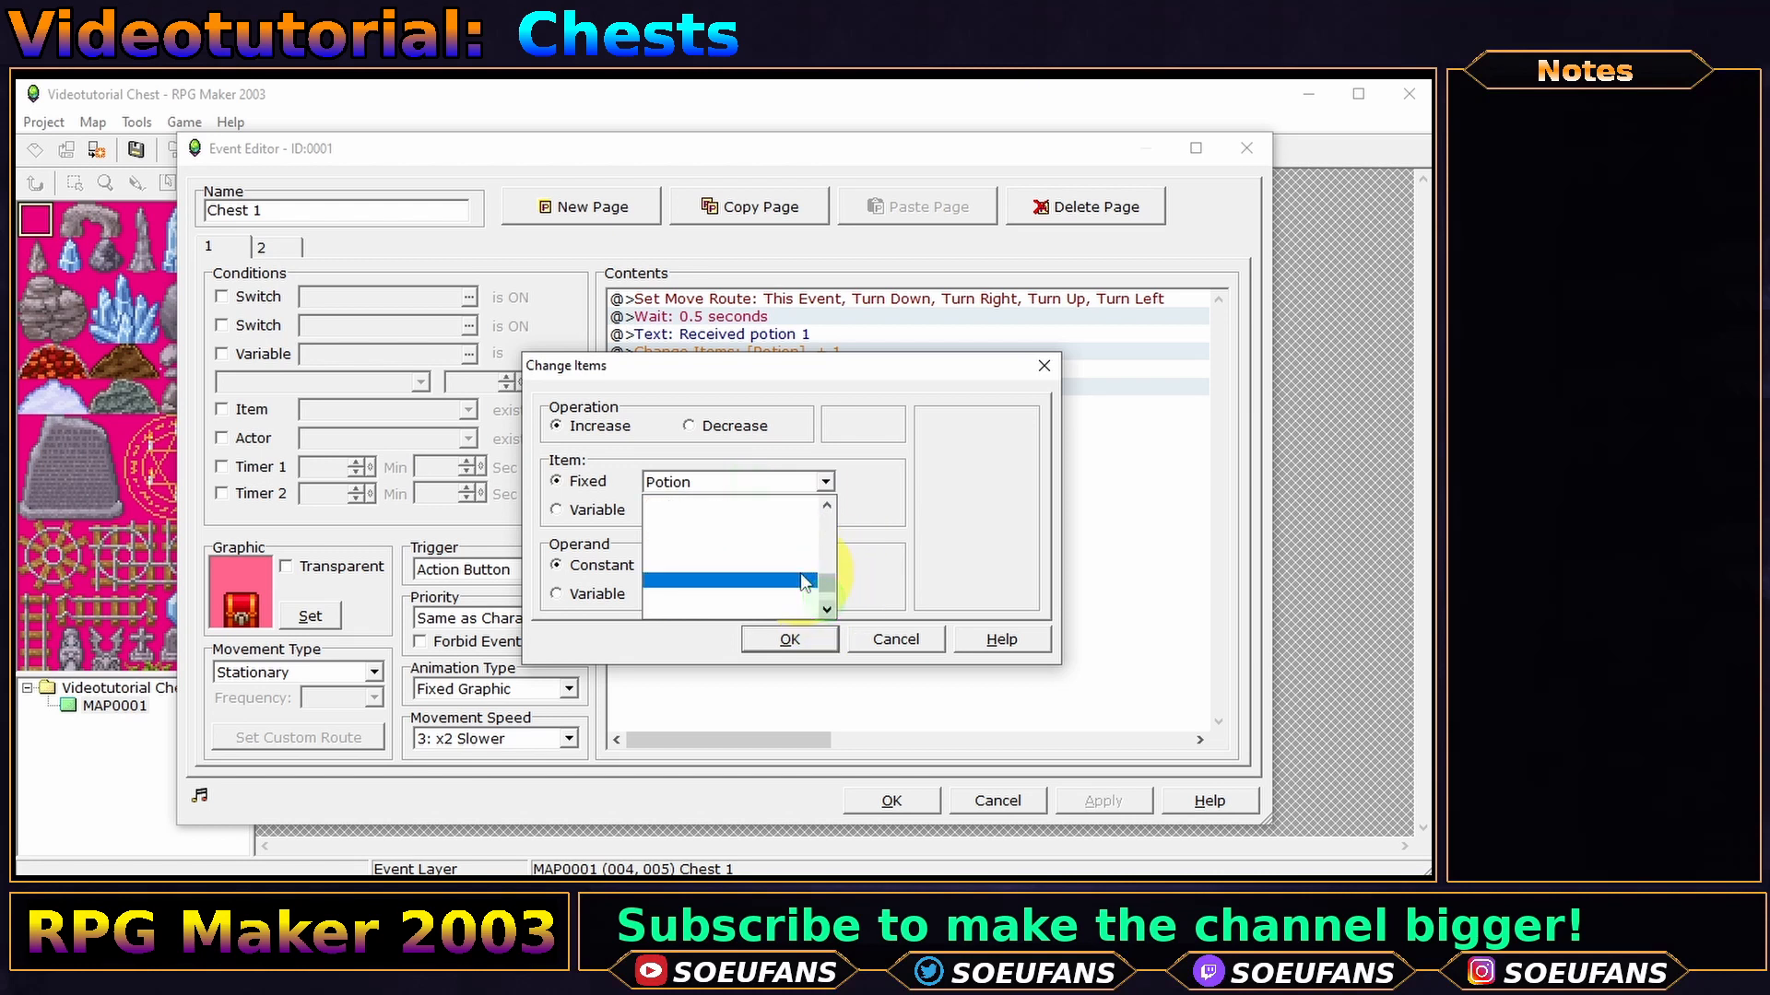
scroll(788, 560, up, 6)
scroll(788, 560, down, 3)
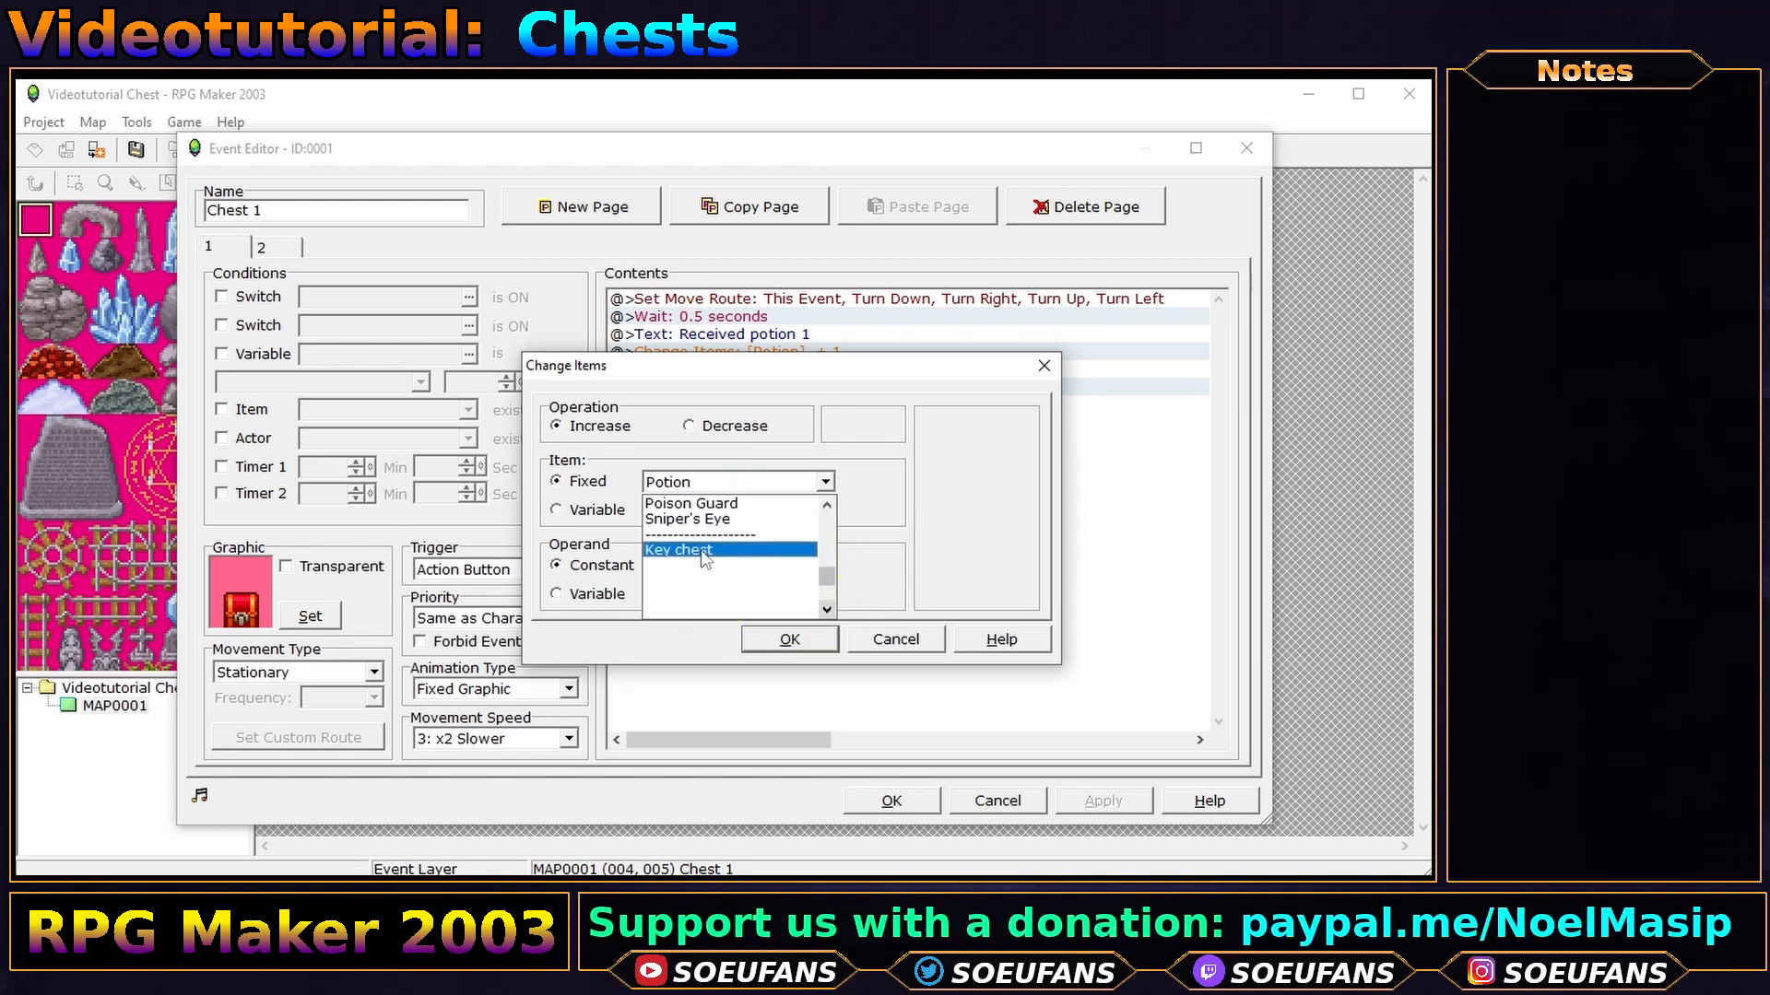
click(702, 551)
click(785, 650)
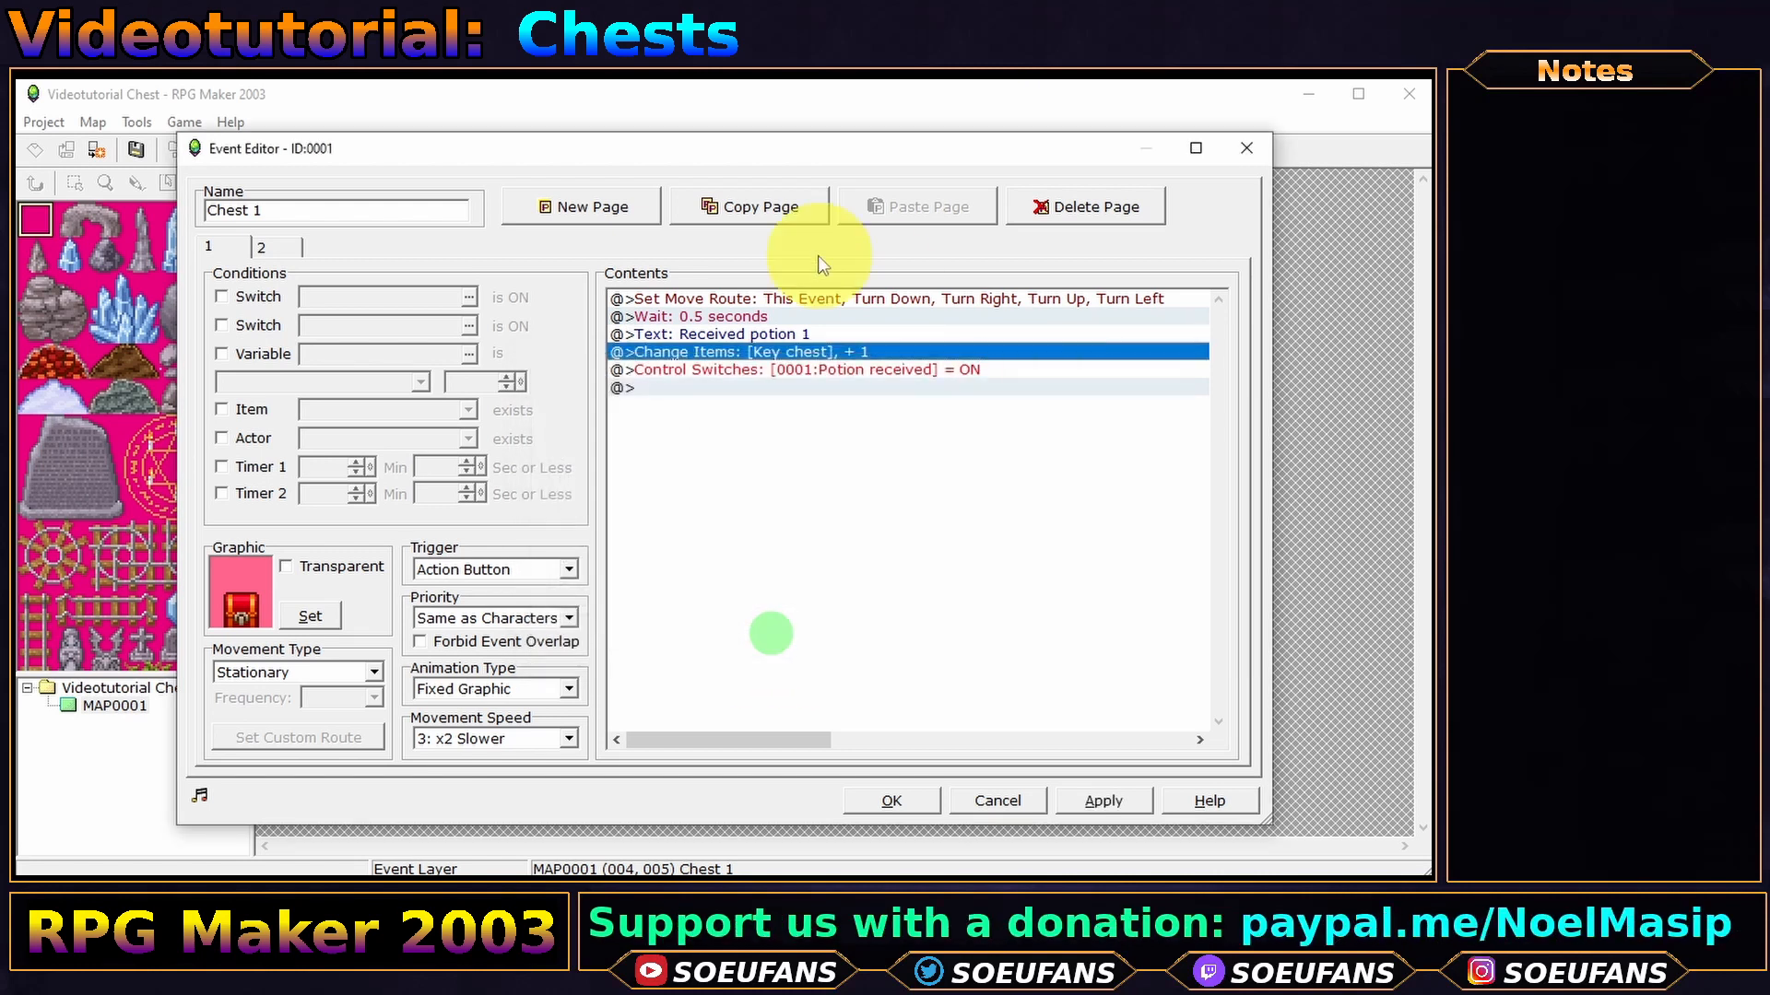
- Edit Chest 1's message to read 'Received key 1'
double_click(780, 334)
drag(700, 488, 636, 486)
text(key)
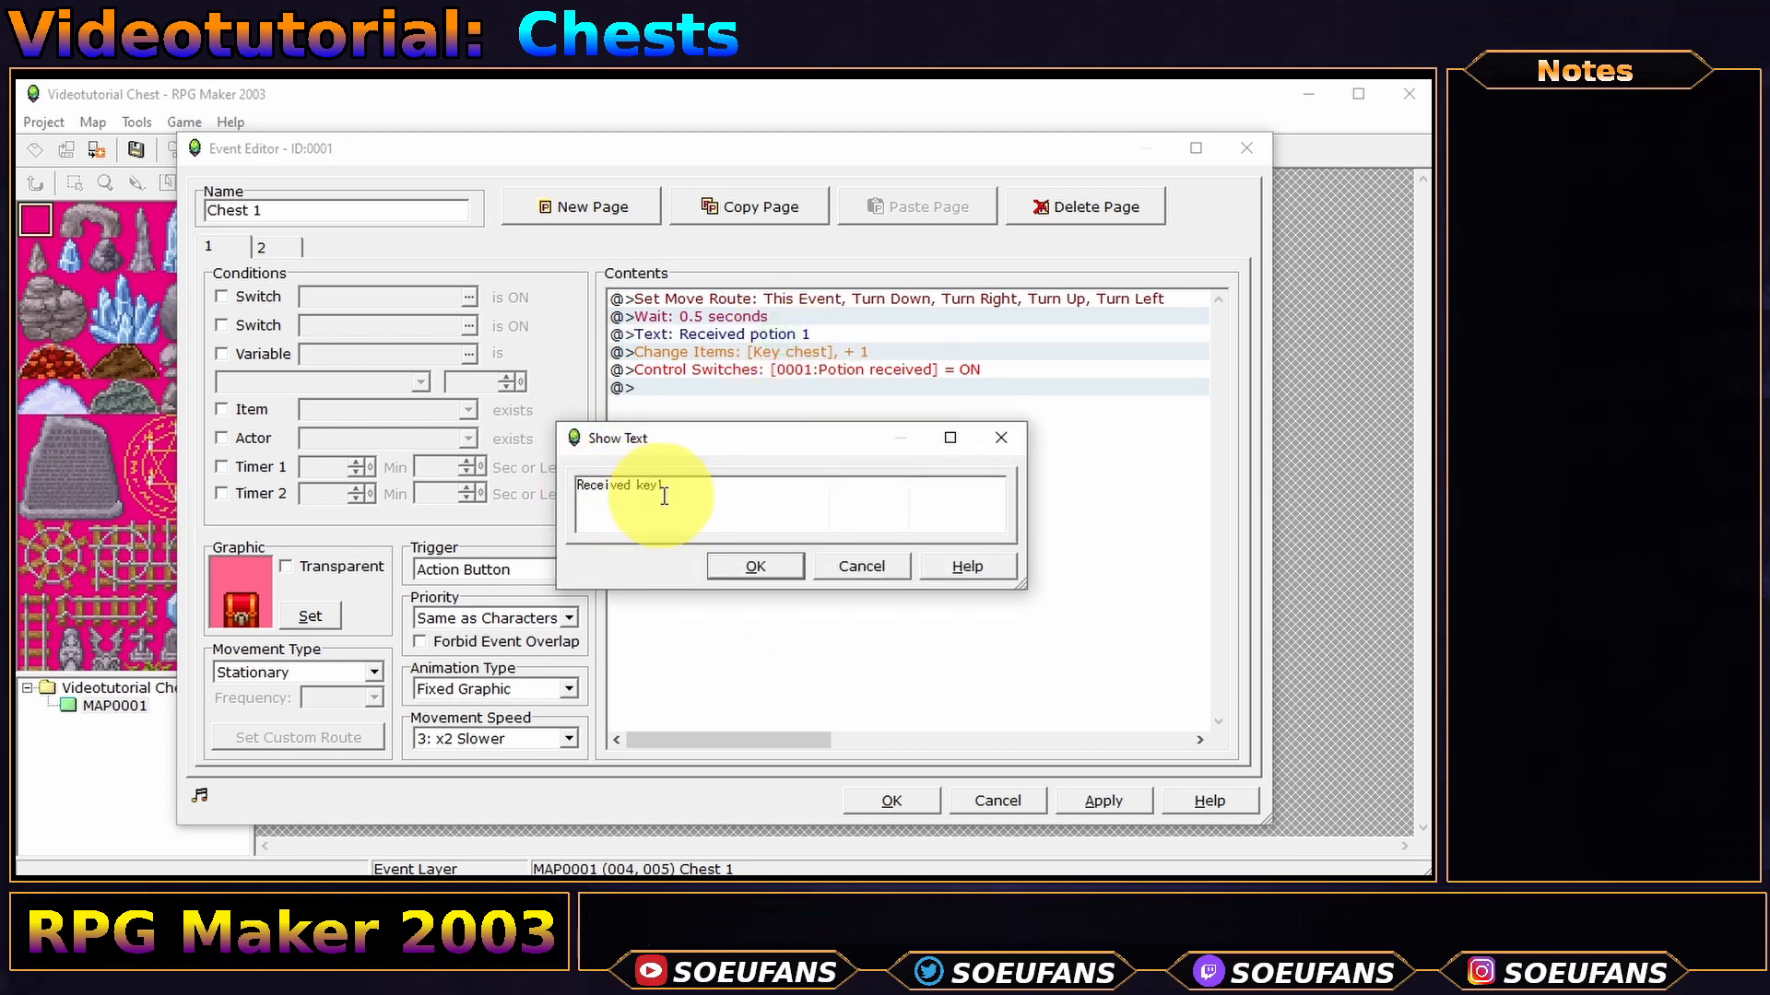
text( 1)
click(755, 566)
- Rename switch 0001 to 'key received' and keep it turned on by the chest
click(887, 387)
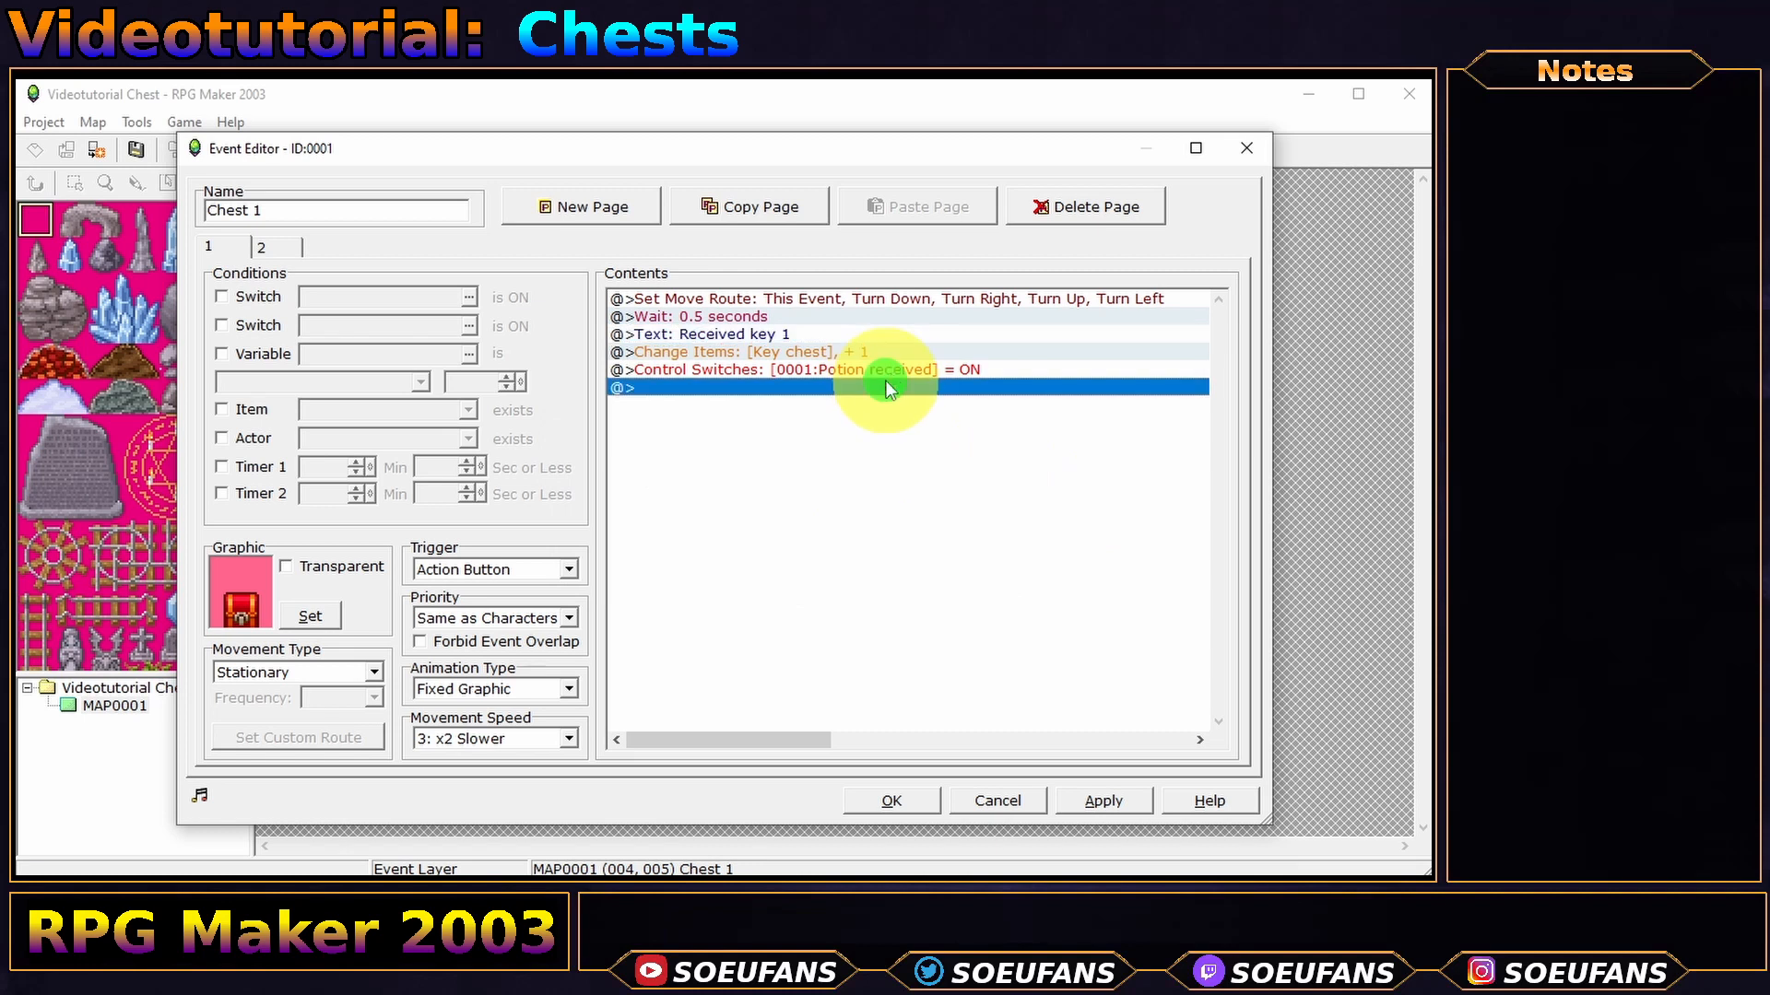
double_click(888, 369)
click(910, 461)
click(871, 349)
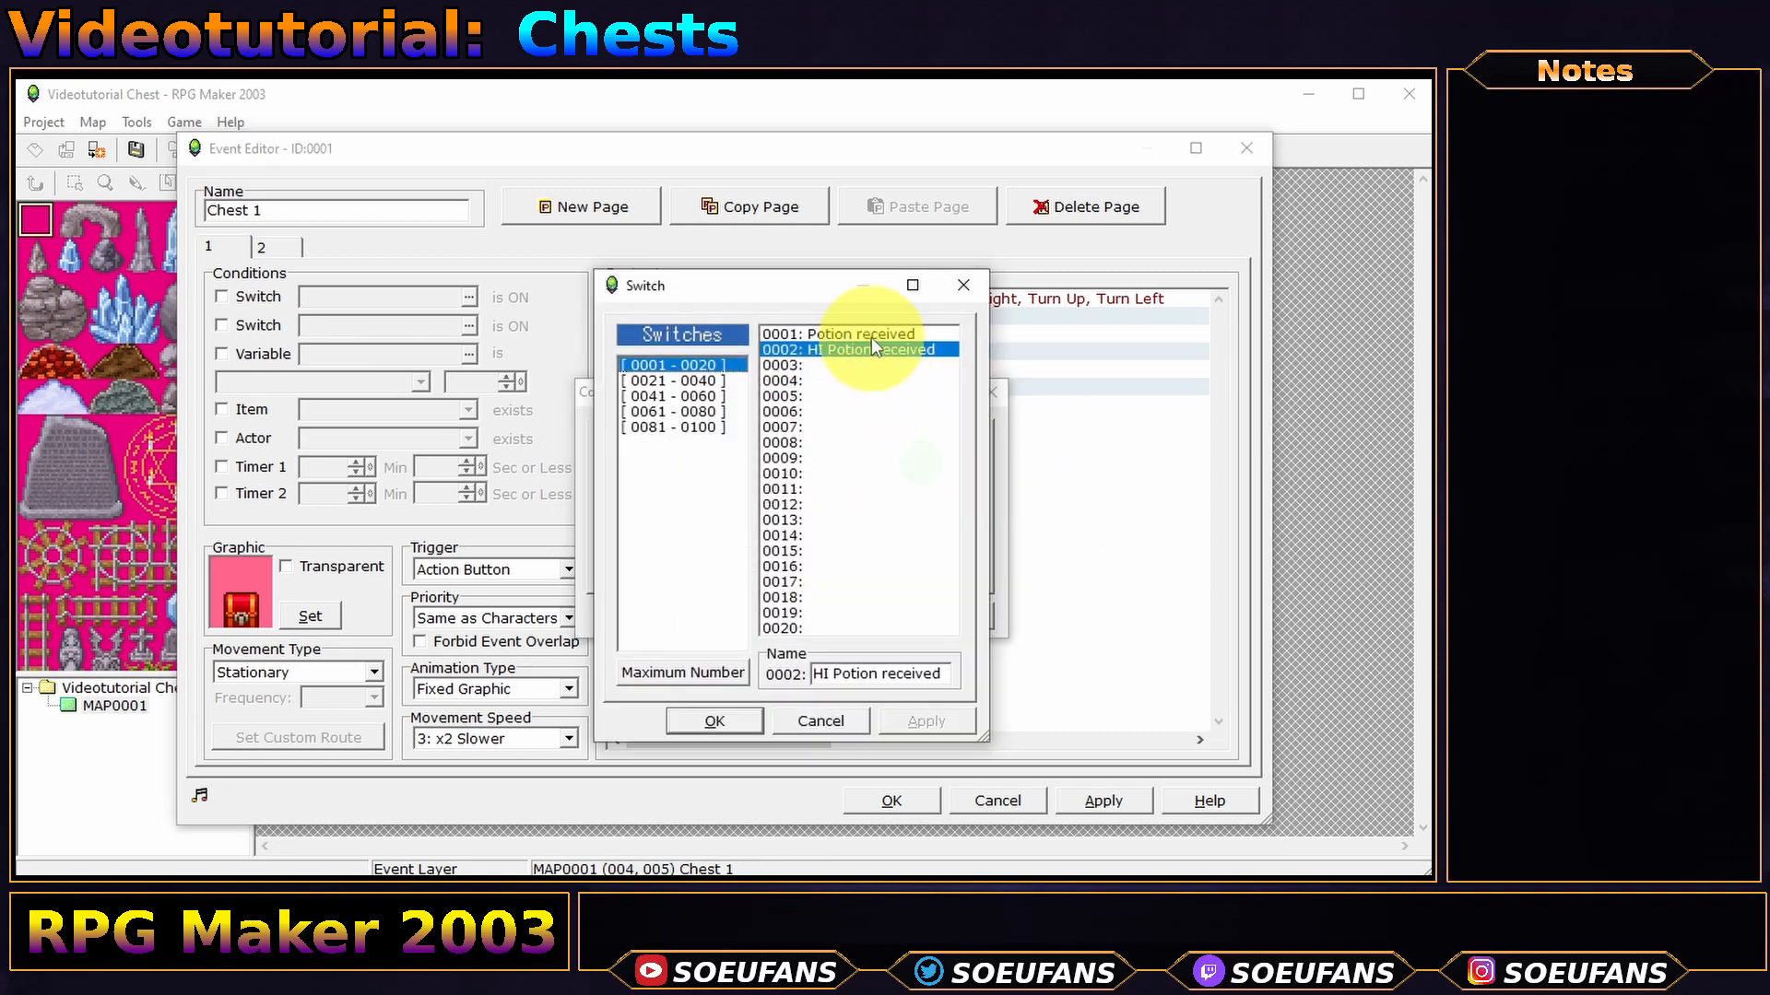
click(871, 333)
double_click(848, 673)
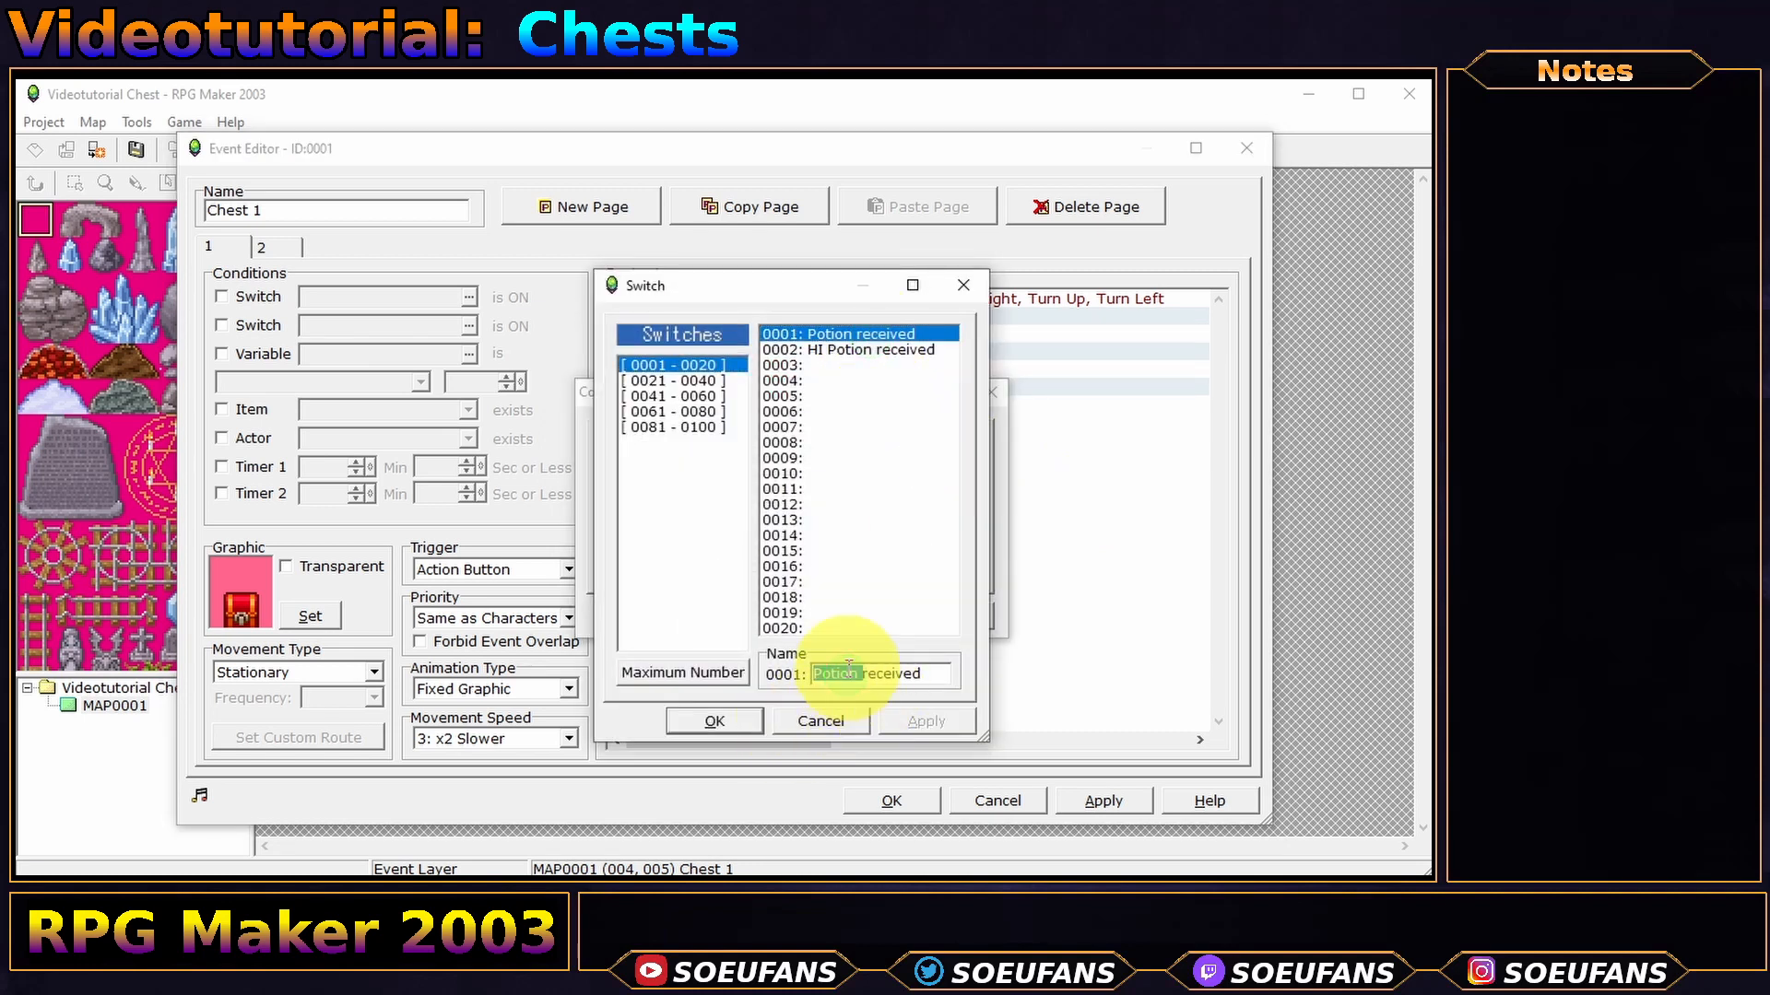
text(key)
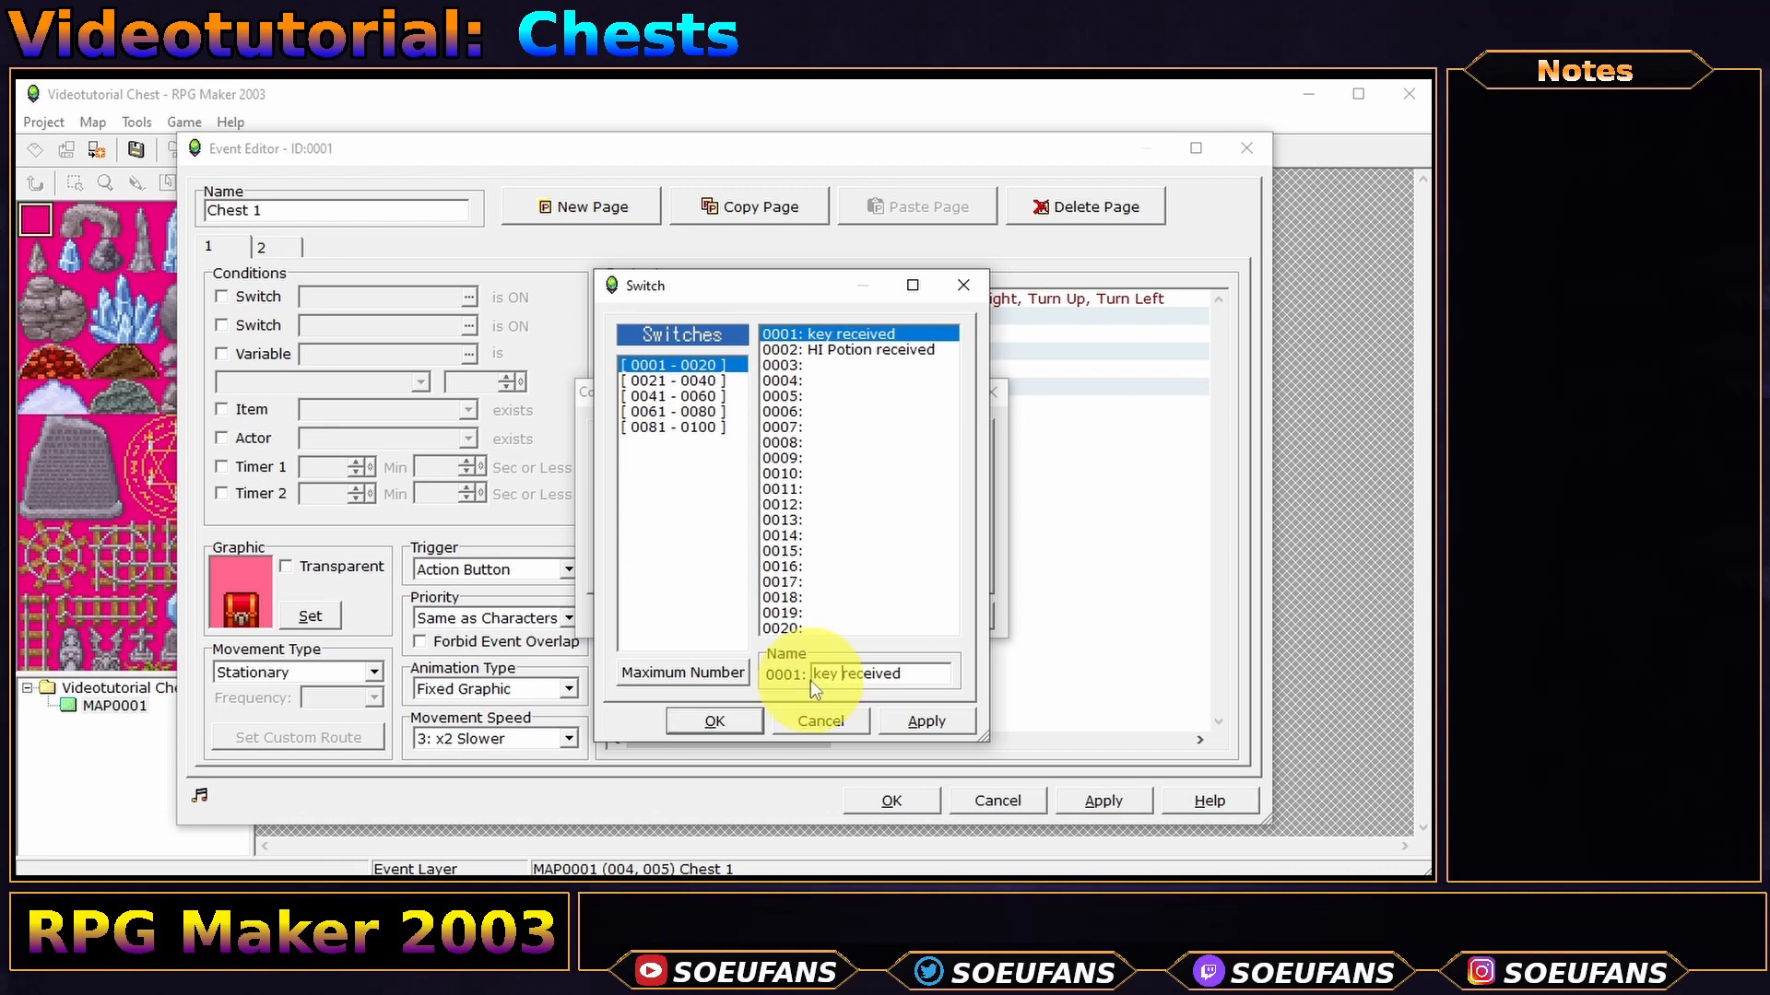
click(714, 721)
click(760, 619)
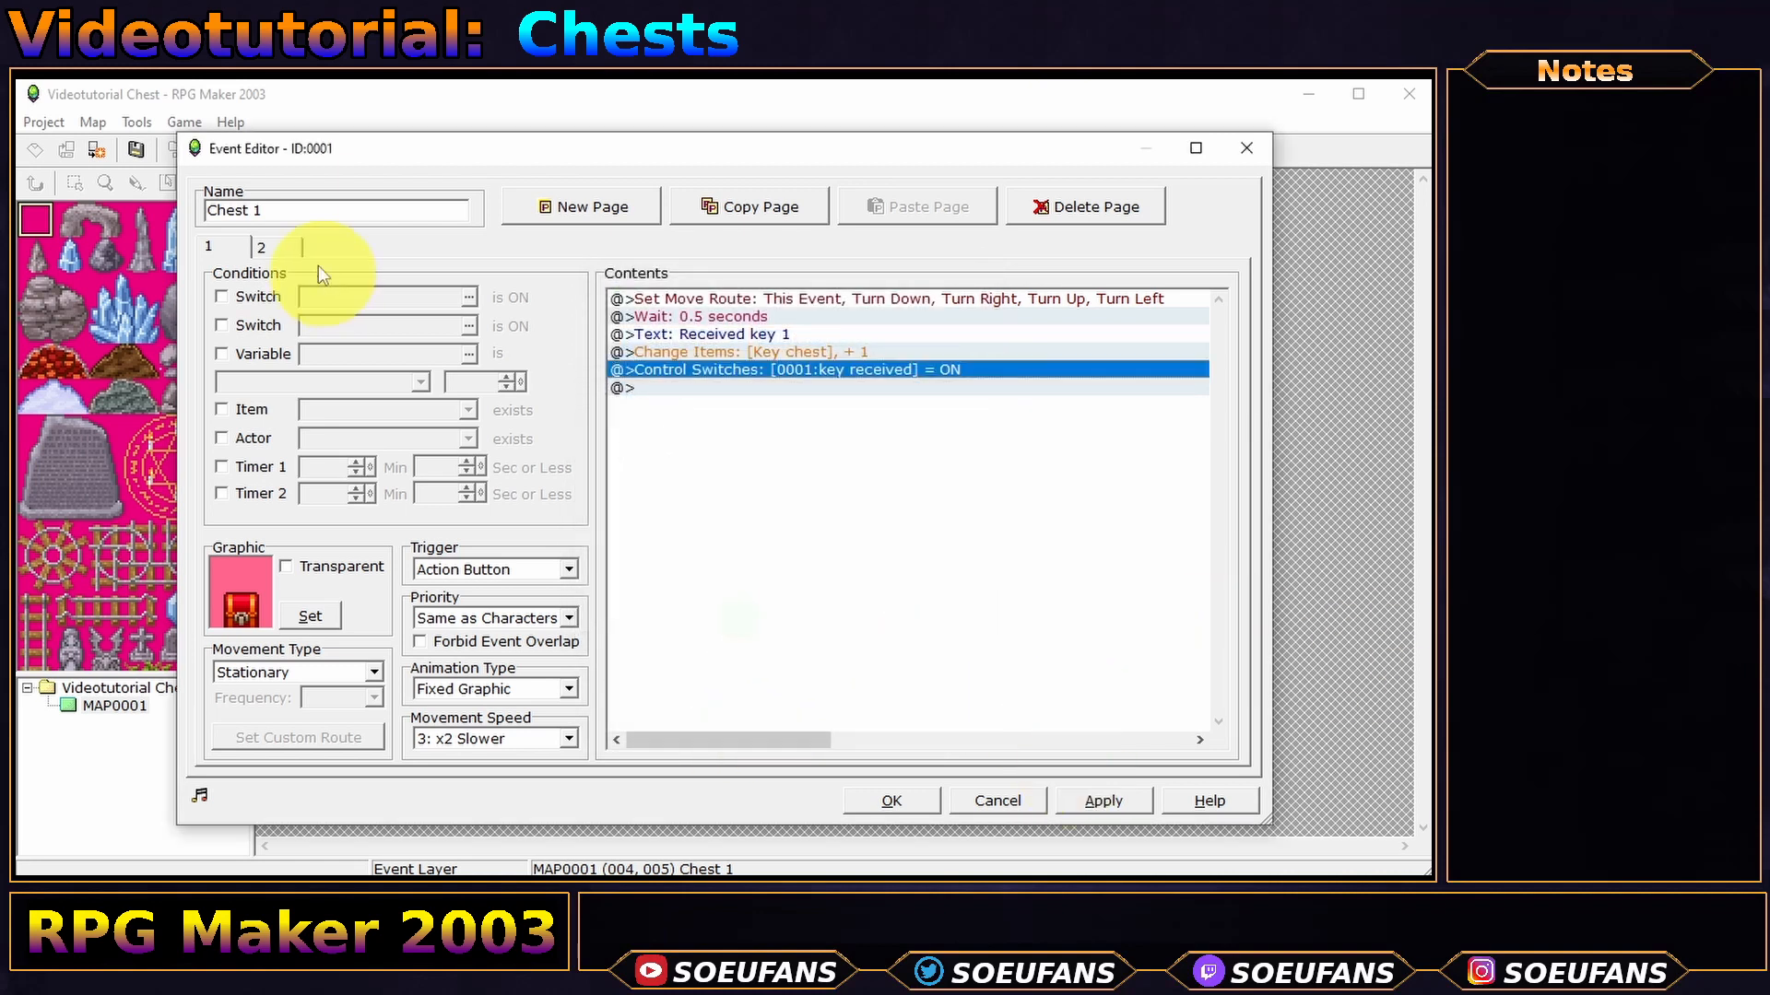
- Check the chest's second page, then save and close Chest 1's event
click(277, 246)
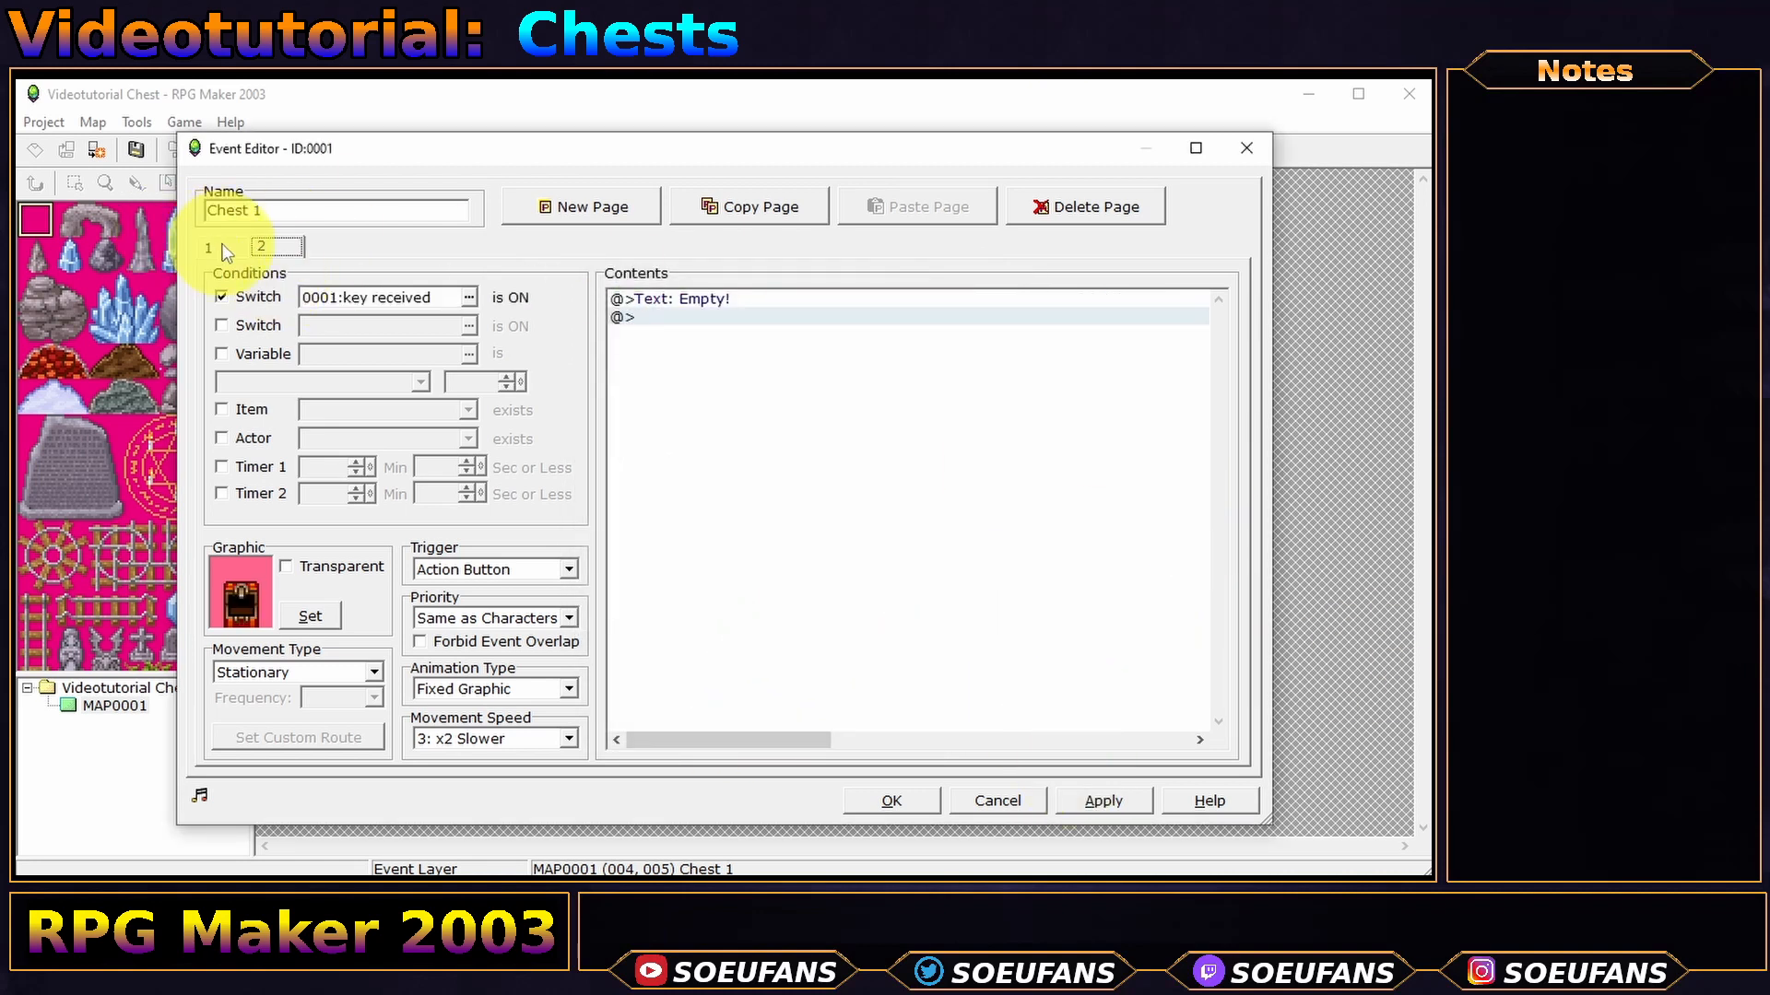
click(222, 245)
click(870, 798)
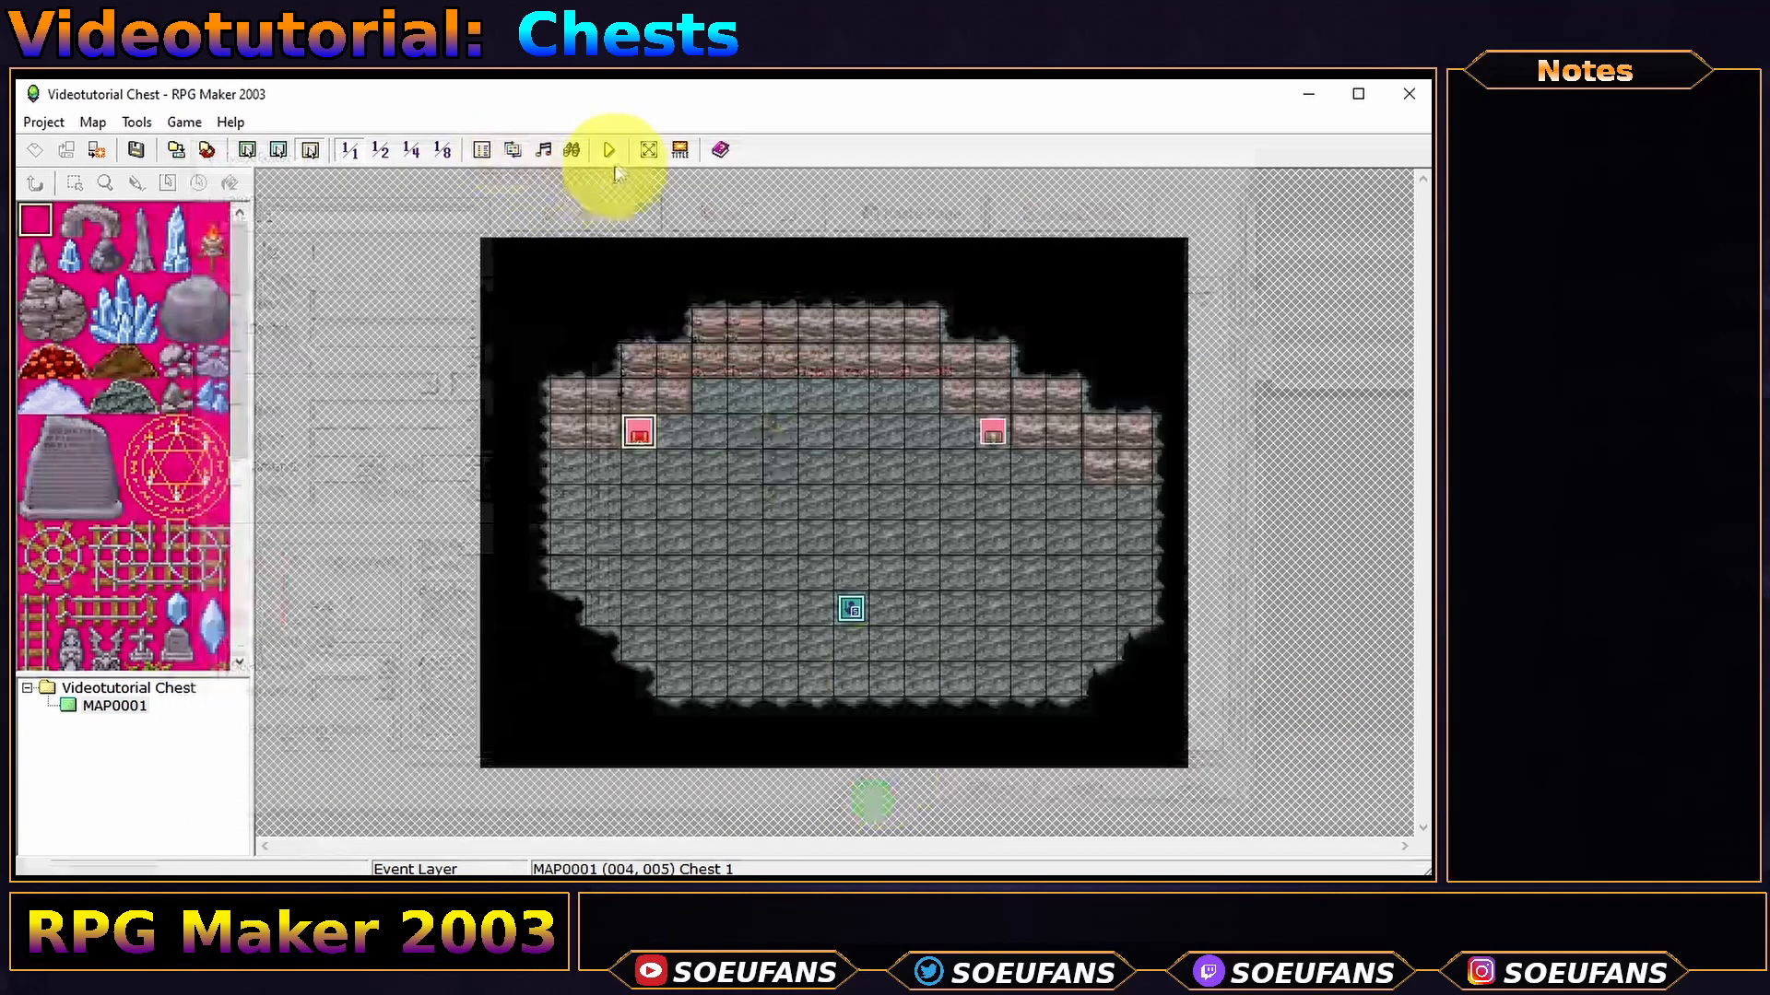
- Save and playtest, starting a new game and confirming the inventory is empty
click(610, 150)
key(Return)
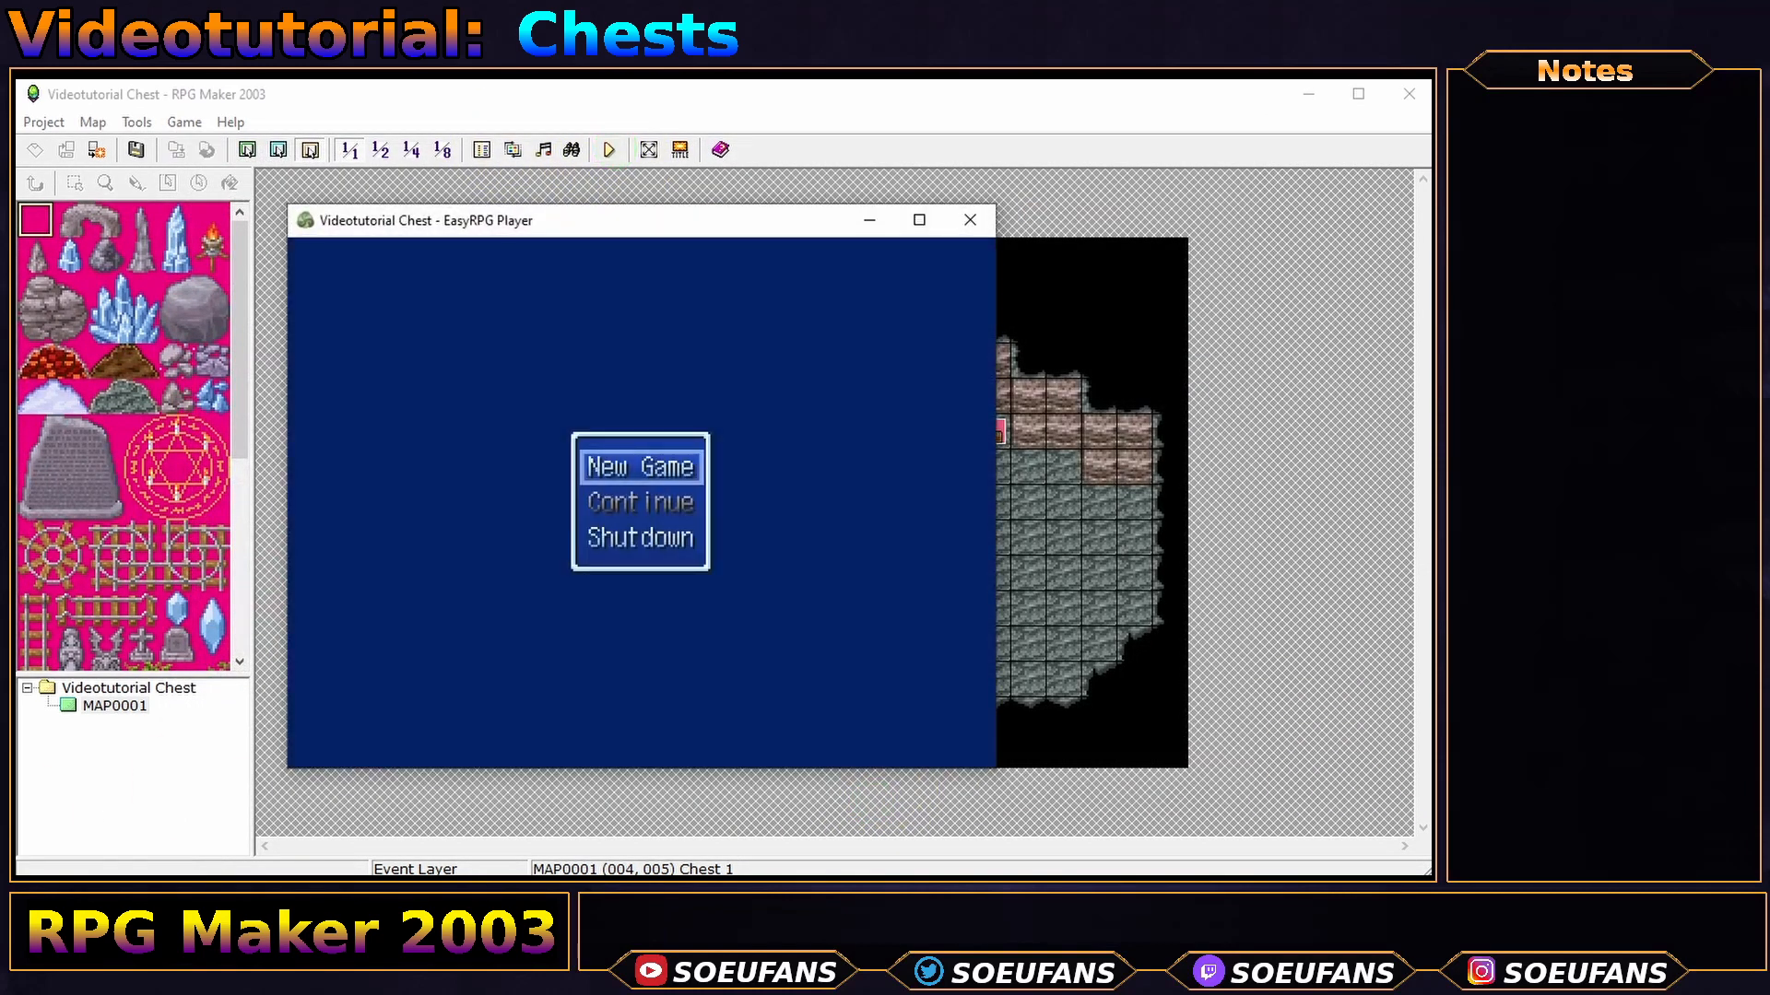
key(Return)
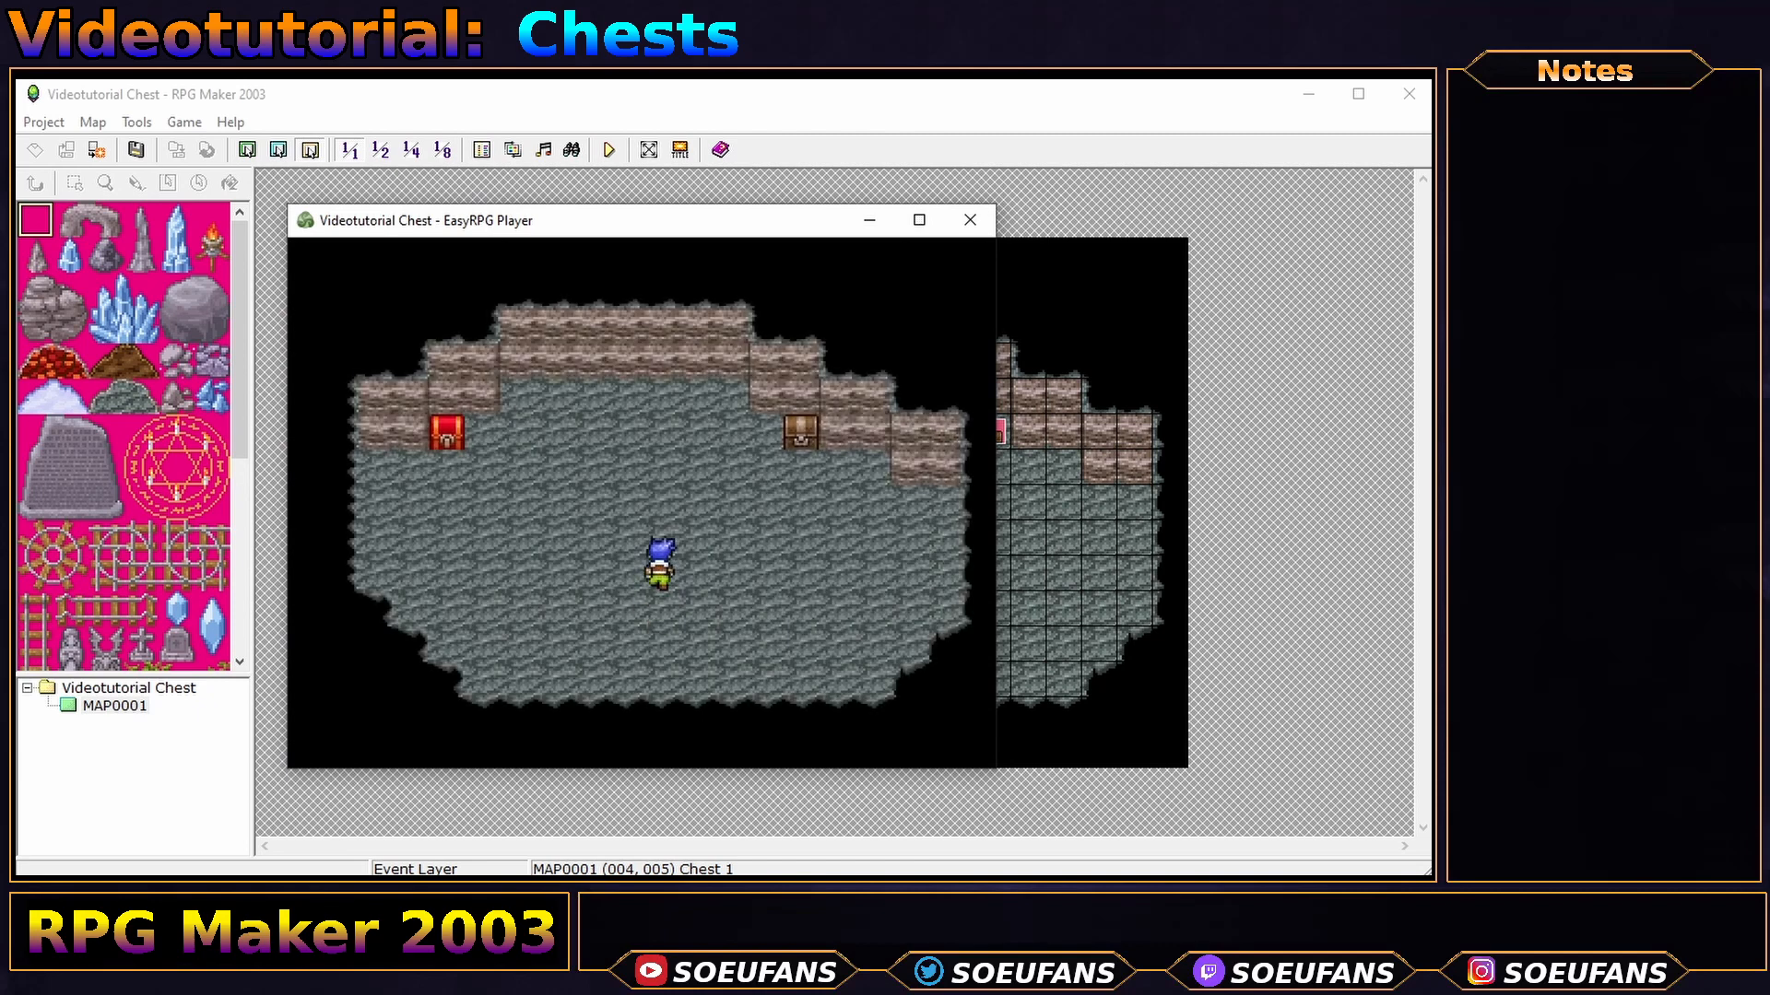
key(Up)
key(Up)
key(Up)
key(Left)
key(Left)
key(Escape)
key(Return)
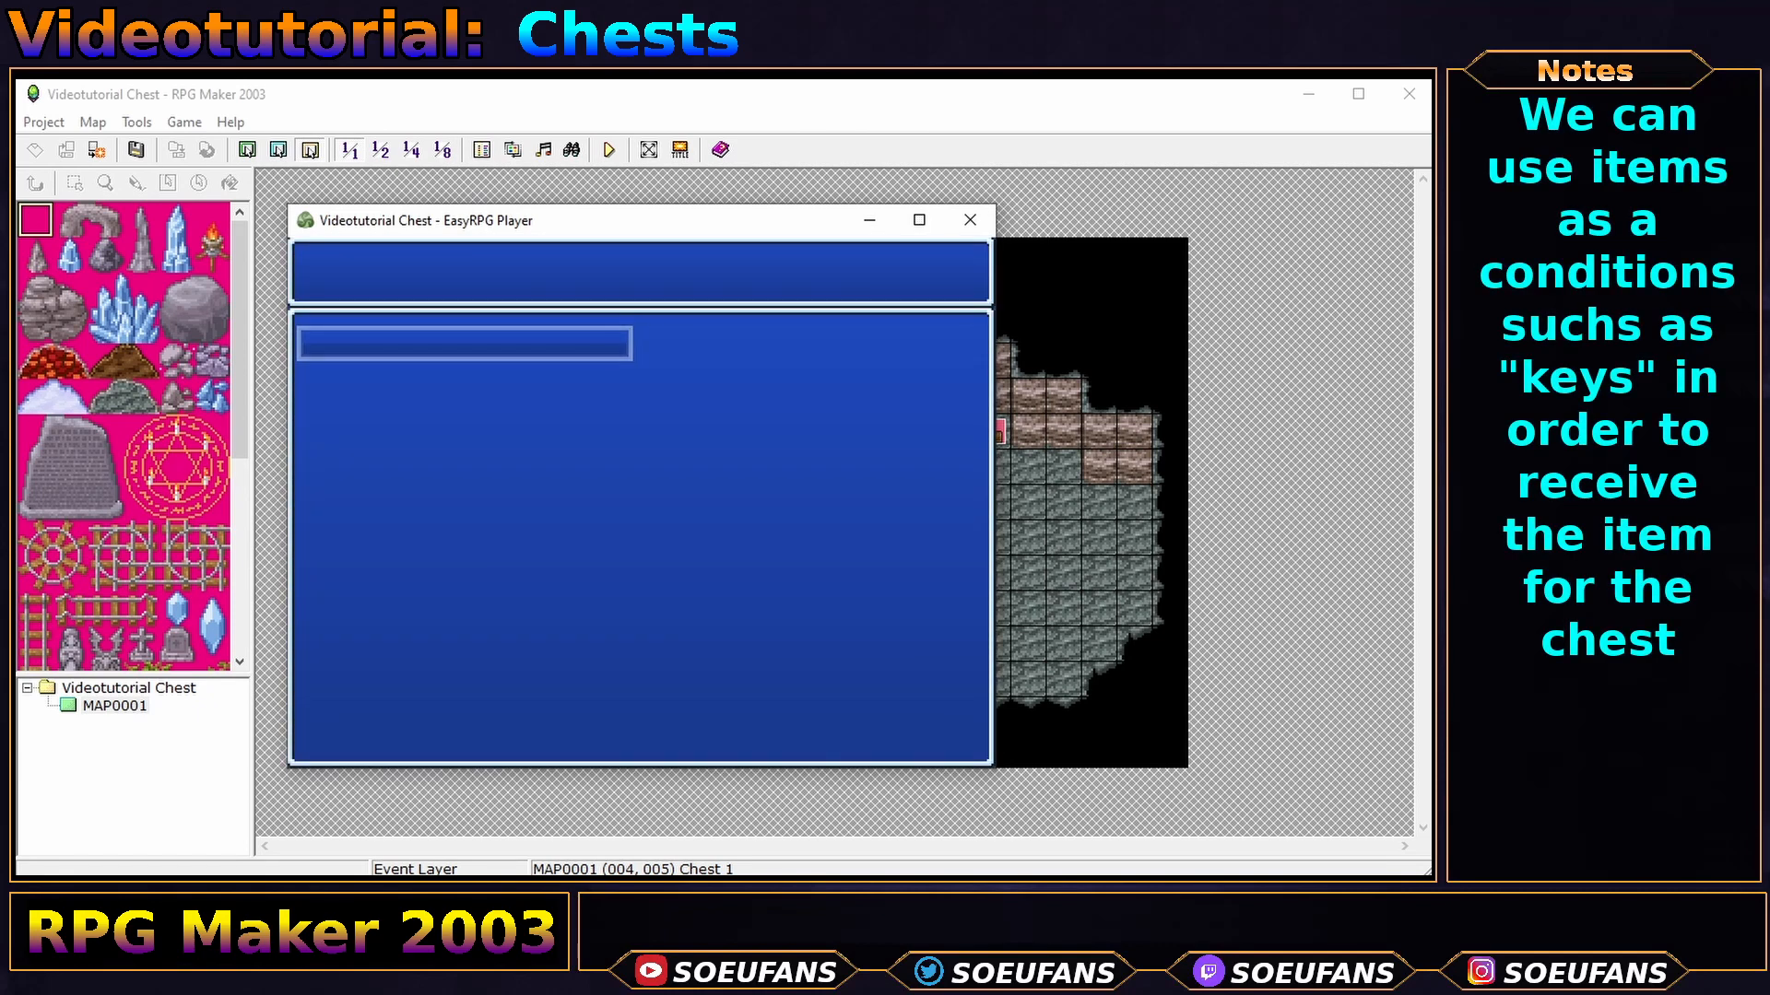
key(Escape)
key(Escape)
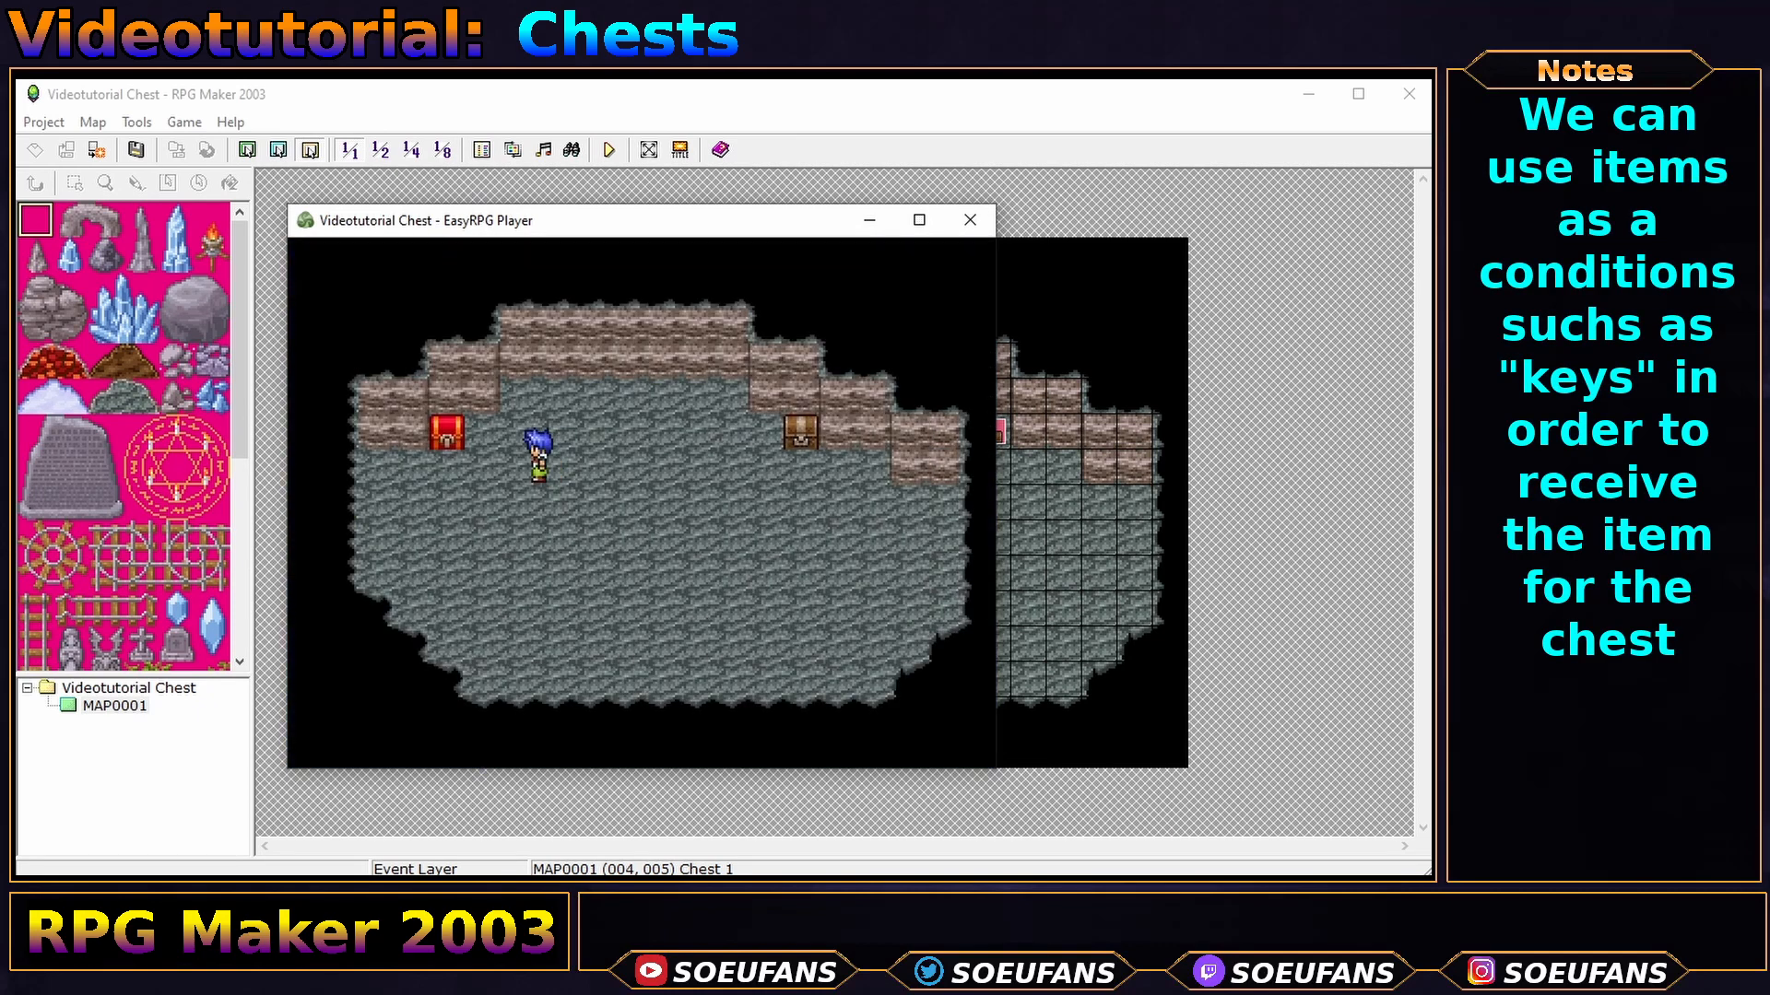
- Open the red chest, verify Key chest : 1 in Items, and exit the playtest
key(Left)
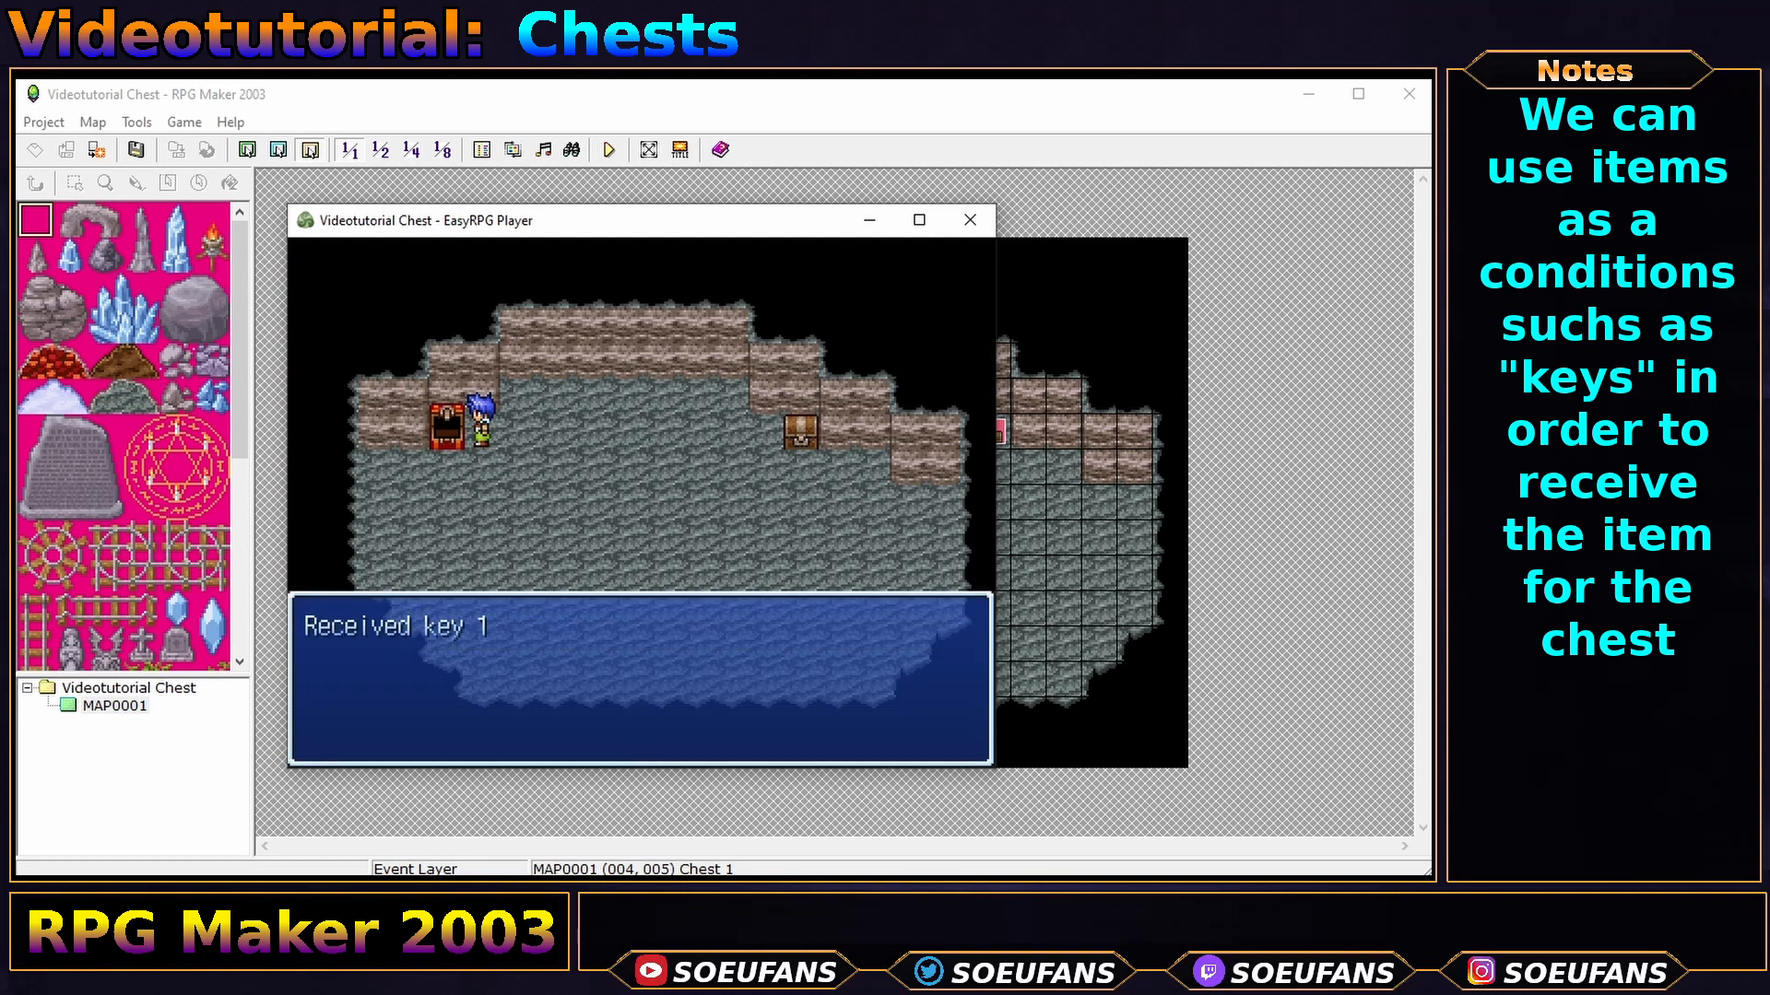
key(Return)
key(Escape)
key(Return)
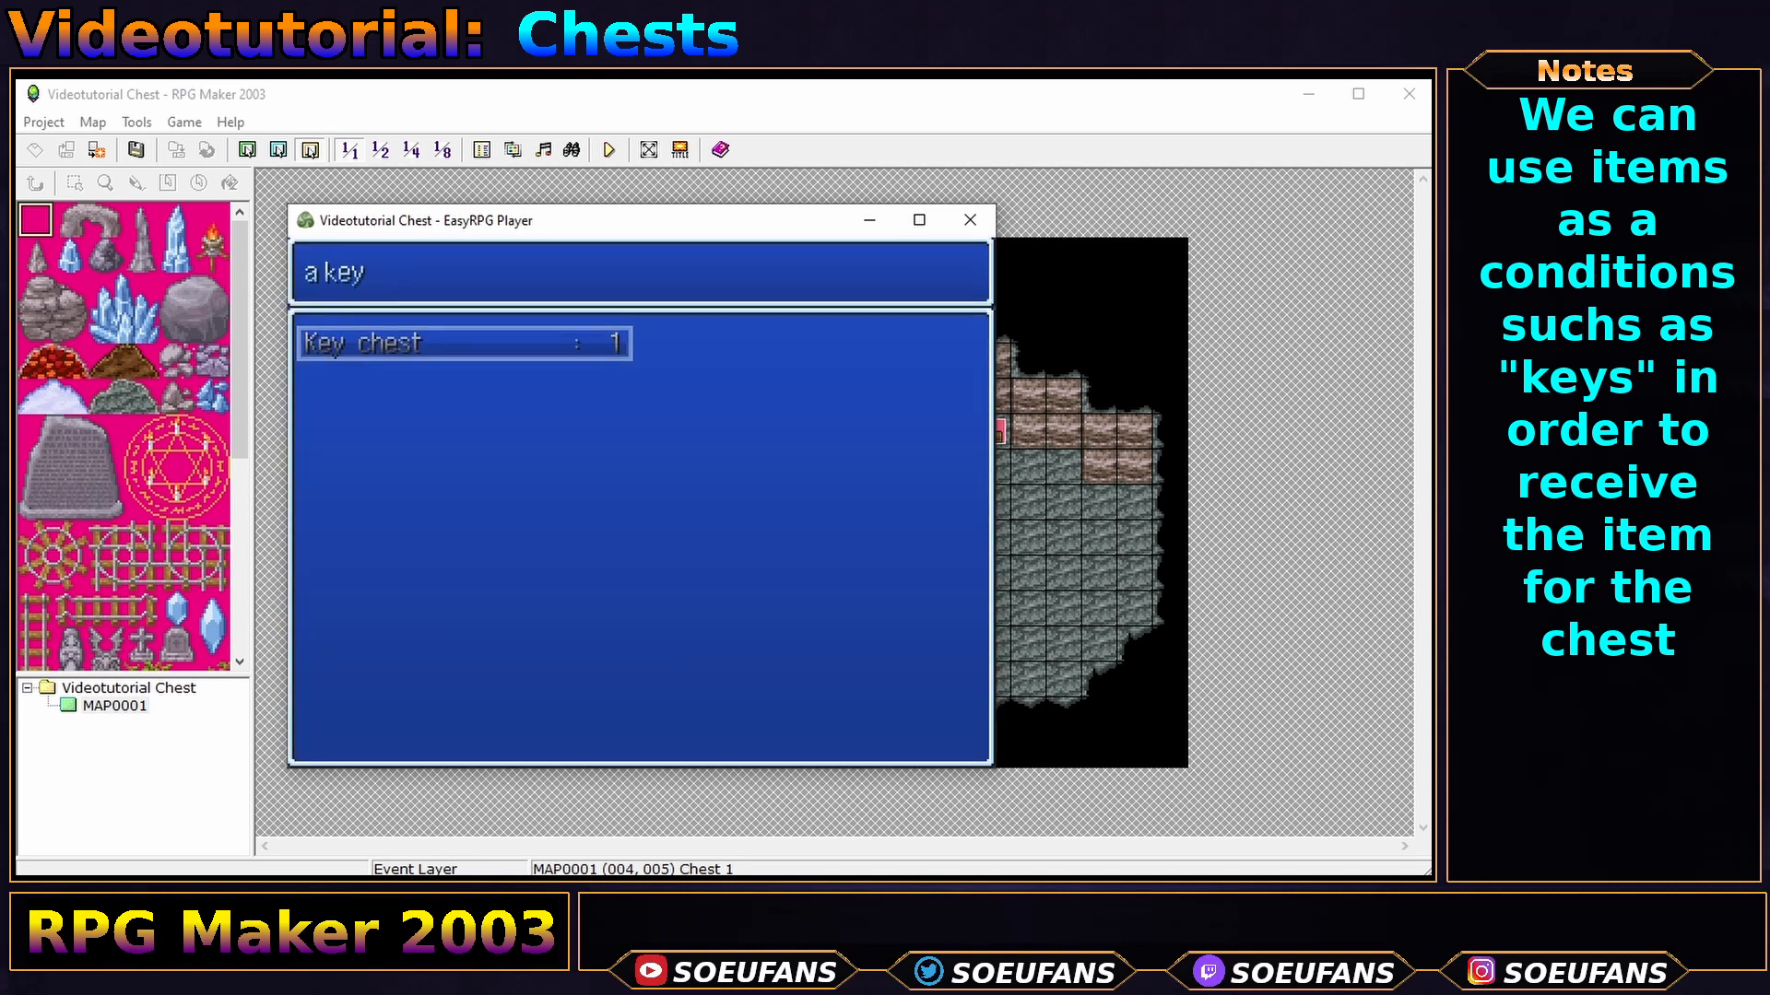
key(Escape)
key(Escape)
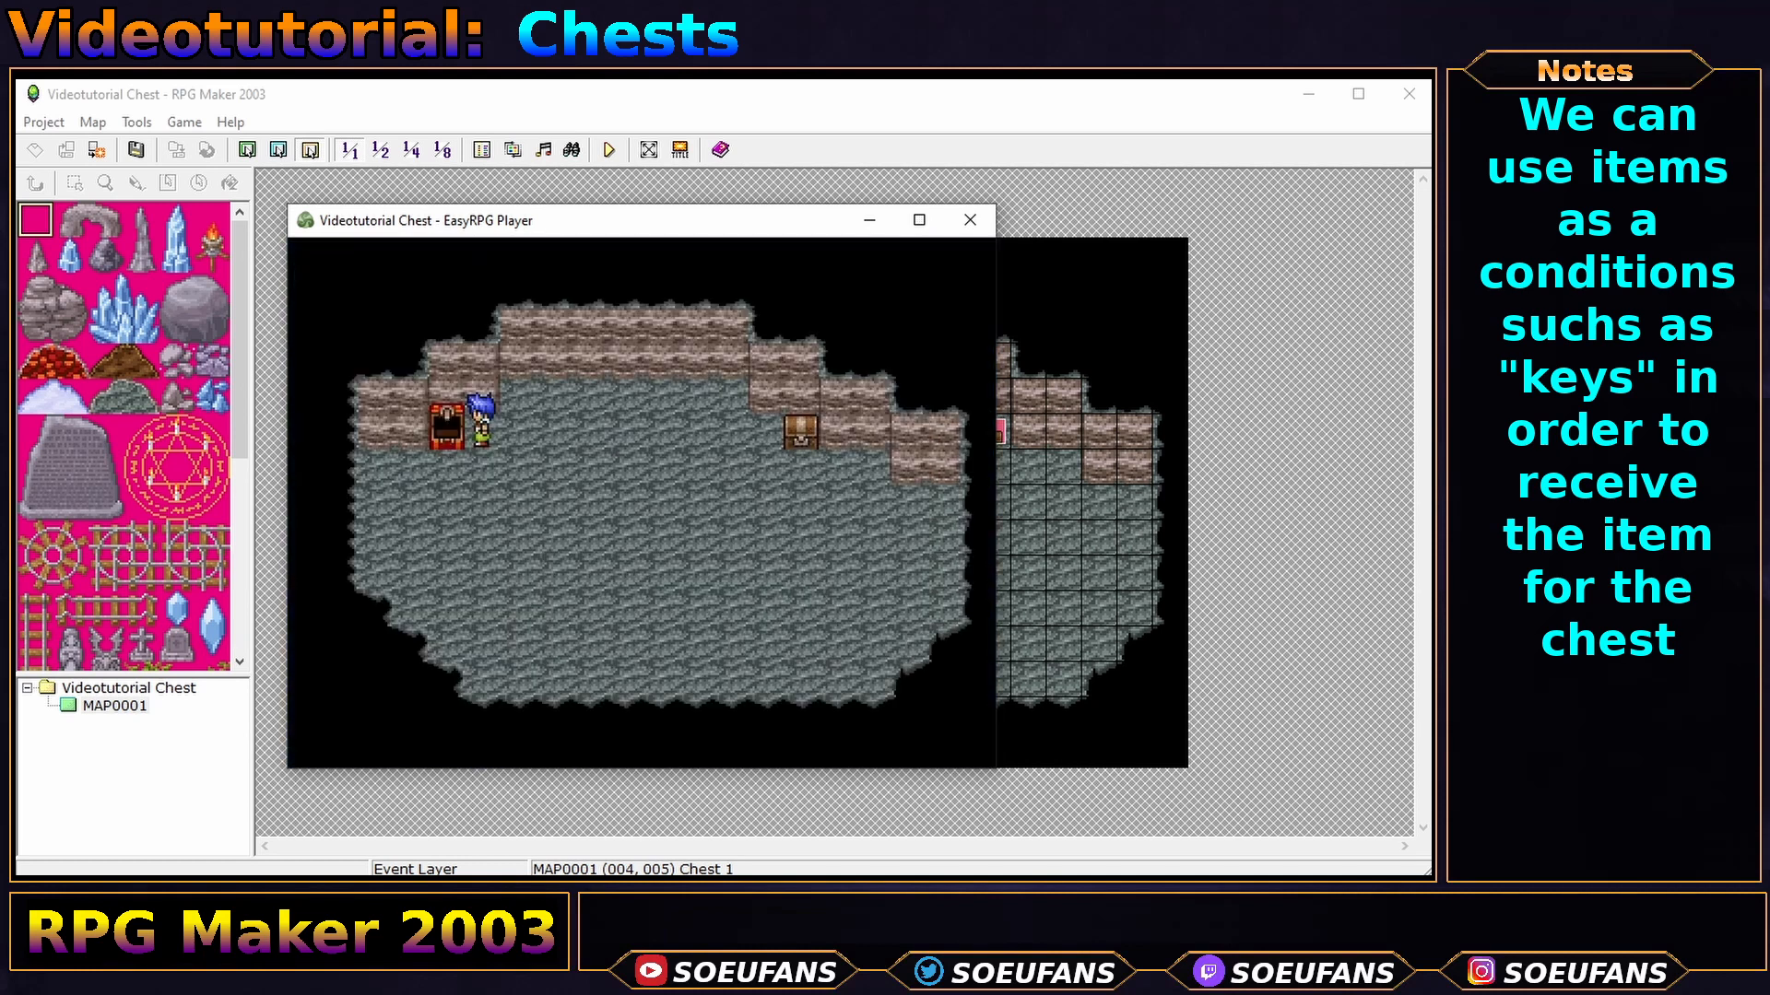
key(alt+F4)
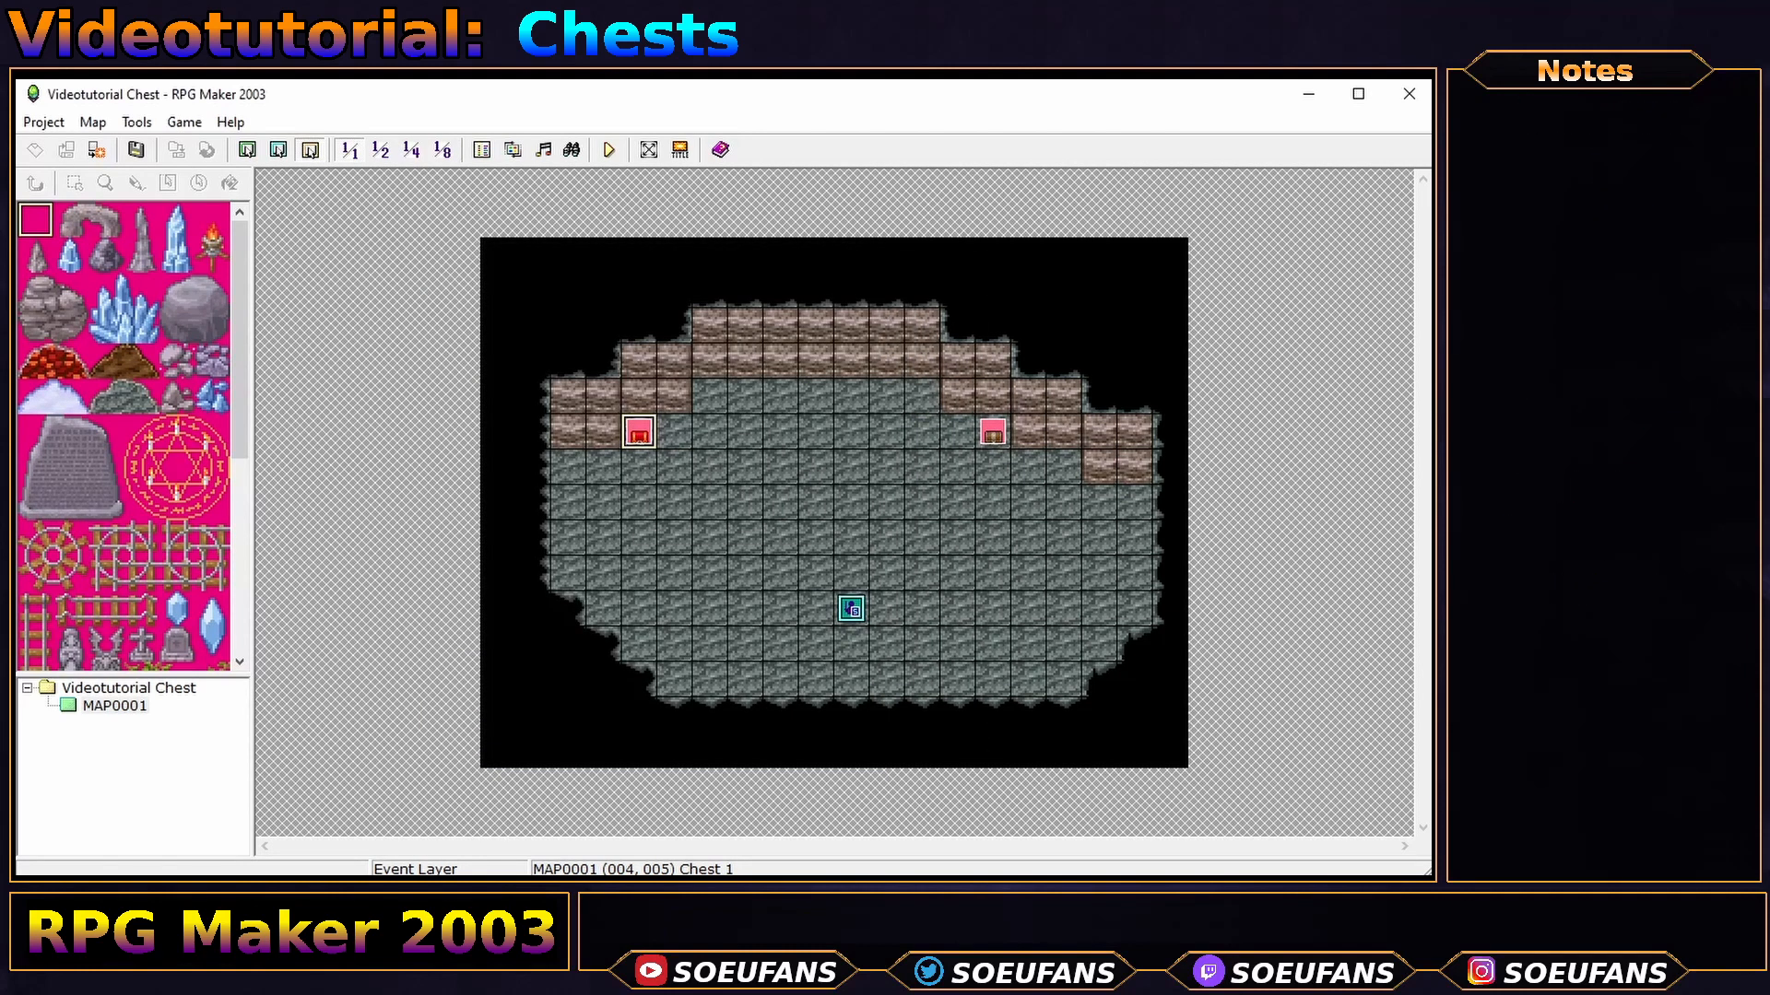
- Copy Chest 2 to the tile at (009,004) and delete its password Input Number command
click(993, 434)
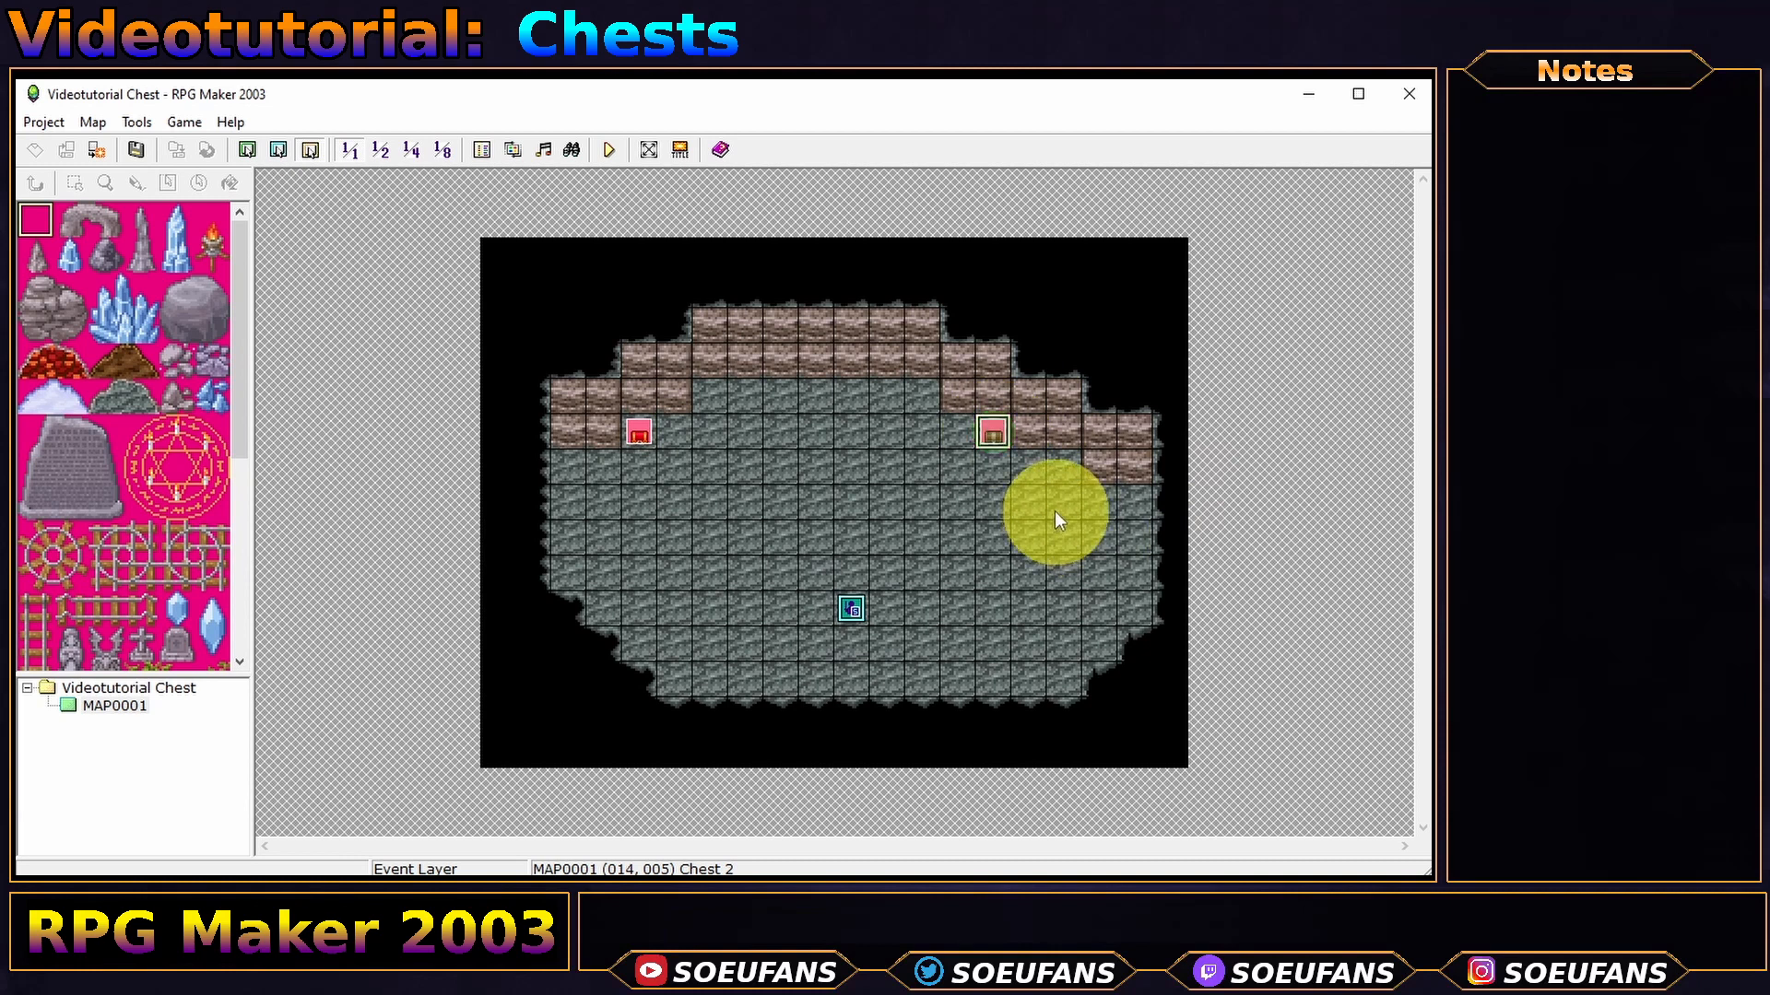
right_click(996, 433)
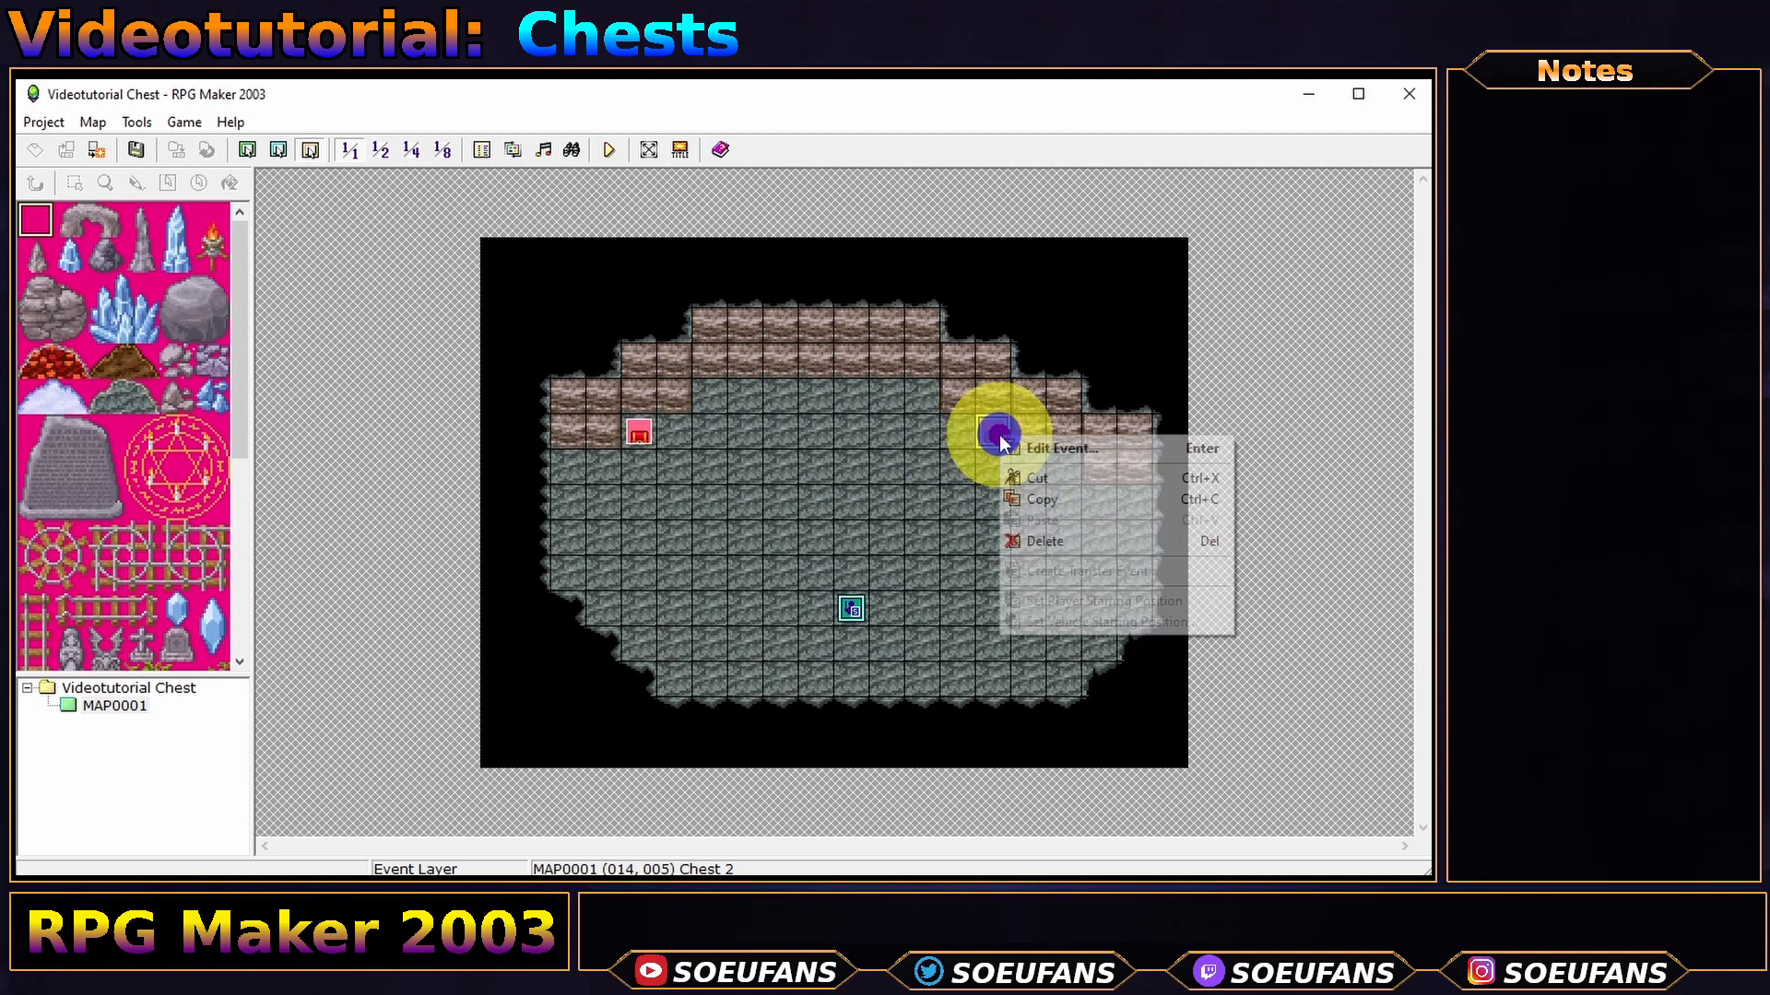
click(1086, 505)
click(821, 402)
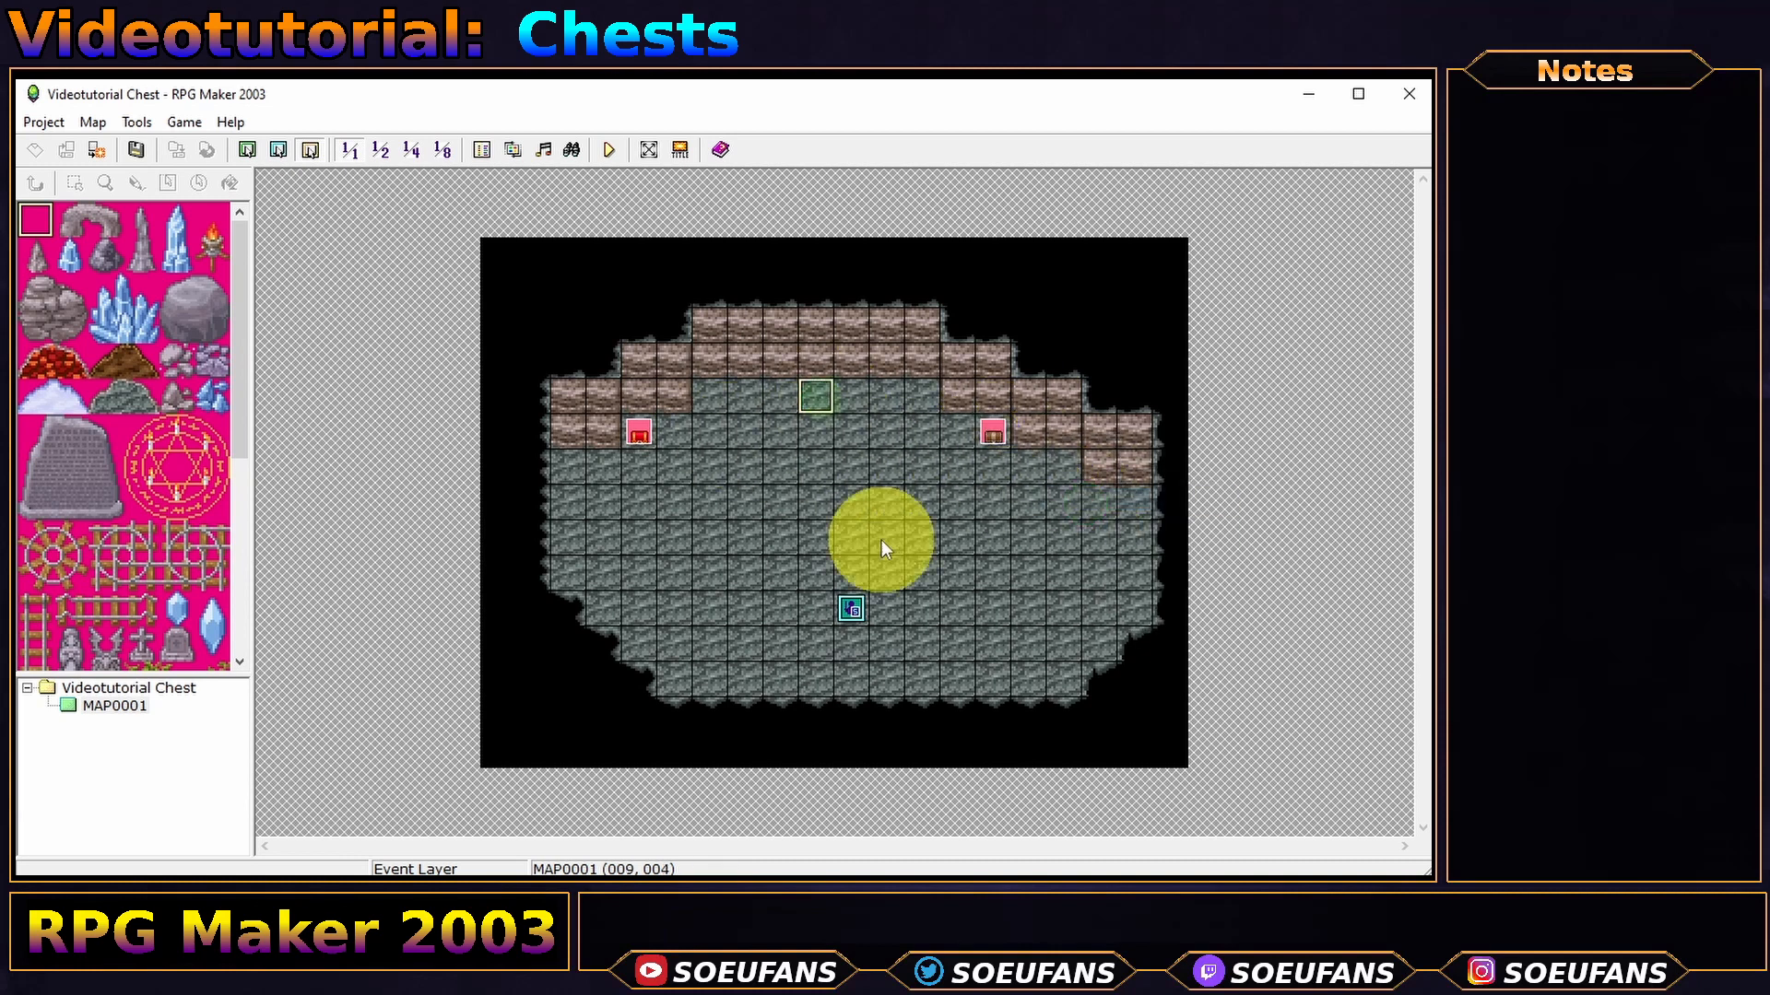
double_click(813, 400)
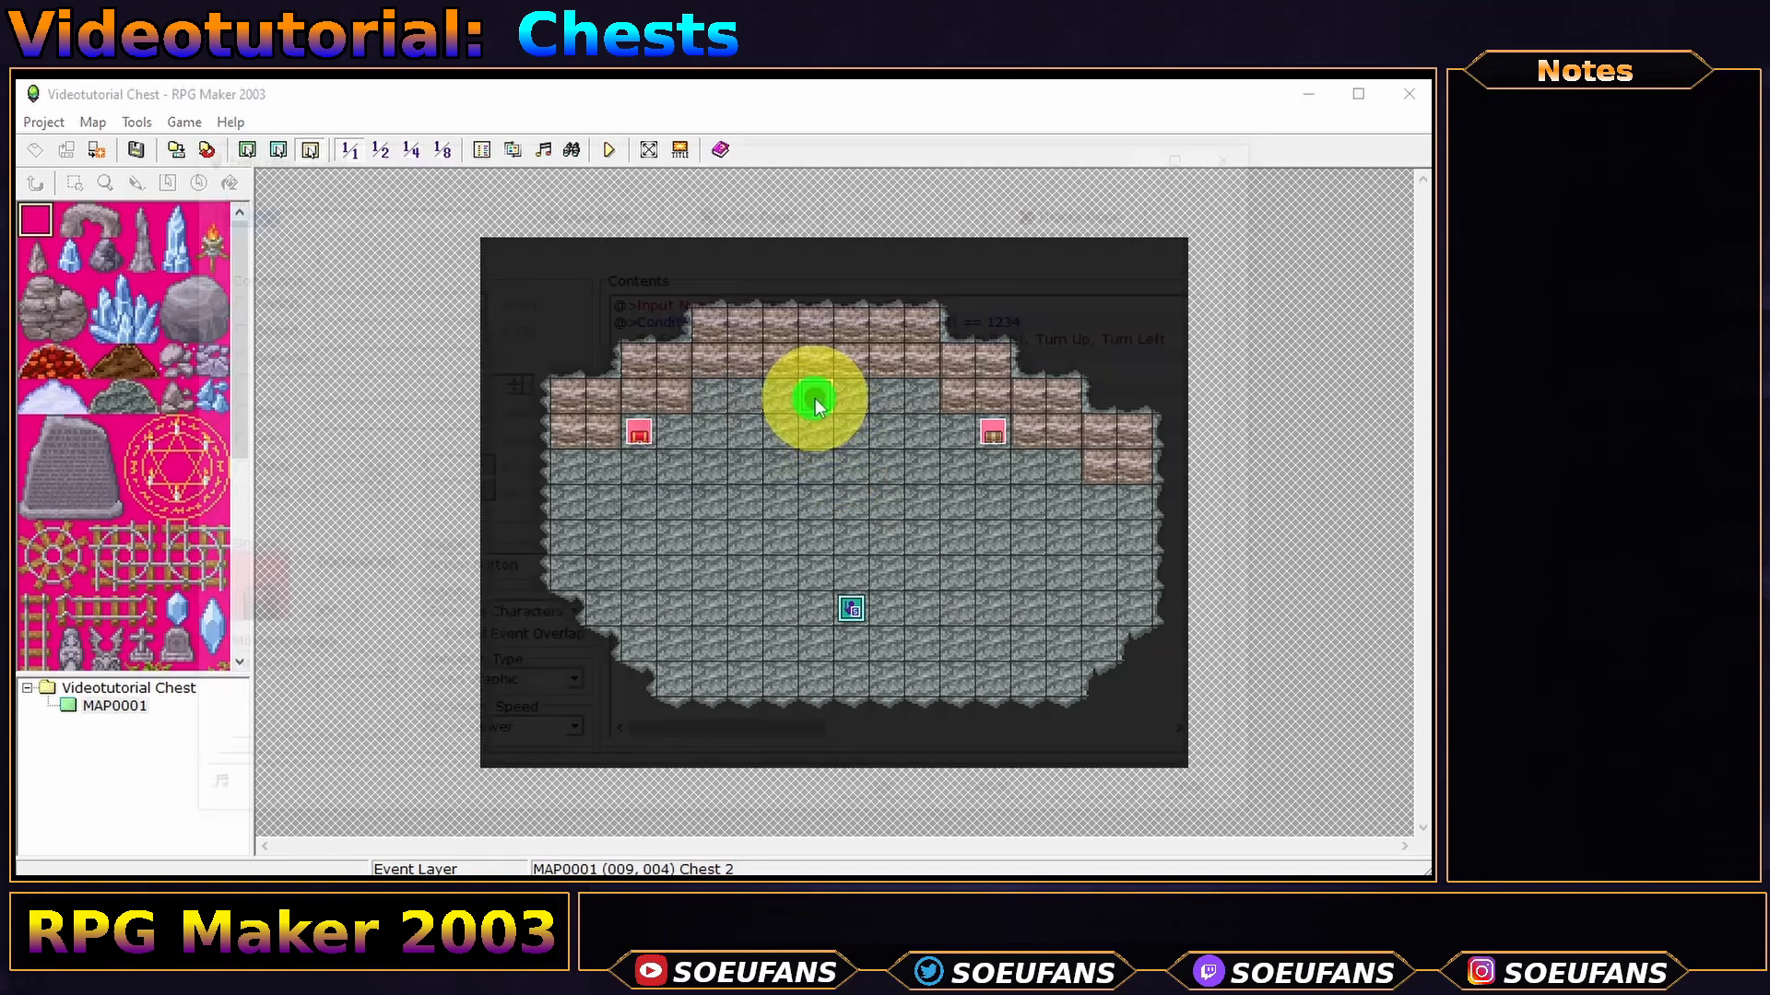
click(830, 298)
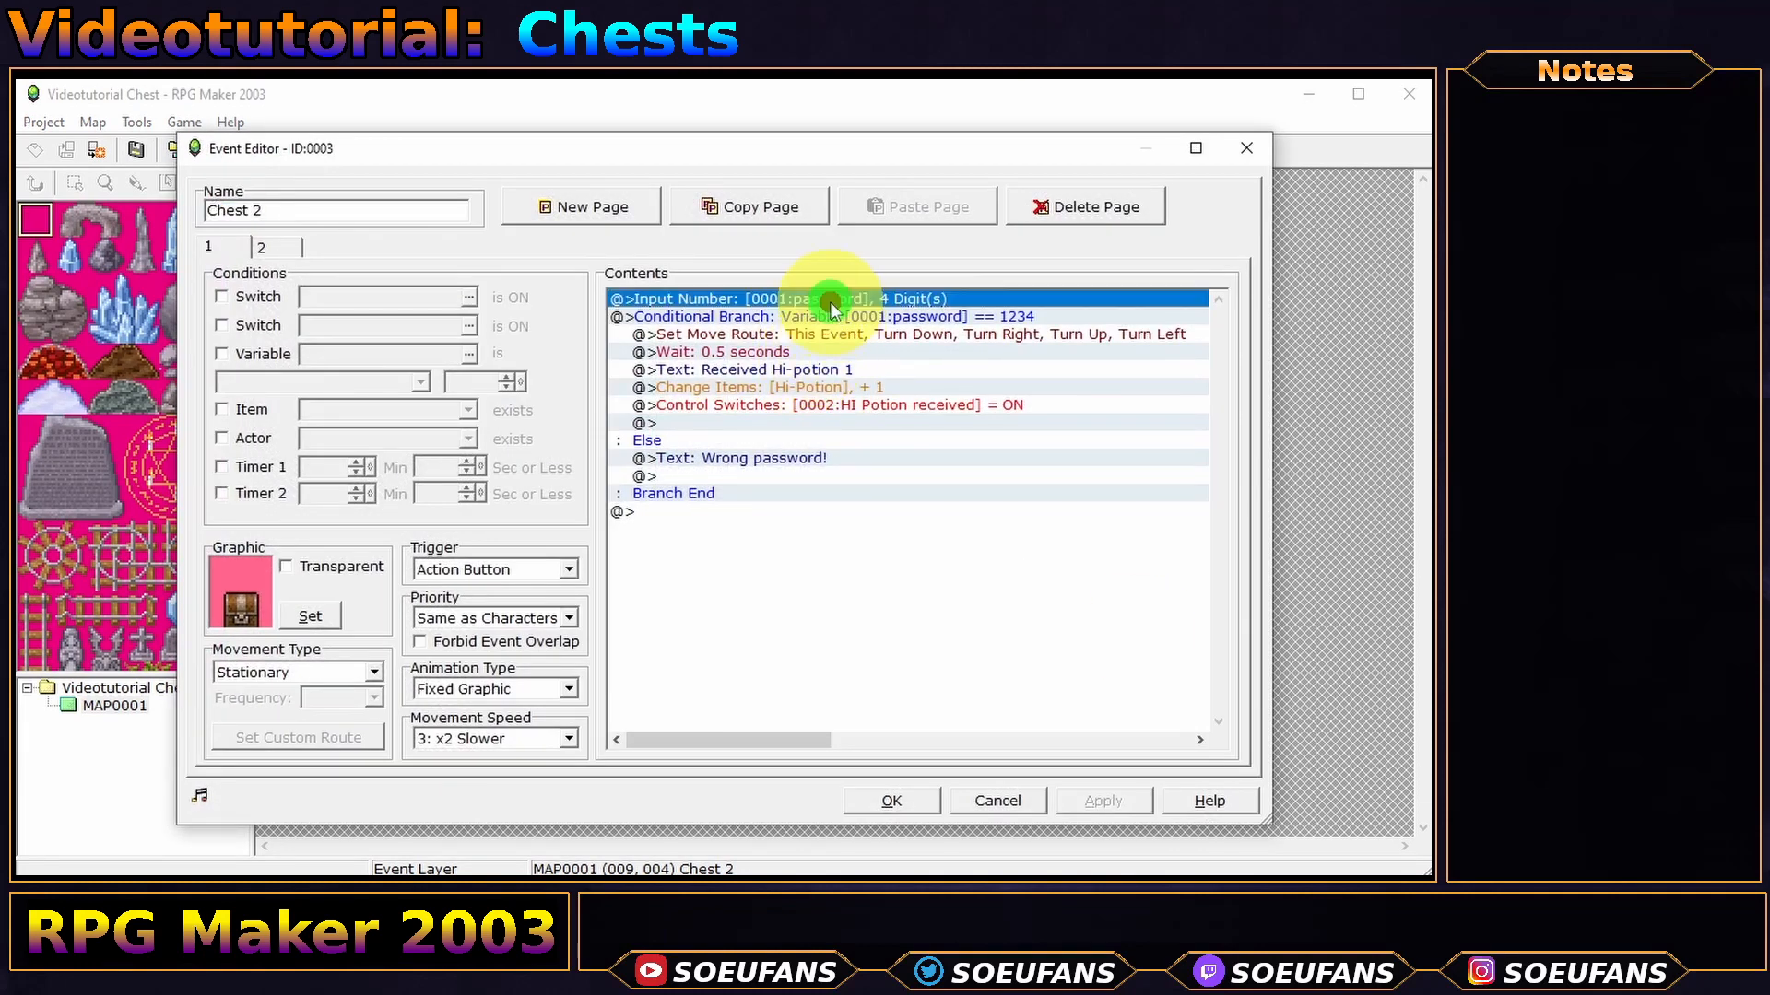
key(Delete)
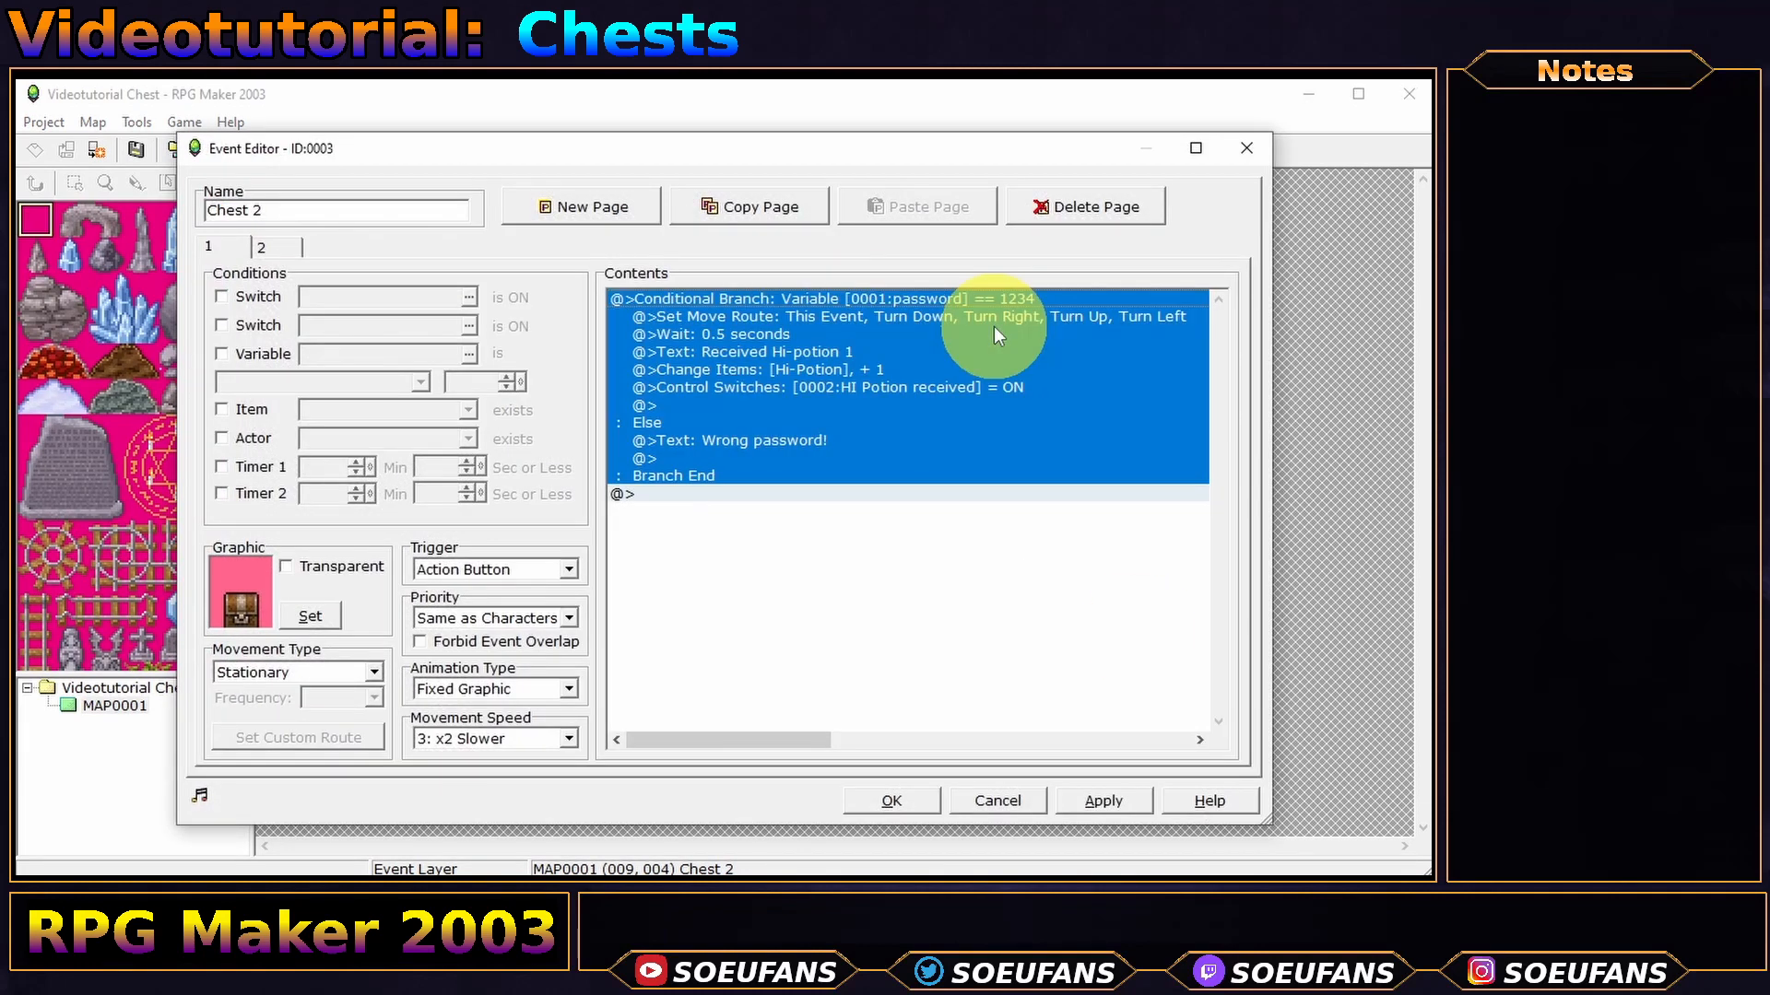
- Change the conditional branch to require Key chest in inventory and apply
double_click(804, 417)
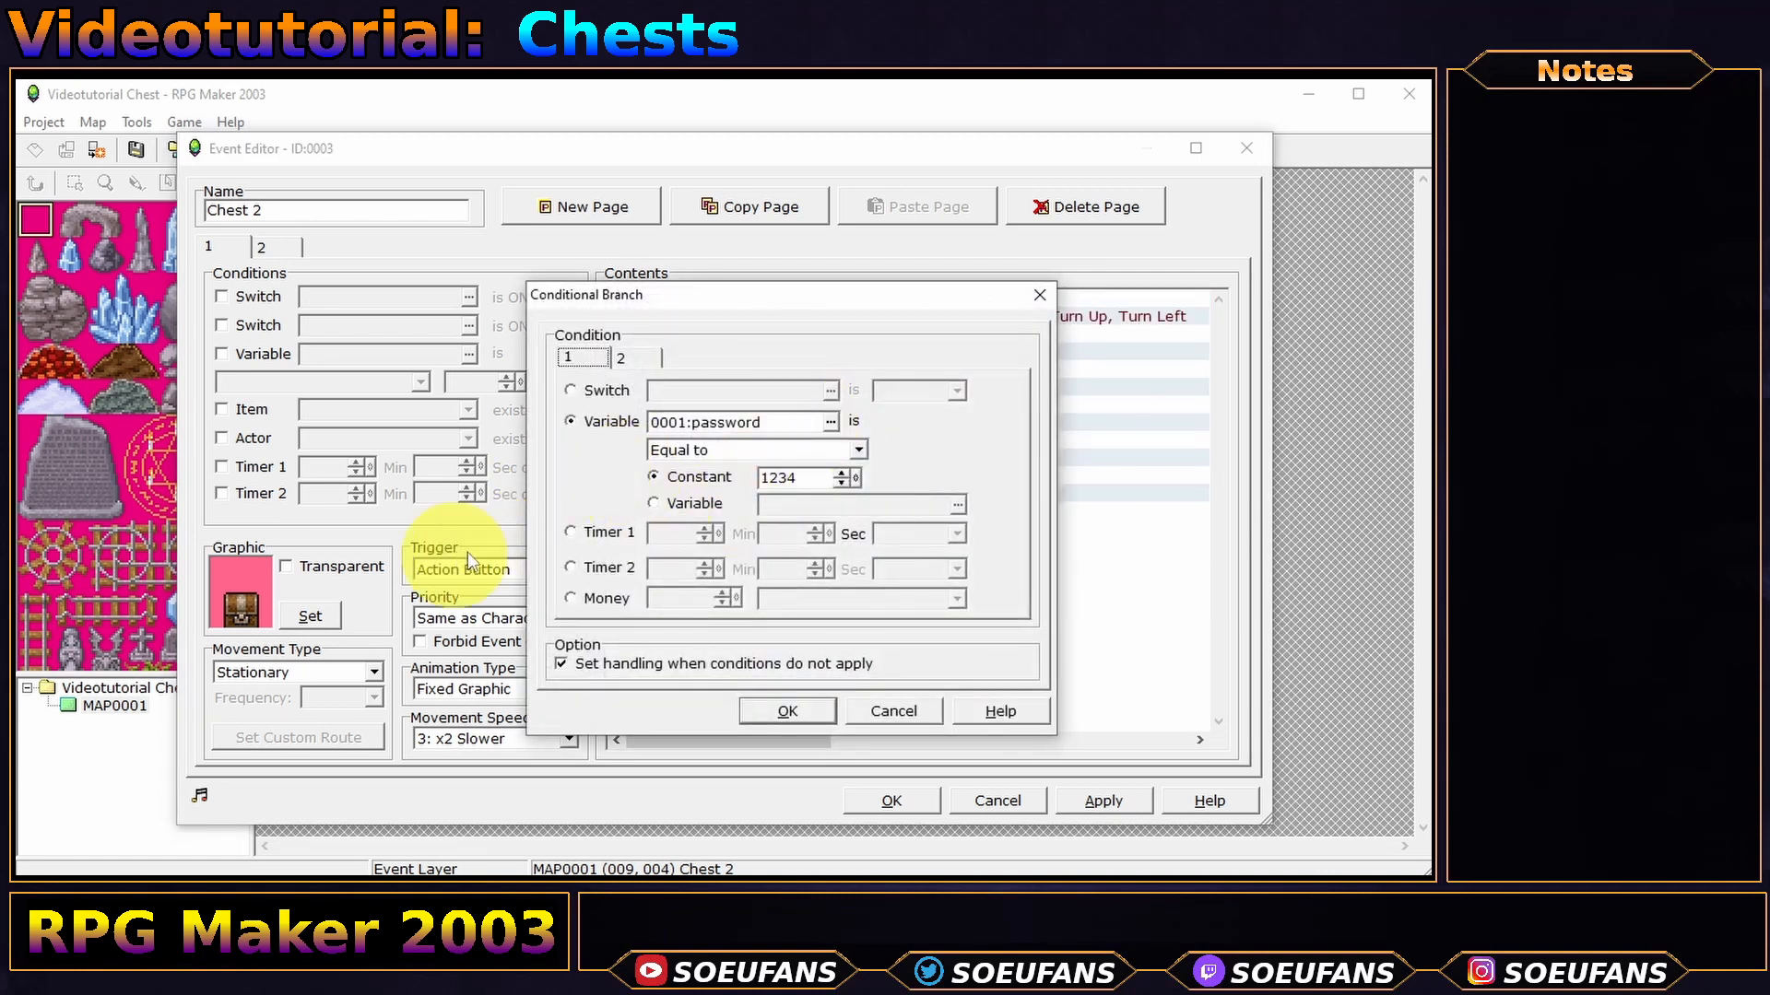
click(622, 358)
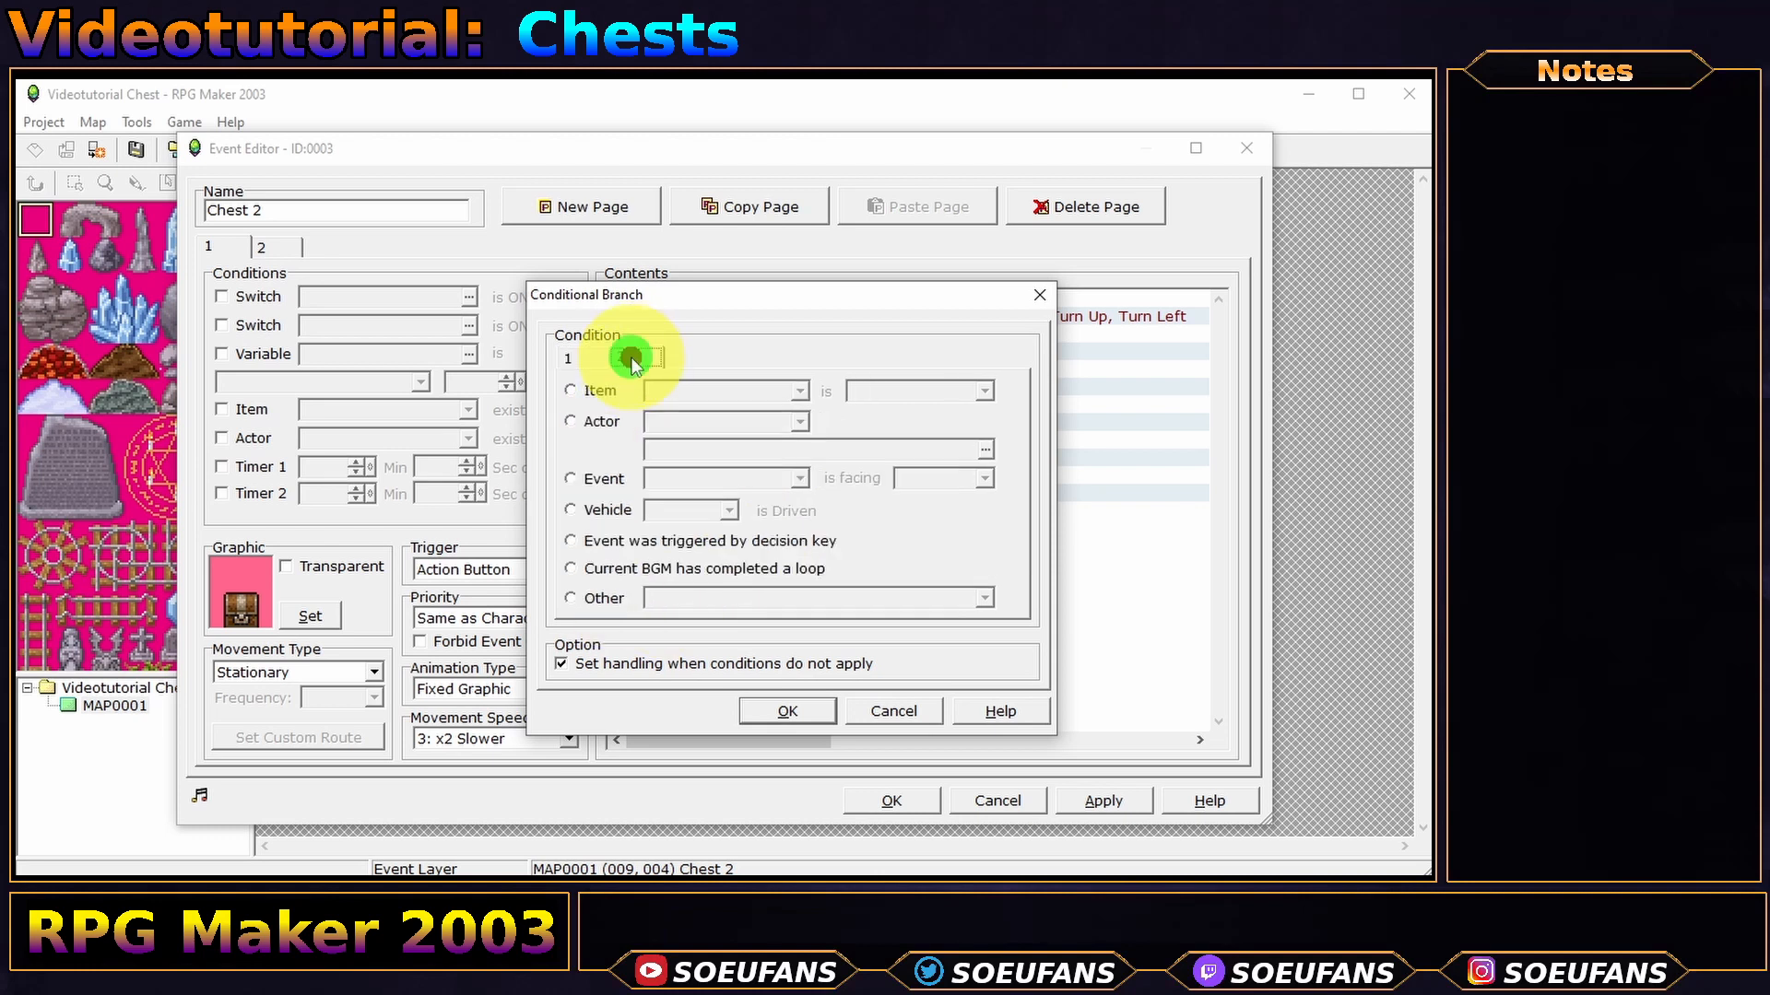
click(597, 394)
click(742, 391)
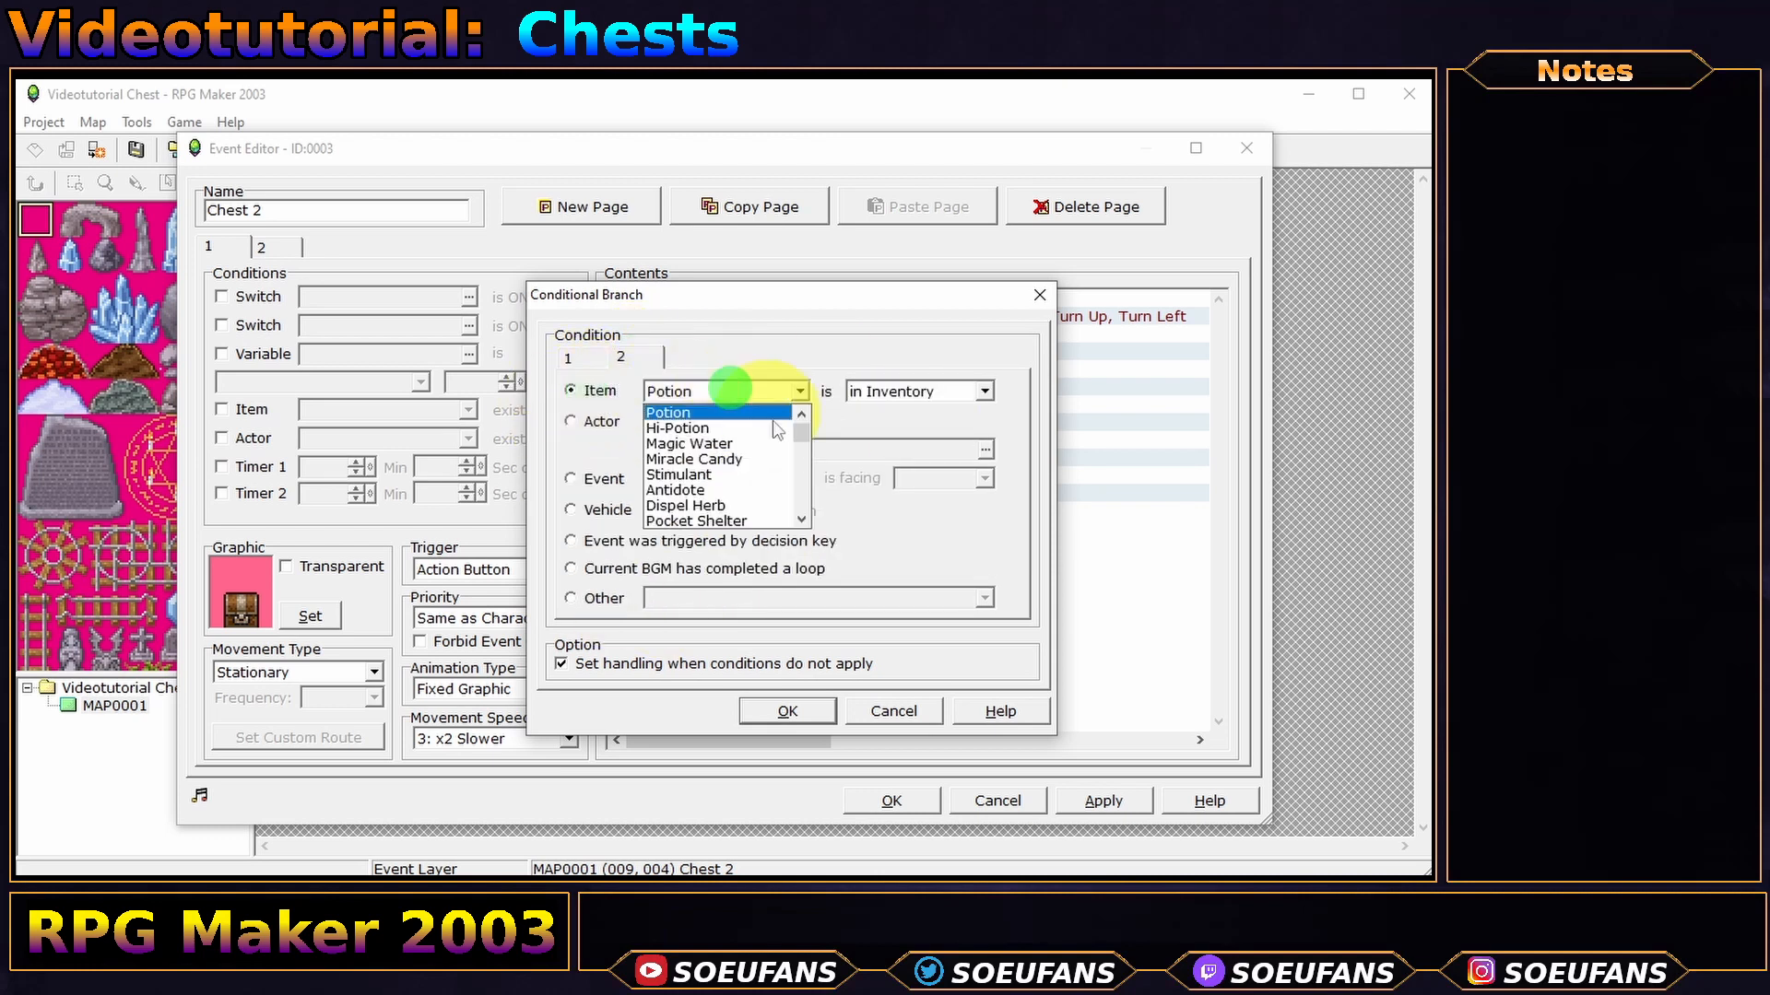
drag(803, 441, 800, 499)
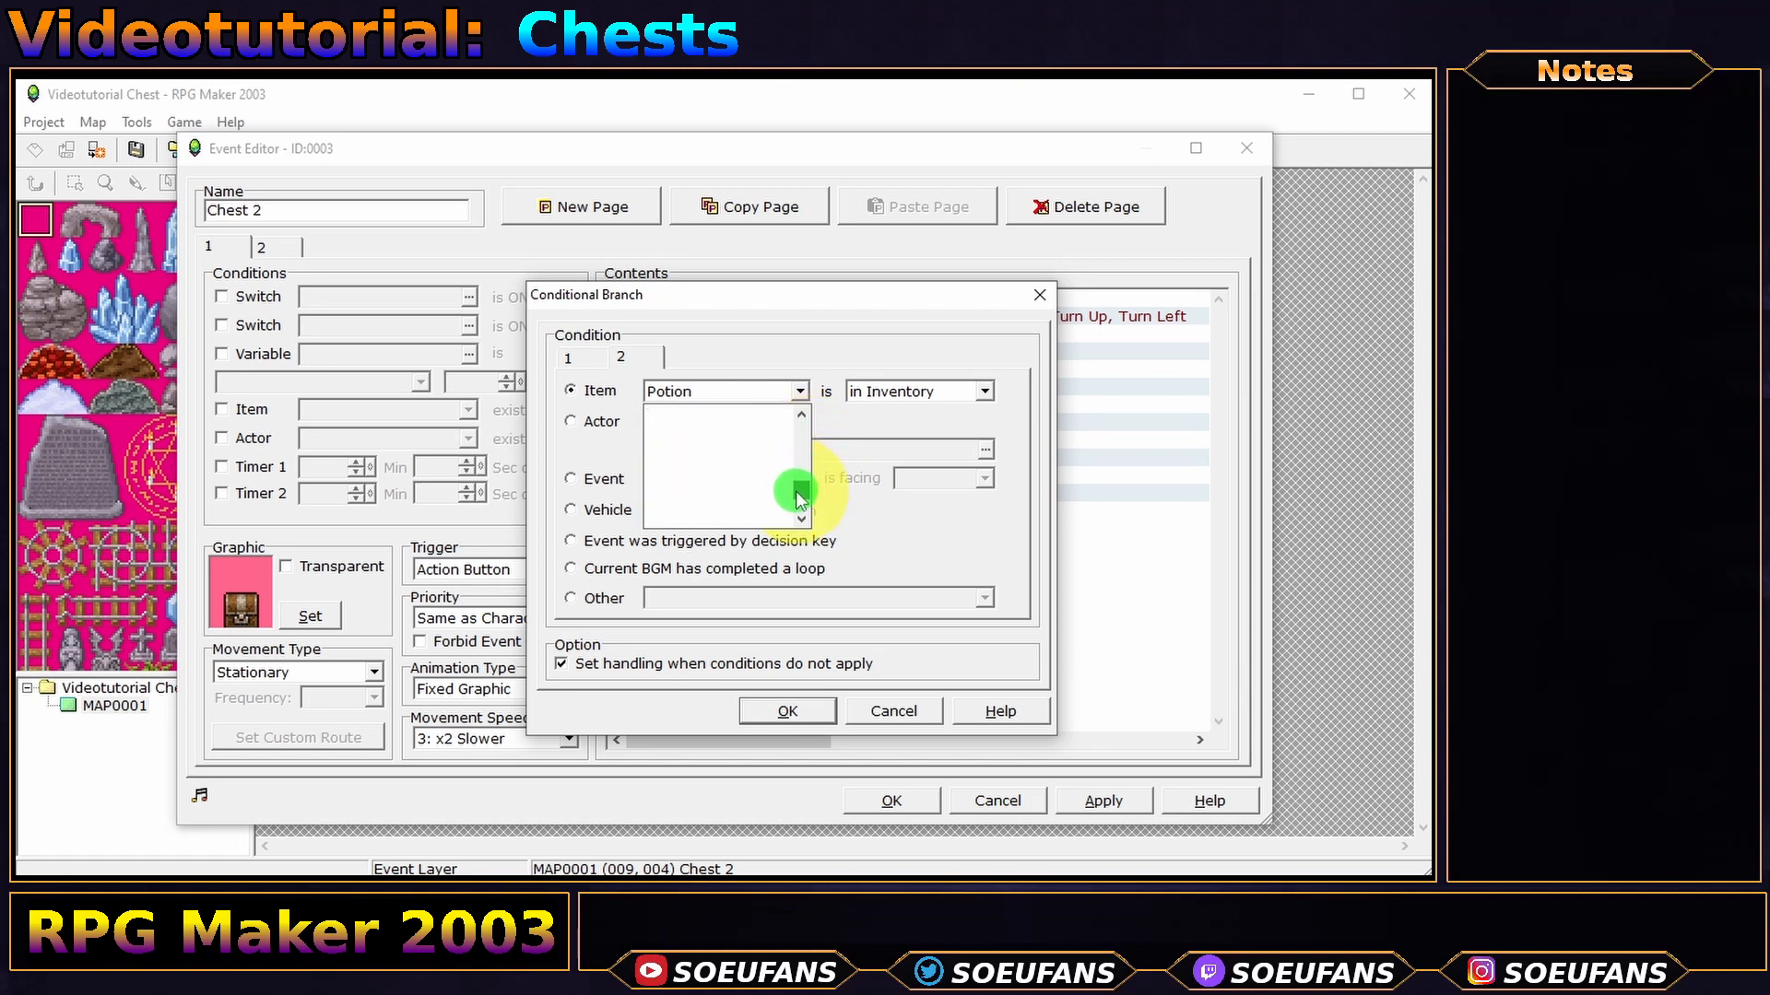
click(693, 412)
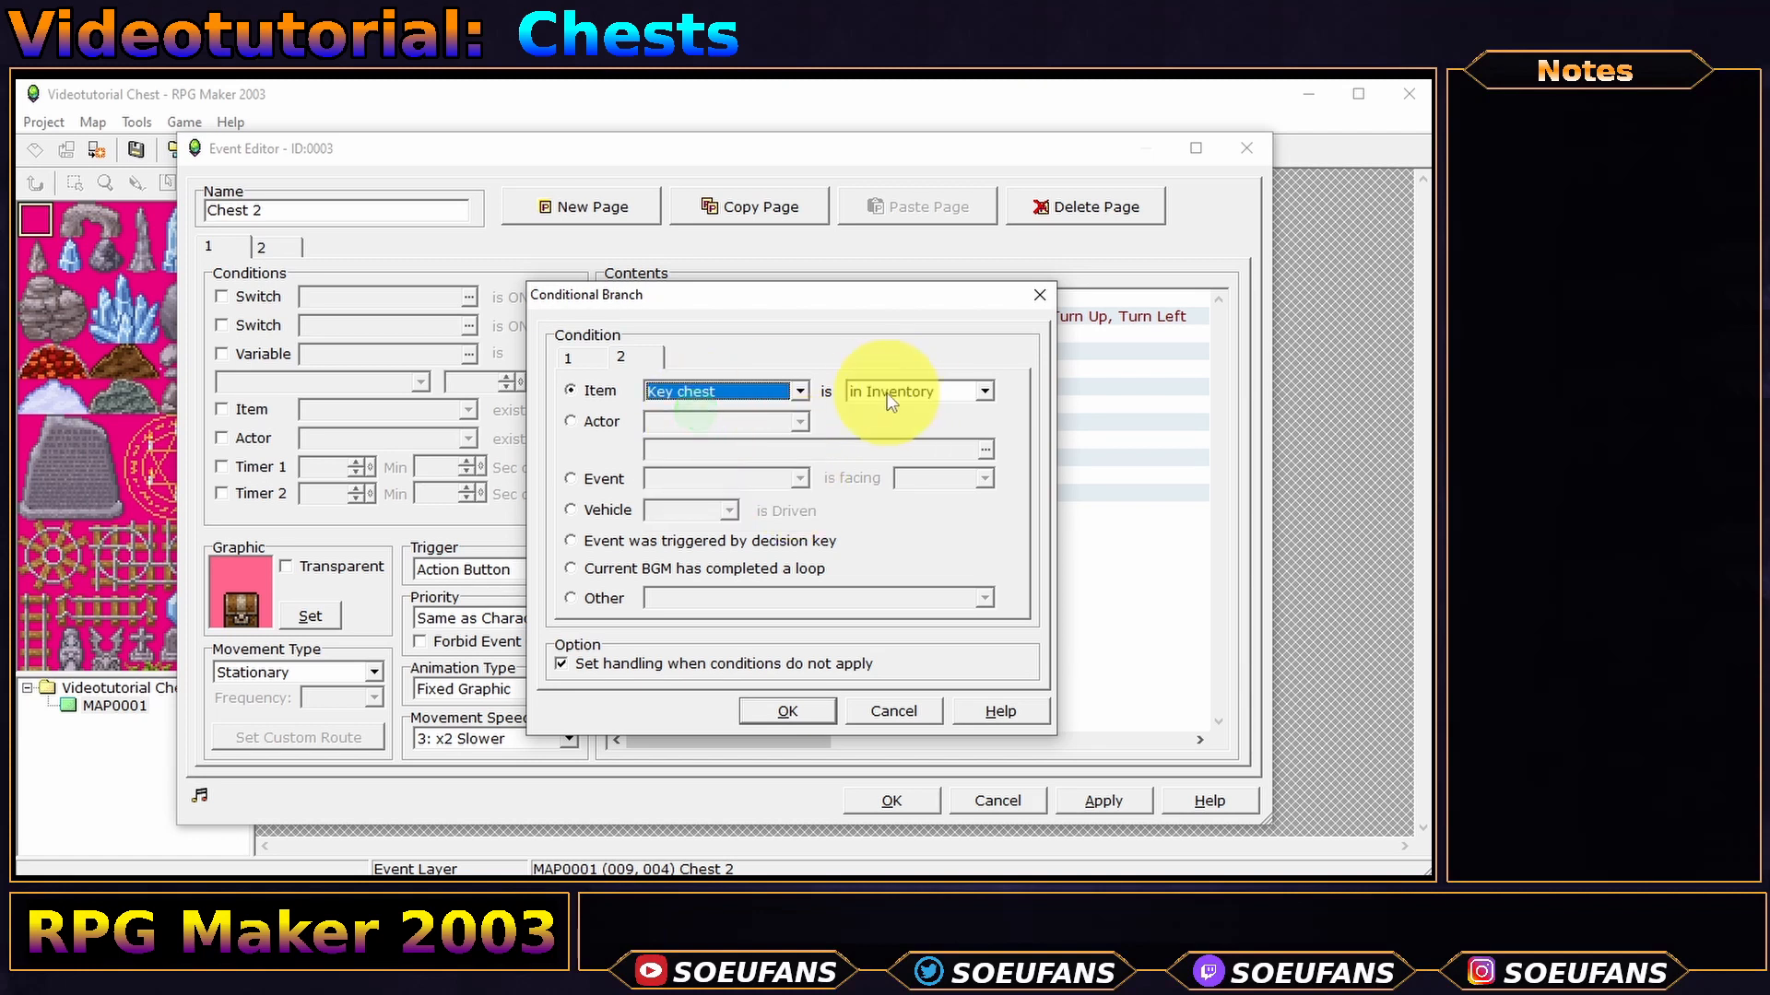
click(792, 710)
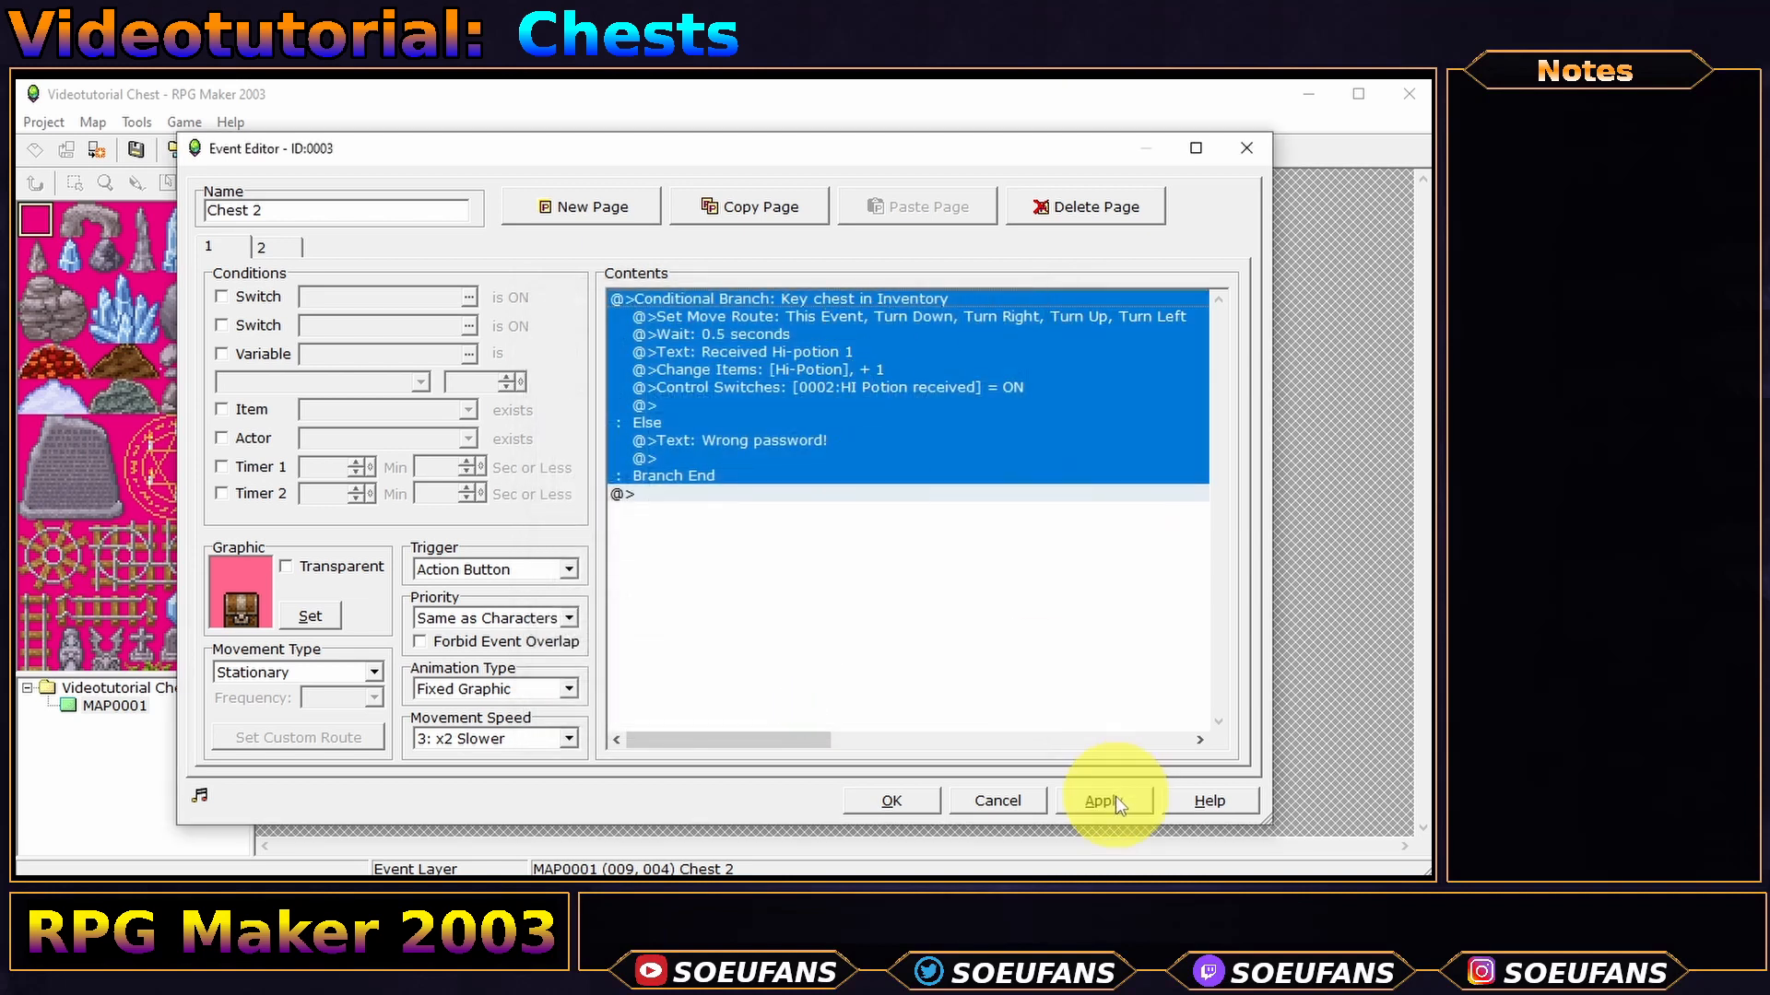
click(1115, 802)
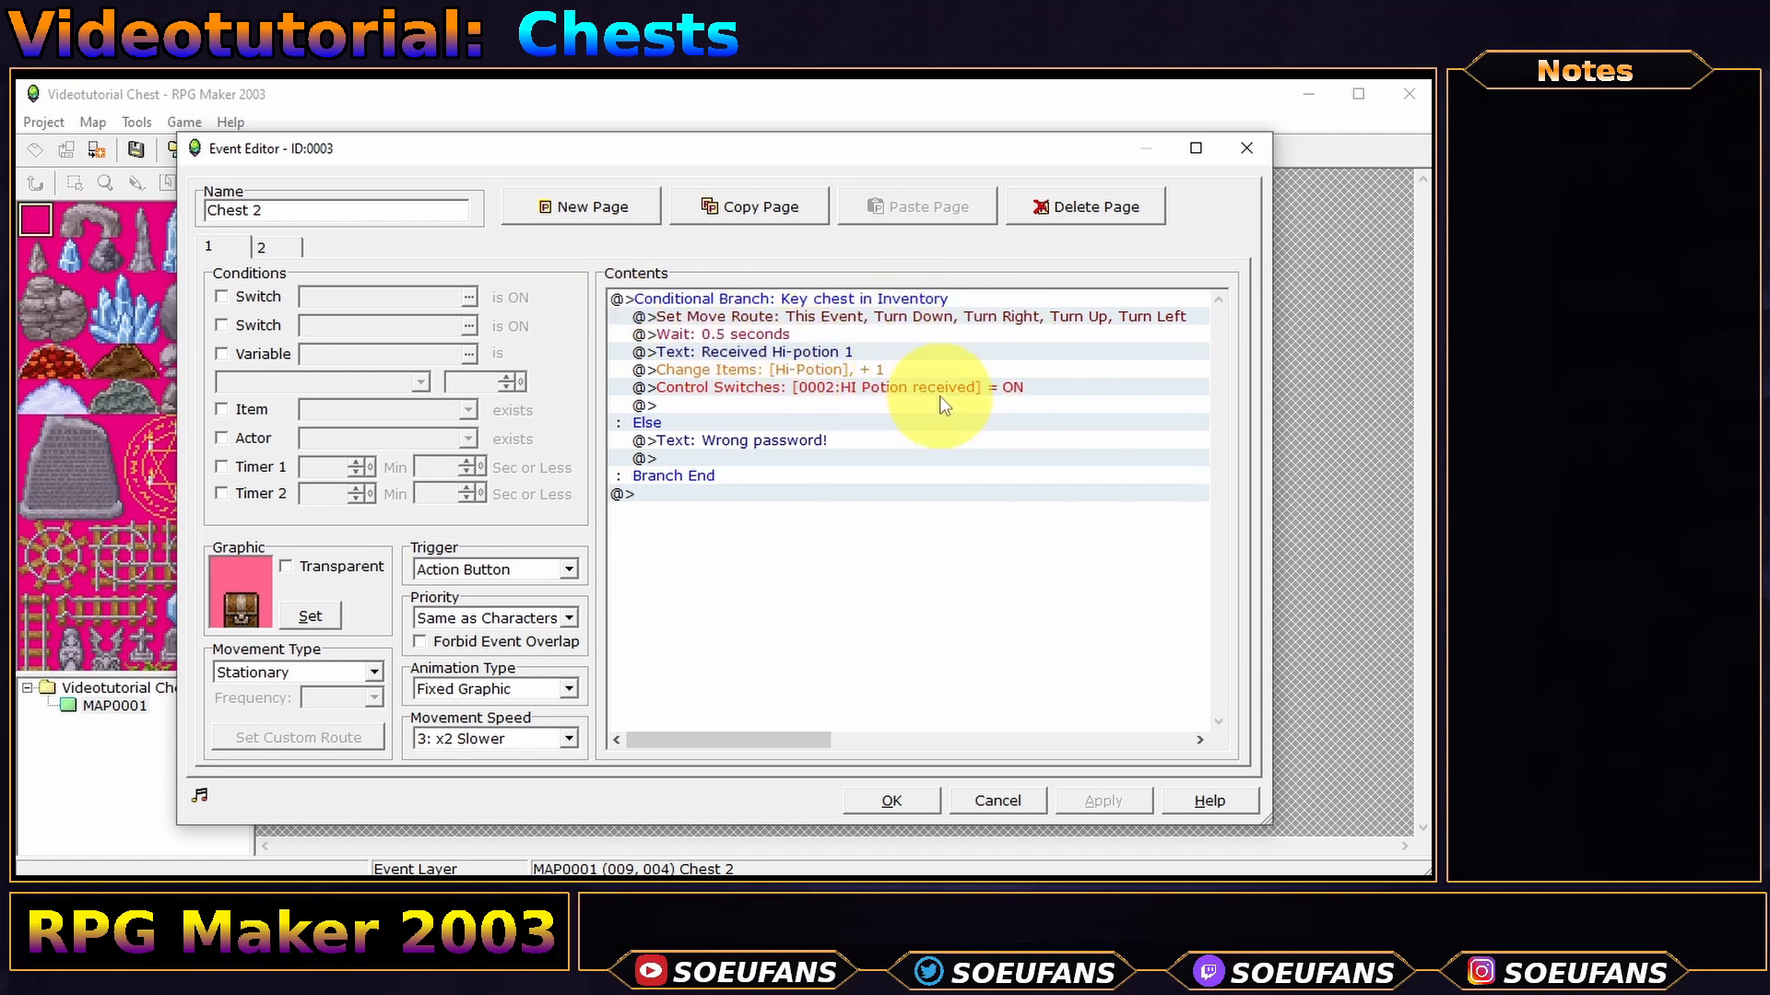
- Make the copied chest's Change Items command give one Stimulant
click(816, 352)
double_click(983, 369)
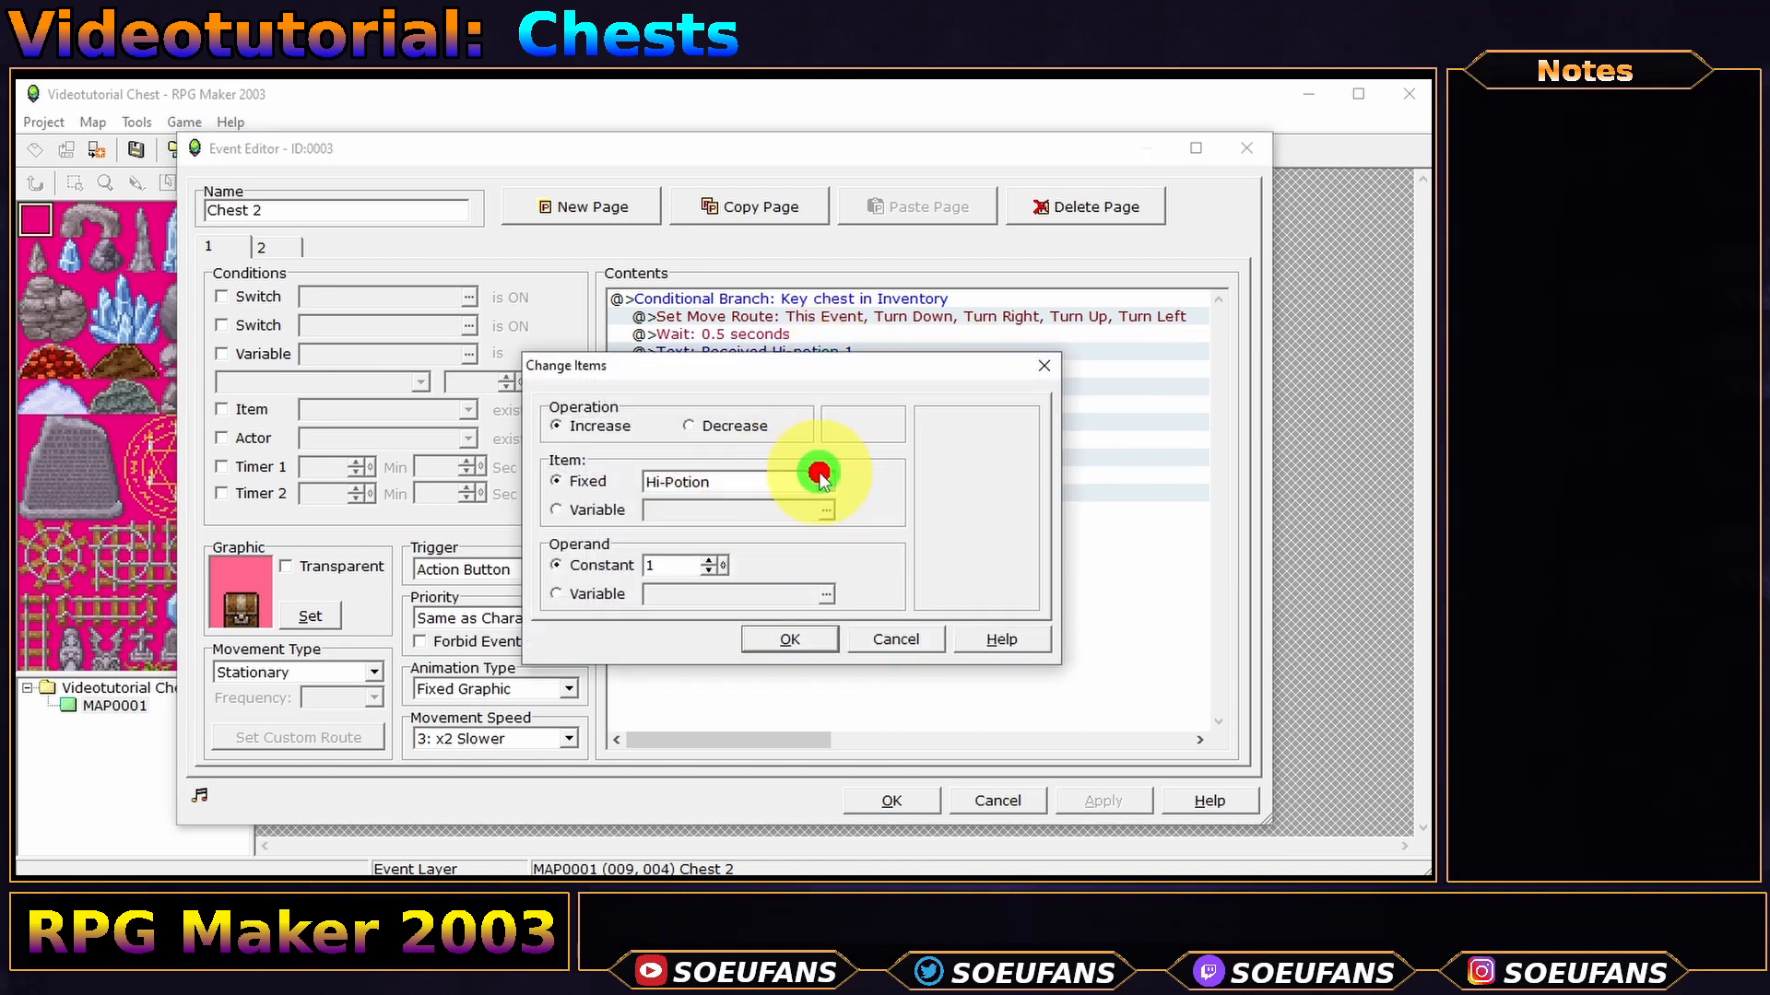
click(822, 479)
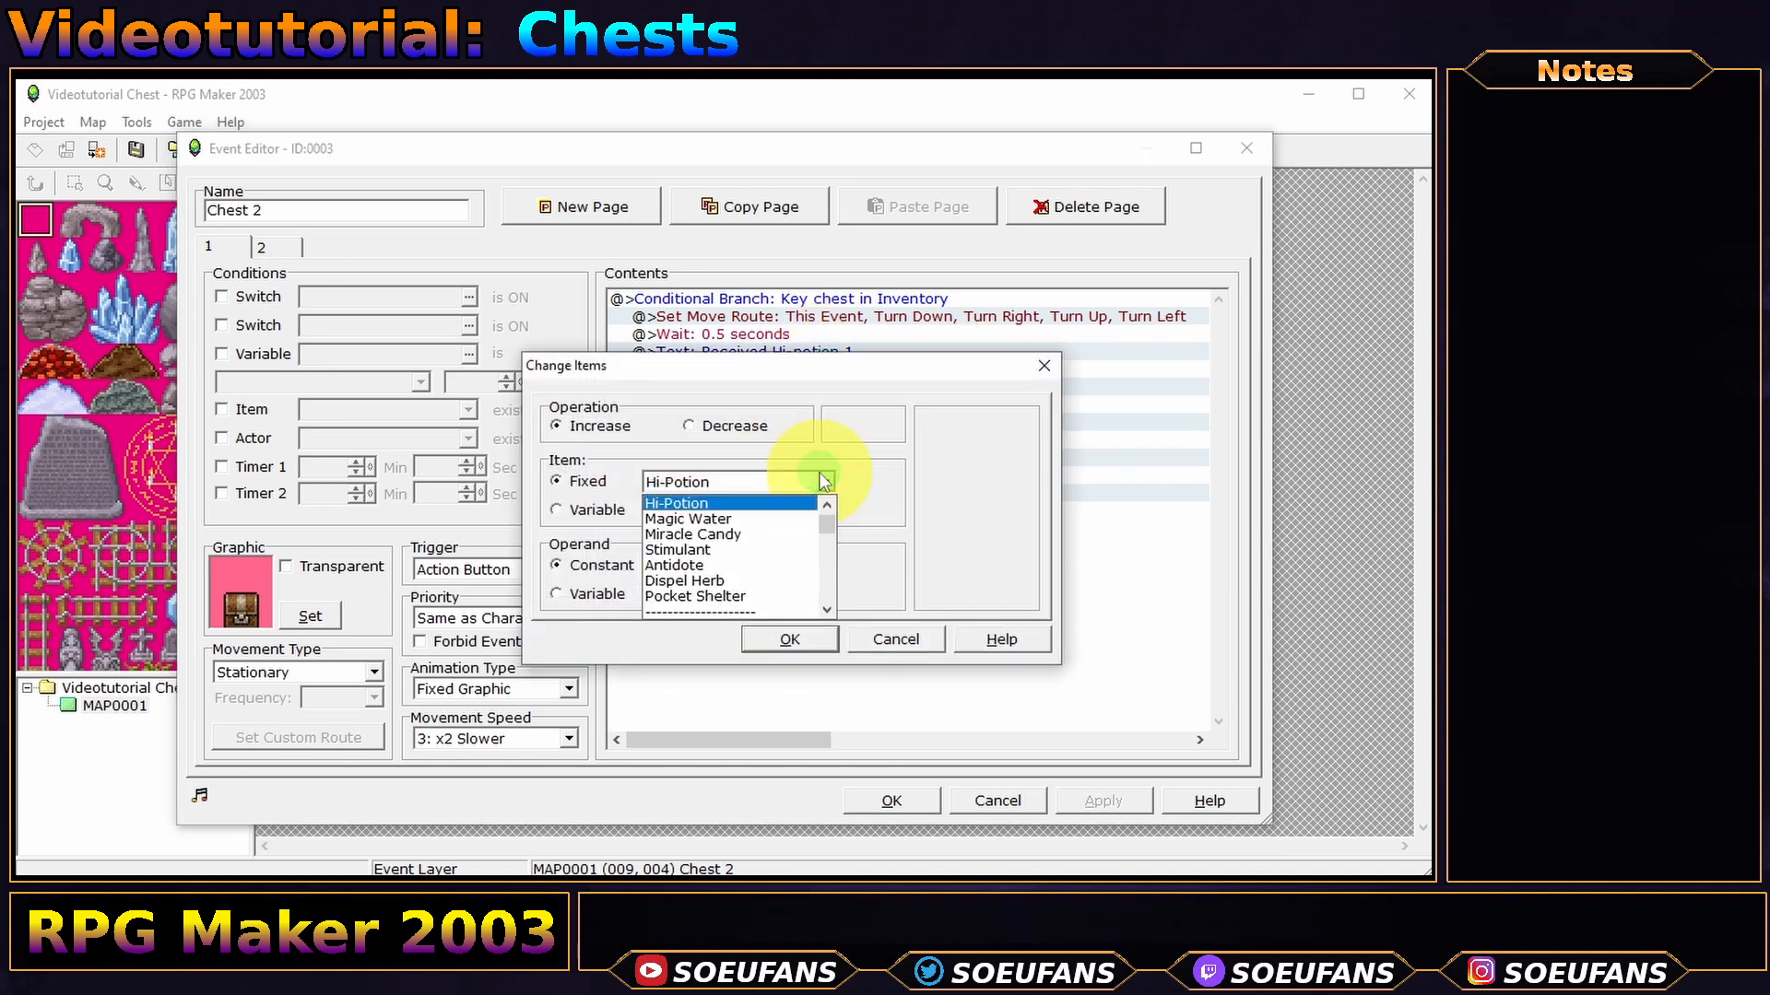
click(767, 550)
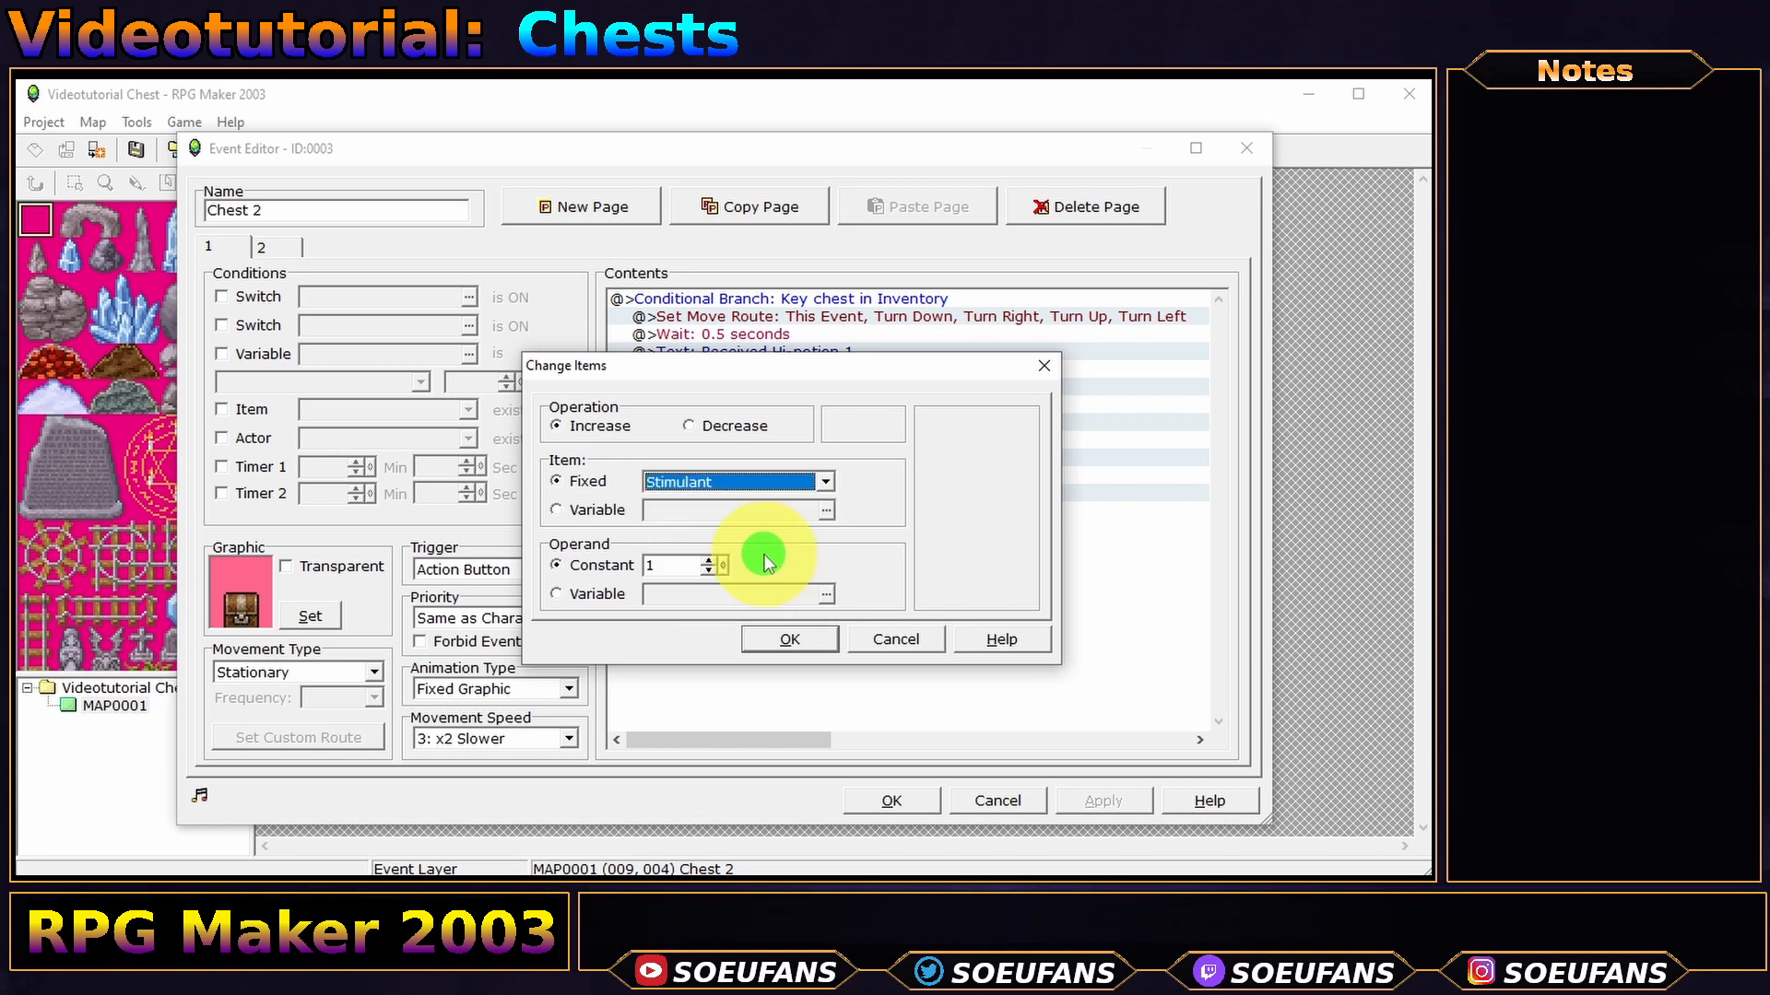
click(784, 636)
- Edit the chest's message to read 'Received Stimulant'
double_click(828, 348)
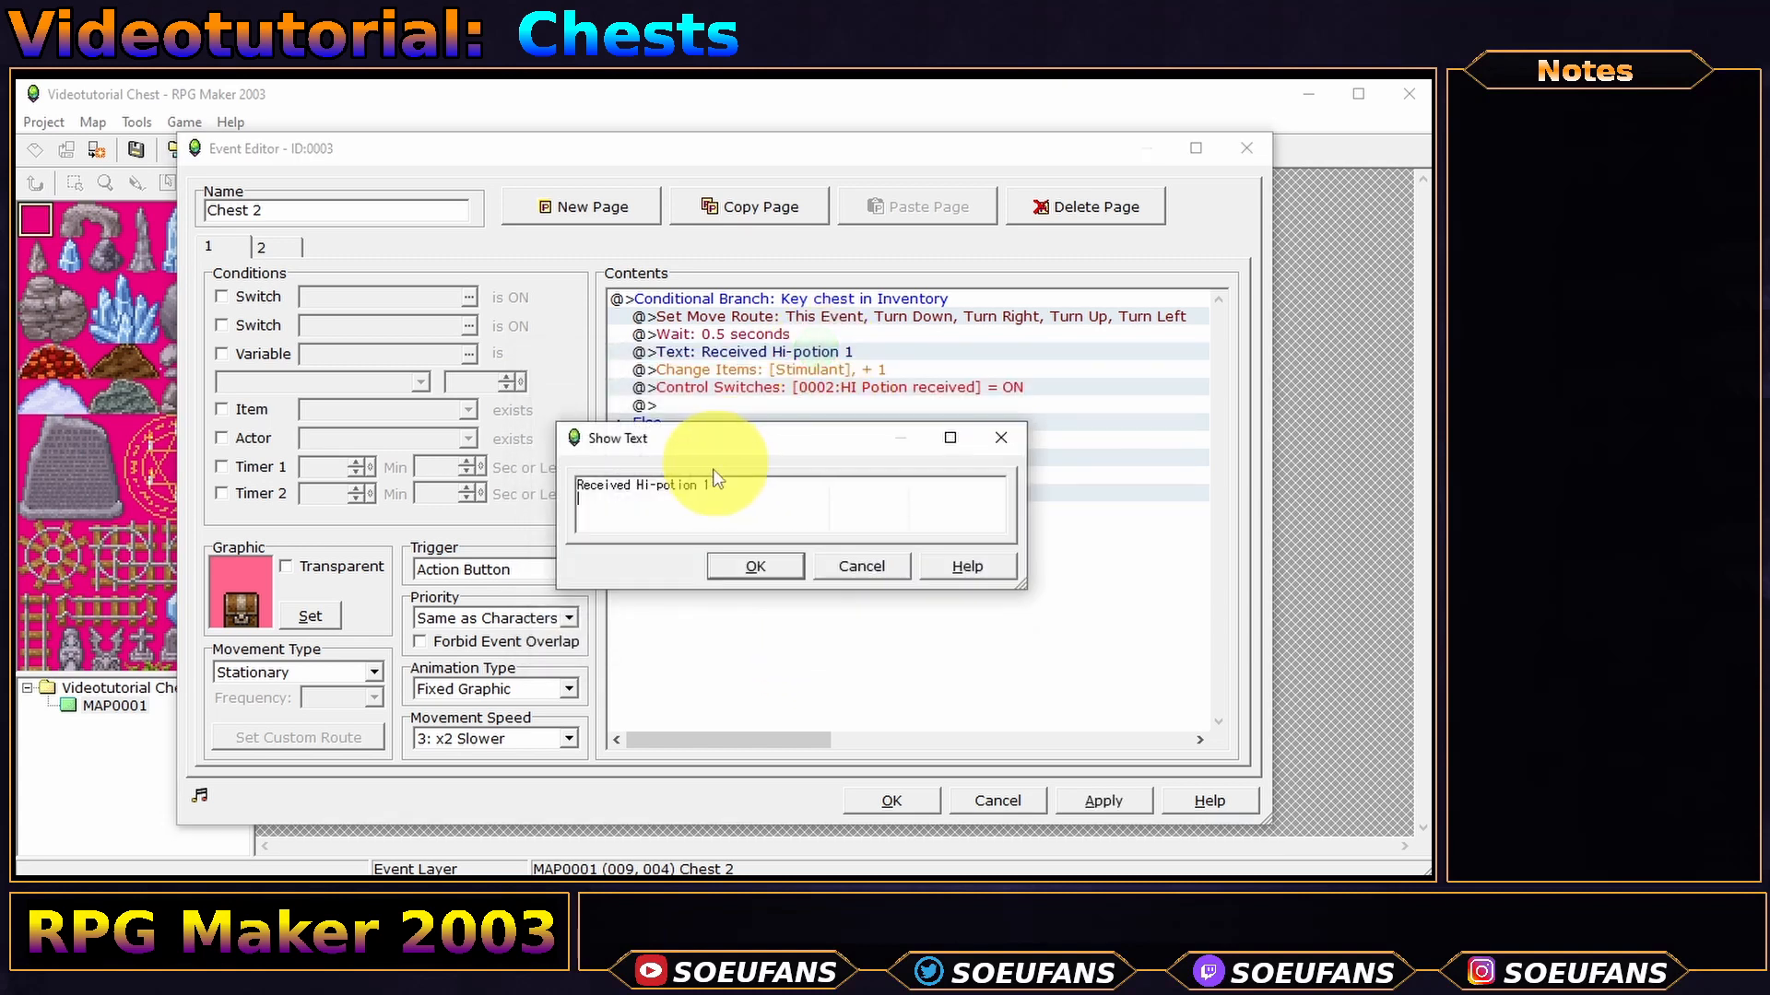
key(End)
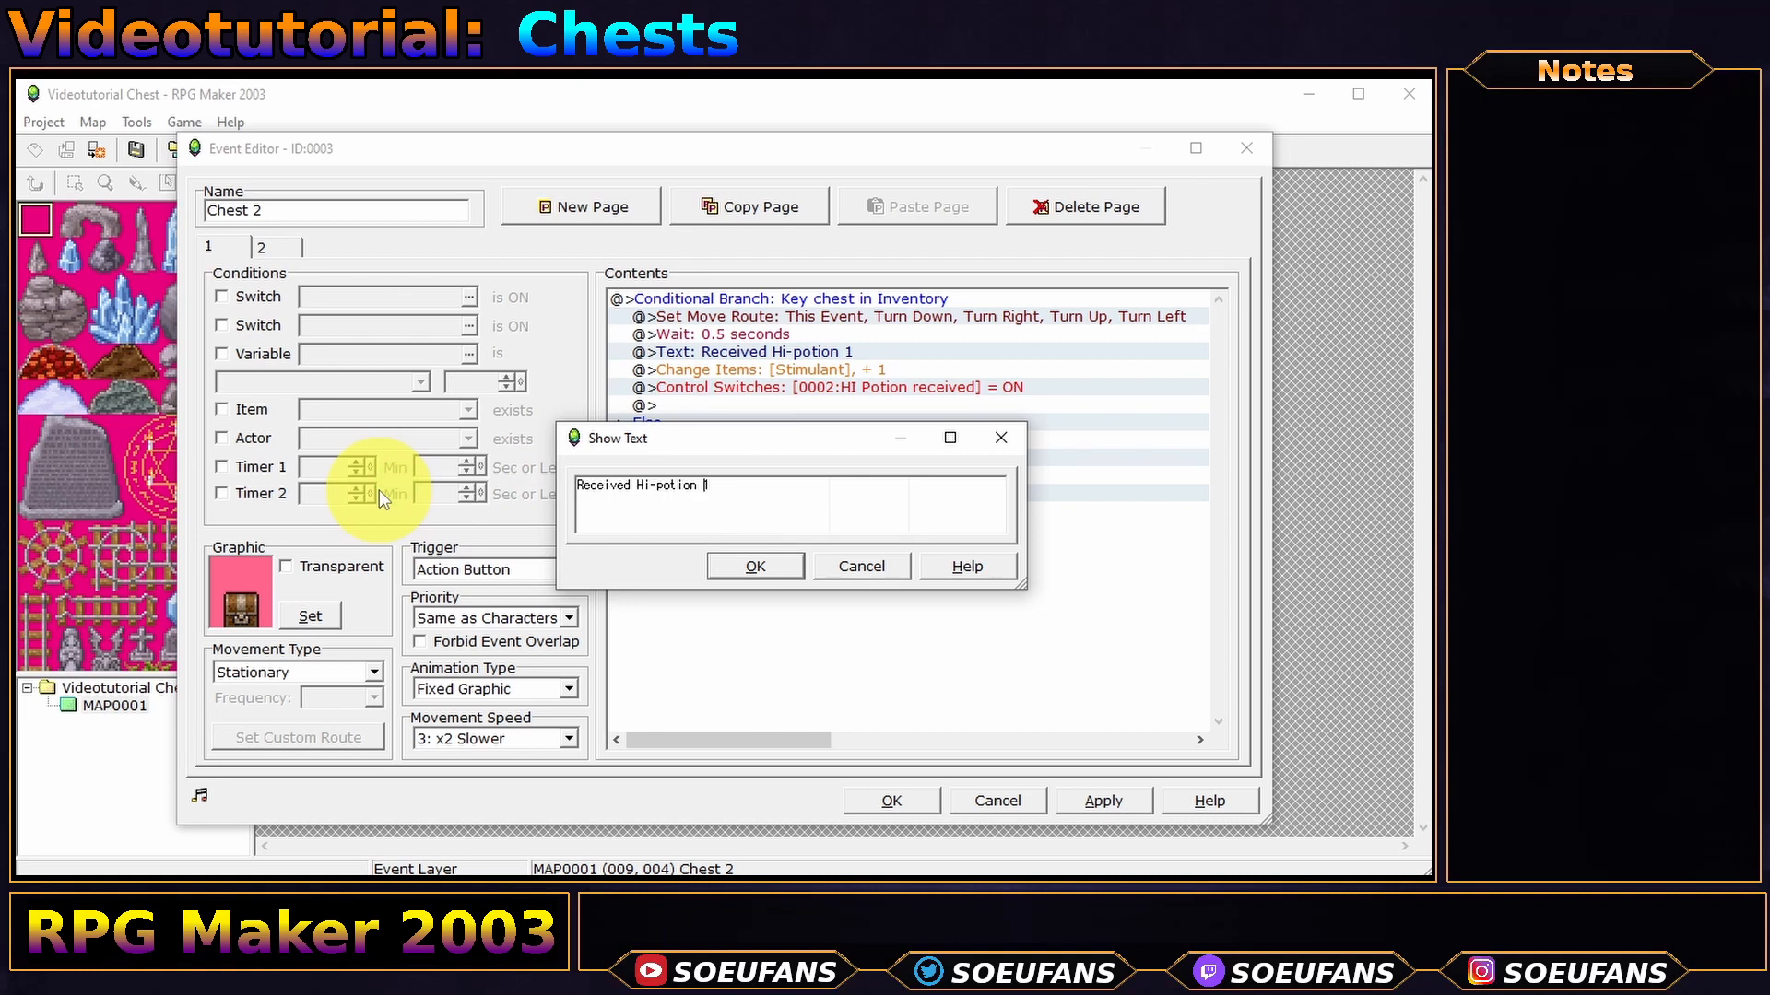
key(ctrl+shift+Left)
key(ctrl+shift+Left)
key(ctrl+shift+Left)
text(St)
click(769, 566)
- Turn on switch 0003, newly named 'Stimulant received', when the chest opens
double_click(980, 387)
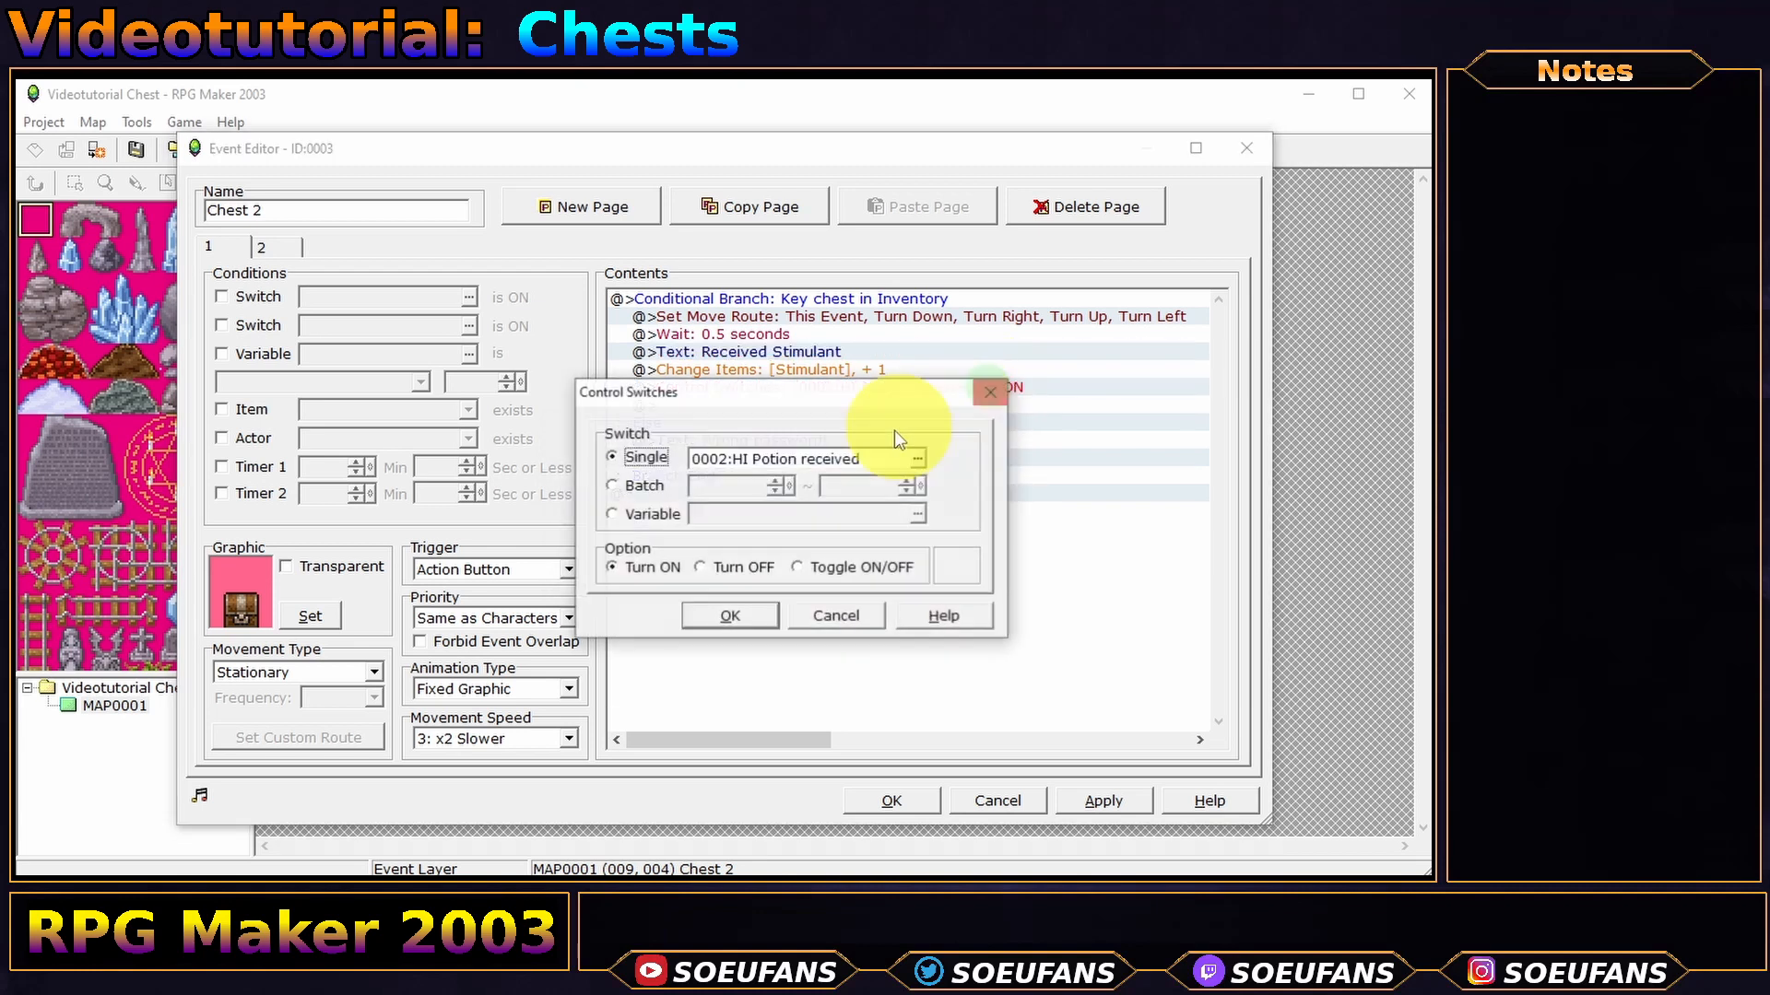
click(917, 458)
click(832, 365)
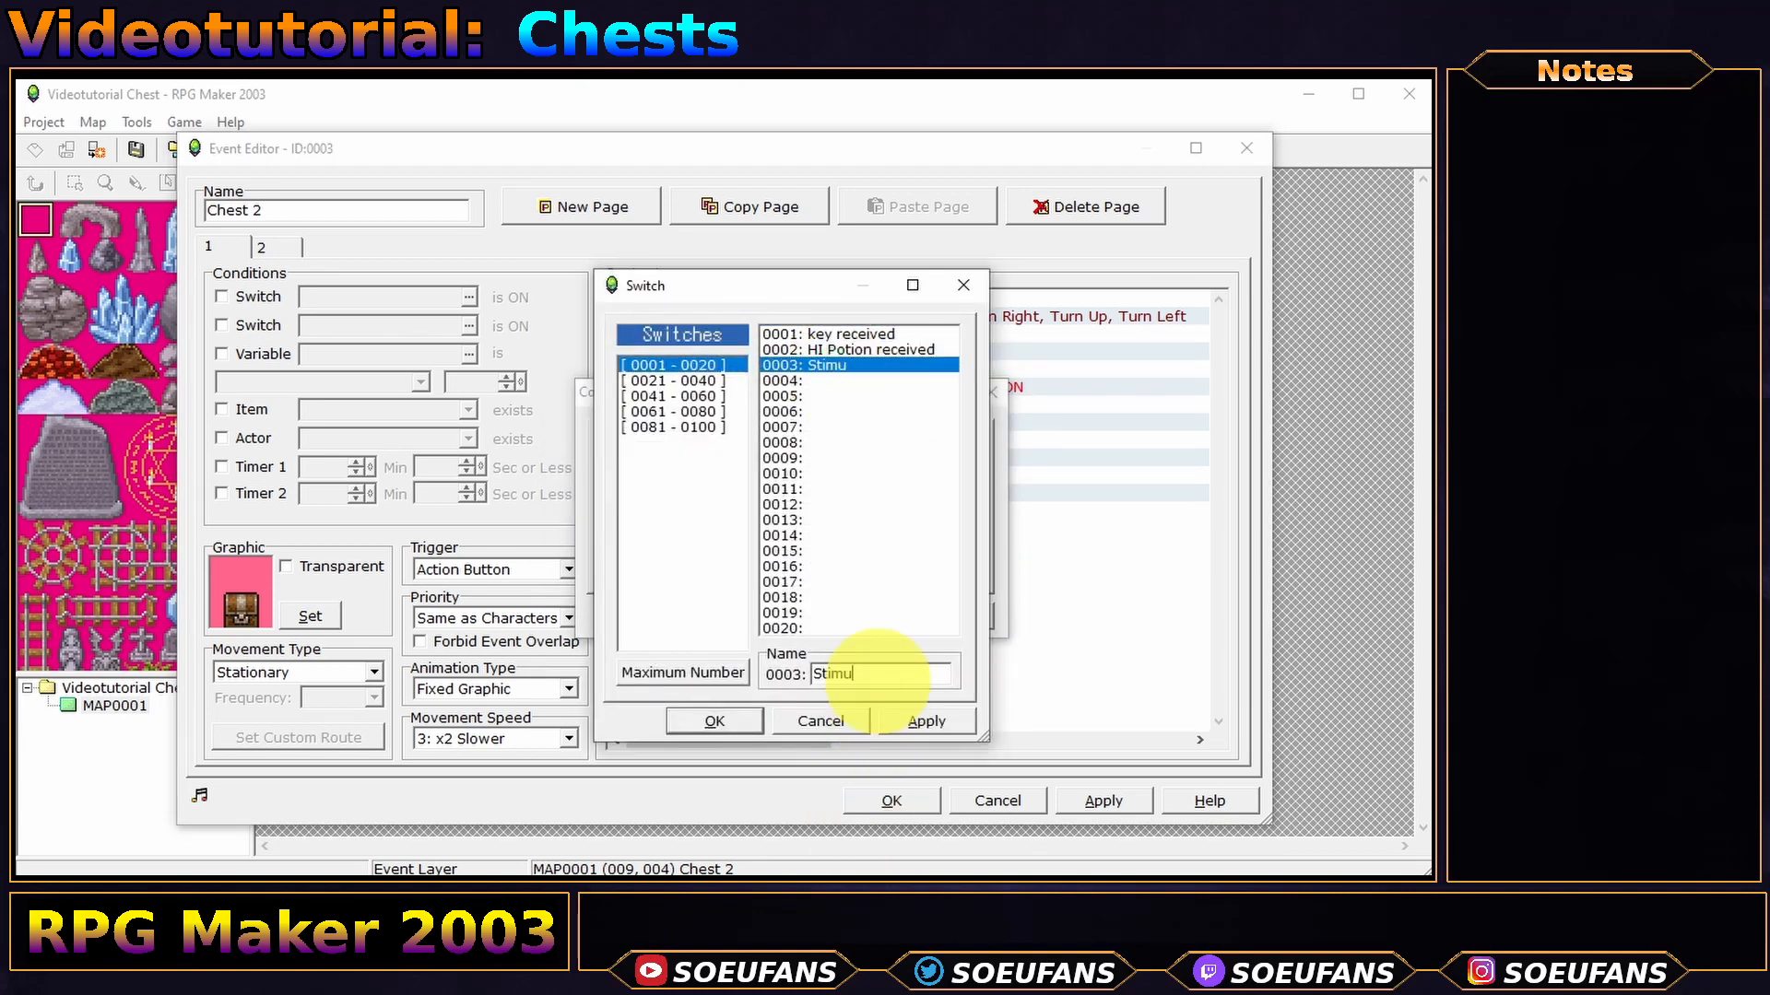
click(878, 680)
text(Stimulant received)
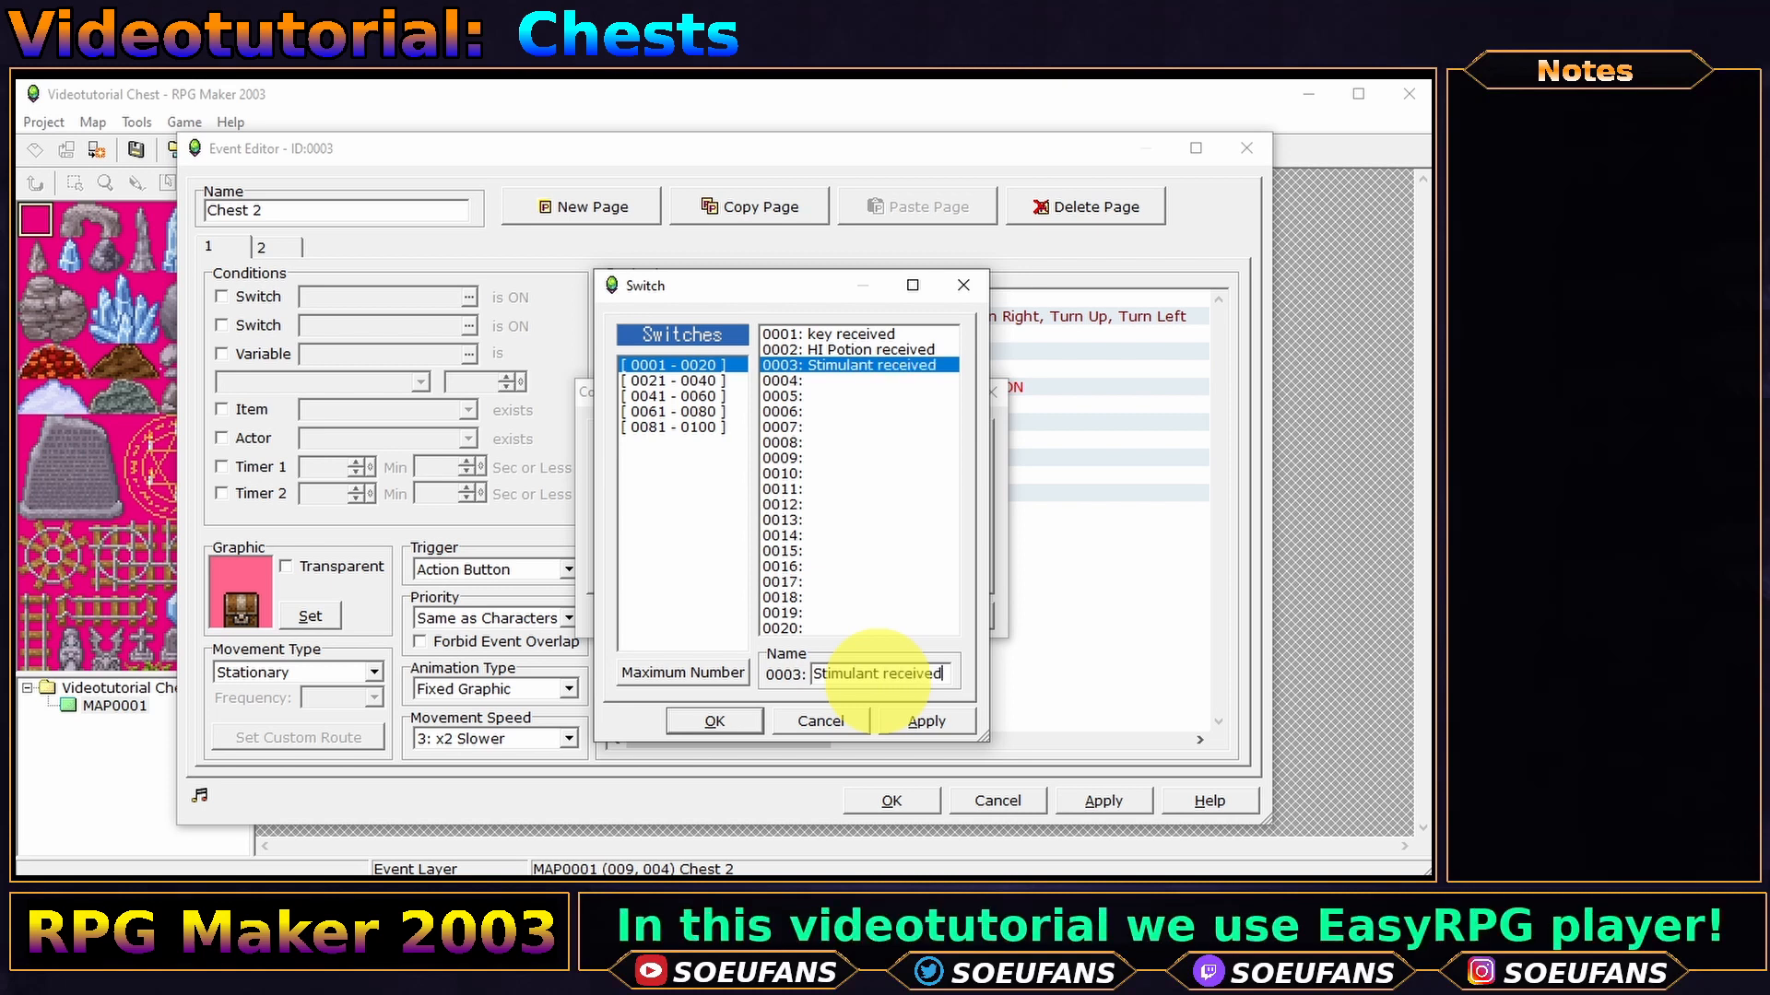
click(715, 721)
click(729, 617)
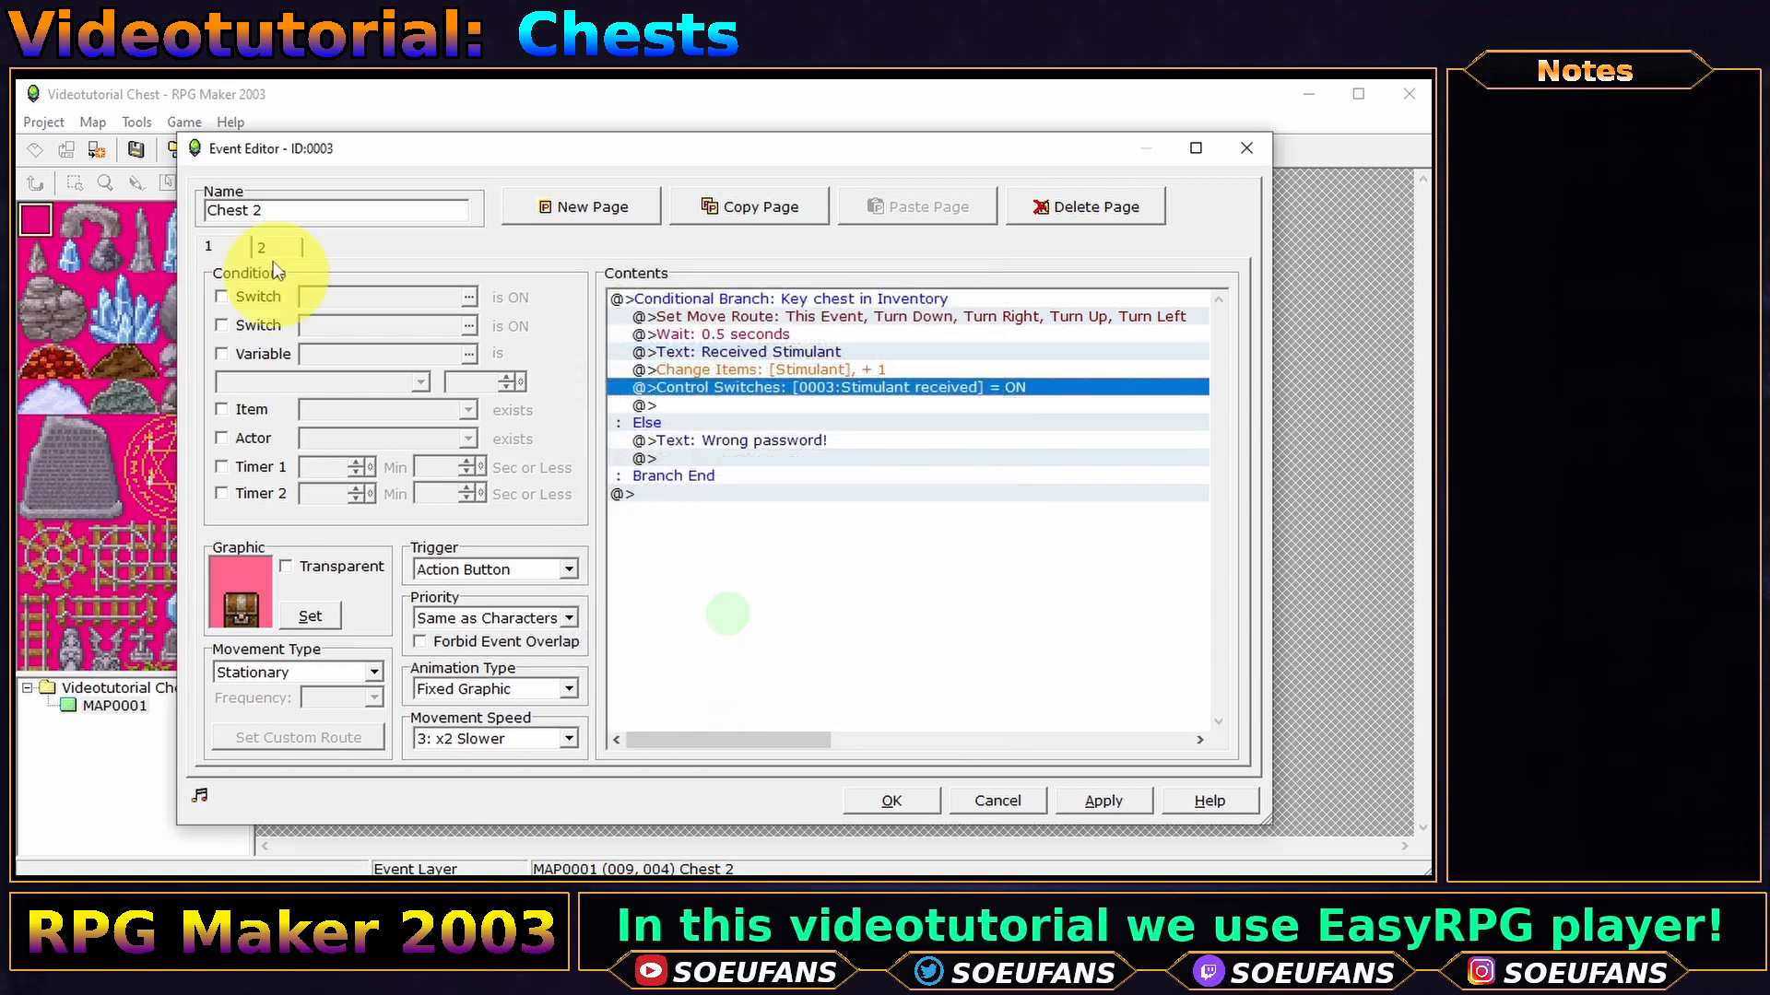
- Make the Stimulant received switch page 2's condition and rename the event 'Chest 3'
click(277, 247)
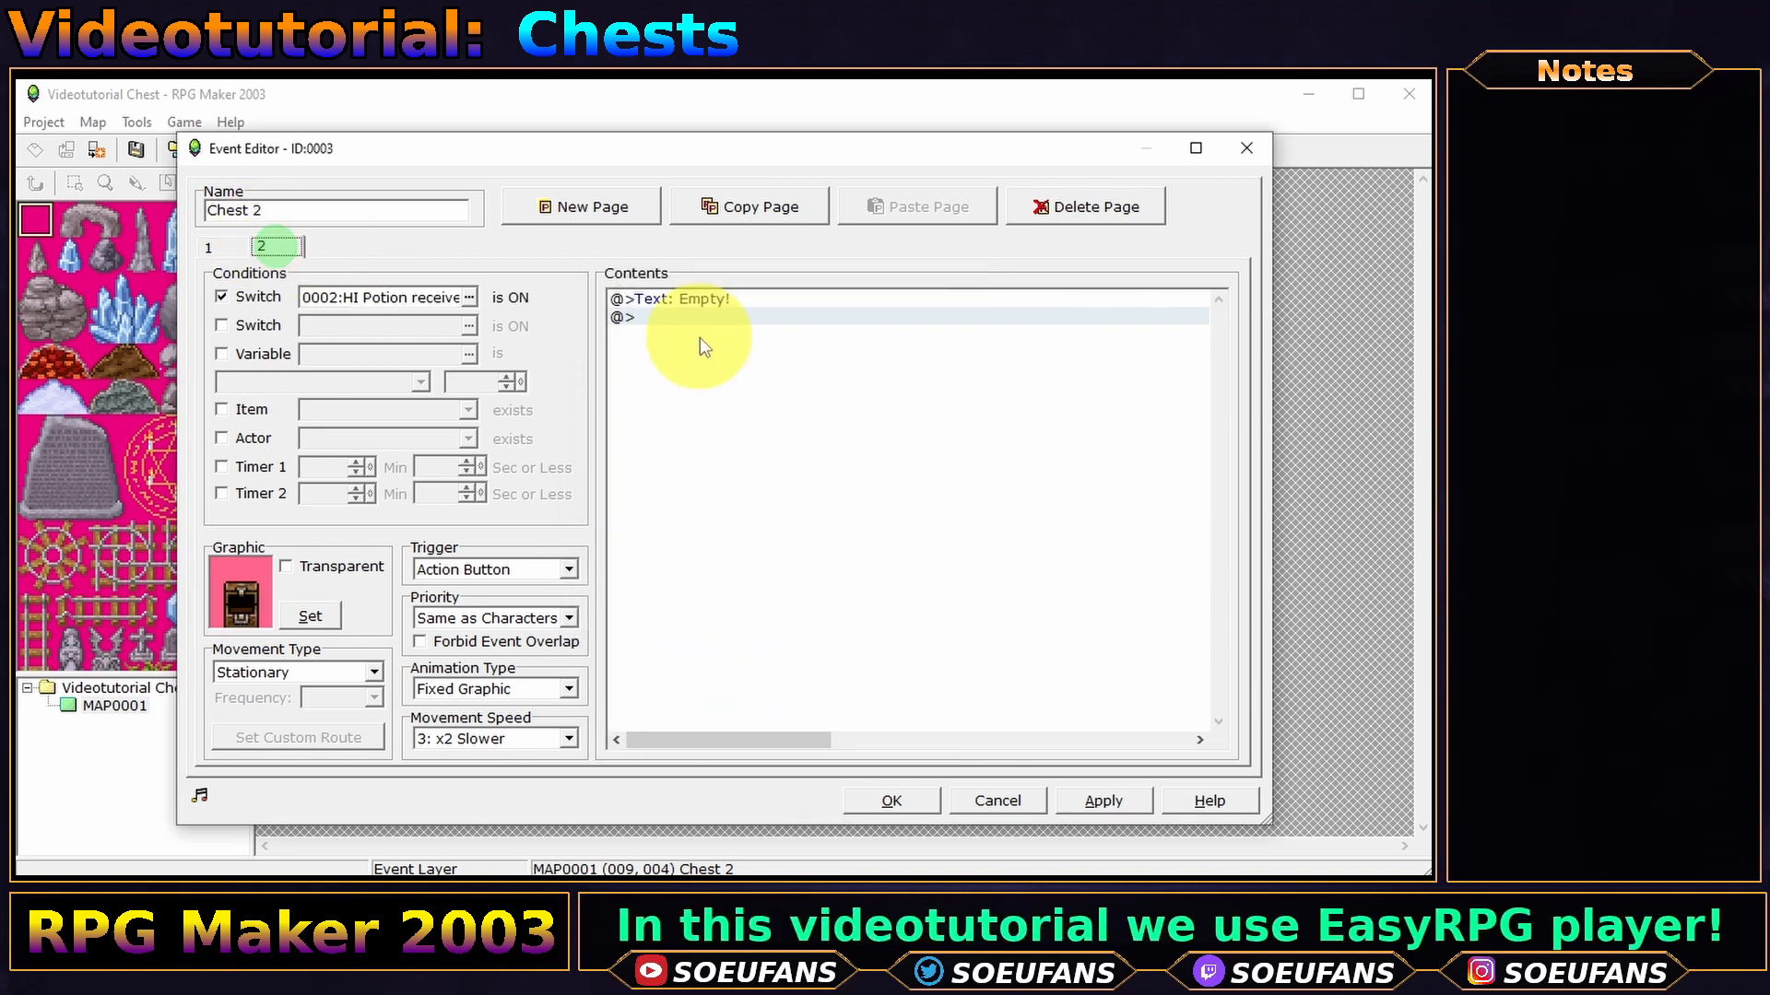
click(469, 297)
double_click(792, 336)
click(322, 208)
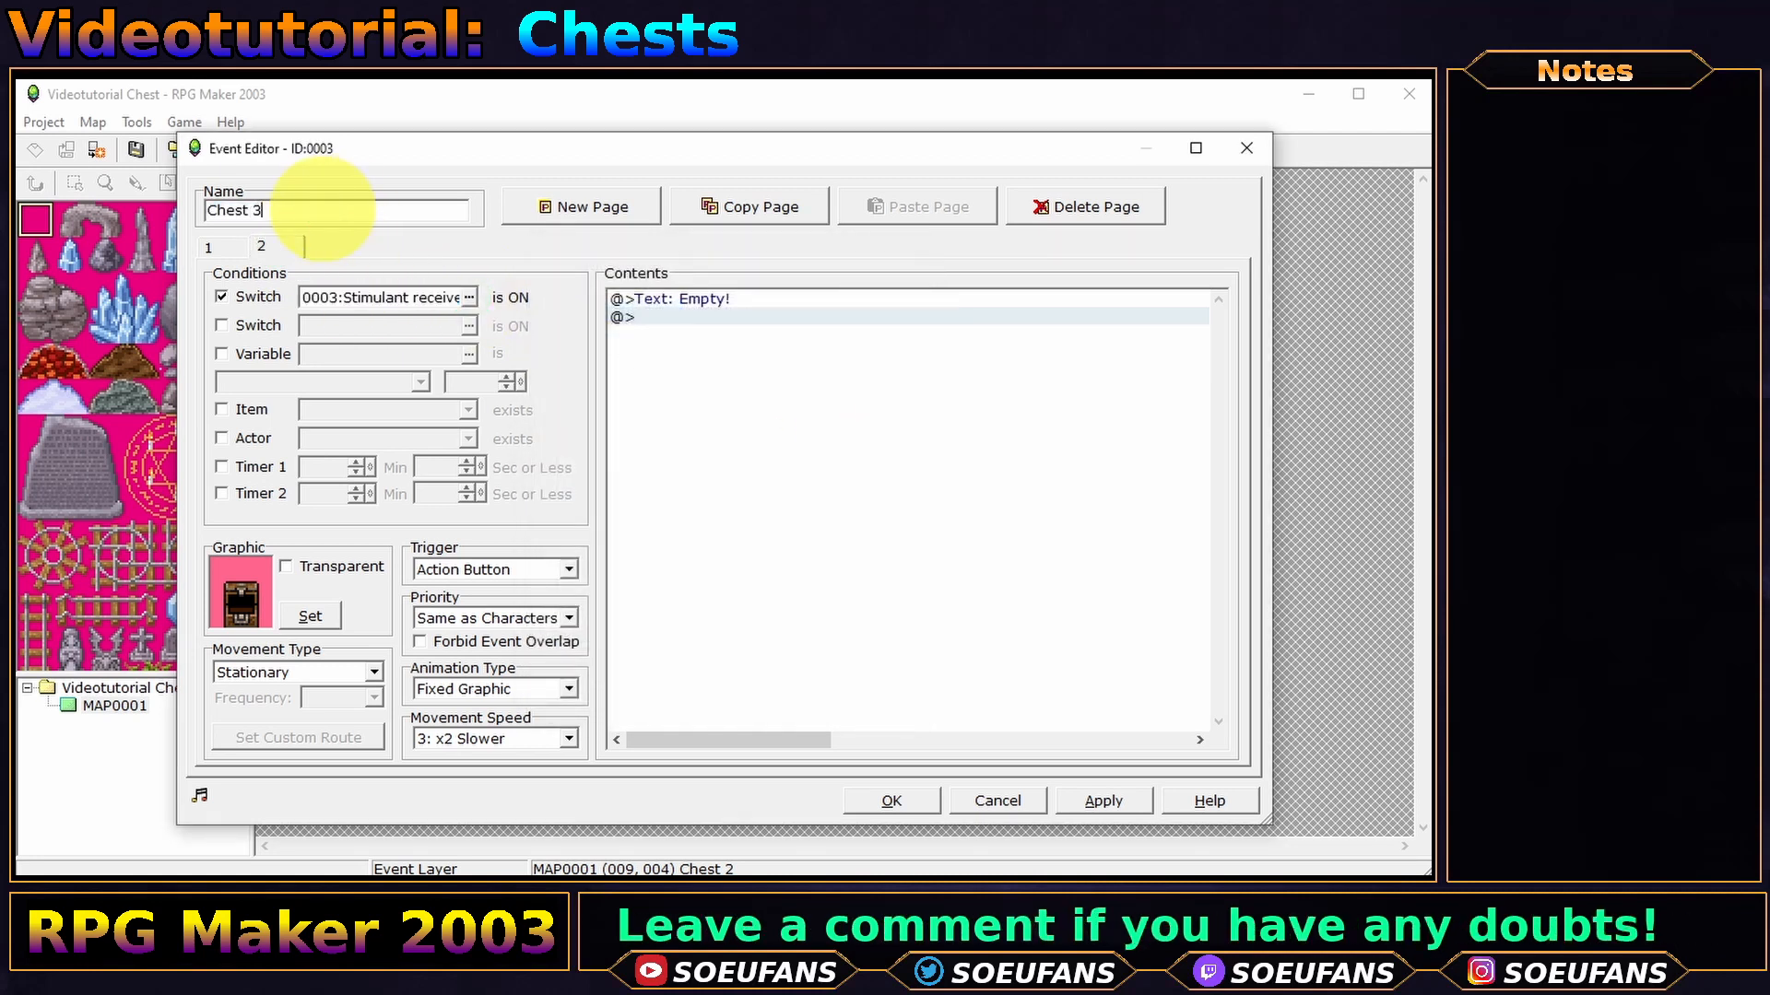
text(Chest 3)
click(207, 247)
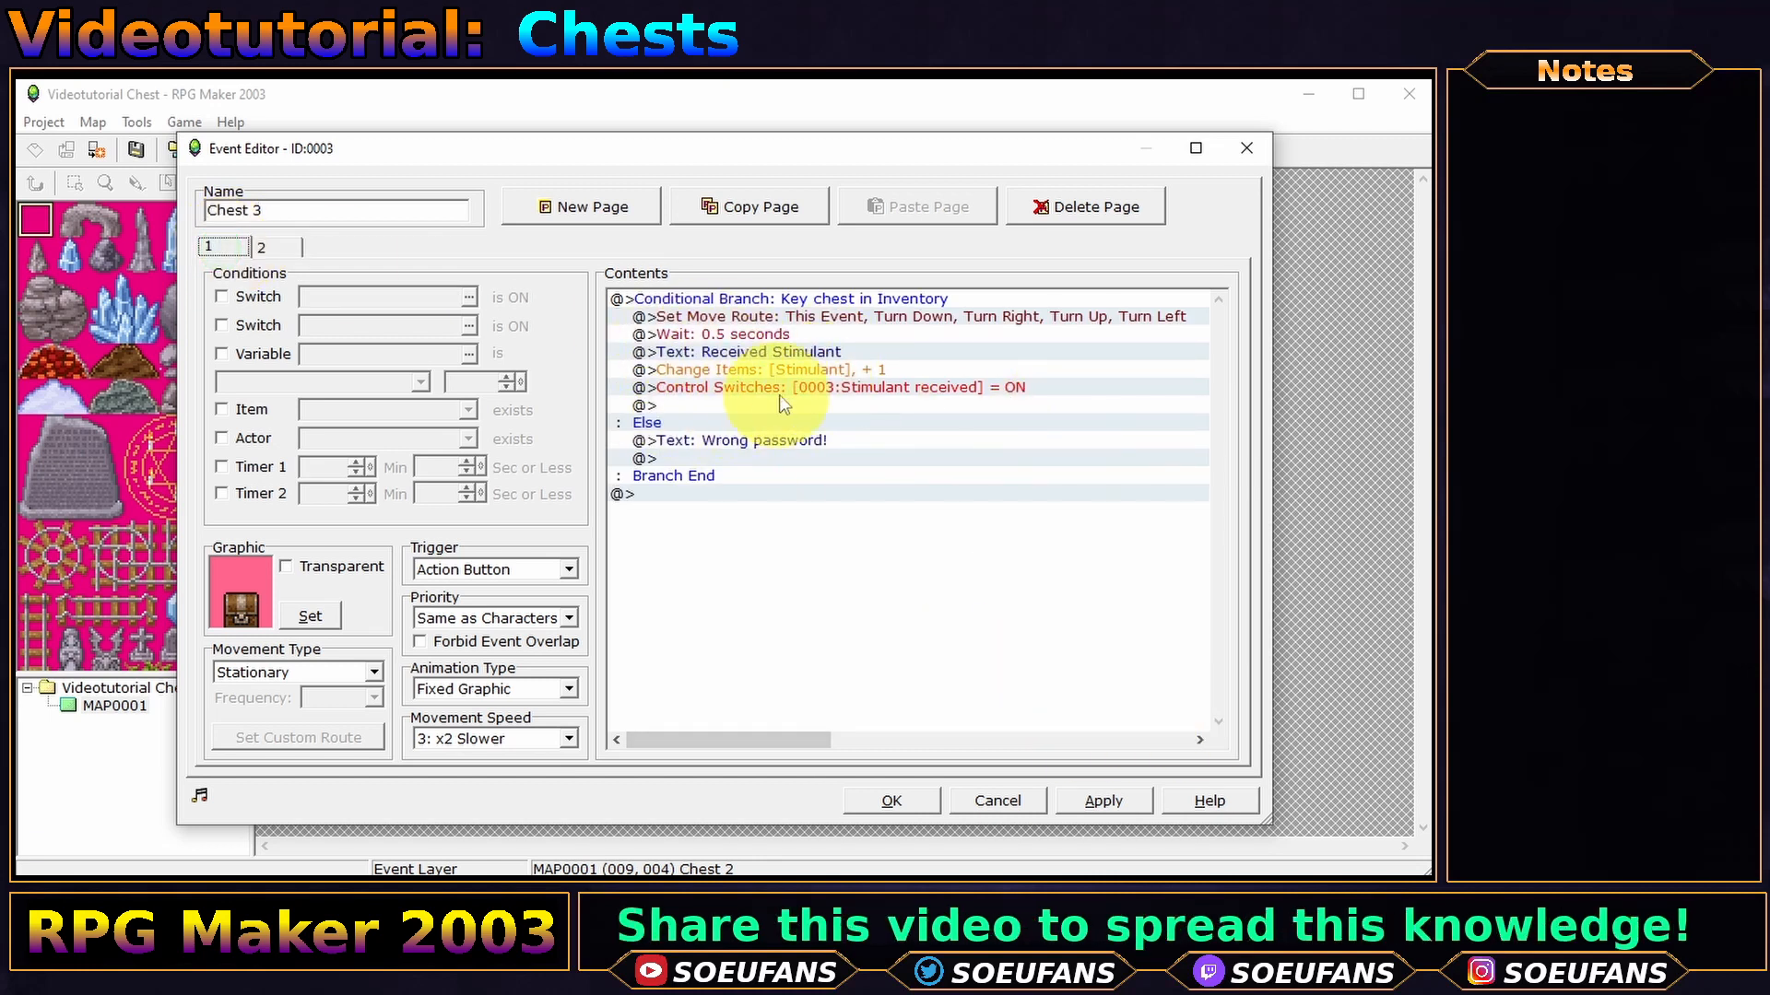
- Duplicate the Stimulant item command and change the copy to decrease Key chest by 1
click(693, 387)
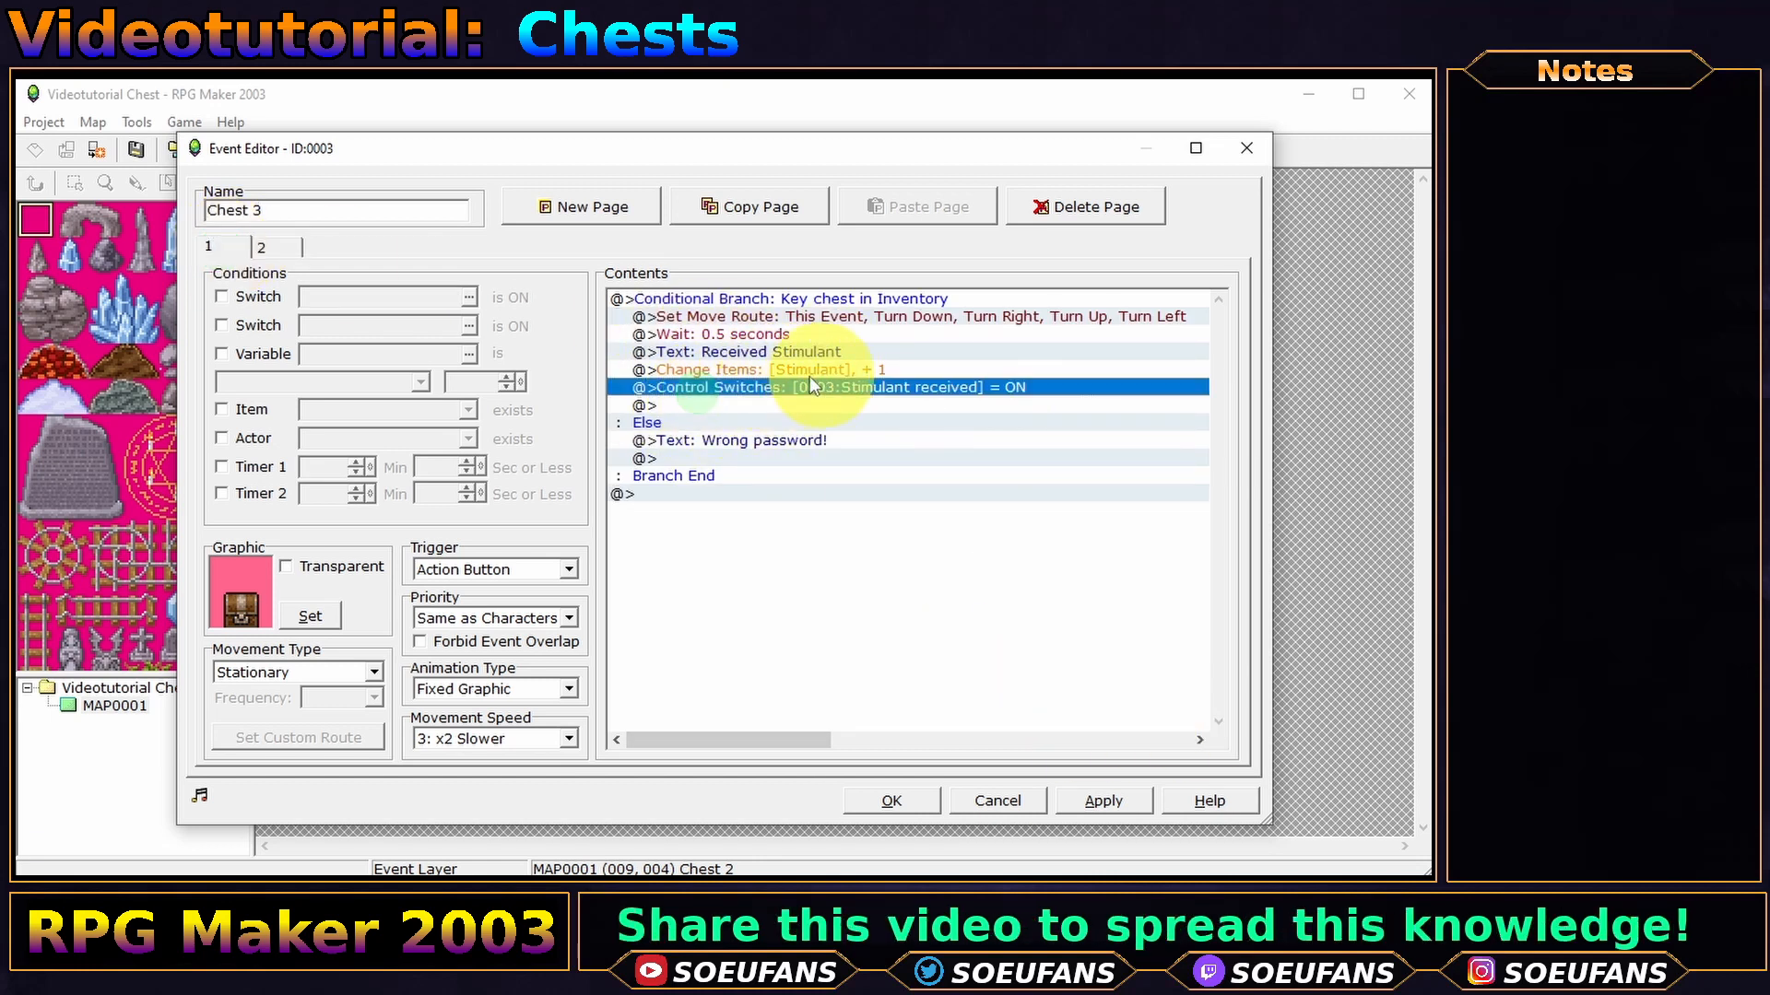
click(799, 370)
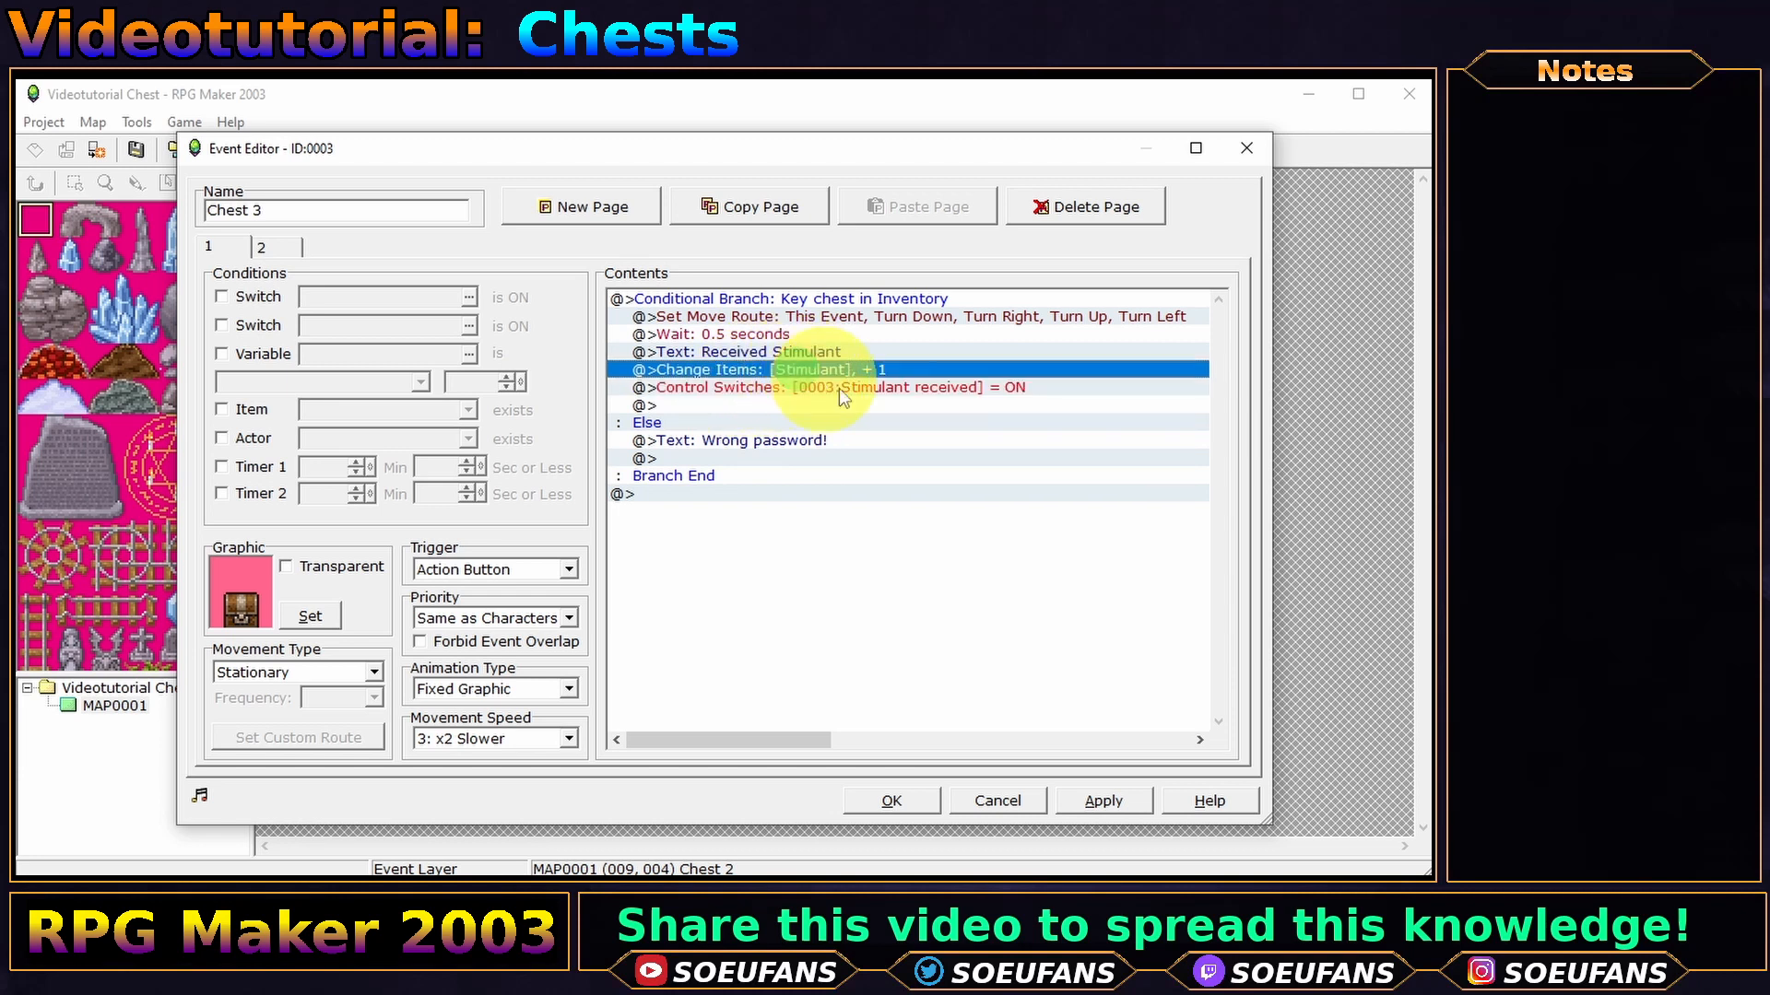
key(ctrl+c)
key(ctrl+v)
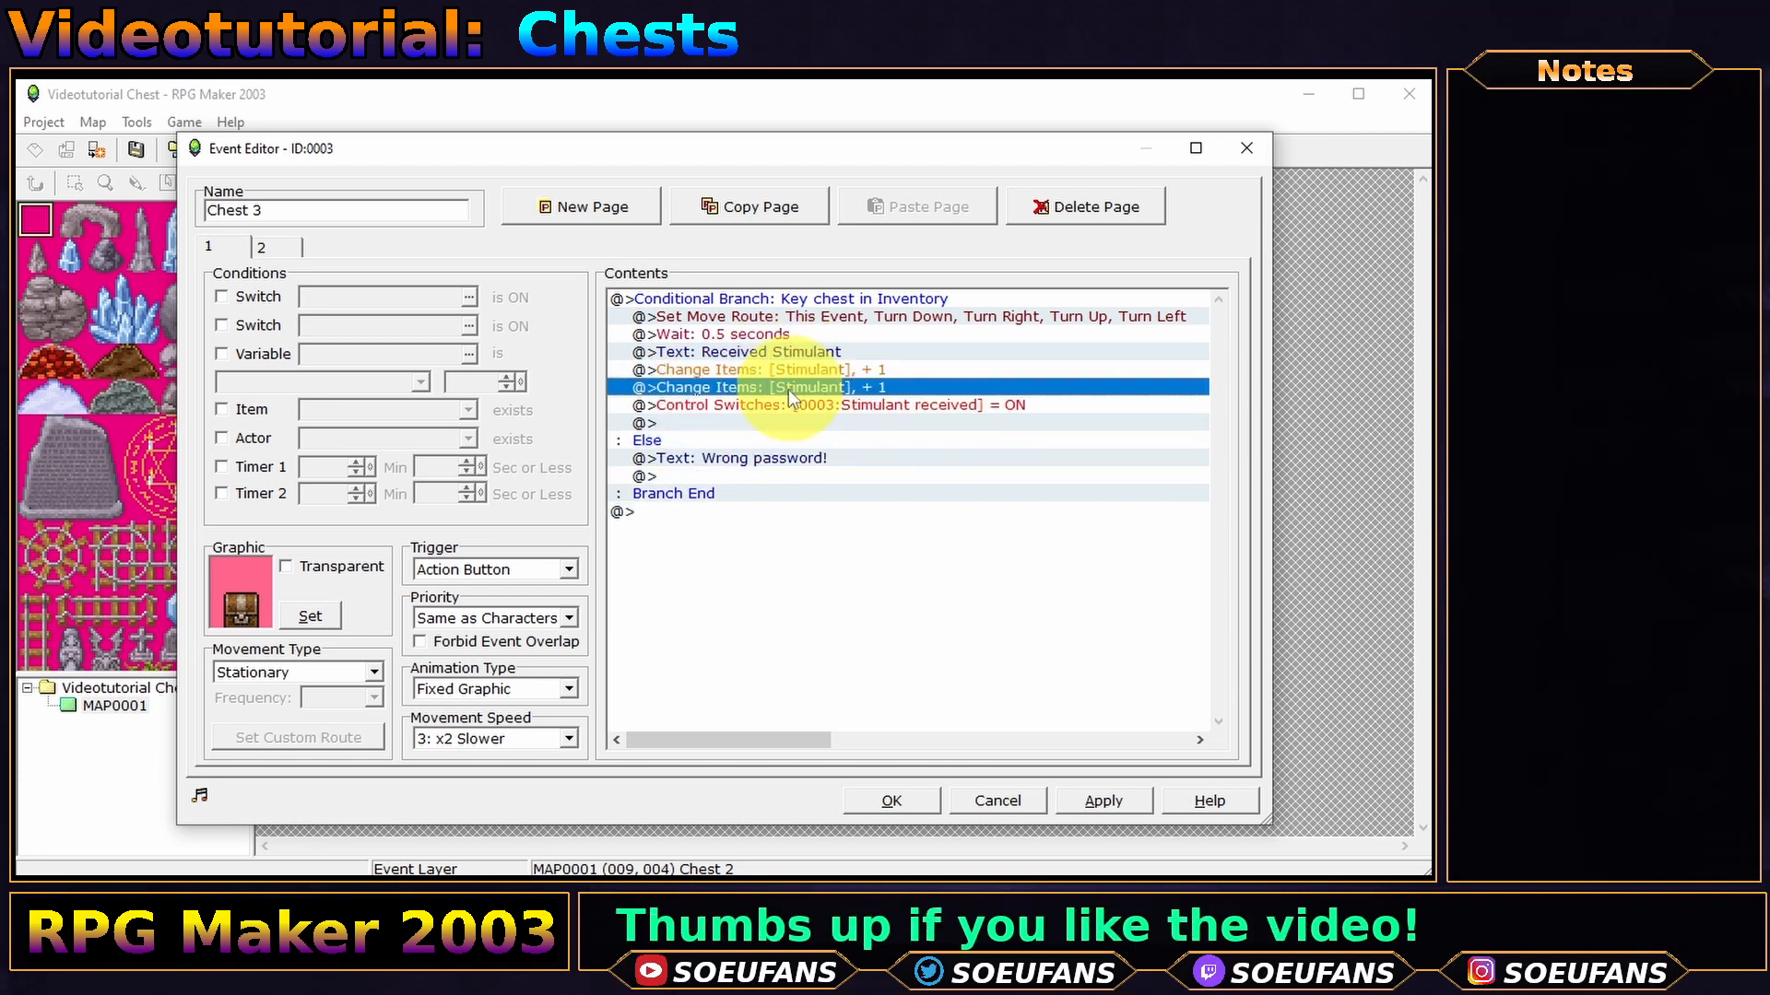
double_click(788, 387)
click(790, 481)
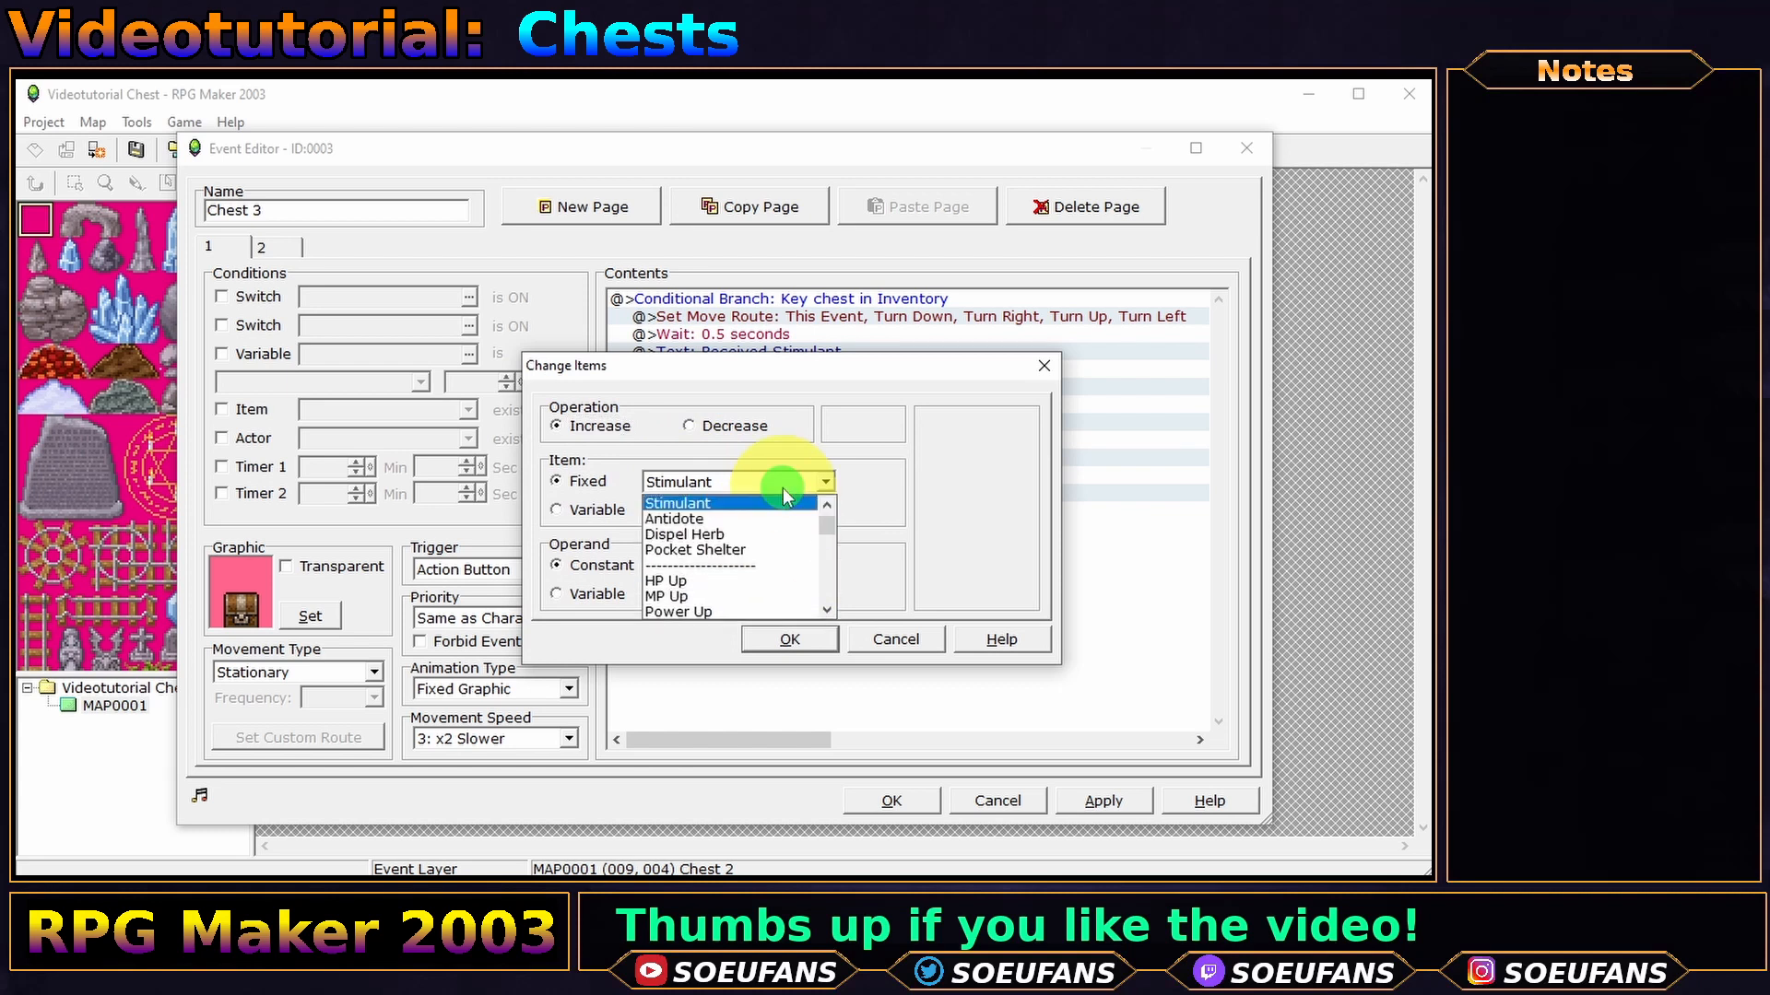
drag(828, 514, 830, 586)
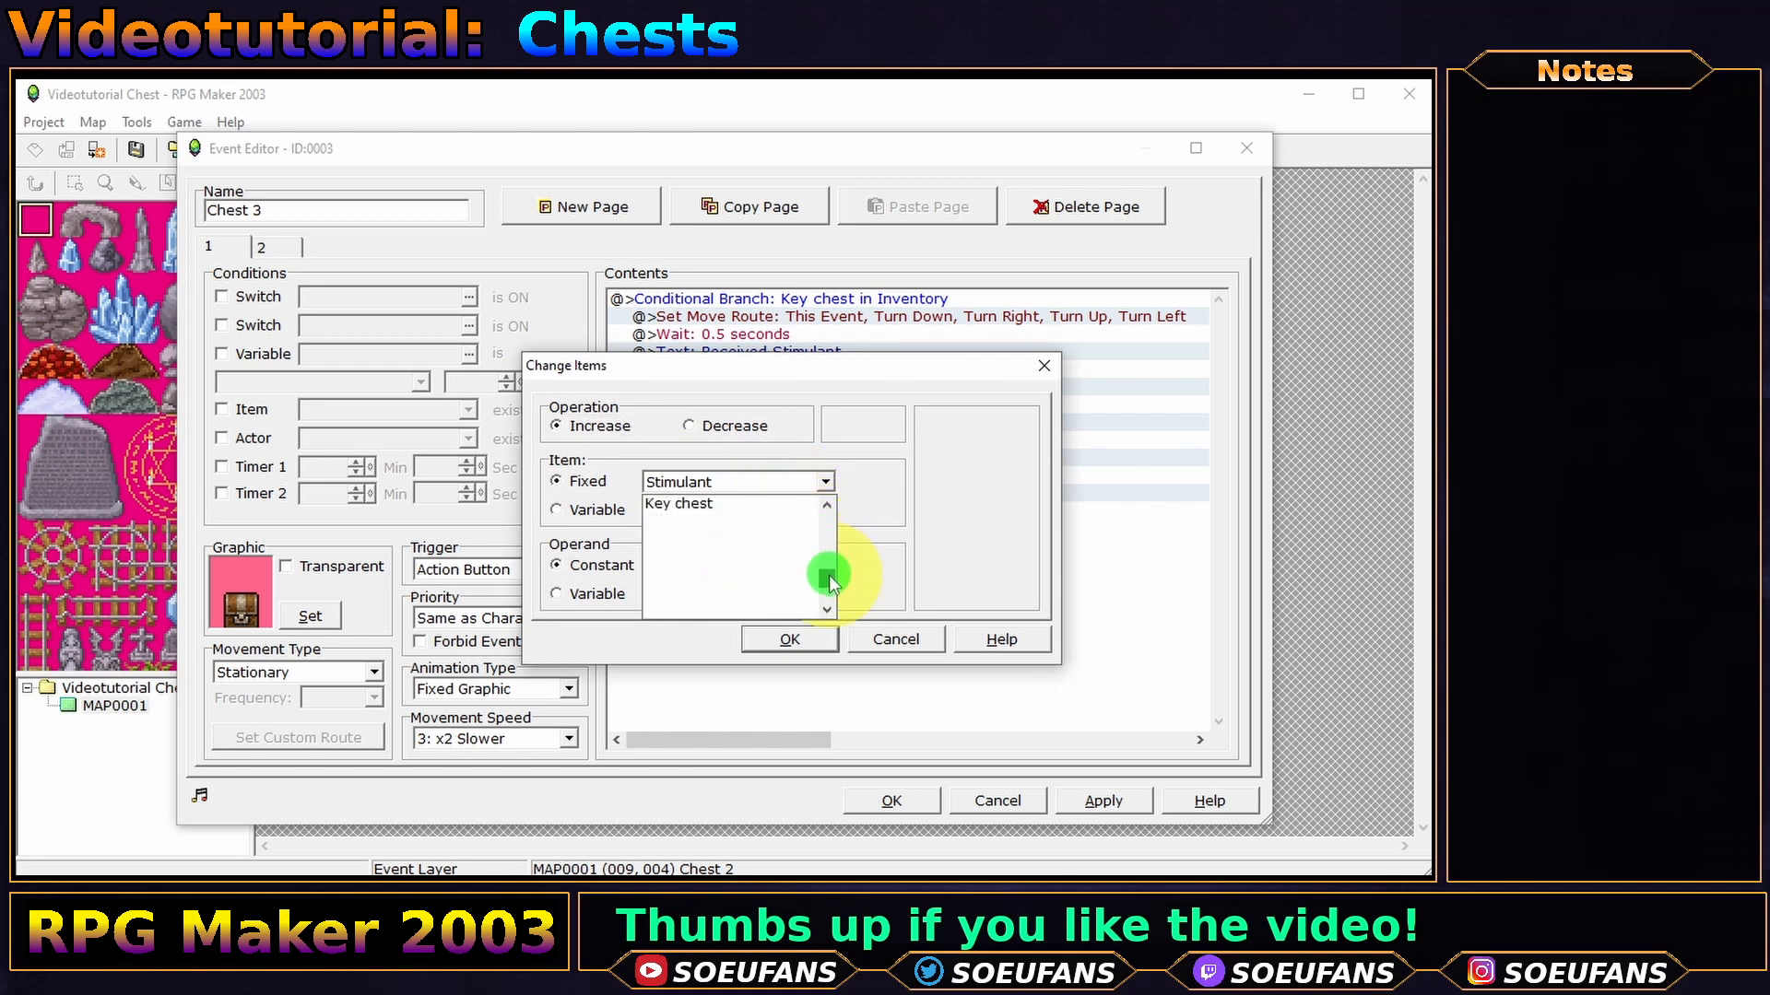
click(729, 512)
click(723, 426)
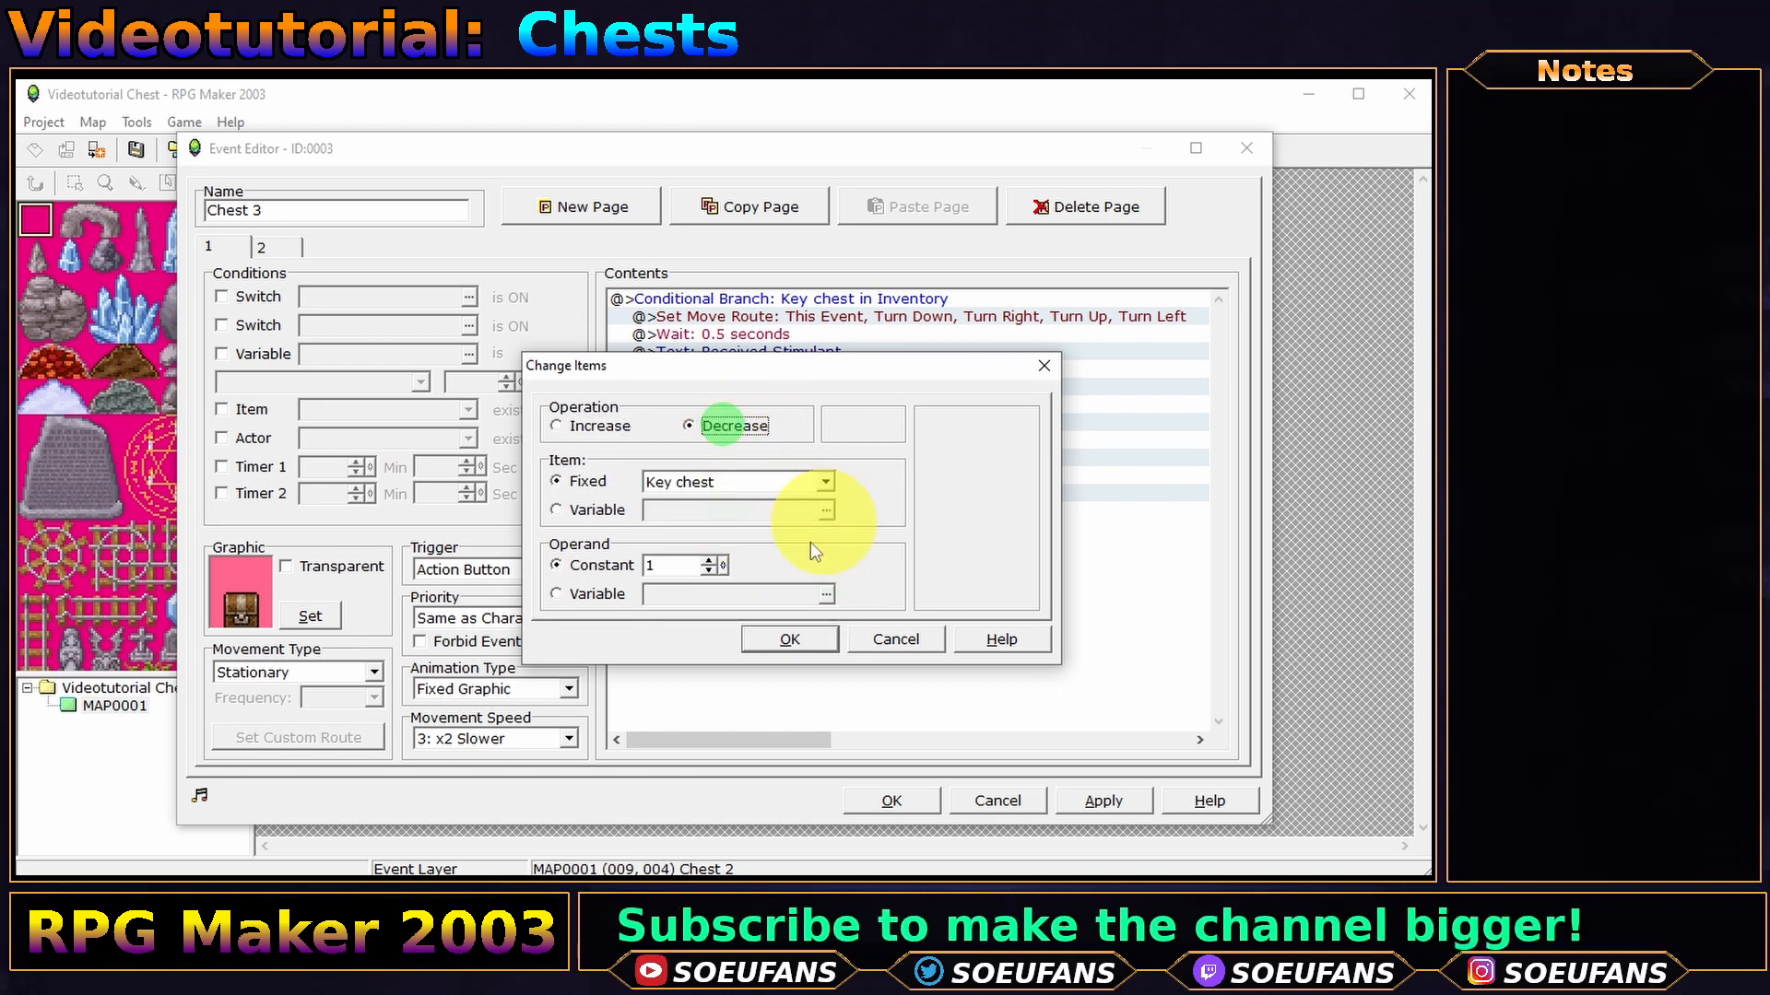
click(787, 638)
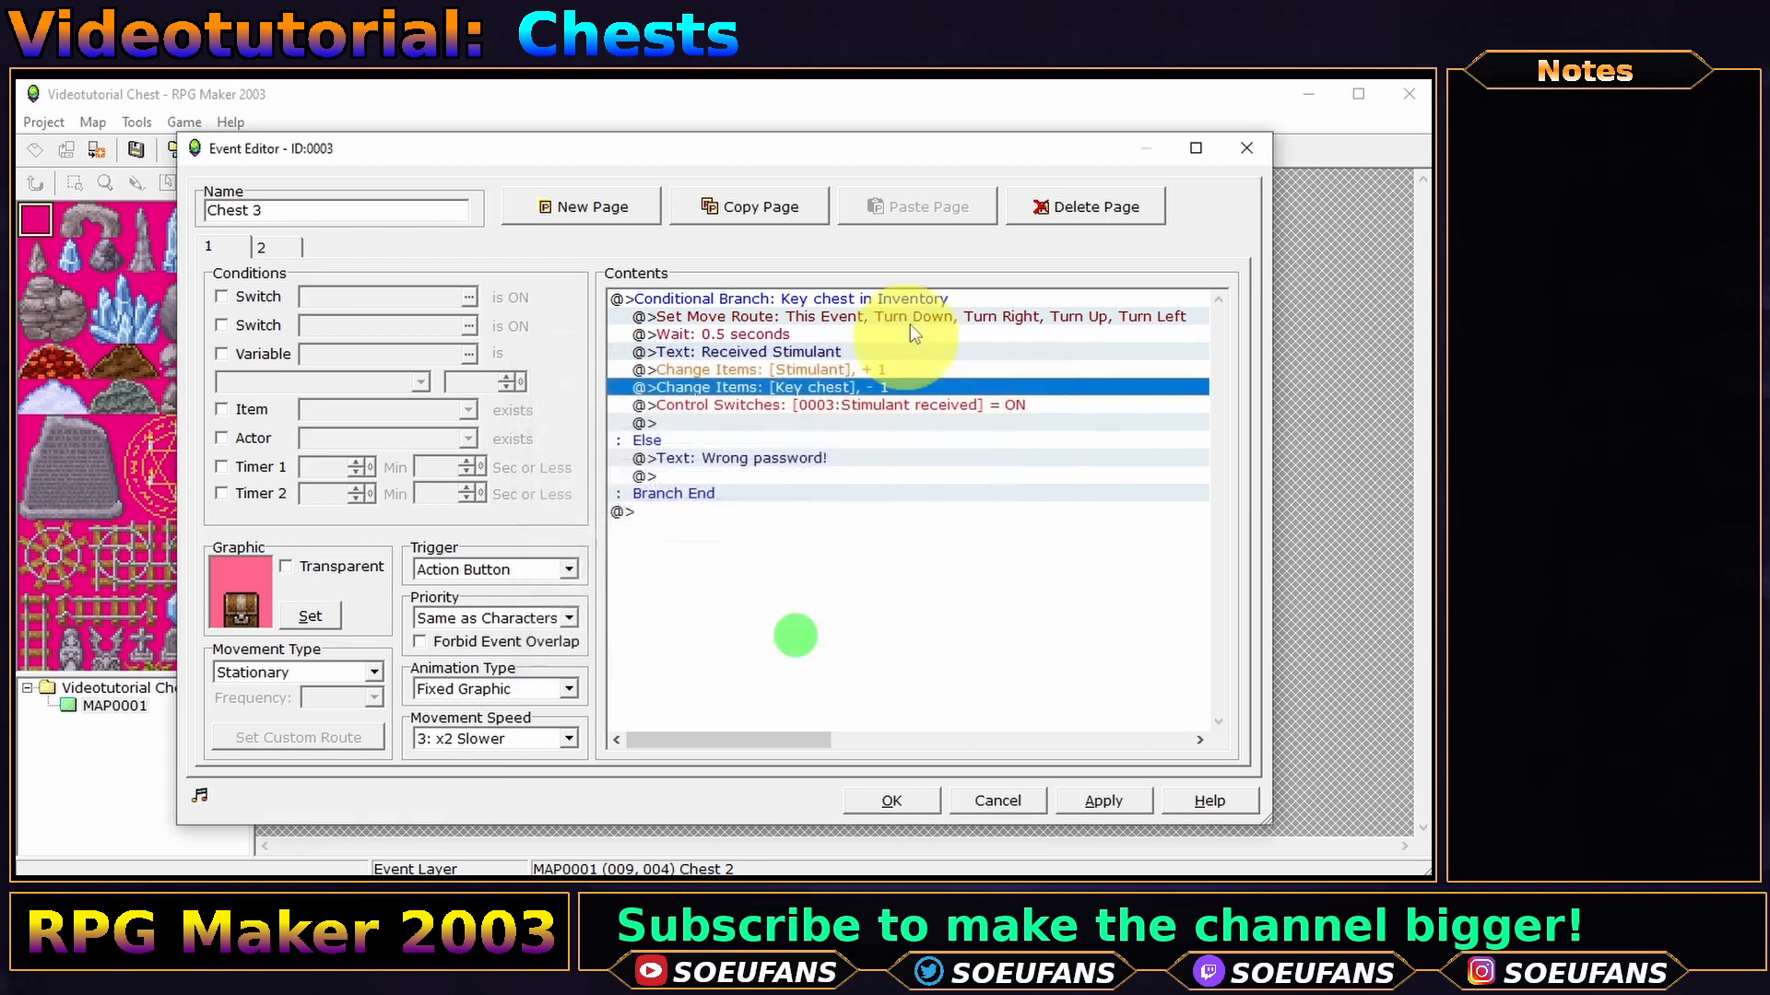
- Change the Else message to 'You dont have the key!' and apply the event changes
click(816, 460)
double_click(849, 460)
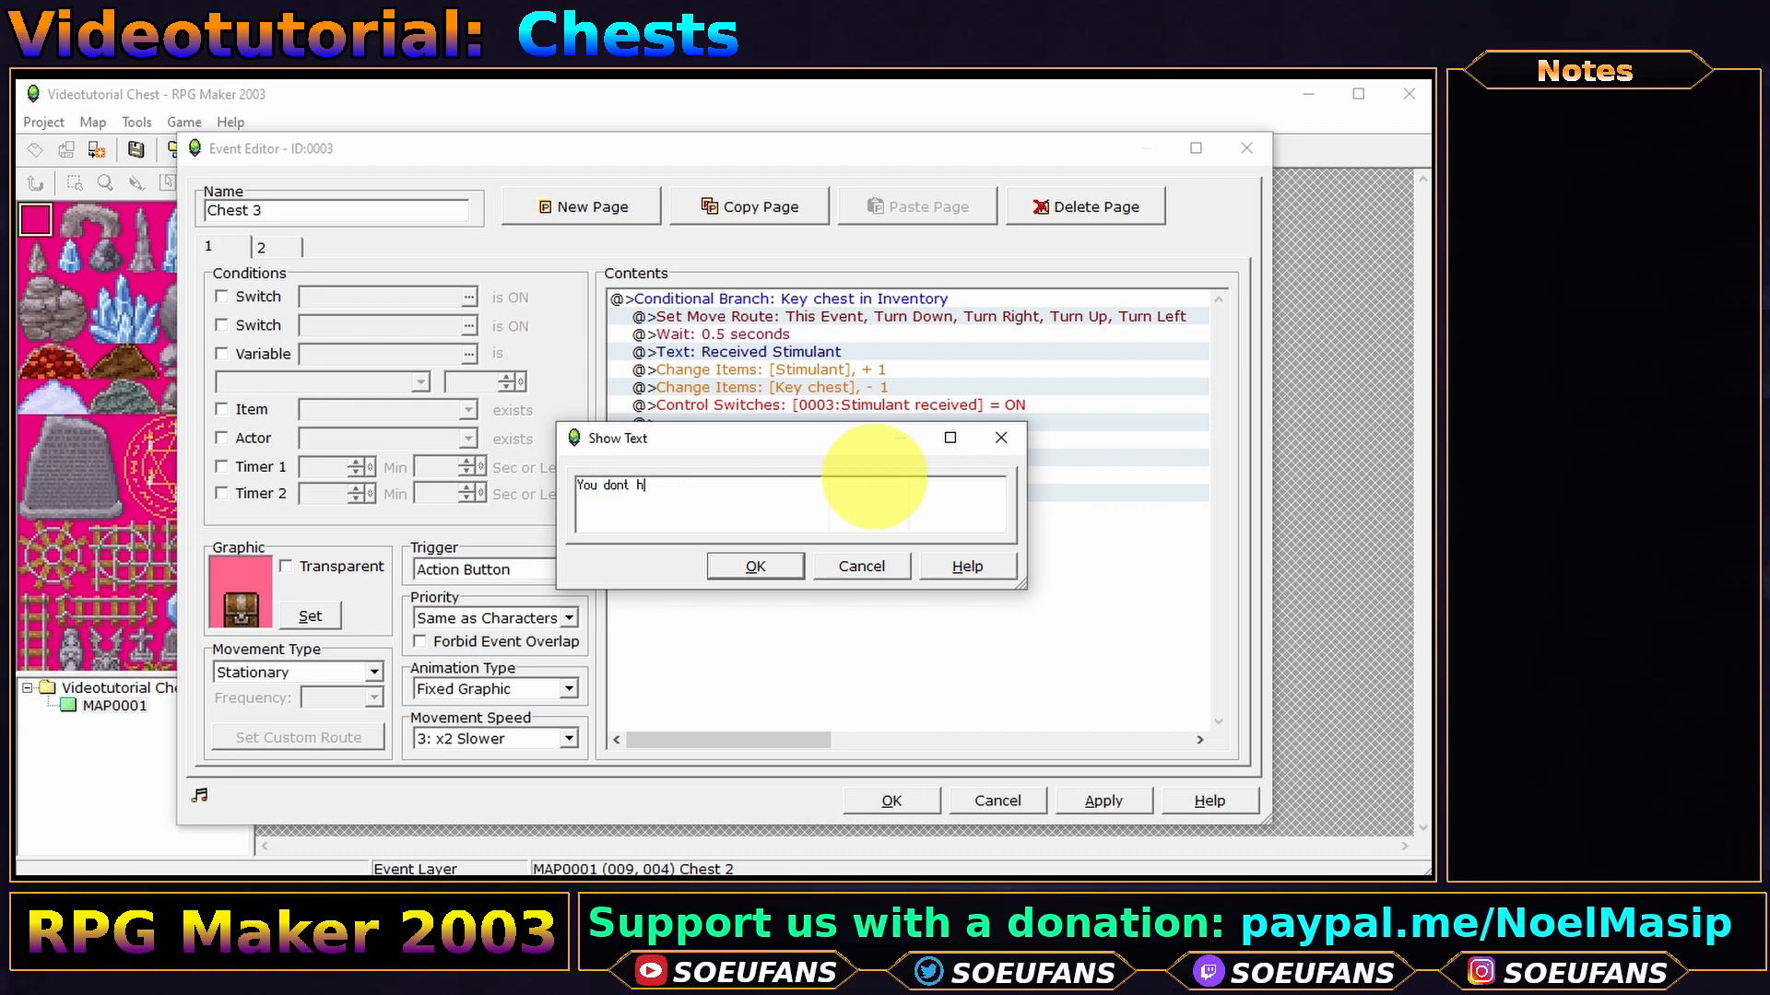
text(the )
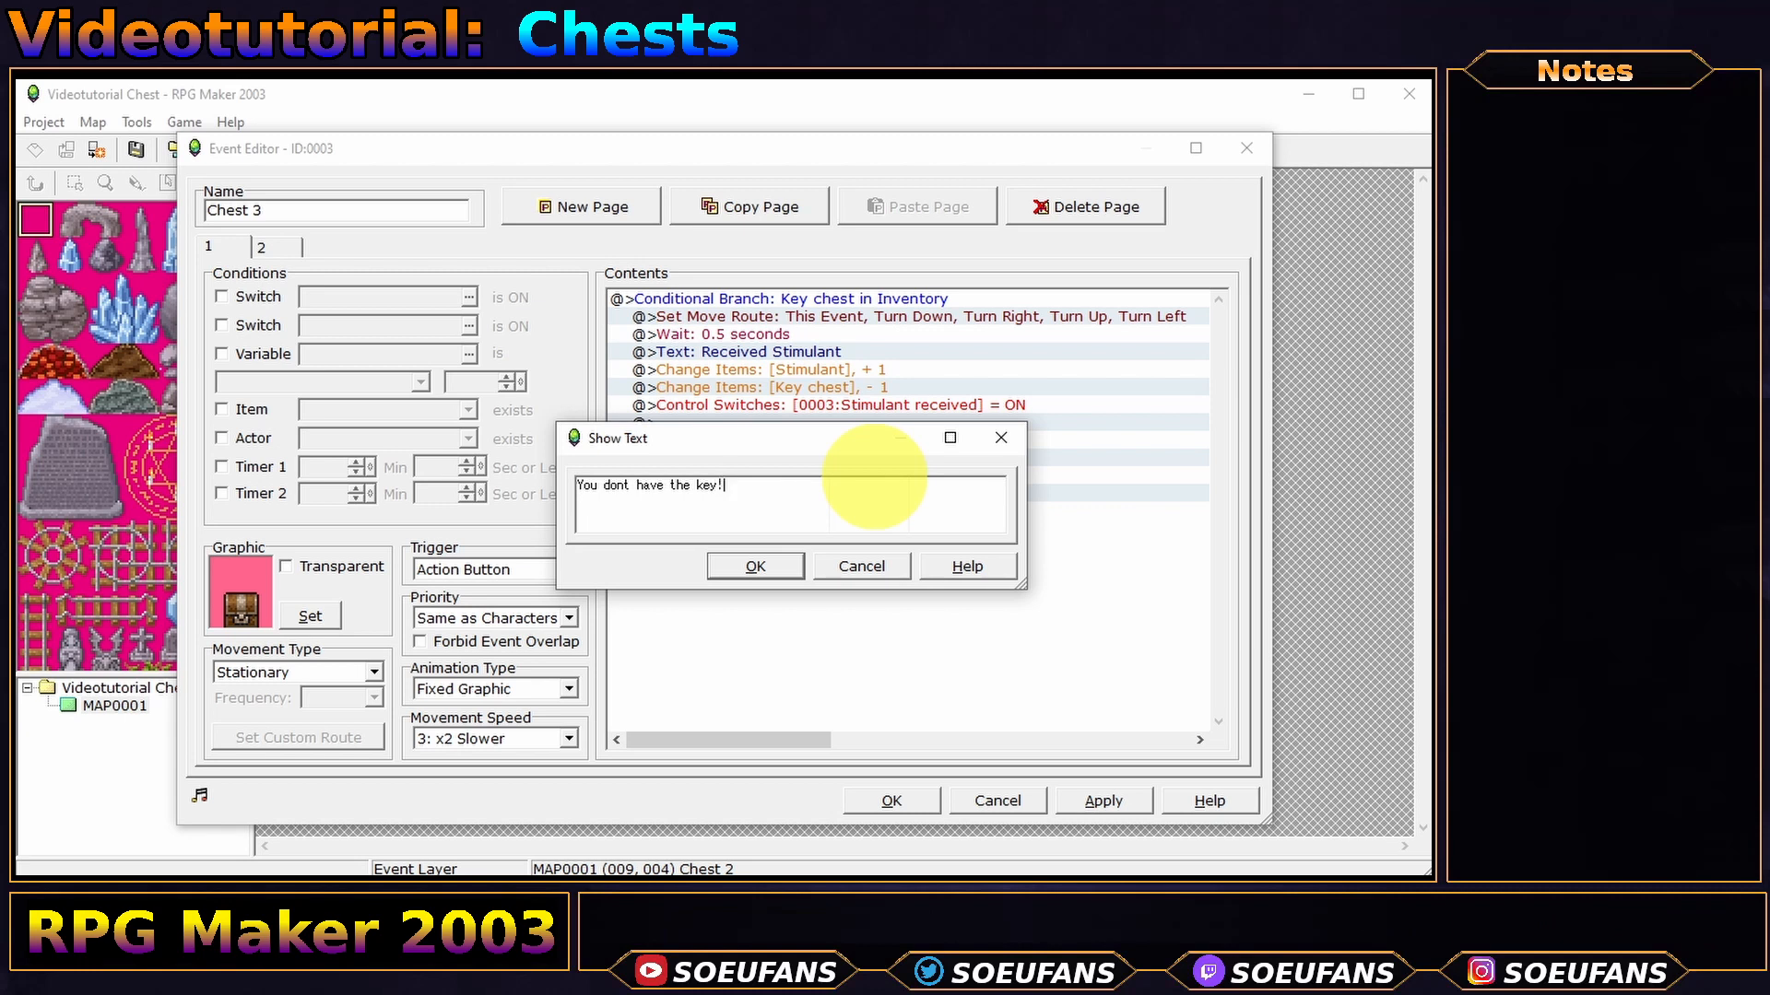
text(key!)
click(755, 566)
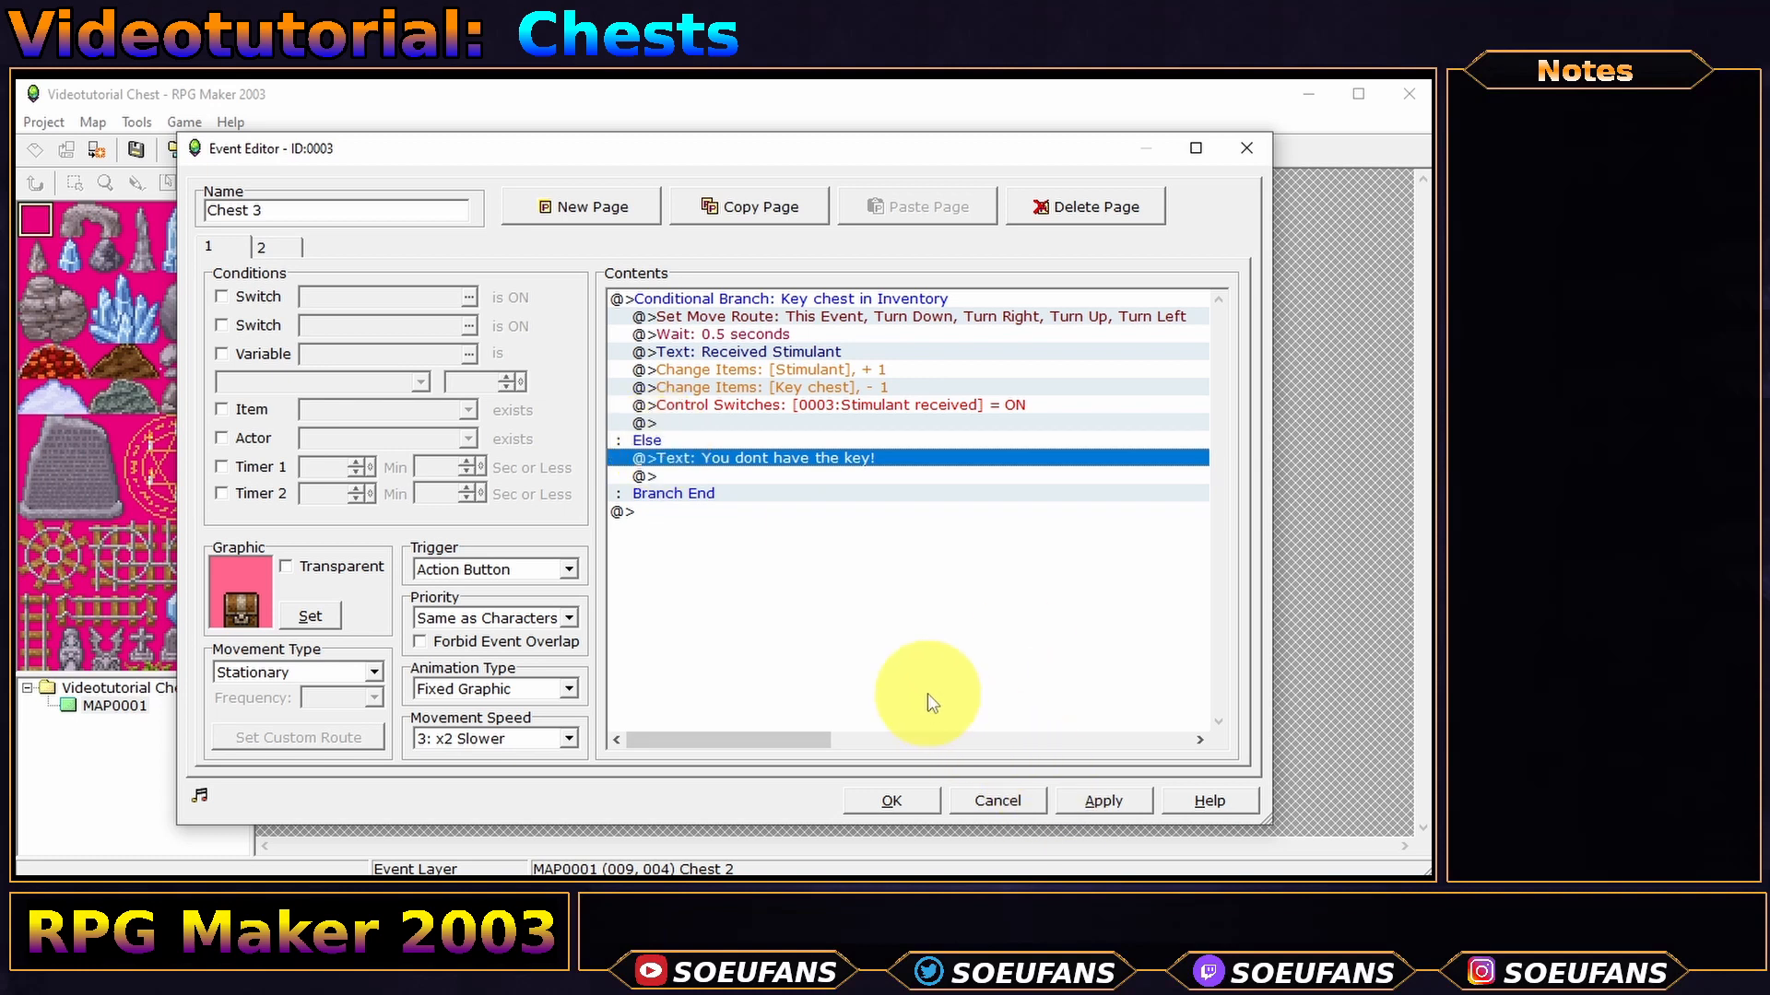
click(1119, 808)
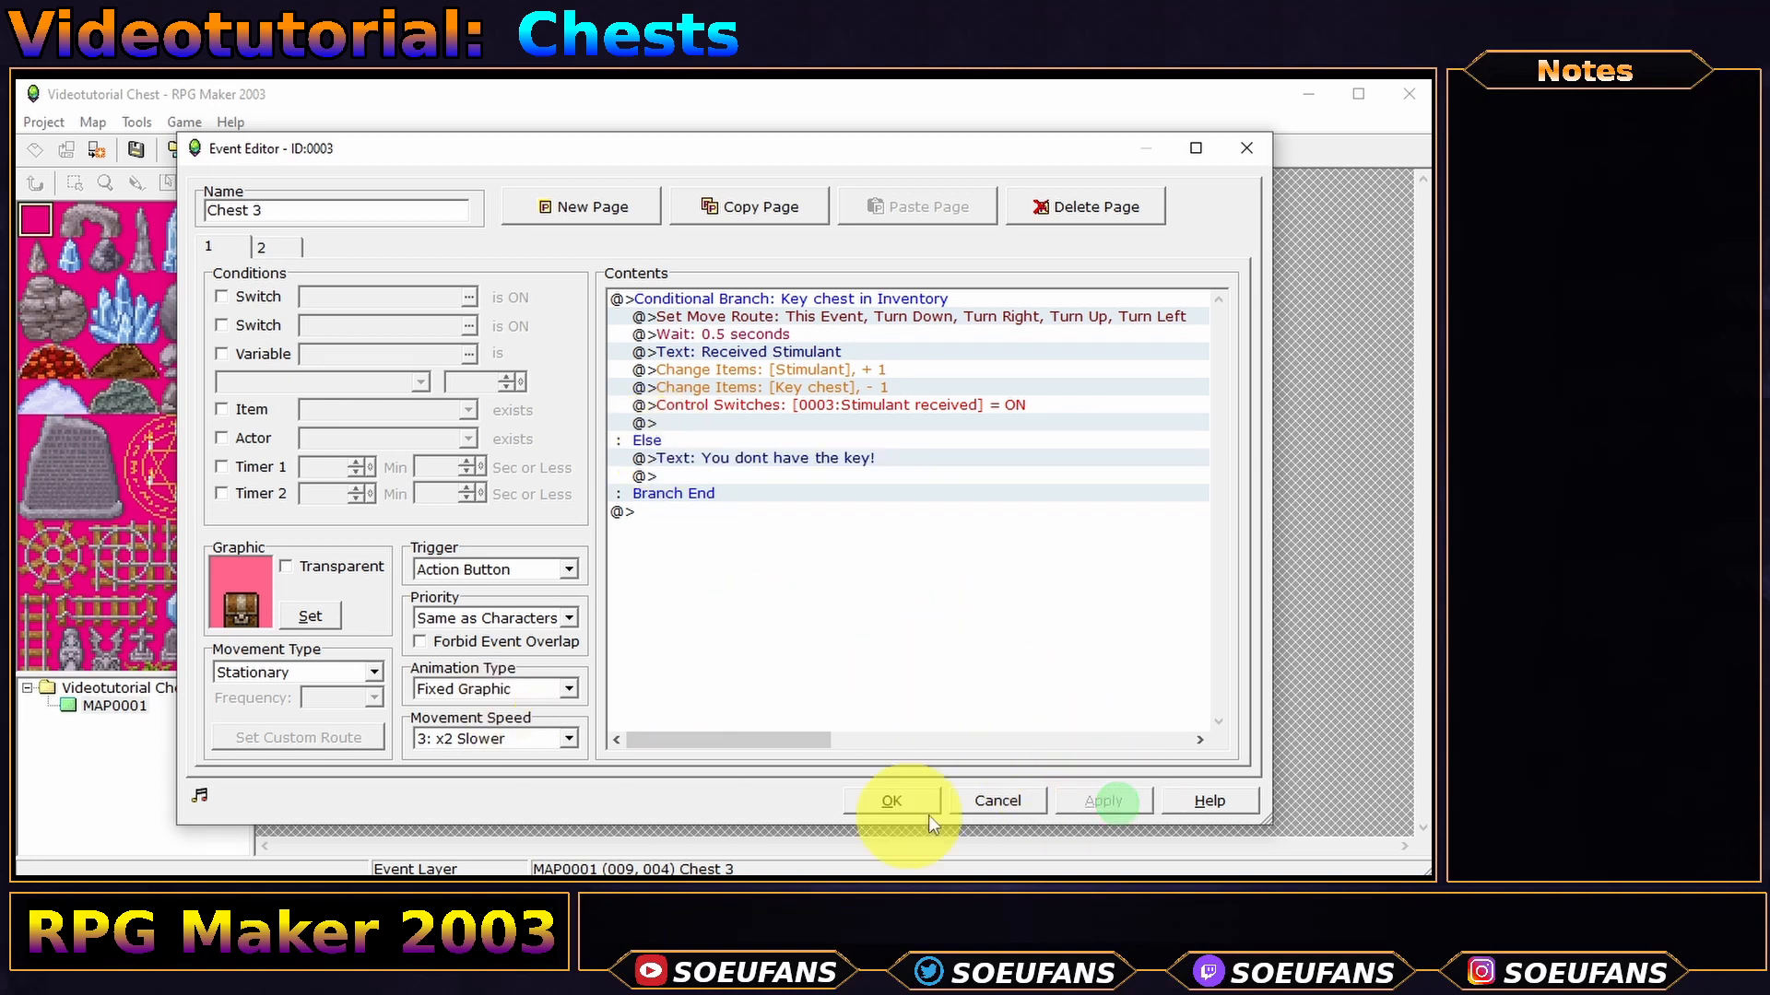
click(900, 800)
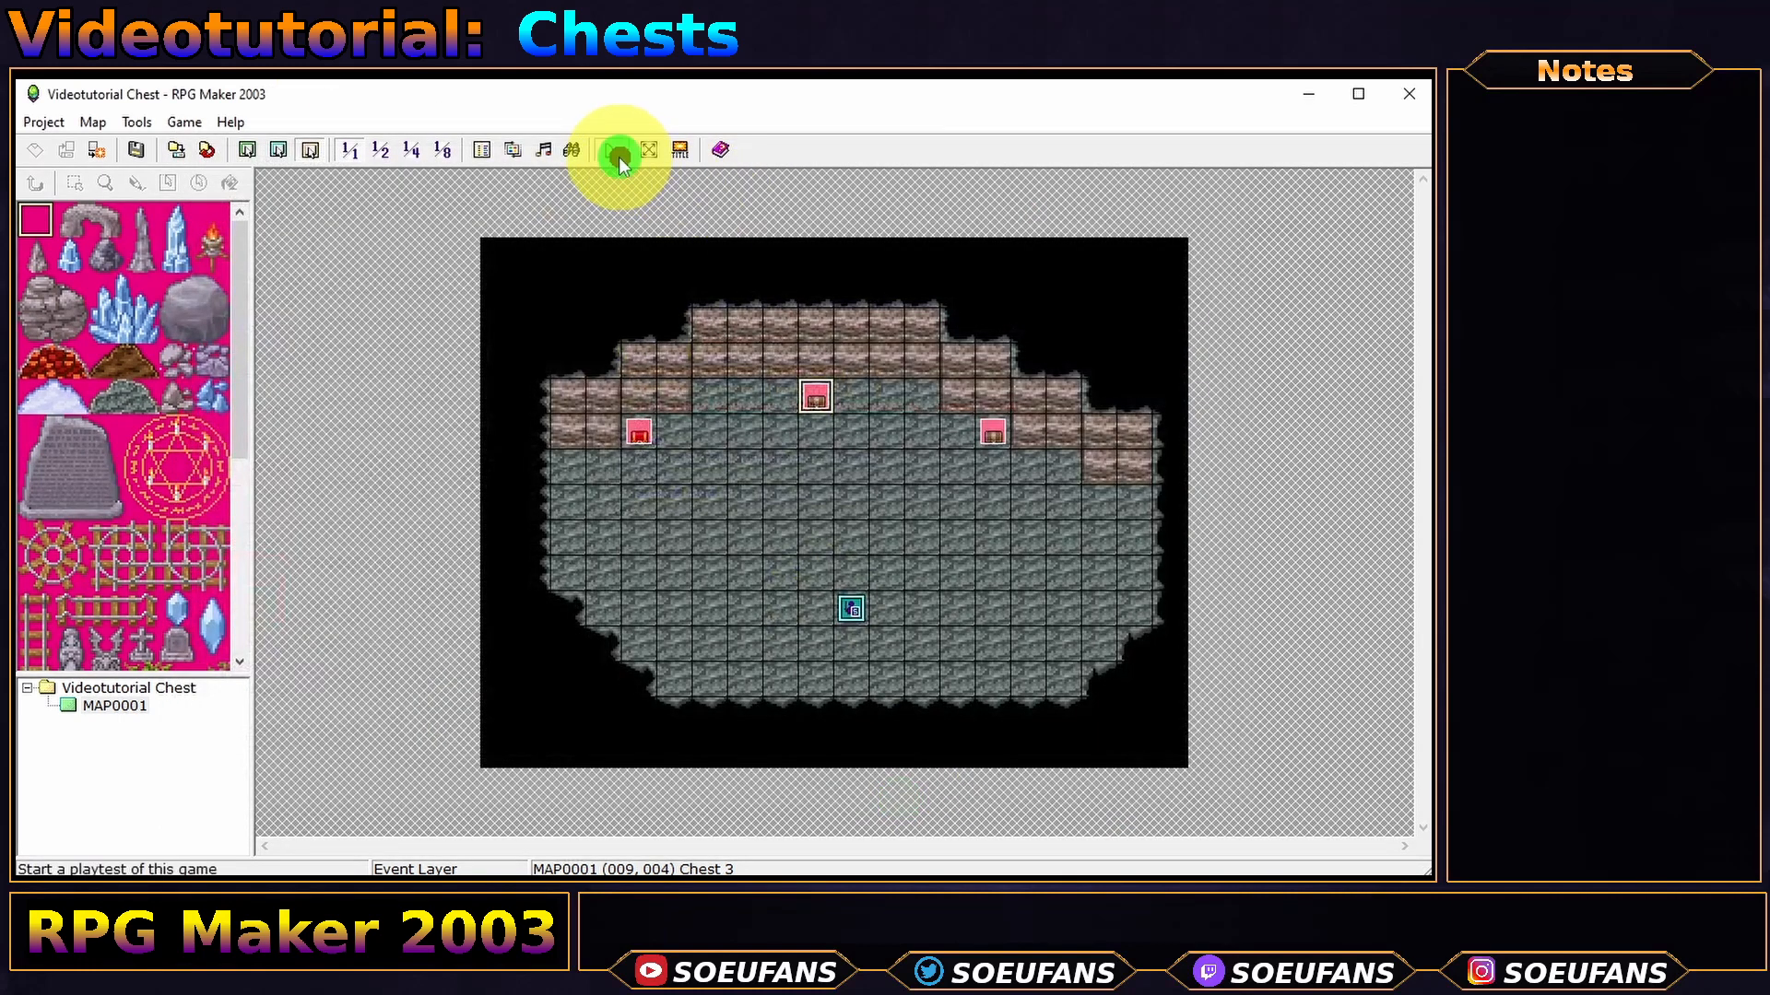
- Save and playtest a new game, confirming the middle chest refuses without the key
click(610, 150)
click(714, 538)
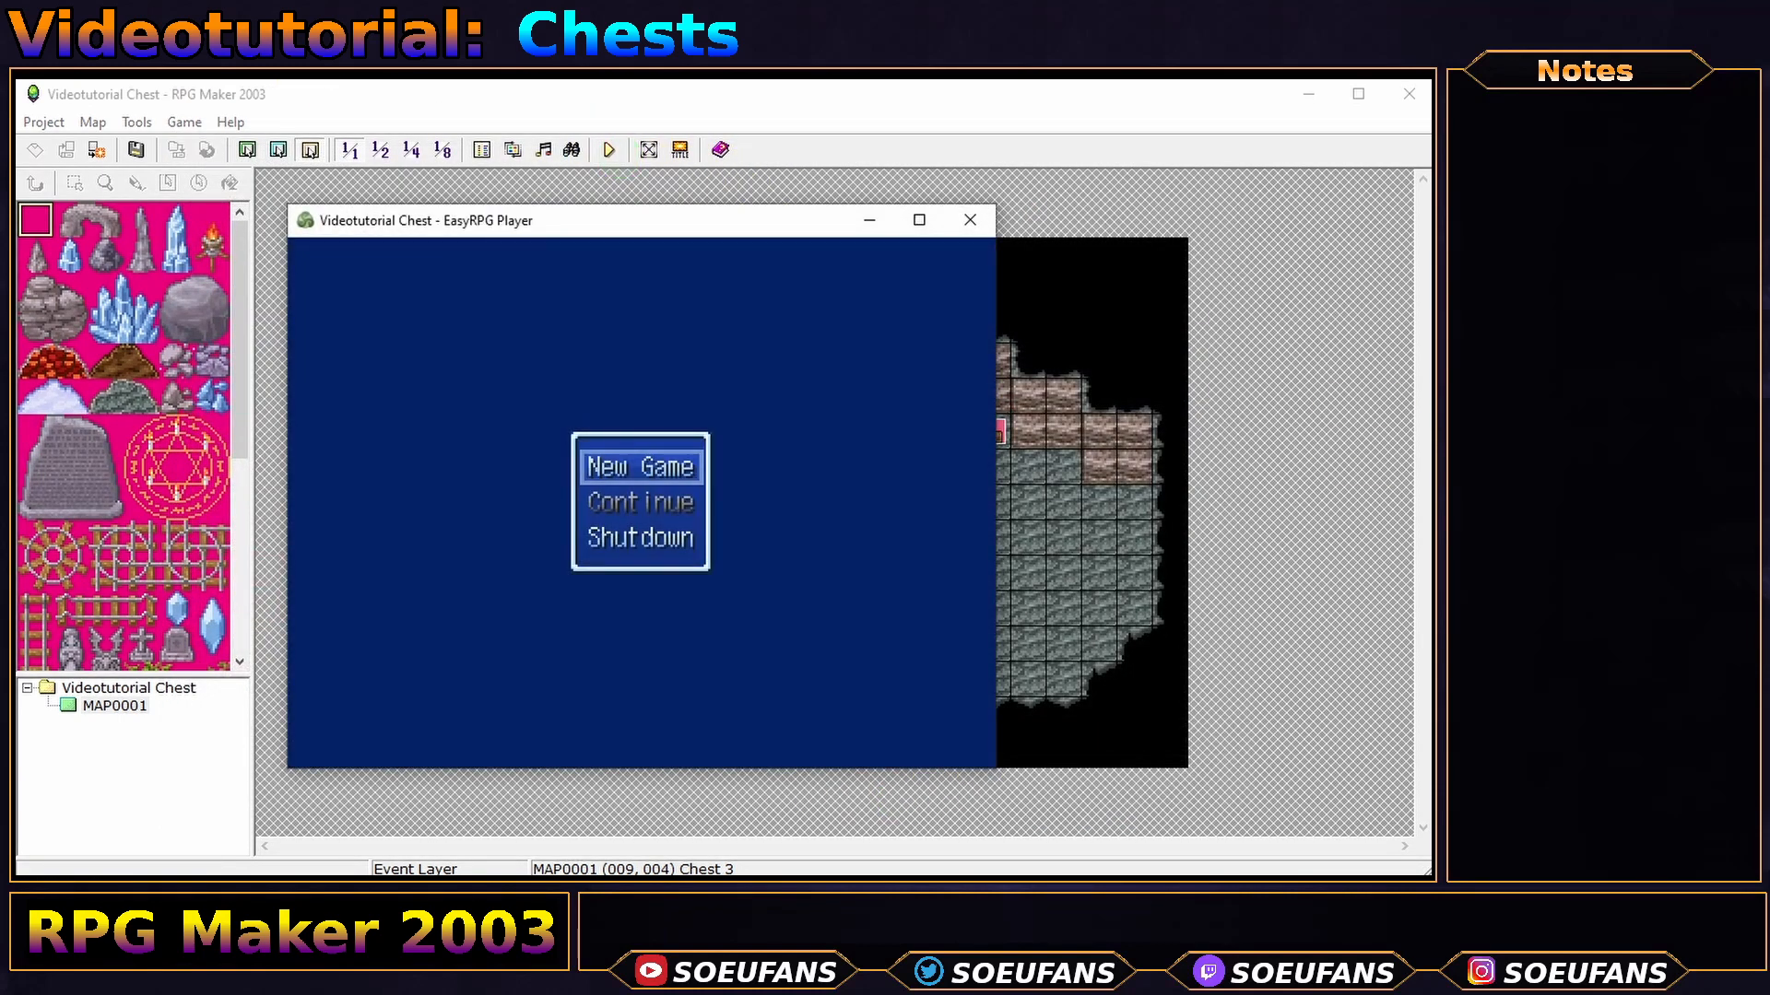
key(Return)
key(Left)
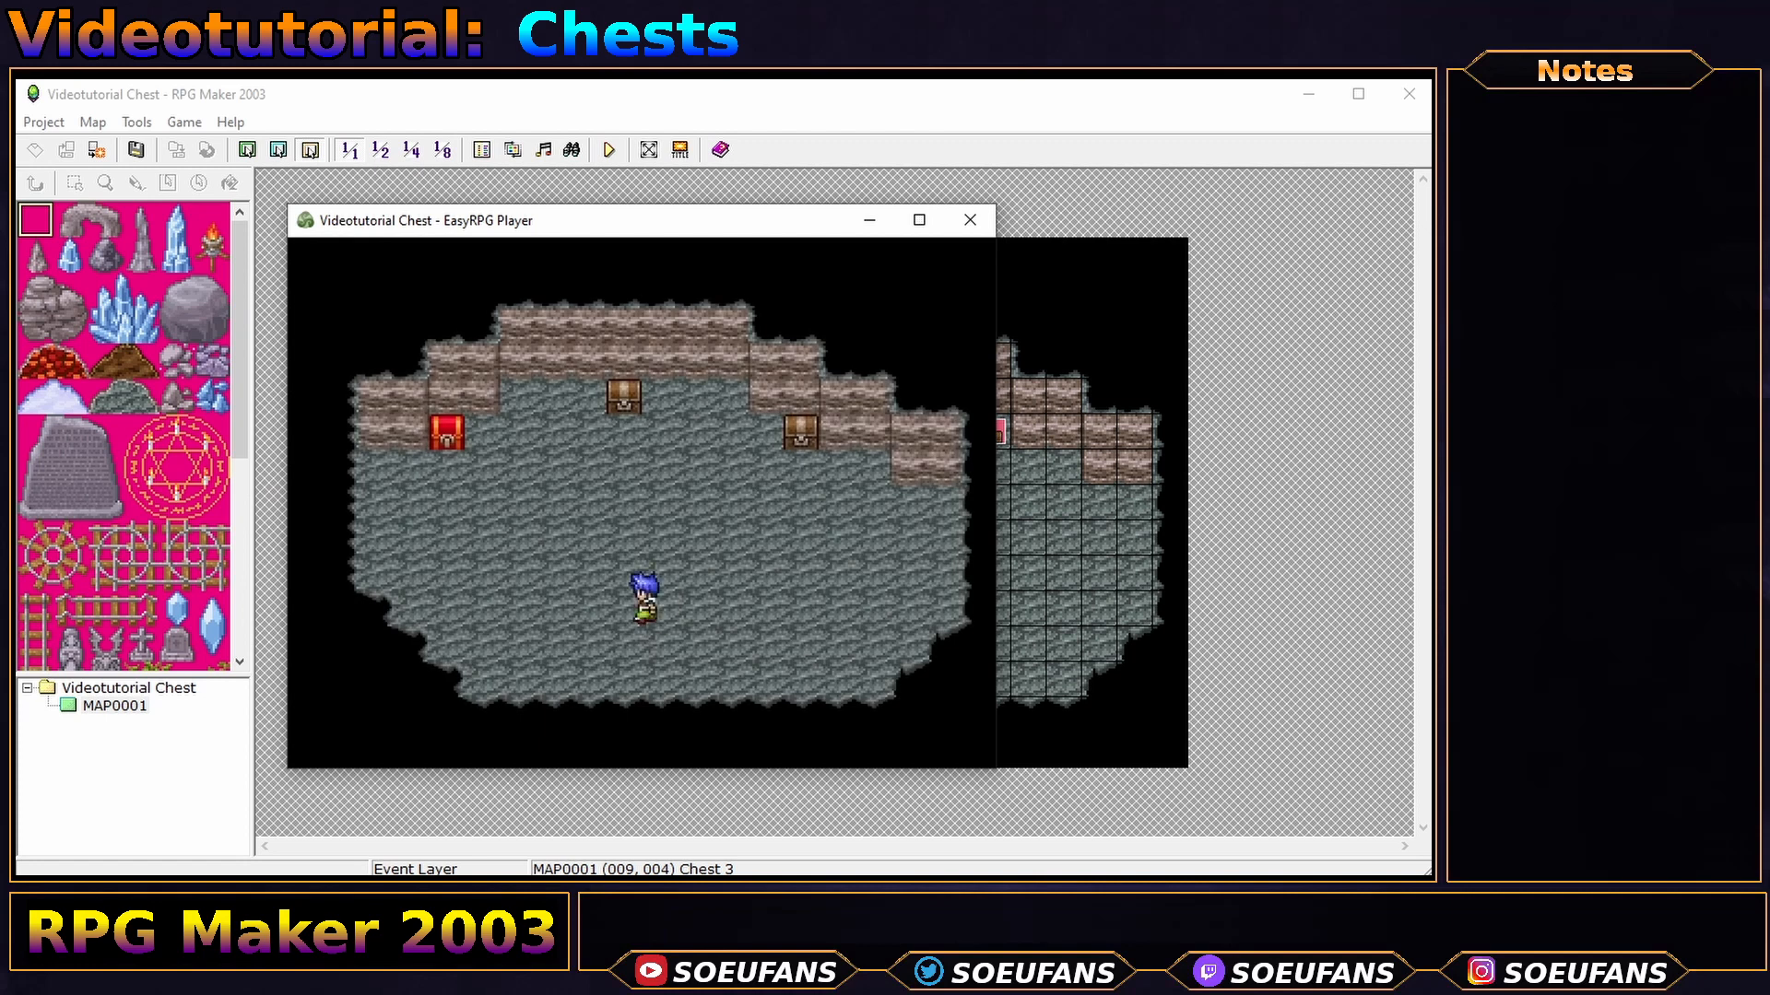
key(Up)
key(Up)
key(Up)
key(Up)
key(Up)
key(Left)
key(Up)
key(Down)
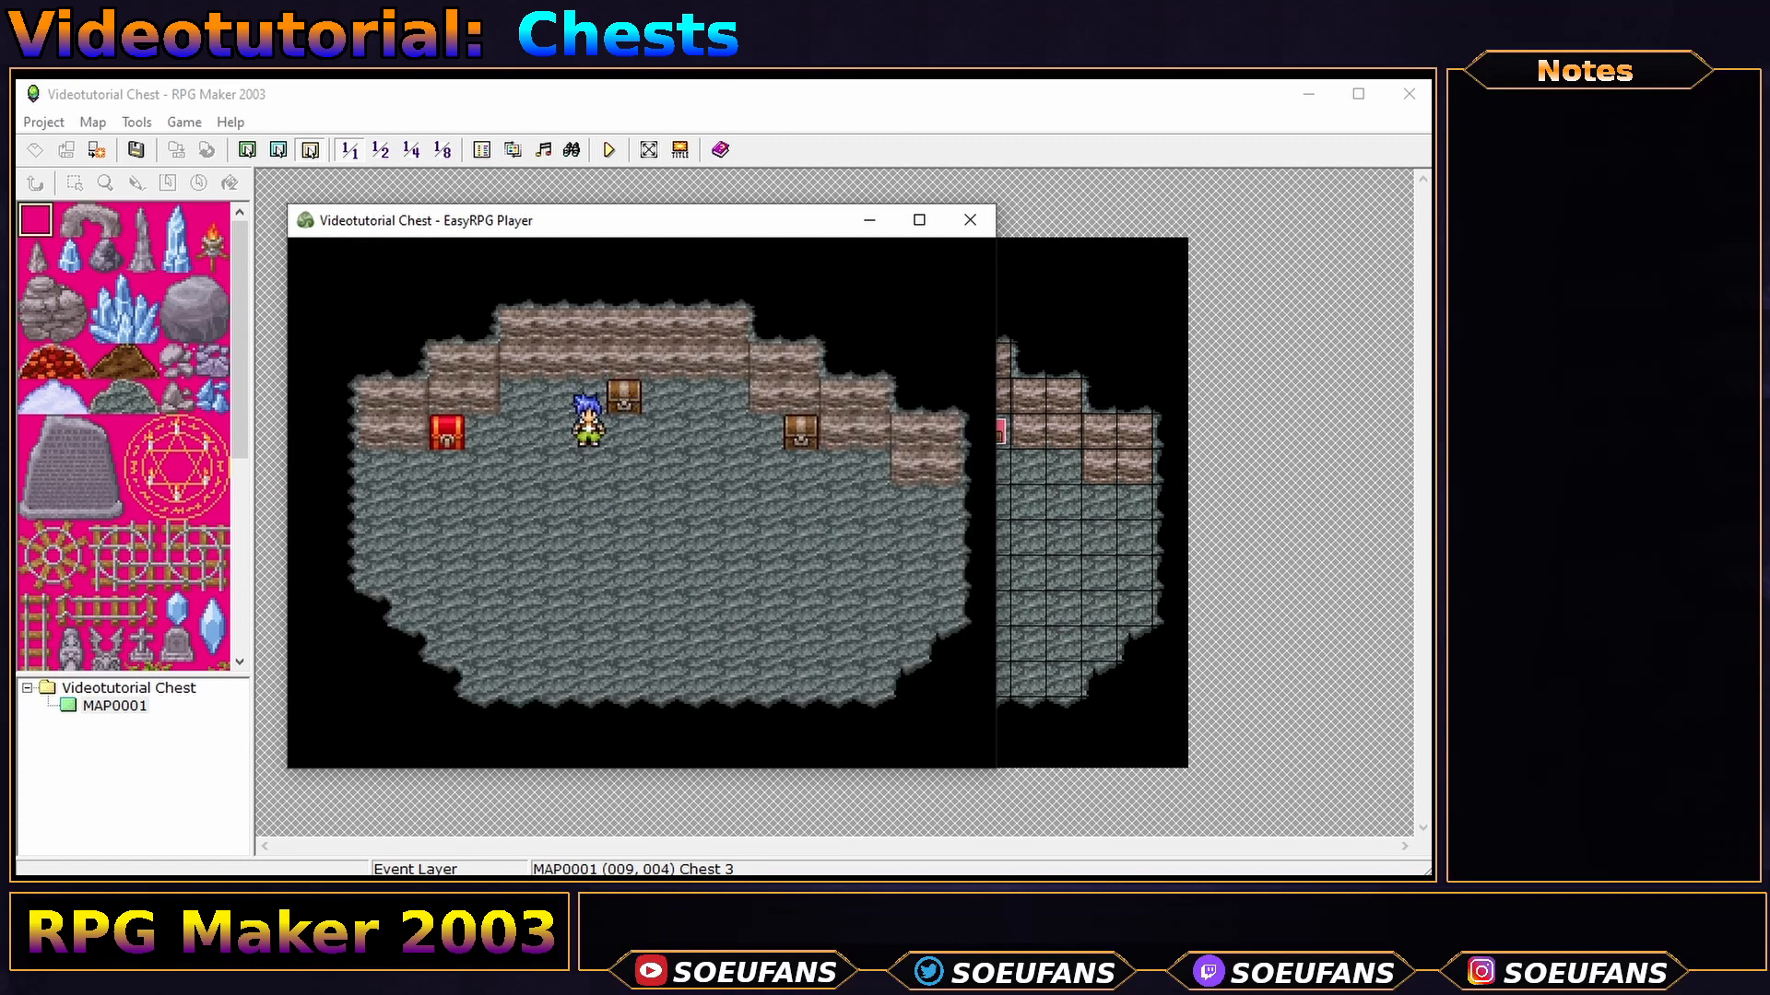
key(Right)
key(Up)
key(Return)
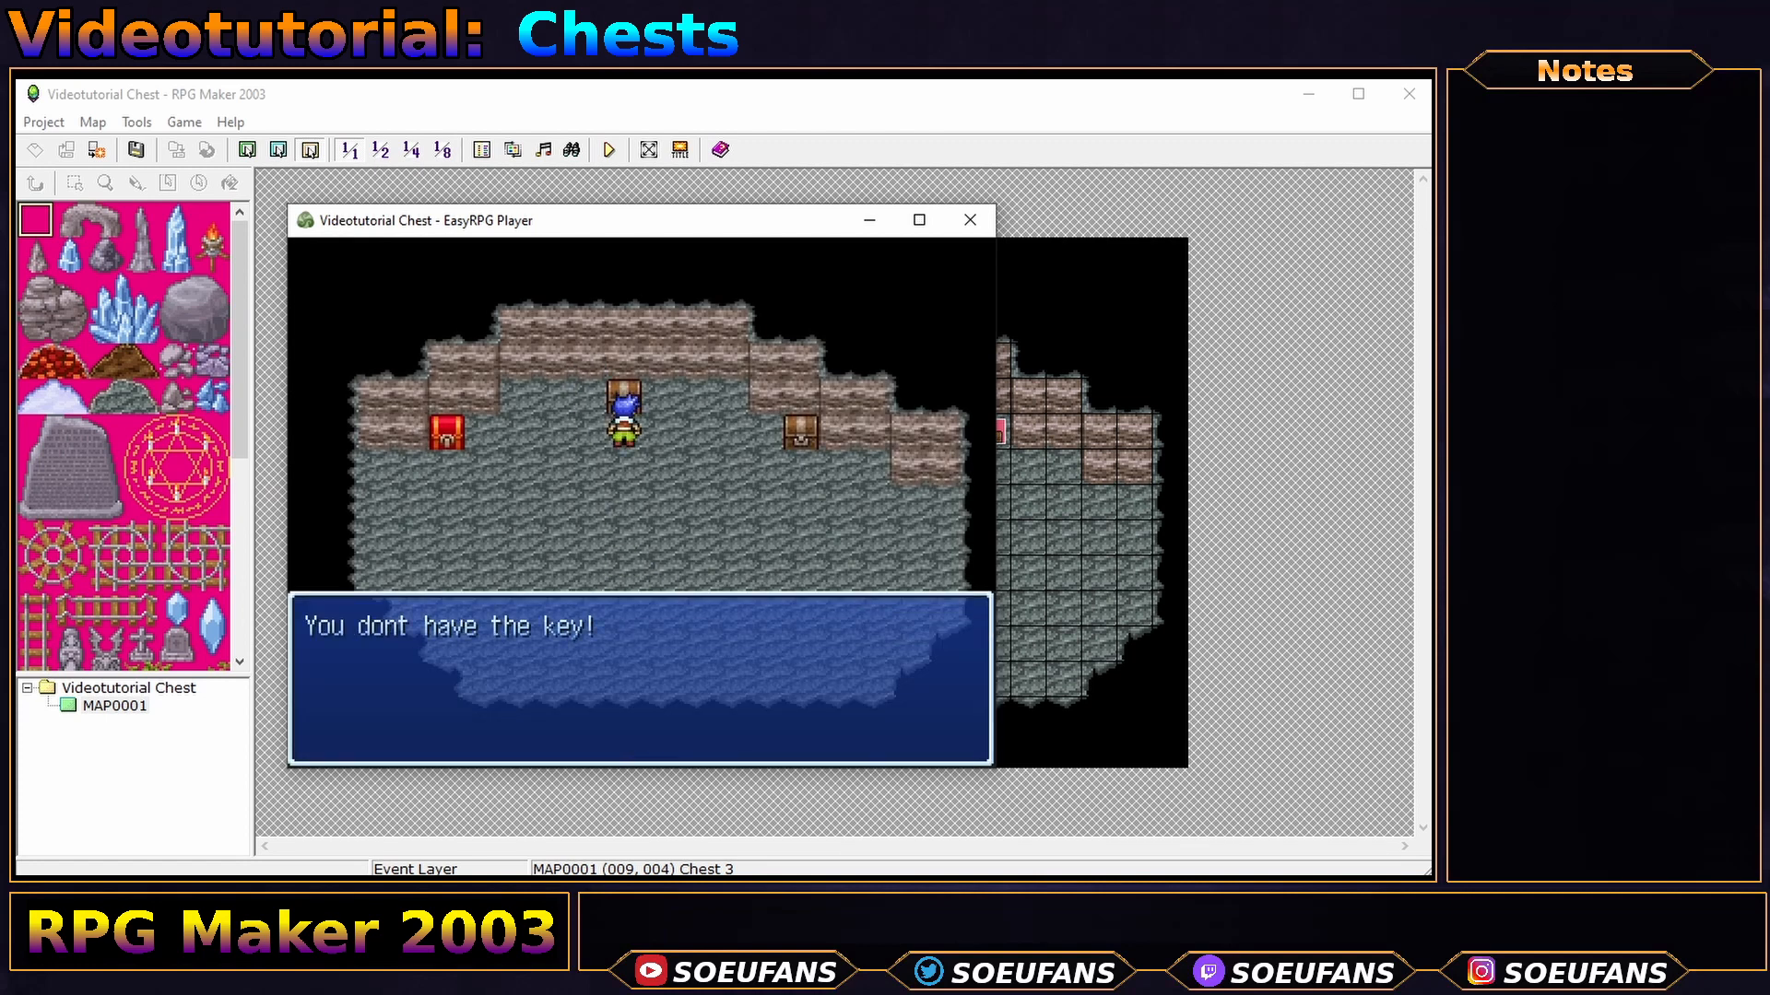
key(Return)
- Check the empty inventory, take the key from the red chest, and verify Key chest appears
key(Escape)
key(Return)
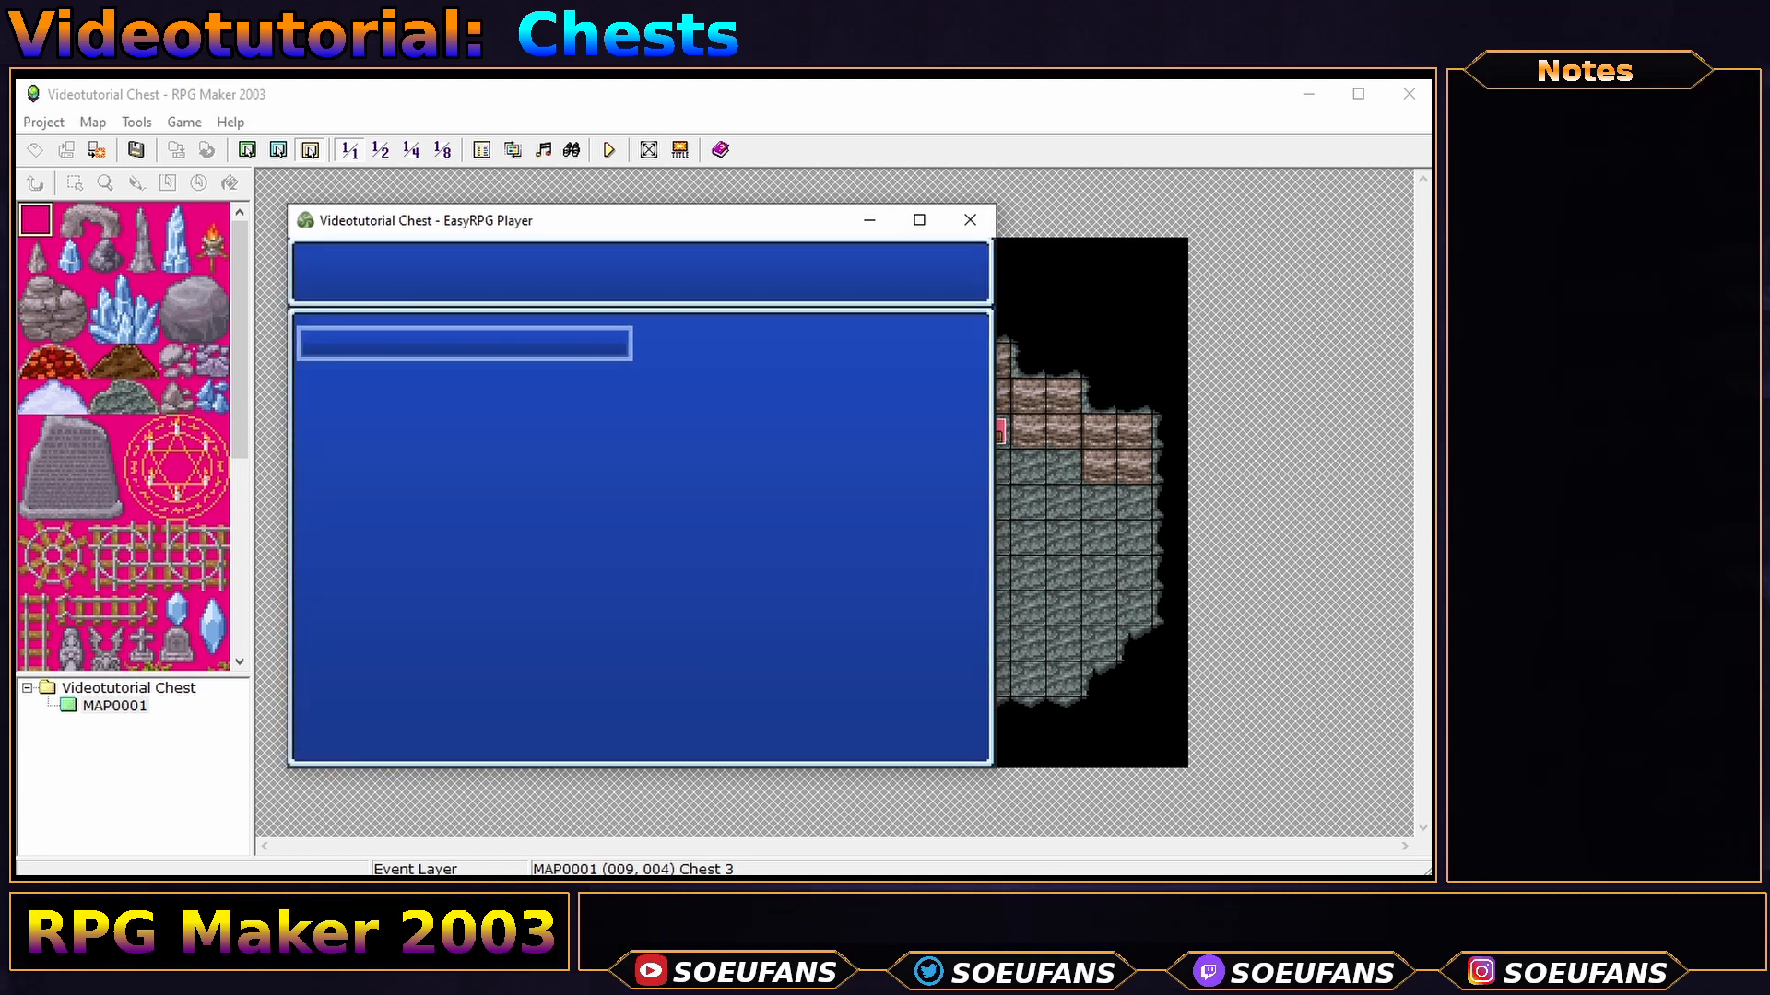
key(Escape)
key(Escape)
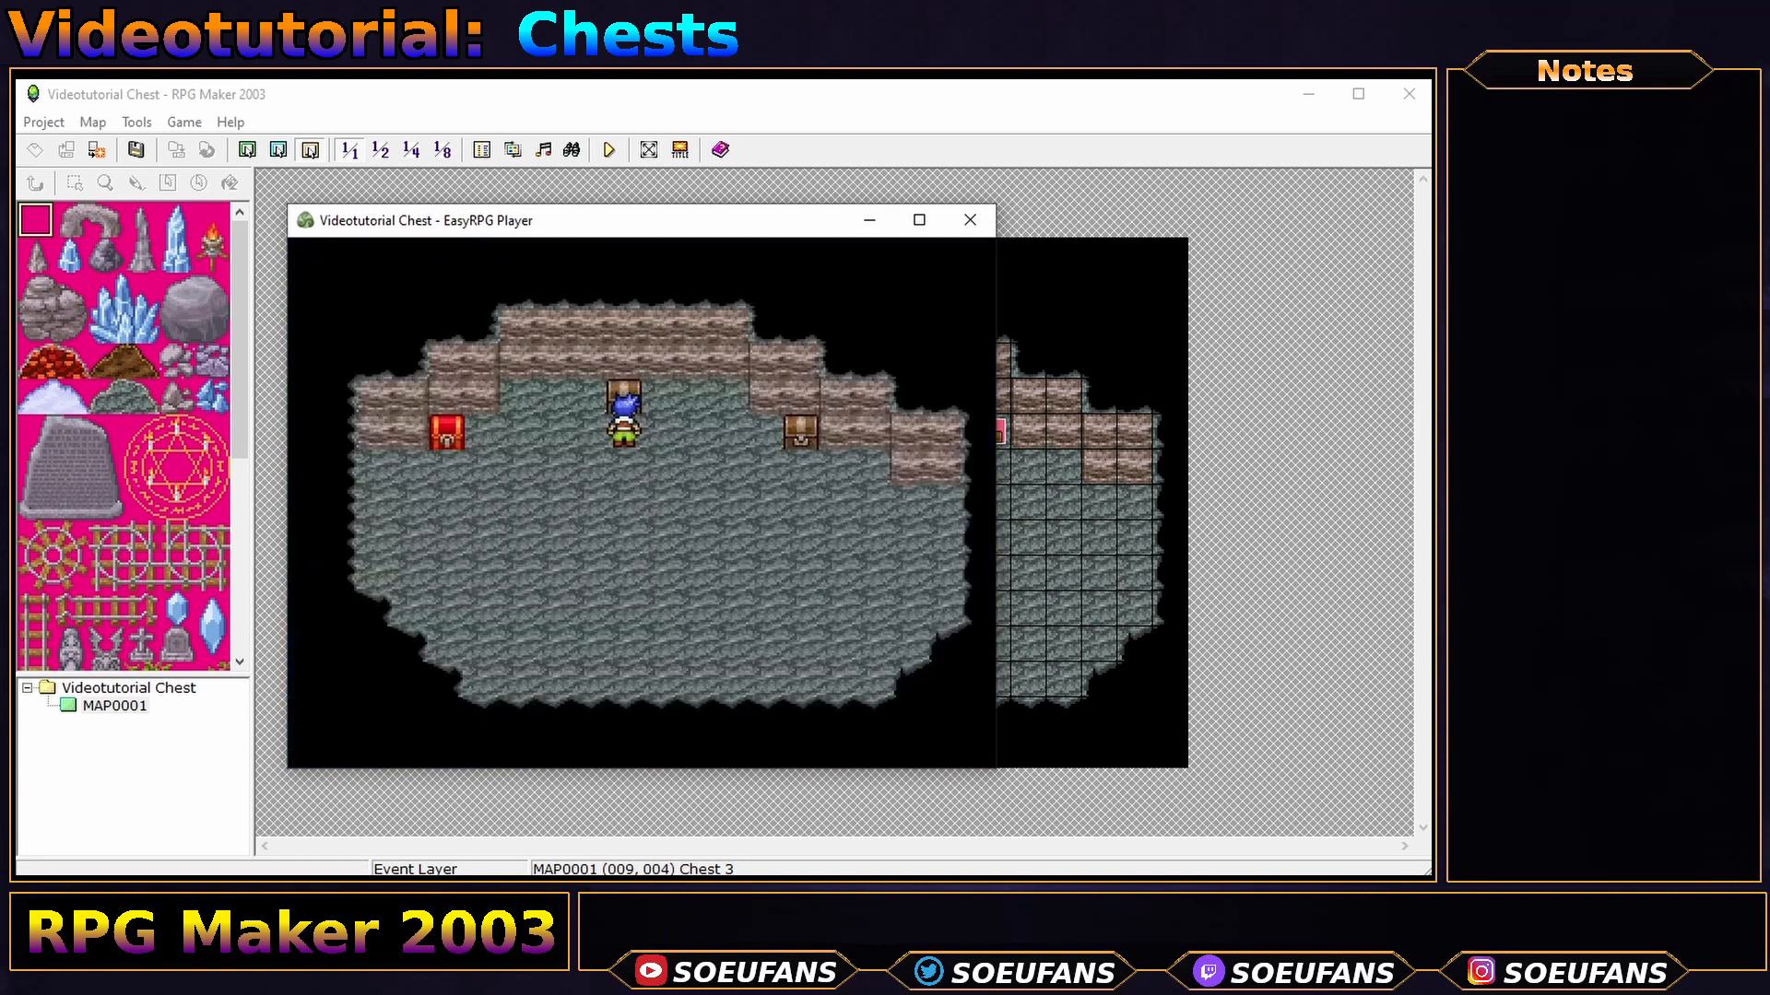
key(Left)
key(Left)
key(Left)
key(Left)
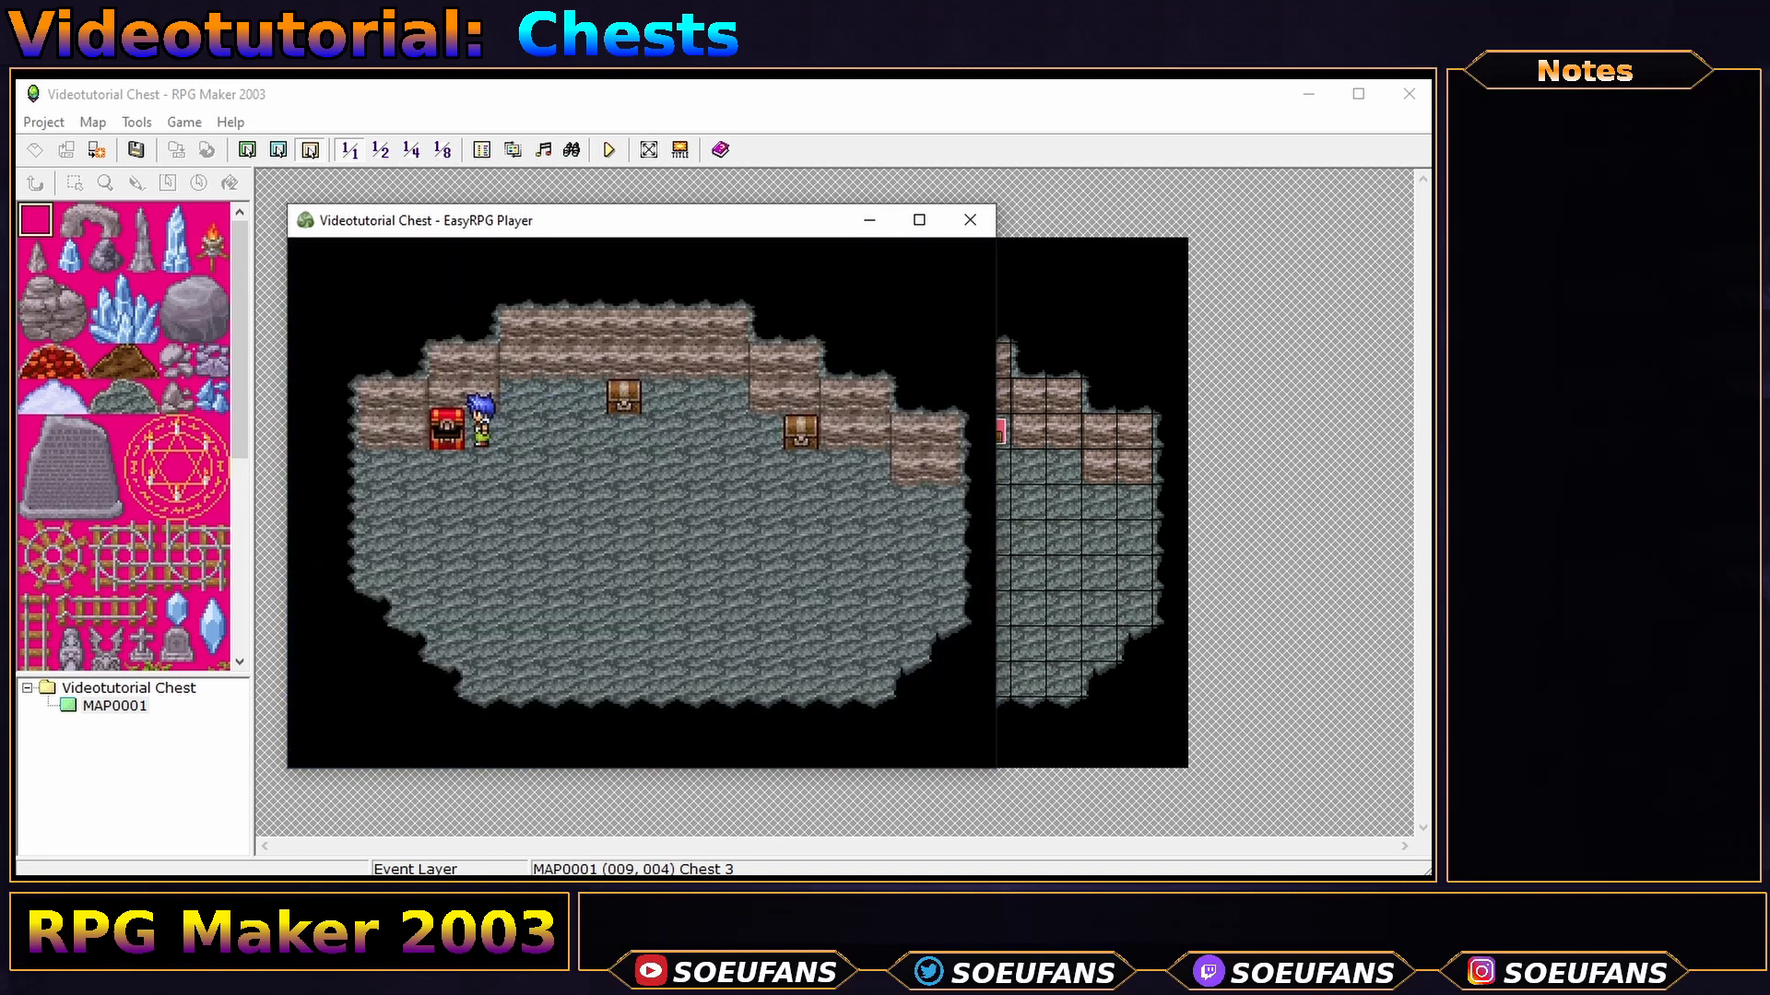
key(Return)
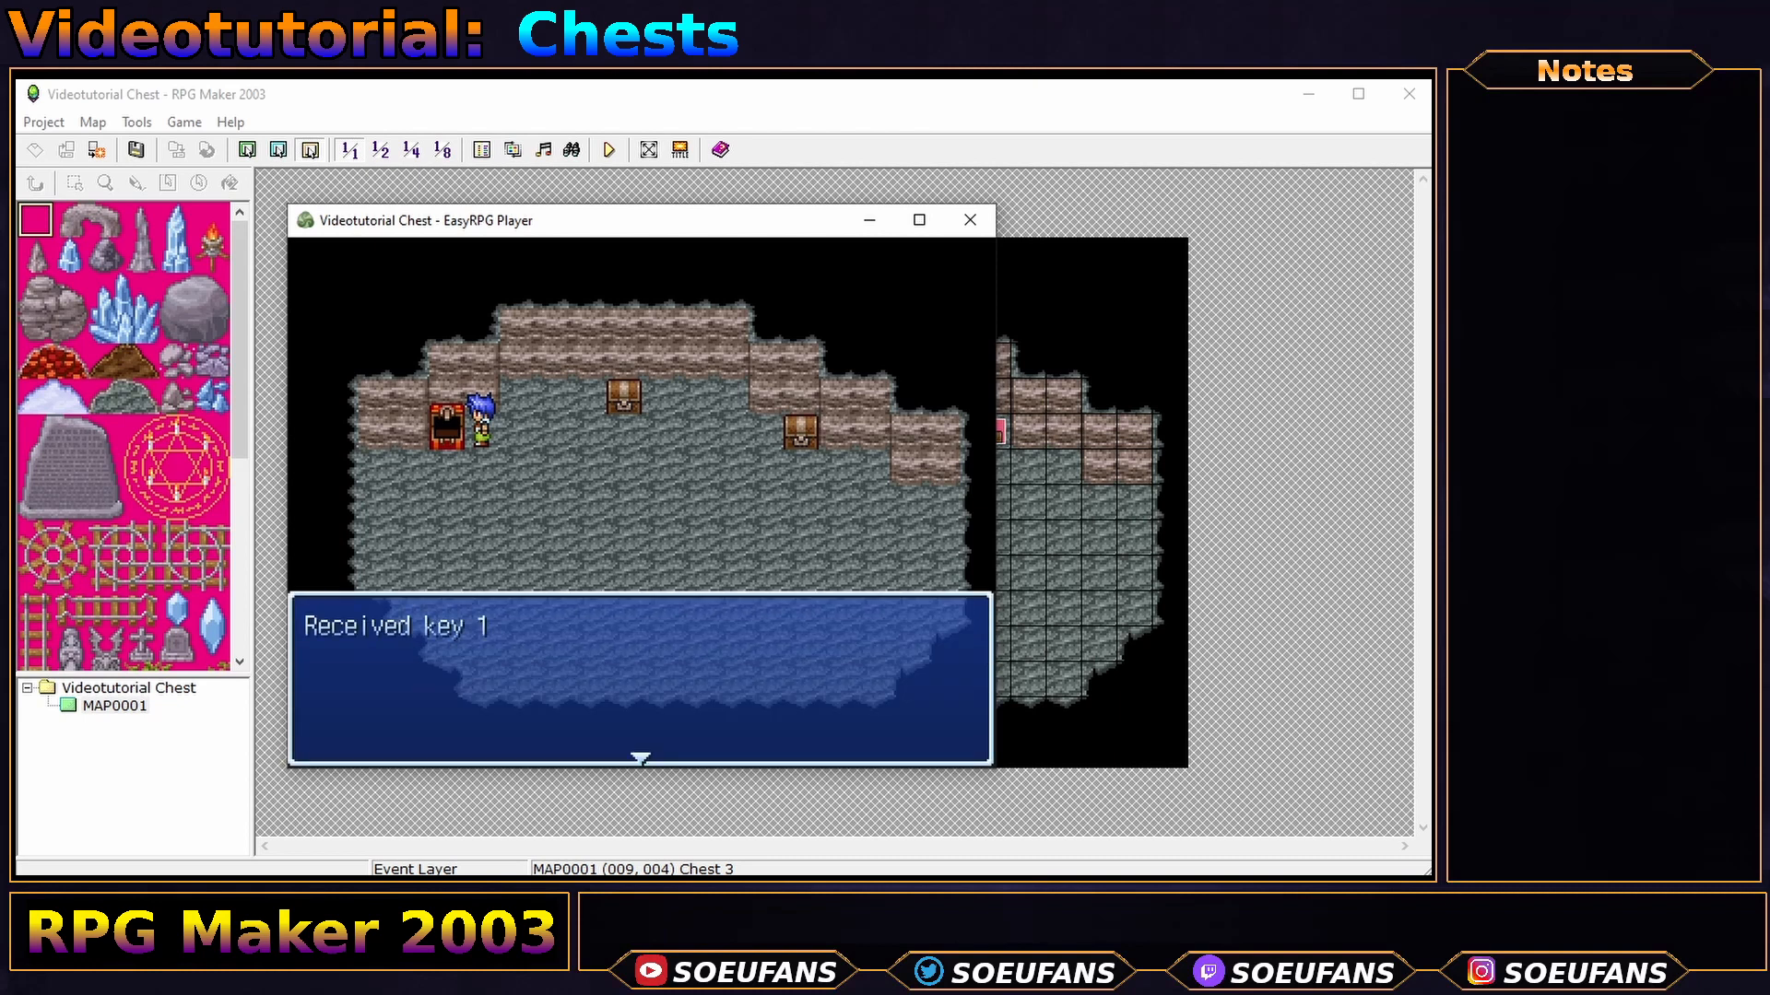
key(Return)
key(Escape)
key(Return)
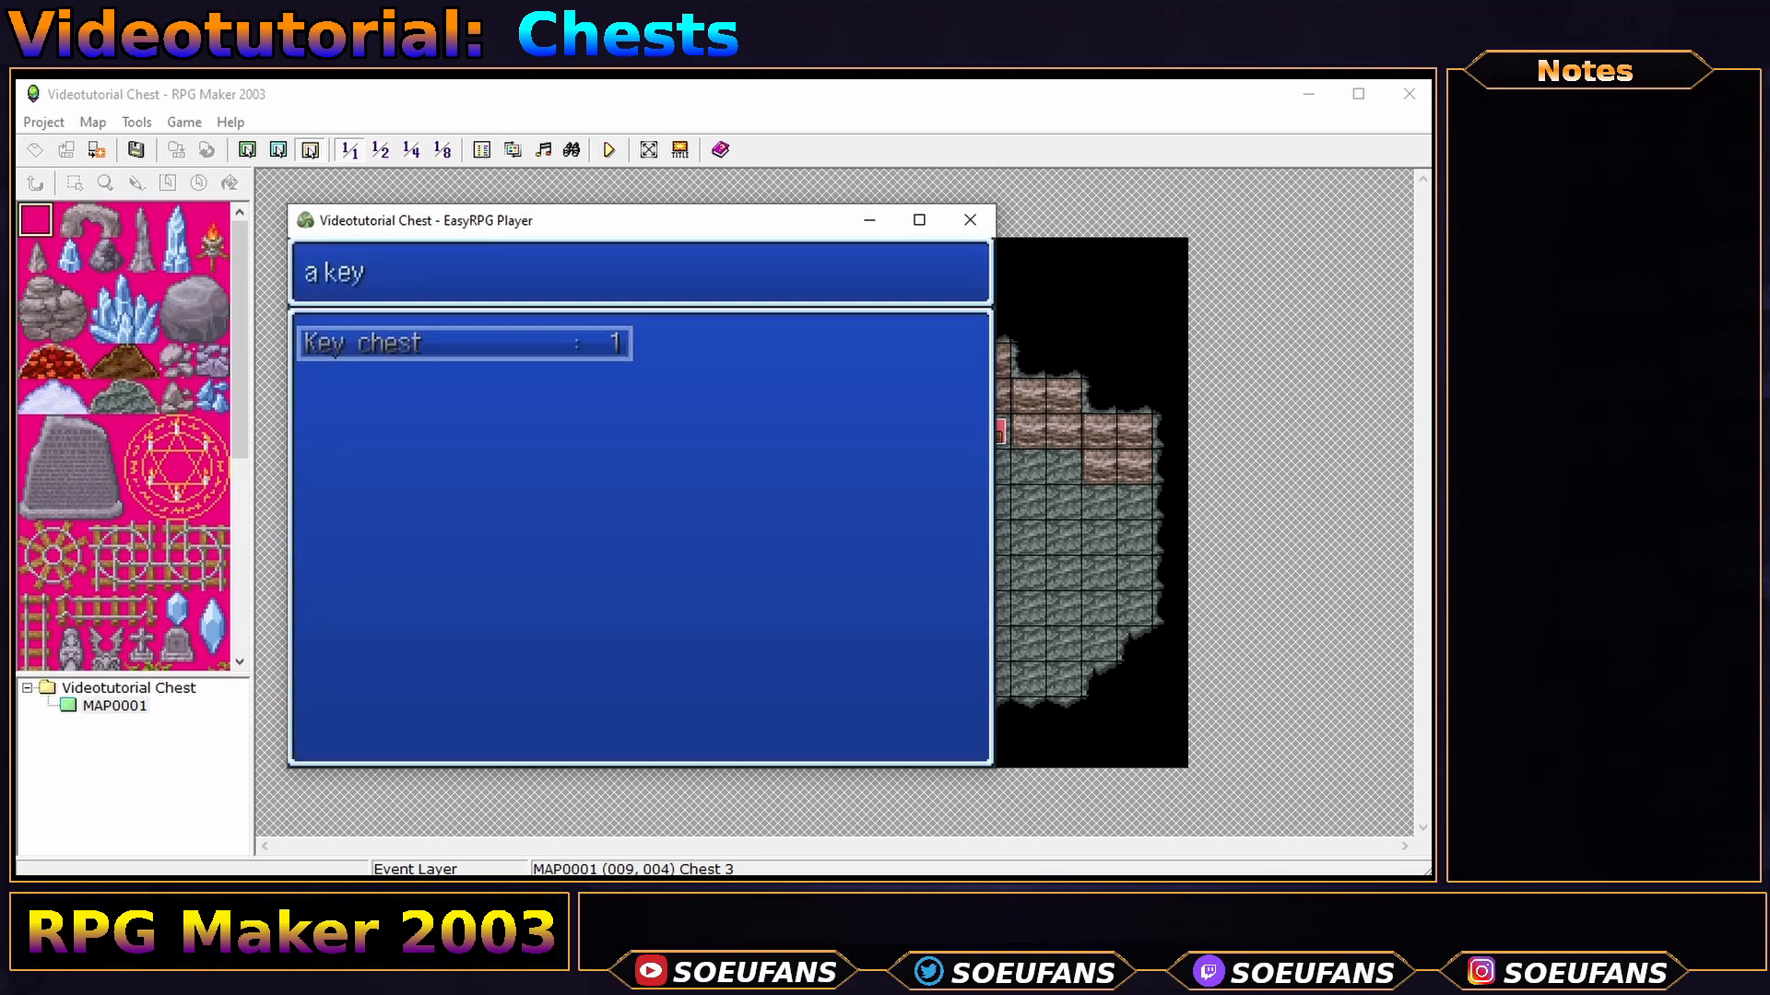
key(Escape)
key(Escape)
- Open the middle chest with the key and verify the inventory now holds a Stimulant
key(Right)
key(Up)
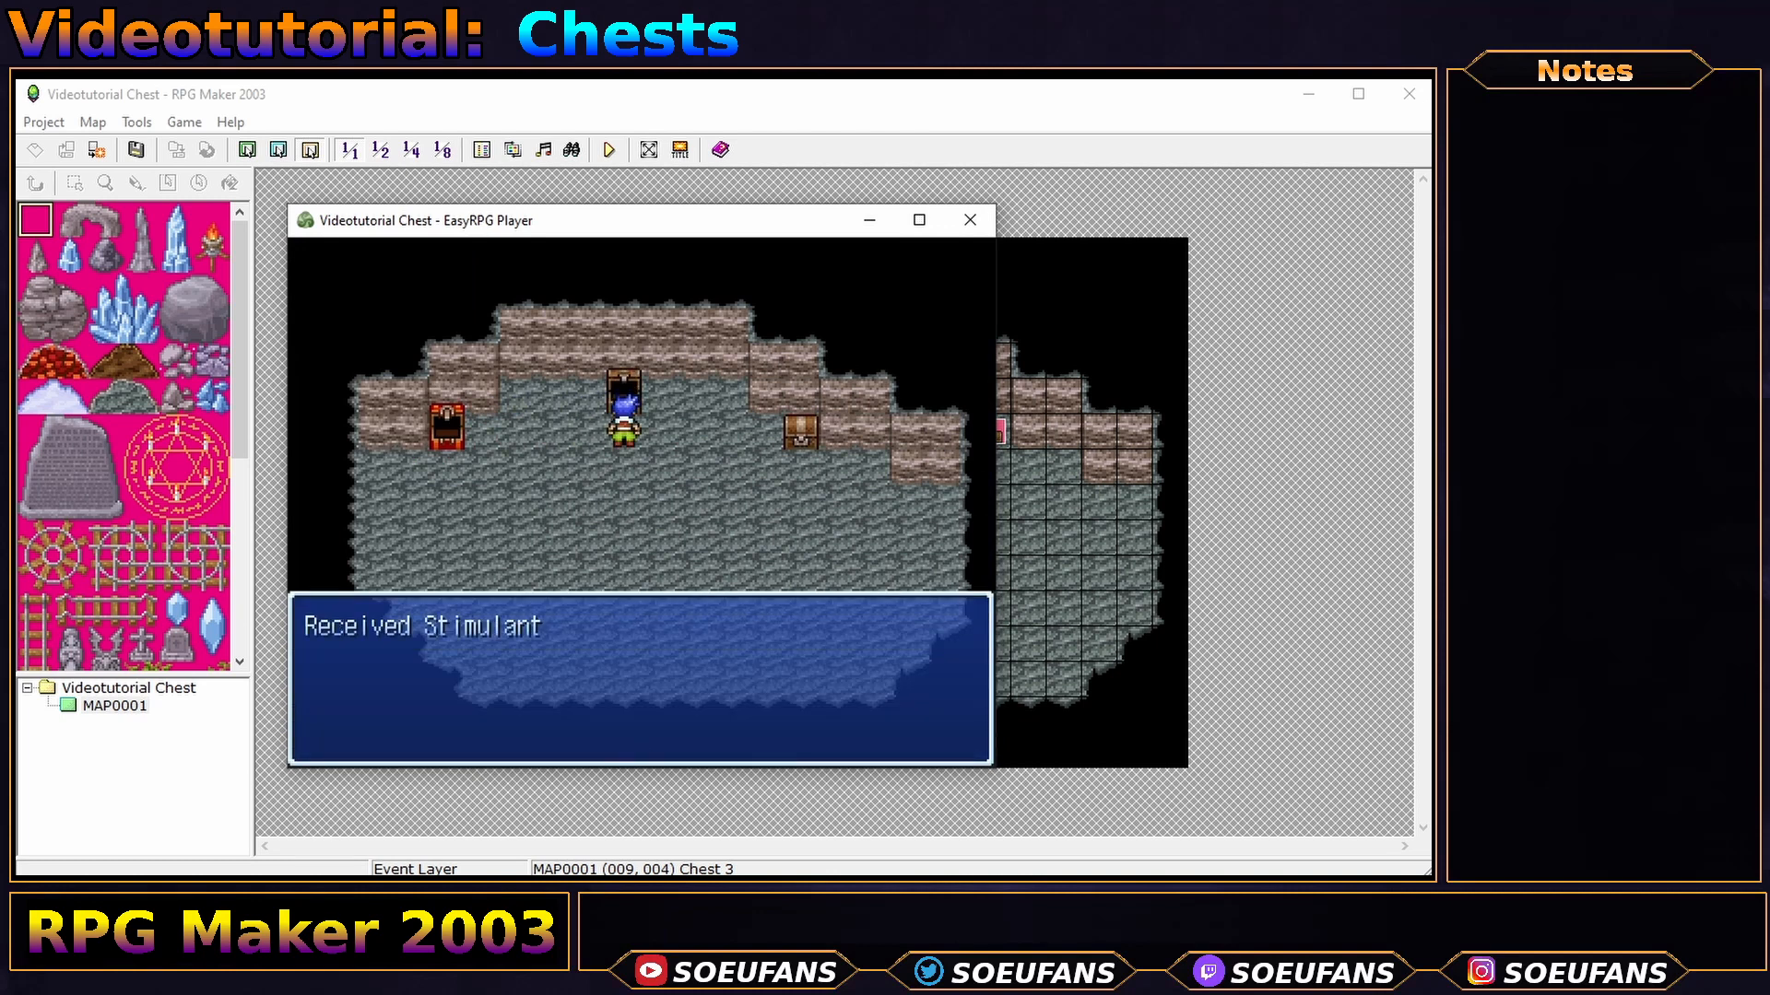
key(Return)
key(Escape)
key(Return)
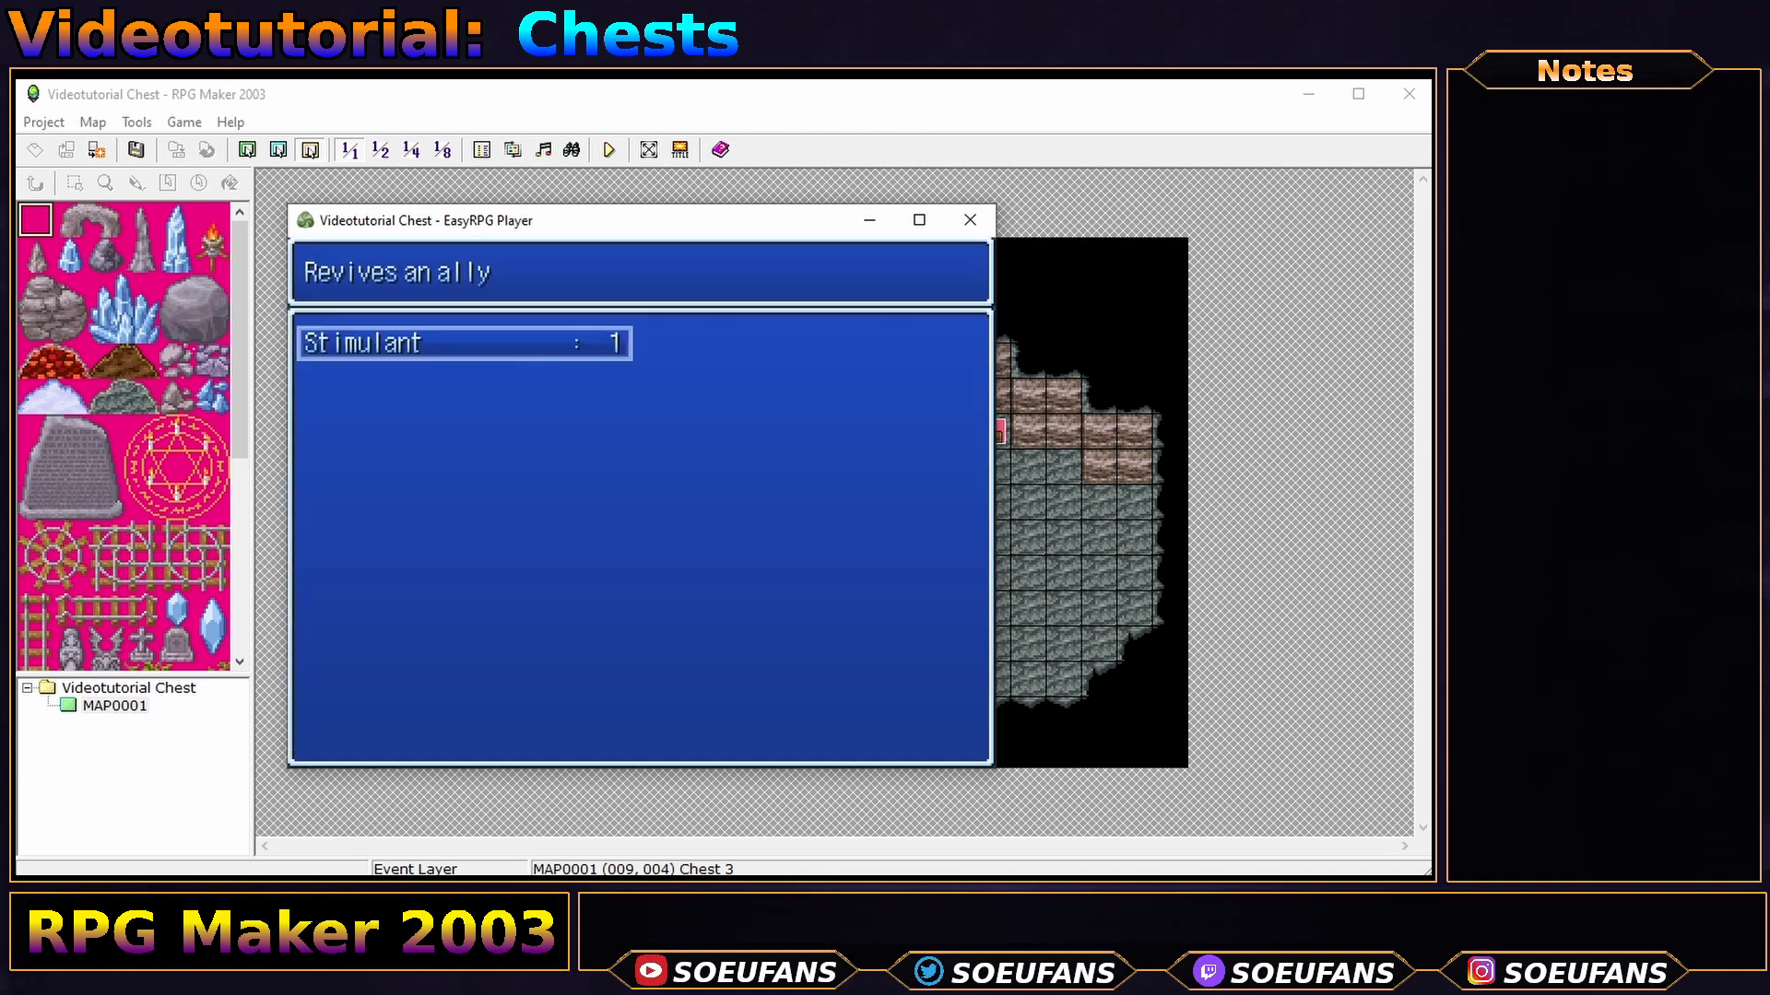
key(Escape)
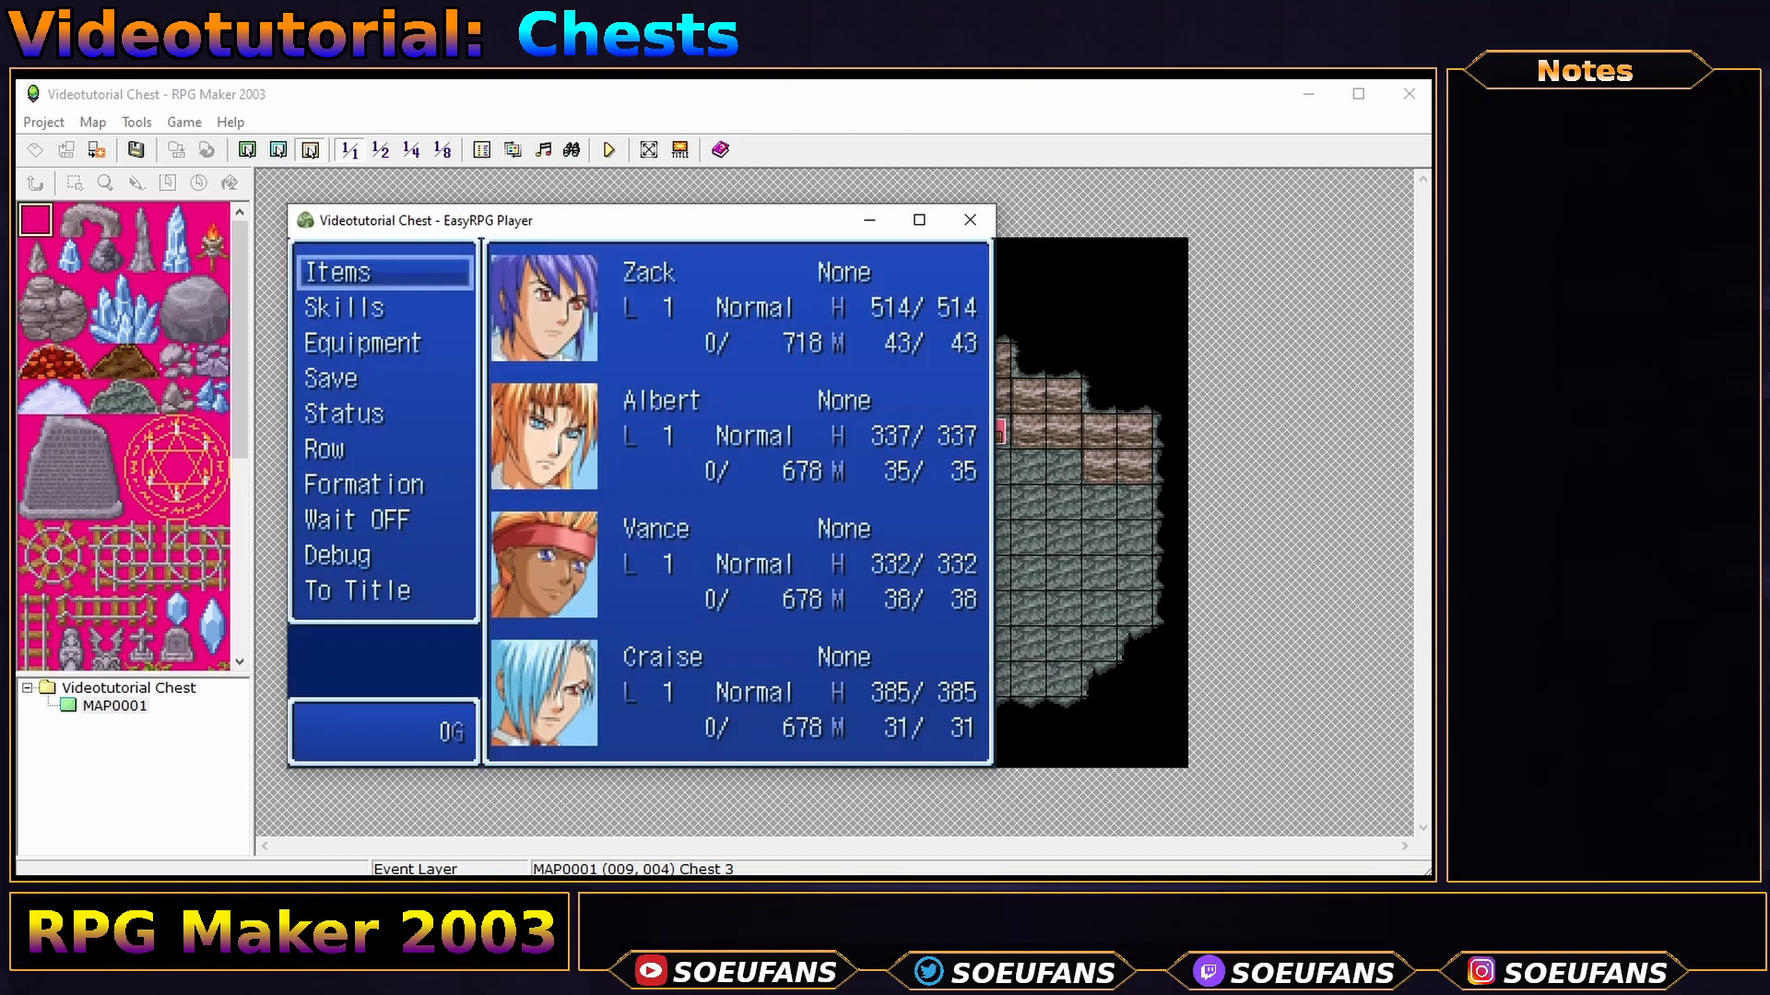
key(Escape)
- Walk around the middle chest to confirm it now appears opened
key(Down)
key(Right)
key(Up)
key(Left)
key(Up)
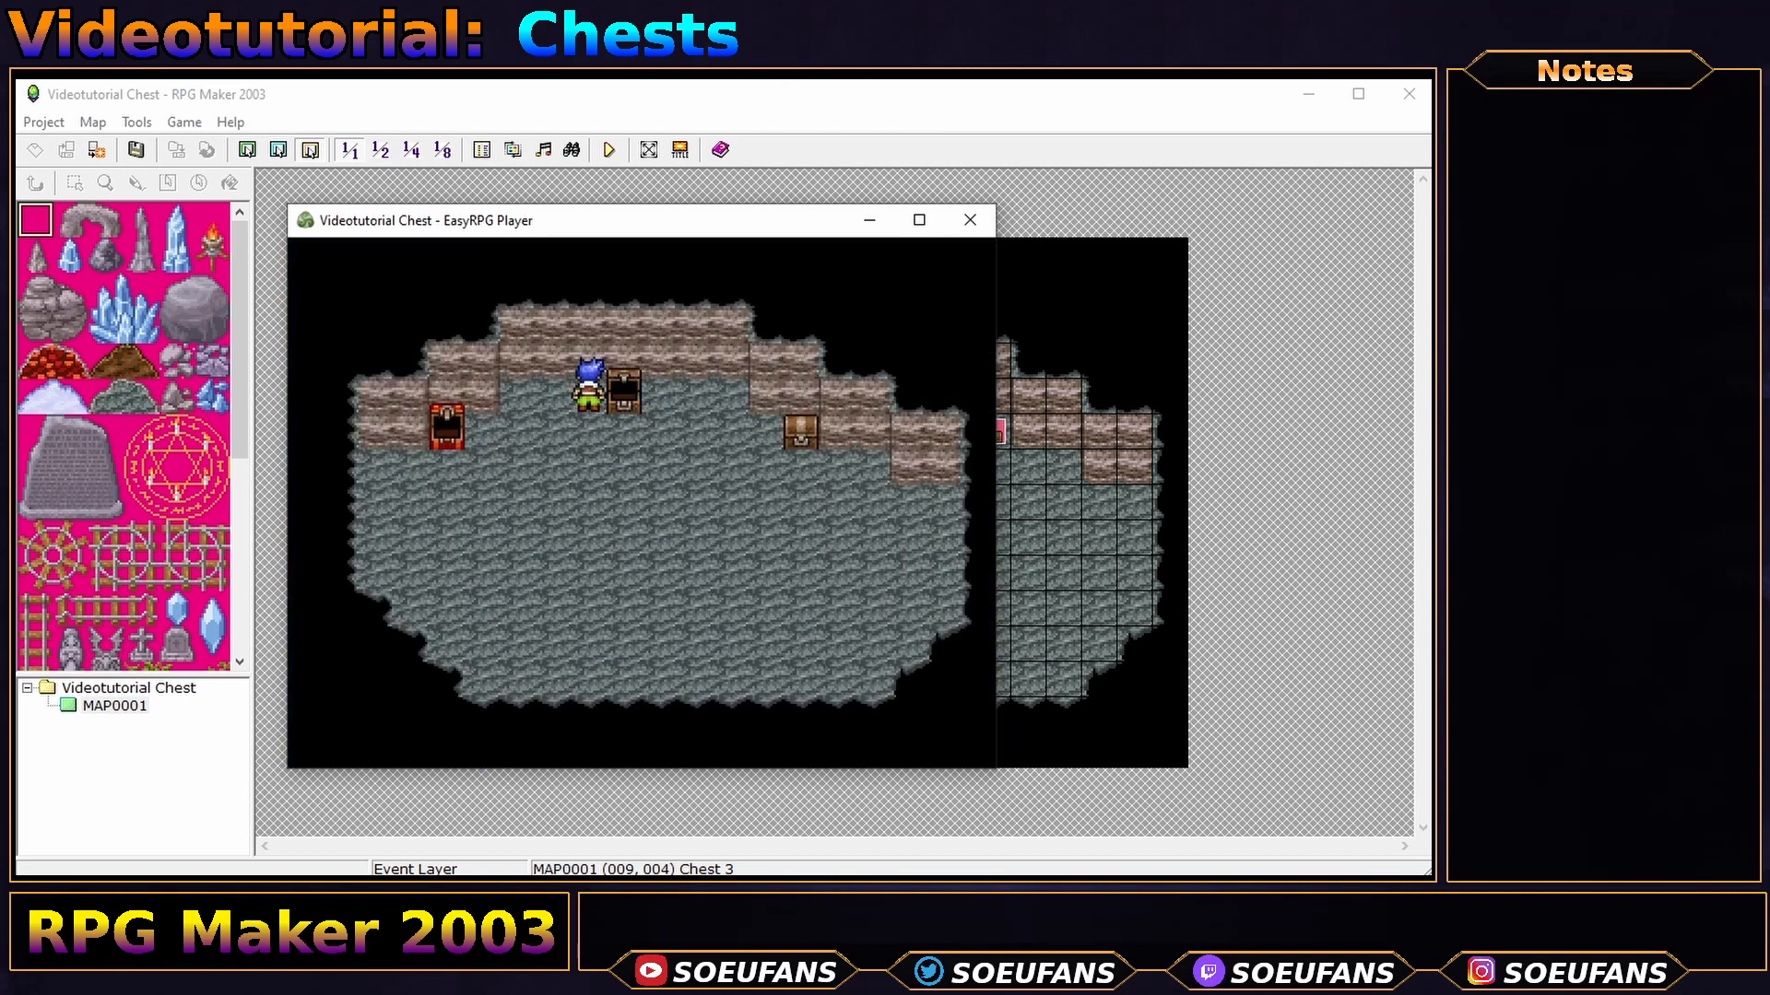
key(Down)
key(Right)
key(Up)
key(Left)
key(Down)
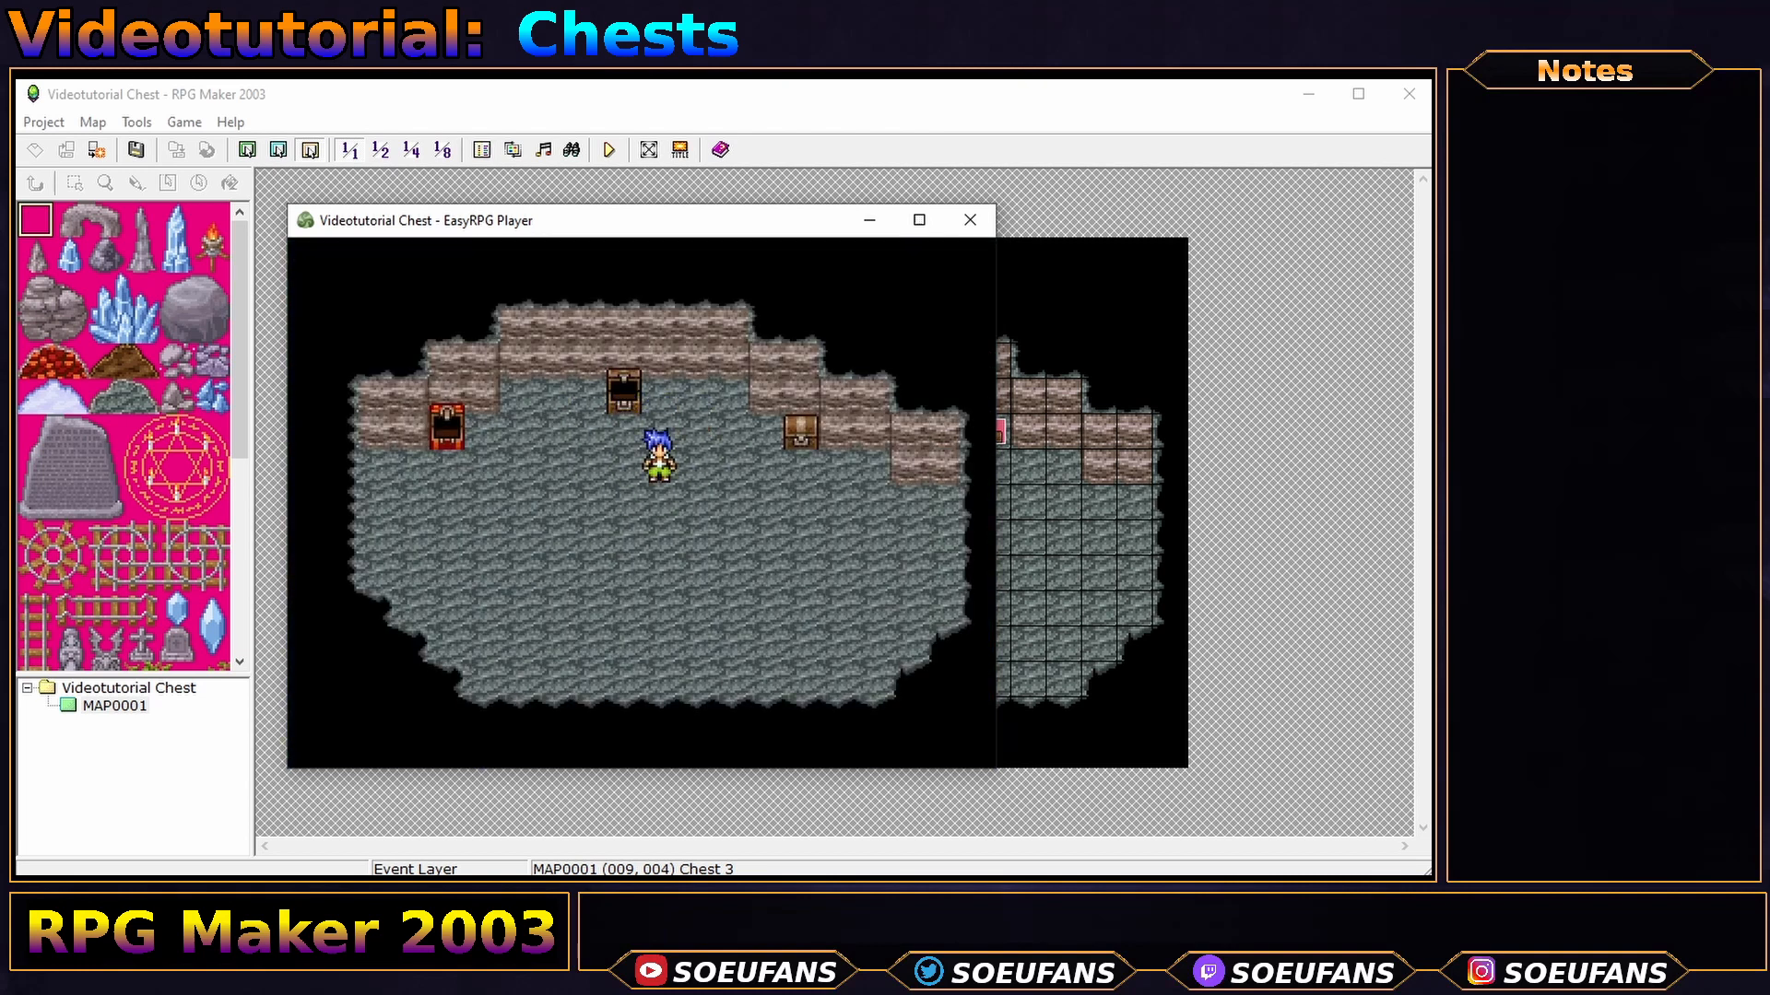
key(Up)
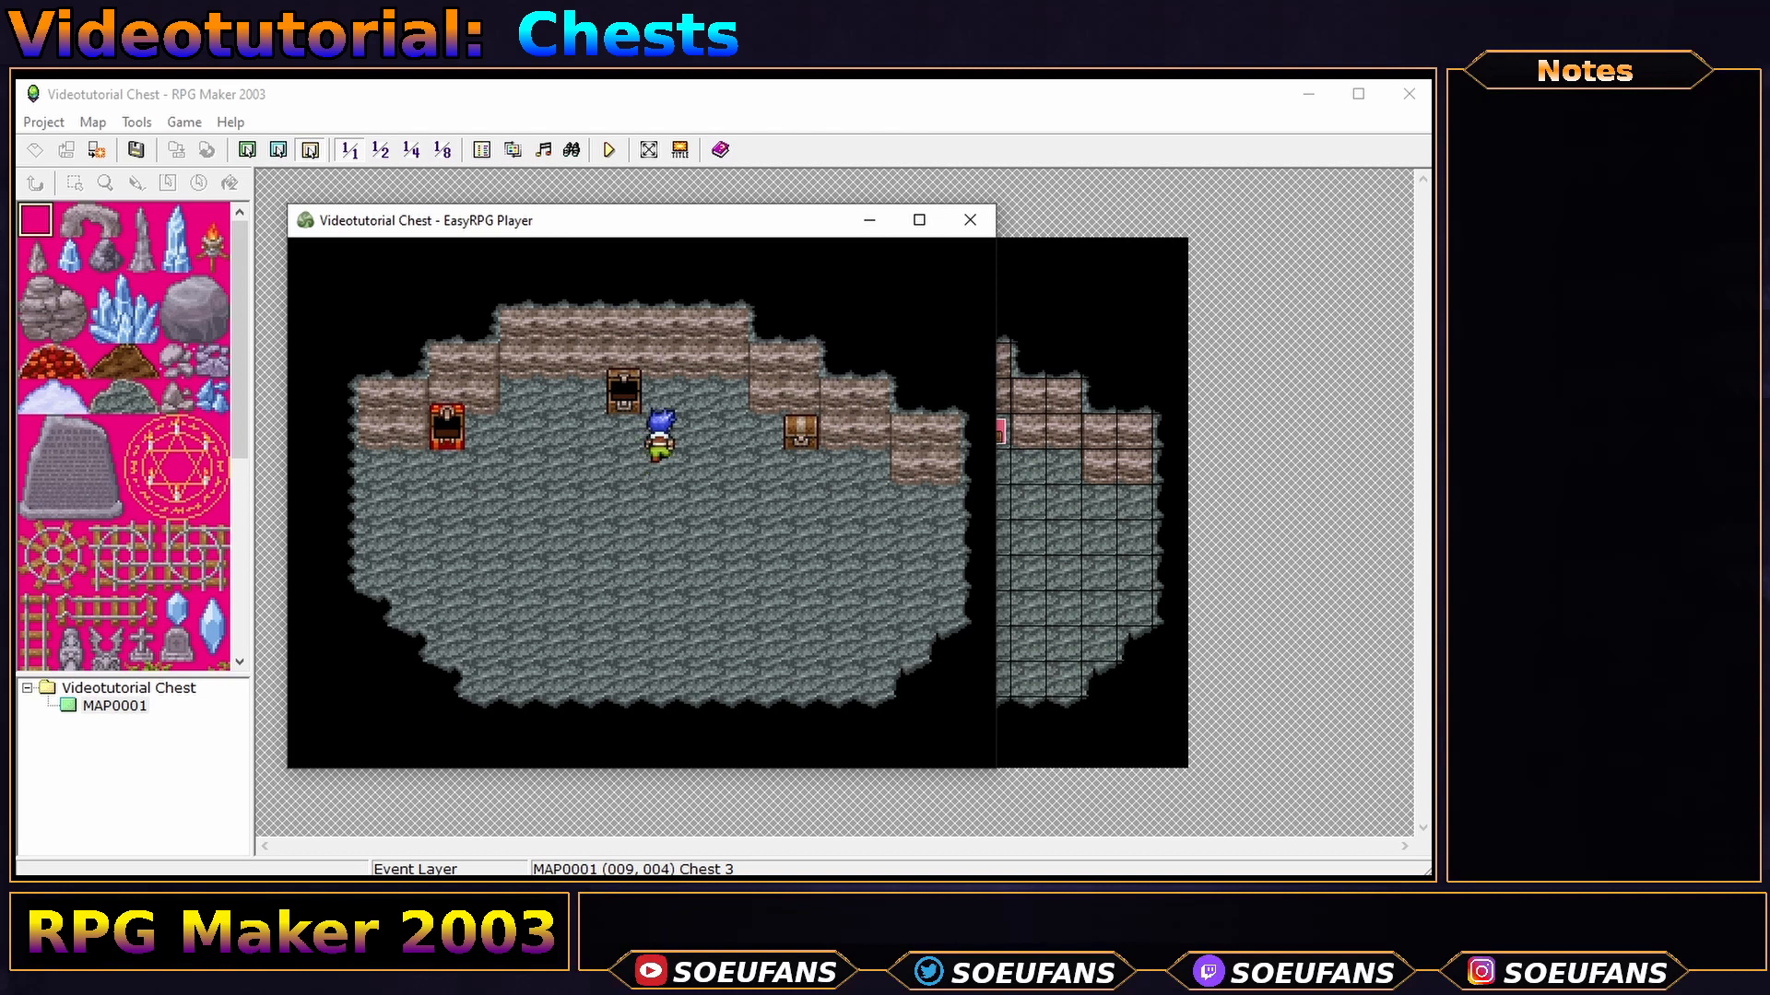
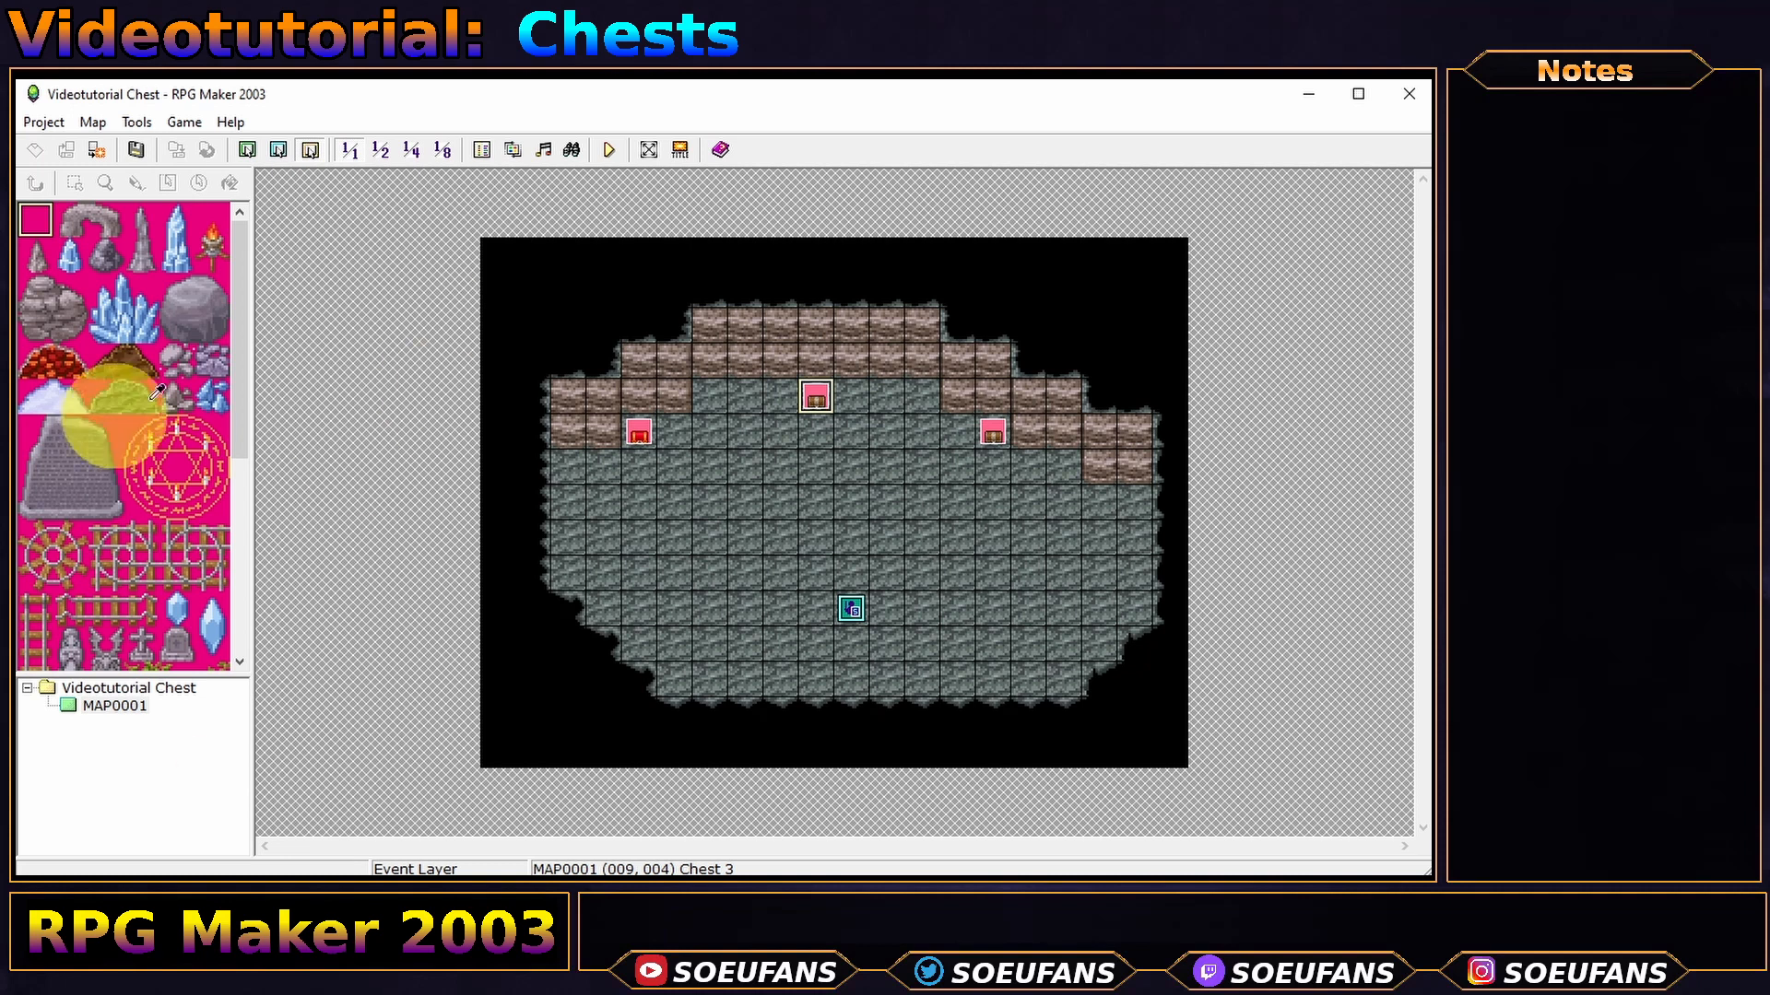
- Copy Chest 1 onto tile (006,003) and open the pasted event (ID 0004) for editing
right_click(638, 431)
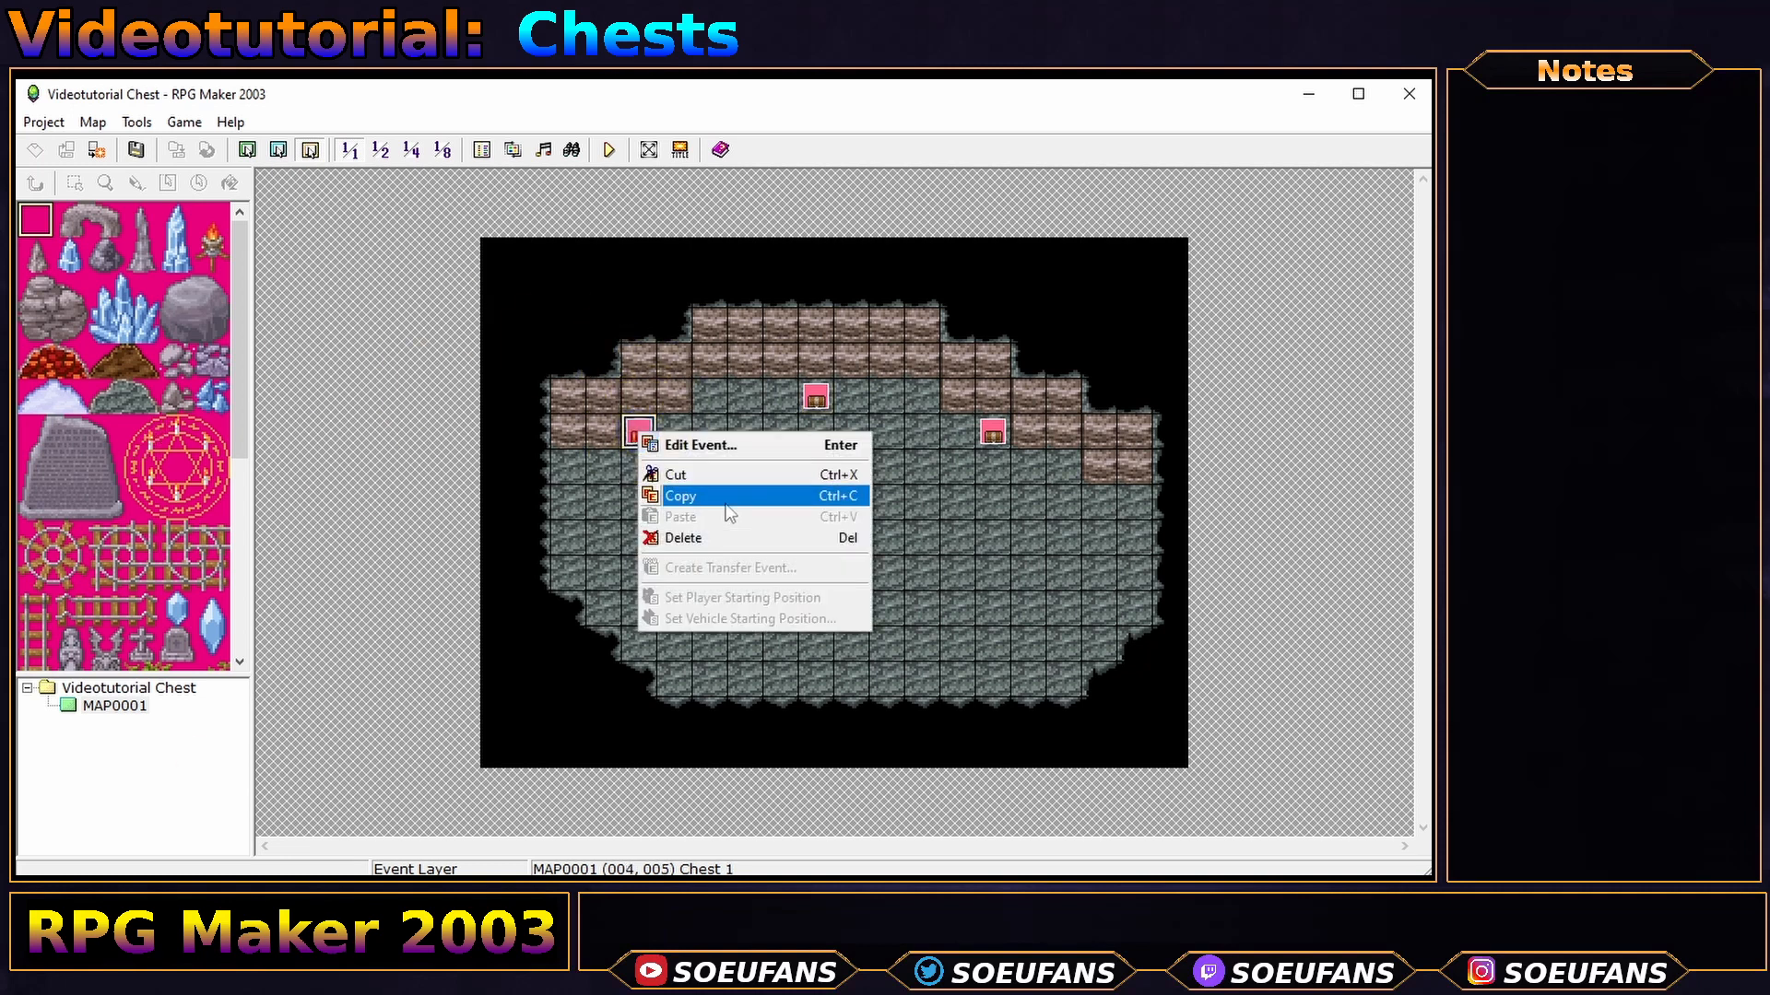
click(724, 496)
click(715, 359)
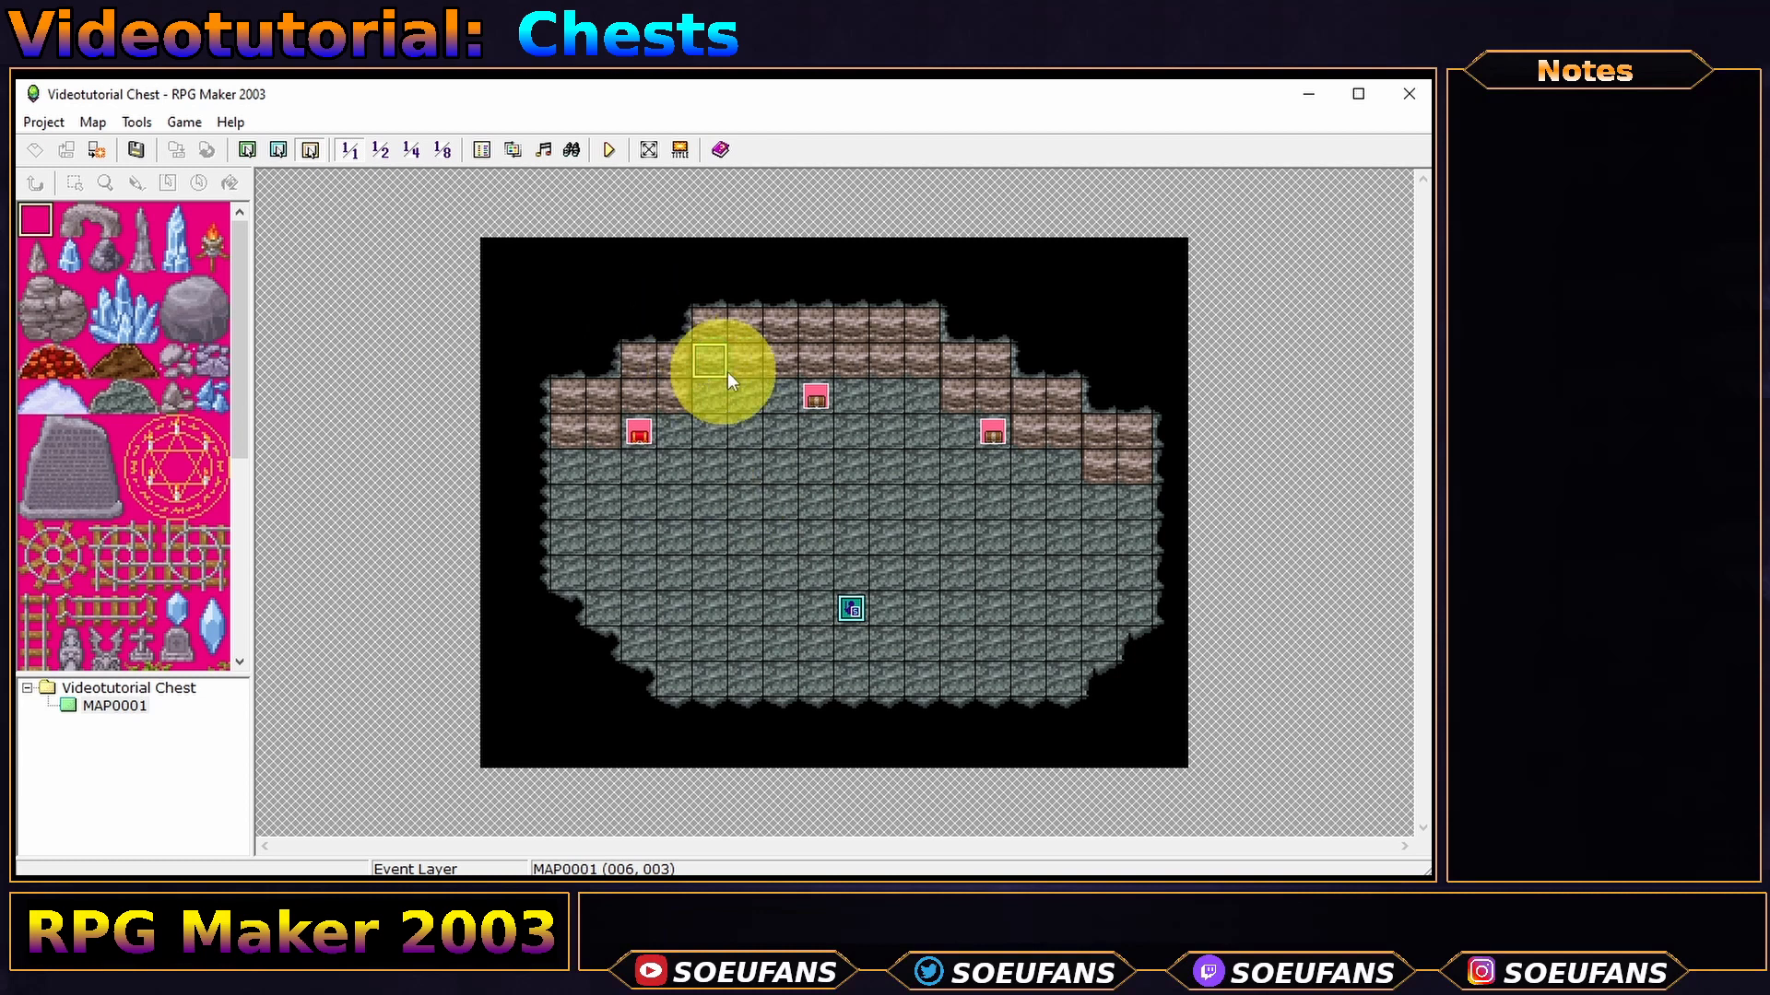
key(ctrl+v)
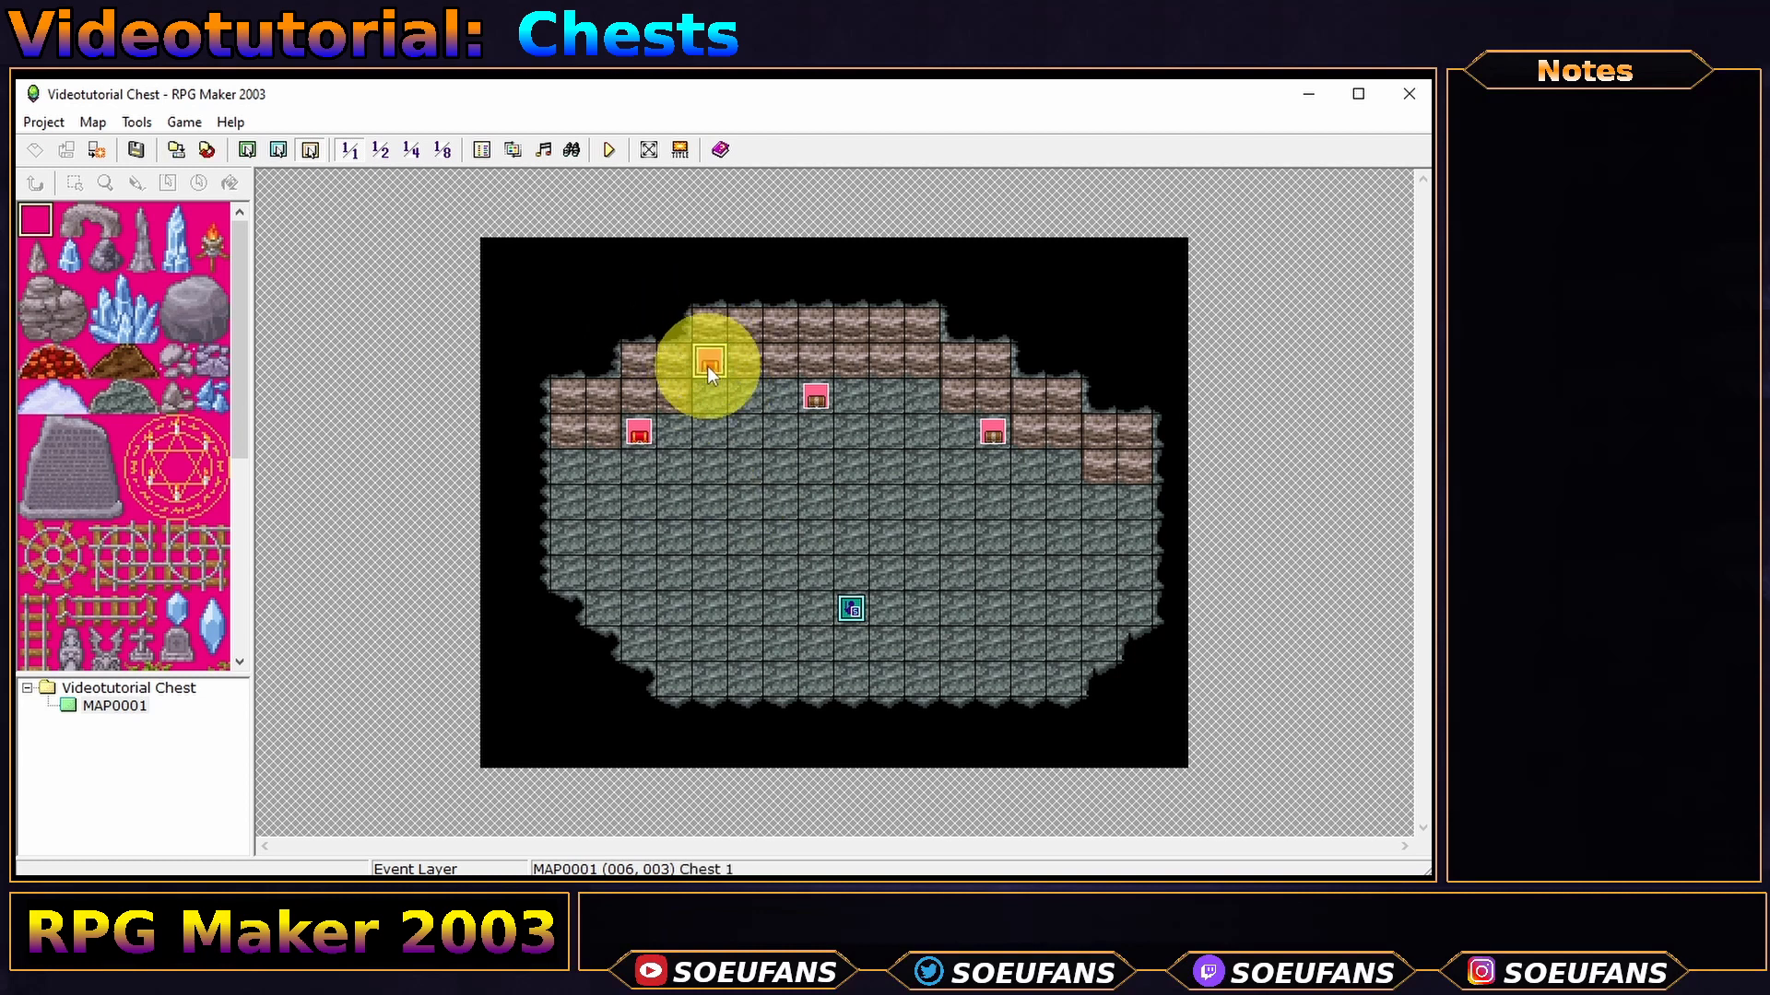
double_click(706, 367)
- Give the copied chest a blank tile graphic and delete its Set Move Route and Wait commands
click(318, 613)
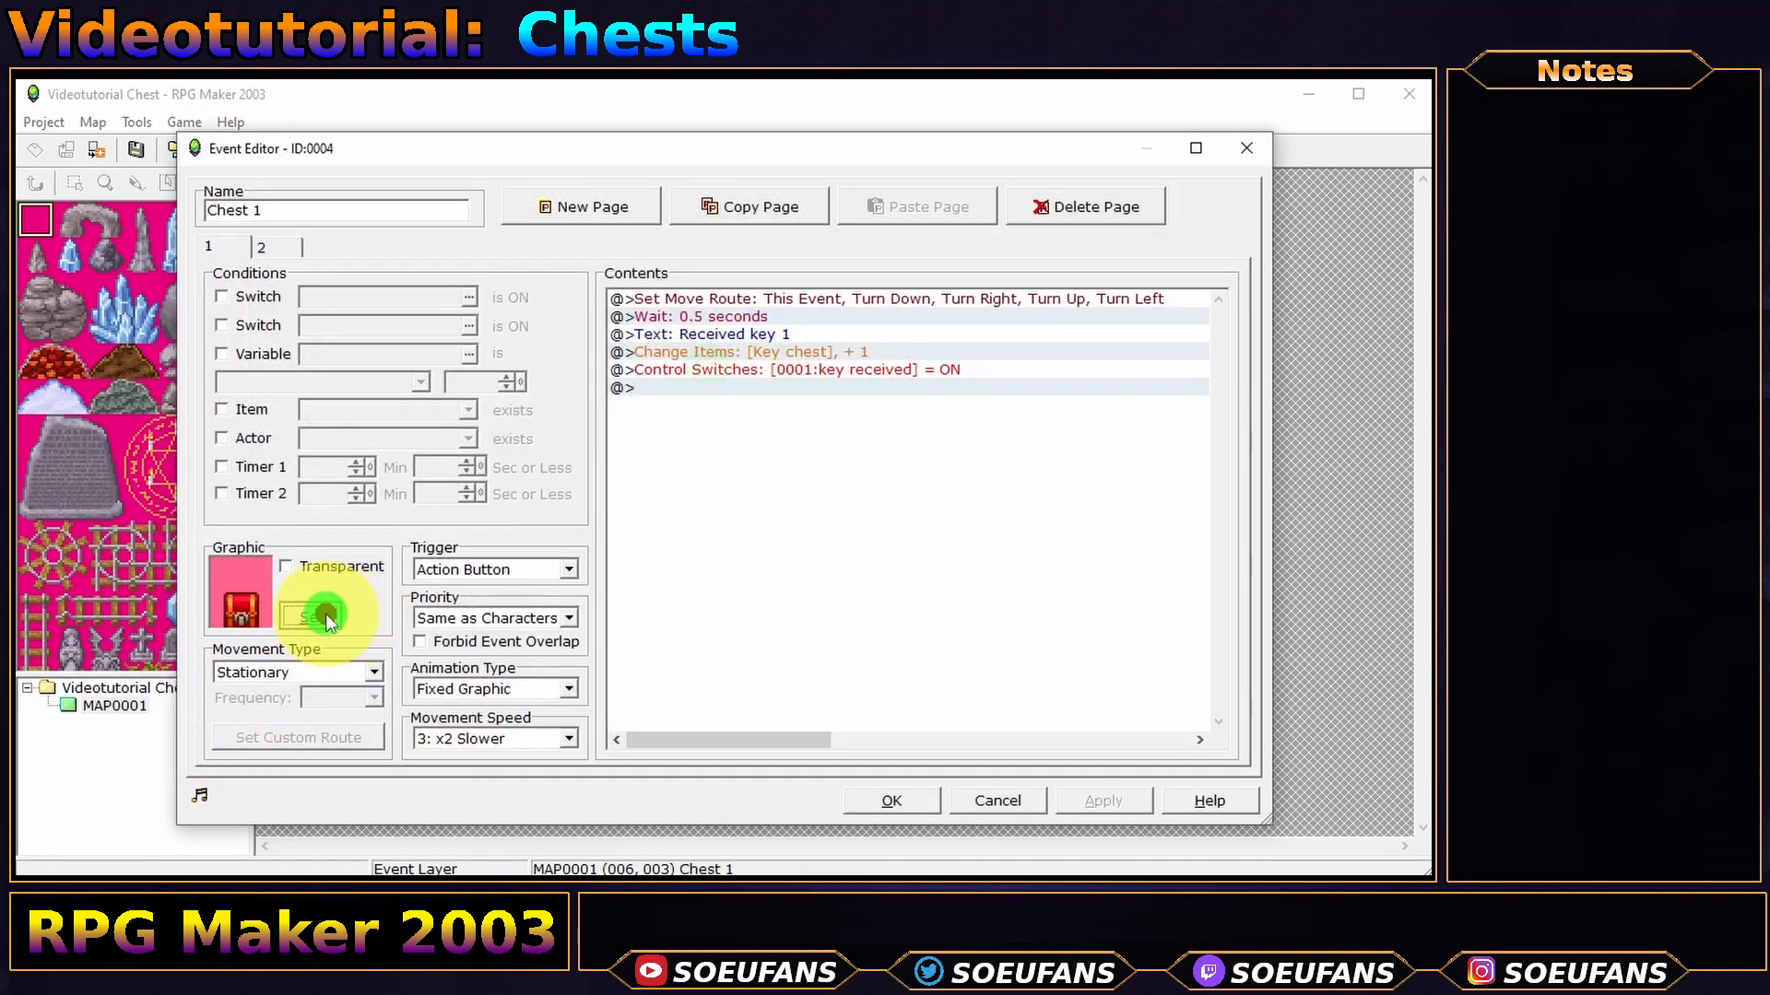
scroll(294, 480, up, 4)
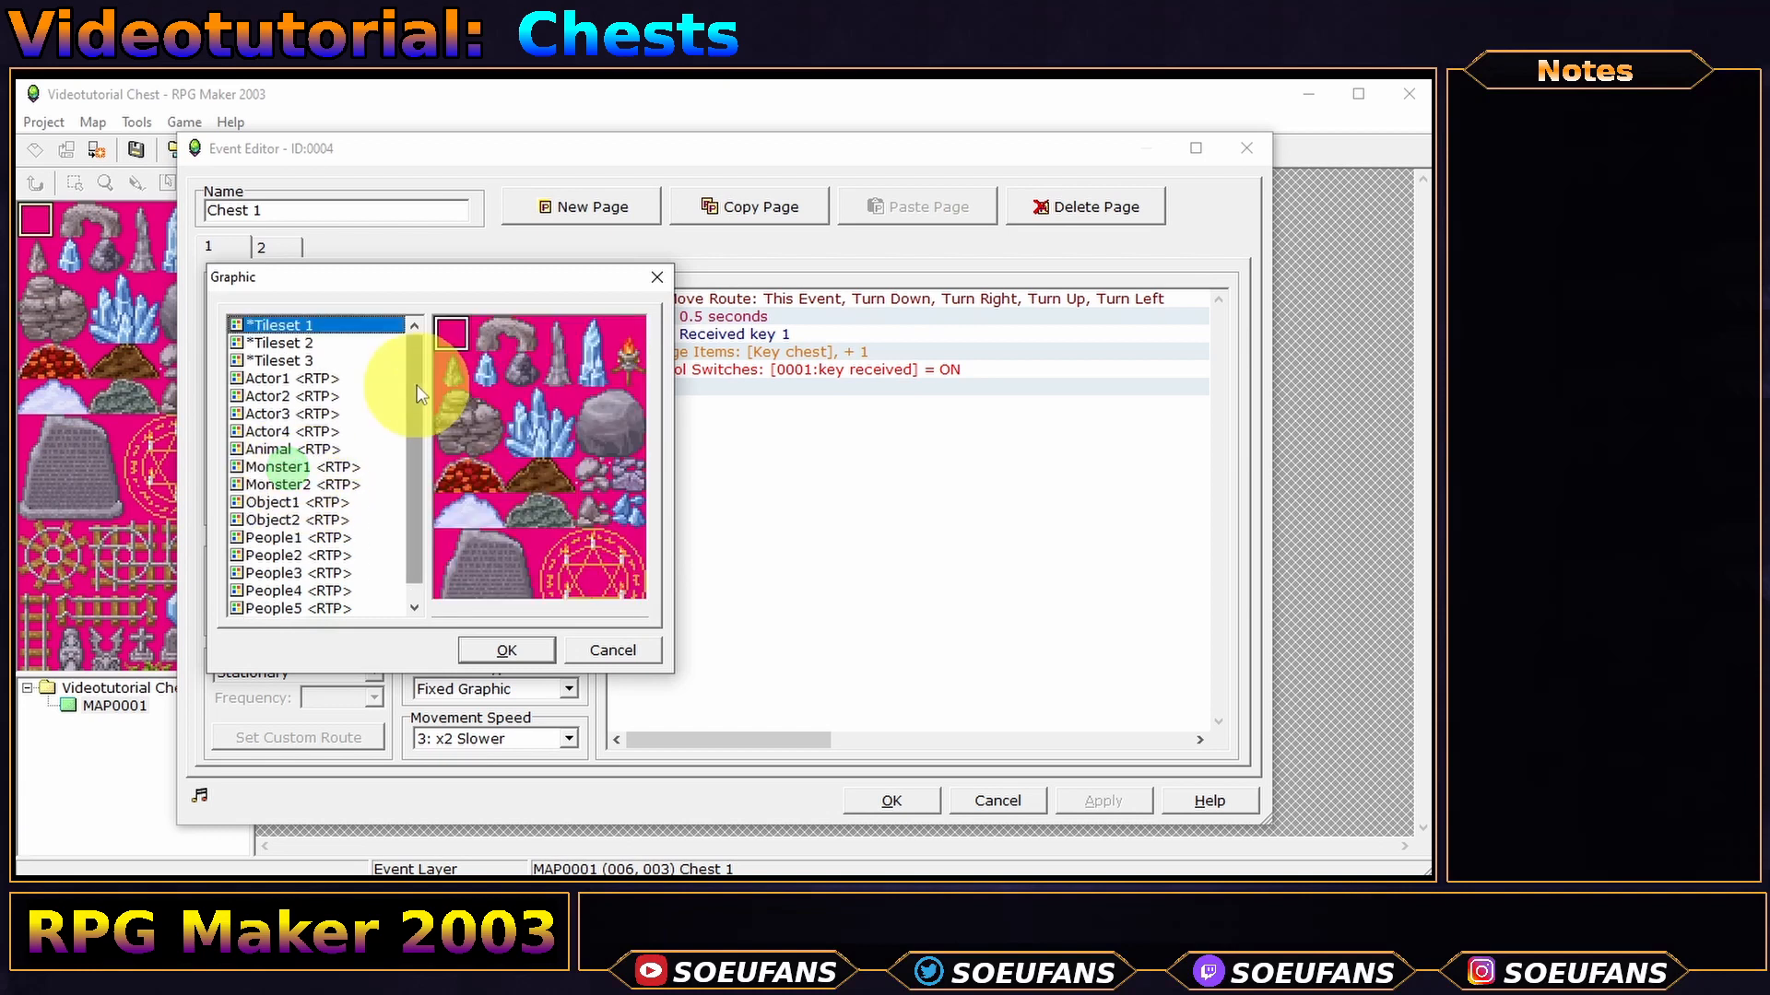
double_click(464, 334)
click(857, 299)
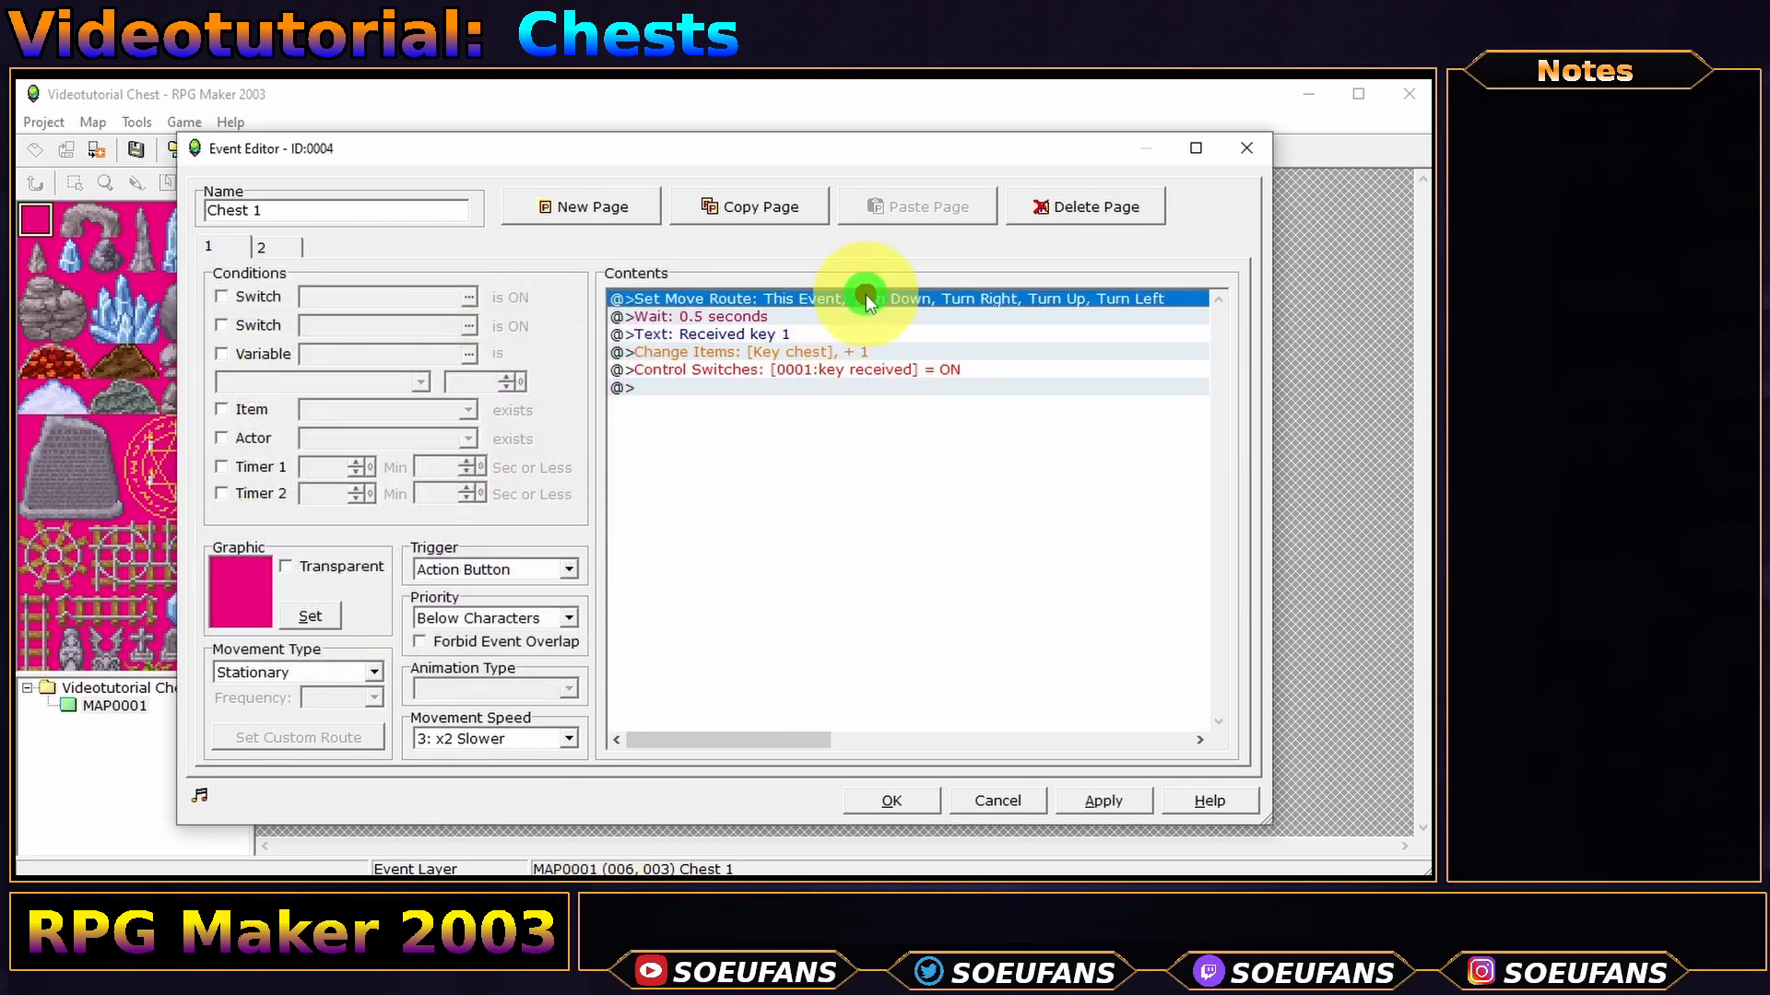
key(Delete)
key(Delete)
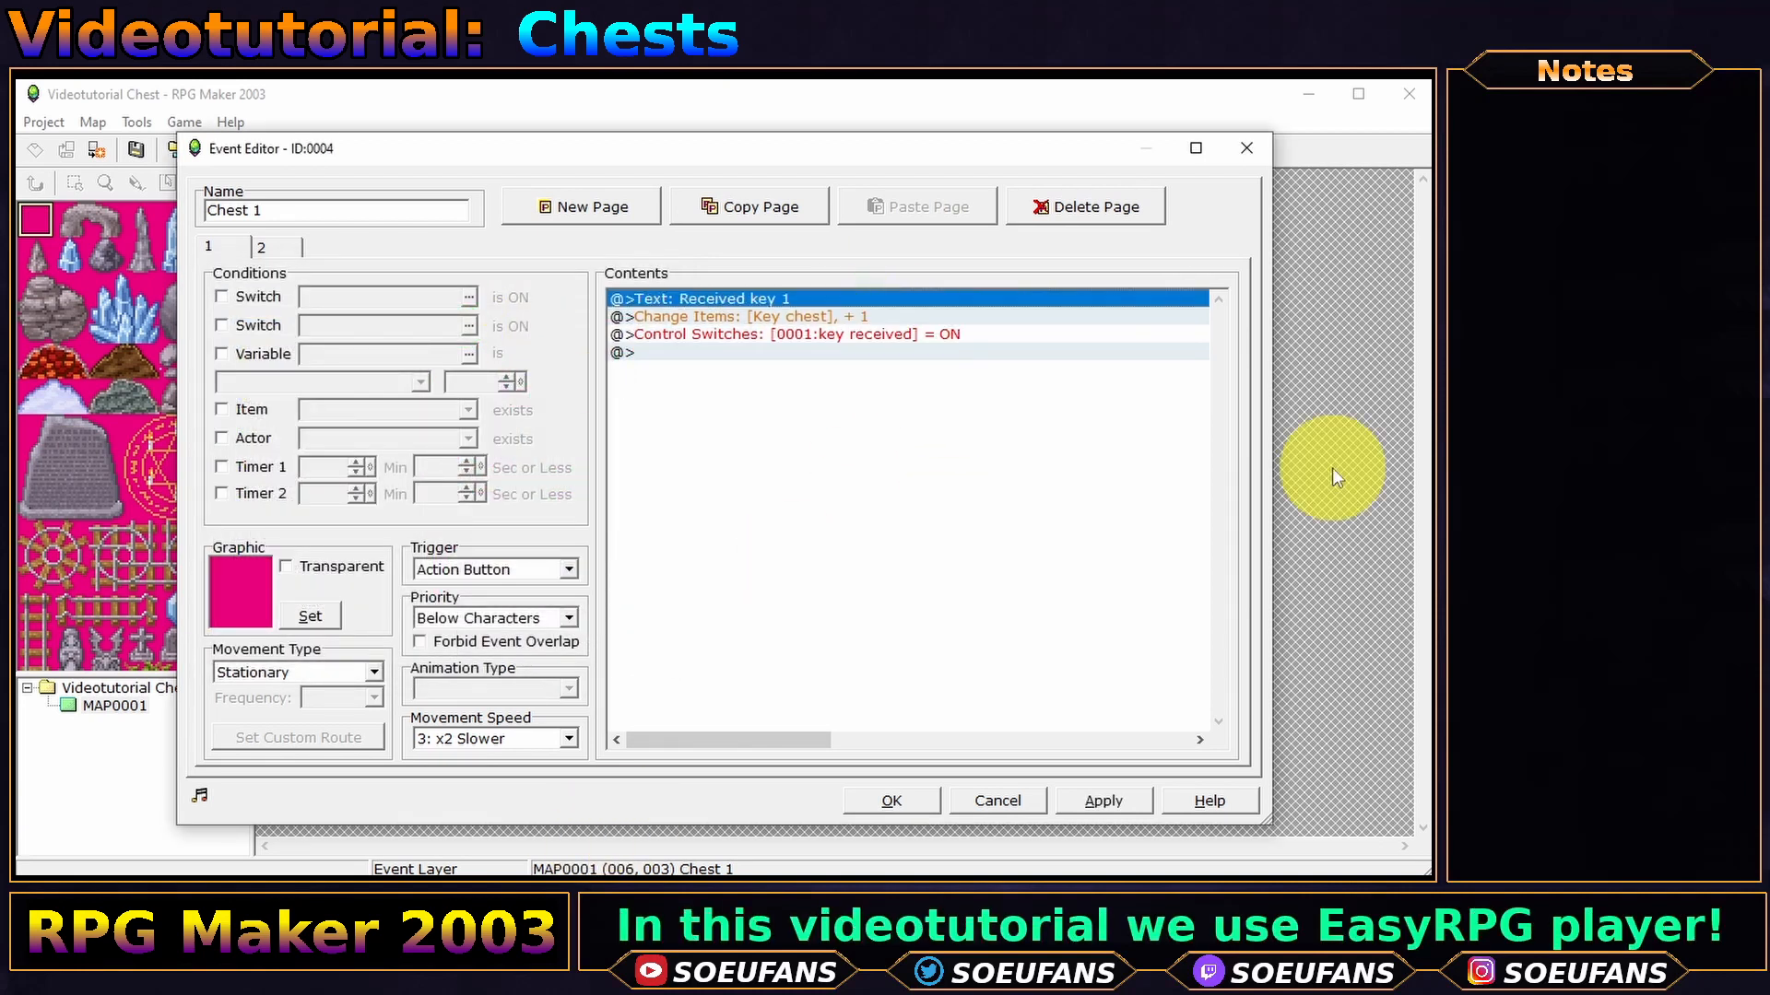
key(Return)
key(Return)
- Change the item the event gives from the key to a Club
double_click(828, 316)
click(825, 483)
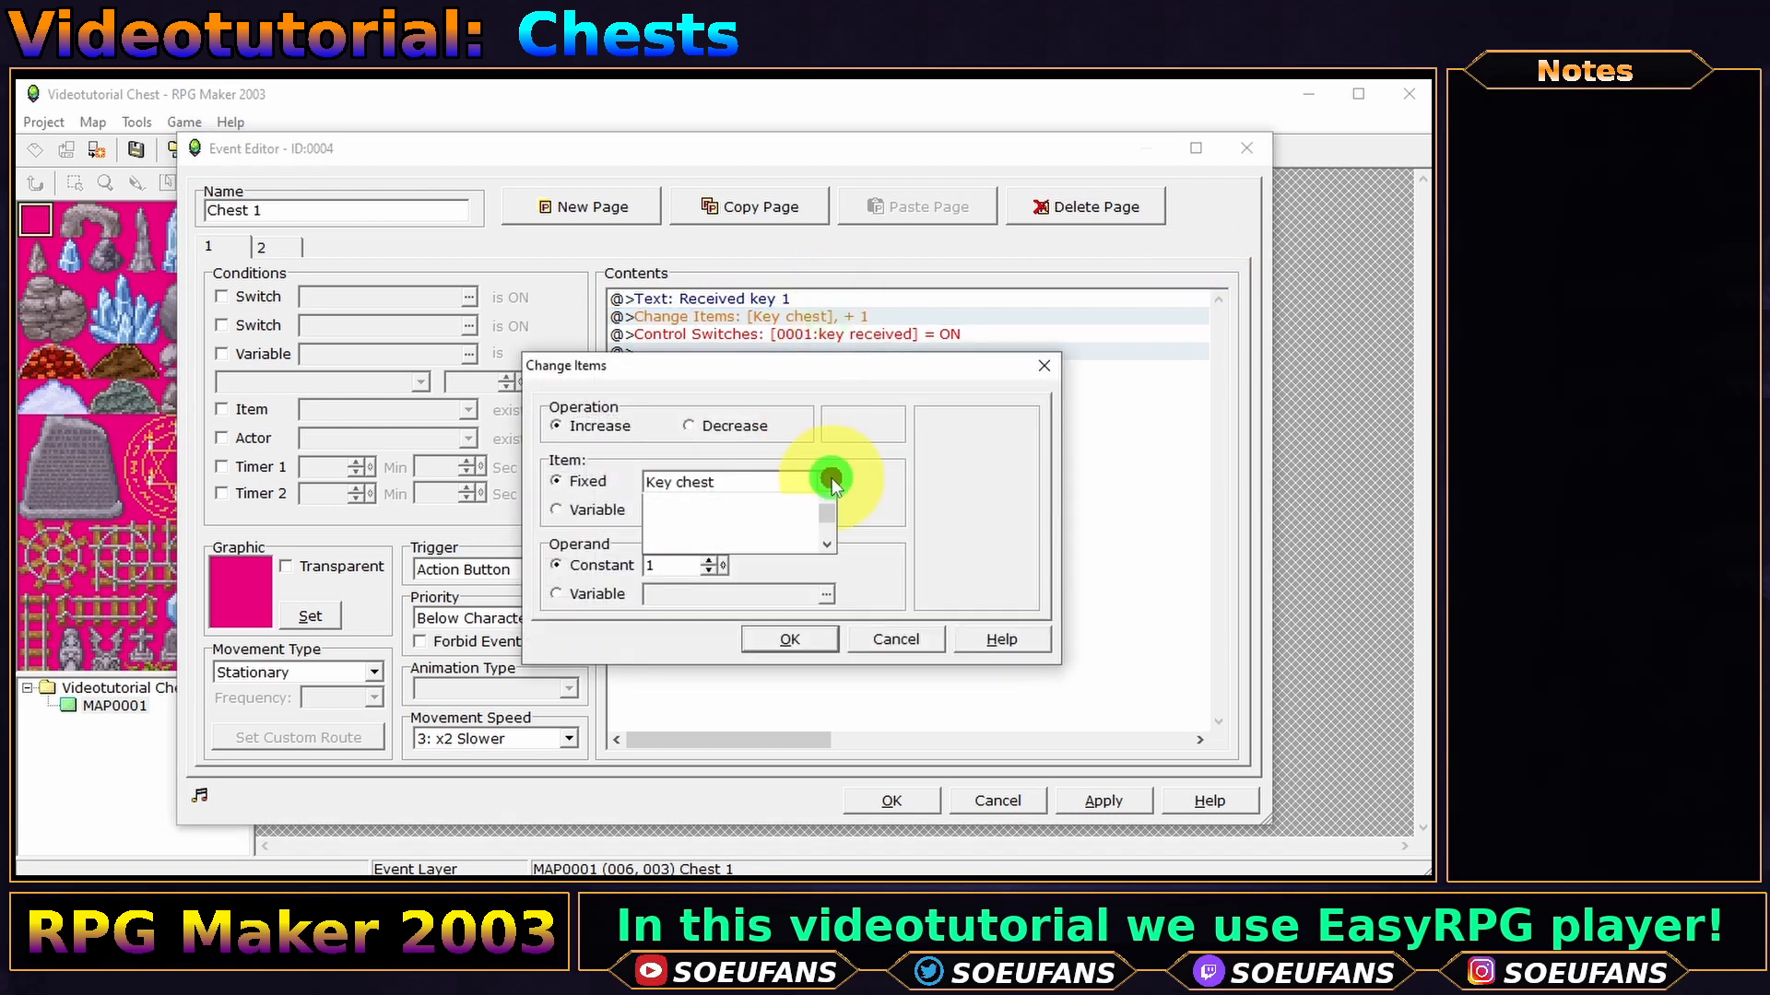
drag(827, 509, 828, 462)
scroll(779, 536, down, 5)
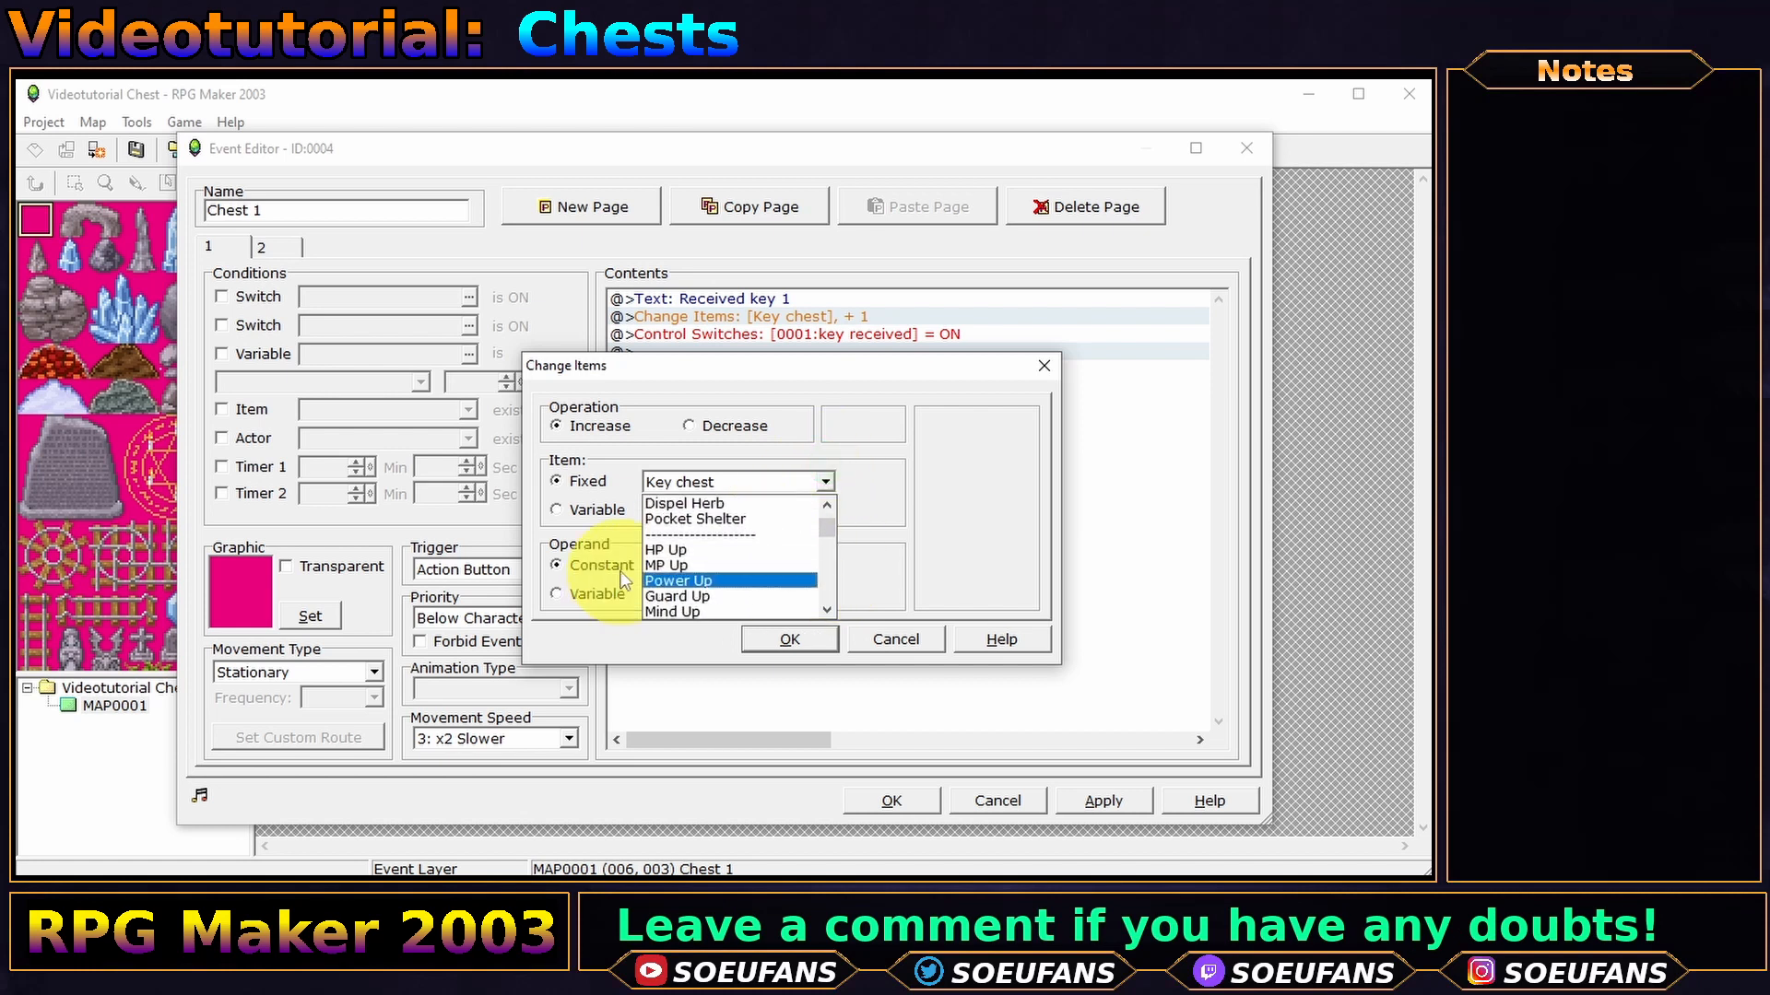
scroll(751, 548, down, 2)
click(711, 564)
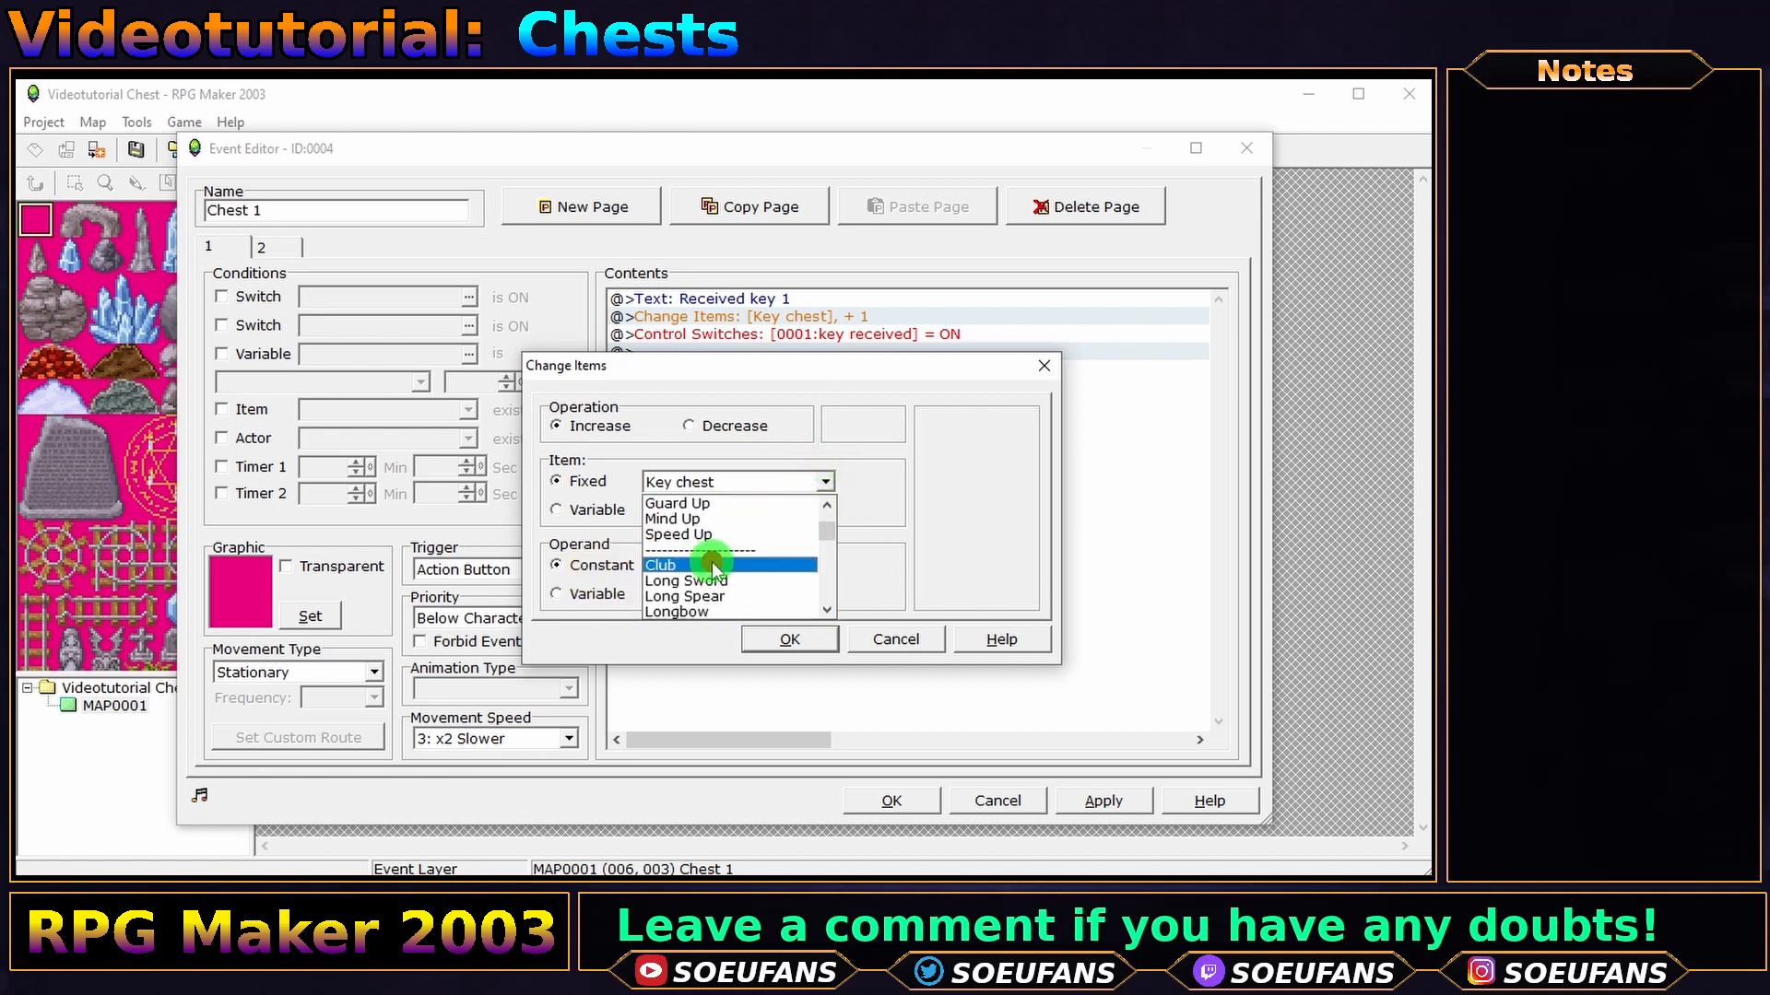
click(788, 641)
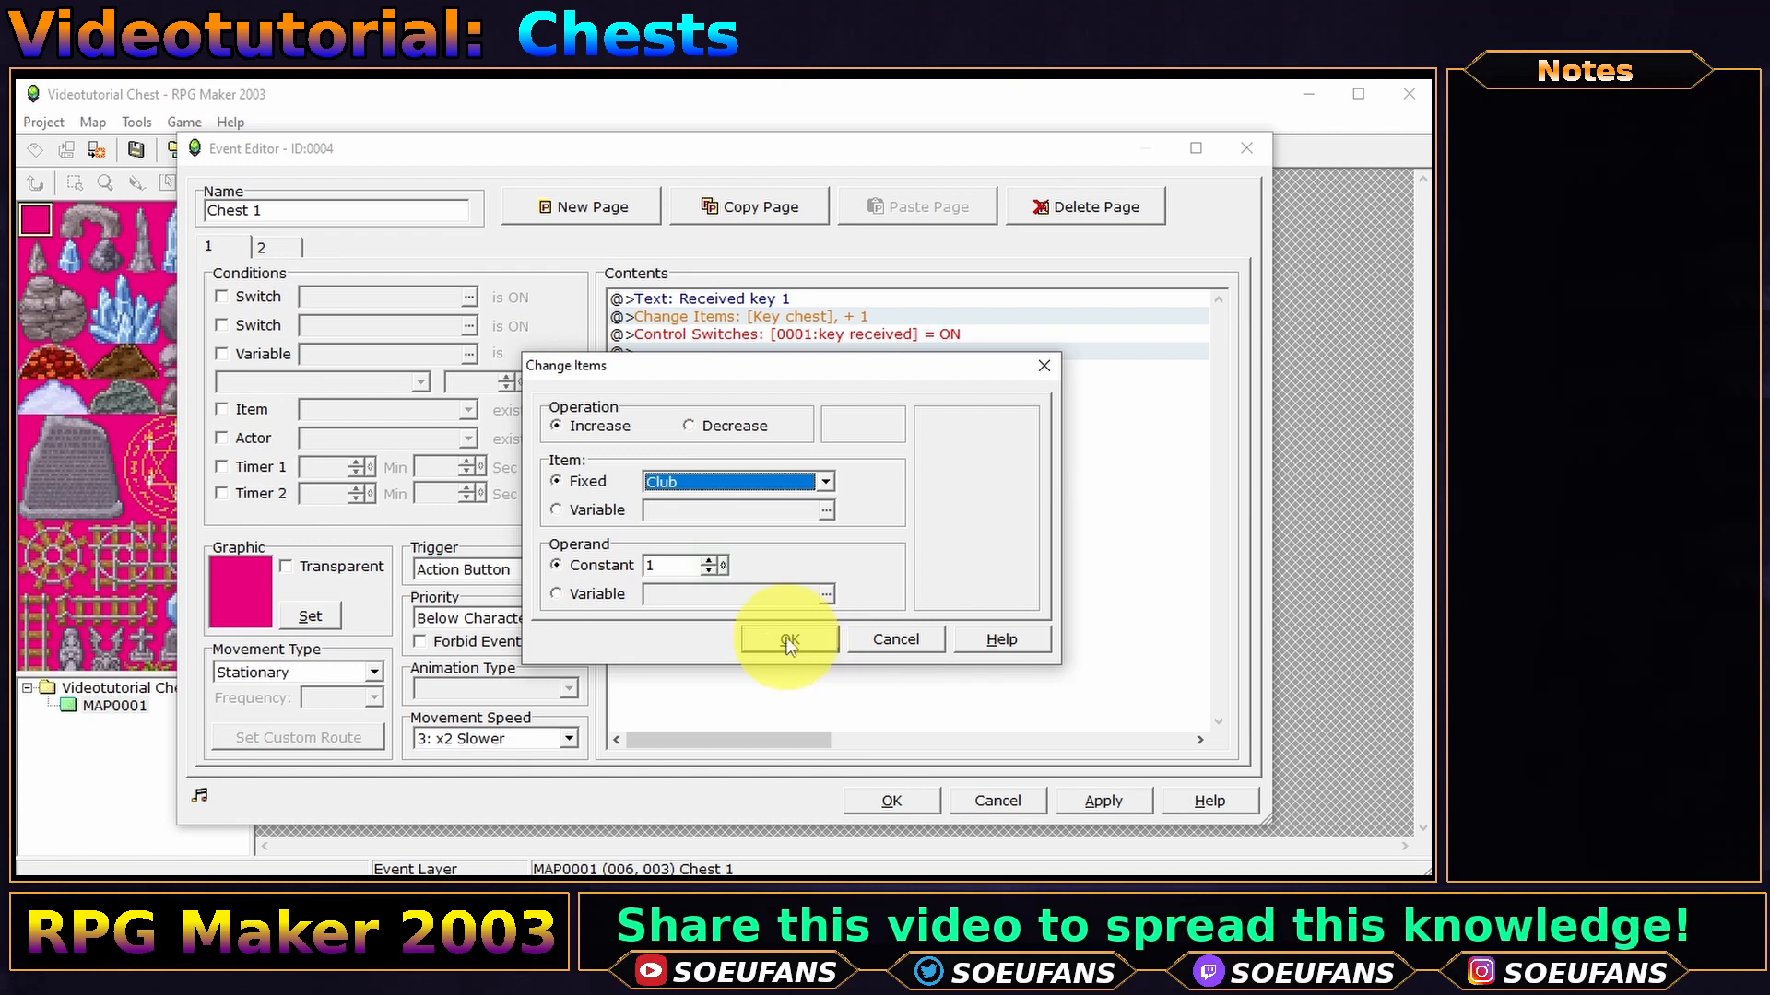
- Change the message text to 'Received Club 1'
click(713, 298)
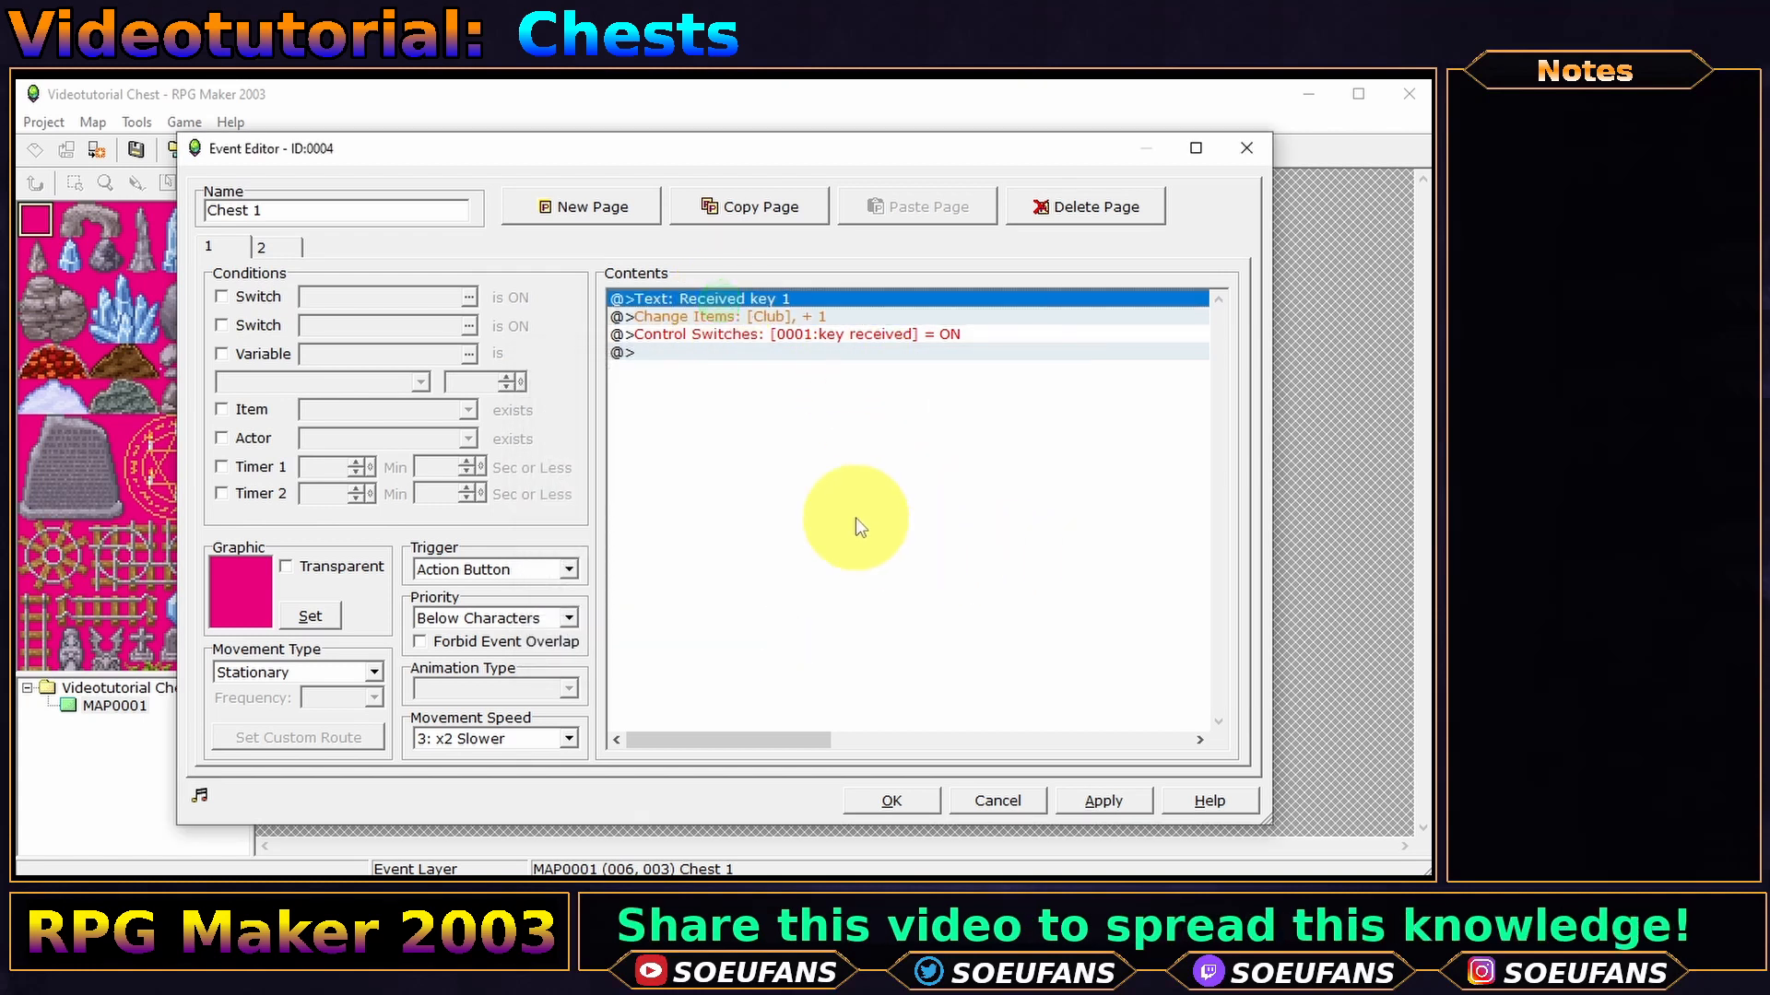
key(Return)
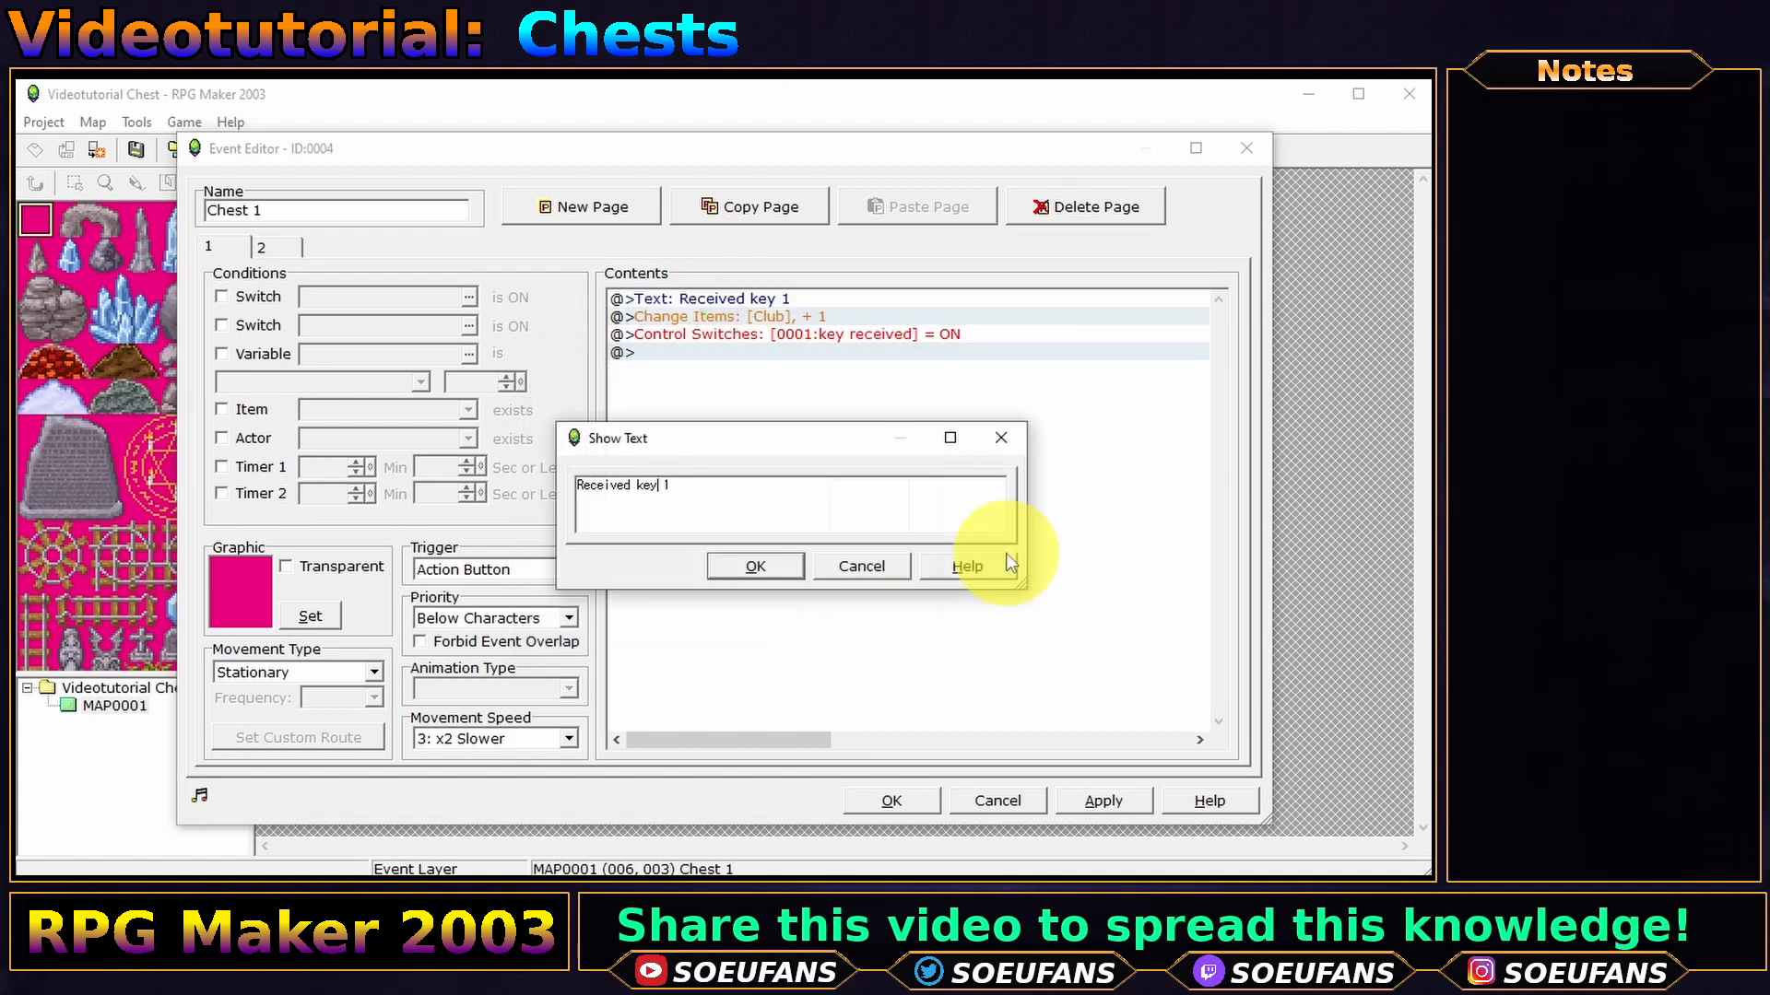
key(shift+Right)
key(shift+Right)
key(shift+Right)
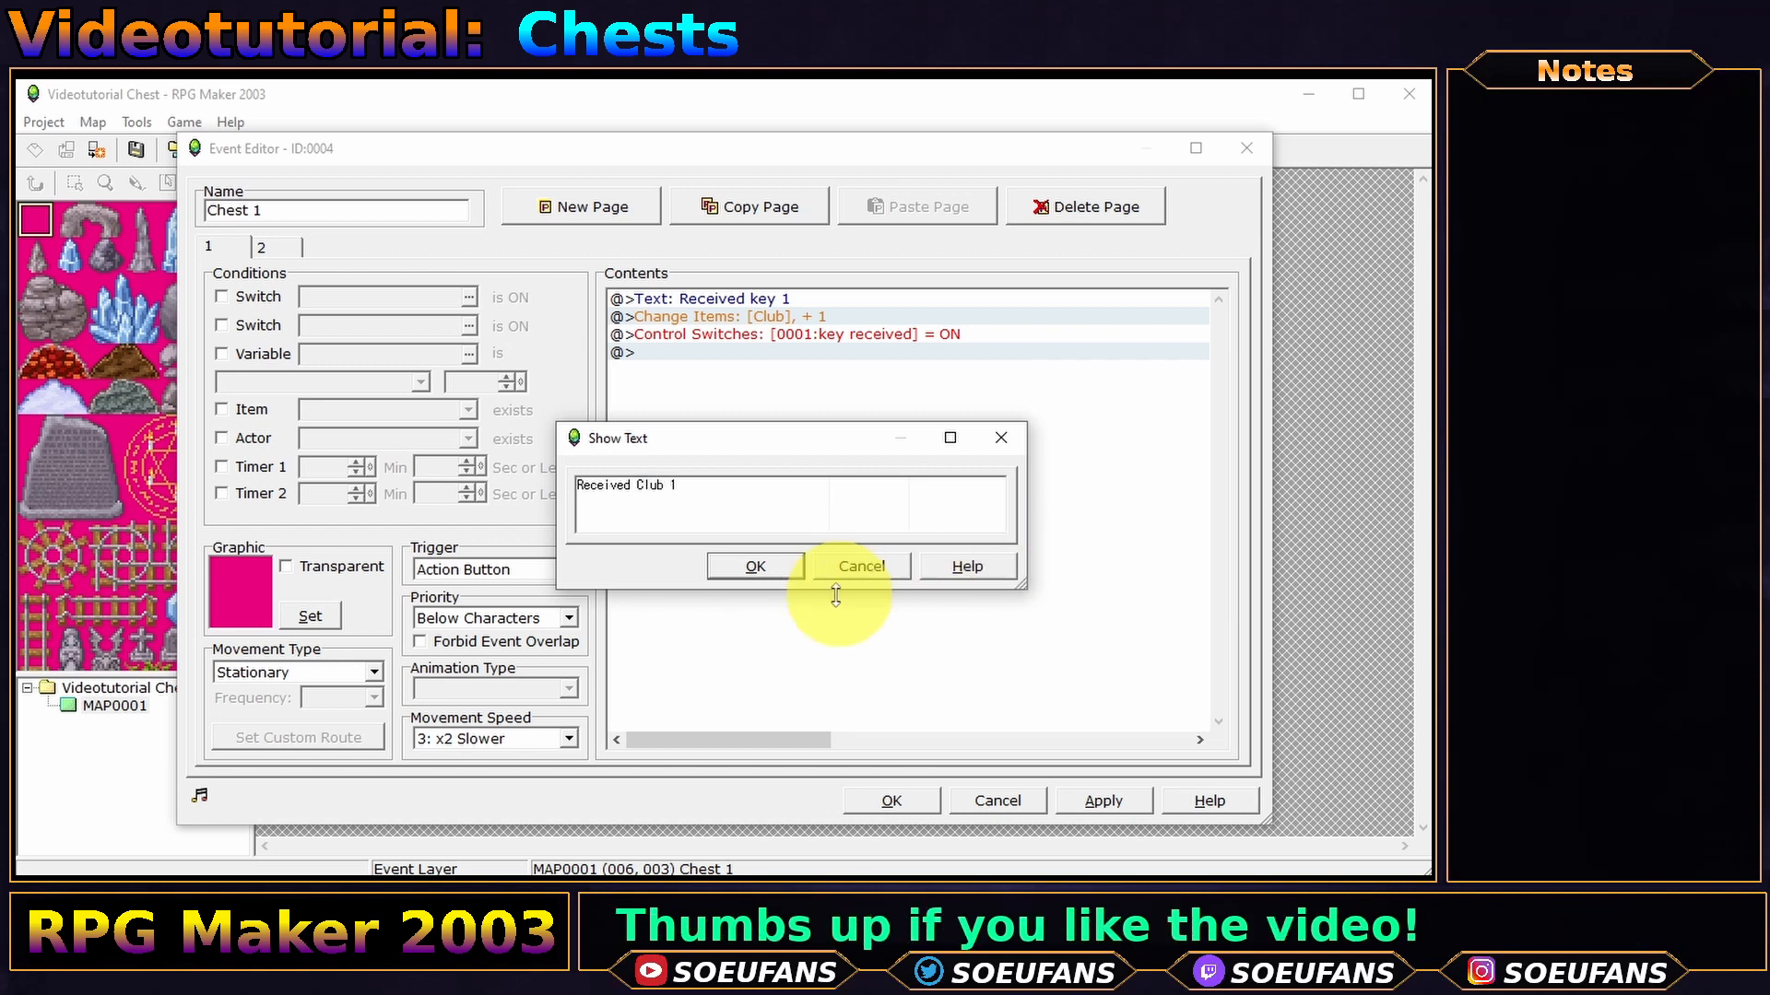
click(755, 566)
double_click(850, 334)
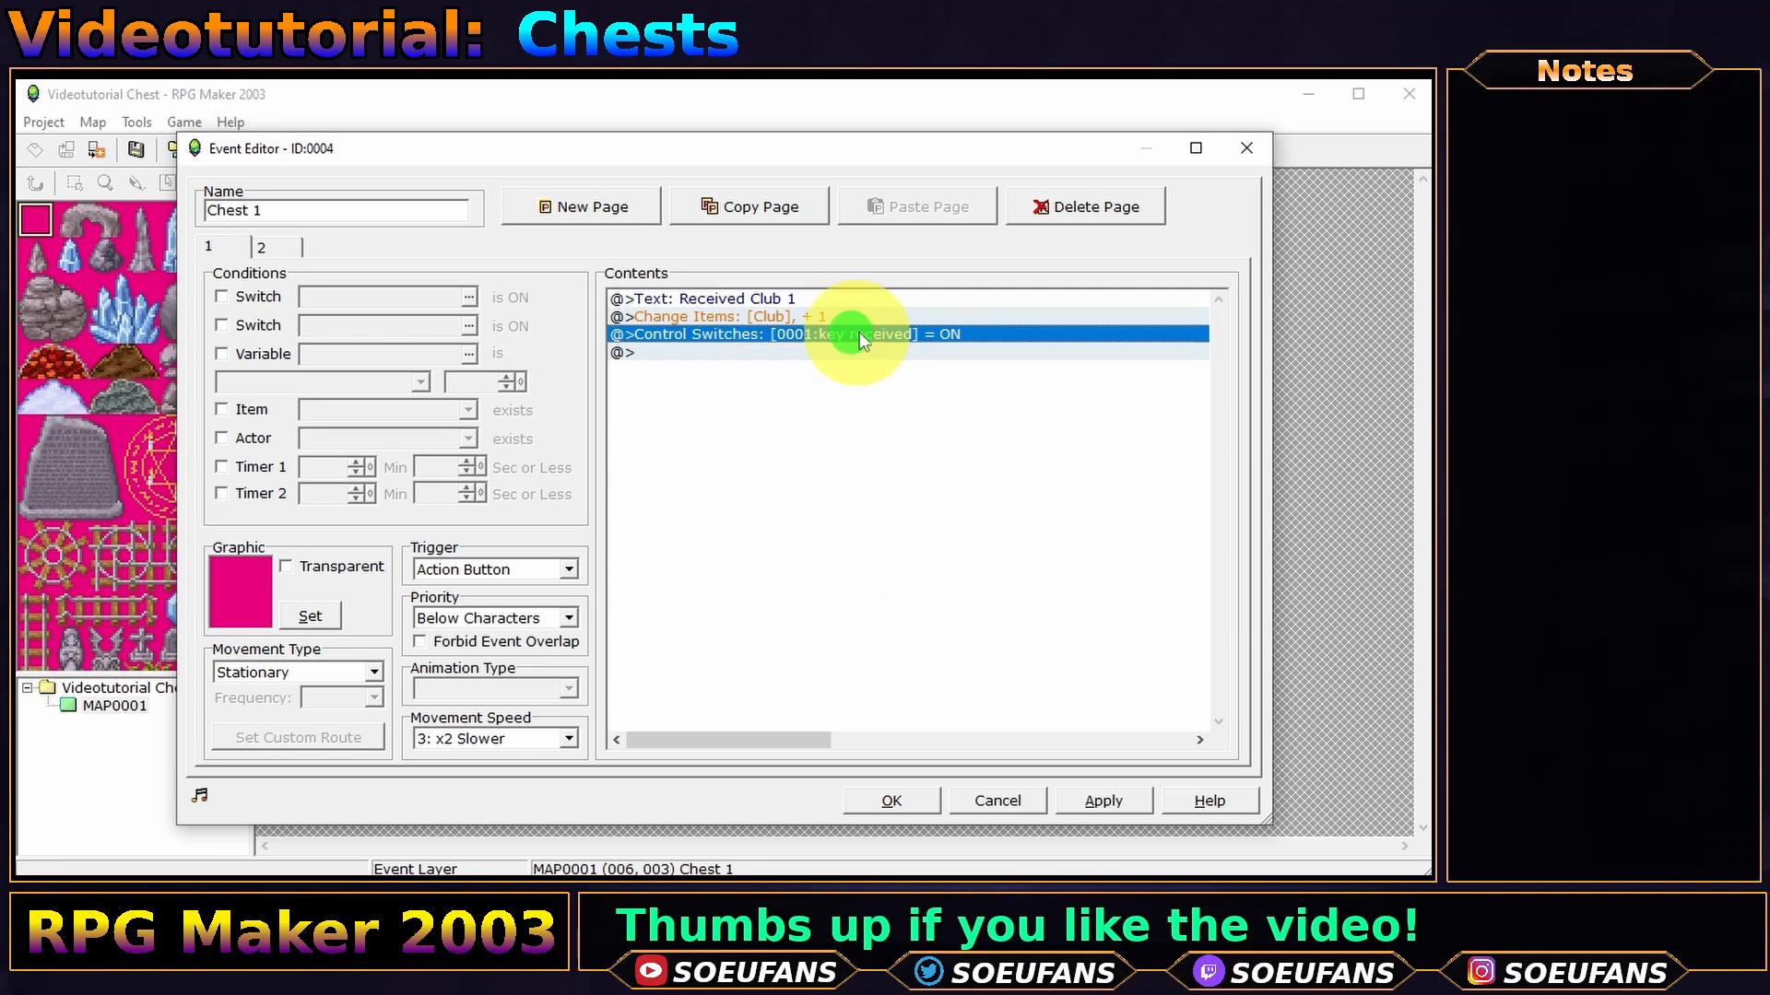
- Name switch 0004 'Club received' and have the event turn it on
click(922, 458)
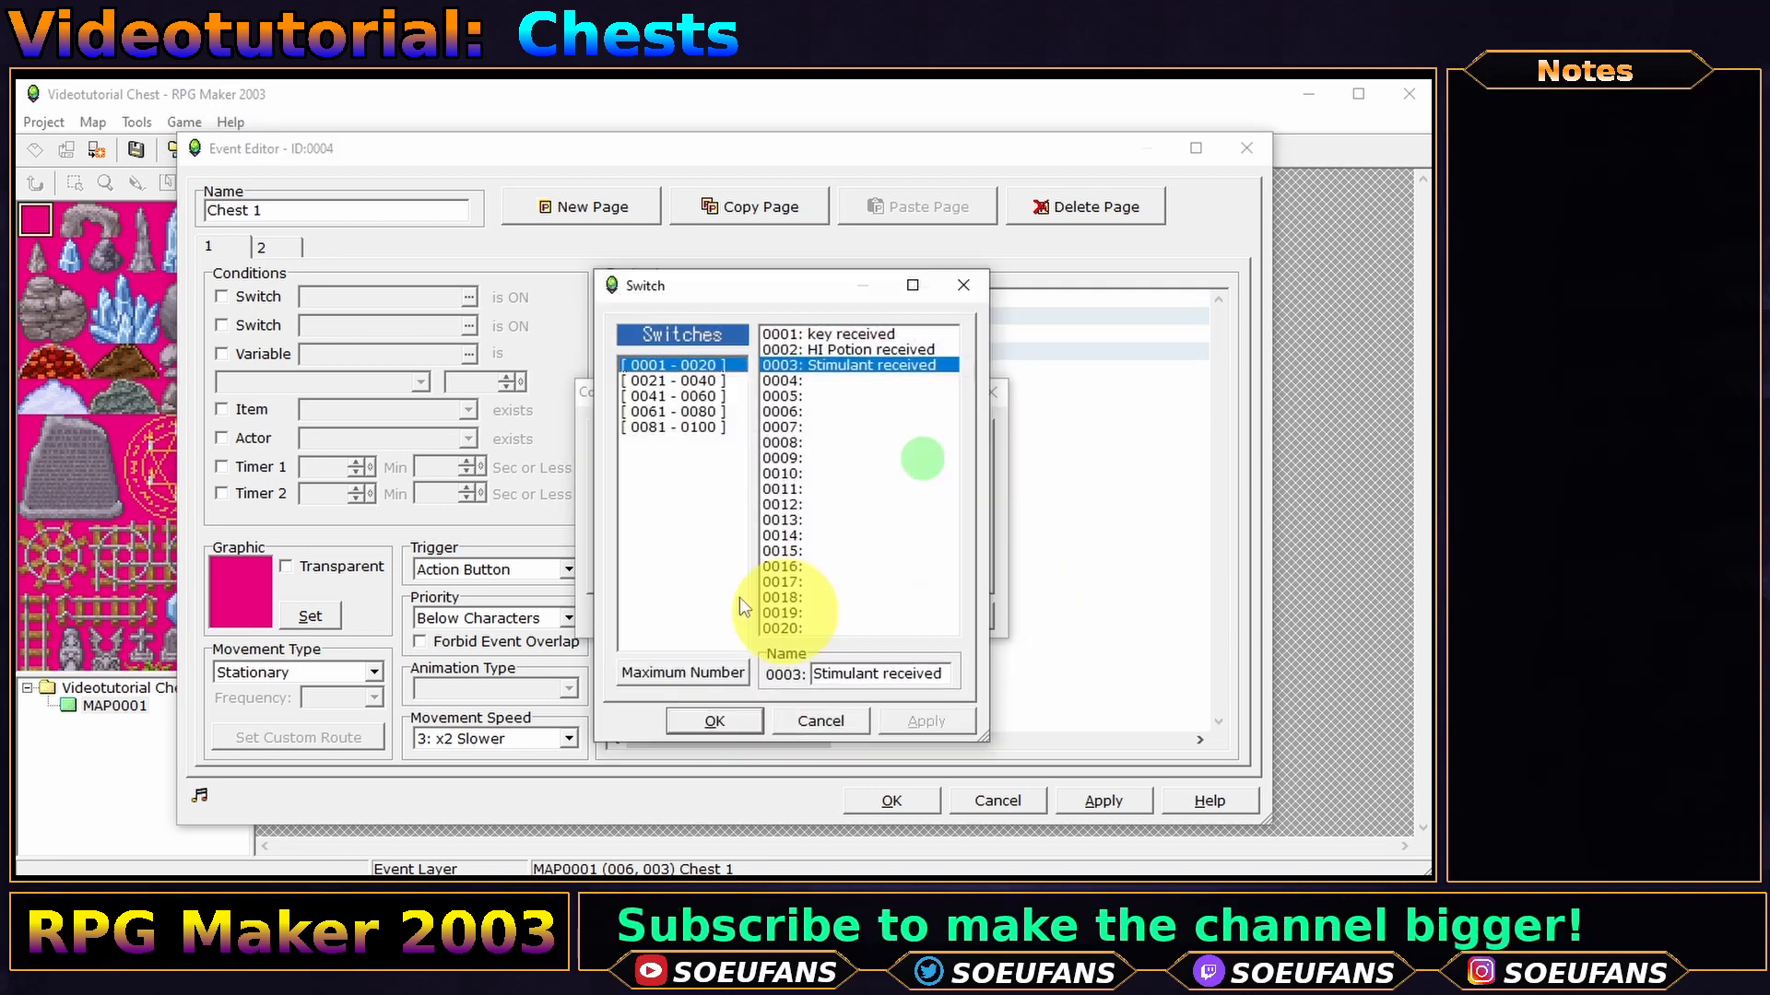
click(801, 380)
click(880, 675)
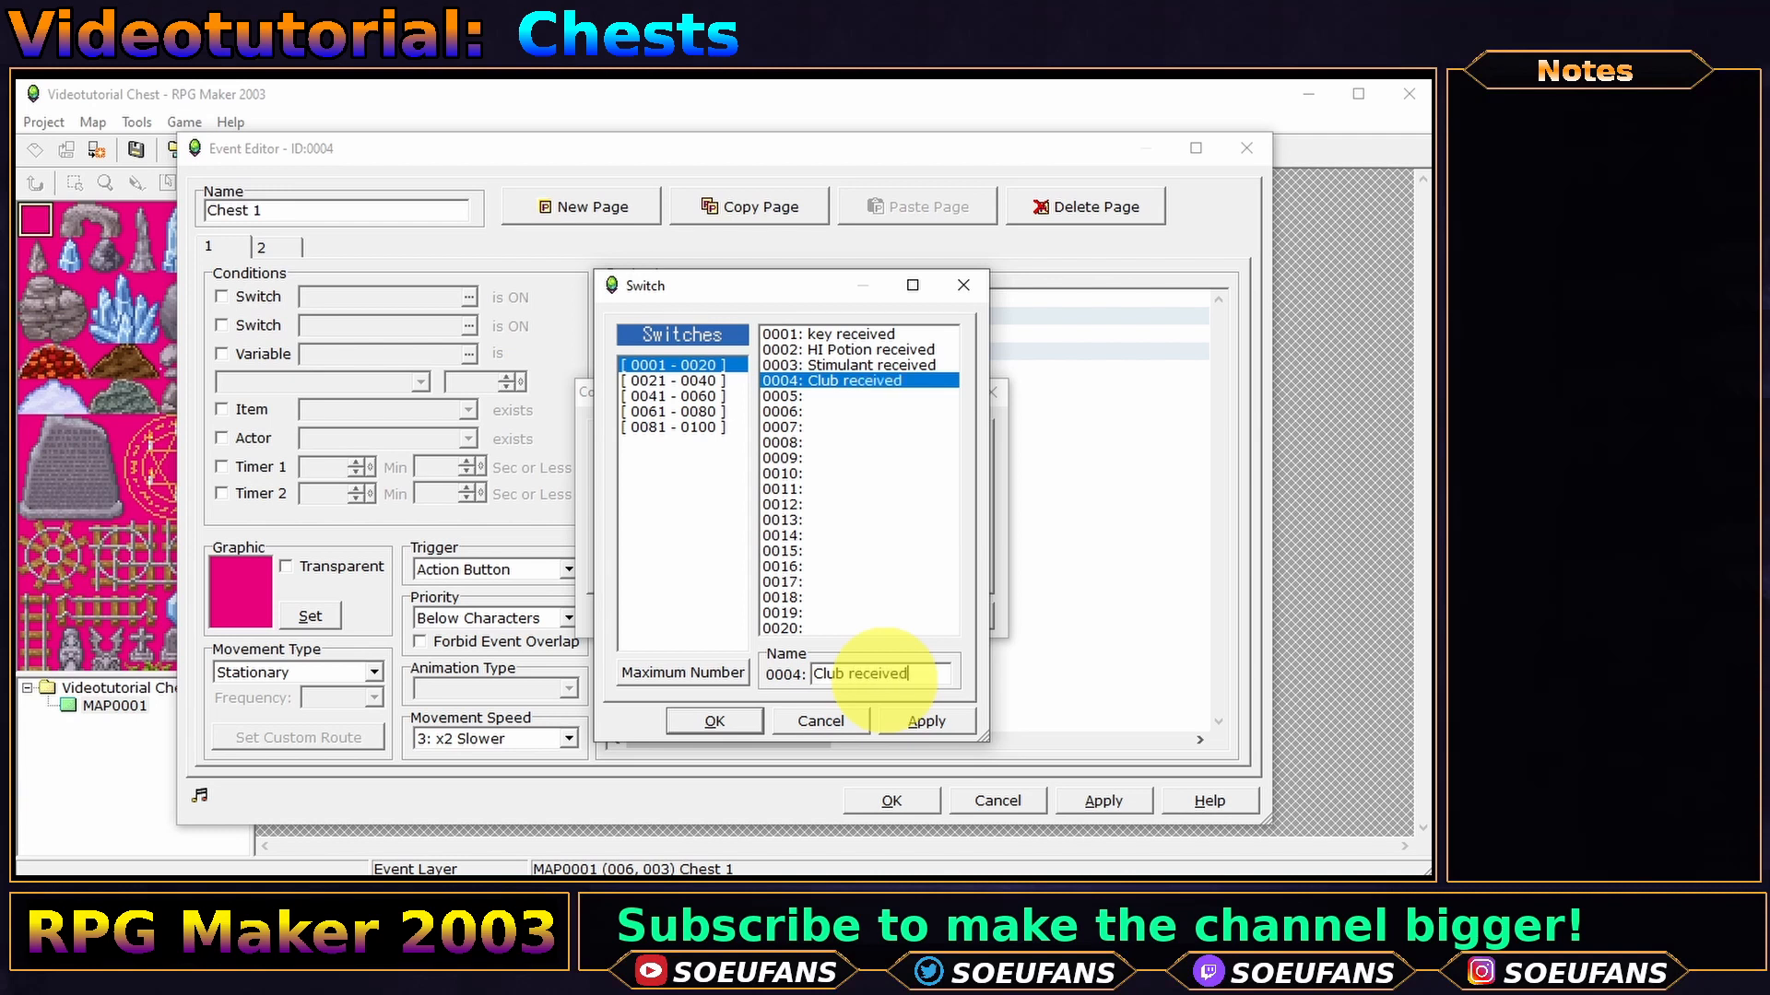
text(Club received)
click(714, 721)
click(745, 616)
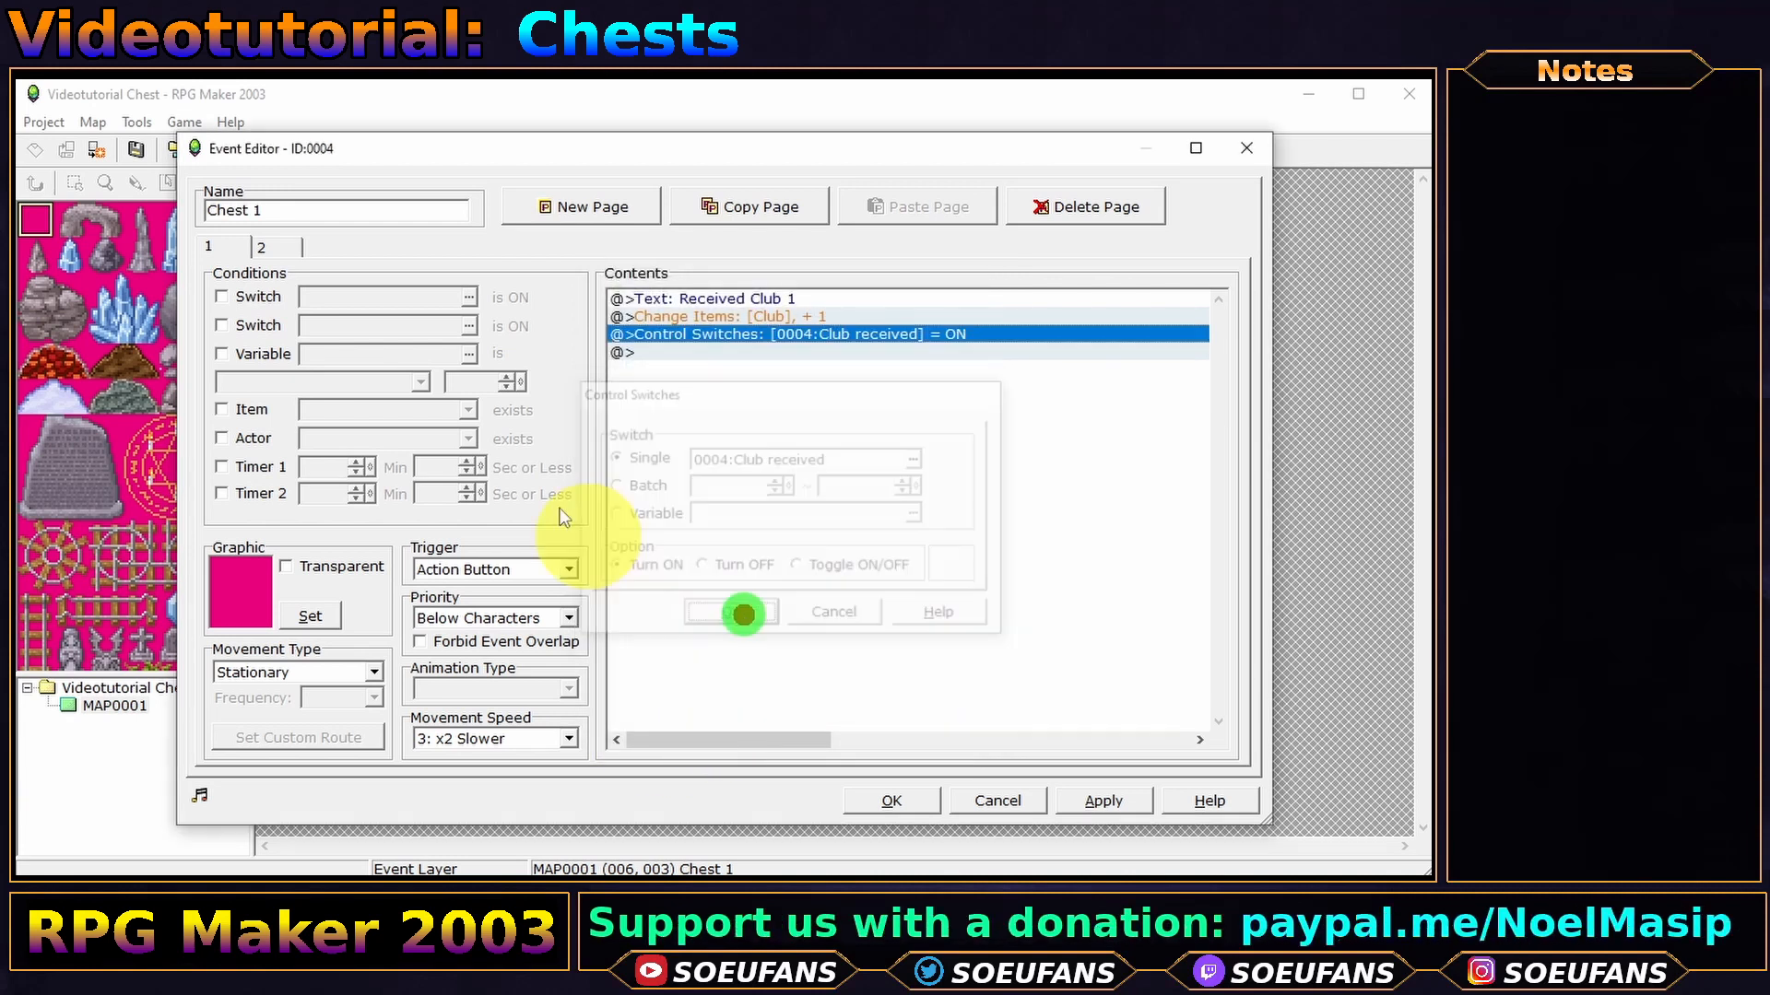
- Make page 2 require Club received, give it a blank graphic, and delete its Empty! message
click(262, 247)
click(470, 296)
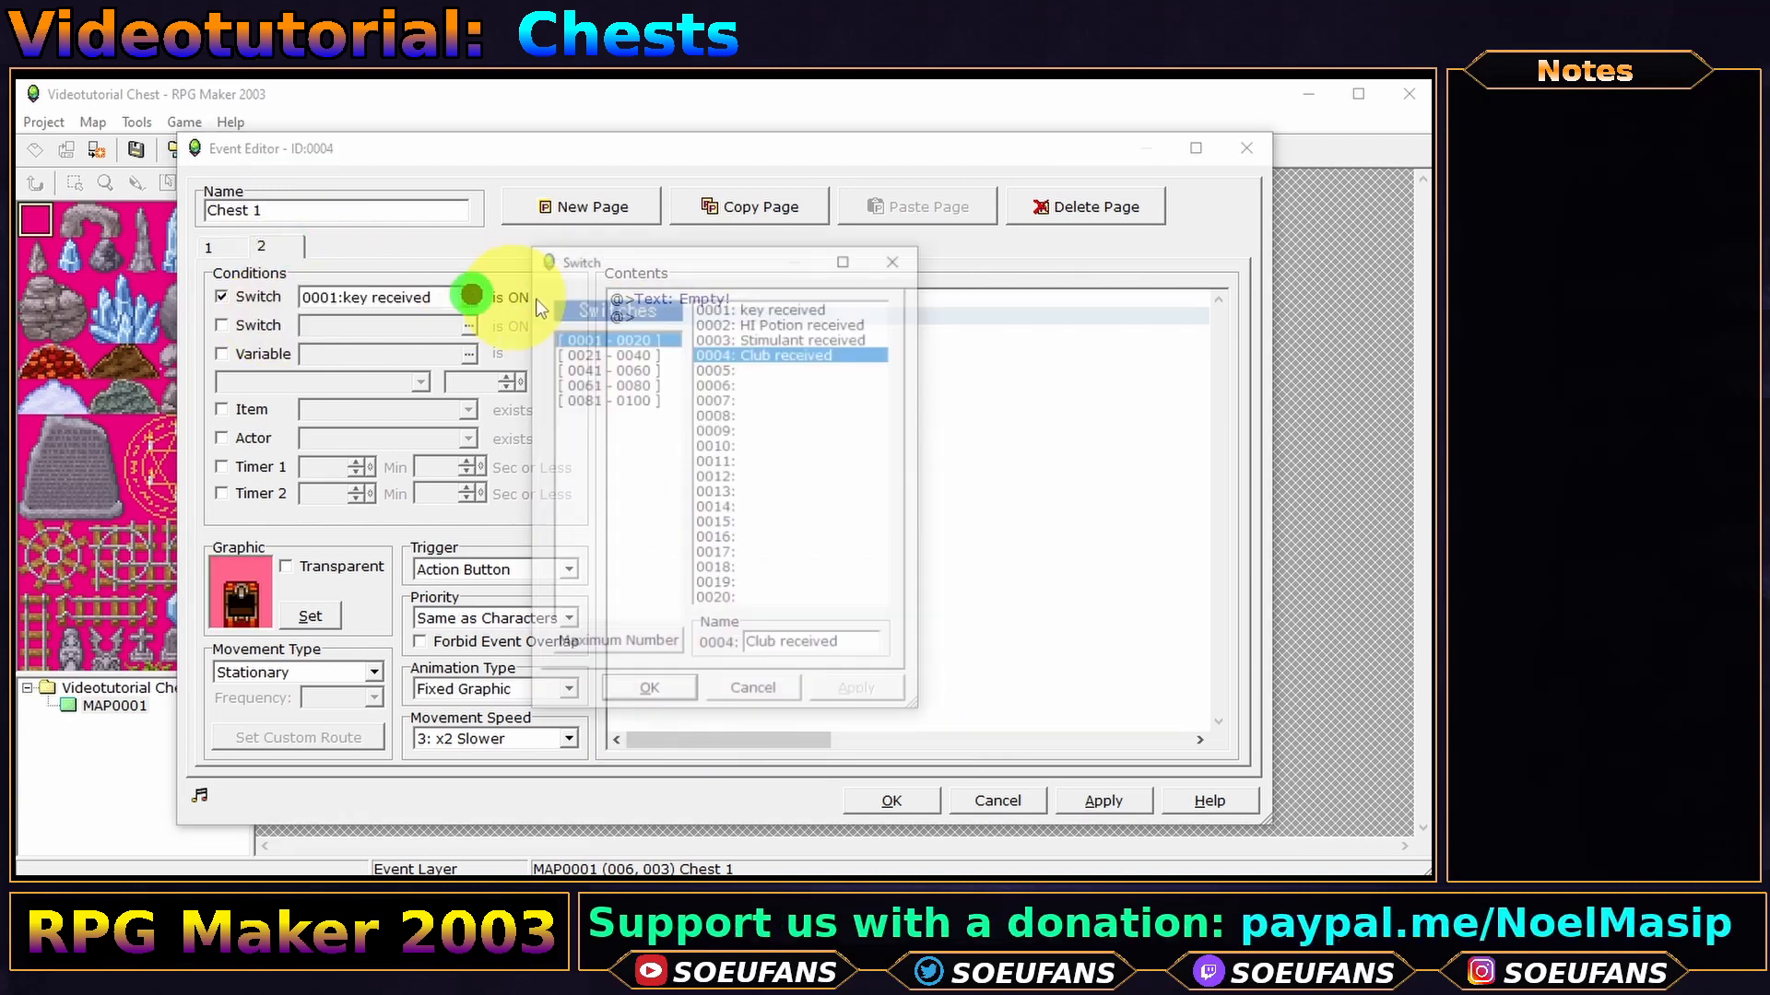
double_click(761, 353)
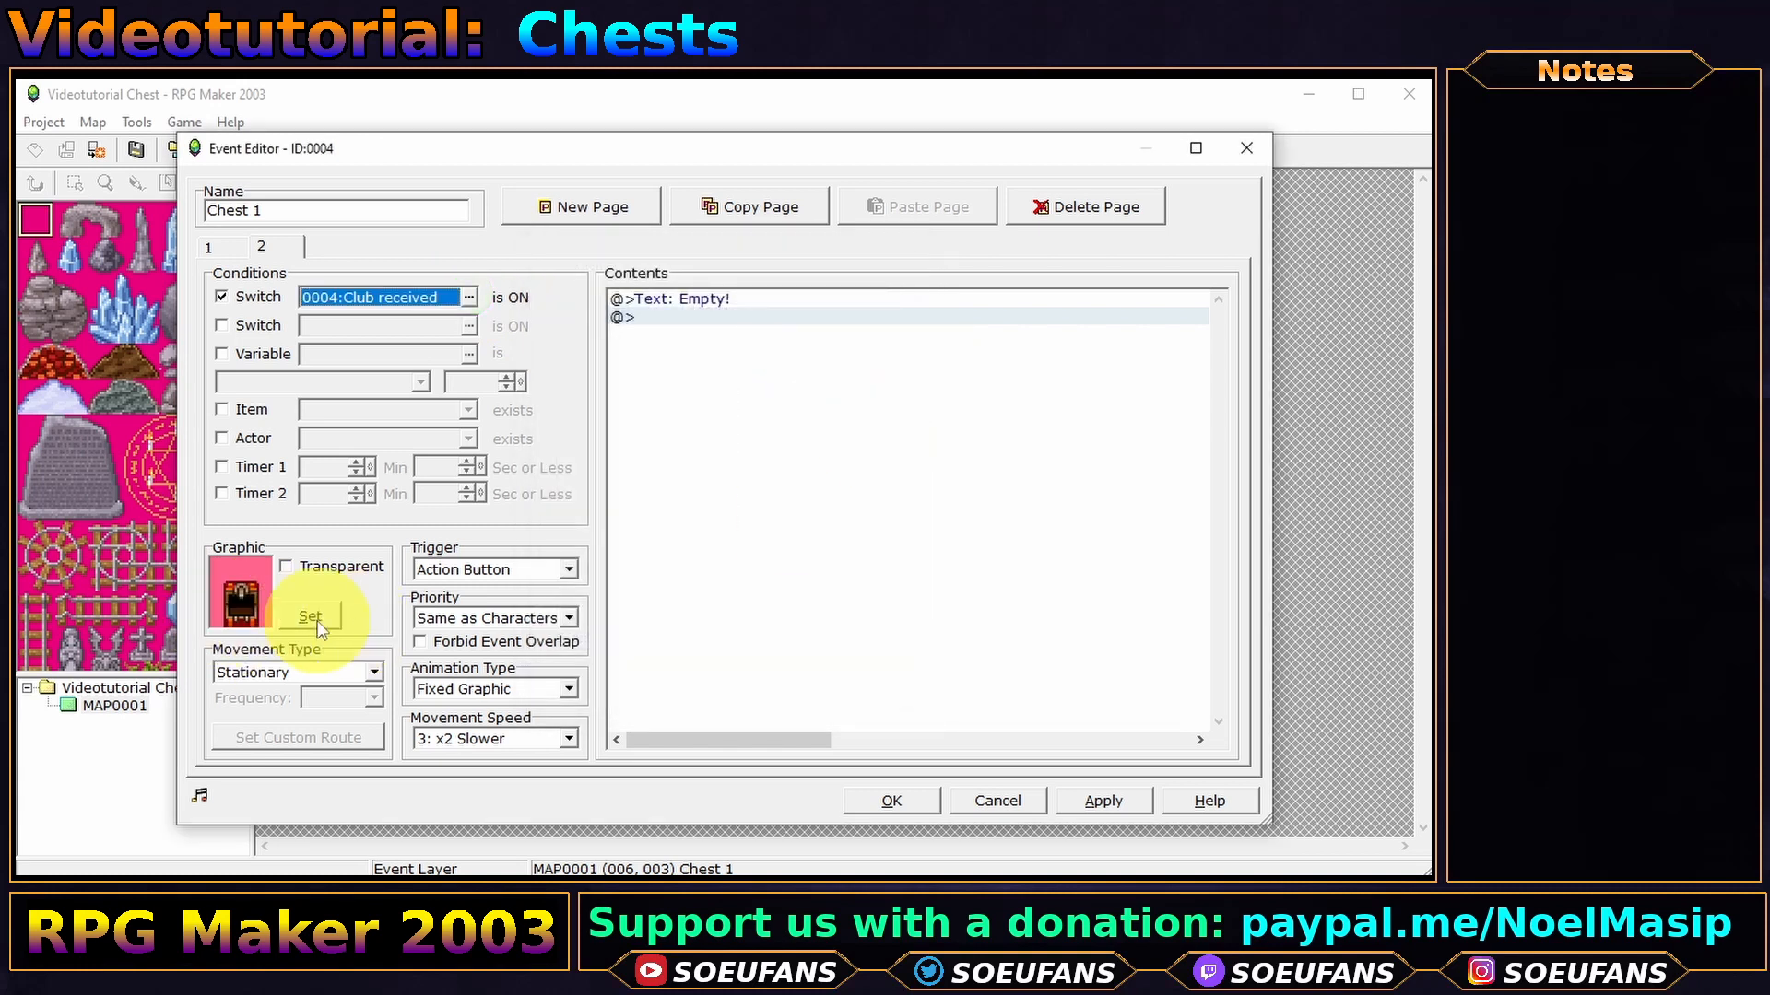
click(317, 622)
click(346, 472)
key(Home)
double_click(451, 332)
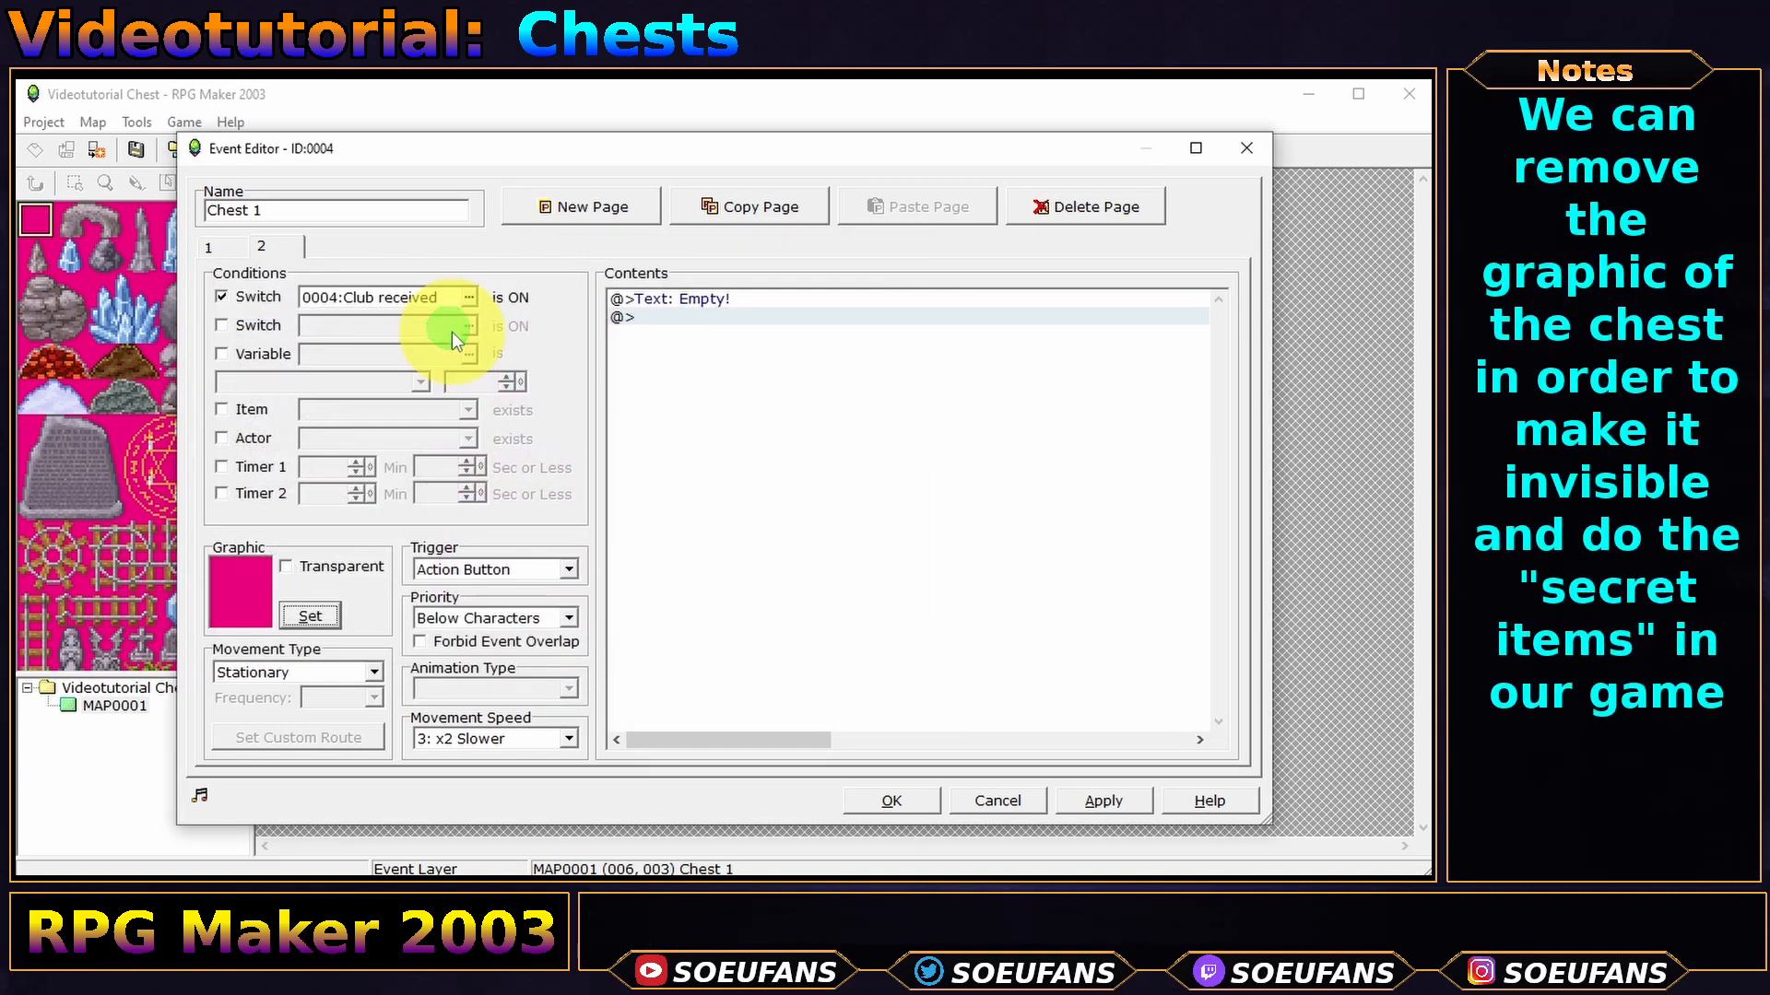
click(694, 302)
key(Delete)
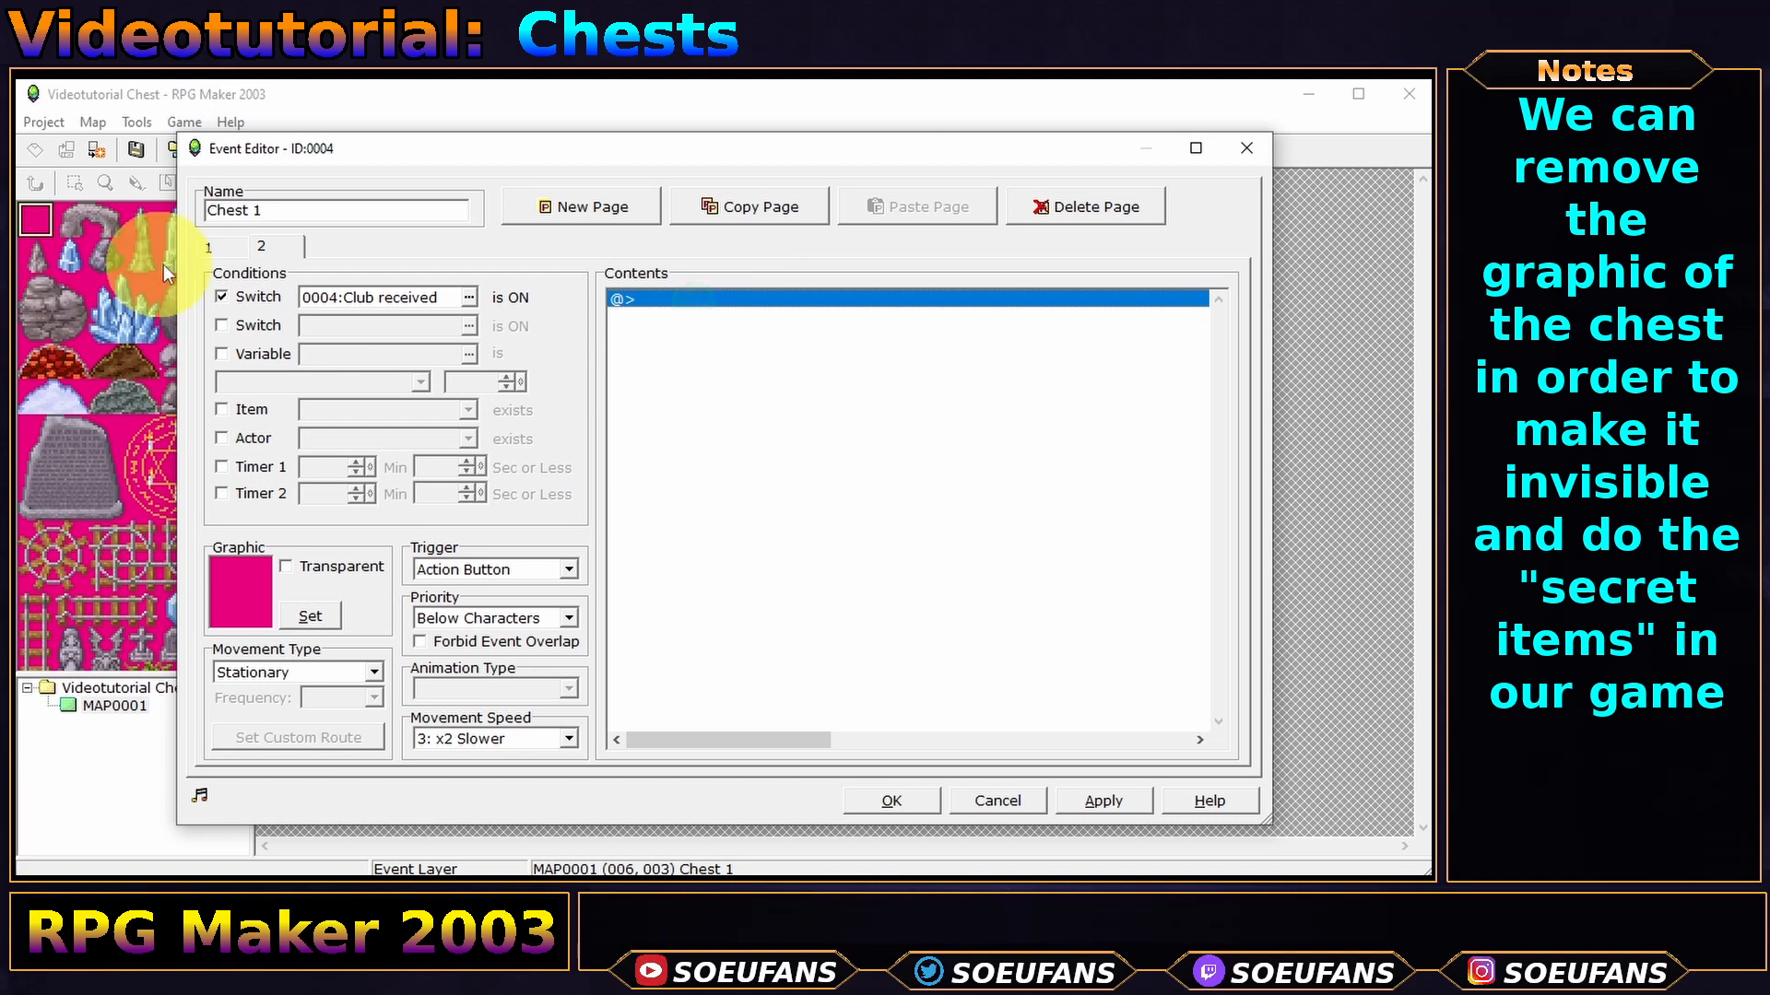
- Set page 1's priority to Same as Characters and close the event editor
click(221, 247)
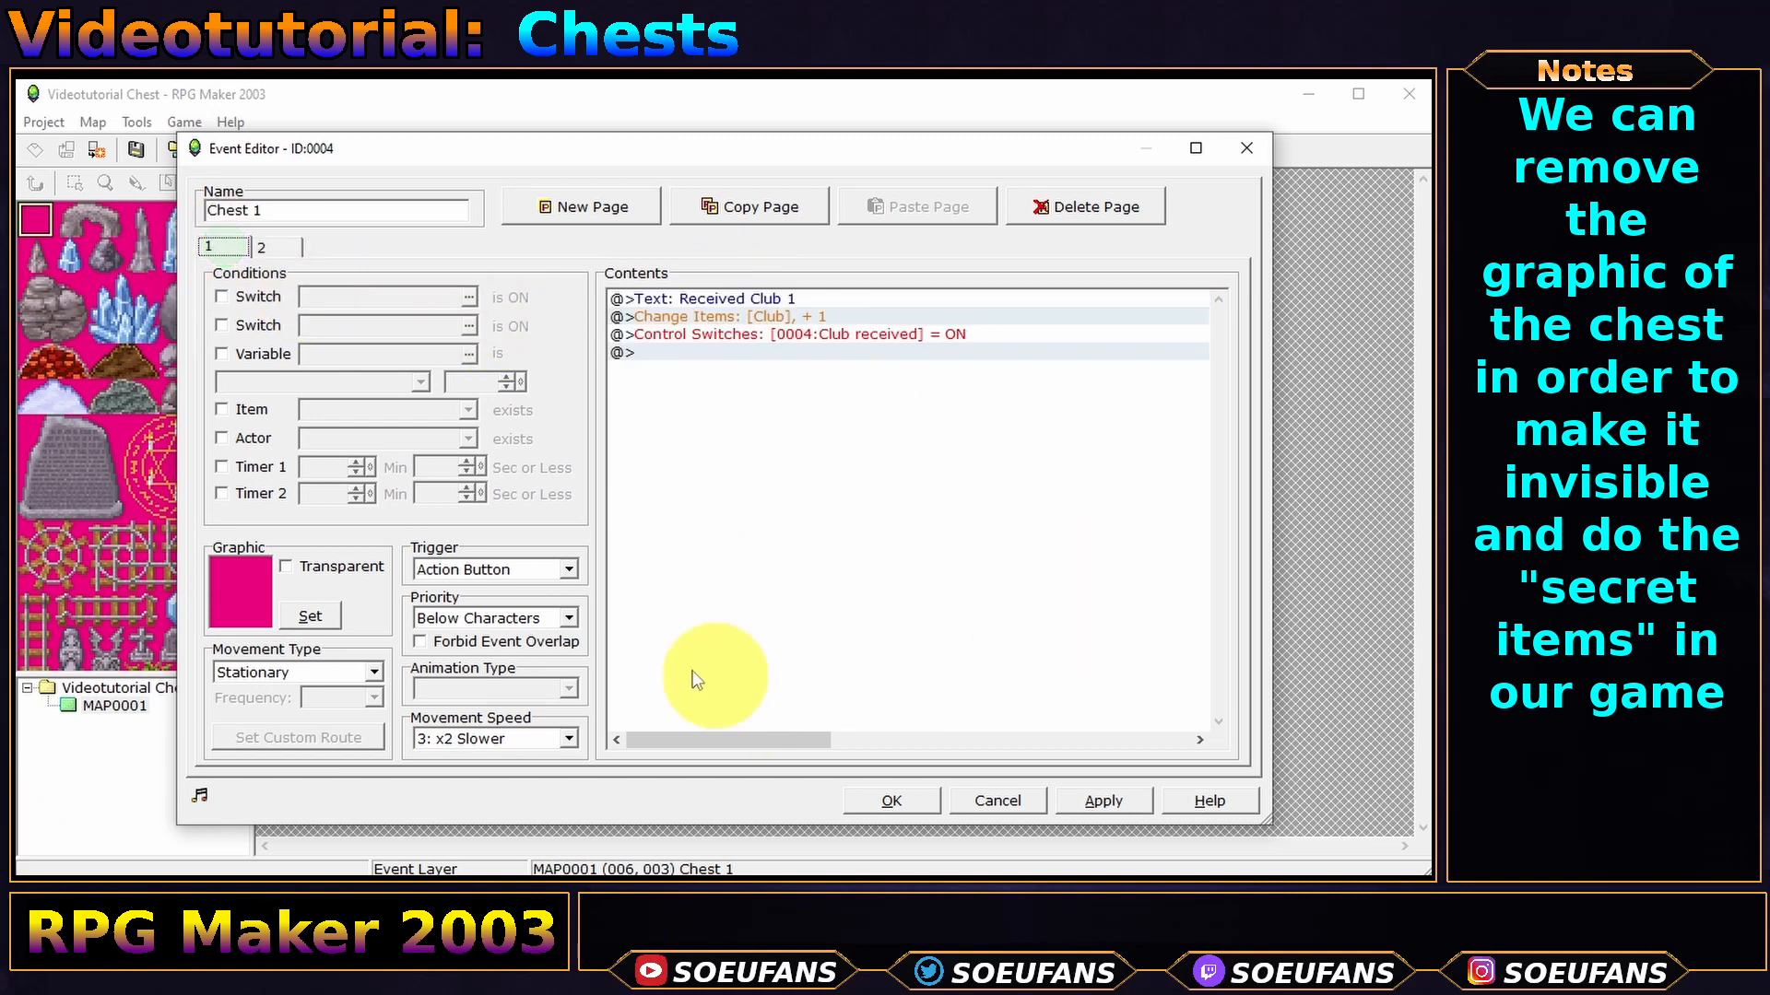
click(462, 614)
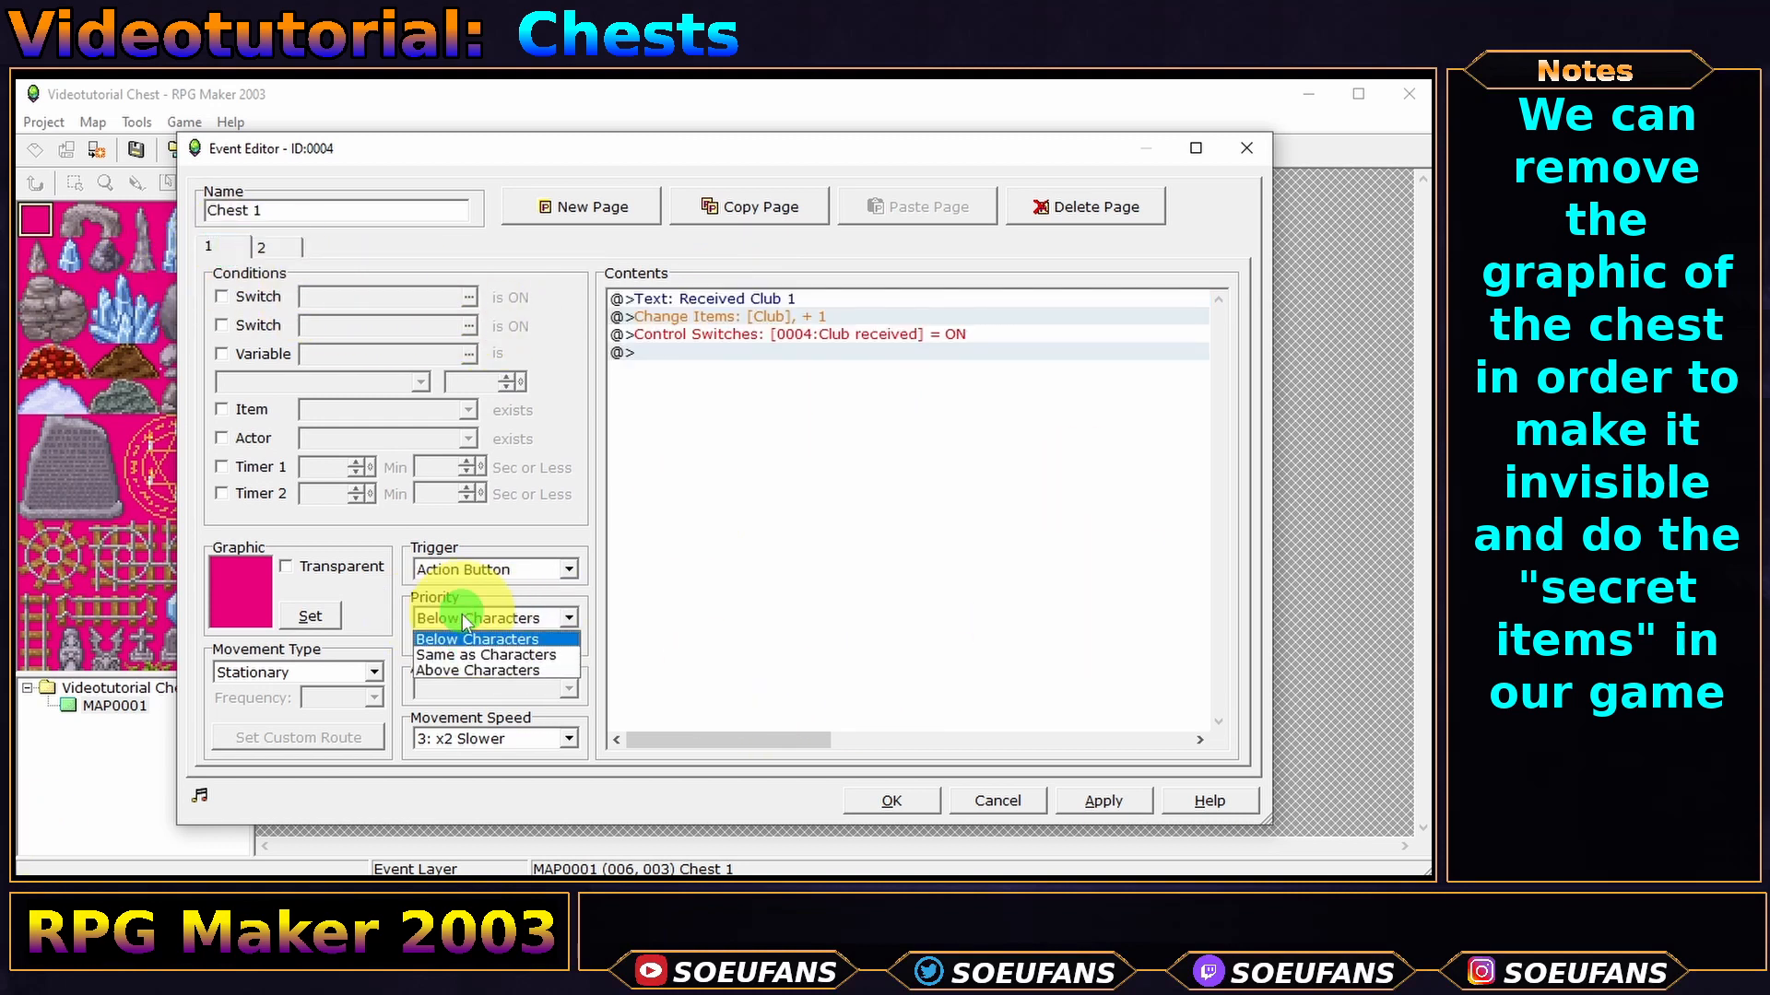
click(459, 656)
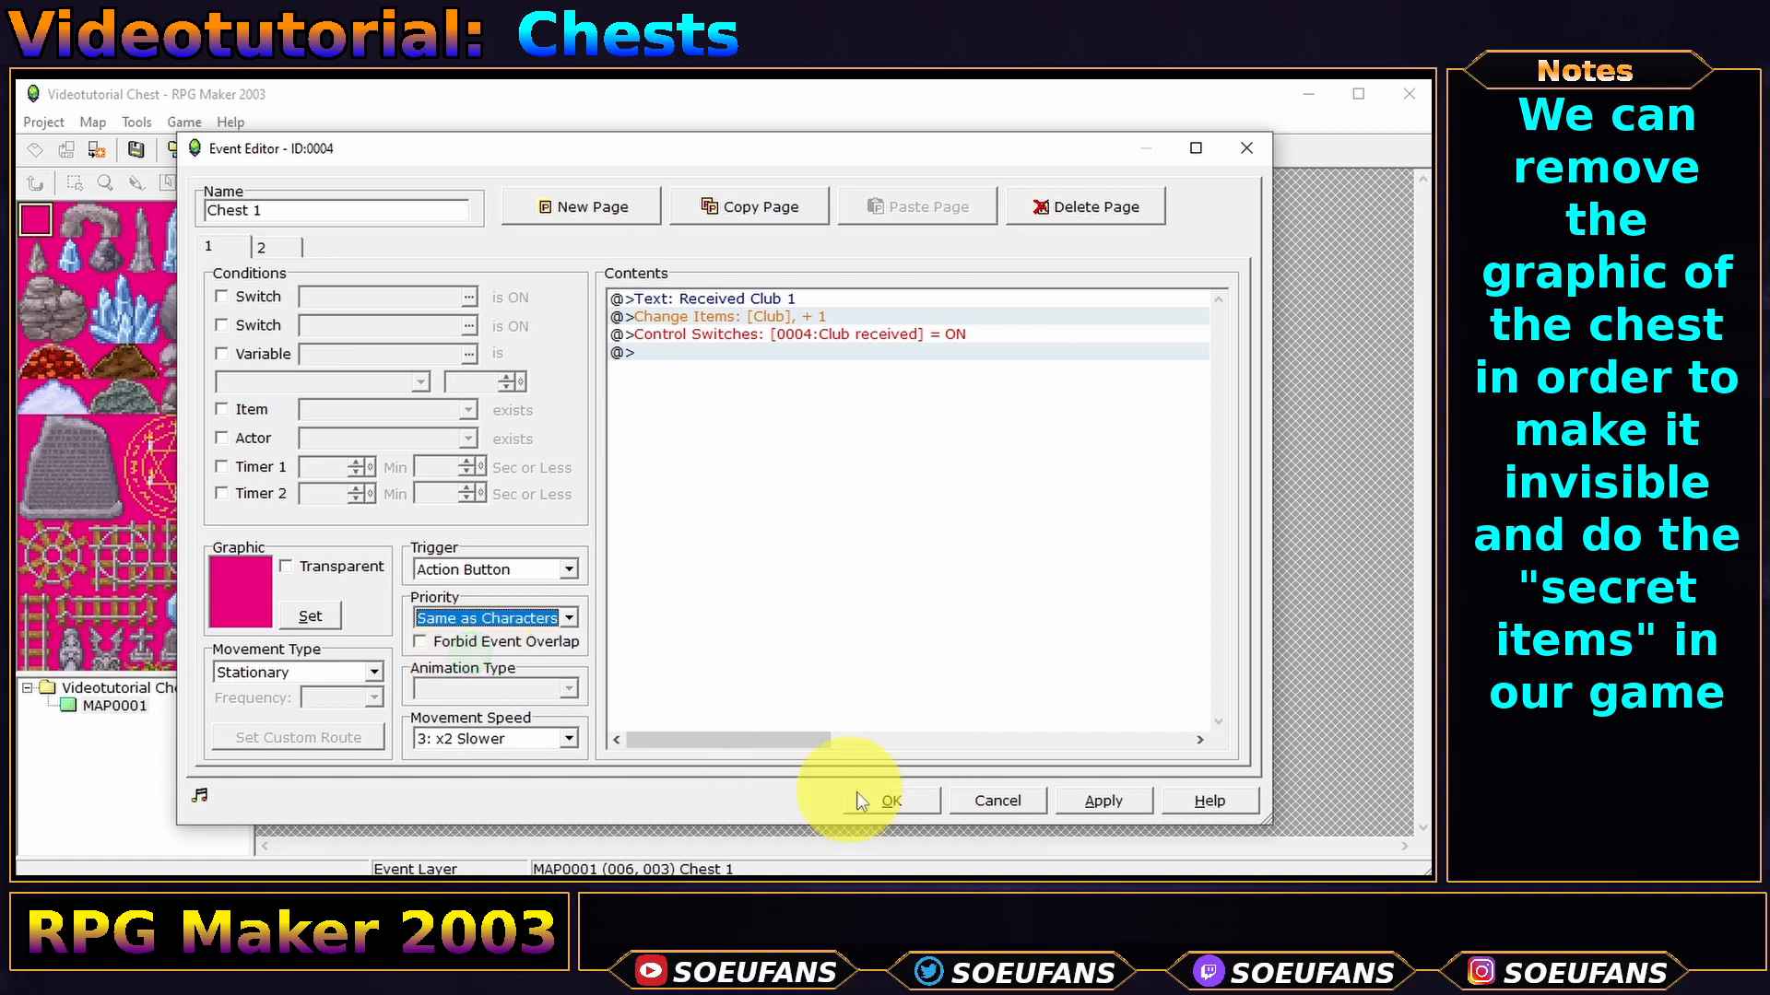
click(880, 800)
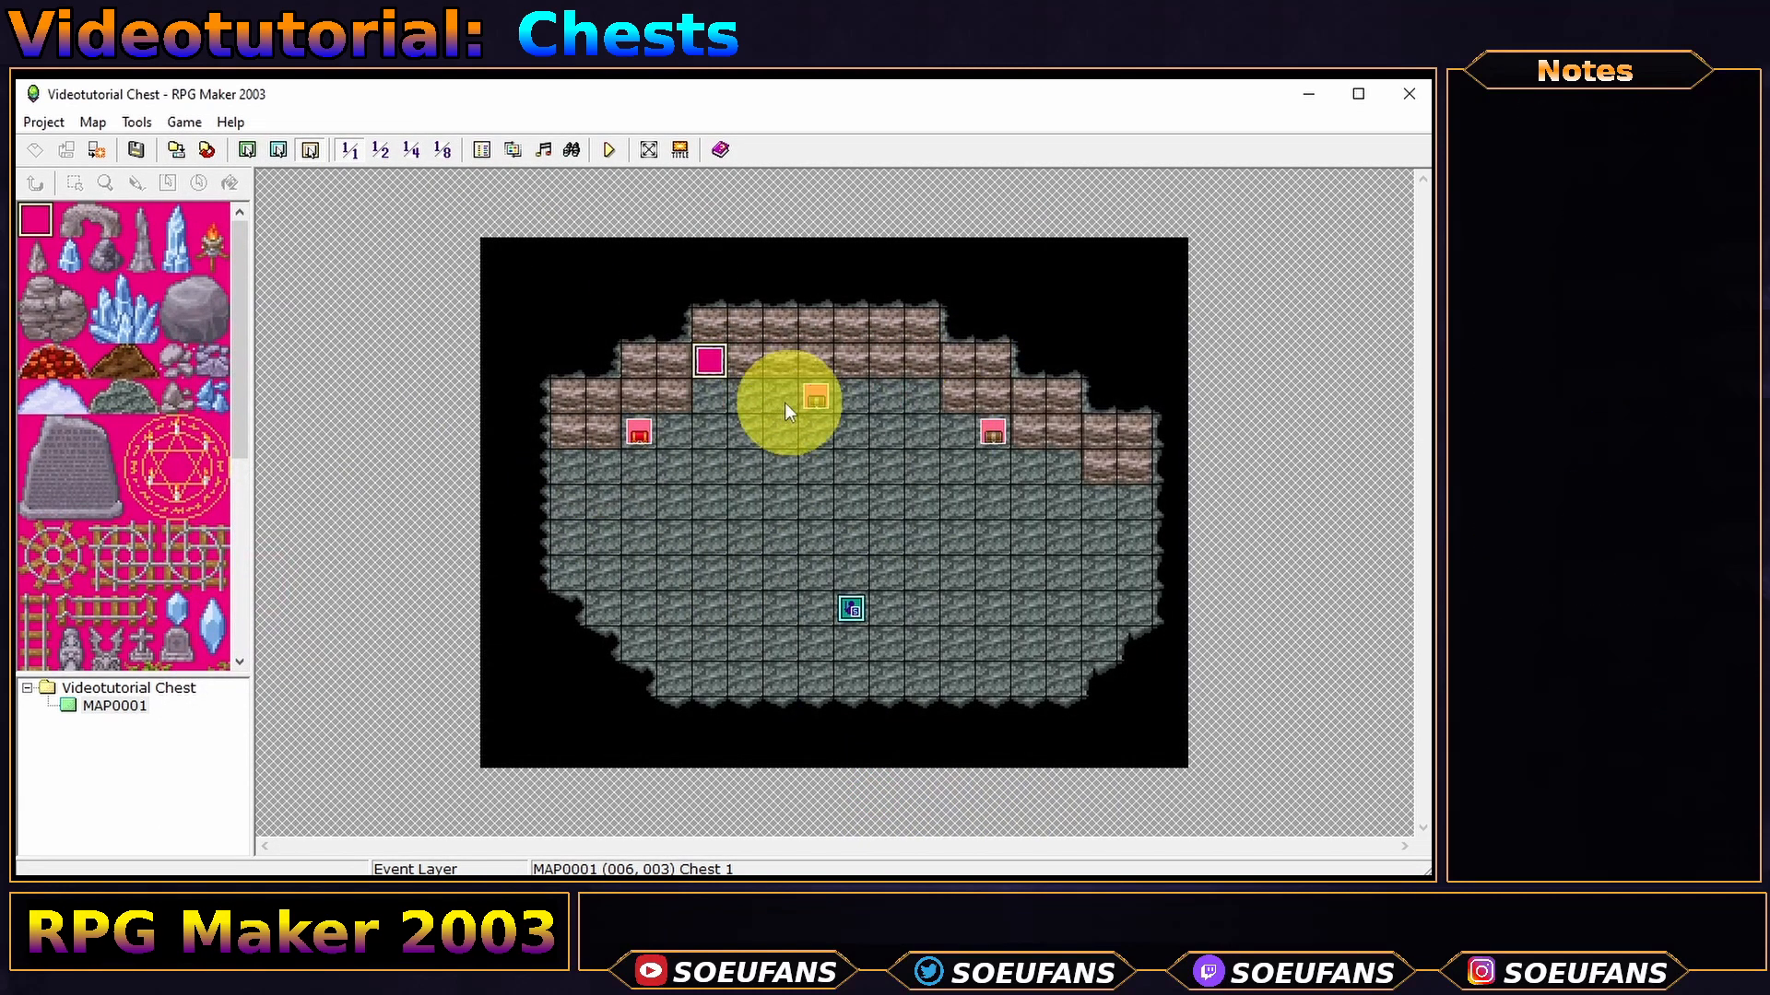
- Save and playtest, starting a New Game and walking the hero beside the red chest
mouse_move(708, 369)
mouse_down()
mouse_move(749, 362)
mouse_move(722, 358)
mouse_up()
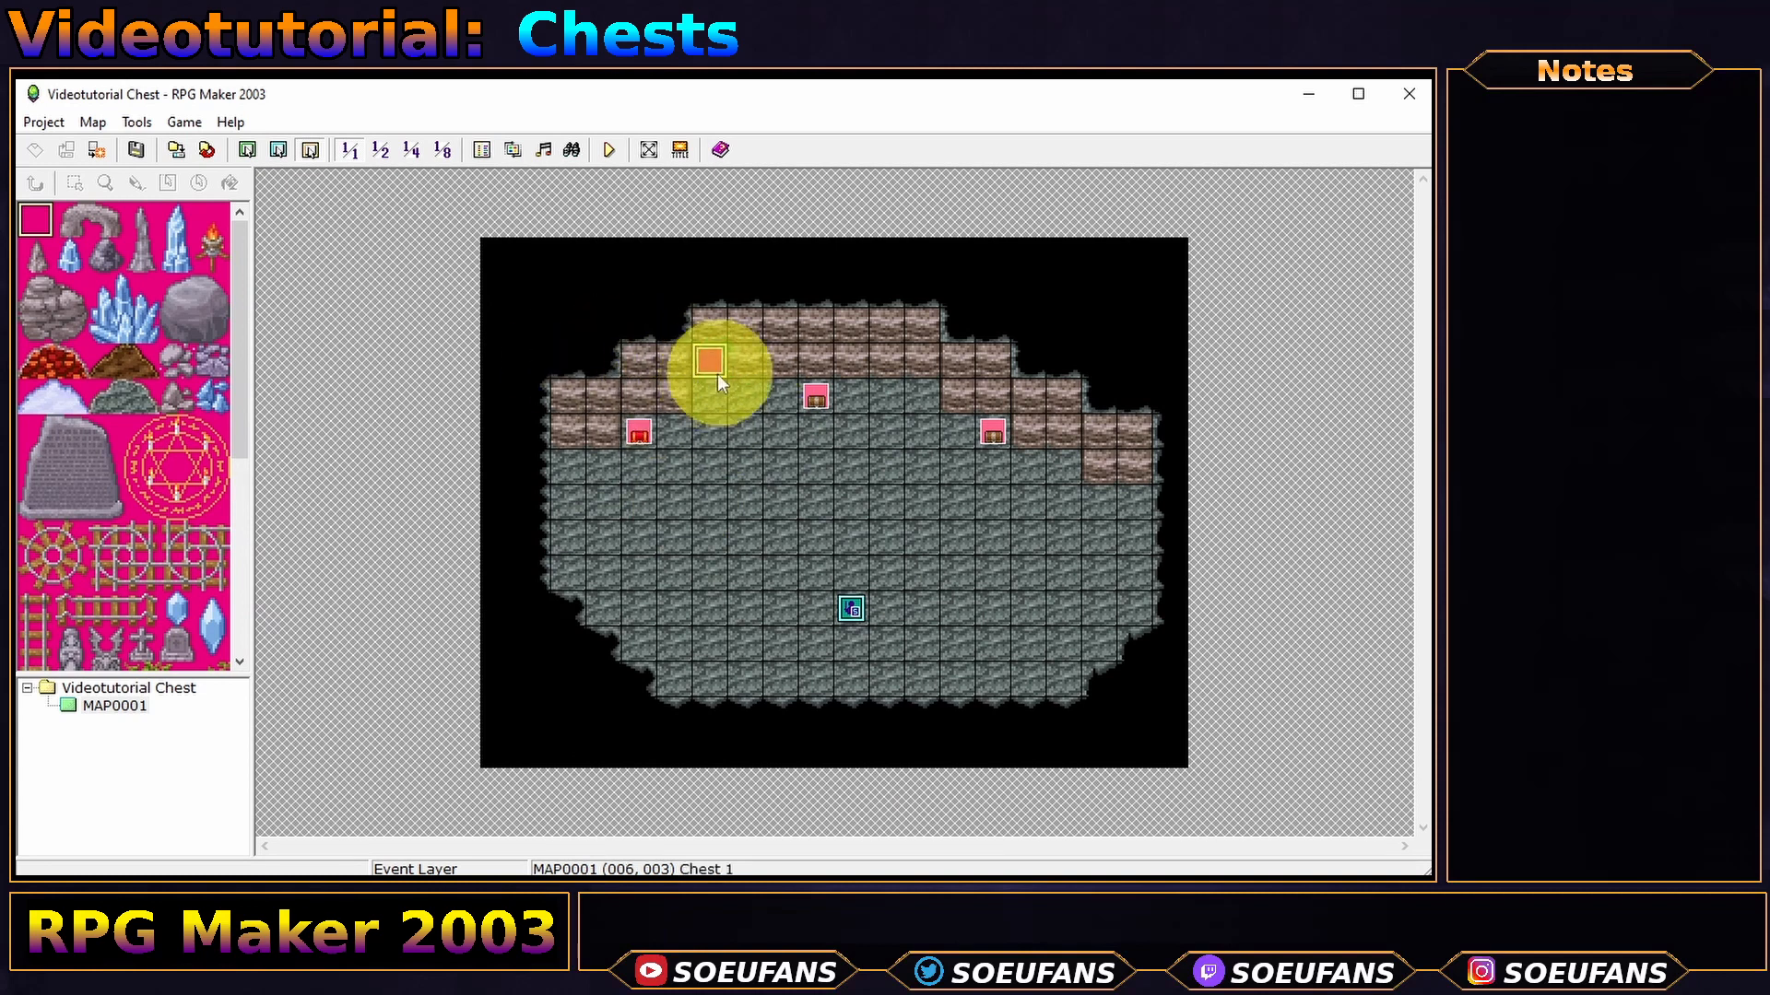
click(615, 147)
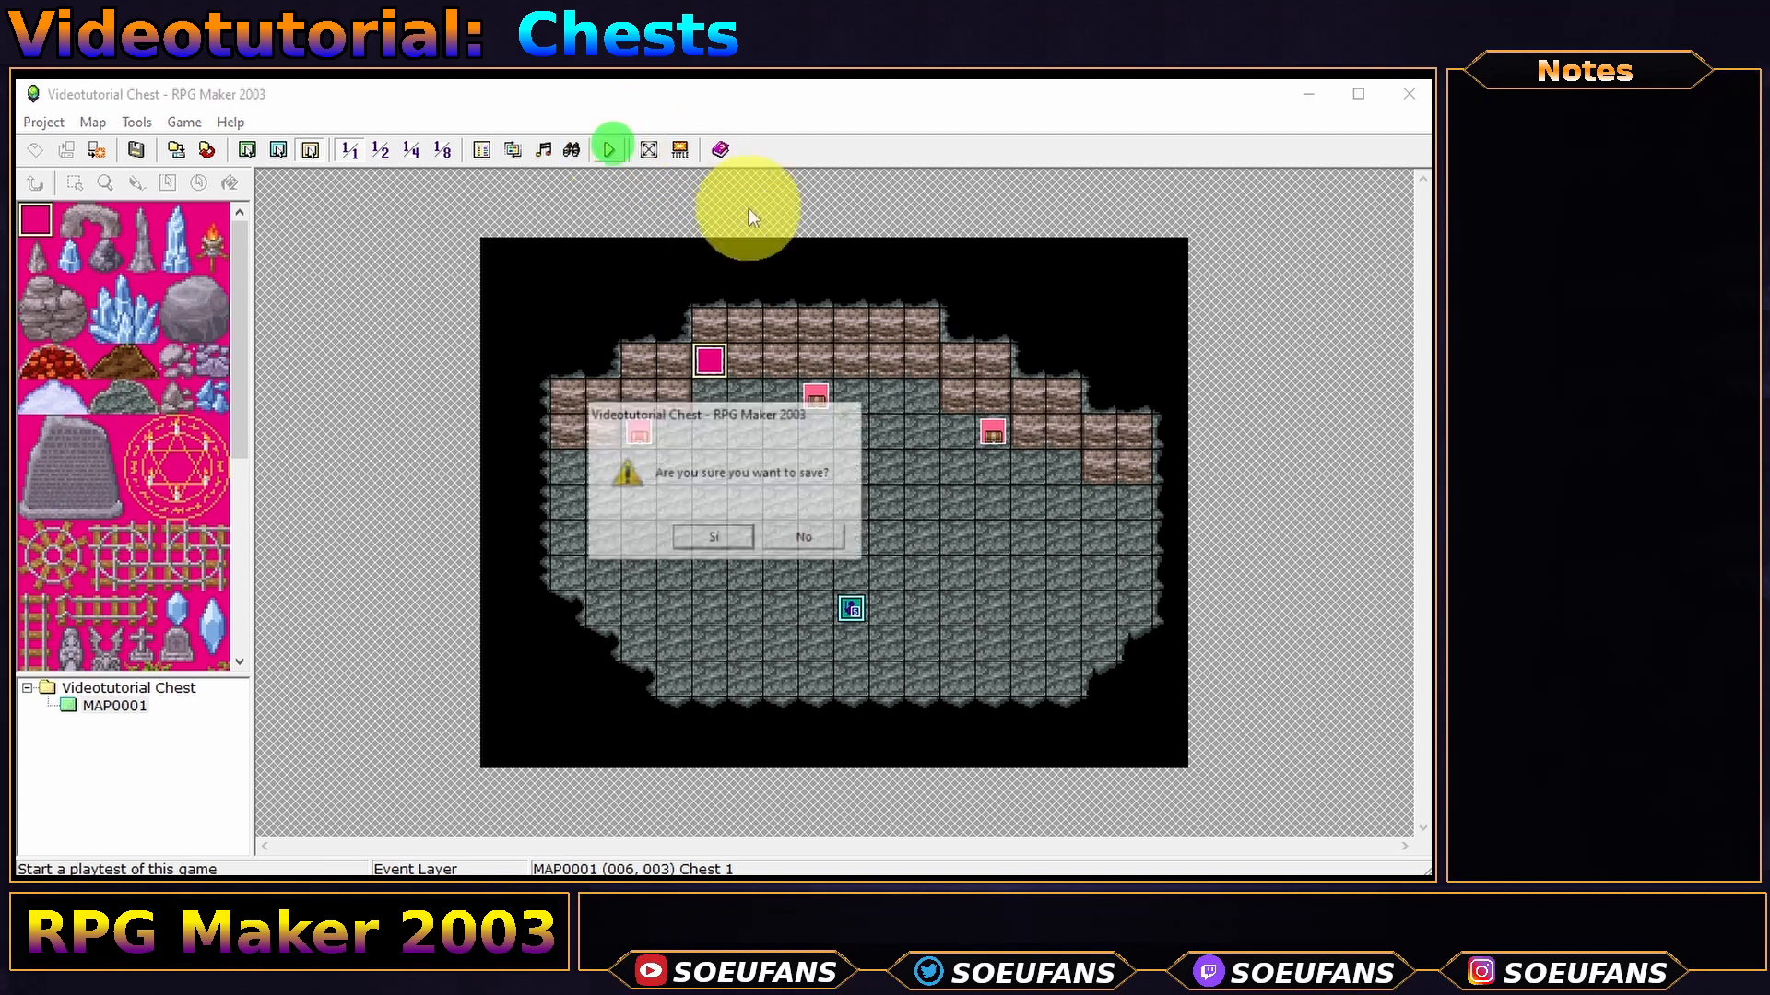
key(Return)
key(Return)
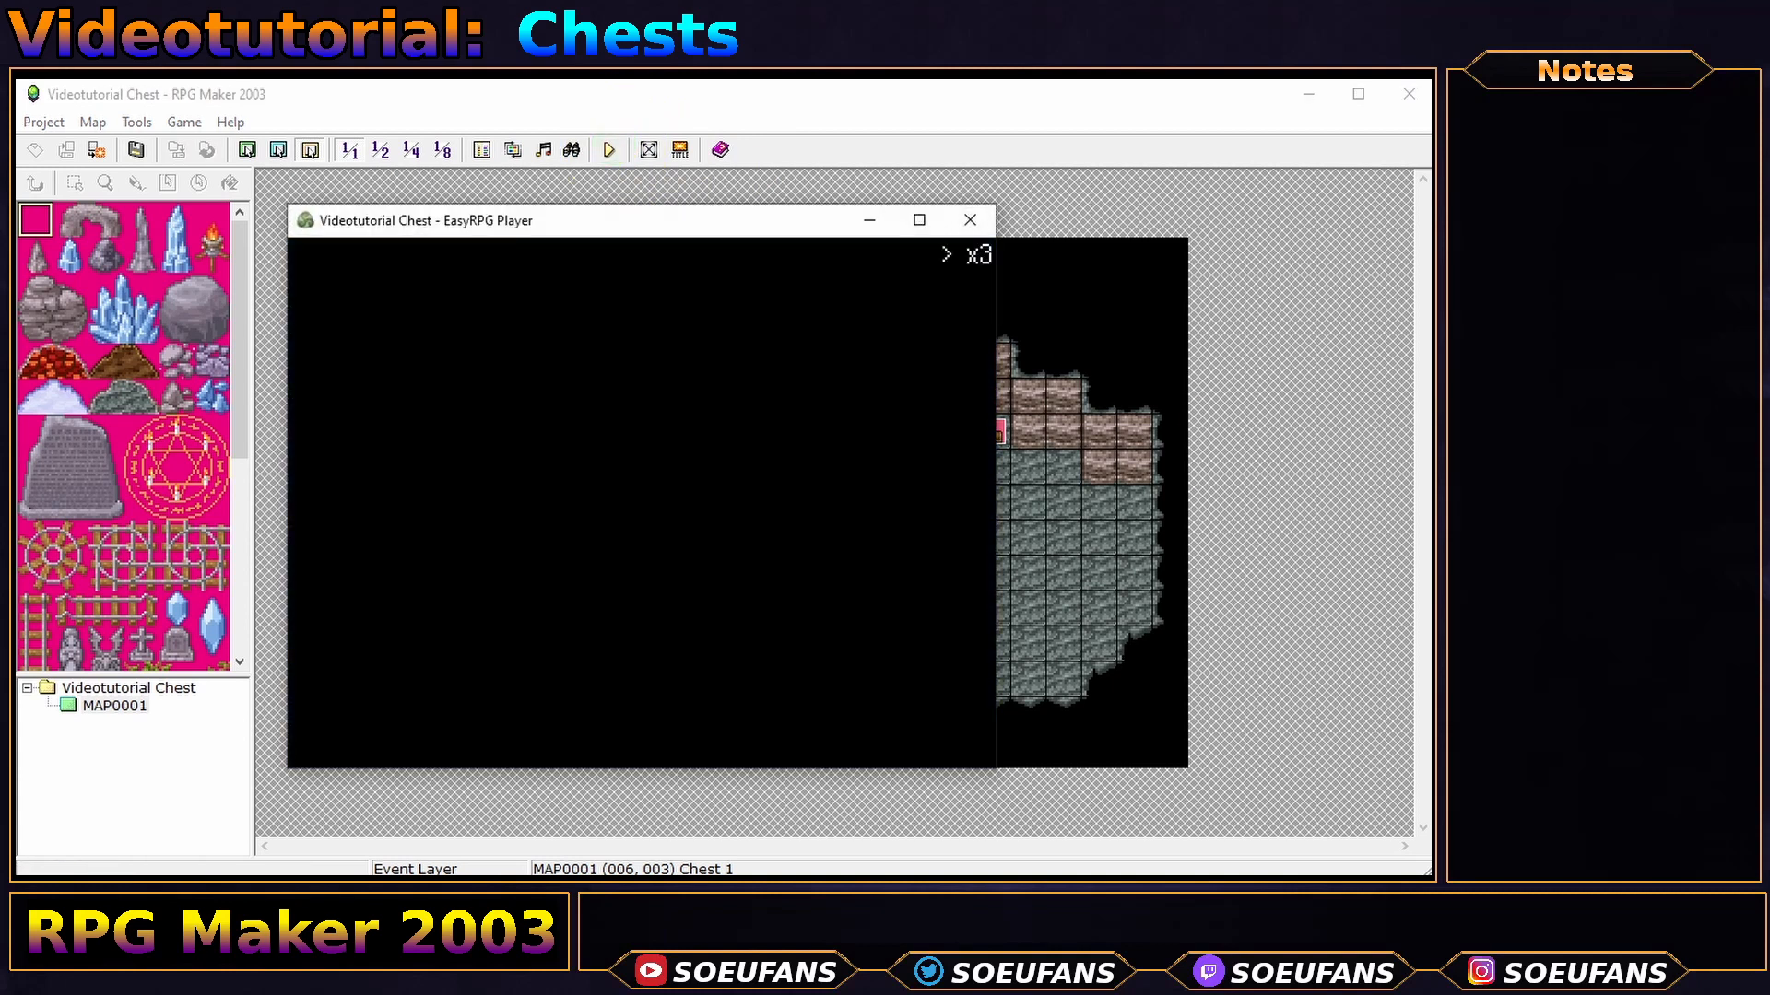
key(Up)
key(Up)
key(Left)
key(Left)
key(Left)
key(Up)
key(Up)
key(Right)
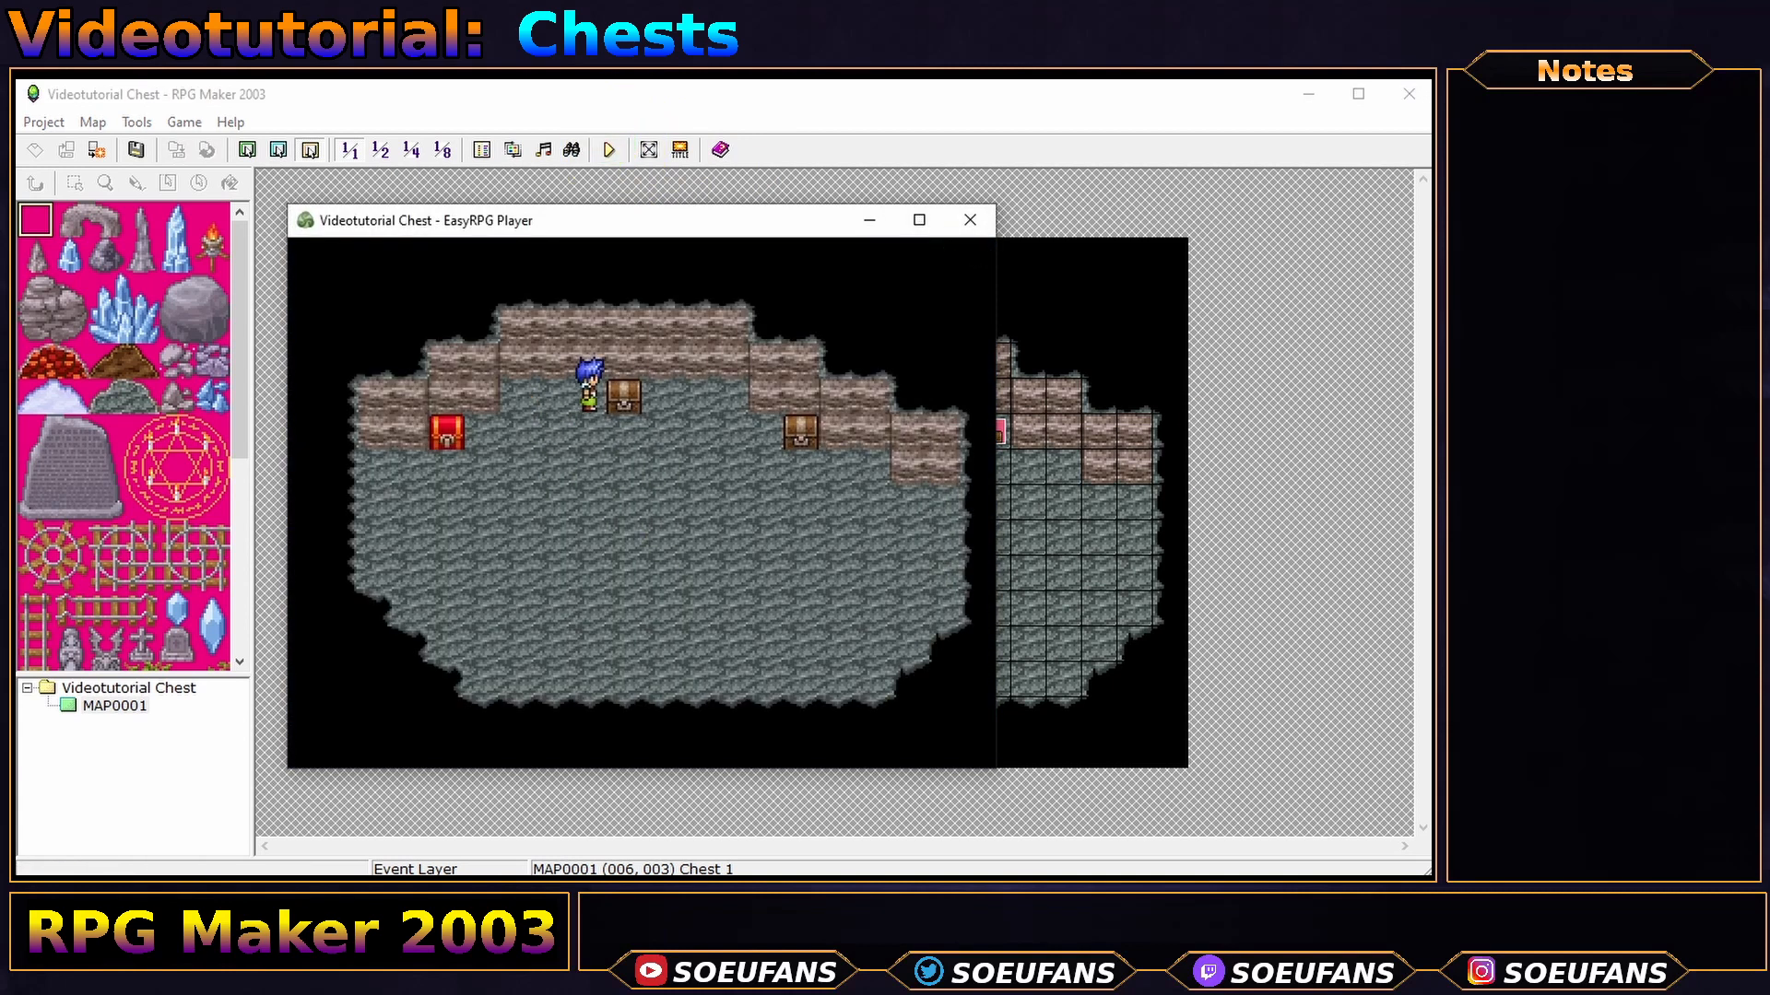
key(Down)
key(Left)
key(Left)
key(Down)
key(Right)
key(Right)
key(Right)
key(Right)
key(Up)
key(Up)
key(Left)
key(Right)
key(Down)
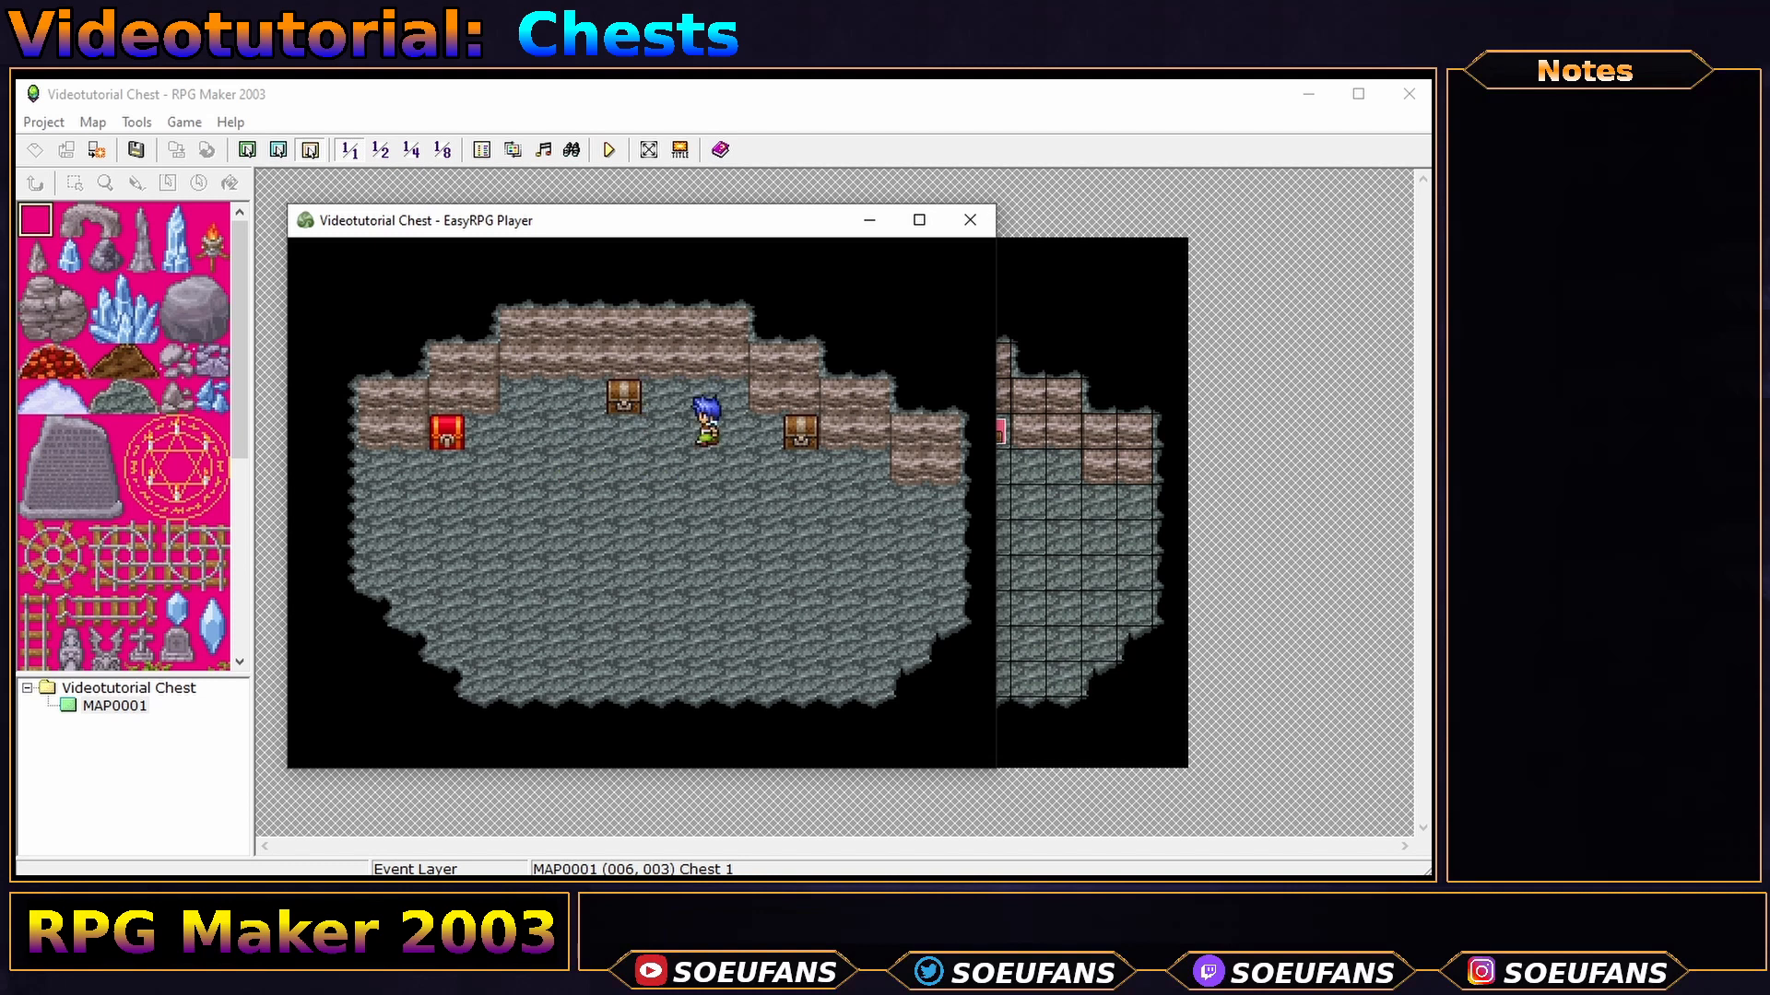
key(Left)
key(Left)
key(Left)
key(Left)
key(Left)
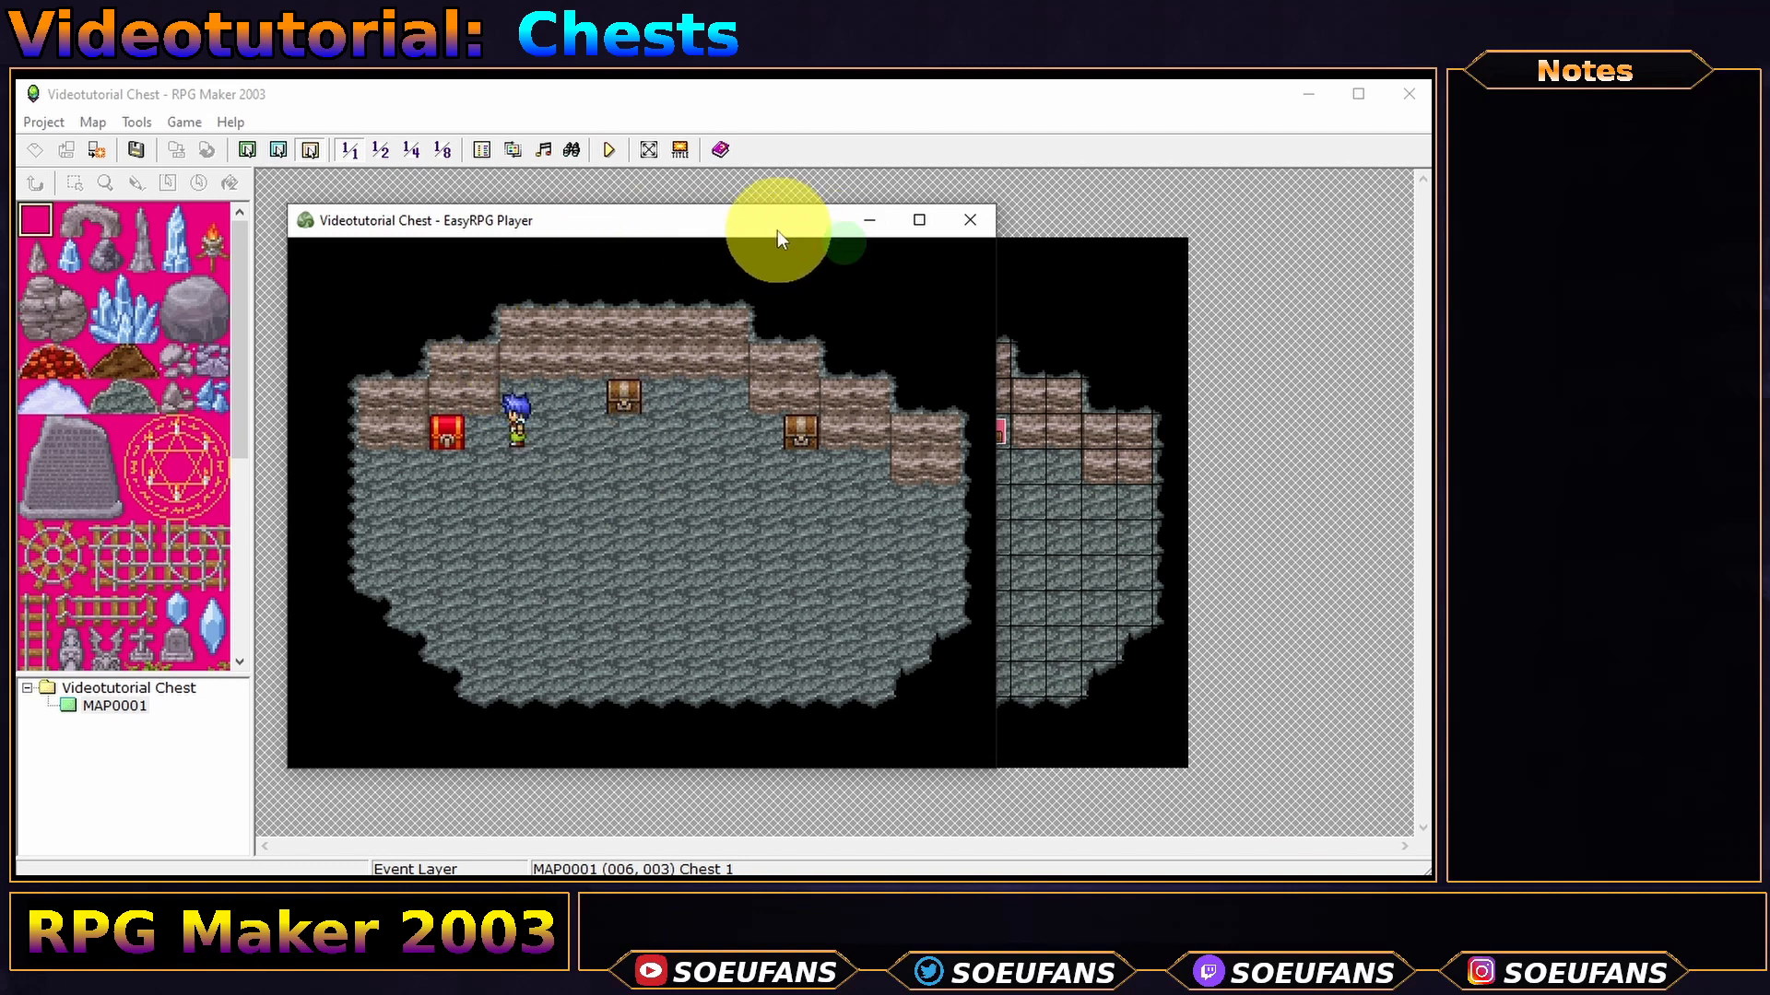
- Search the hidden wall spot to receive Club 1, then close the playtest
drag(779, 232, 1277, 250)
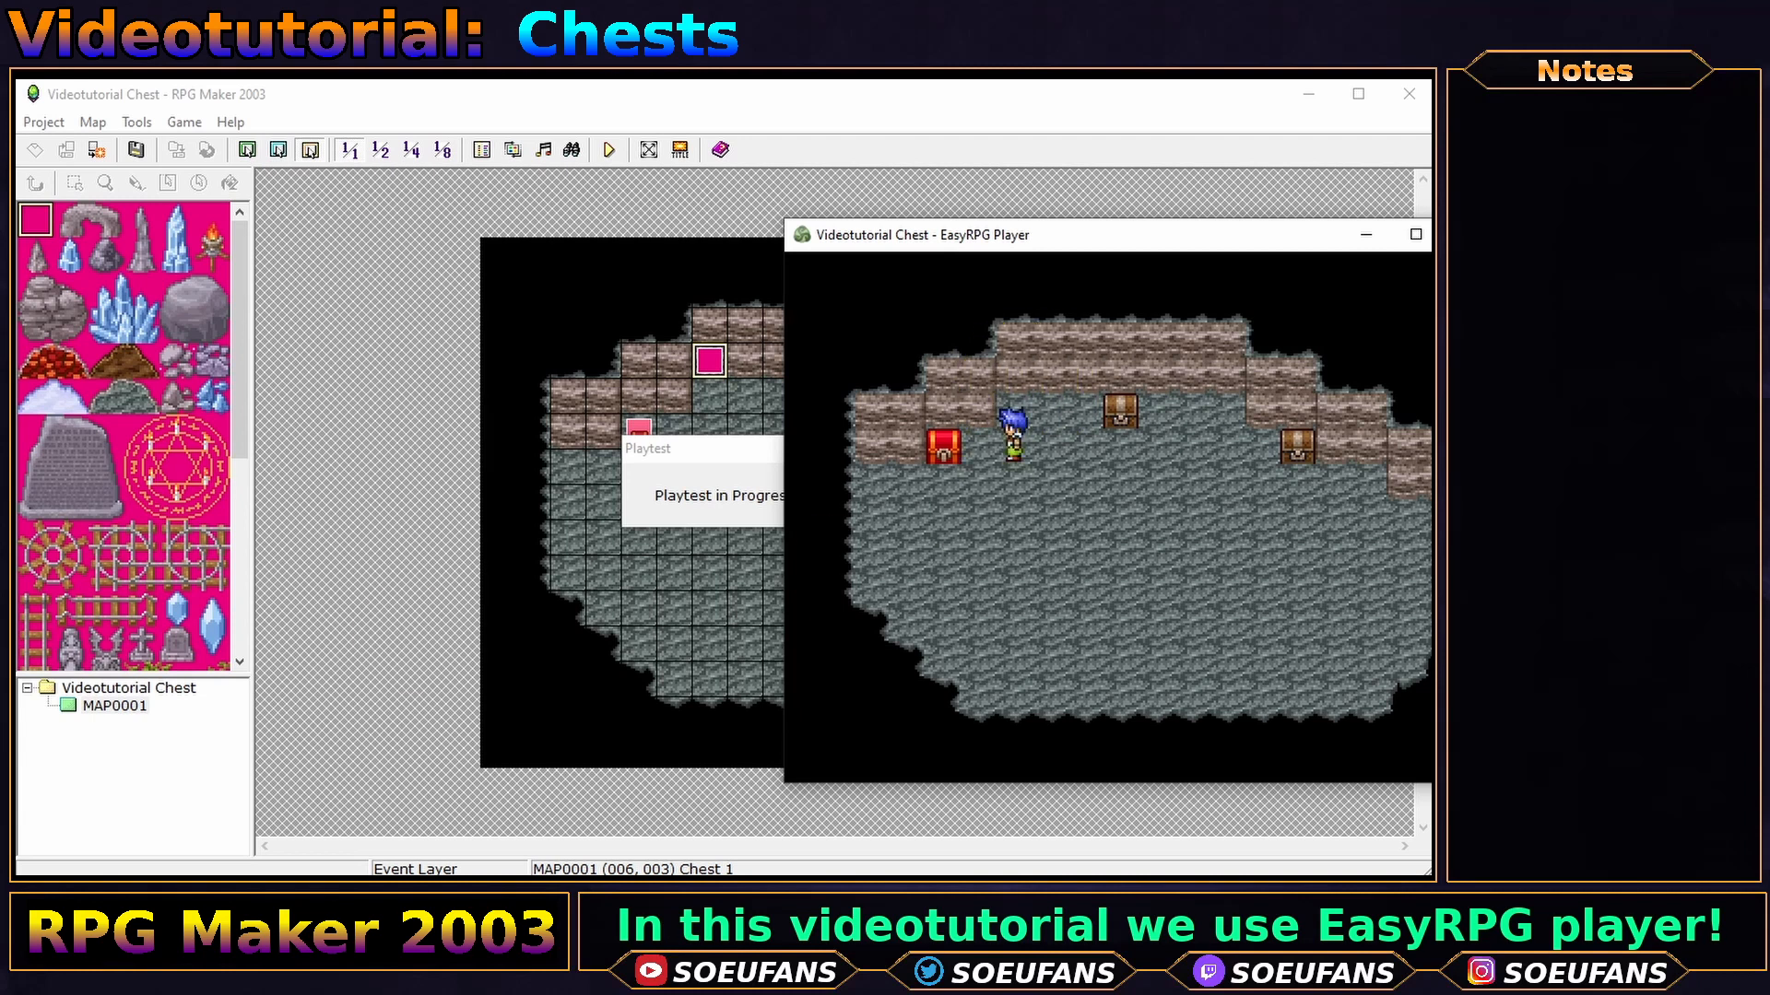
key(Up)
key(Return)
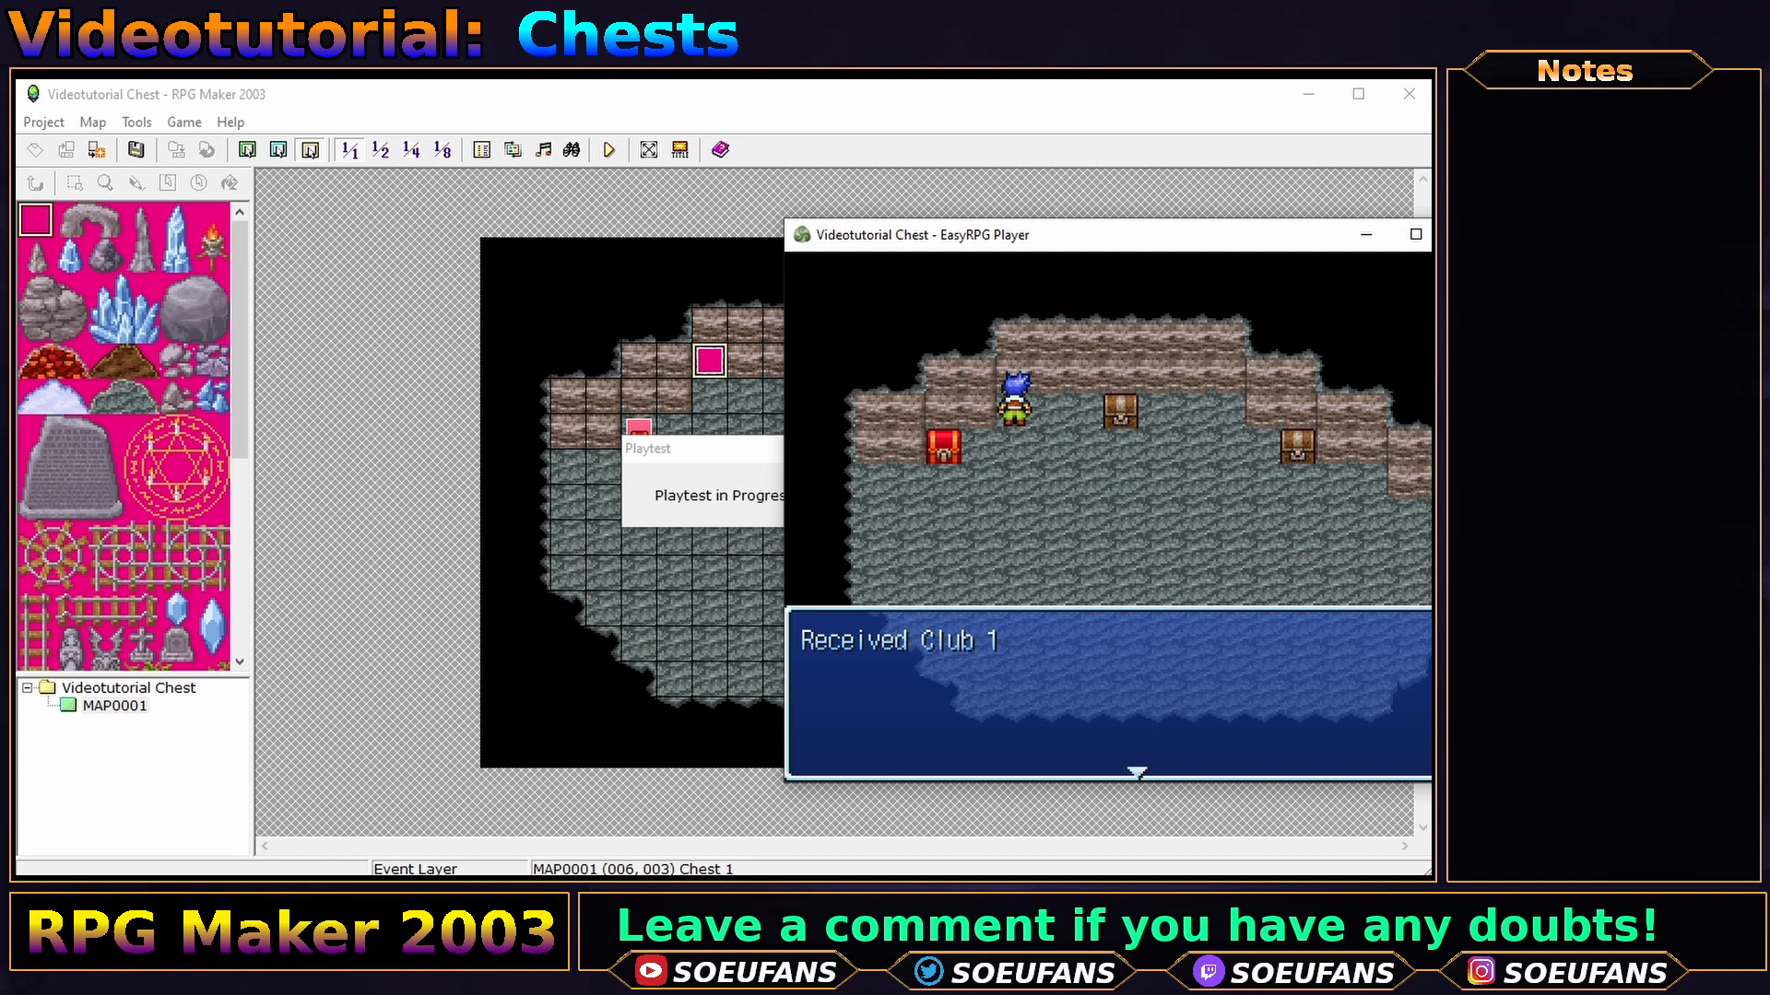
key(Return)
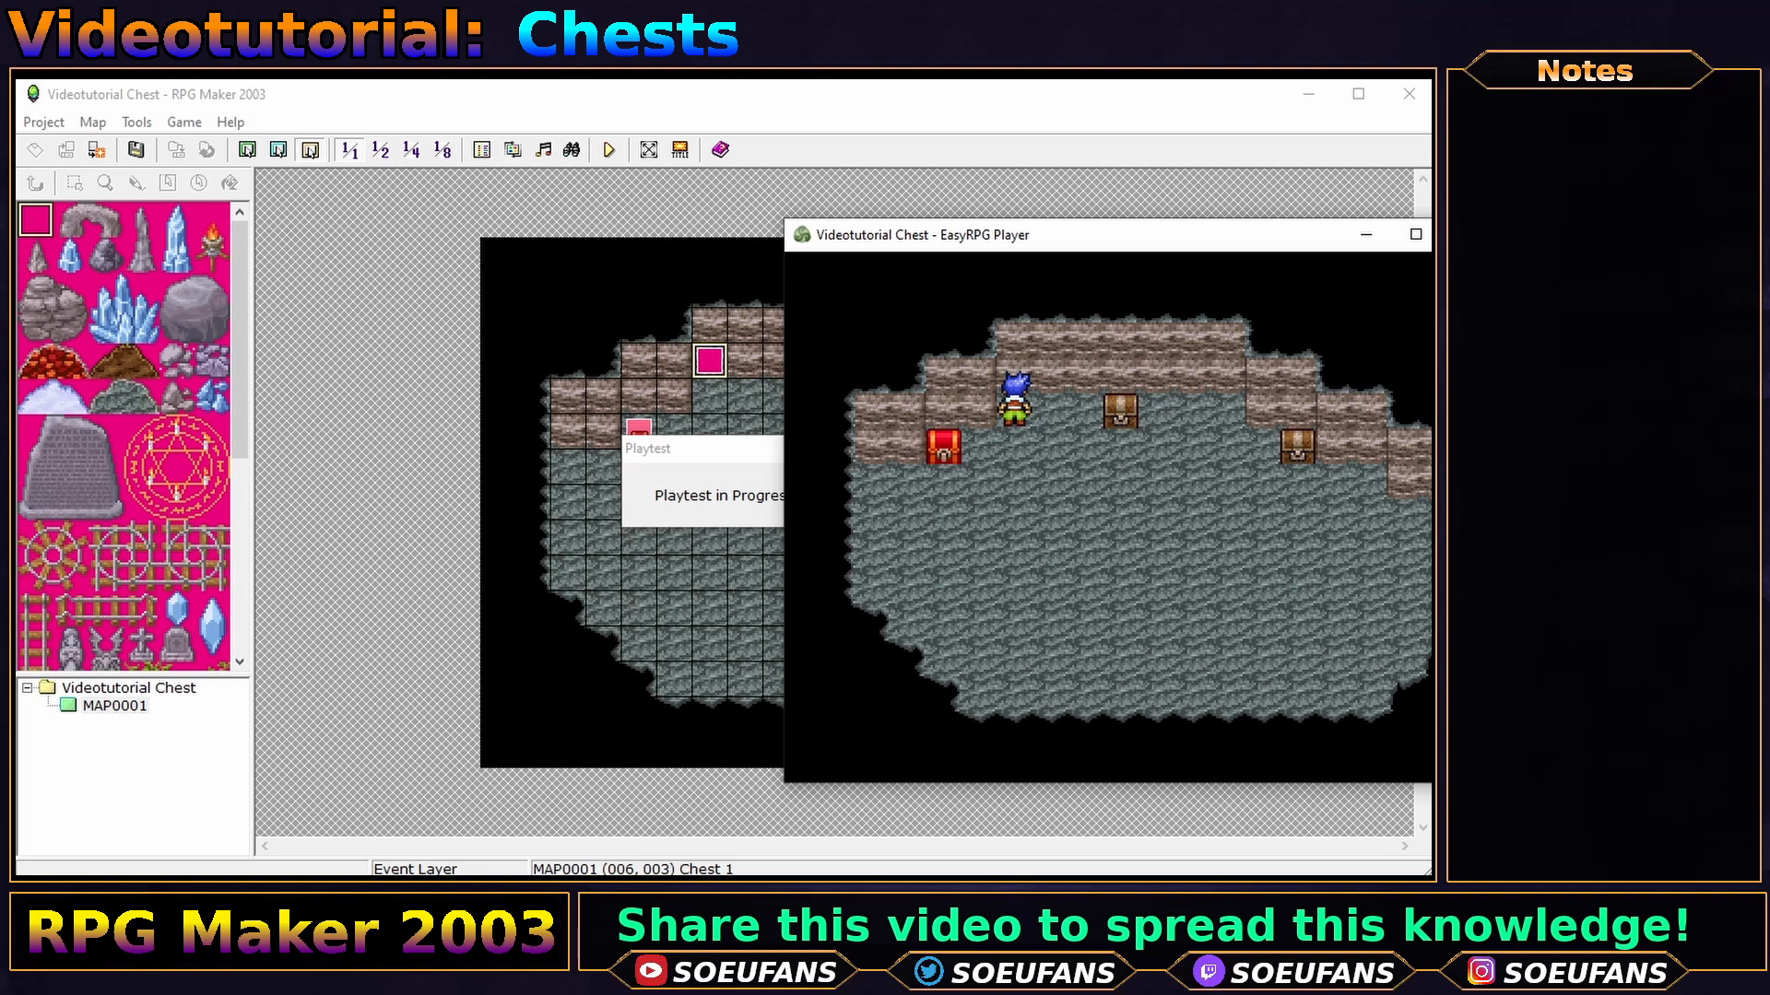
key(alt+F4)
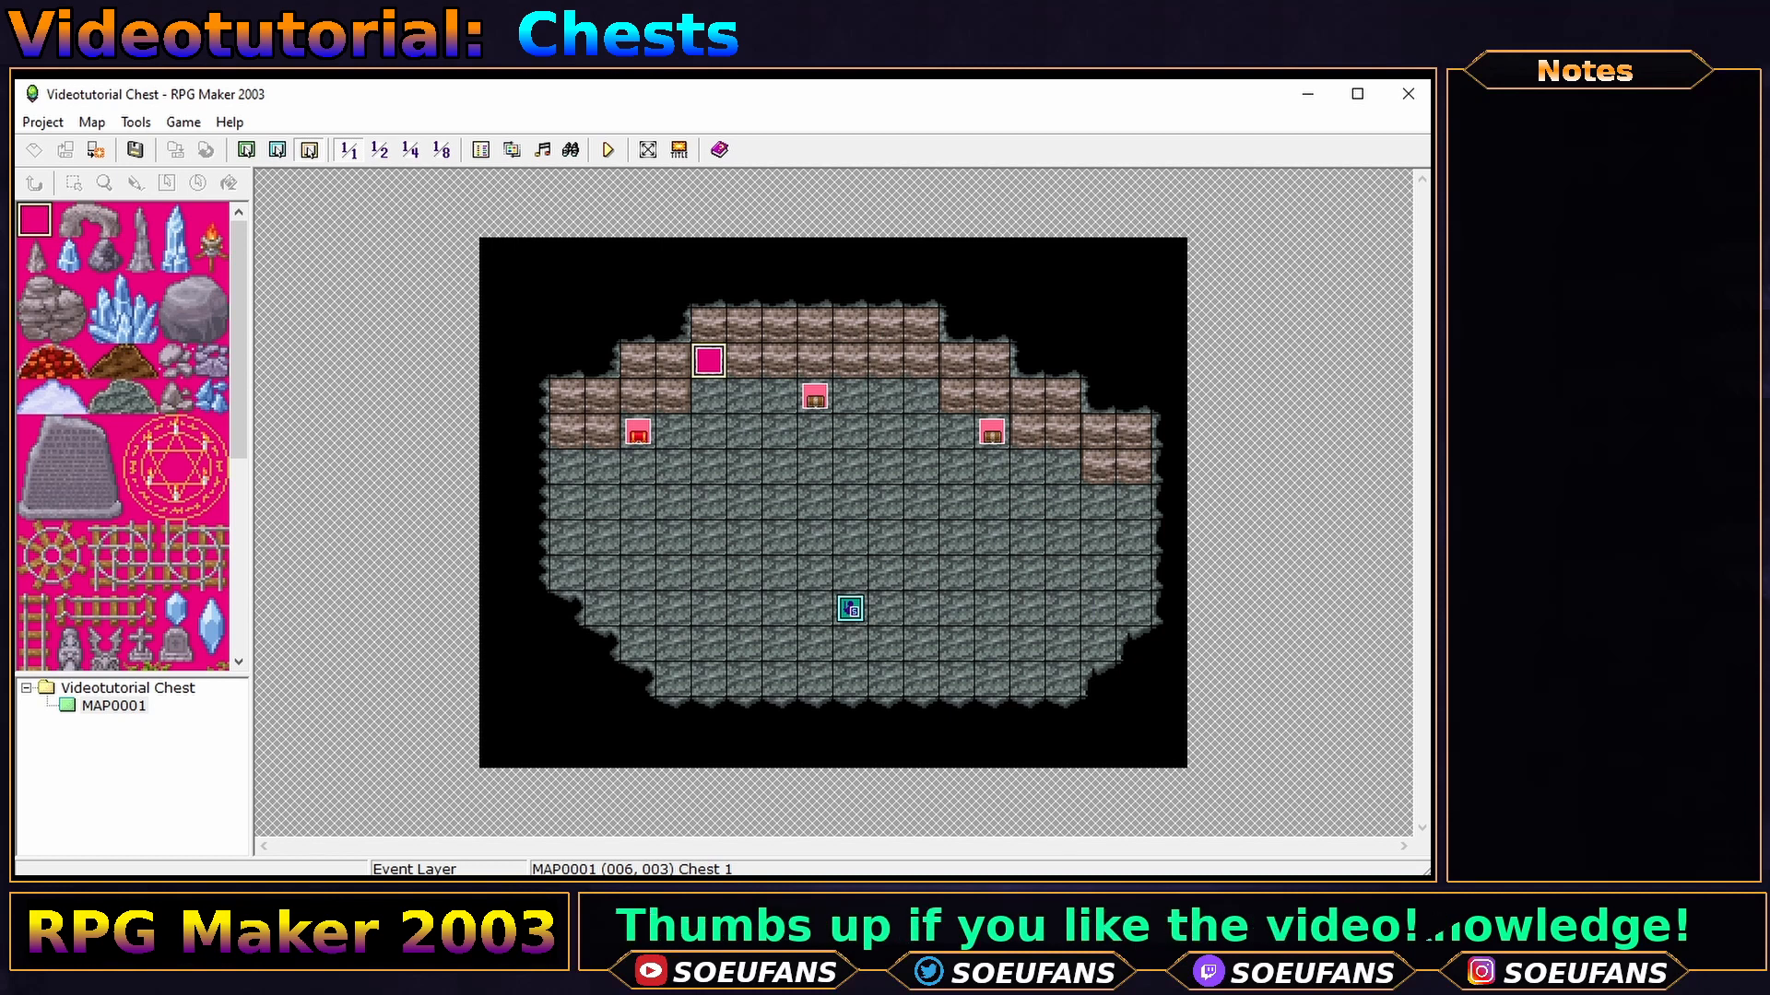
- Give the Club event the FX-Sparkle-02 graphic using its down-facing first frame
double_click(709, 361)
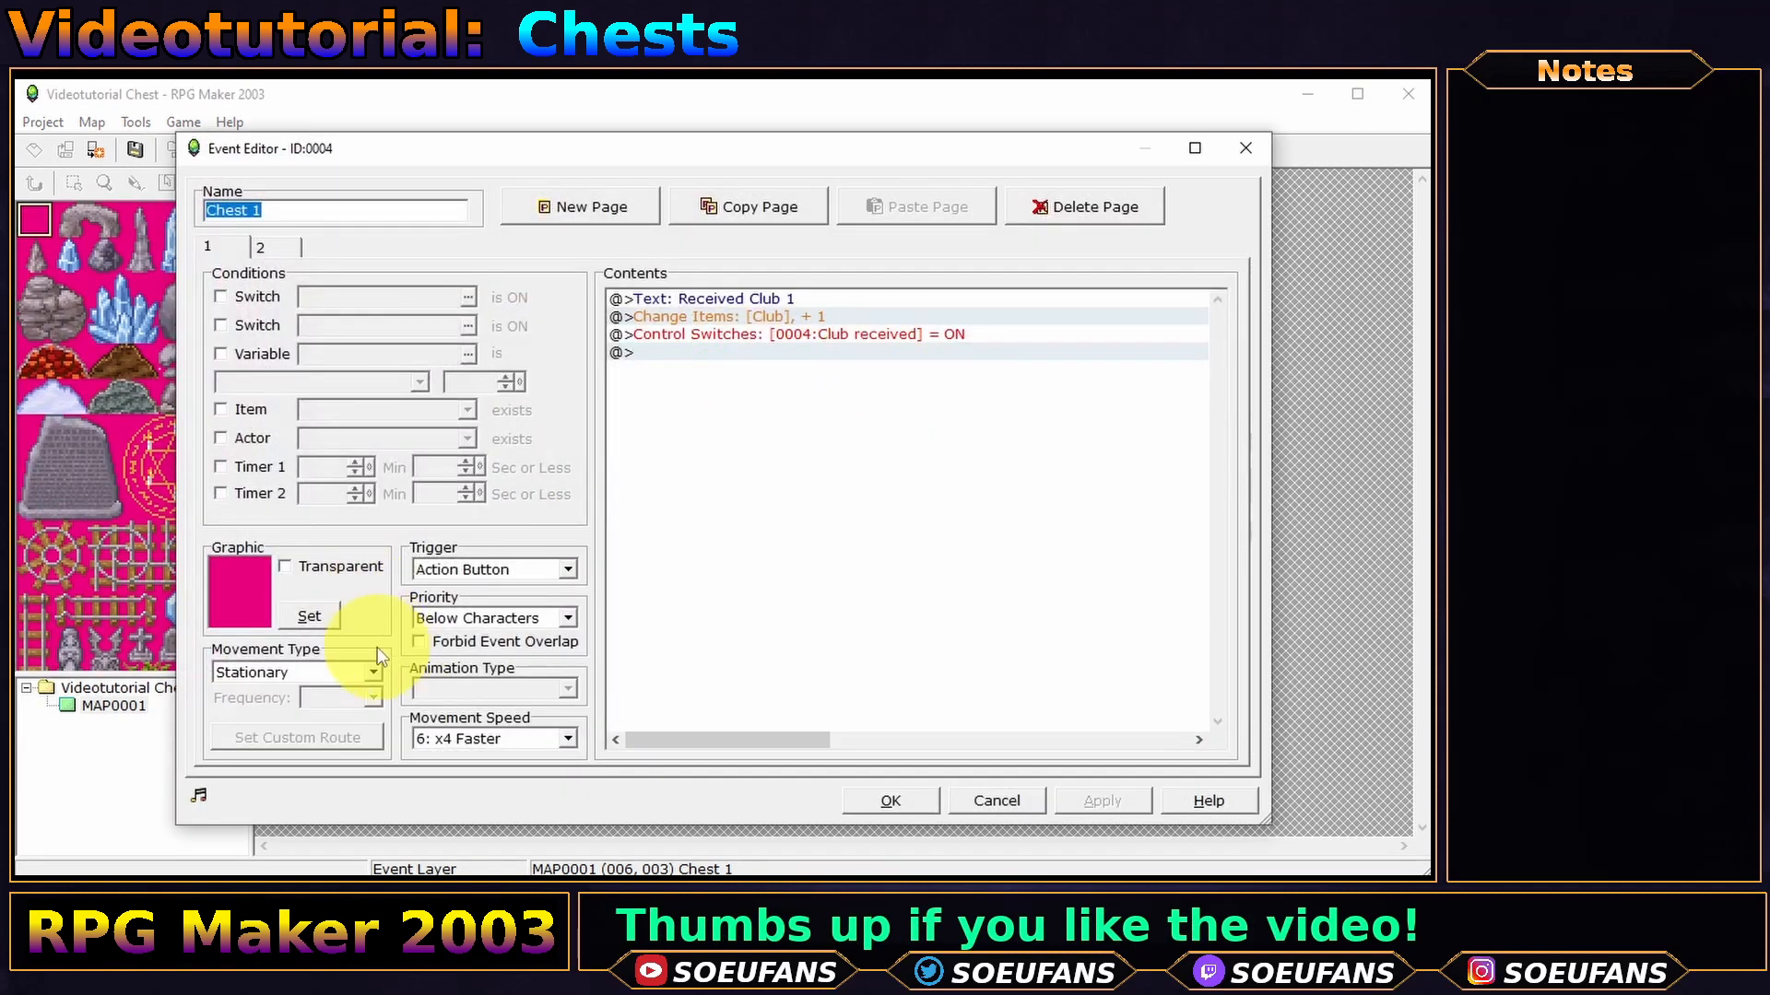
click(323, 621)
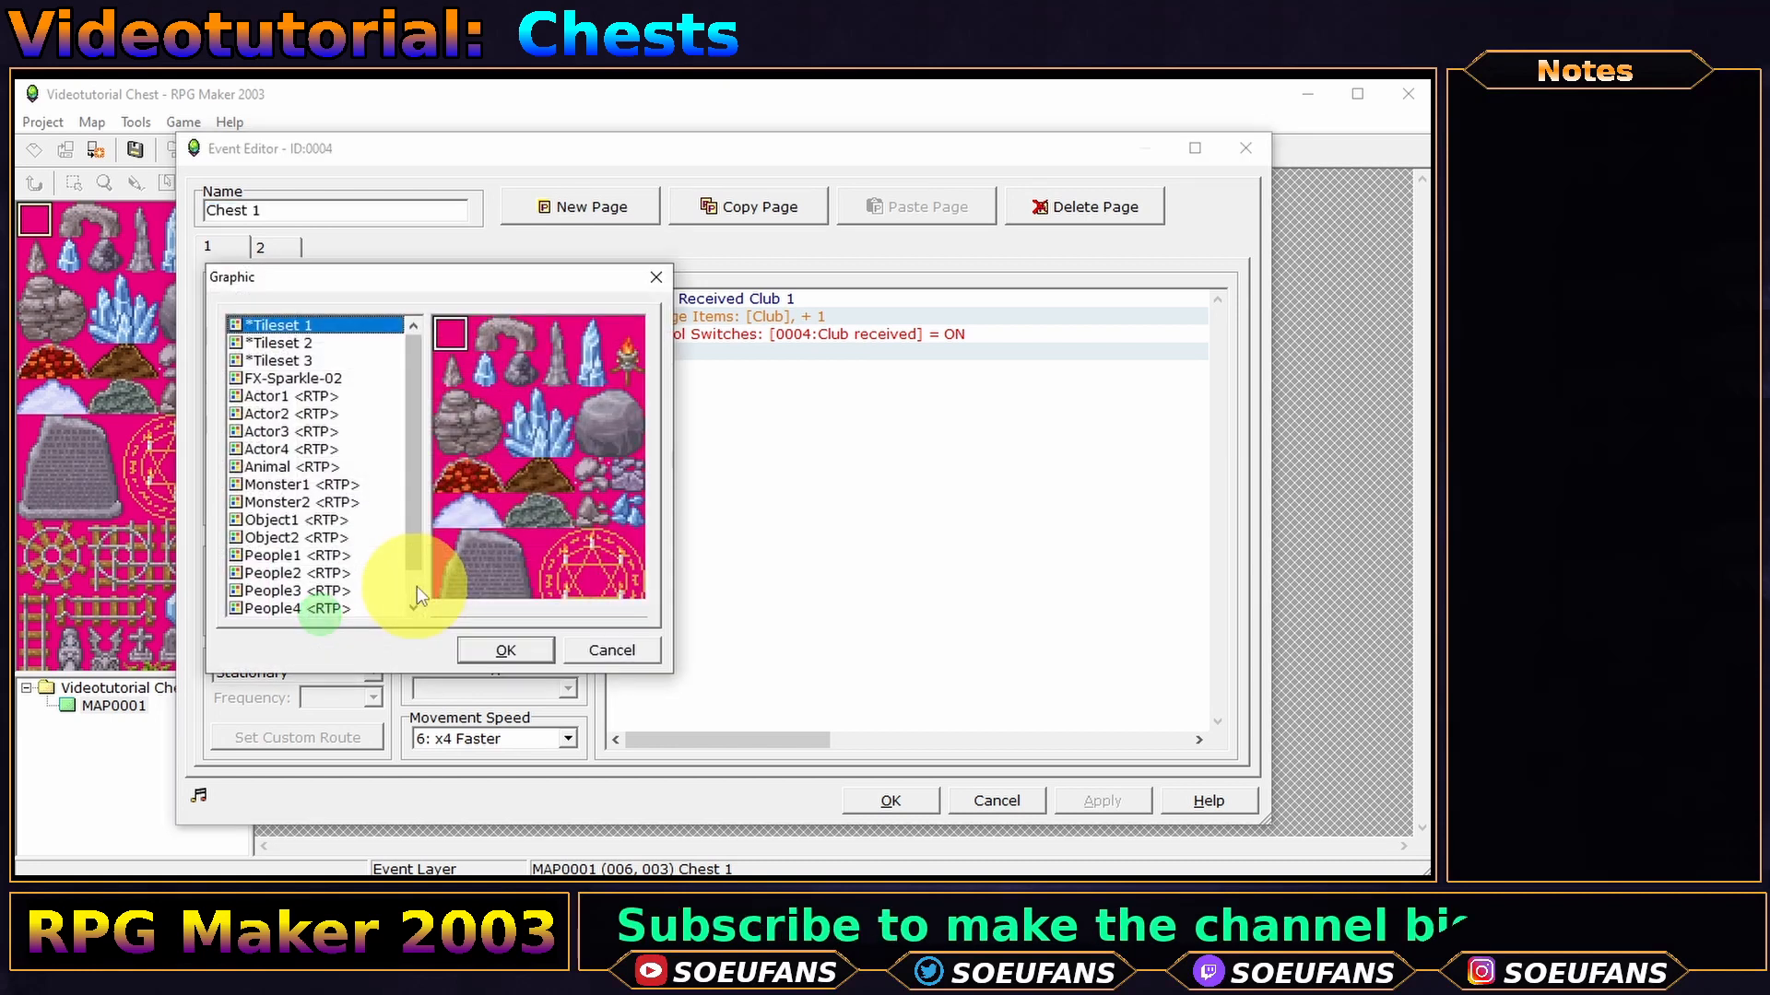
click(324, 378)
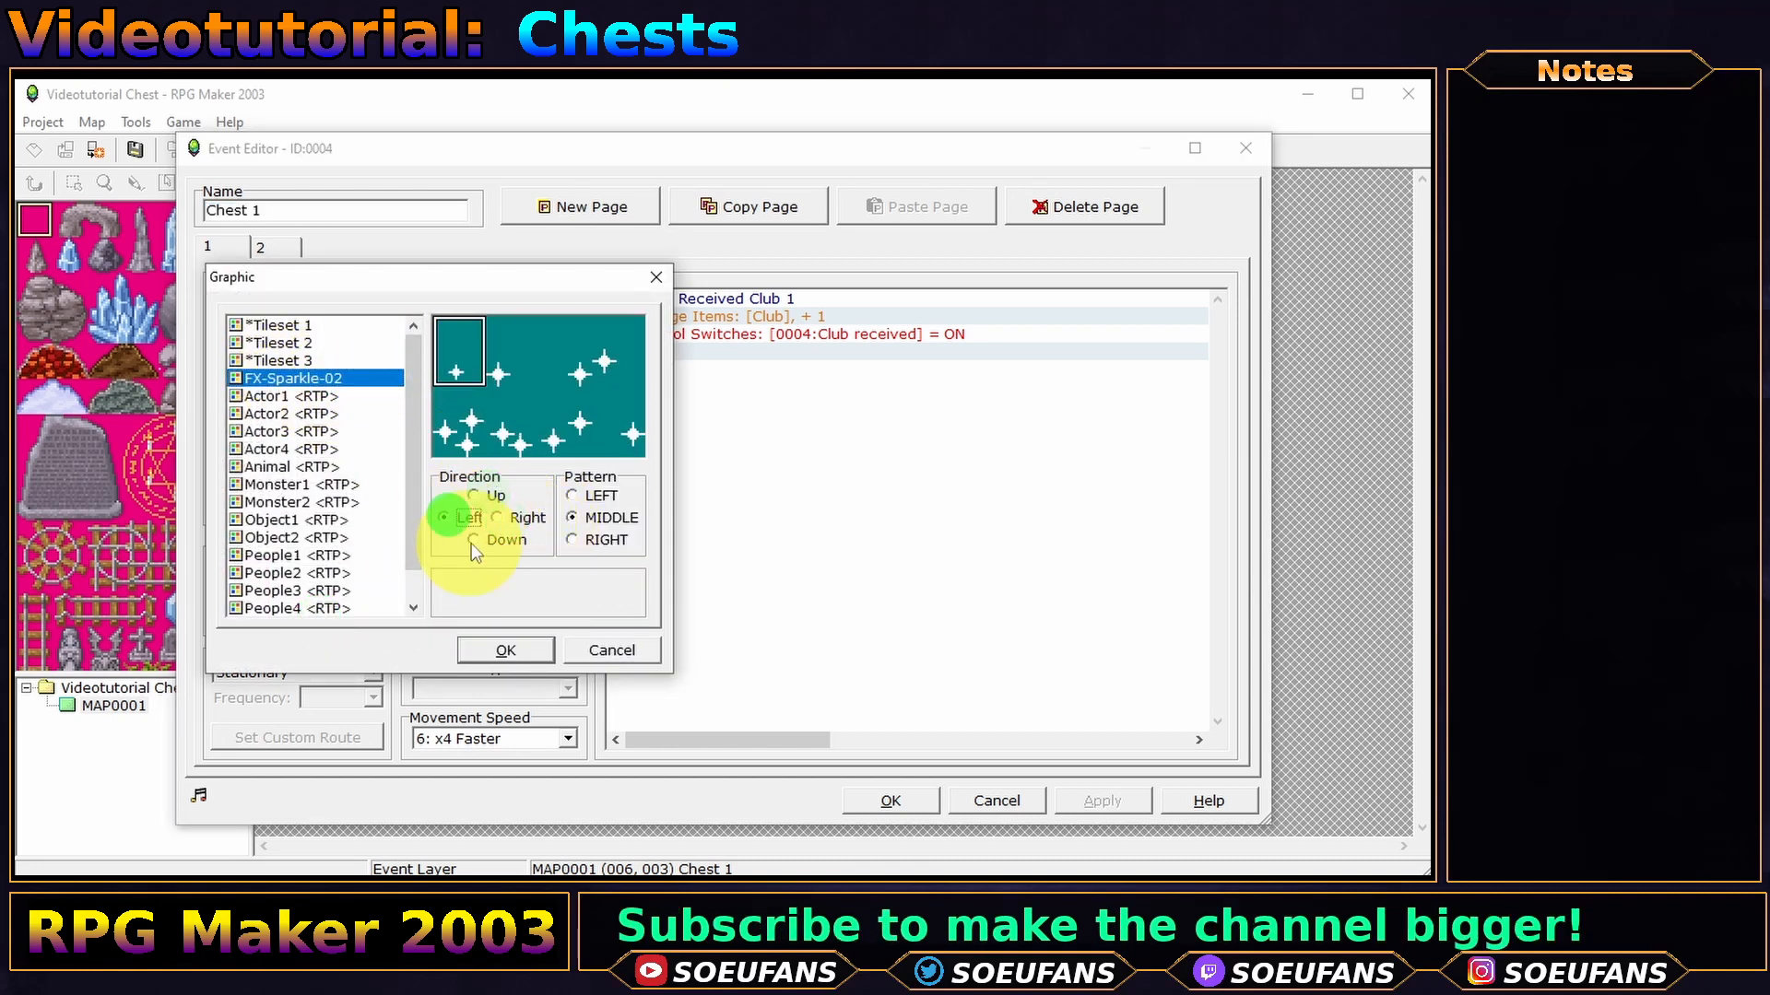
click(496, 498)
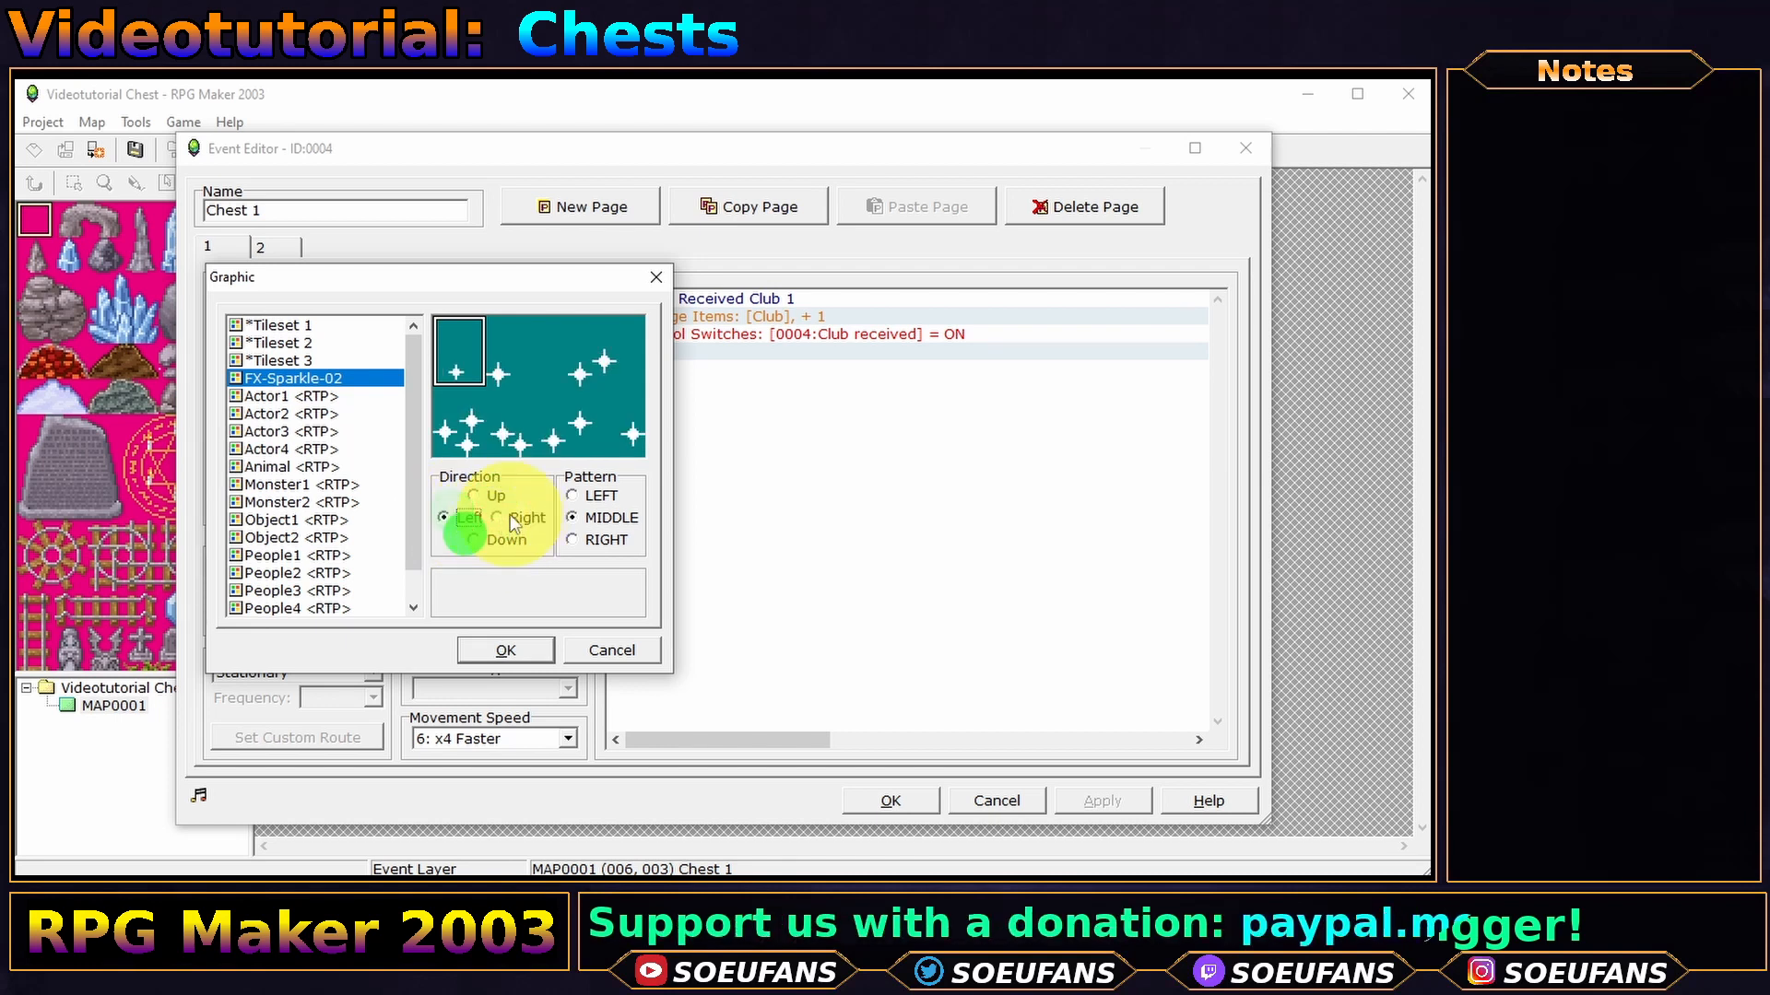
click(473, 539)
click(504, 499)
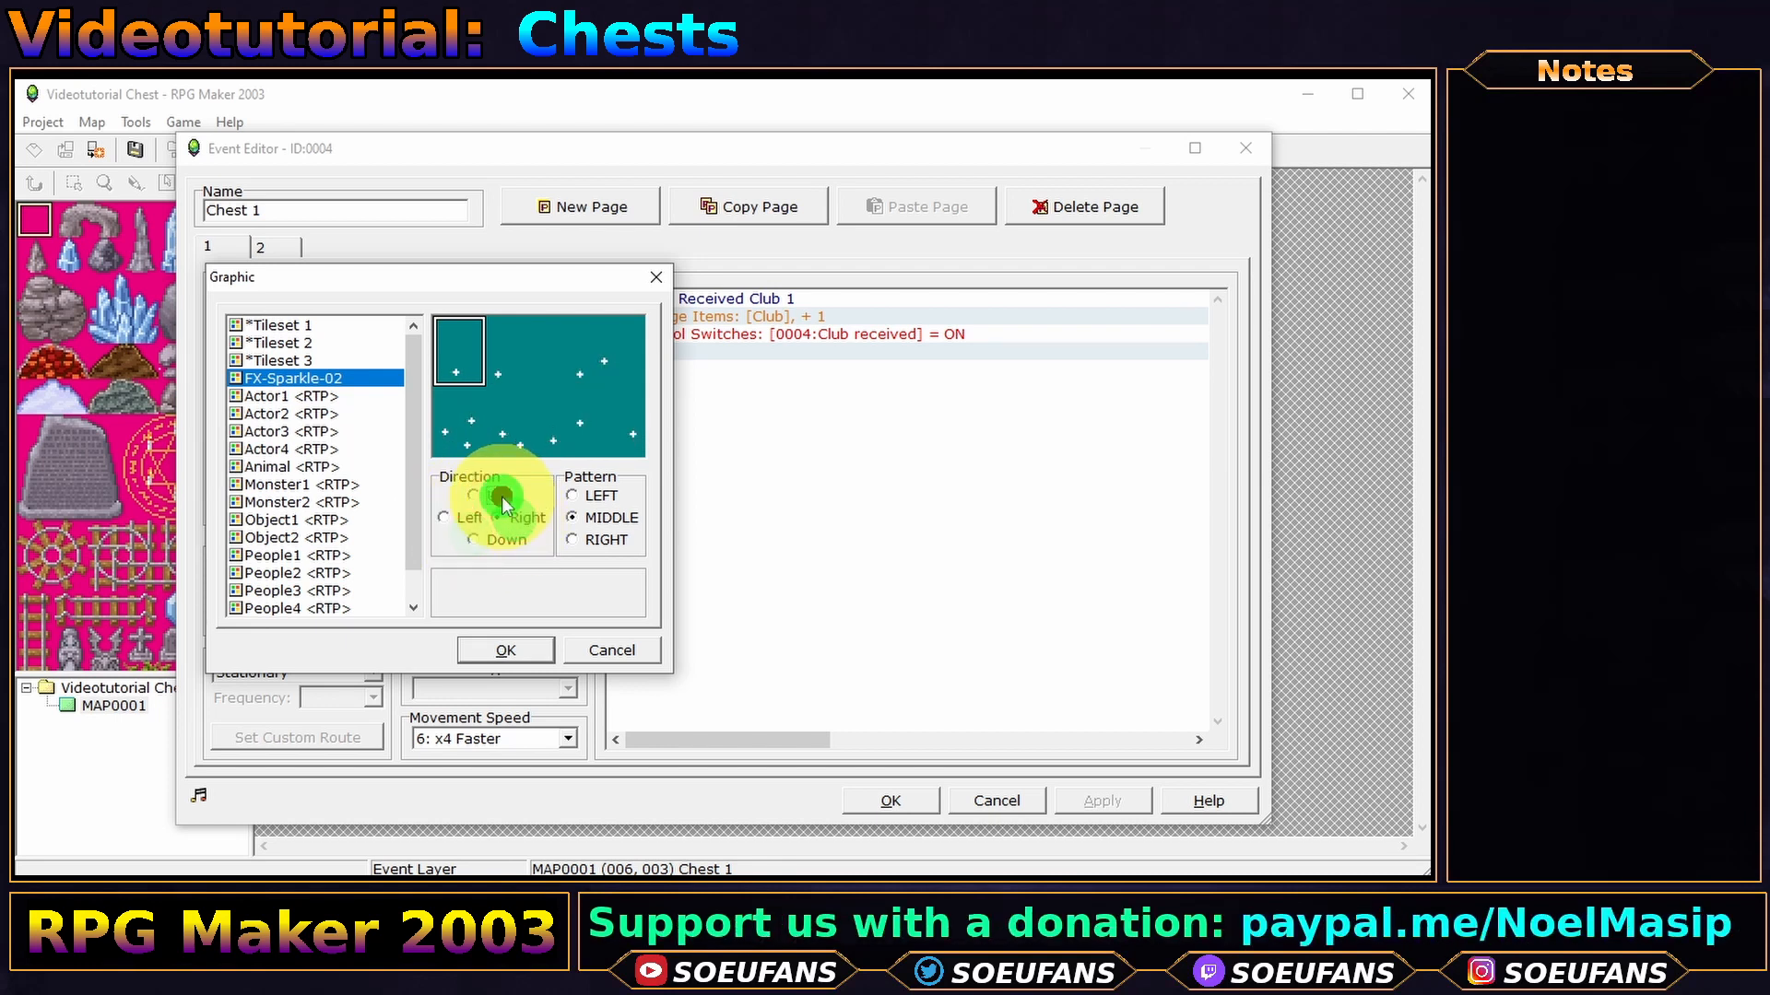
click(478, 538)
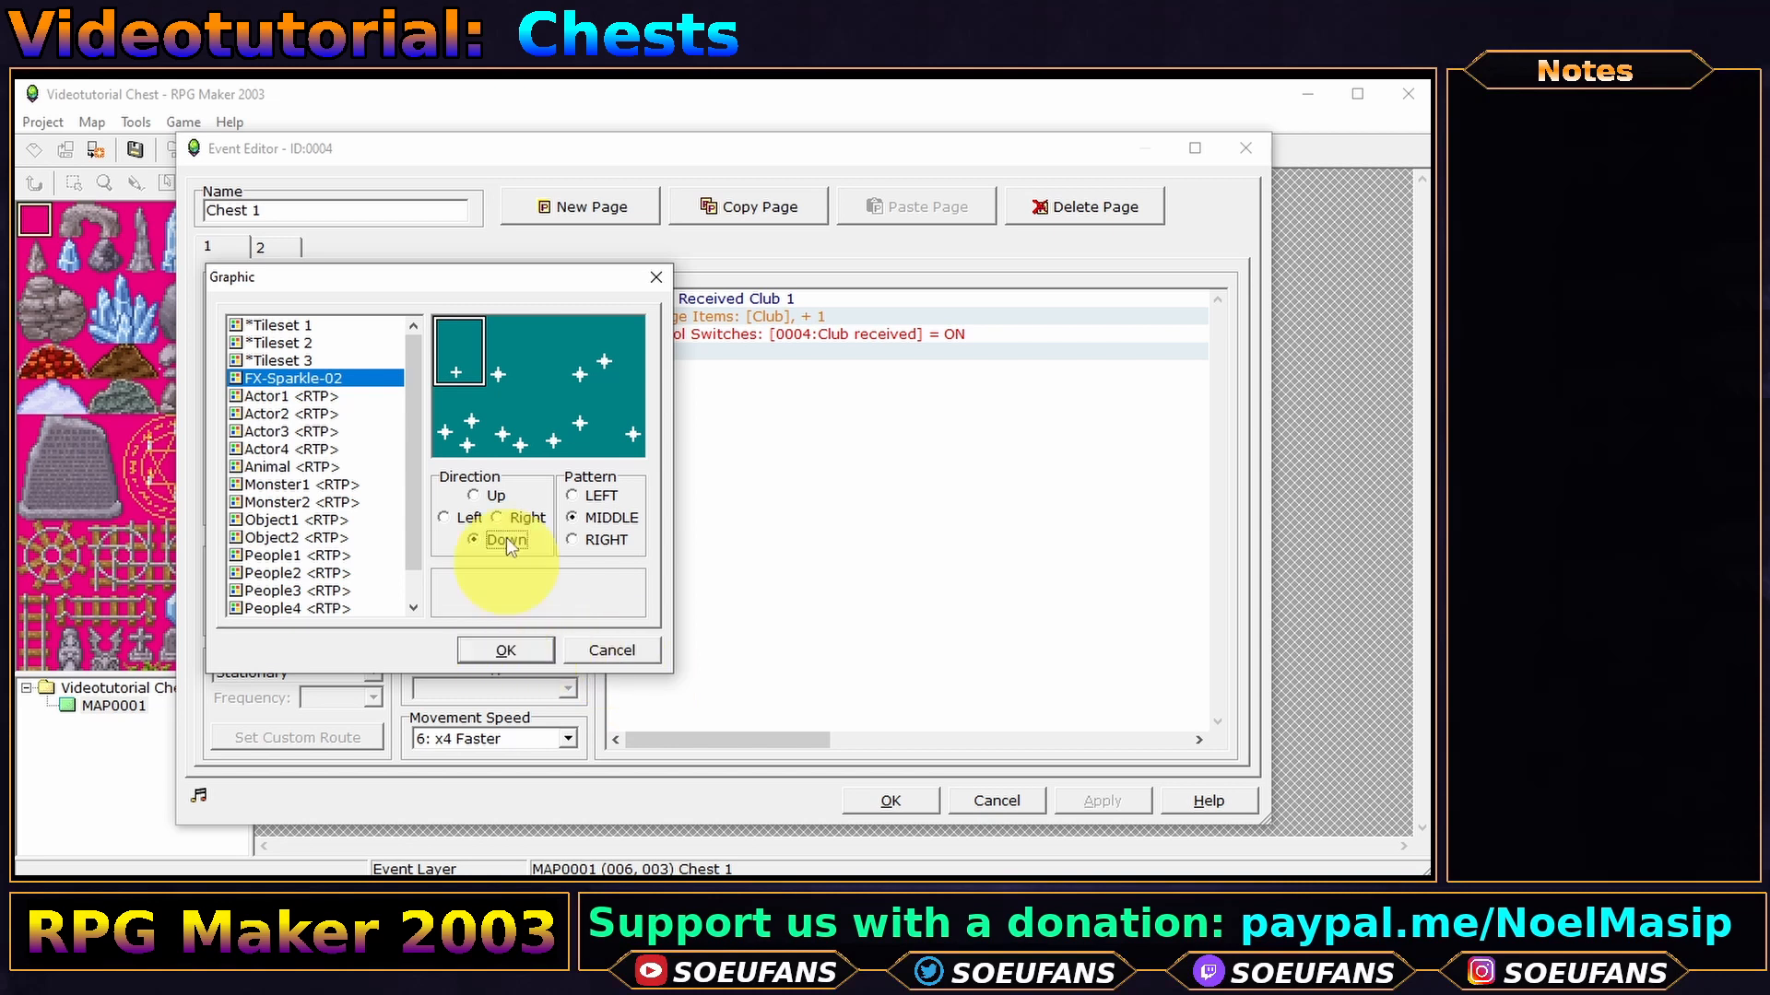
click(479, 371)
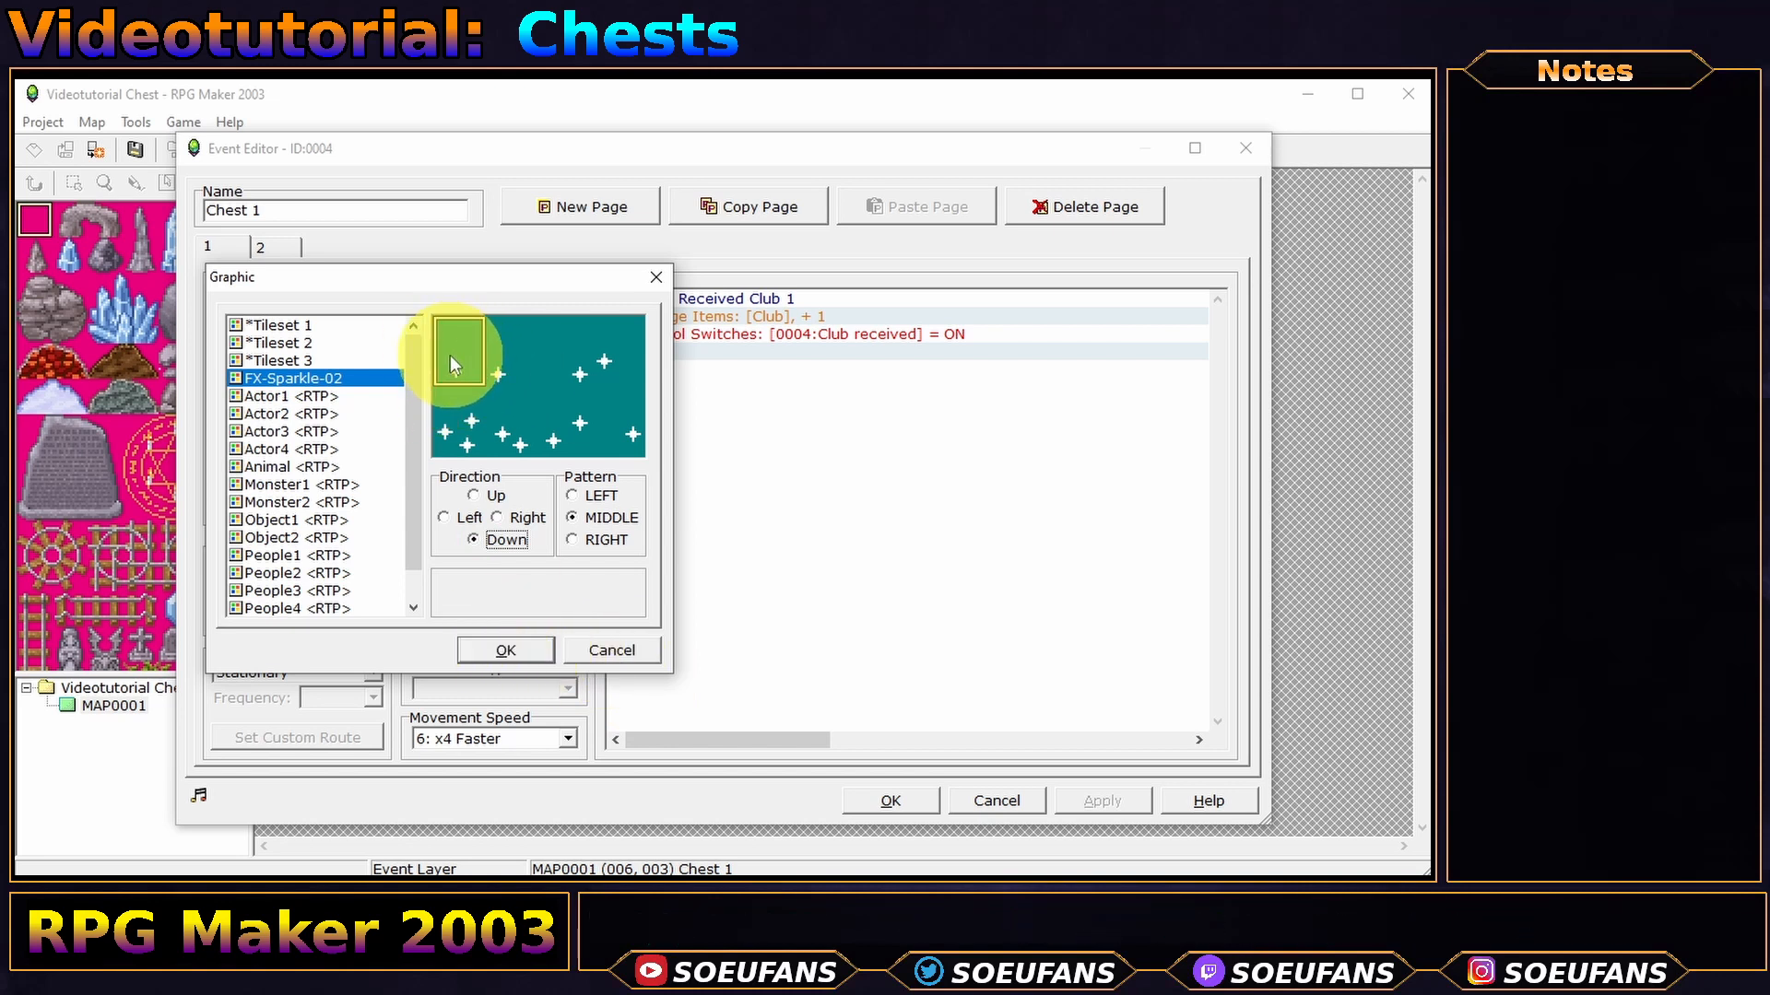
click(527, 647)
- Set the sparkle event to a spinning animation at movement speed 6: x4 Faster, then close the editor
click(472, 737)
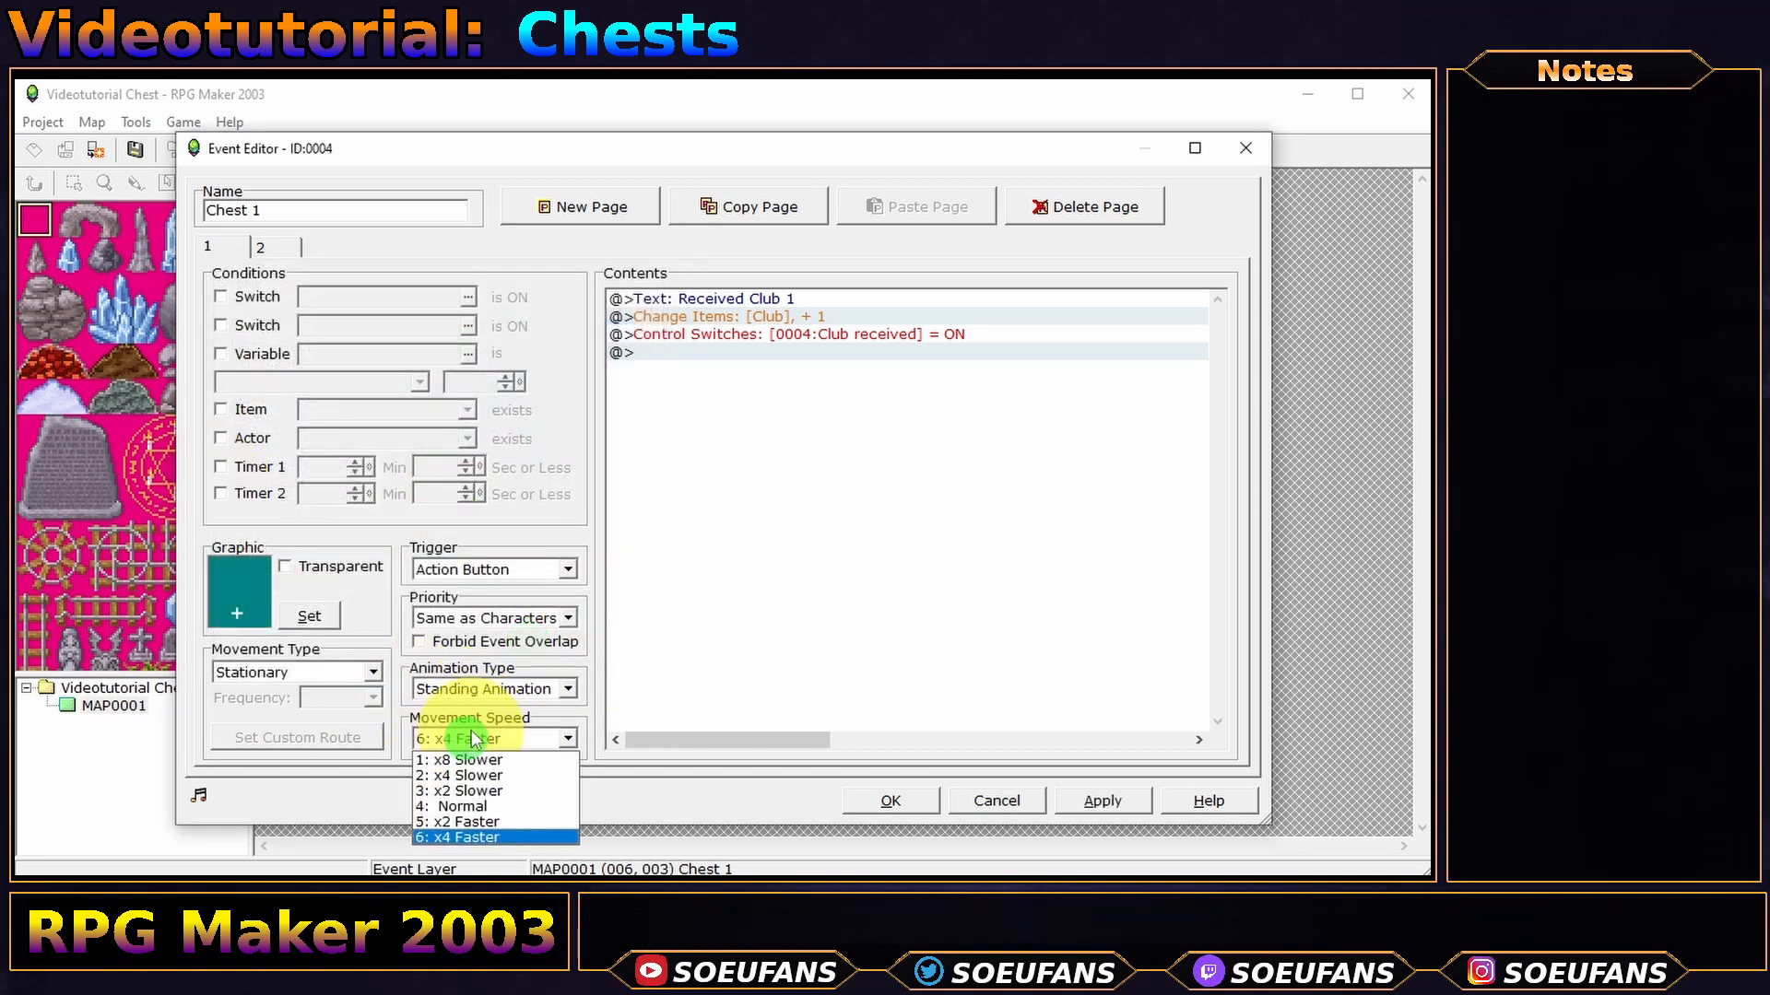
click(466, 688)
click(466, 778)
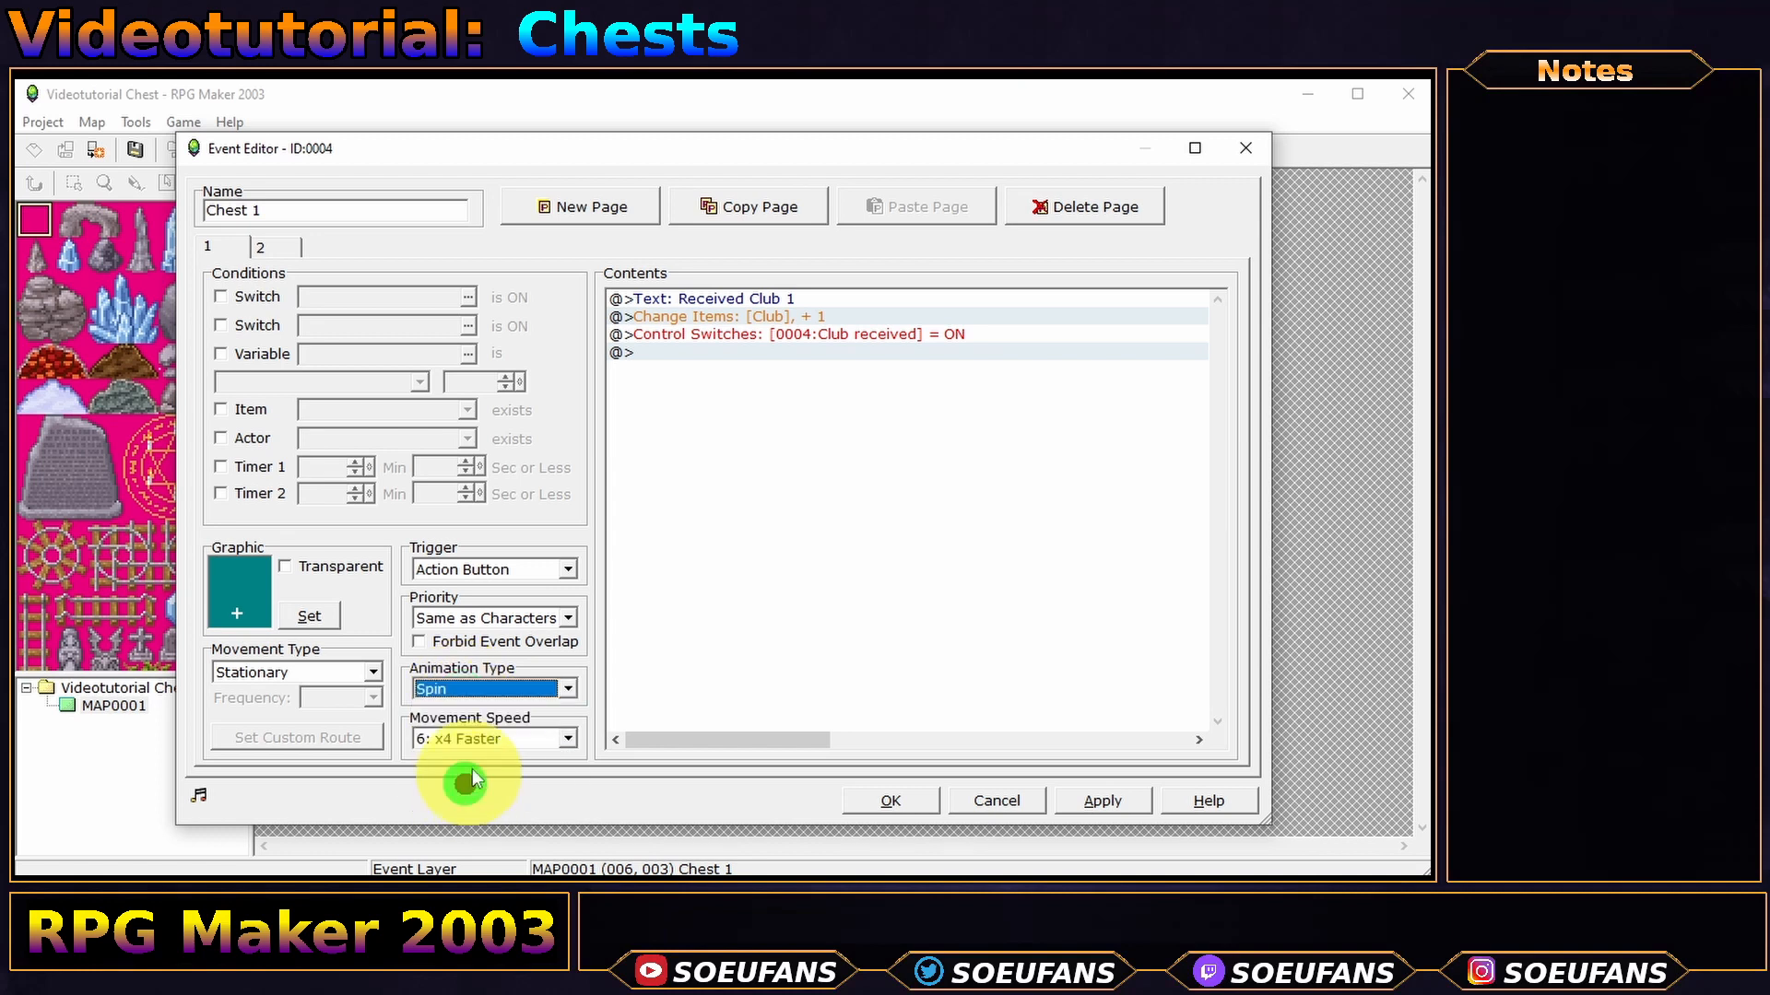
click(493, 742)
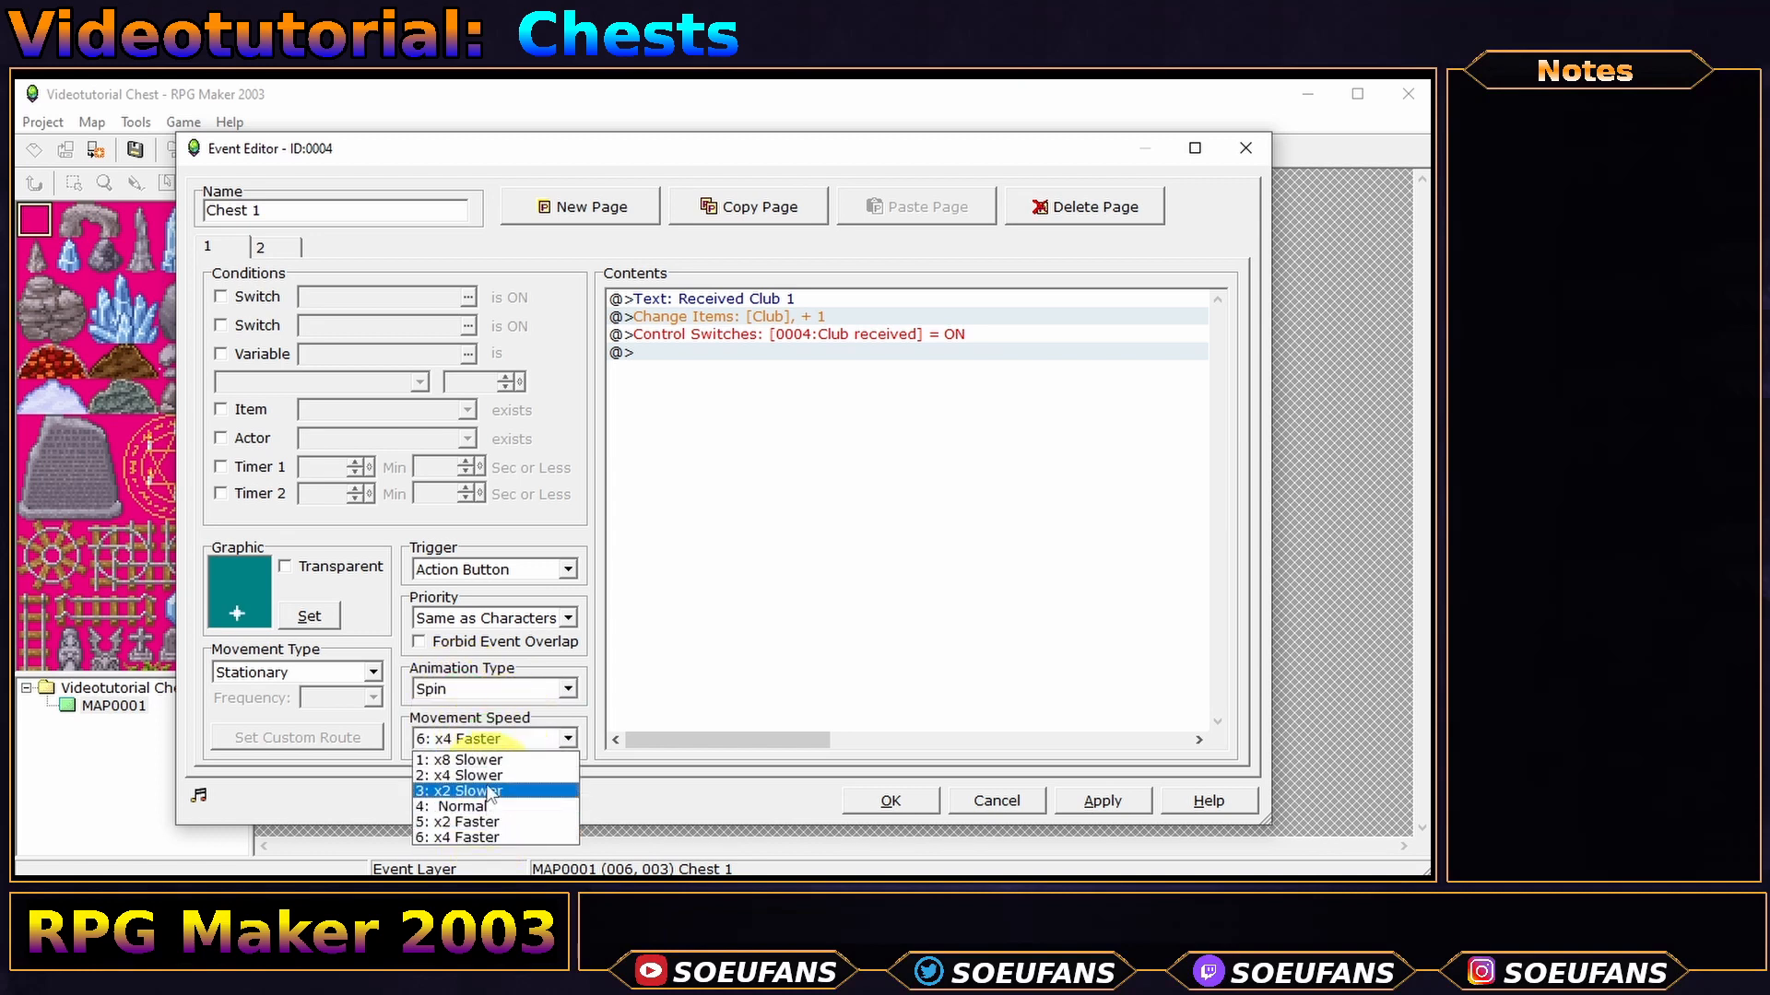
click(494, 776)
click(489, 739)
click(484, 790)
click(489, 738)
click(484, 805)
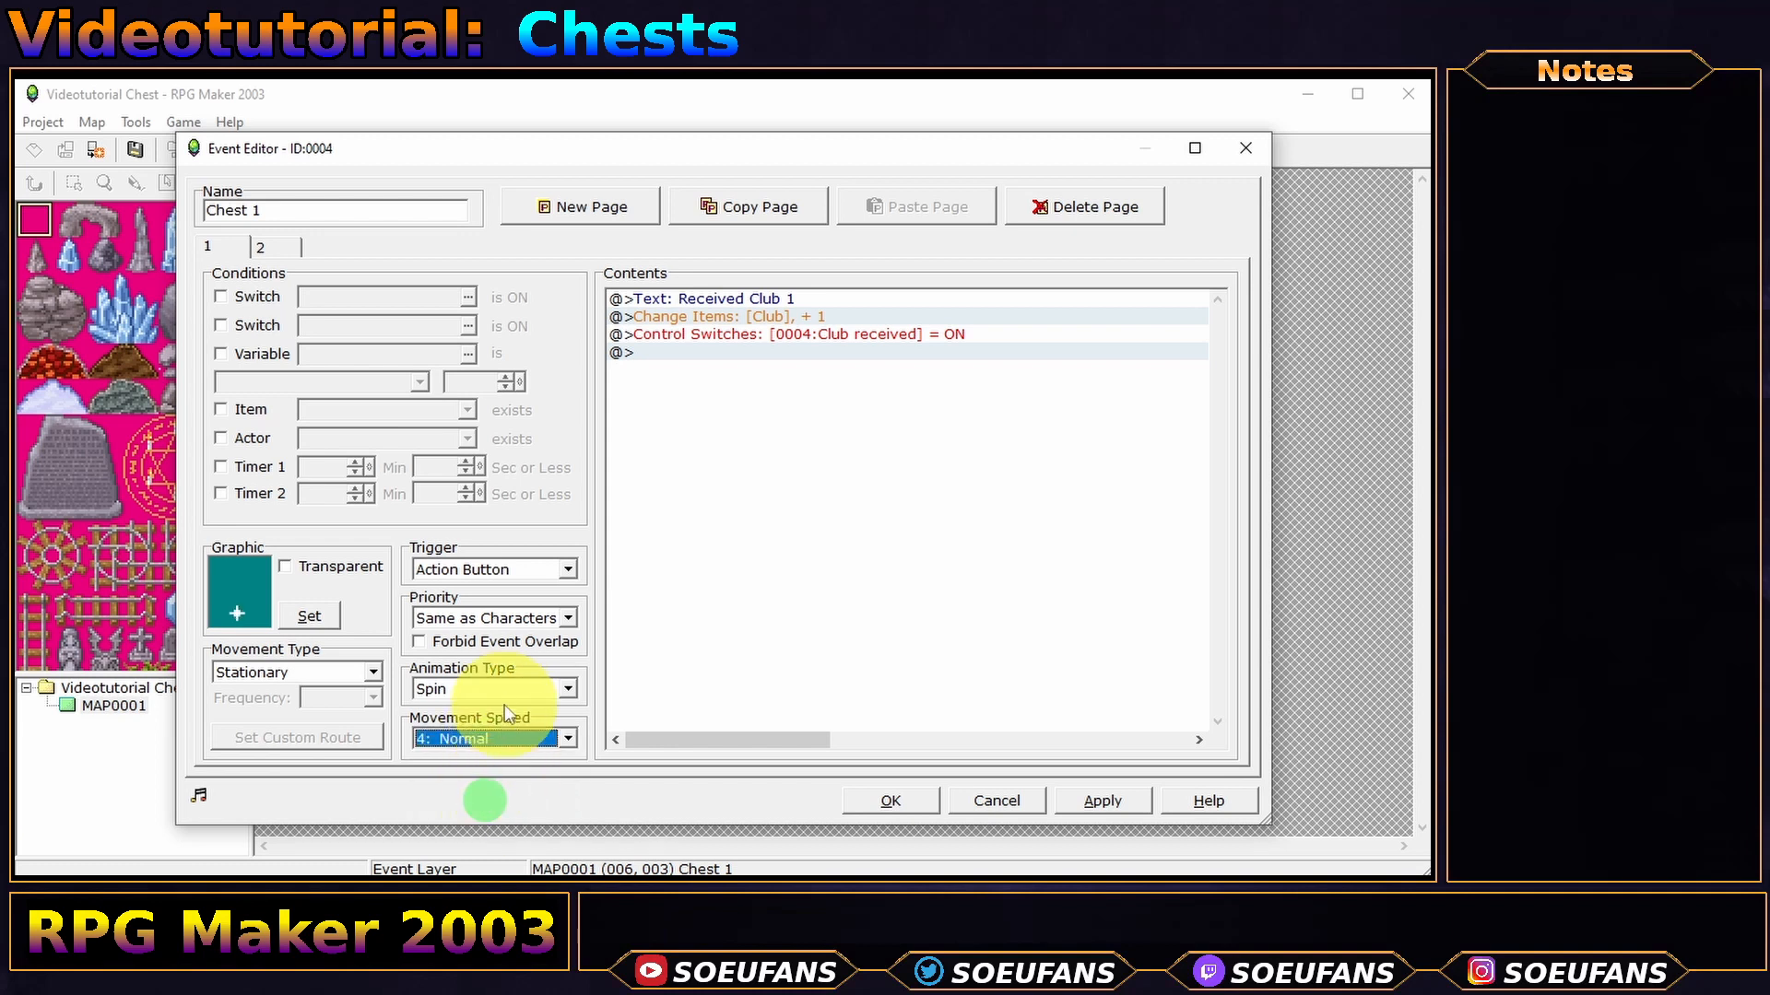
click(505, 730)
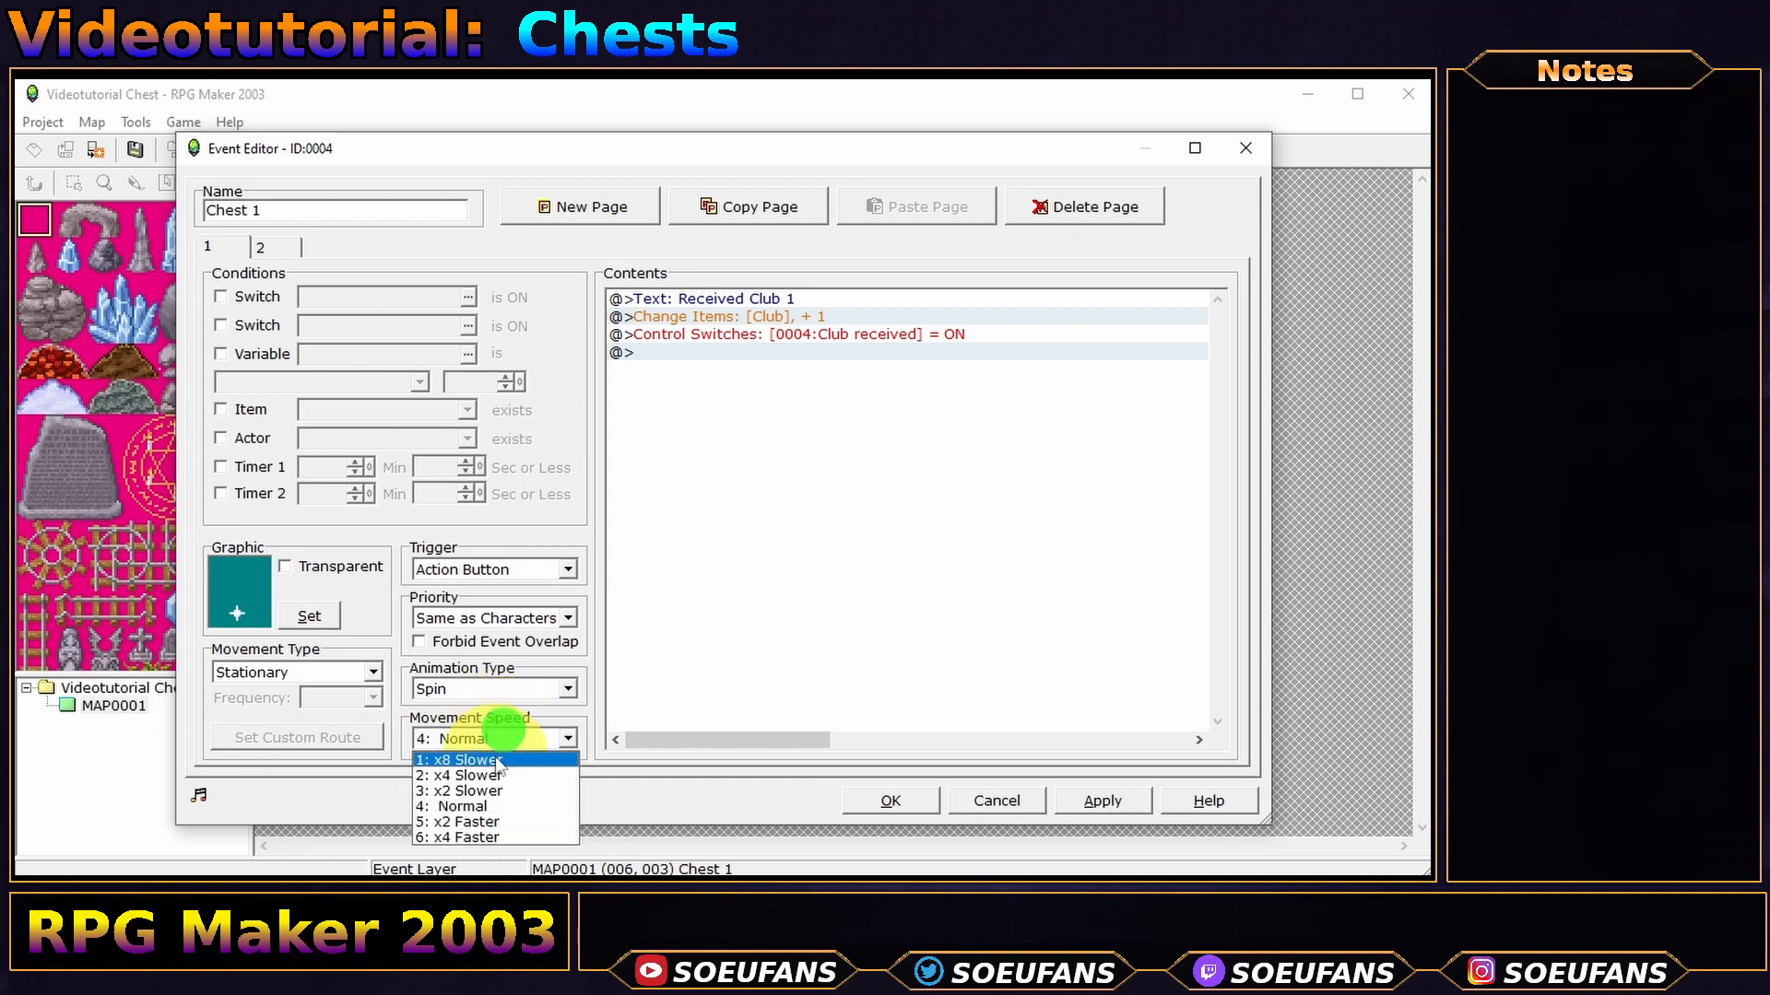
click(486, 838)
click(894, 799)
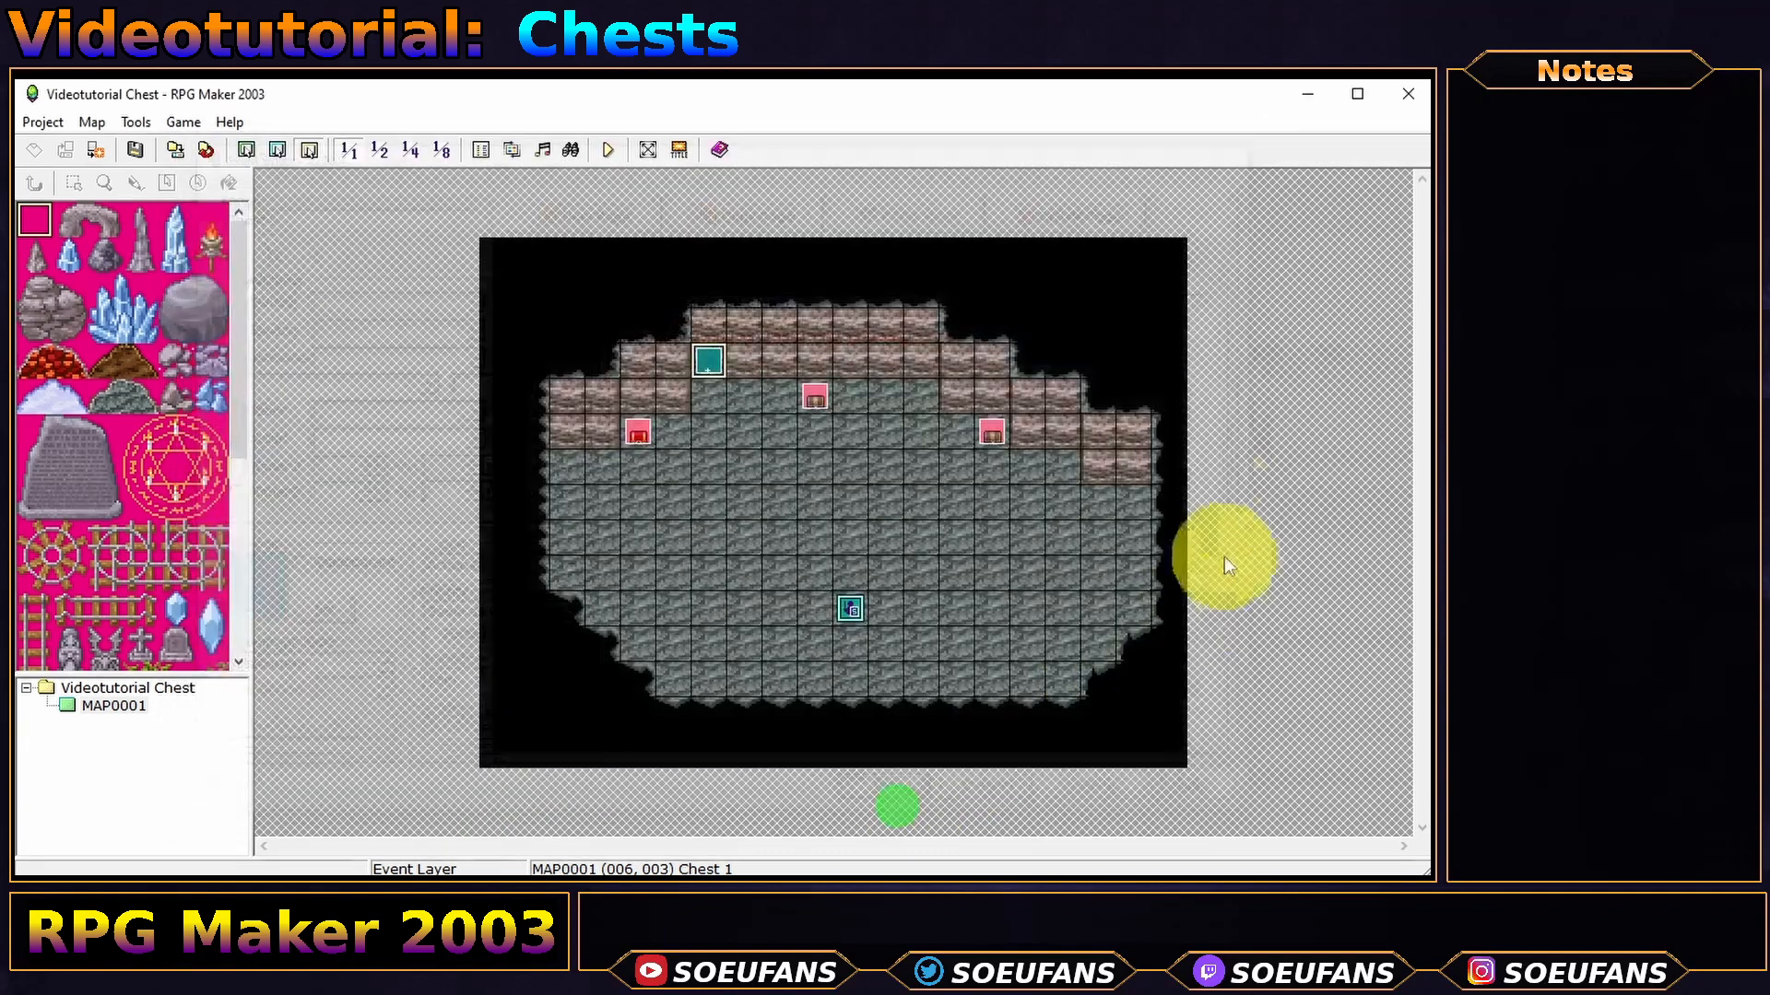
- Save and playtest, starting a New Game and walking the hero up near the chests
click(609, 150)
key(Return)
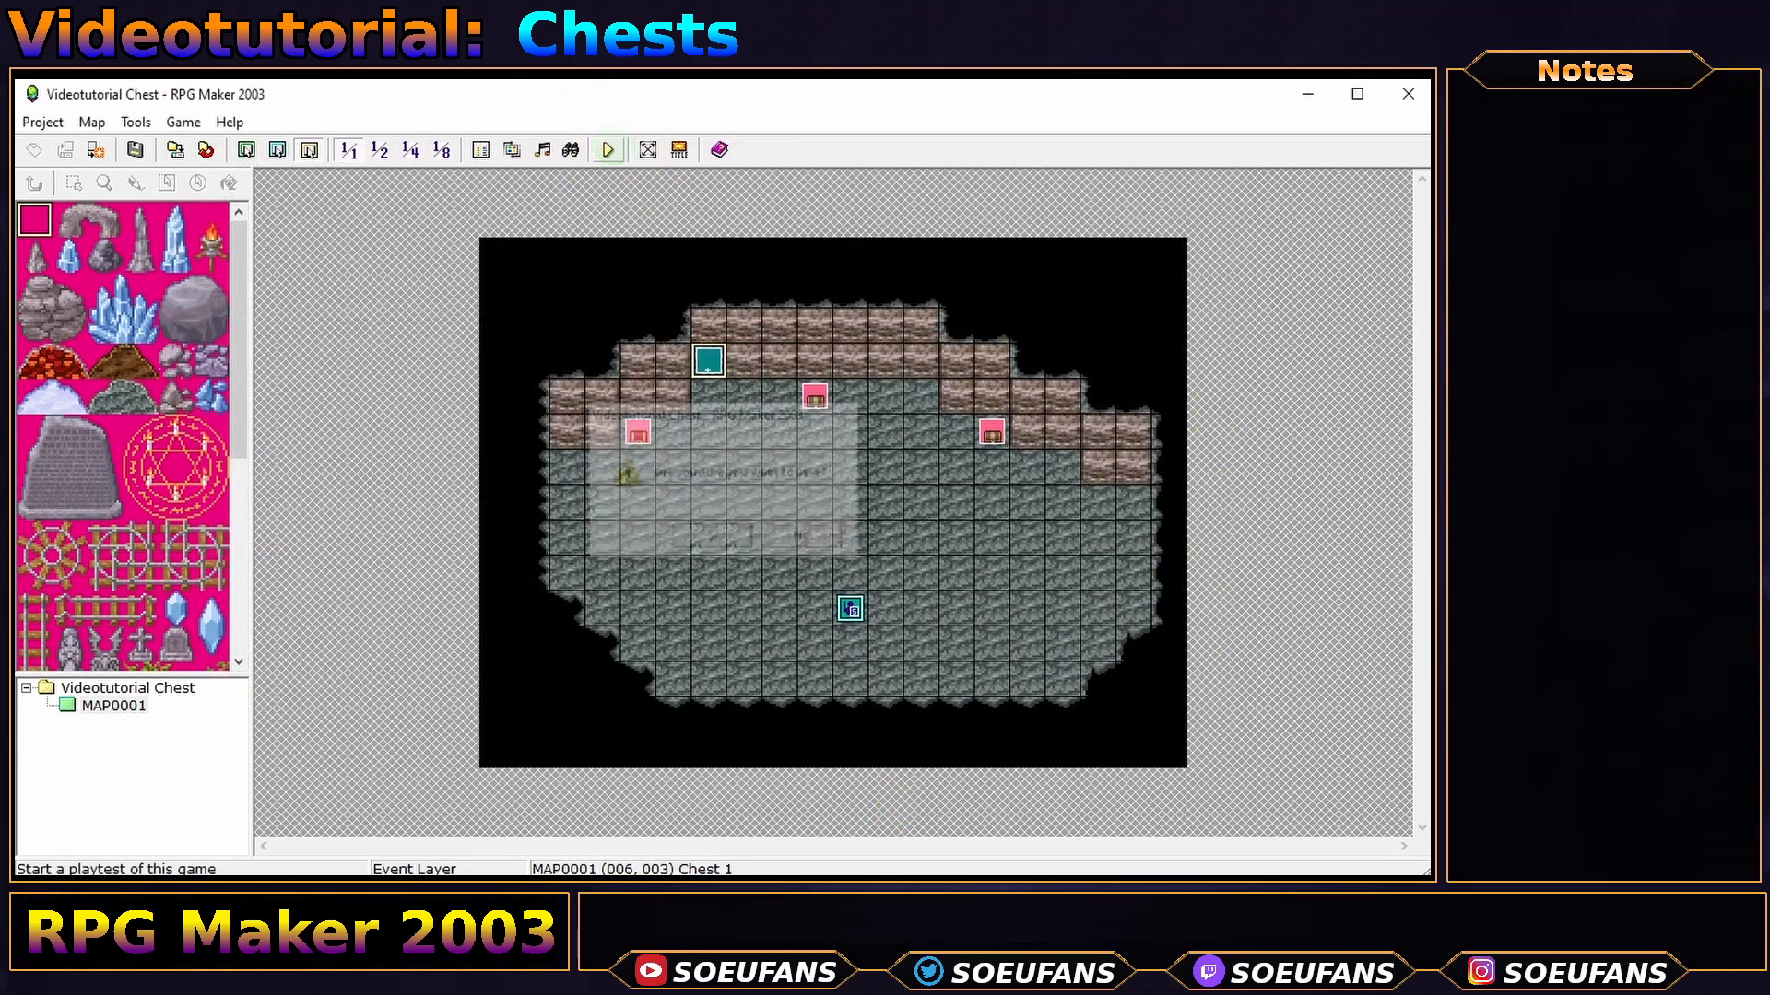
key(Return)
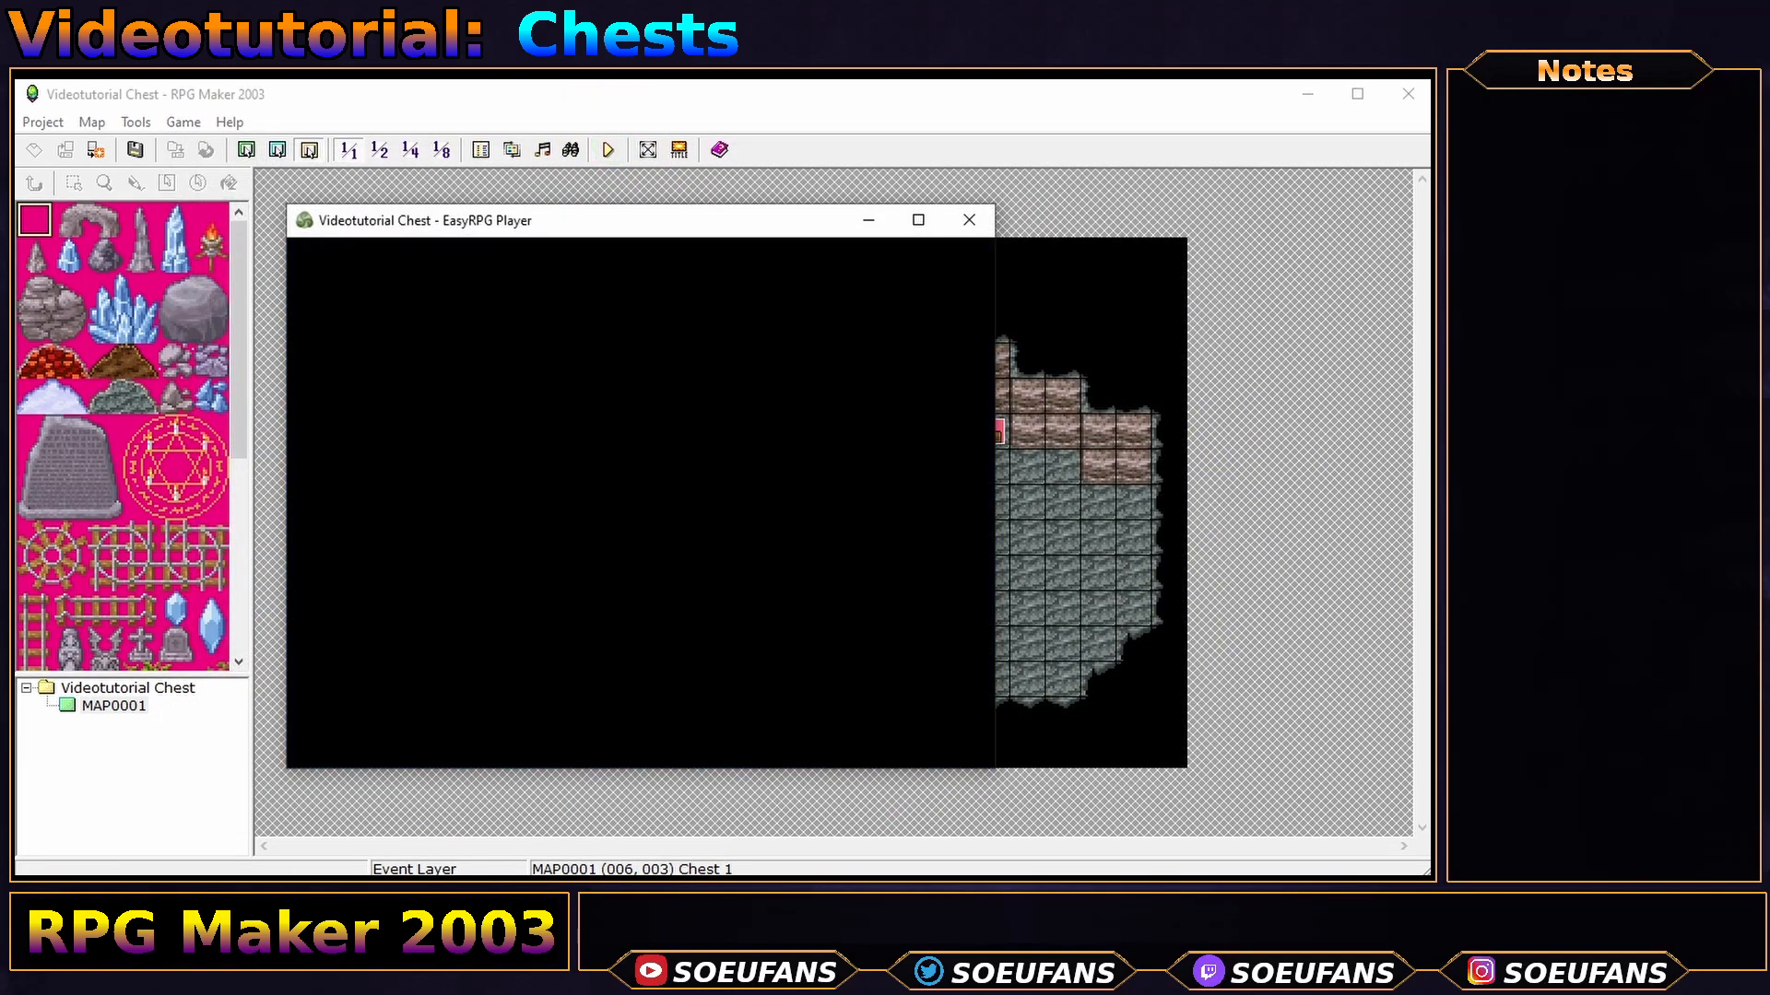
key(Up)
key(Up)
key(Up)
key(Up)
key(Left)
key(Left)
key(Left)
key(Left)
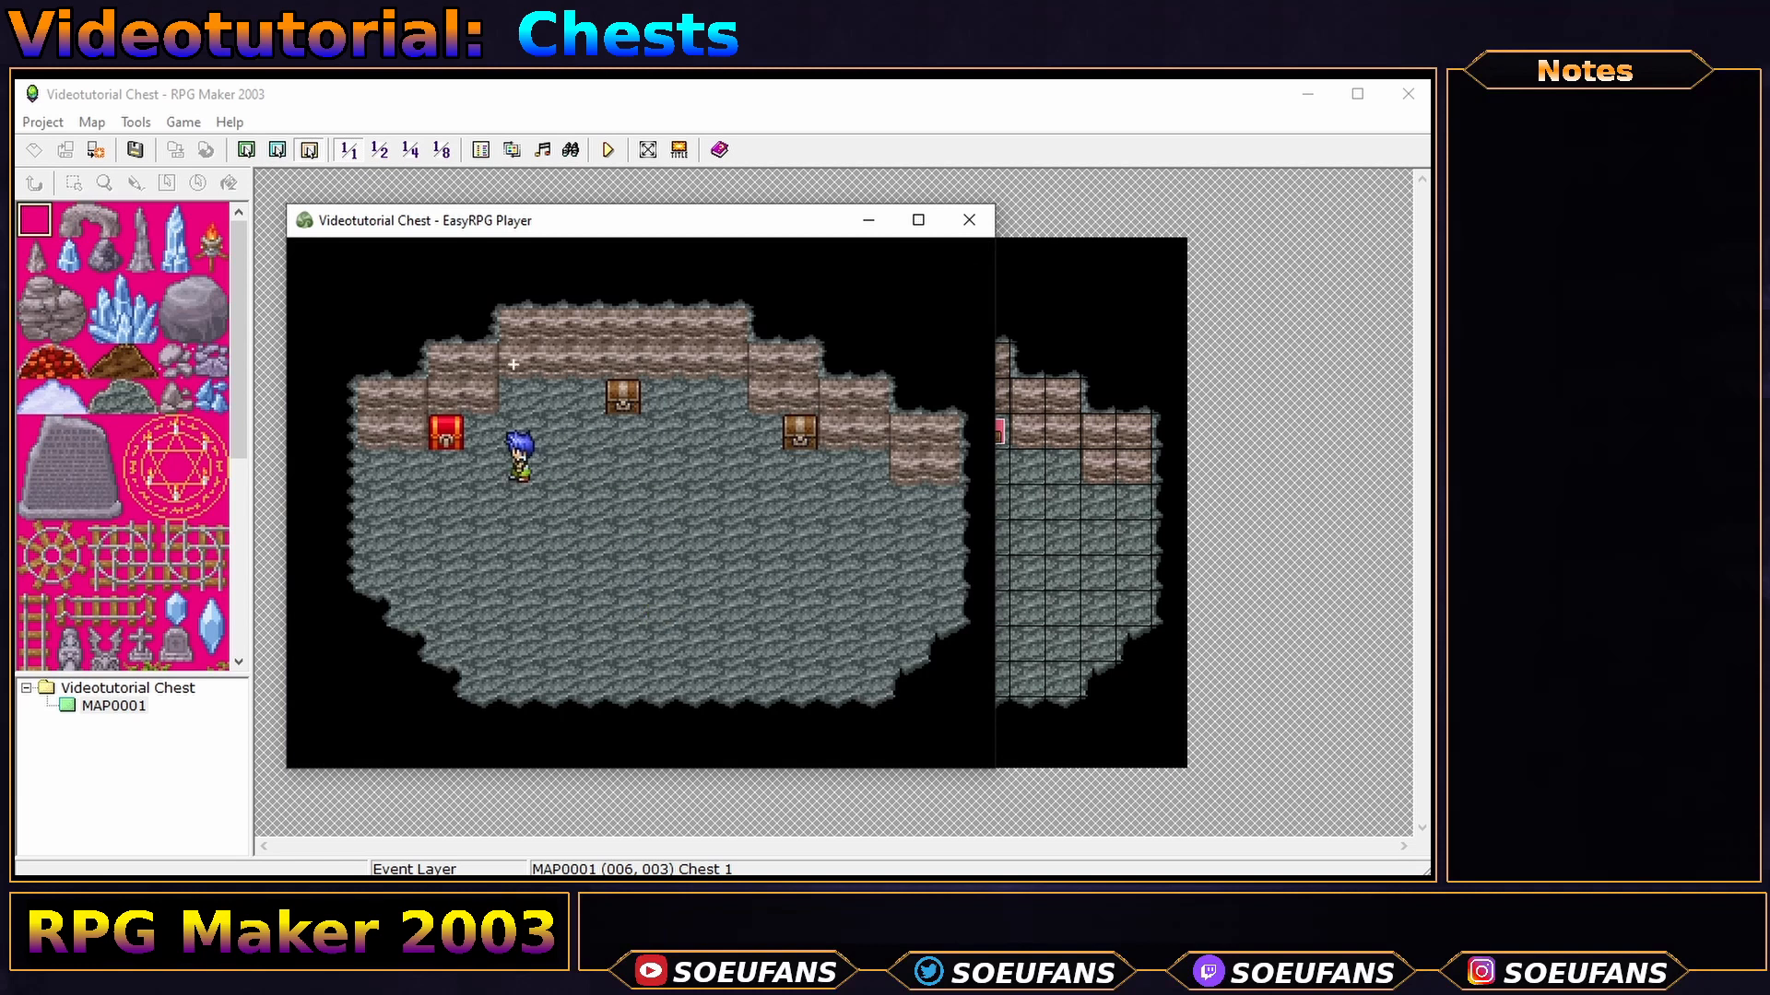
key(Up)
key(Up)
key(Right)
key(Left)
key(Right)
key(Right)
key(Left)
key(Down)
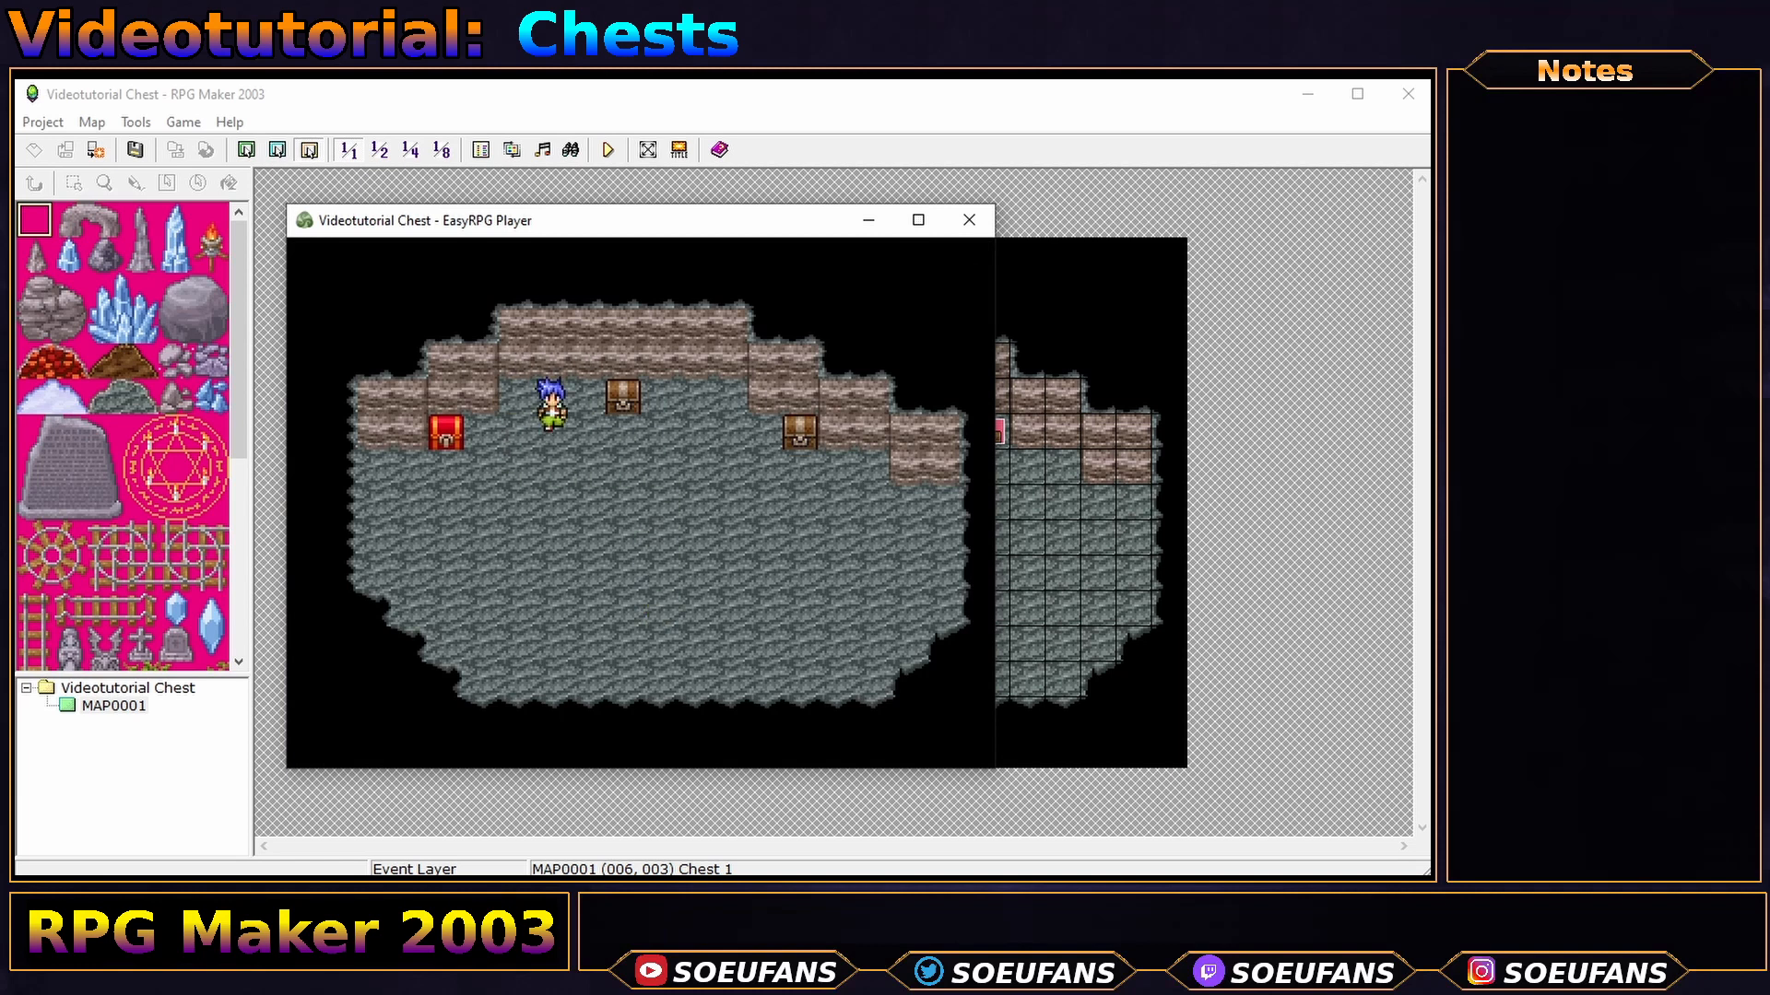
key(Left)
key(Left)
key(Up)
- Examine the sparkle to receive Club 1, close the message, and walk back down
key(Right)
key(Up)
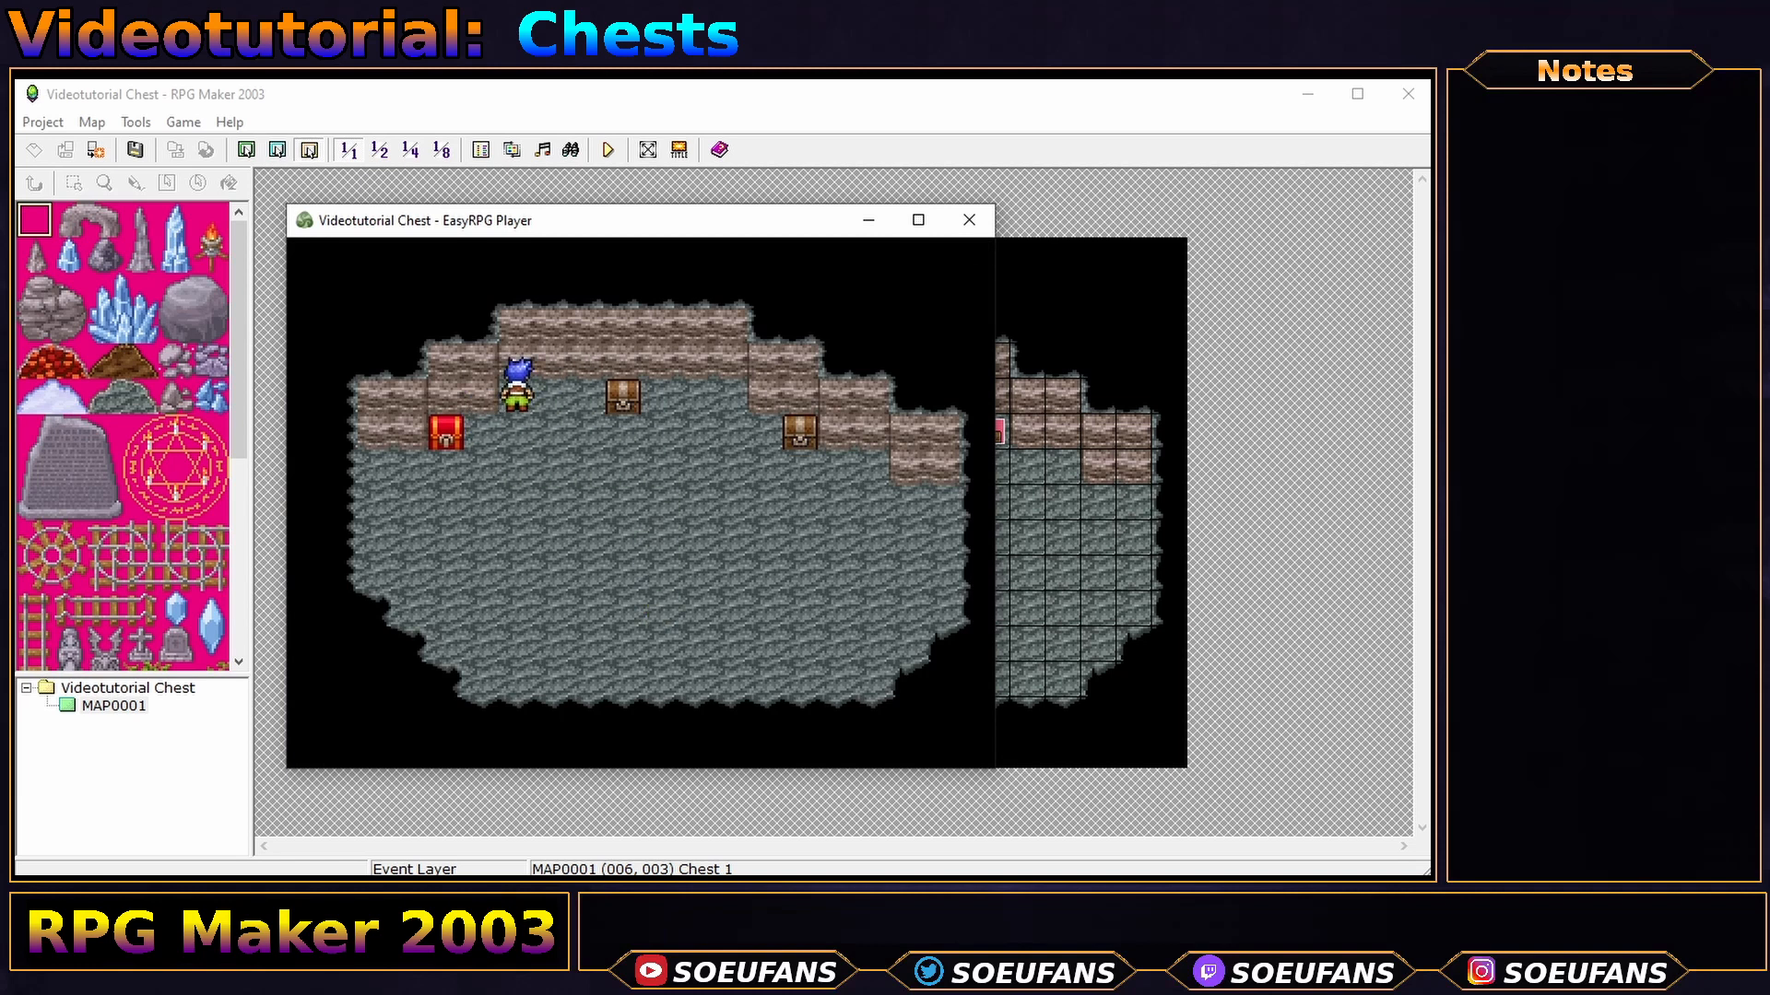
key(Return)
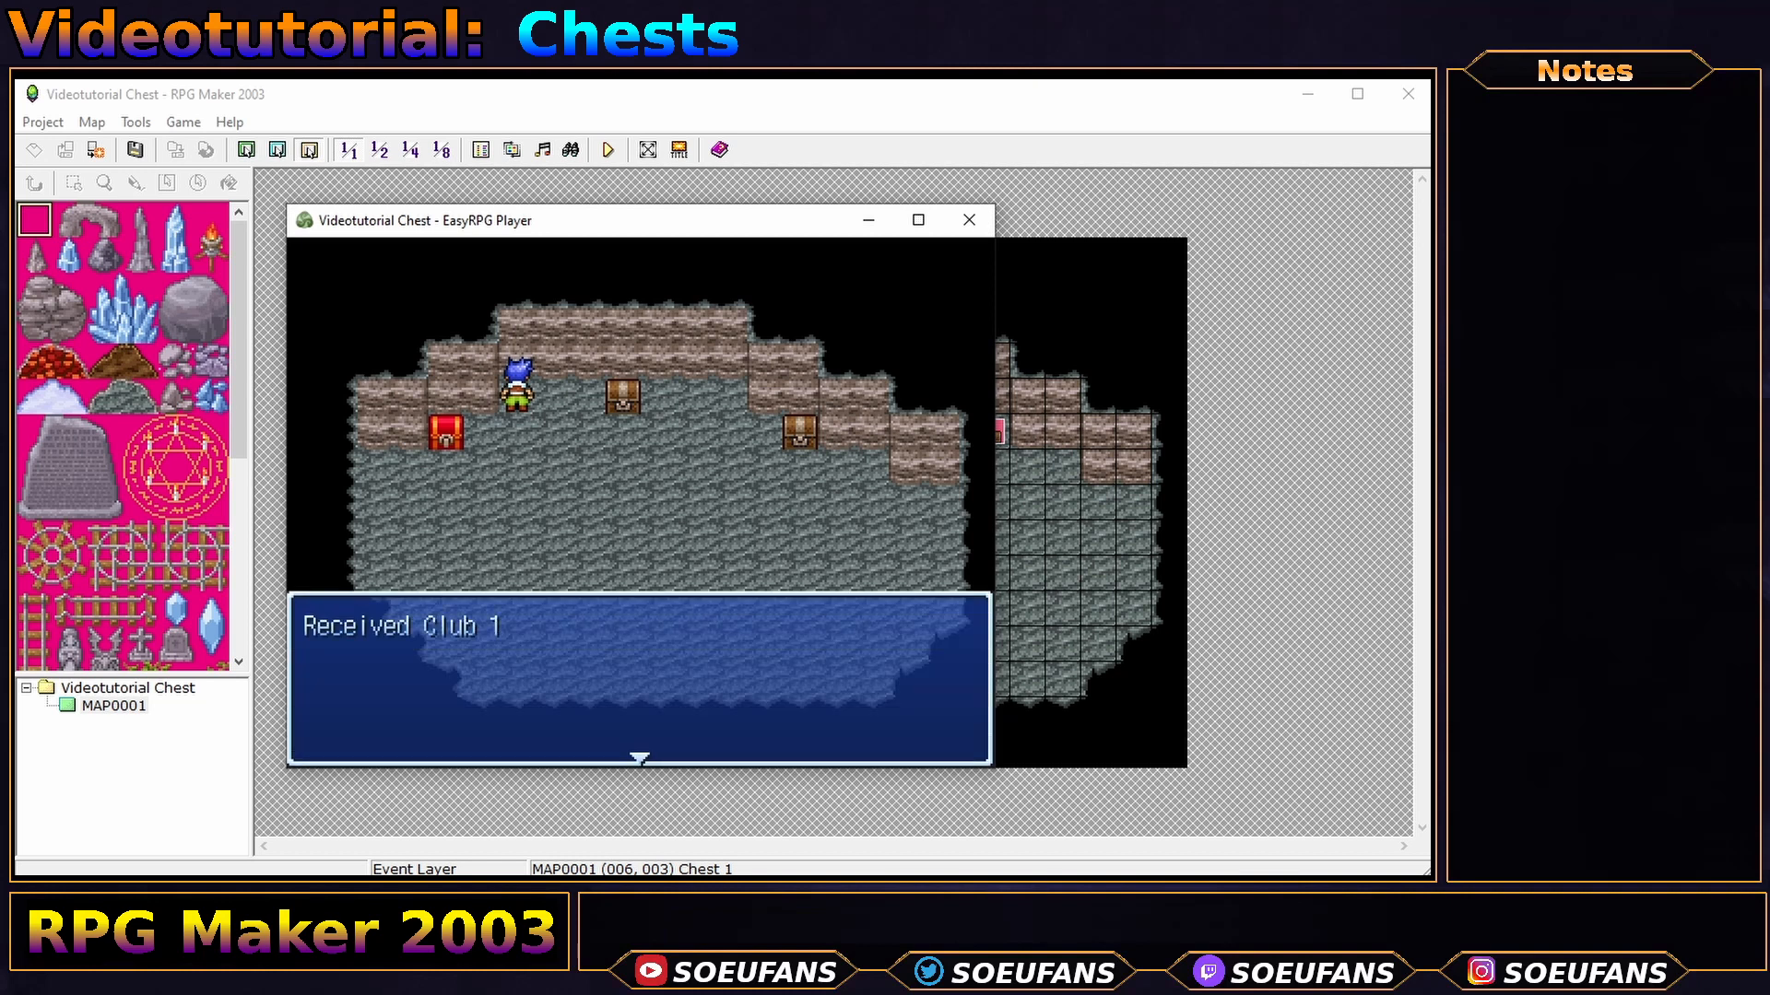
key(Return)
key(Down)
key(Down)
key(Right)
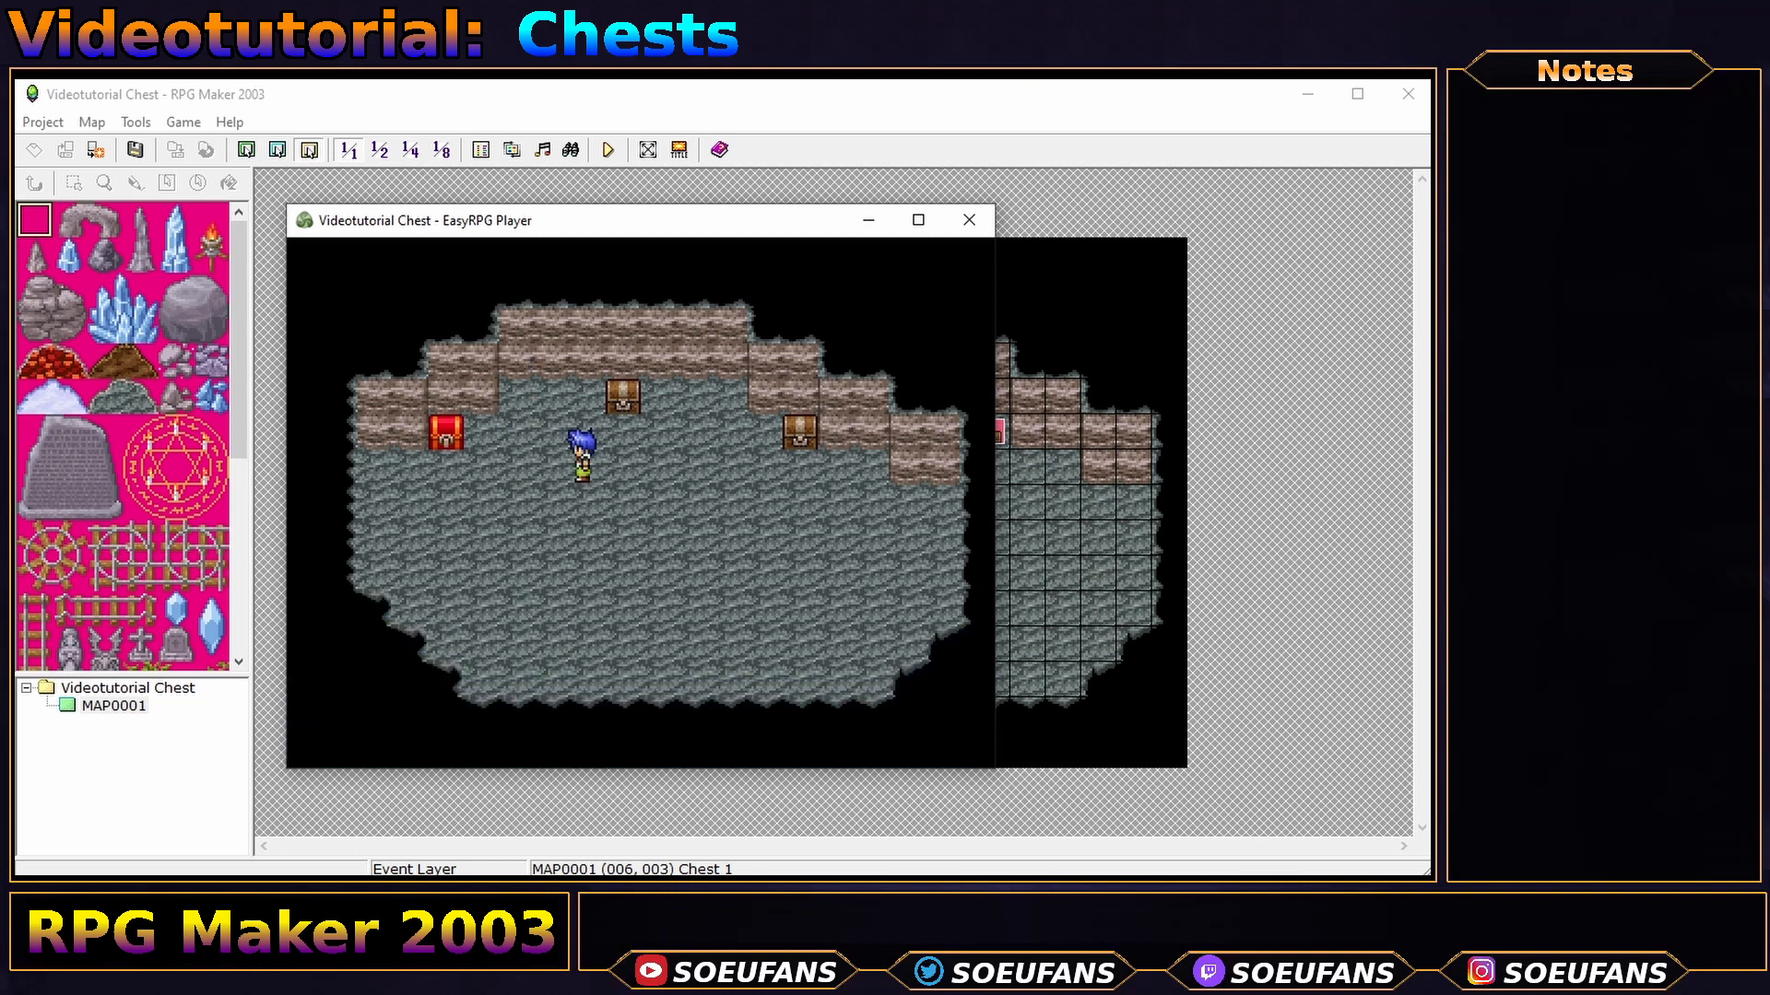
key(Left)
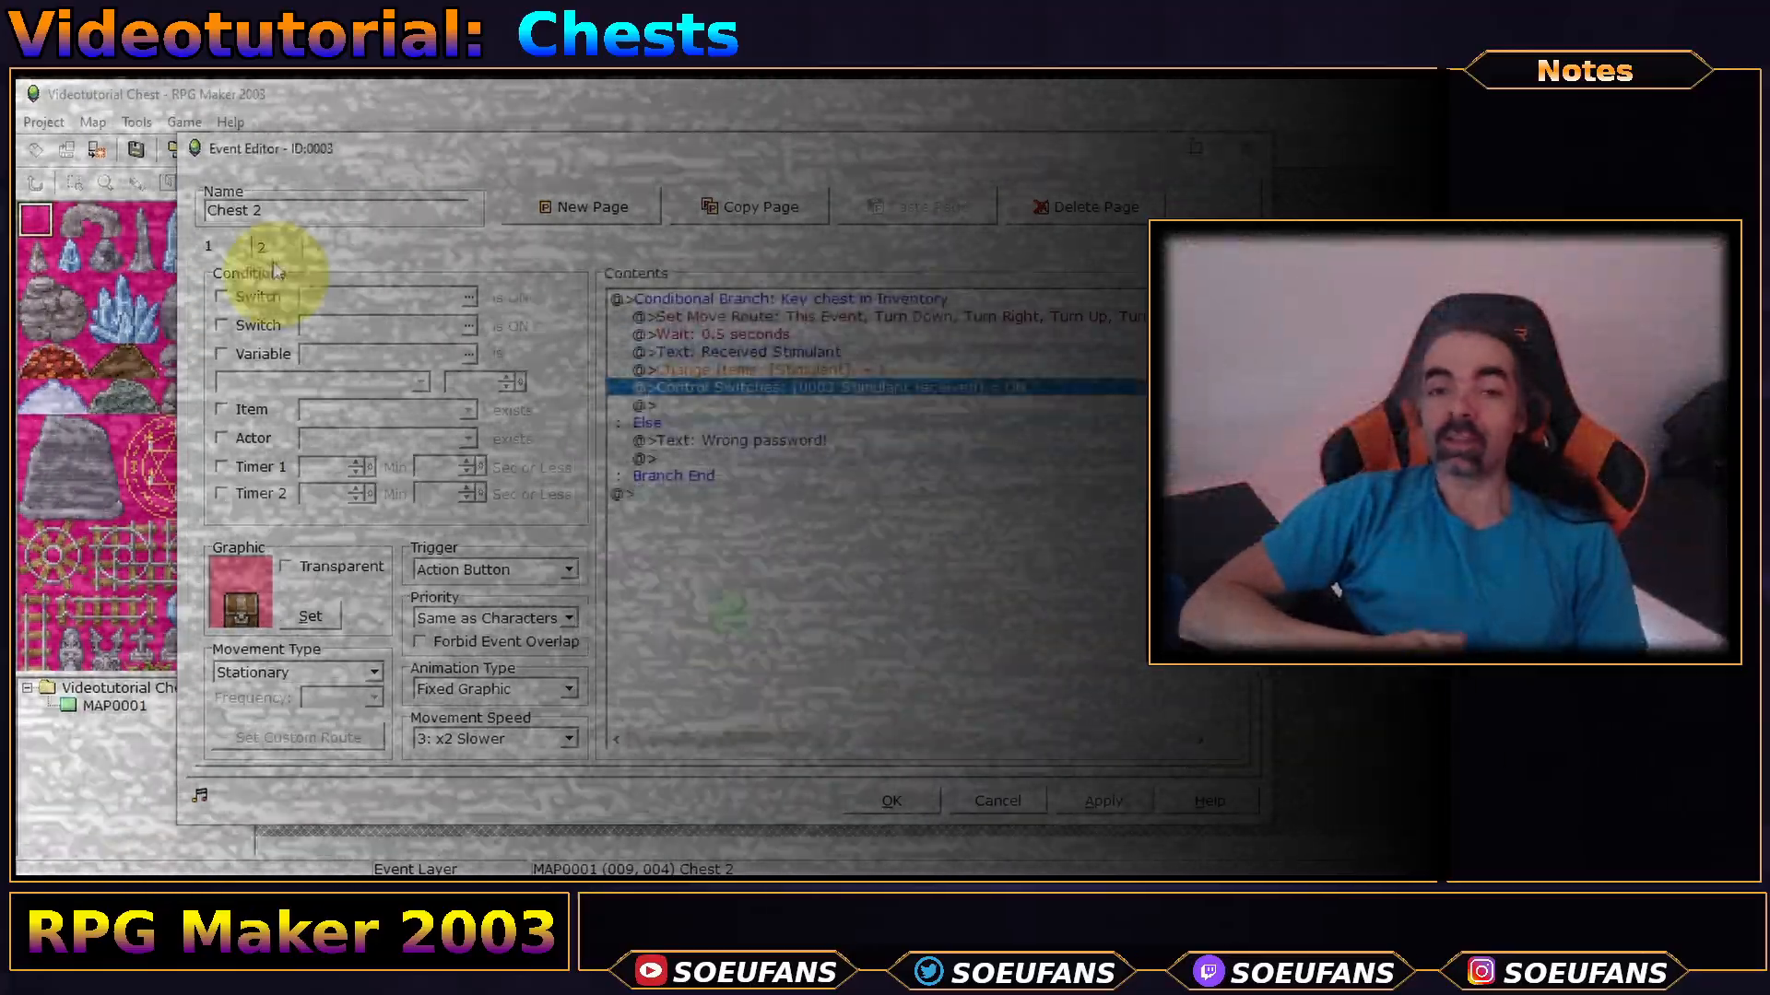
- Make Chest 3 remove one Key chest, set its else message to 'You dont have the key!', and playtest
click(272, 246)
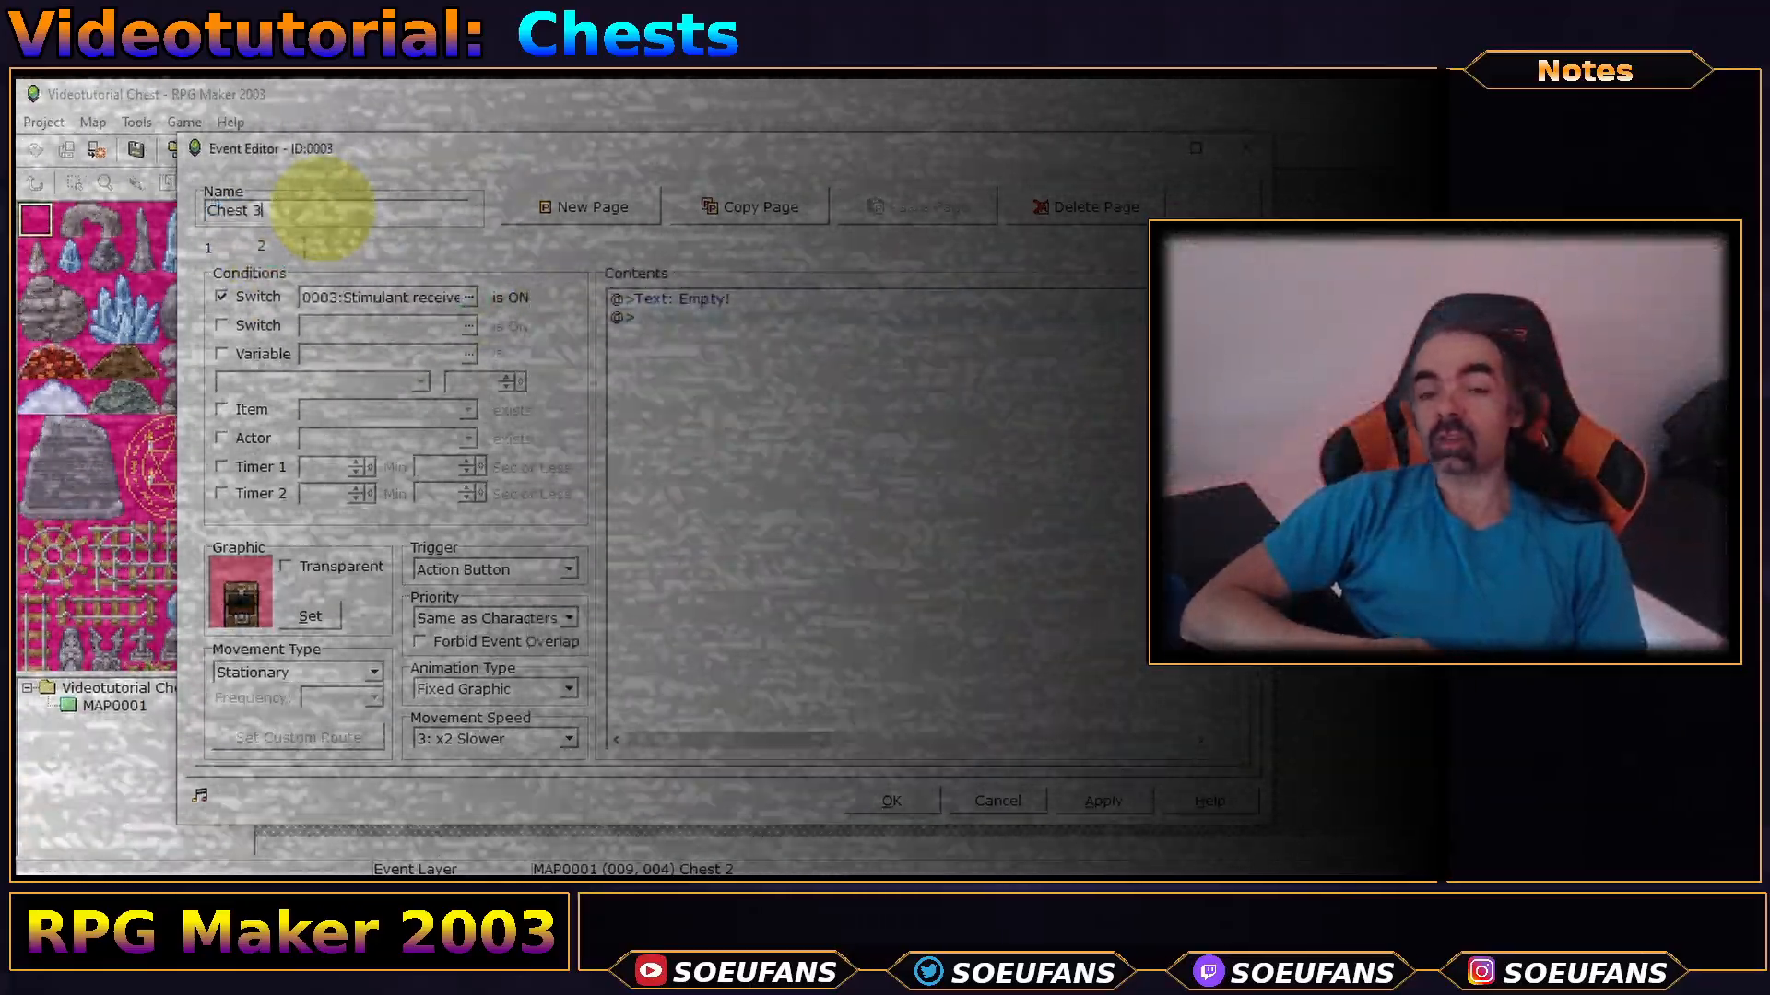
click(223, 246)
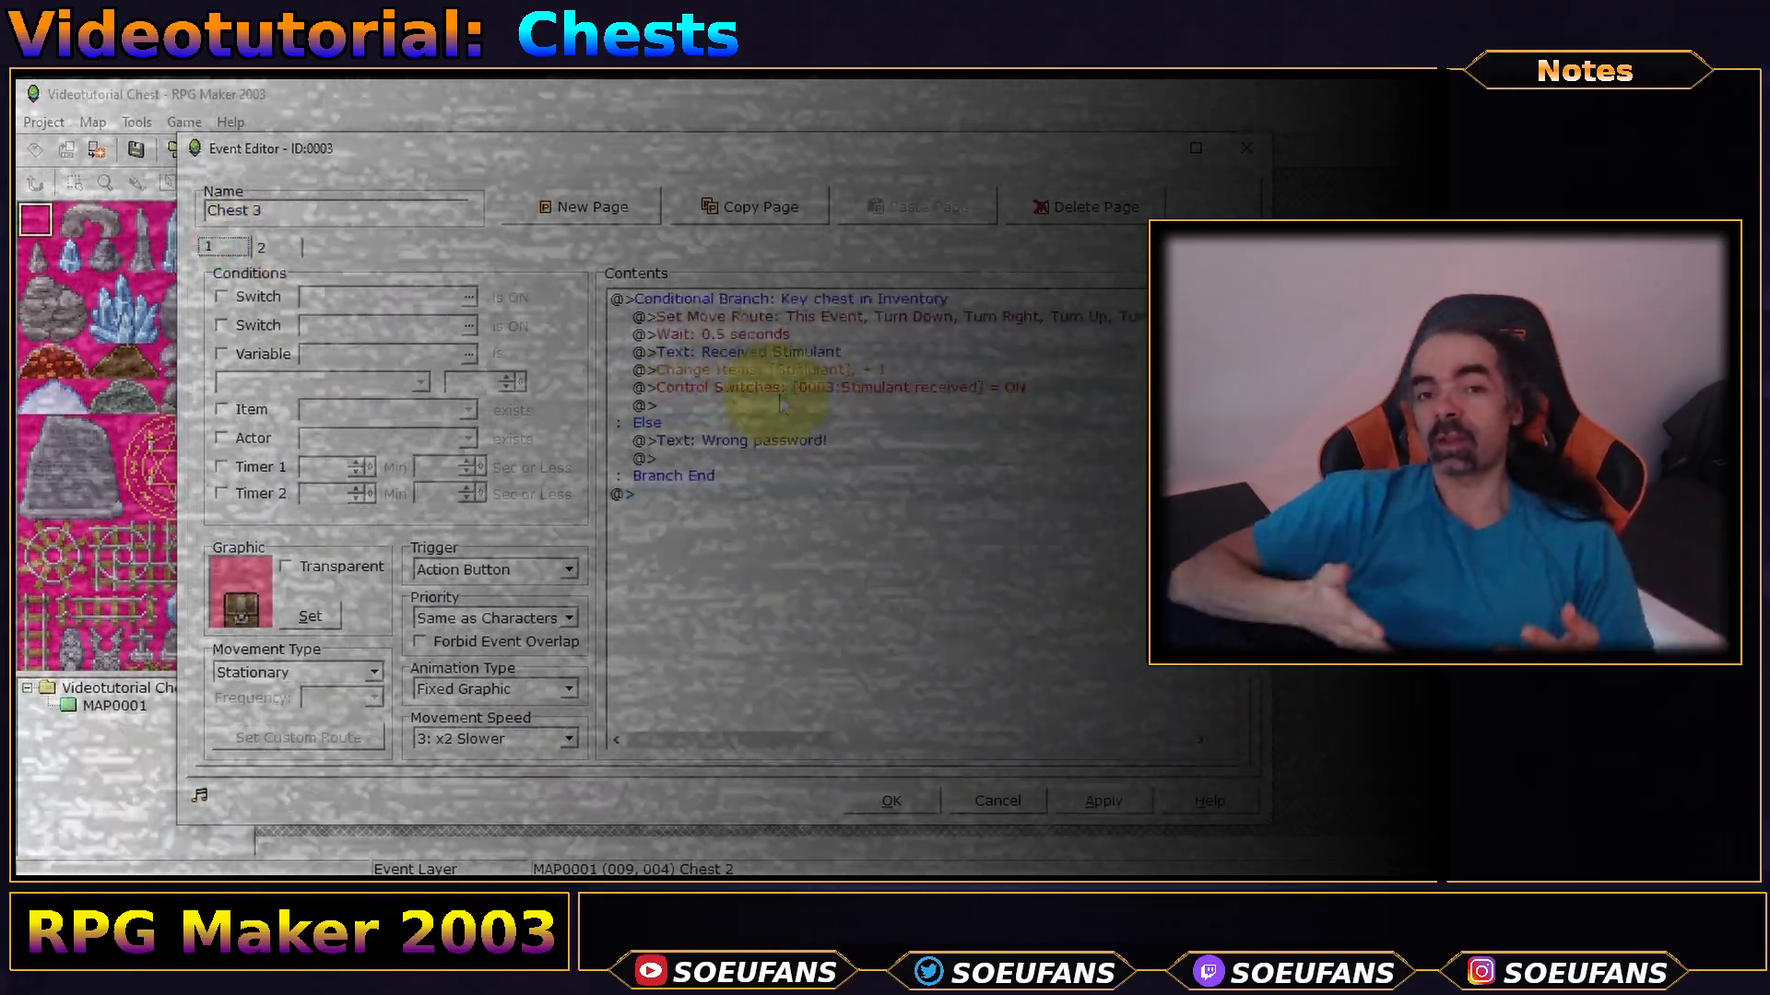
click(783, 386)
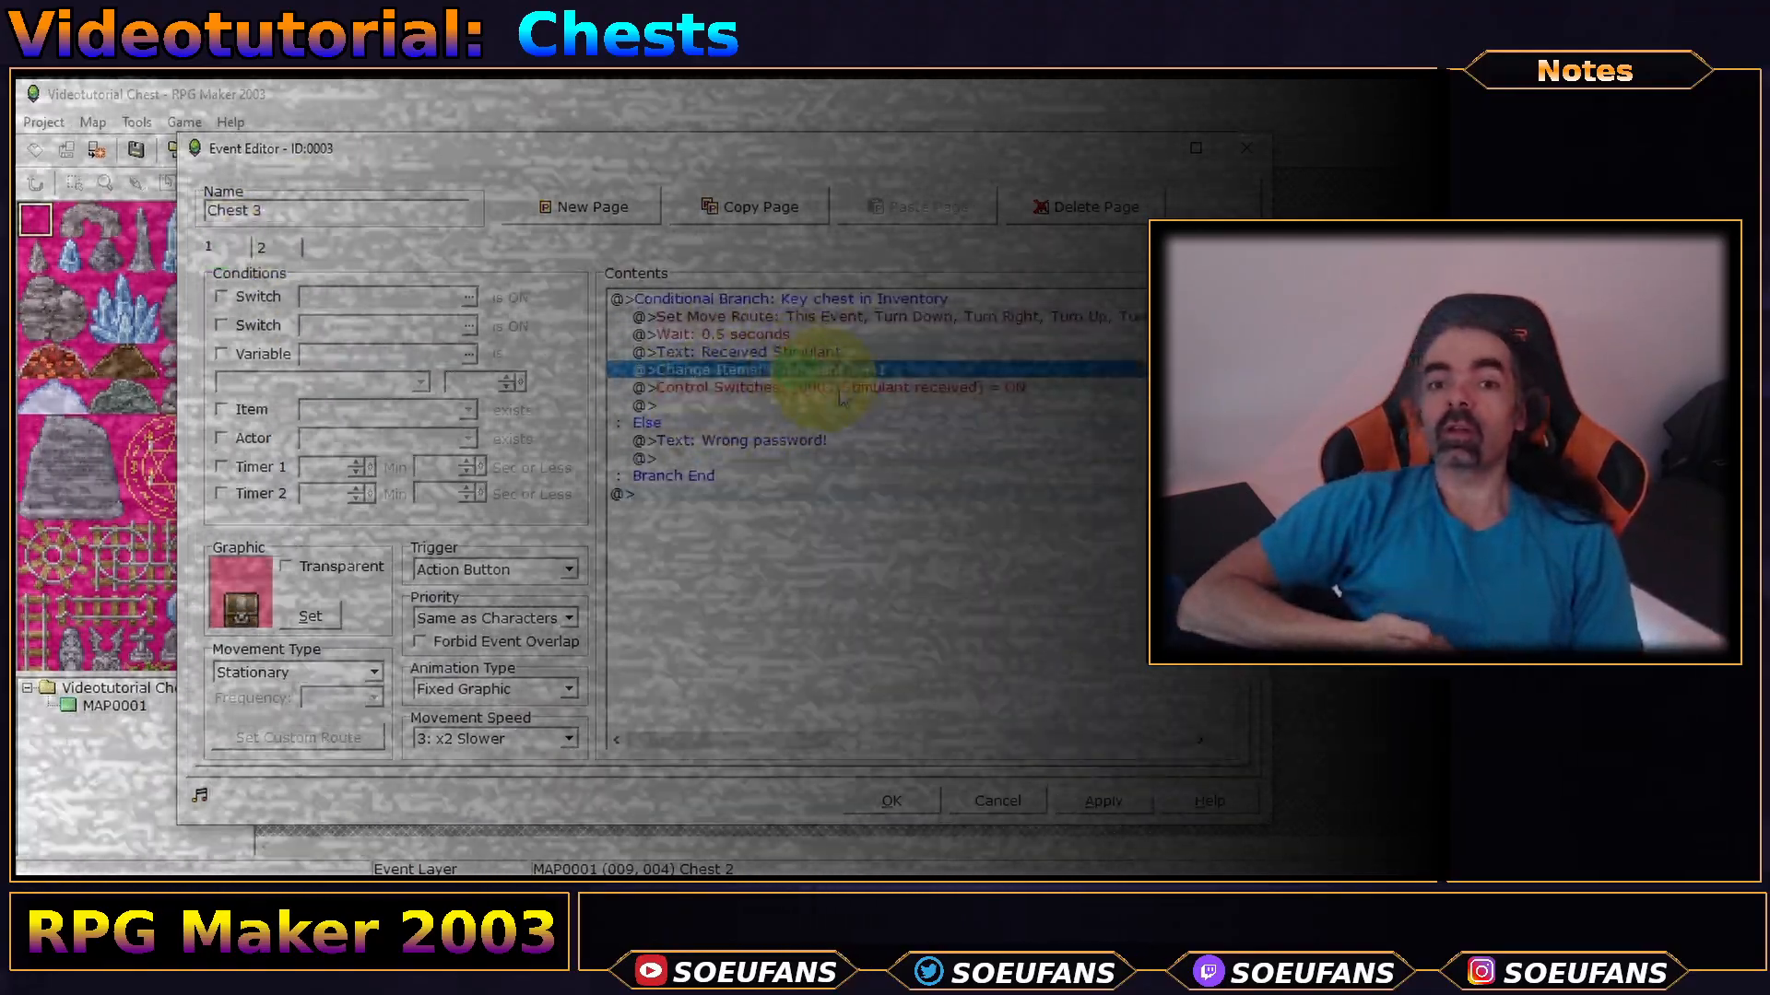
double_click(788, 388)
click(825, 482)
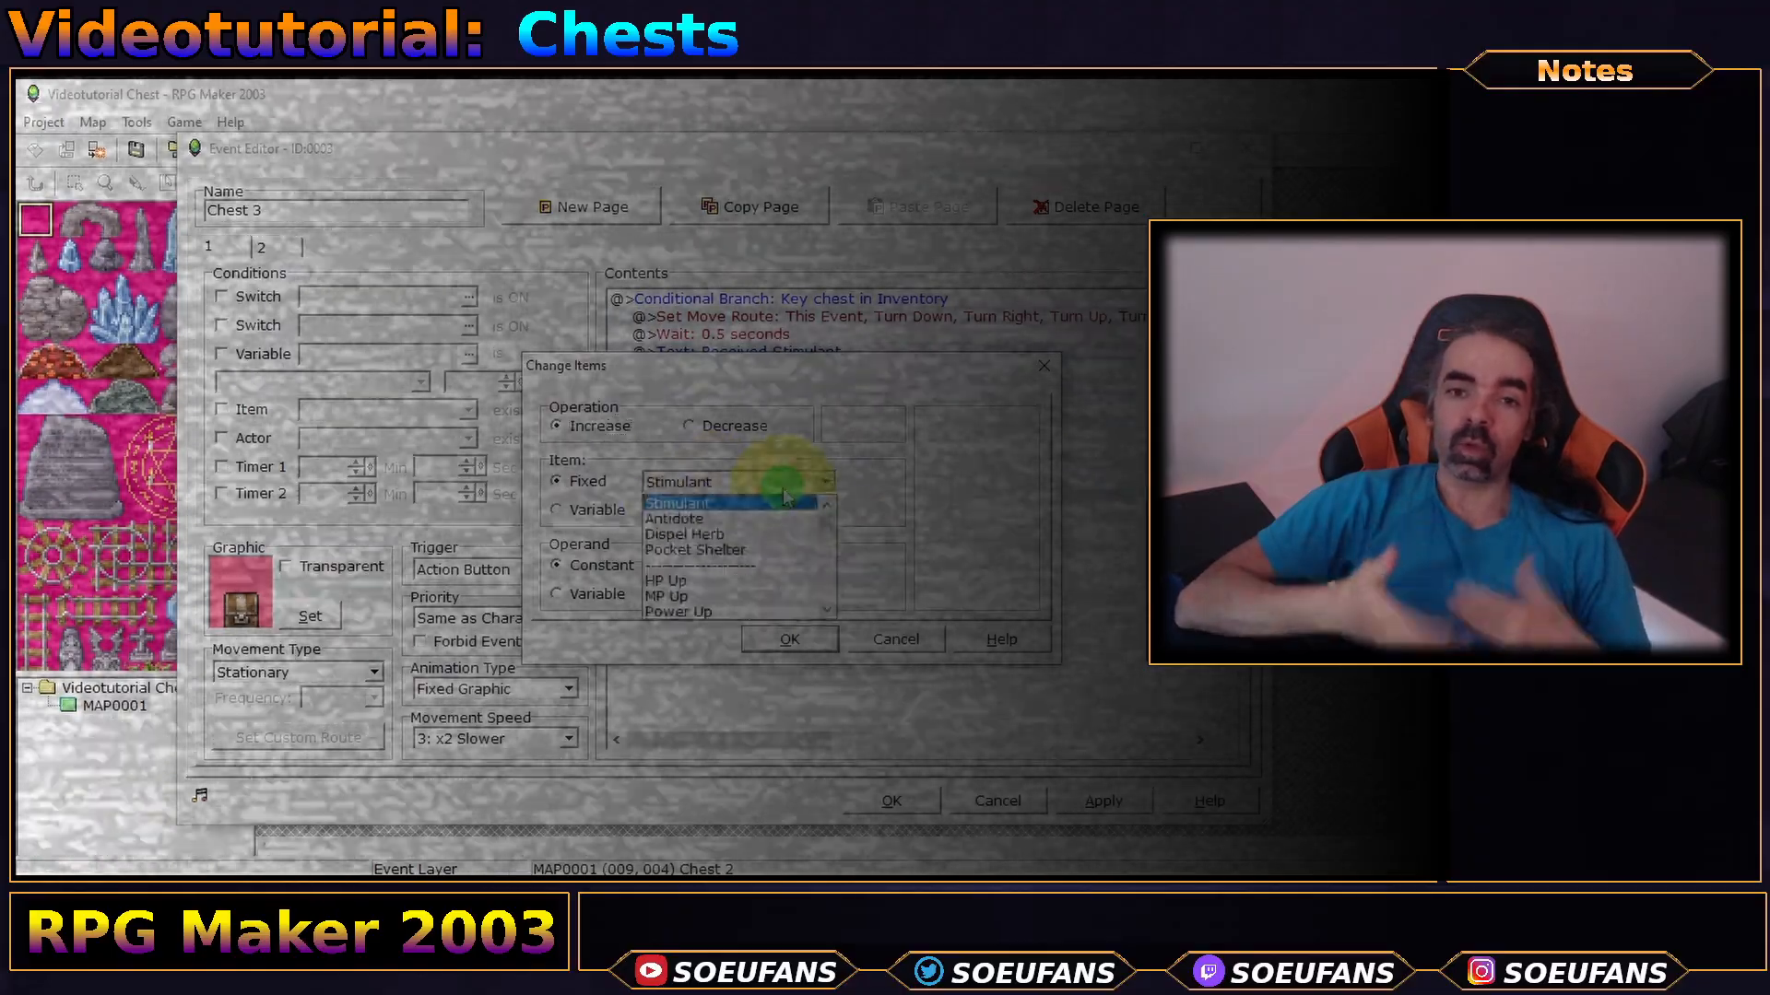
scroll(826, 553, down, 3)
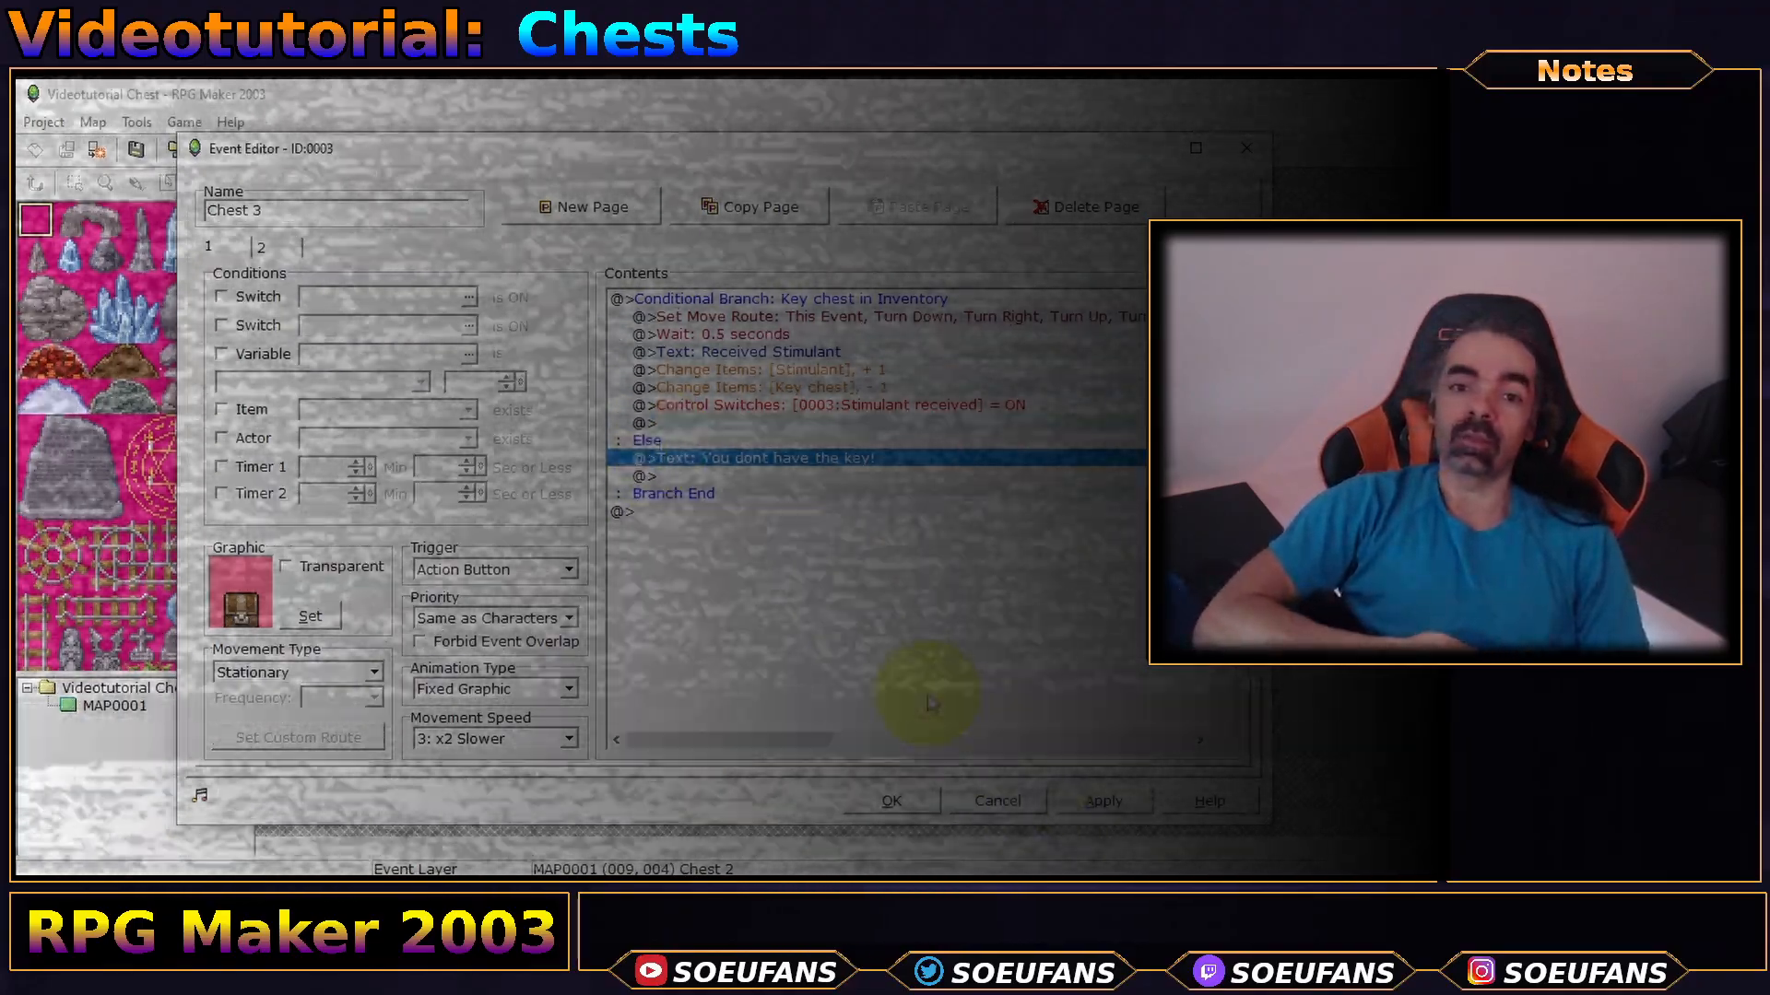
click(911, 803)
click(608, 150)
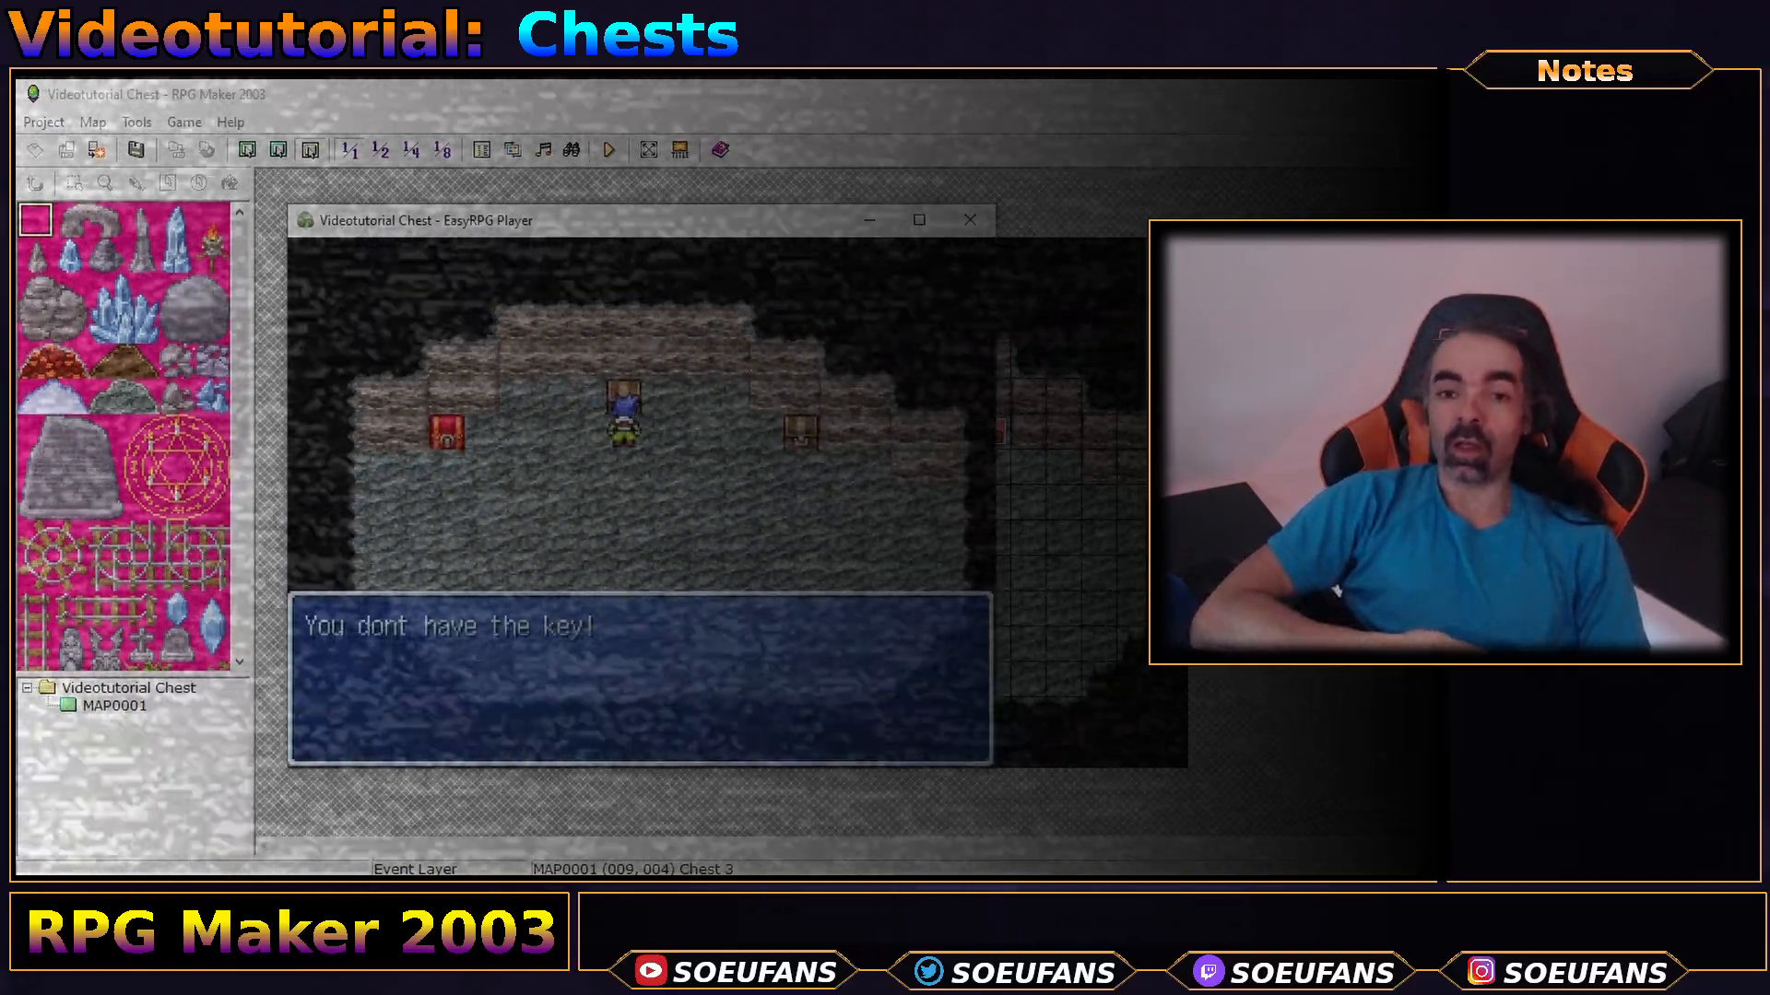
- Check the empty inventory, take the key from the red chest, then open Chest 3 for a Stimulant
key(Return)
key(Escape)
key(Escape)
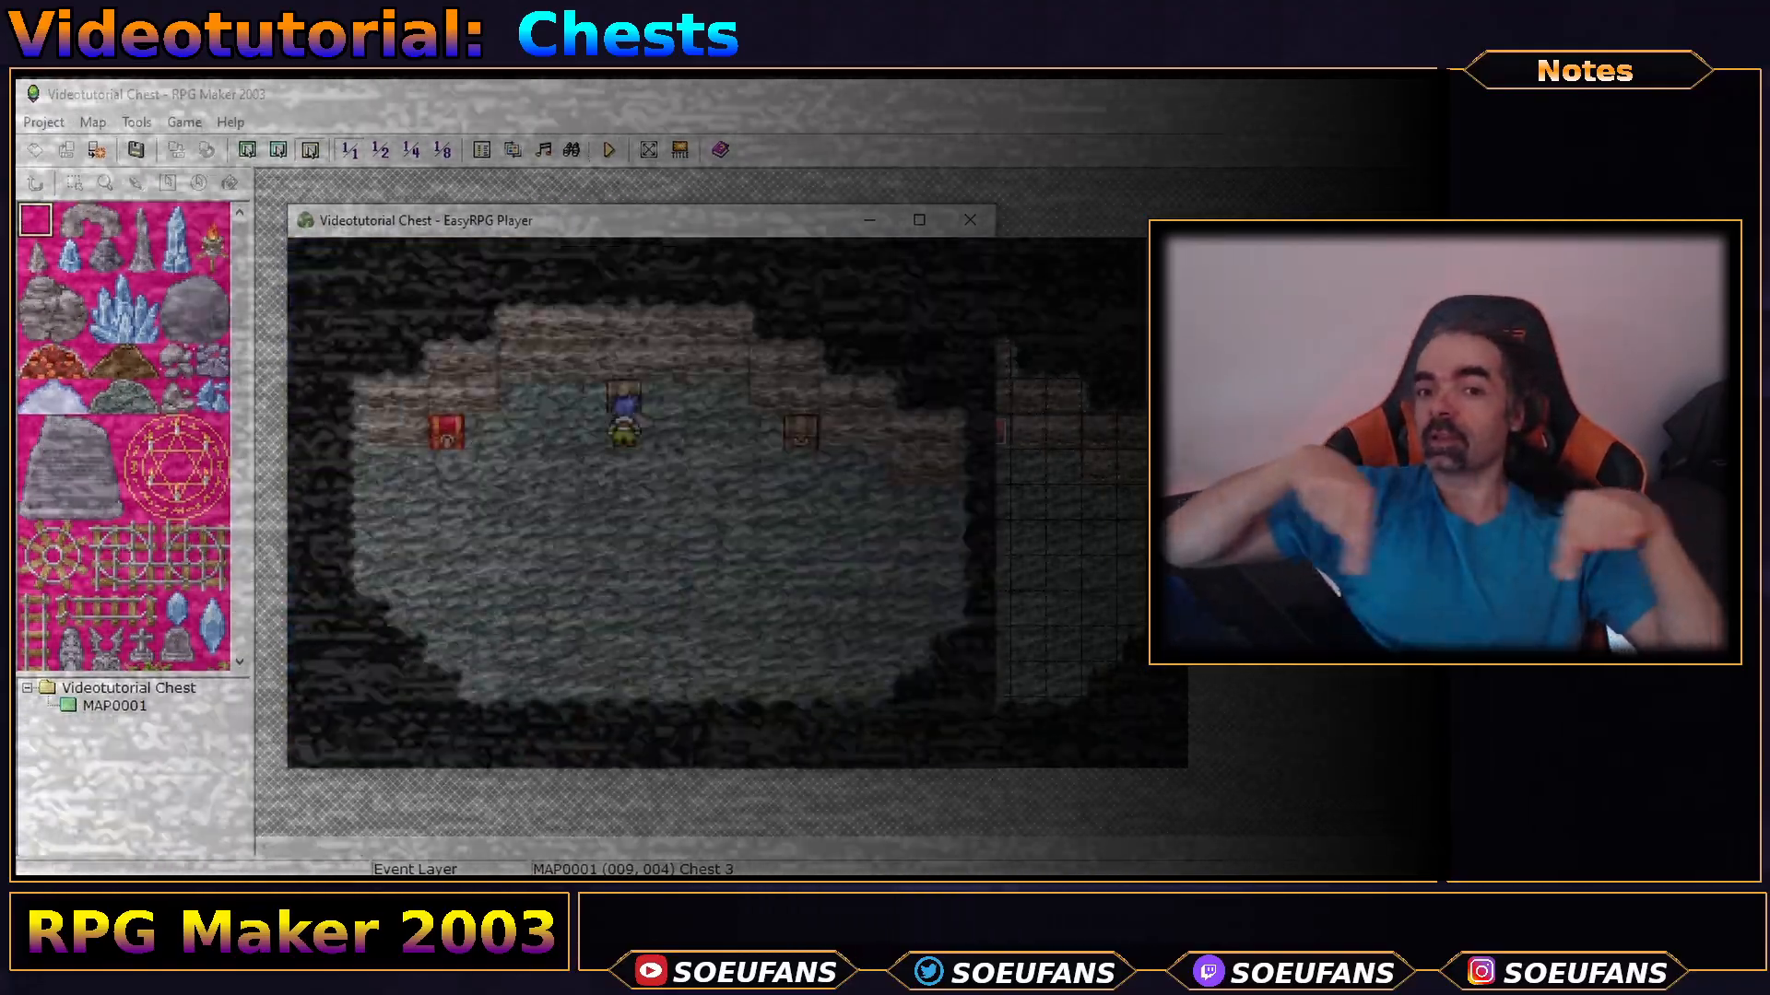
key(Left)
key(Return)
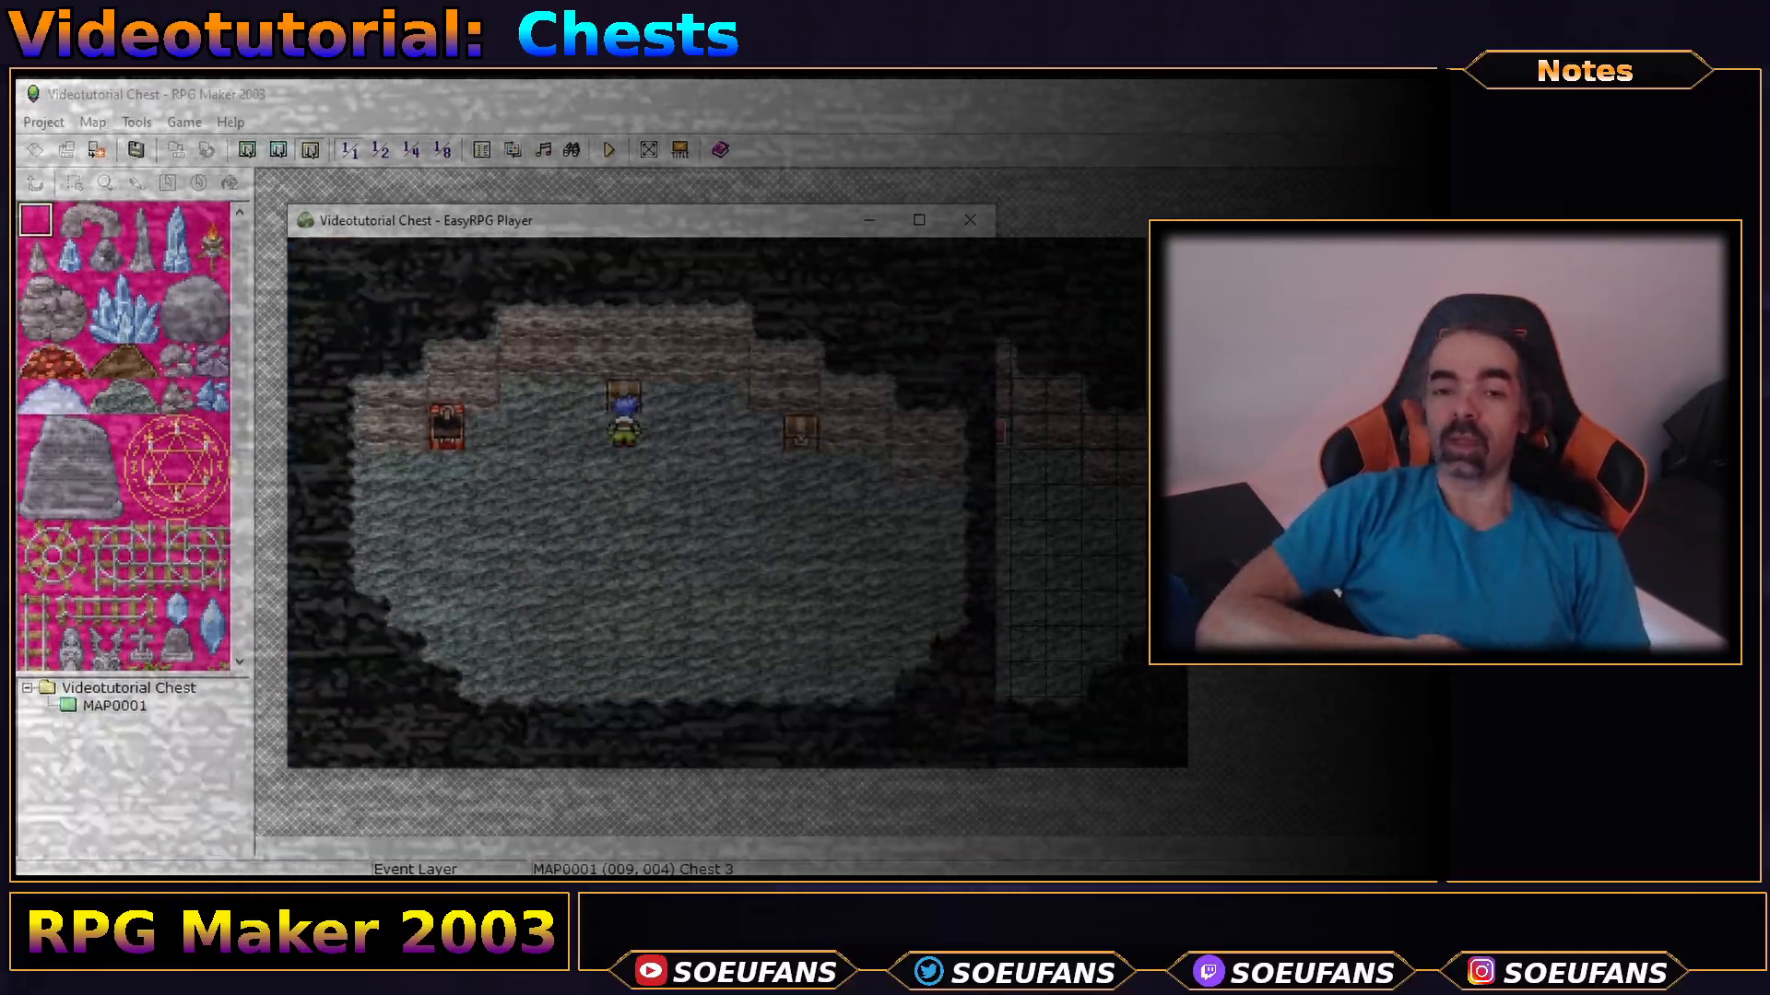
key(Return)
key(Escape)
key(Return)
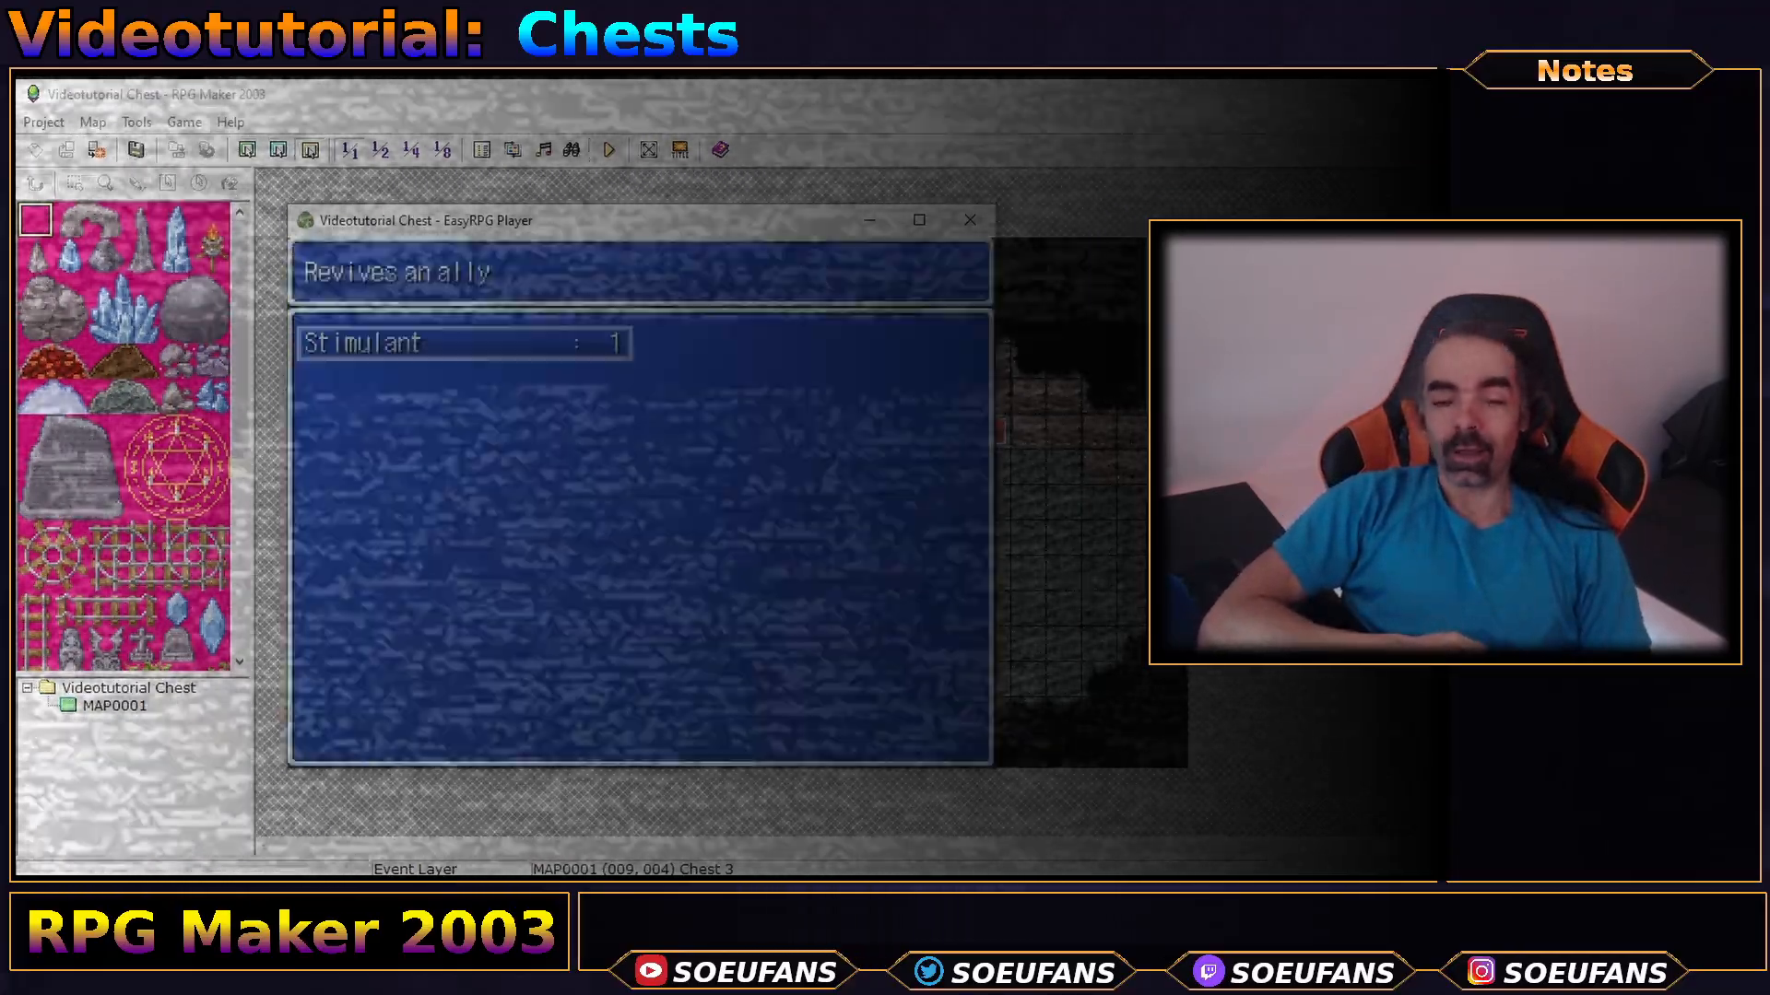